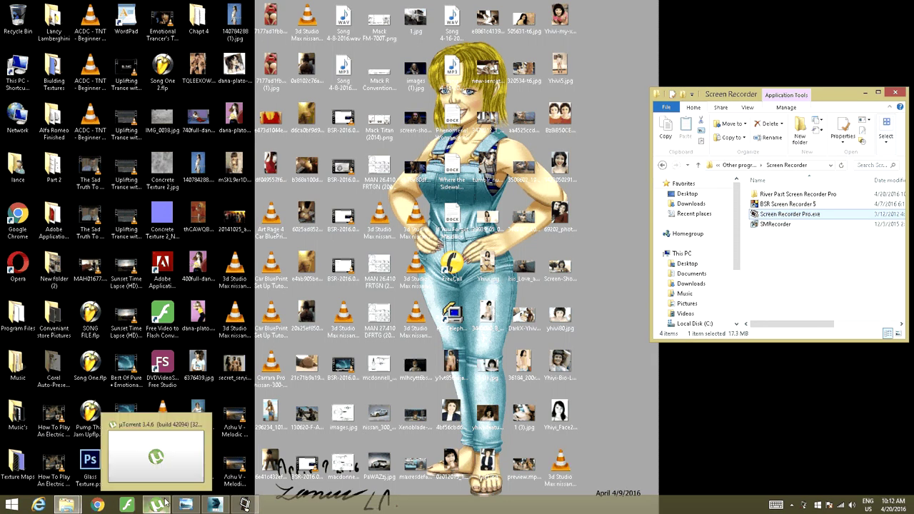
Switch to 3ds Max and inspect the car body's side window opening against the blueprint in the Front view
{"action": "left_click", "coordinate": [213, 505]}
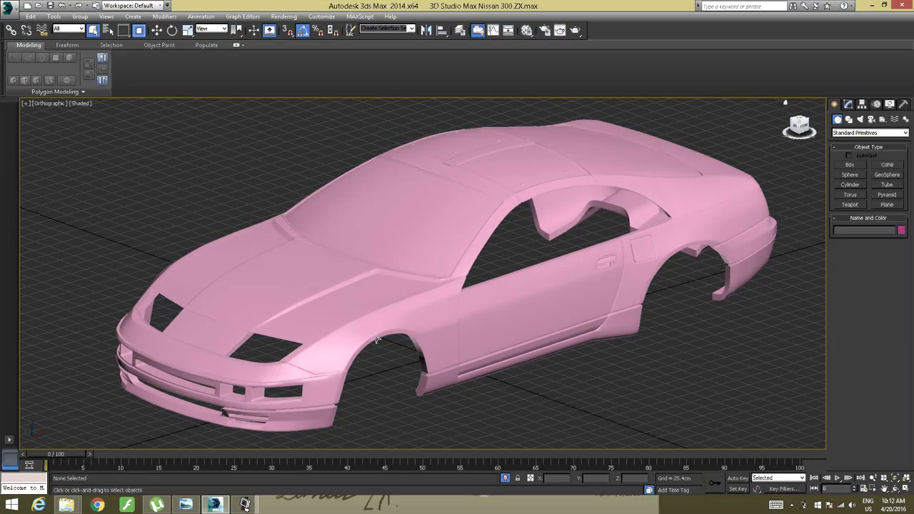
{"action": "middle_click_drag", "start_coordinate": [413, 299], "coordinate": [466, 350], "text": "alt"}
{"action": "scroll", "coordinate": [410, 287], "scroll_direction": "up", "scroll_amount": 3}
{"action": "scroll", "coordinate": [414, 295], "scroll_direction": "down", "scroll_amount": 3}
{"action": "scroll", "coordinate": [447, 306], "scroll_direction": "up", "scroll_amount": 3}
{"action": "scroll", "coordinate": [443, 306], "scroll_direction": "up", "scroll_amount": 3}
{"action": "scroll", "coordinate": [483, 294], "scroll_direction": "down", "scroll_amount": 3}
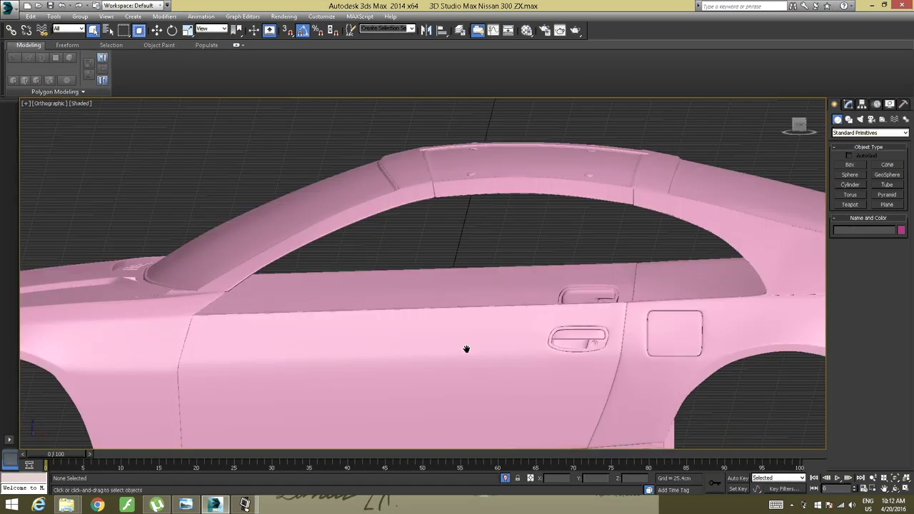
{"action": "left_click", "coordinate": [797, 127]}
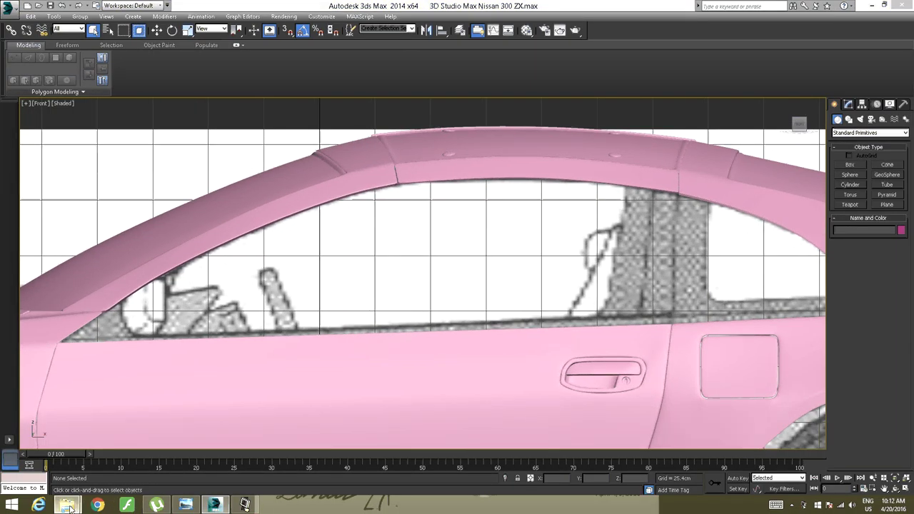
Switch to File Explorer, go back to the Art Rage 4 Car BluePrint Tutorial folder and view 90NS3002DVS-010C.jpg, then close it
{"action": "mouse_move", "coordinate": [69, 507]}
{"action": "left_click", "coordinate": [67, 452]}
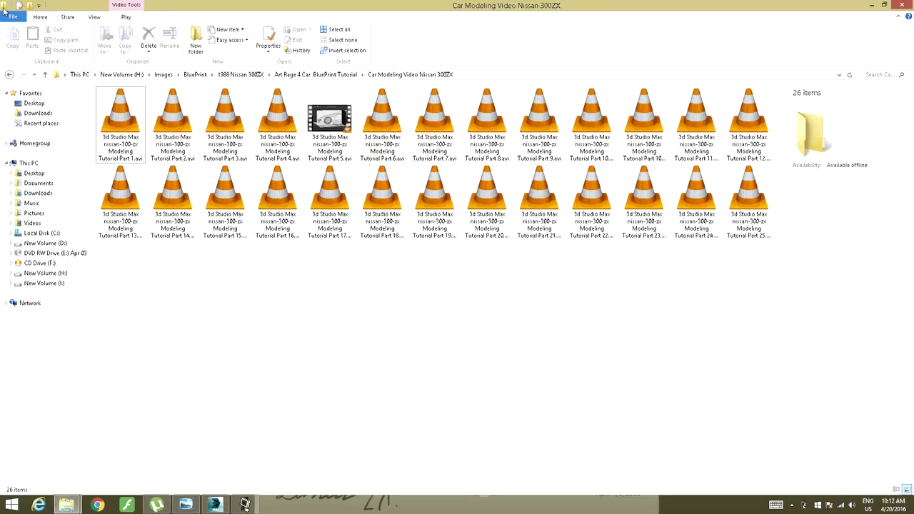
{"action": "left_click", "coordinate": [8, 74]}
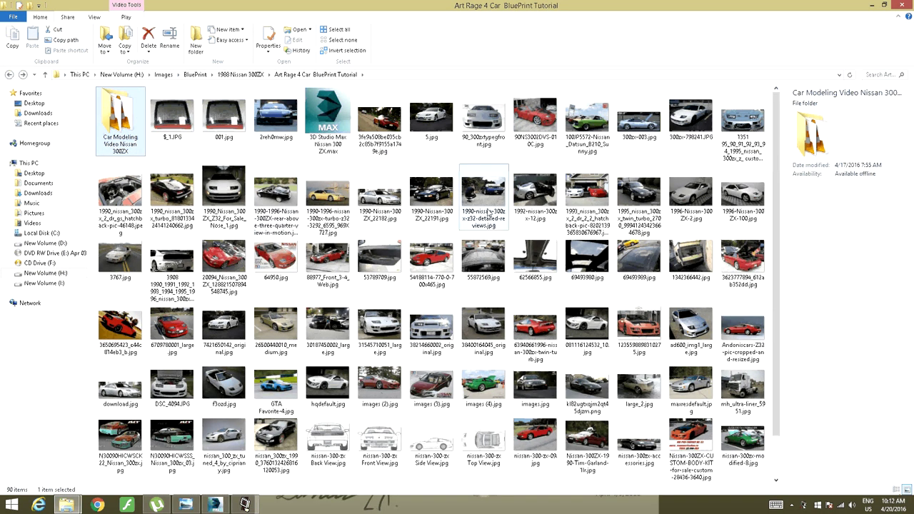
{"action": "left_click", "coordinate": [550, 121]}
{"action": "double_click", "coordinate": [550, 121]}
{"action": "scroll", "coordinate": [414, 243], "scroll_direction": "up", "scroll_amount": 4}
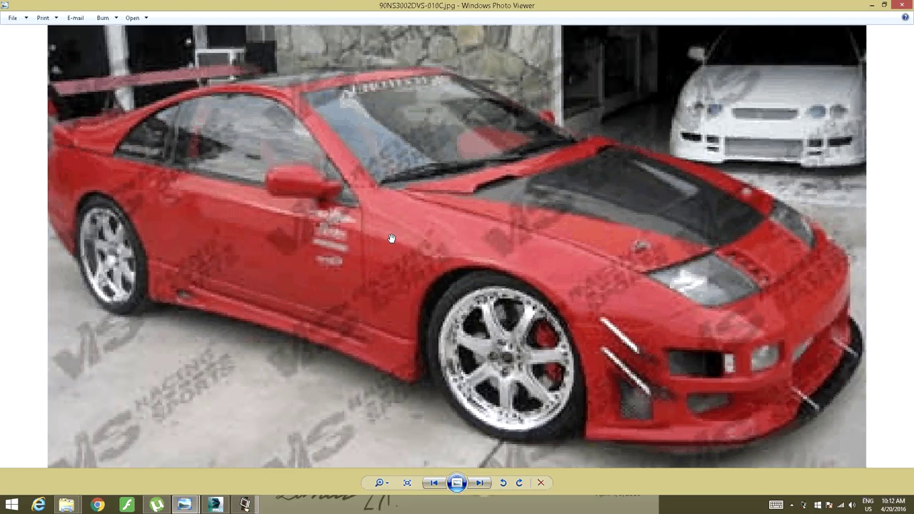
{"action": "left_click", "coordinate": [902, 5]}
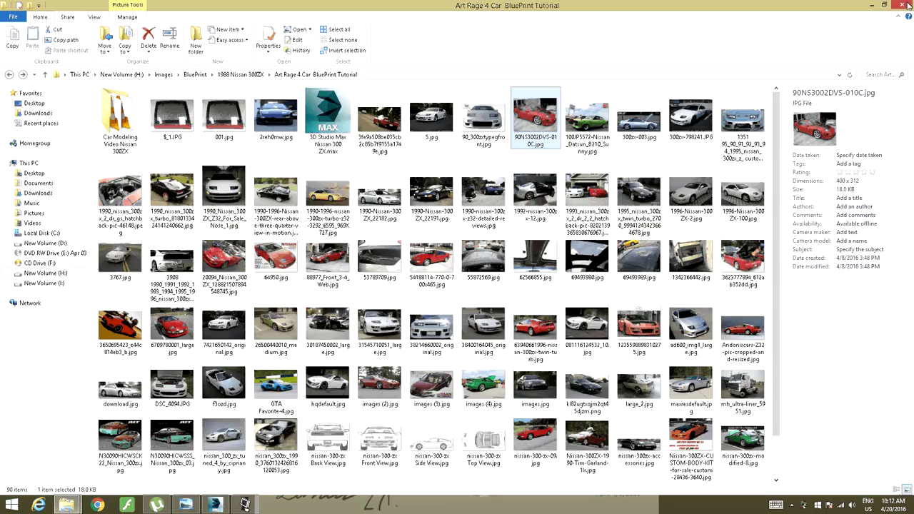
Examine the side windows and their trim up close in 1996-Nissan-300ZX-100.jpg
{"action": "double_click", "coordinate": [743, 192]}
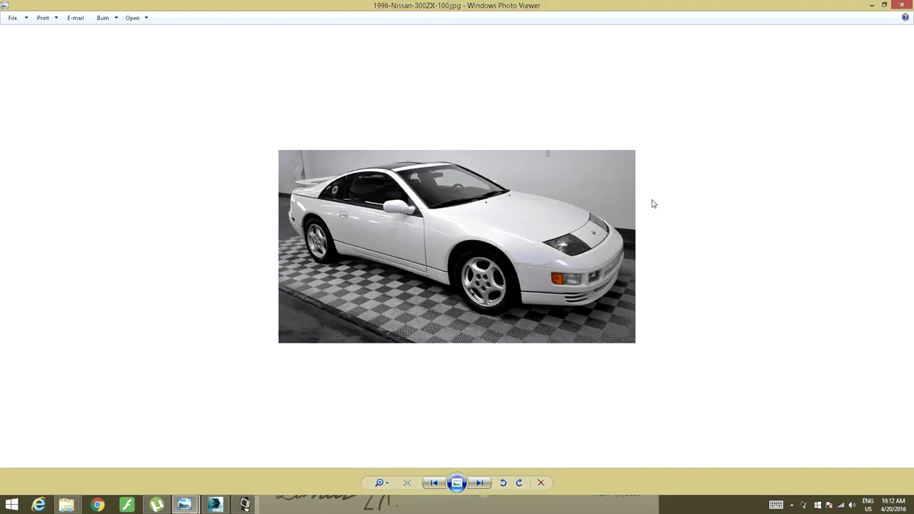
{"action": "scroll", "coordinate": [651, 202], "scroll_direction": "up", "scroll_amount": 4}
{"action": "scroll", "coordinate": [232, 257], "scroll_direction": "up", "scroll_amount": 5}
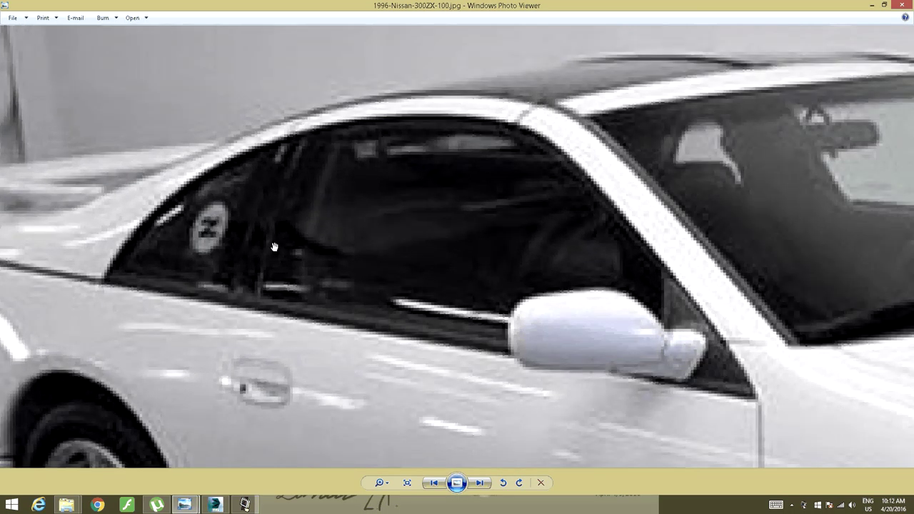
{"action": "scroll", "coordinate": [307, 269], "scroll_direction": "down", "scroll_amount": 2}
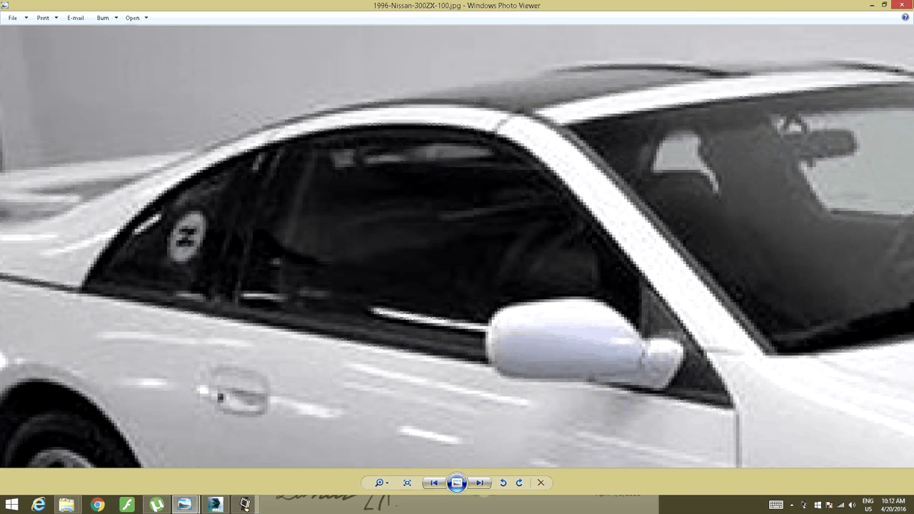
{"action": "left_click", "coordinate": [873, 5]}
Examine the side window frame, pillar and mirror mount of the yellow car in Nissan-300ZX-Turbo-1.jpg
{"action": "scroll", "coordinate": [721, 217], "scroll_direction": "down", "scroll_amount": 1}
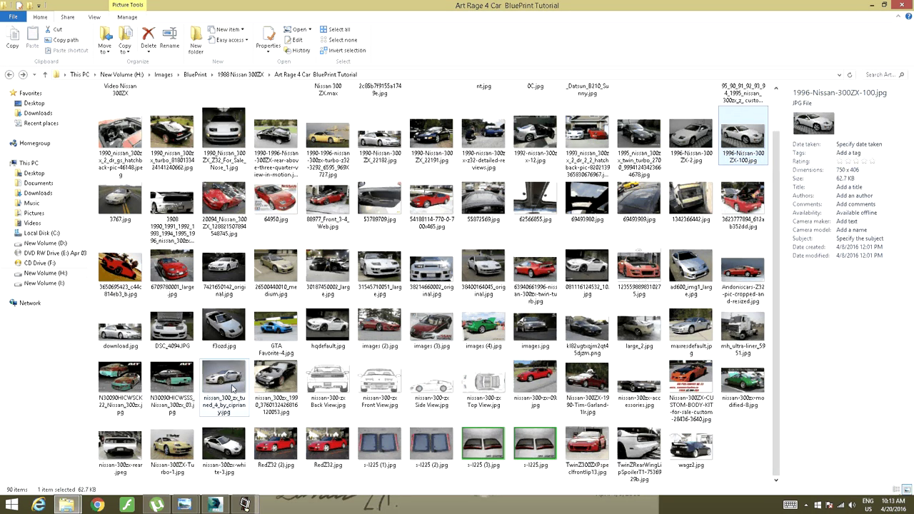
{"action": "double_click", "coordinate": [173, 447]}
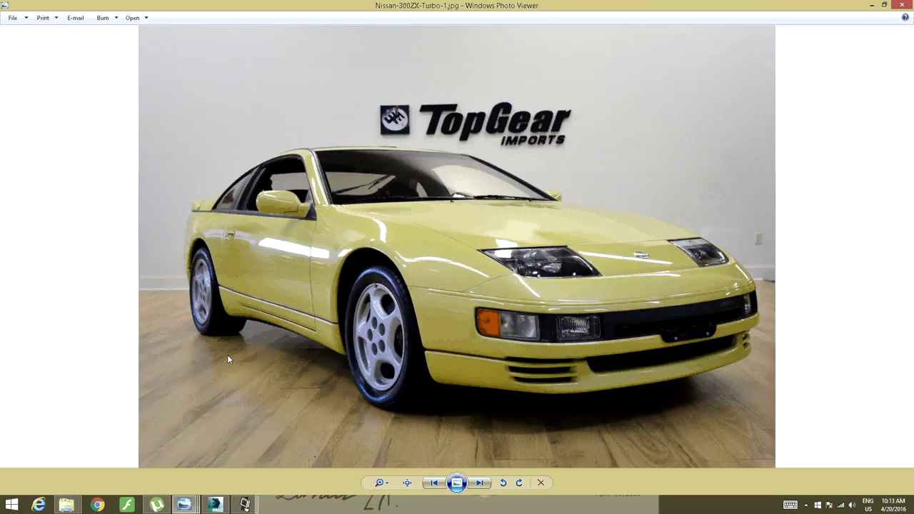
{"action": "scroll", "coordinate": [322, 224], "scroll_direction": "up", "scroll_amount": 5}
{"action": "left_click_drag", "start_coordinate": [262, 166], "coordinate": [419, 323]}
{"action": "scroll", "coordinate": [362, 299], "scroll_direction": "up", "scroll_amount": 2}
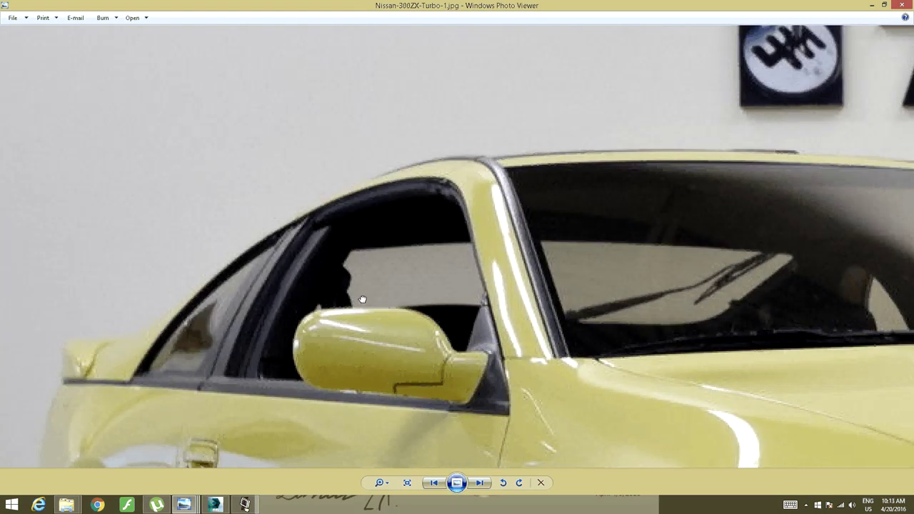
{"action": "left_click_drag", "start_coordinate": [362, 299], "coordinate": [461, 270]}
{"action": "scroll", "coordinate": [365, 294], "scroll_direction": "up", "scroll_amount": 4}
{"action": "scroll", "coordinate": [365, 293], "scroll_direction": "down", "scroll_amount": 2}
{"action": "left_click_drag", "start_coordinate": [365, 293], "coordinate": [365, 320]}
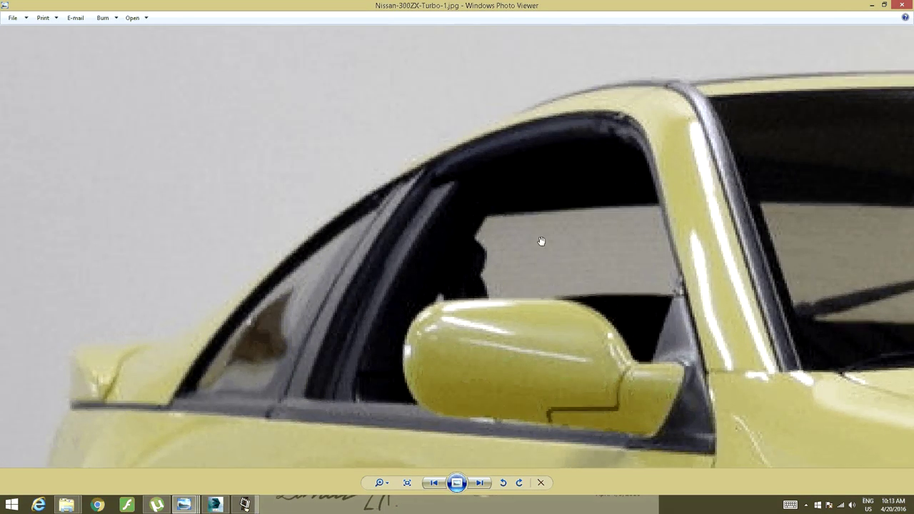
{"action": "scroll", "coordinate": [541, 208], "scroll_direction": "down", "scroll_amount": 1}
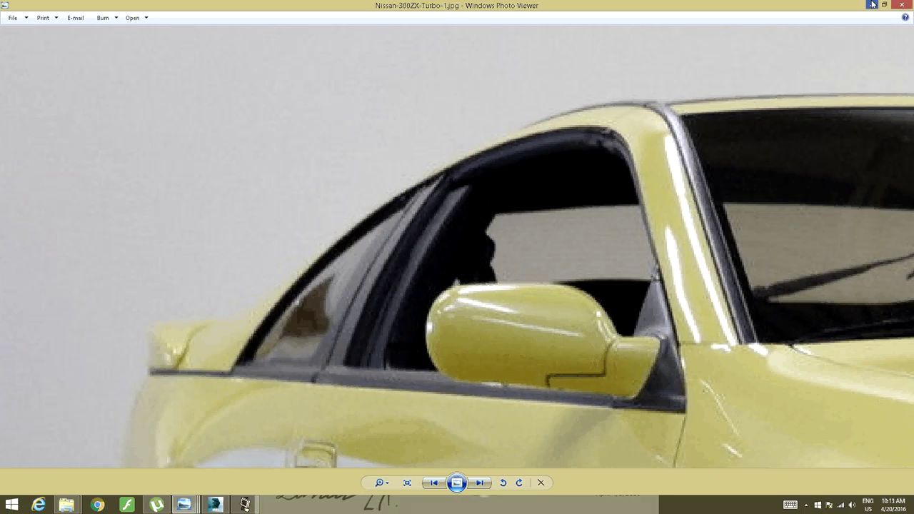
{"action": "left_click", "coordinate": [873, 5]}
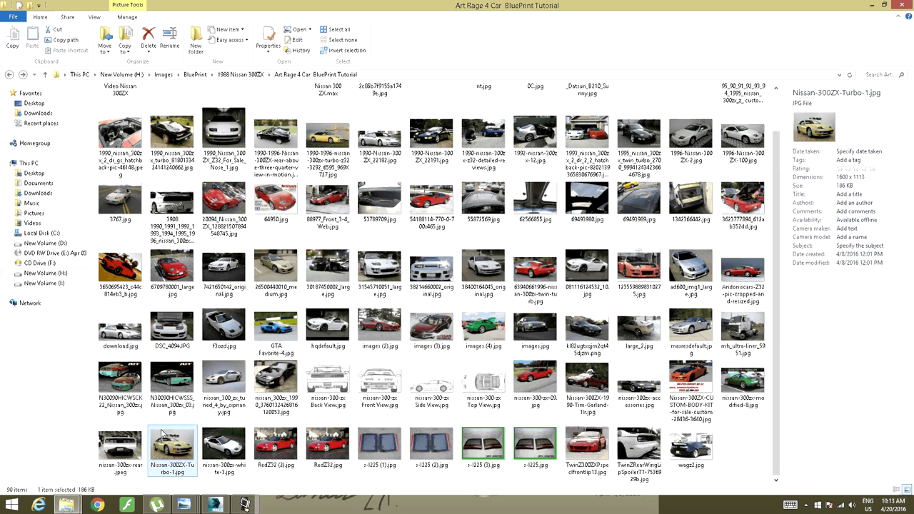
Check the photos download.jpg and wagz2.jpg for the shape of the side windows
{"action": "double_click", "coordinate": [122, 331]}
{"action": "scroll", "coordinate": [466, 213], "scroll_direction": "up", "scroll_amount": 7}
{"action": "left_click", "coordinate": [902, 5]}
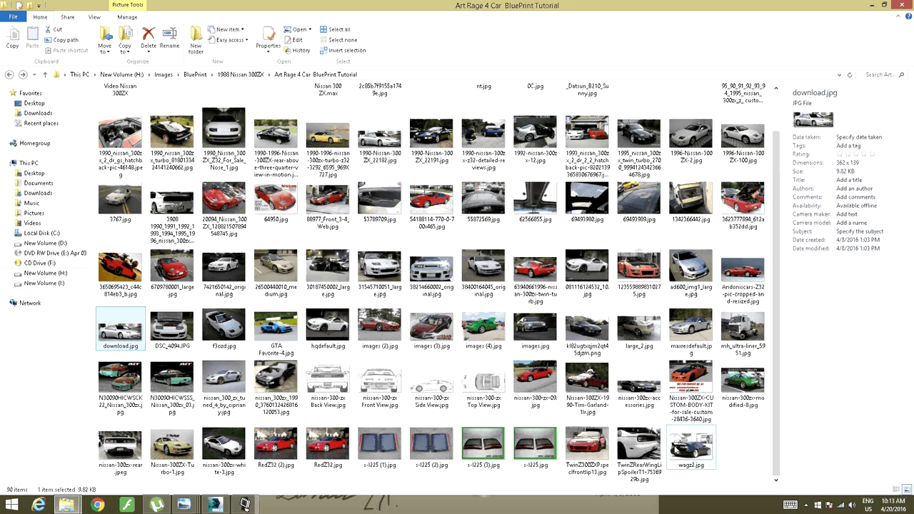
{"action": "double_click", "coordinate": [675, 448]}
{"action": "scroll", "coordinate": [595, 307], "scroll_direction": "up", "scroll_amount": 5}
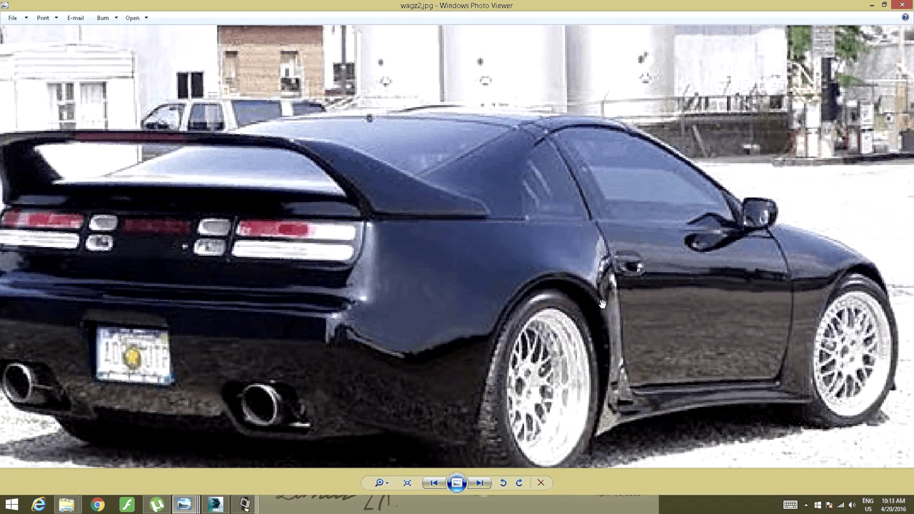
{"action": "scroll", "coordinate": [601, 304], "scroll_direction": "up", "scroll_amount": 5}
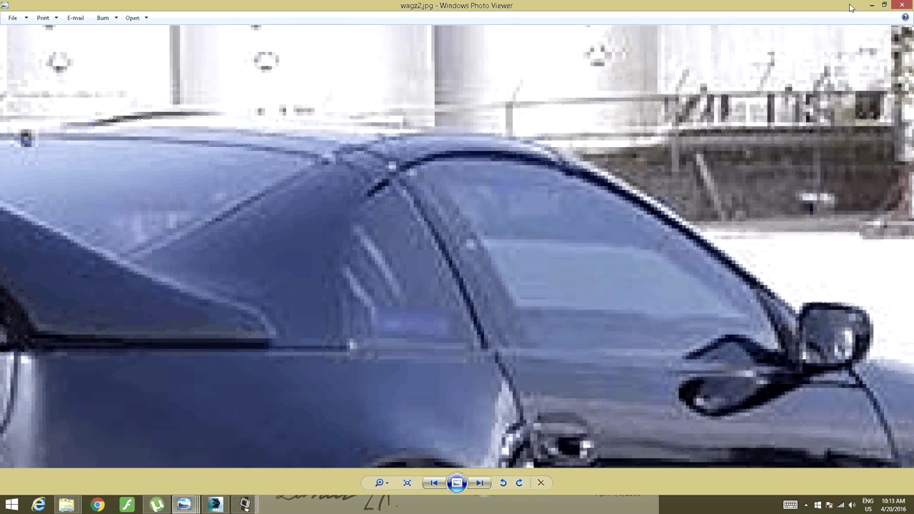
{"action": "left_click", "coordinate": [870, 6]}
Examine the side window outline and black trim in 1990-1996-nissan-300zx-turbo-z32-3292_6595_969X727.jpg
{"action": "scroll", "coordinate": [508, 177], "scroll_direction": "up", "scroll_amount": 1}
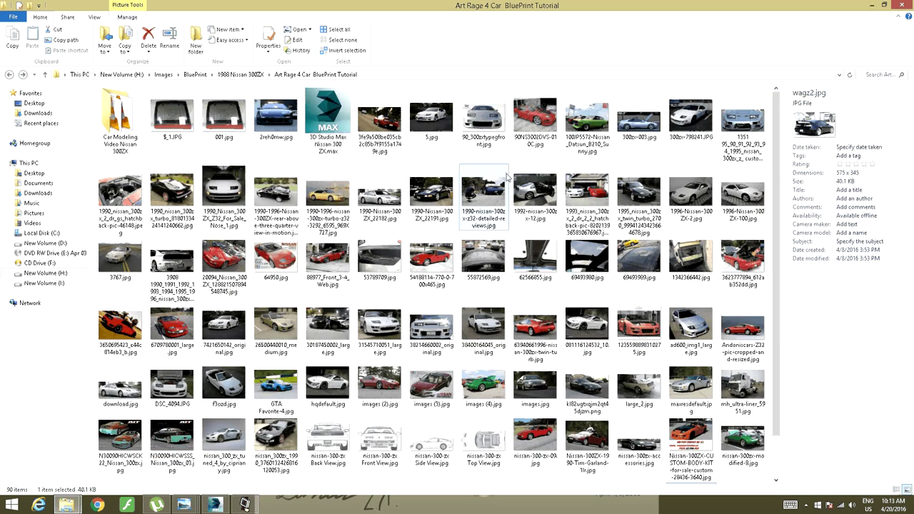
{"action": "double_click", "coordinate": [329, 197]}
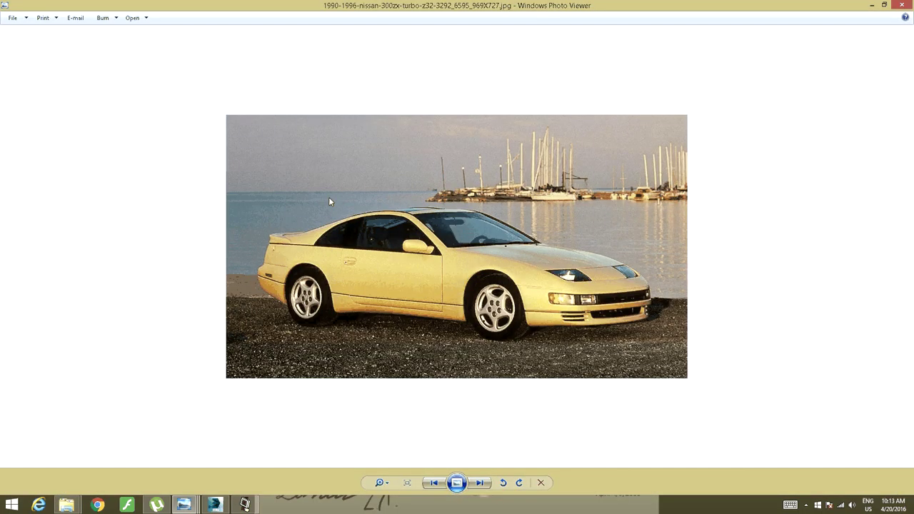
{"action": "scroll", "coordinate": [329, 197], "scroll_direction": "up", "scroll_amount": 5}
{"action": "scroll", "coordinate": [351, 257], "scroll_direction": "up", "scroll_amount": 2}
{"action": "left_click_drag", "start_coordinate": [57, 351], "coordinate": [372, 286]}
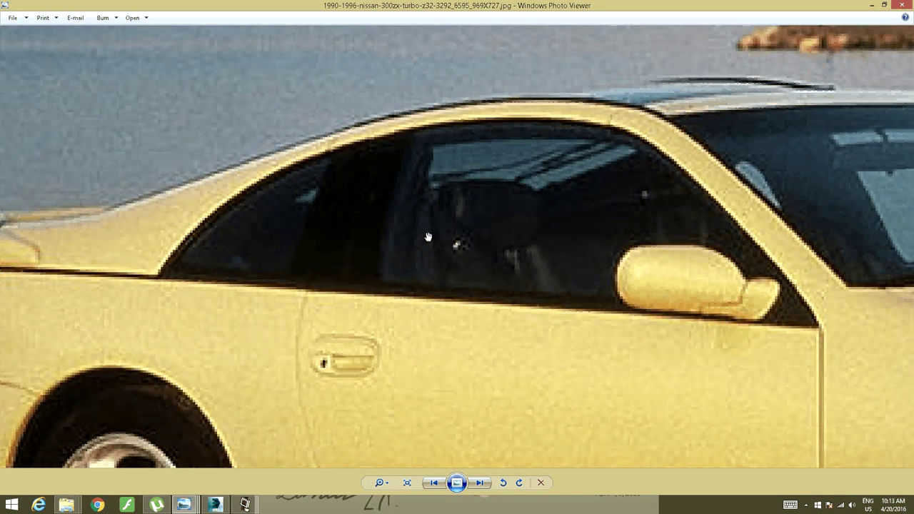
{"action": "scroll", "coordinate": [429, 239], "scroll_direction": "up", "scroll_amount": 1}
{"action": "left_click_drag", "start_coordinate": [430, 241], "coordinate": [402, 271]}
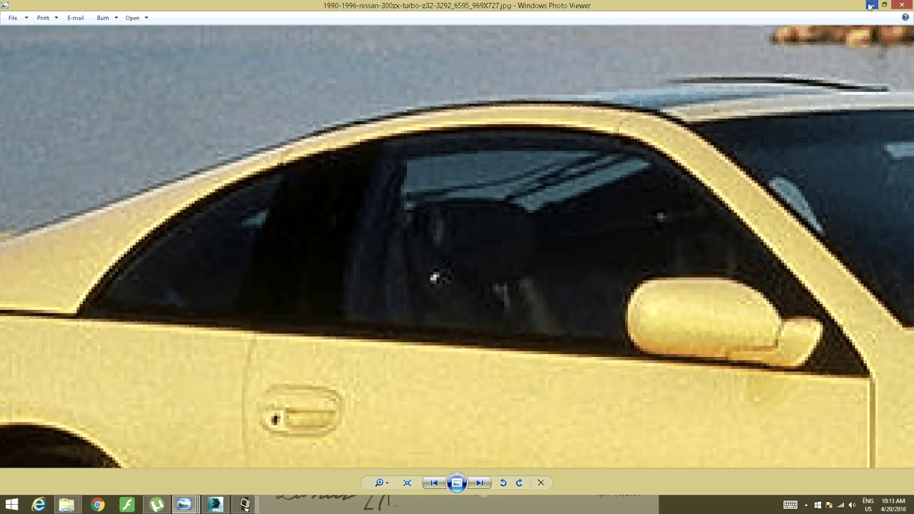
{"action": "left_click", "coordinate": [872, 5]}
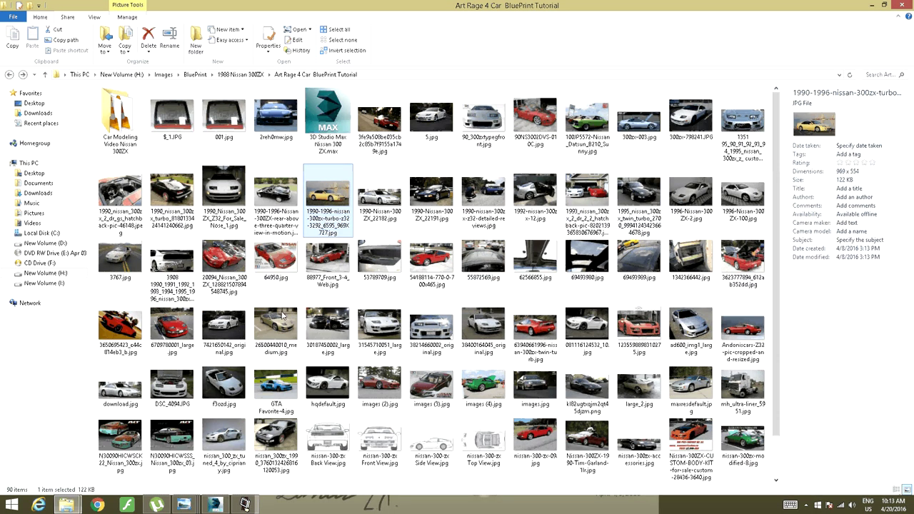
{"action": "double_click", "coordinate": [258, 341]}
{"action": "scroll", "coordinate": [451, 230], "scroll_direction": "up", "scroll_amount": 4}
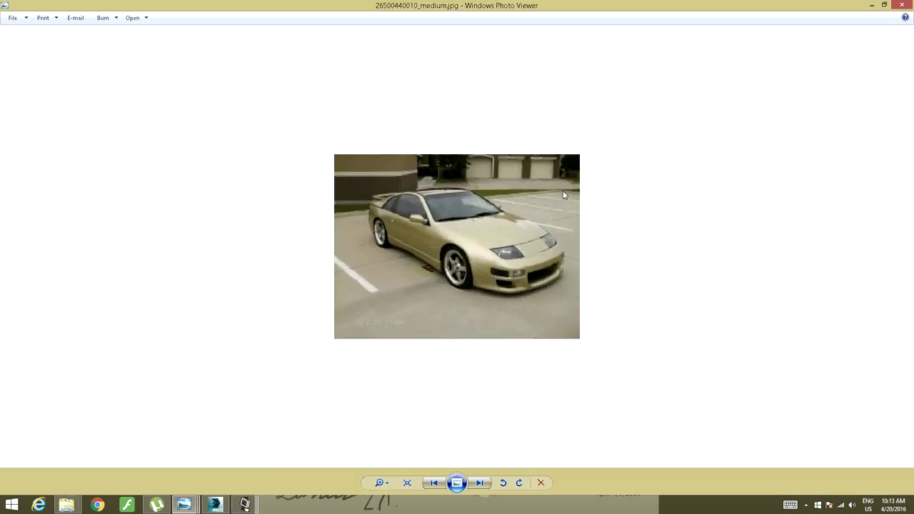
{"action": "left_click", "coordinate": [902, 5]}
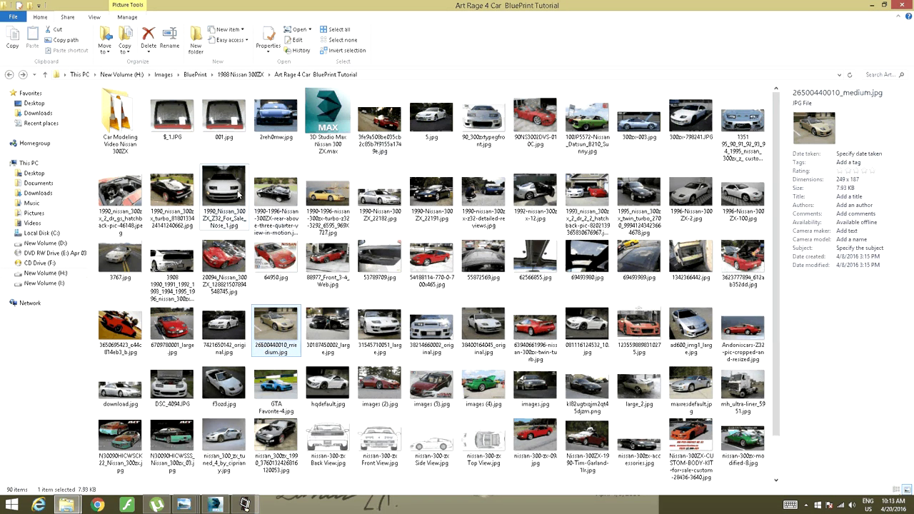
Examine the door pillar and rear quarter window in 1990-1996-Nissan-300ZX-rear-above-three-quarter-view-in-motion.jpg
{"action": "double_click", "coordinate": [268, 205]}
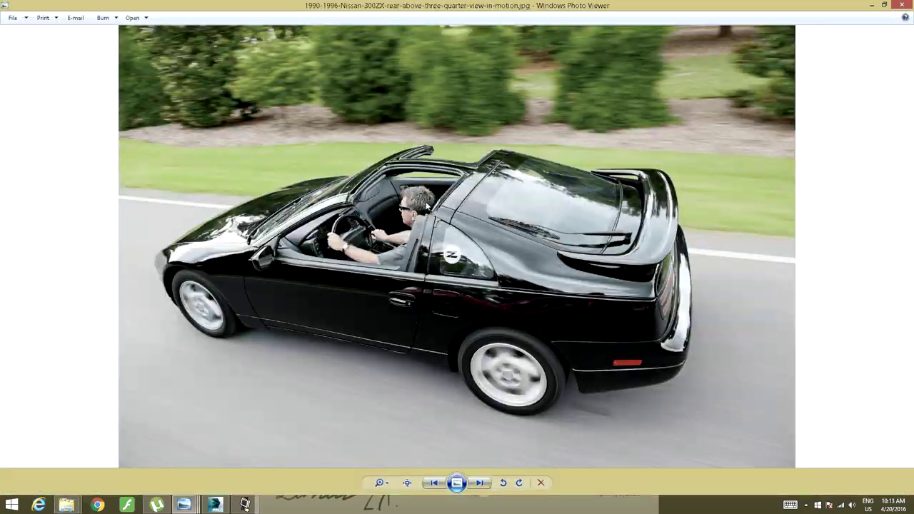
{"action": "scroll", "coordinate": [455, 152], "scroll_direction": "up", "scroll_amount": 3}
{"action": "scroll", "coordinate": [455, 153], "scroll_direction": "up", "scroll_amount": 3}
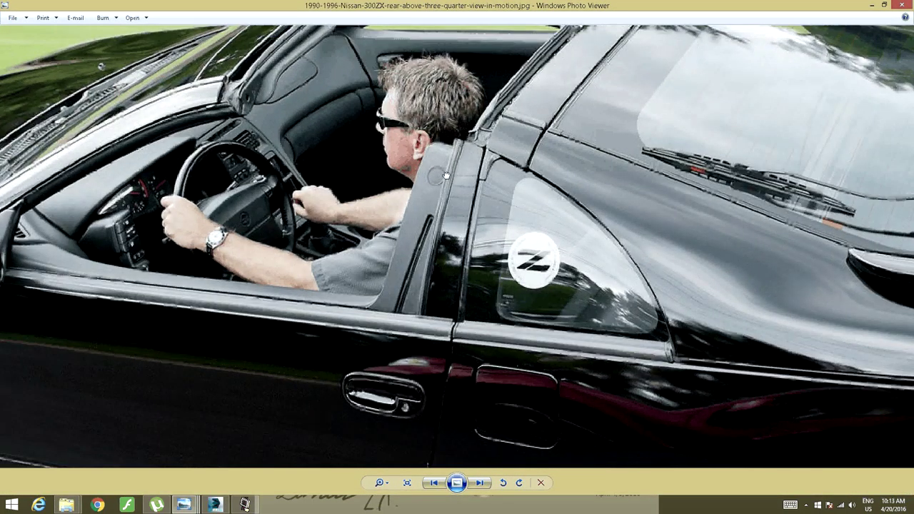
{"action": "scroll", "coordinate": [482, 200], "scroll_direction": "down", "scroll_amount": 2}
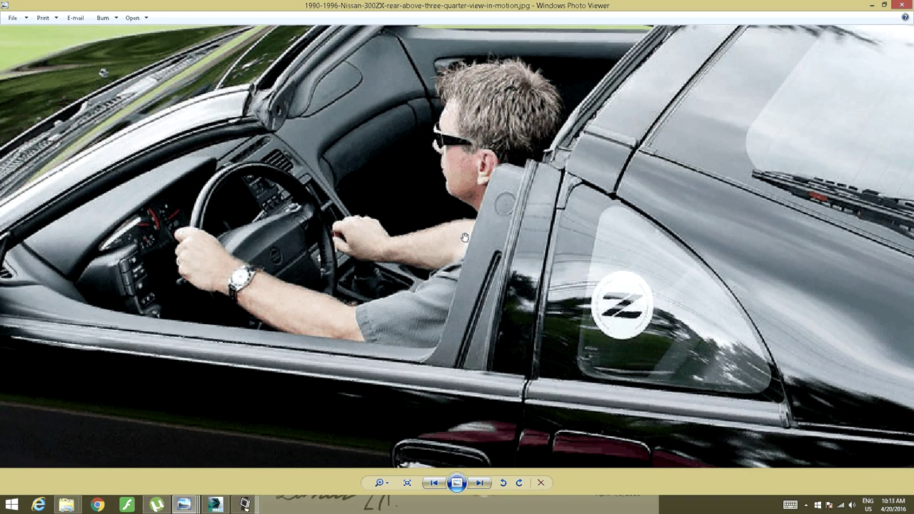
{"action": "left_click_drag", "start_coordinate": [480, 203], "coordinate": [472, 224]}
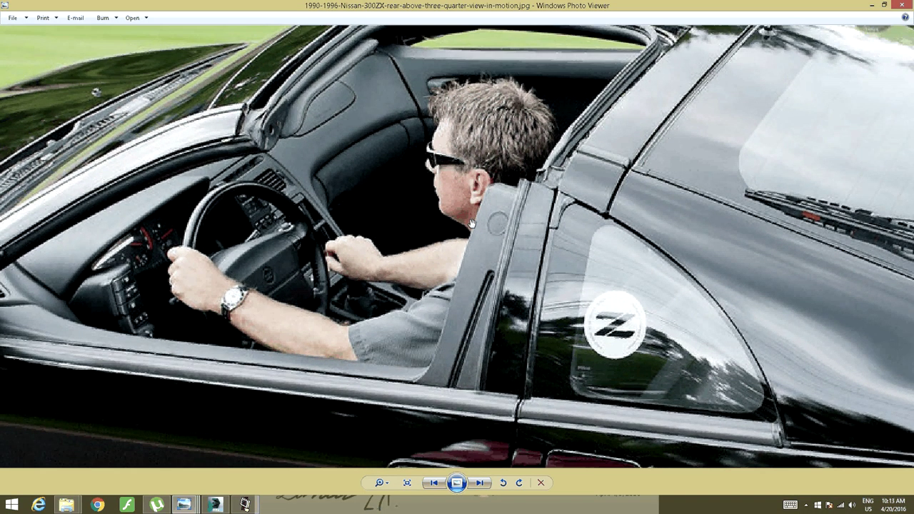
{"action": "scroll", "coordinate": [472, 224], "scroll_direction": "down", "scroll_amount": 2}
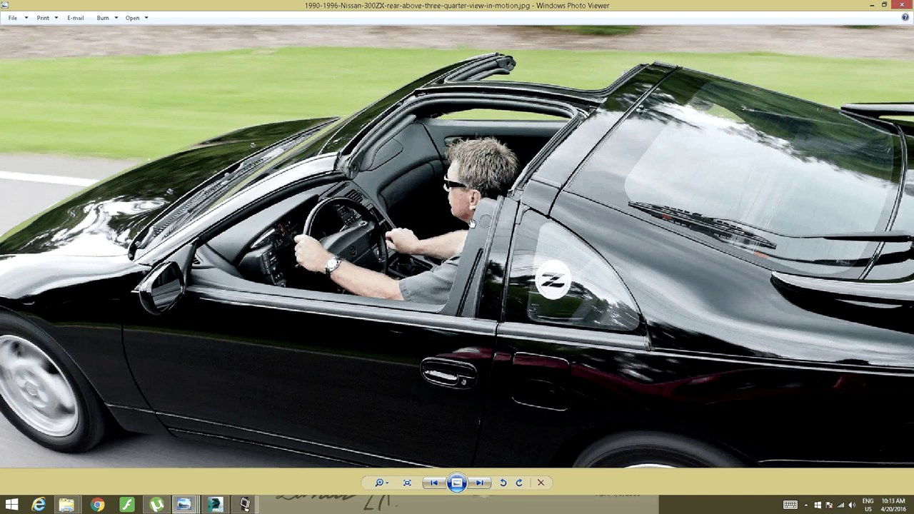
{"action": "scroll", "coordinate": [473, 224], "scroll_direction": "up", "scroll_amount": 3}
{"action": "scroll", "coordinate": [474, 213], "scroll_direction": "down", "scroll_amount": 1}
Examine the door's window sill trim and the side mirror mount up close in the black car photo
{"action": "left_click_drag", "start_coordinate": [486, 183], "coordinate": [659, 189]}
{"action": "scroll", "coordinate": [474, 213], "scroll_direction": "down", "scroll_amount": 1}
{"action": "left_click_drag", "start_coordinate": [253, 196], "coordinate": [382, 210]}
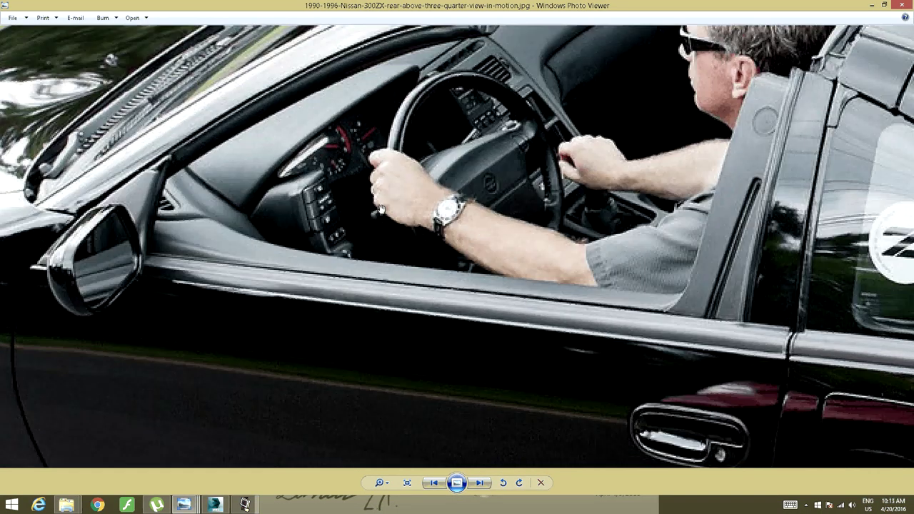
{"action": "left_click_drag", "start_coordinate": [188, 237], "coordinate": [384, 259]}
{"action": "scroll", "coordinate": [384, 258], "scroll_direction": "down", "scroll_amount": 1}
{"action": "scroll", "coordinate": [293, 287], "scroll_direction": "up", "scroll_amount": 3}
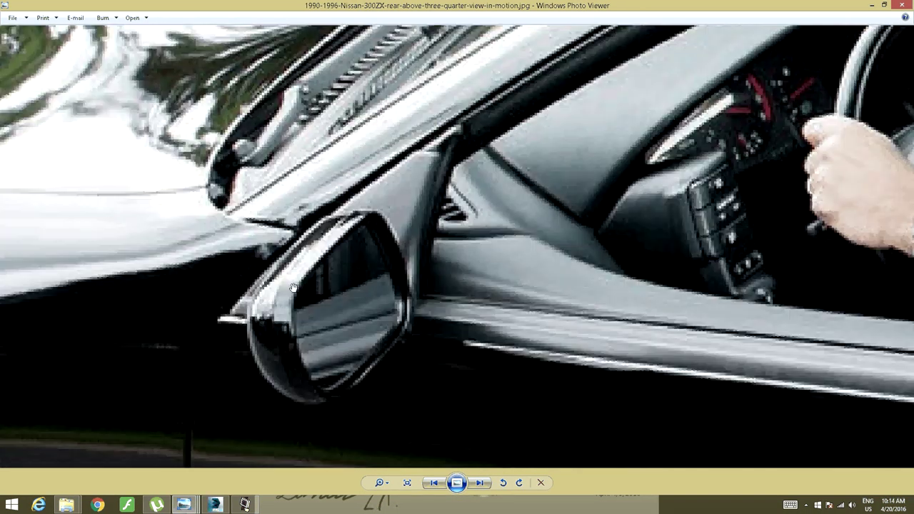
{"action": "scroll", "coordinate": [293, 287], "scroll_direction": "down", "scroll_amount": 4}
{"action": "scroll", "coordinate": [368, 234], "scroll_direction": "up", "scroll_amount": 3}
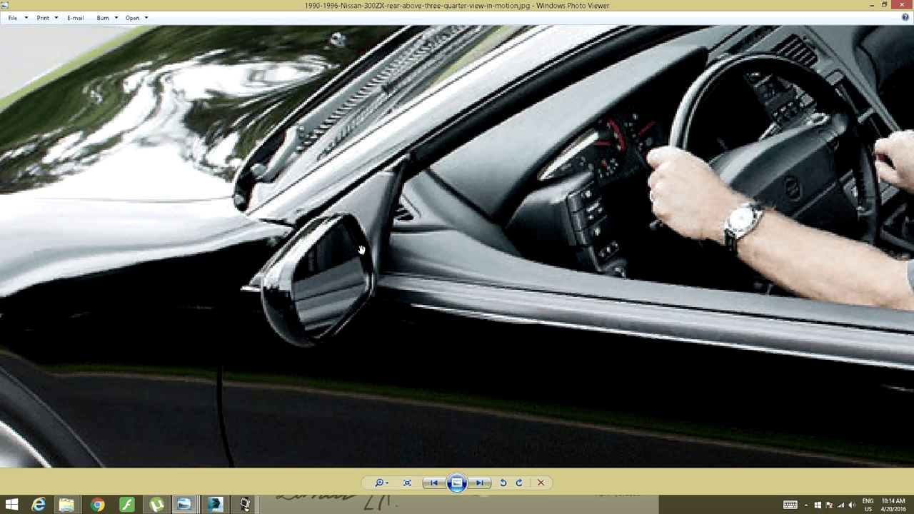
{"action": "scroll", "coordinate": [360, 249], "scroll_direction": "up", "scroll_amount": 2}
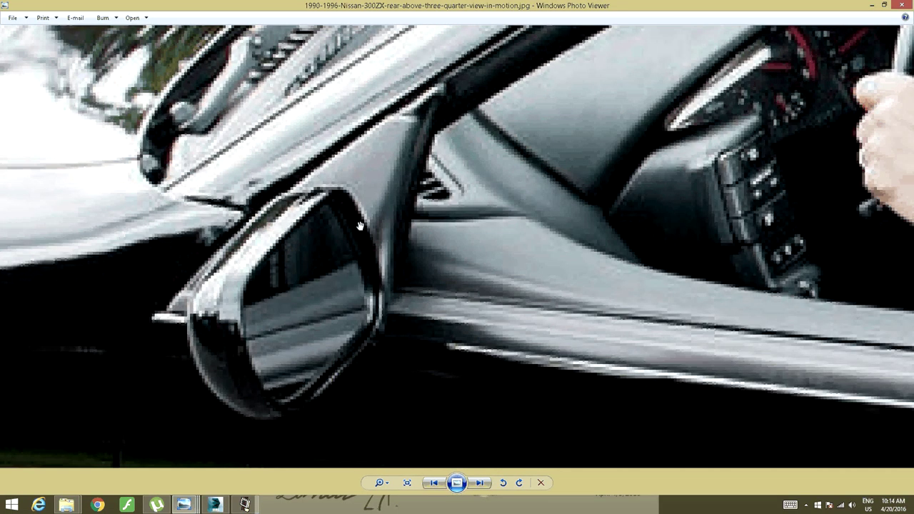
{"action": "left_click", "coordinate": [872, 5]}
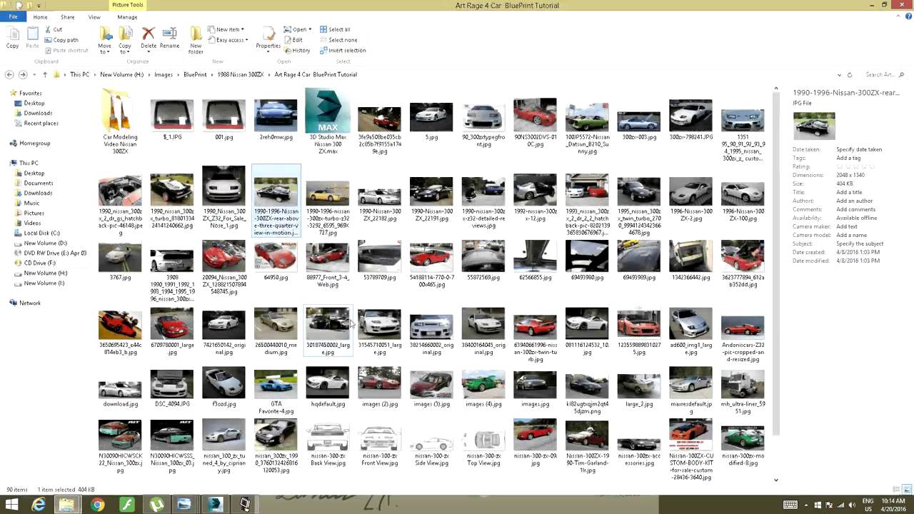
{"action": "double_click", "coordinate": [475, 320]}
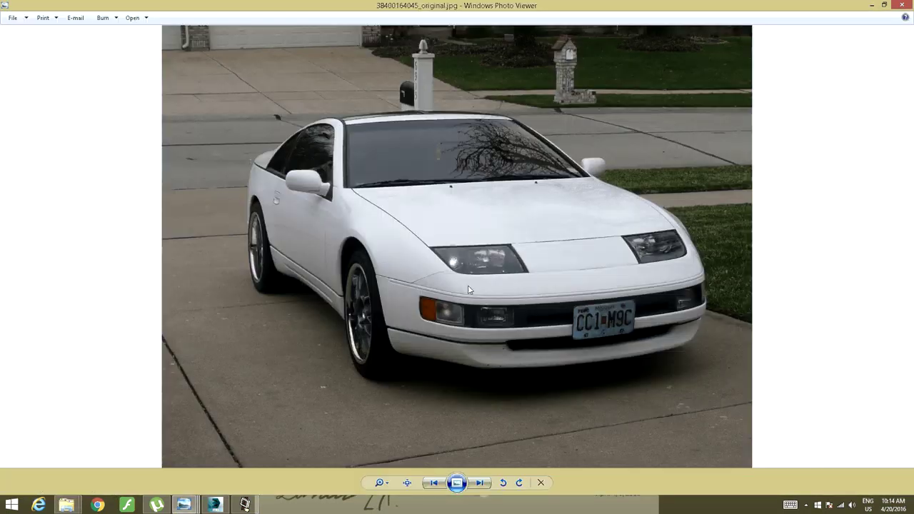
{"action": "scroll", "coordinate": [314, 172], "scroll_direction": "up", "scroll_amount": 6}
{"action": "left_click_drag", "start_coordinate": [247, 297], "coordinate": [323, 319]}
{"action": "scroll", "coordinate": [323, 320], "scroll_direction": "up", "scroll_amount": 2}
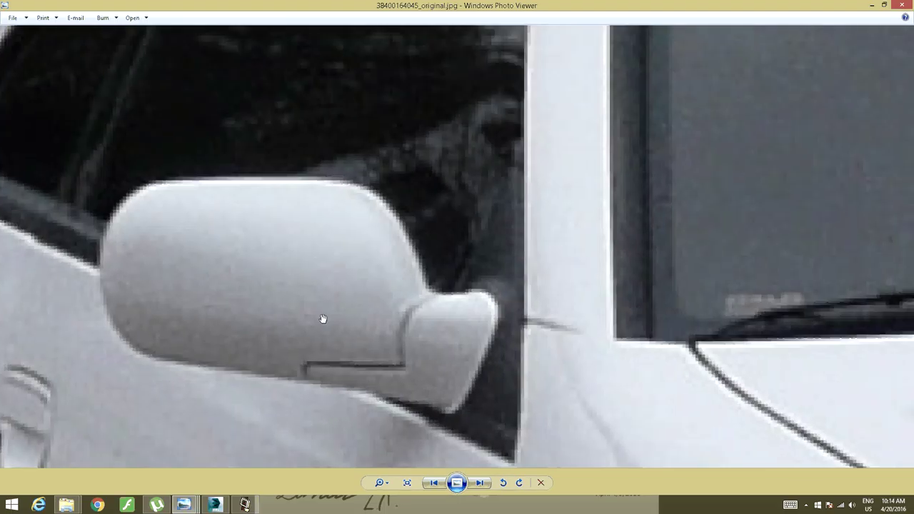
{"action": "scroll", "coordinate": [372, 315], "scroll_direction": "down", "scroll_amount": 10}
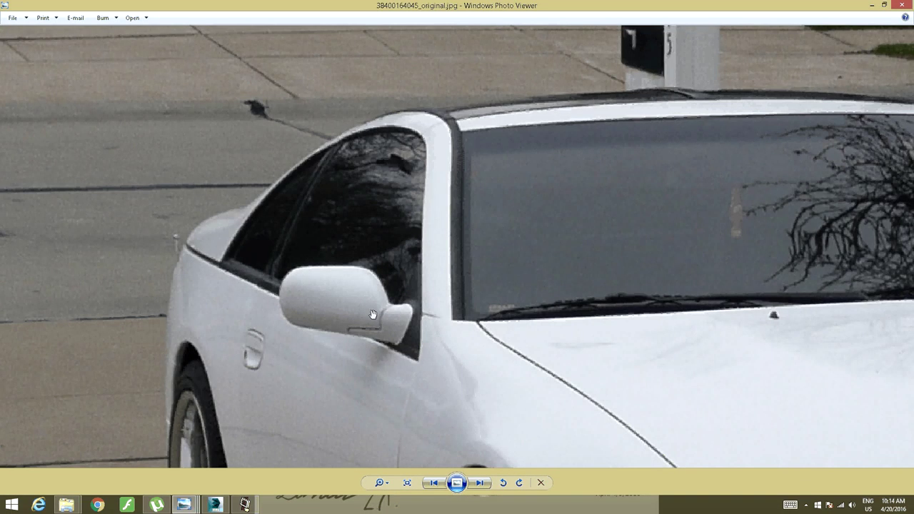
{"action": "scroll", "coordinate": [373, 315], "scroll_direction": "up", "scroll_amount": 4}
{"action": "left_click_drag", "start_coordinate": [245, 220], "coordinate": [307, 361]}
{"action": "left_click_drag", "start_coordinate": [180, 258], "coordinate": [286, 307]}
{"action": "scroll", "coordinate": [286, 307], "scroll_direction": "up", "scroll_amount": 3}
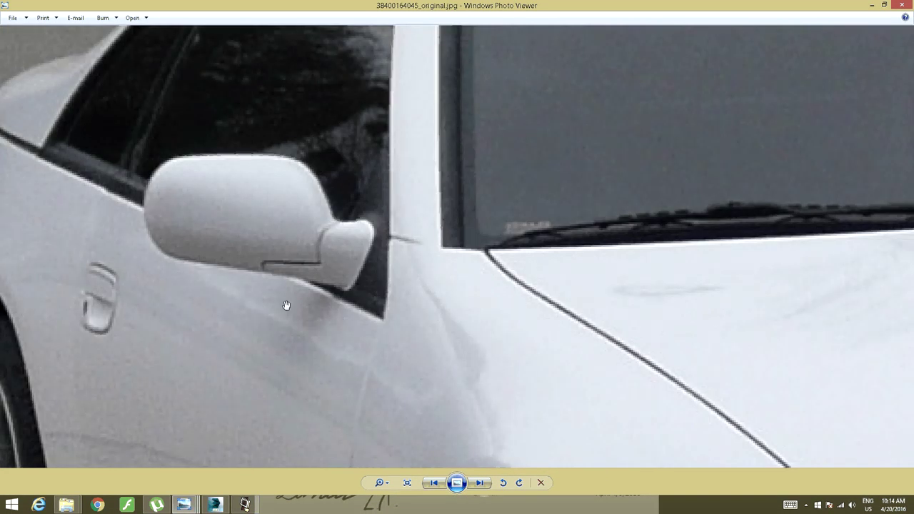
Close the unrelated open picture and examine the side window outline in wagz2.jpg
{"action": "left_click", "coordinate": [190, 506]}
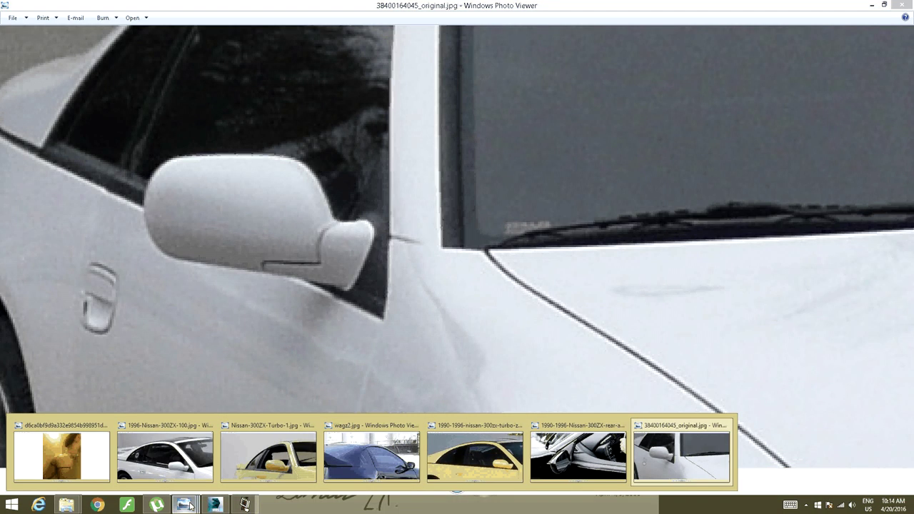
{"action": "left_click", "coordinate": [613, 469]}
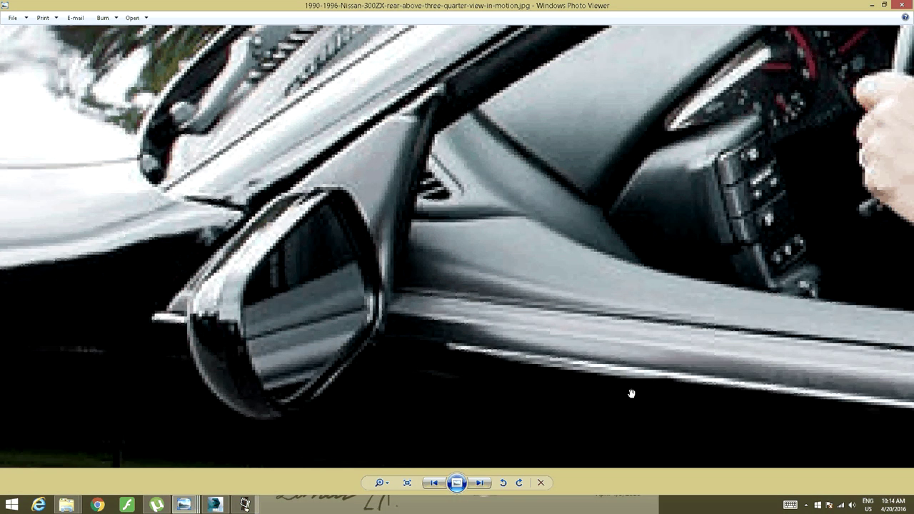
{"action": "left_click", "coordinate": [189, 506]}
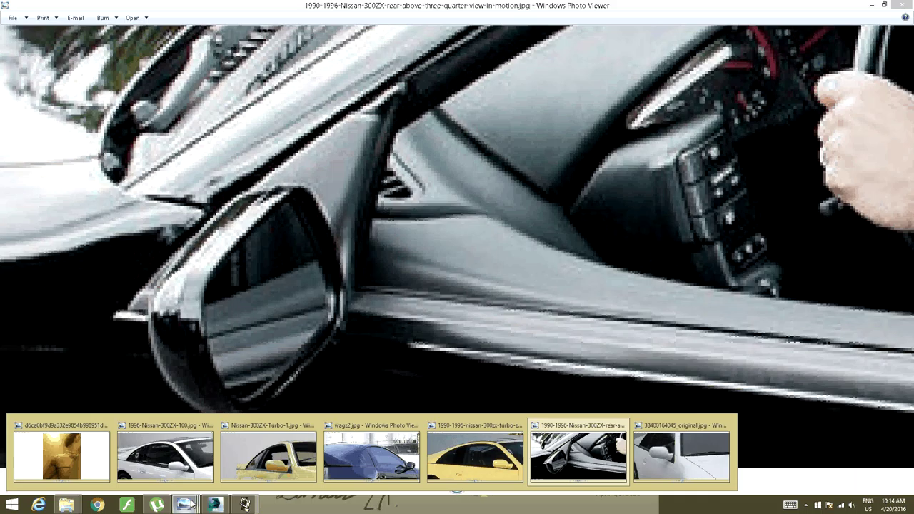
{"action": "left_click", "coordinate": [106, 427]}
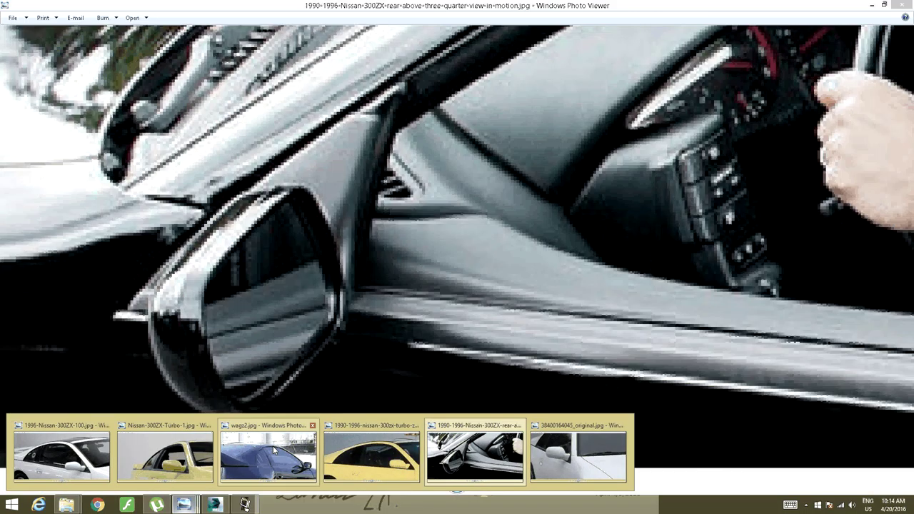
{"action": "left_click", "coordinate": [273, 446]}
{"action": "left_click_drag", "start_coordinate": [453, 317], "coordinate": [429, 337]}
{"action": "scroll", "coordinate": [426, 366], "scroll_direction": "up", "scroll_amount": 2}
Examine the door sill, door pillar and rear quarter window again in 1990-1996-Nissan-300ZX-rear-above-three-quarter-view-in-motion.jpg
{"action": "left_click", "coordinate": [183, 502]}
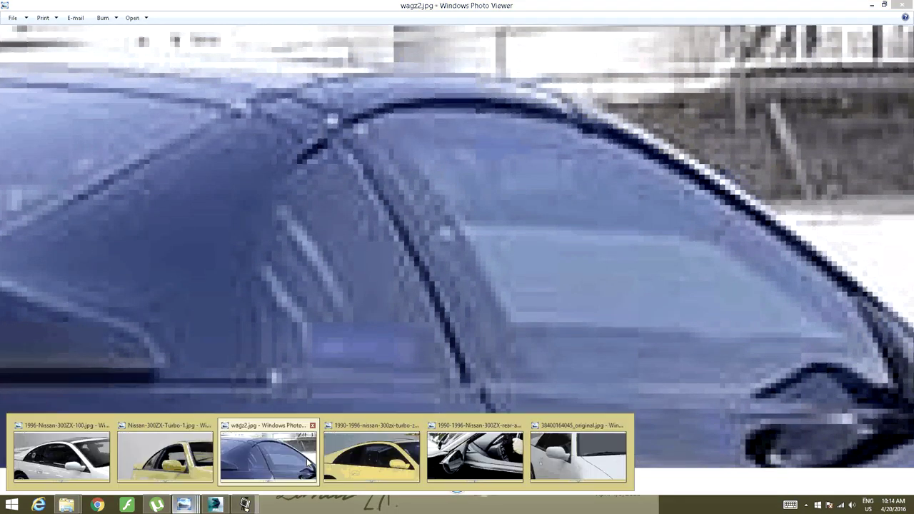
{"action": "left_click", "coordinate": [463, 455]}
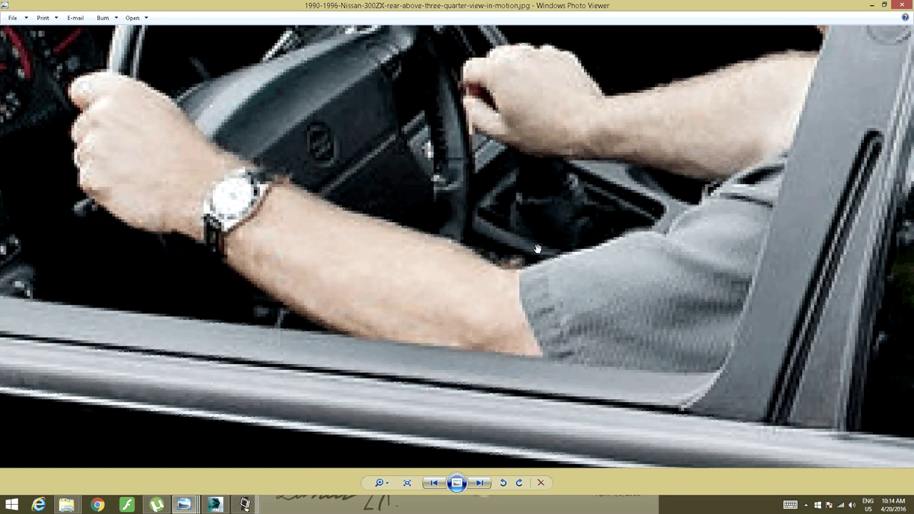
{"action": "left_click_drag", "start_coordinate": [538, 249], "coordinate": [490, 288]}
{"action": "scroll", "coordinate": [491, 255], "scroll_direction": "down", "scroll_amount": 2}
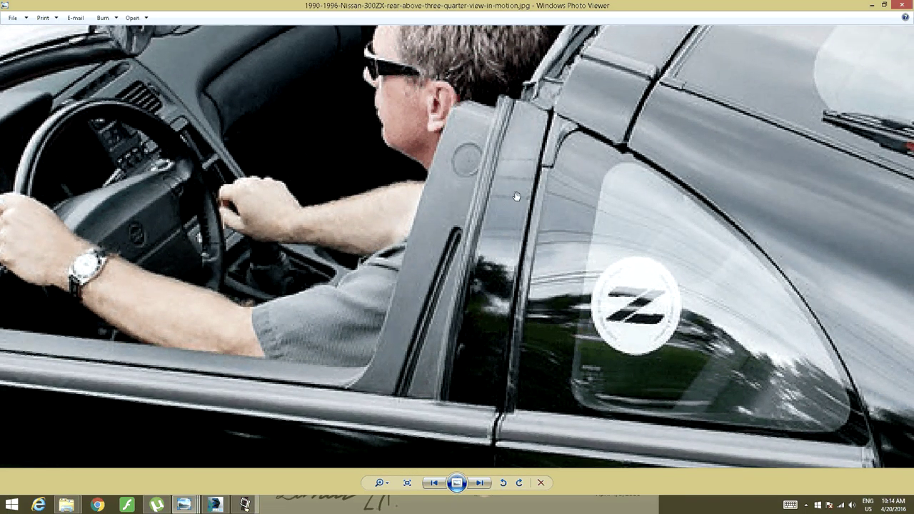
{"action": "left_click_drag", "start_coordinate": [502, 256], "coordinate": [630, 254]}
{"action": "scroll", "coordinate": [562, 275], "scroll_direction": "down", "scroll_amount": 1}
{"action": "scroll", "coordinate": [630, 253], "scroll_direction": "up", "scroll_amount": 1}
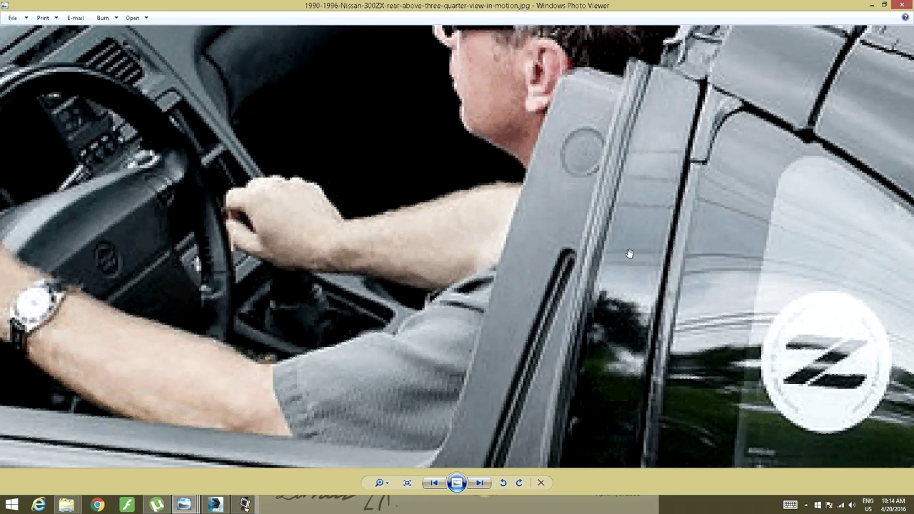
{"action": "scroll", "coordinate": [630, 253], "scroll_direction": "down", "scroll_amount": 1}
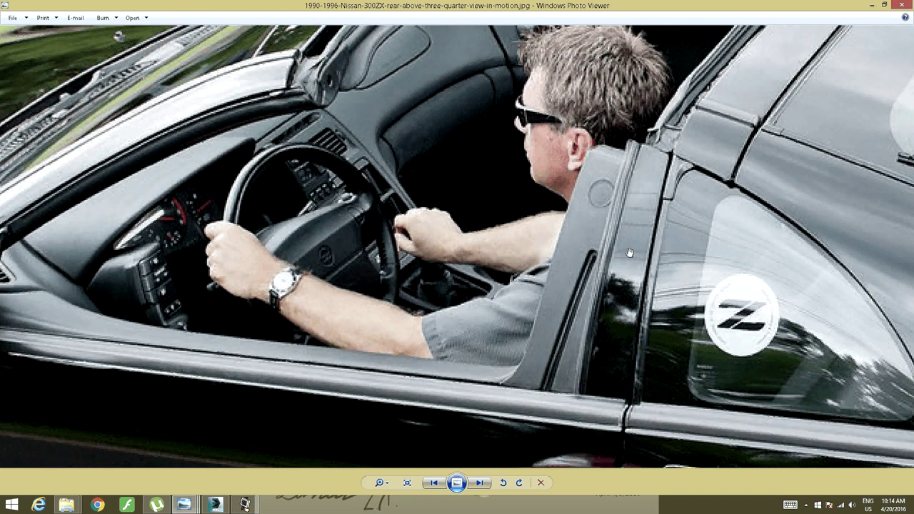
{"action": "left_click_drag", "start_coordinate": [630, 253], "coordinate": [812, 240]}
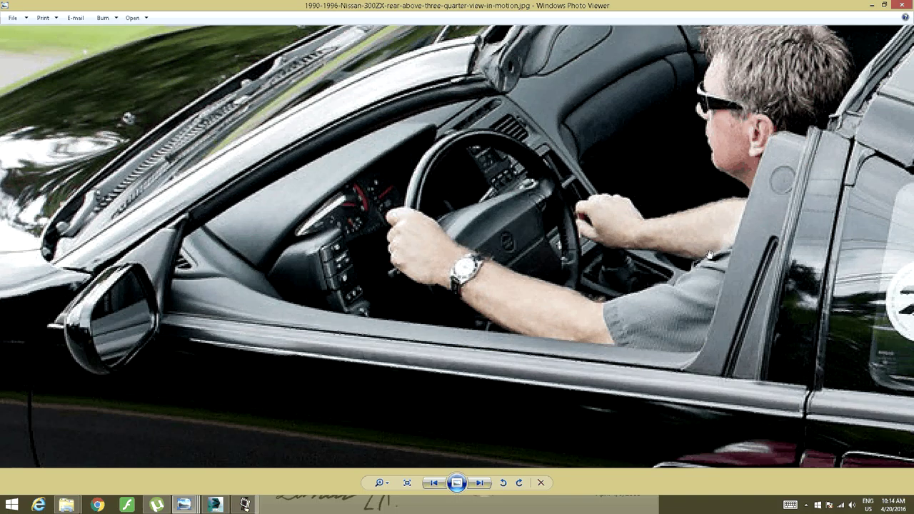
{"action": "left_click_drag", "start_coordinate": [709, 255], "coordinate": [437, 239]}
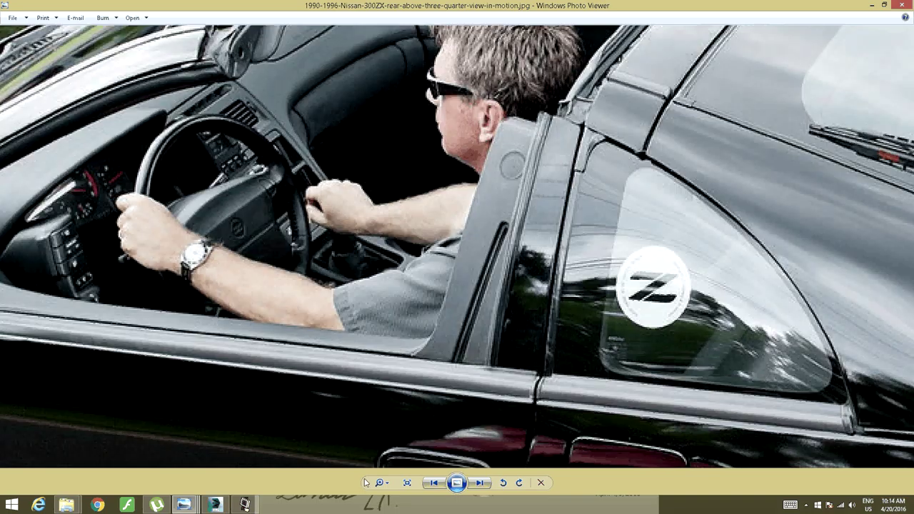
Switch to 3ds Max and examine the car body's side window opening against the blueprint from several angles
{"action": "left_click", "coordinate": [219, 505]}
{"action": "middle_click_drag", "start_coordinate": [631, 300], "coordinate": [490, 312]}
{"action": "scroll", "coordinate": [375, 311], "scroll_direction": "up", "scroll_amount": 3}
{"action": "scroll", "coordinate": [369, 356], "scroll_direction": "down", "scroll_amount": 2}
{"action": "scroll", "coordinate": [409, 329], "scroll_direction": "down", "scroll_amount": 2}
{"action": "scroll", "coordinate": [463, 314], "scroll_direction": "up", "scroll_amount": 2}
{"action": "scroll", "coordinate": [456, 314], "scroll_direction": "down", "scroll_amount": 2}
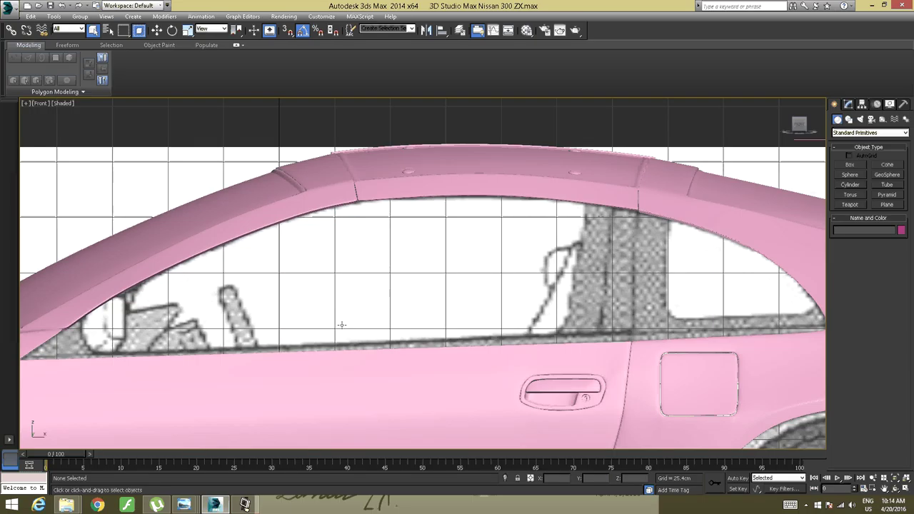
{"action": "middle_click_drag", "start_coordinate": [316, 271], "coordinate": [306, 293], "text": "alt"}
{"action": "scroll", "coordinate": [306, 294], "scroll_direction": "down", "scroll_amount": 4}
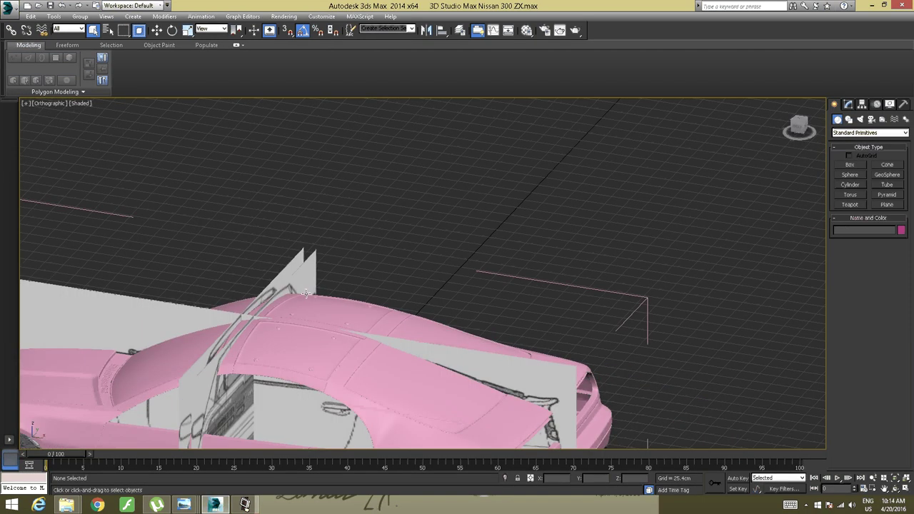
{"action": "middle_click_drag", "start_coordinate": [269, 334], "coordinate": [299, 294]}
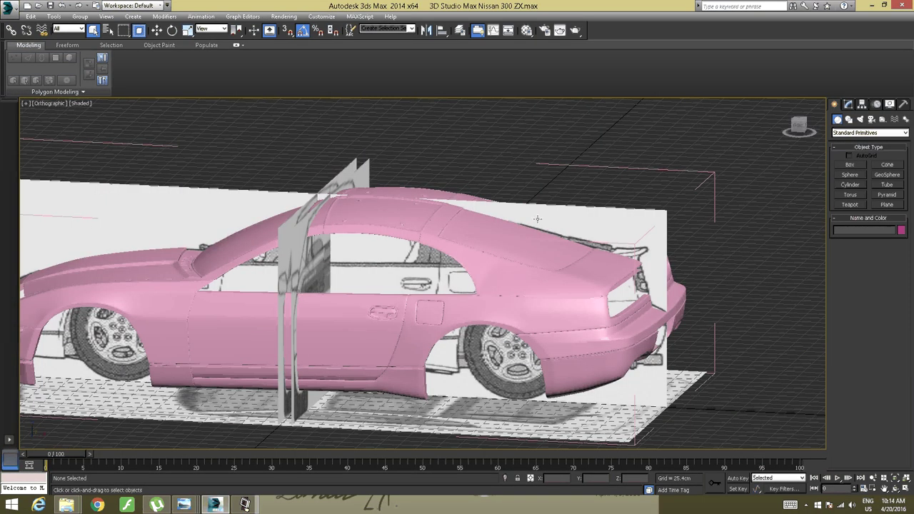
In the front view, turn angle snap off and 3D snap on, snapping only to grid points instead of vertices
{"action": "left_click", "coordinate": [802, 127]}
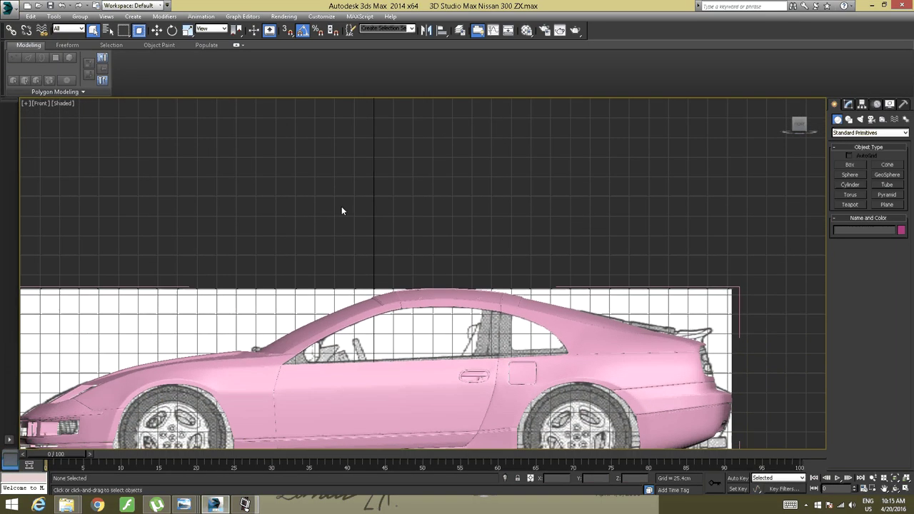
{"action": "left_click", "coordinate": [288, 31]}
{"action": "right_click", "coordinate": [303, 32]}
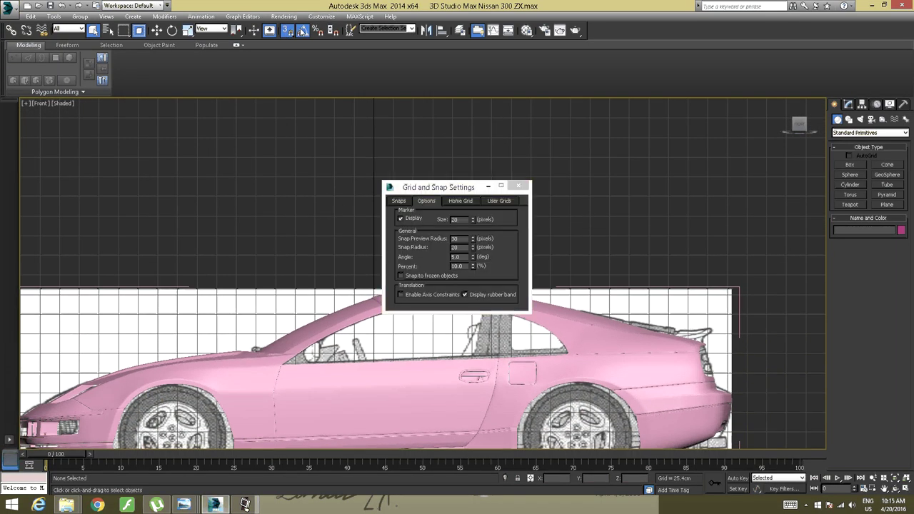
{"action": "left_click", "coordinate": [518, 187]}
{"action": "right_click", "coordinate": [287, 30]}
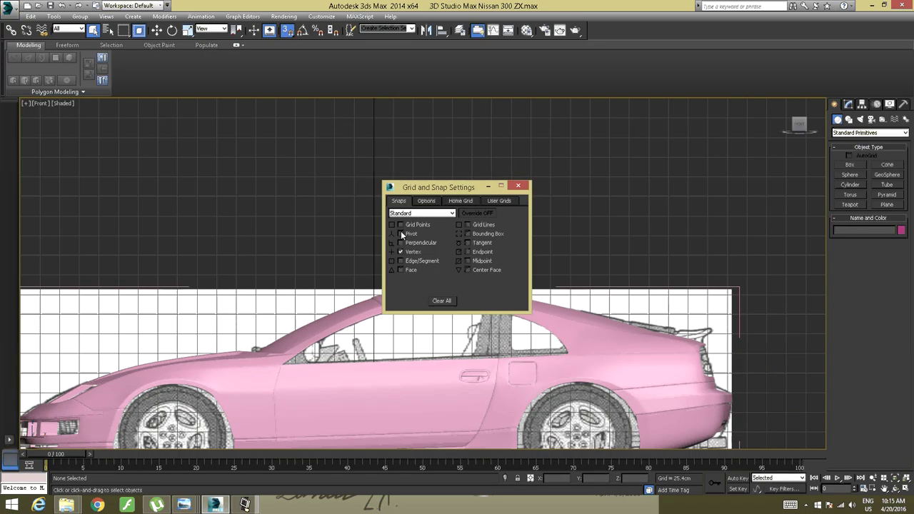
{"action": "left_click", "coordinate": [400, 225]}
{"action": "left_click", "coordinate": [401, 252]}
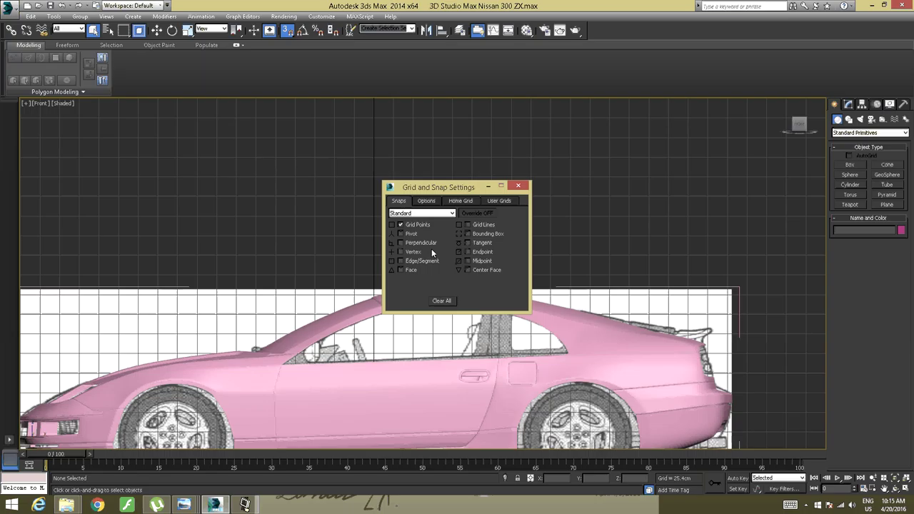
{"action": "left_click", "coordinate": [519, 186]}
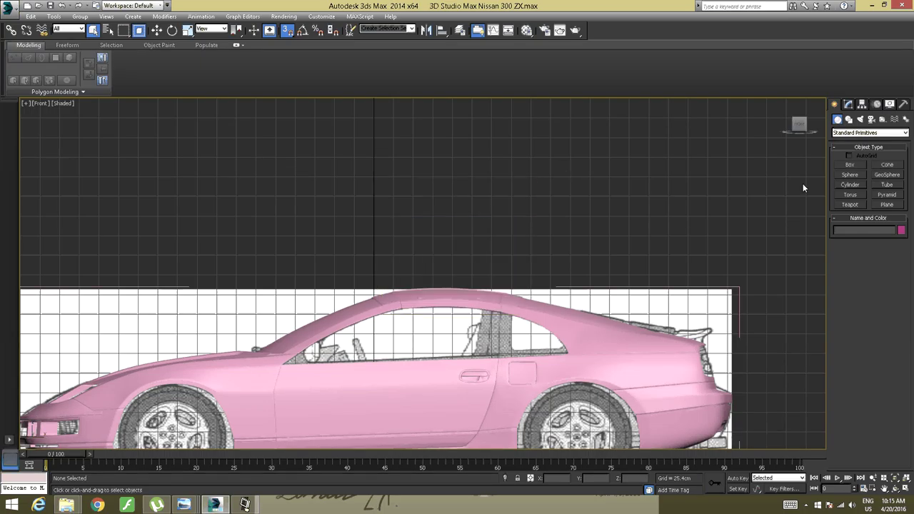
Create a plane 76.2 cm long and 152.4 cm wide above the car roof with 1 length and 1 width segment
{"action": "left_click", "coordinate": [887, 205]}
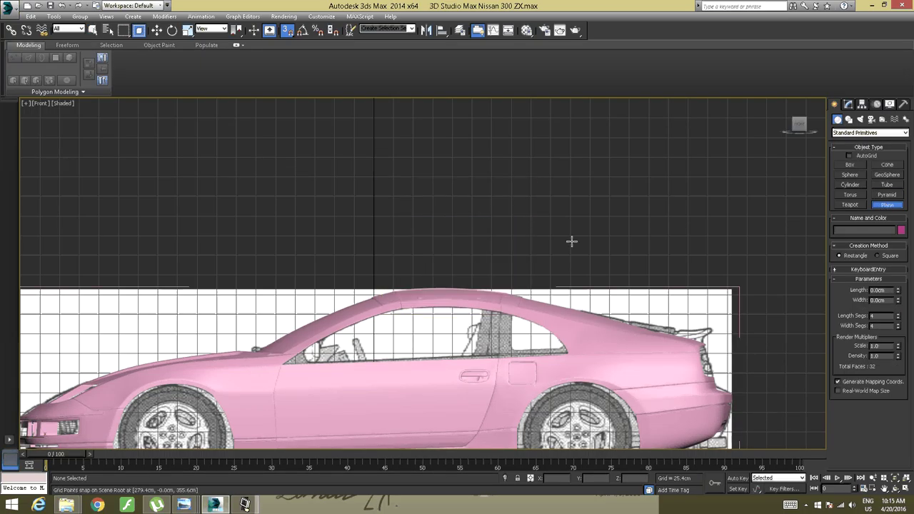
{"action": "left_click_drag", "start_coordinate": [373, 156], "coordinate": [485, 217]}
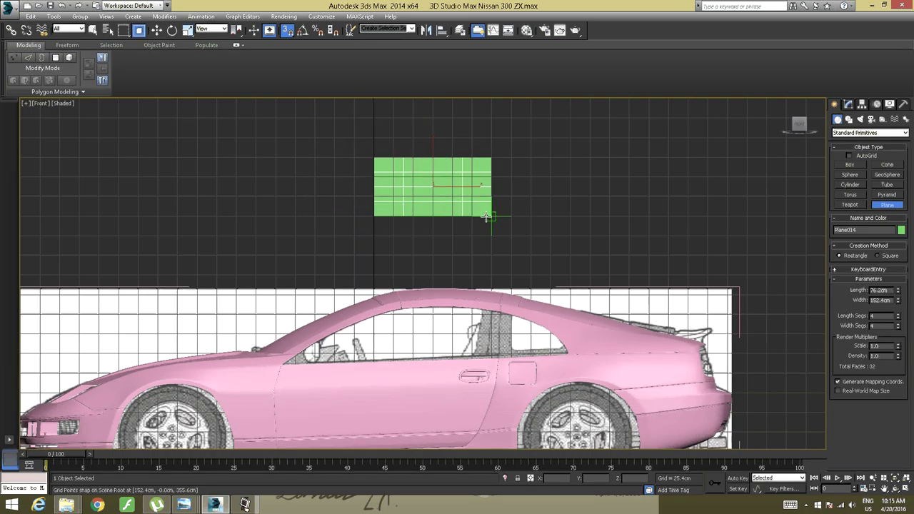
{"action": "left_click", "coordinate": [899, 318]}
{"action": "left_click", "coordinate": [899, 318]}
{"action": "left_click", "coordinate": [899, 318]}
{"action": "left_click", "coordinate": [899, 328]}
{"action": "left_click", "coordinate": [898, 328]}
{"action": "left_click", "coordinate": [898, 328]}
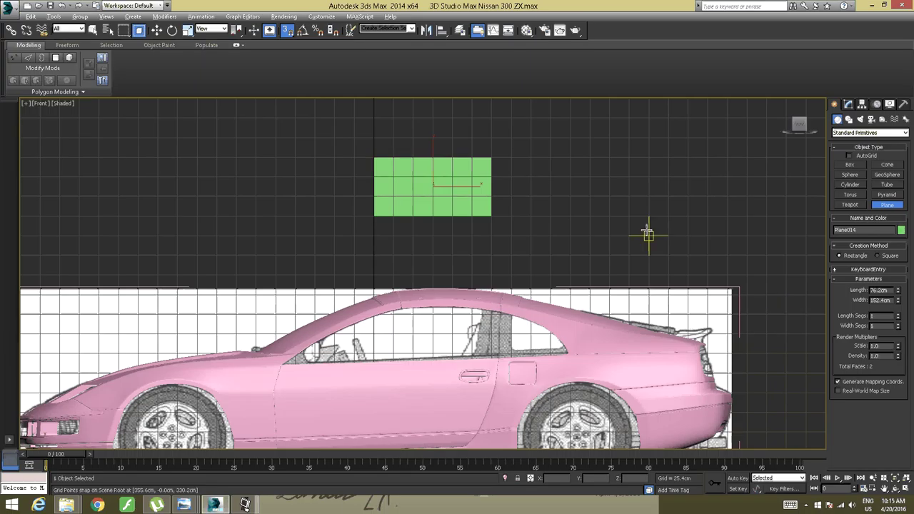
Turn off snapping and move the plane sideways from the car's centre line to the door side, at Y about -169.4 cm
{"action": "middle_click_drag", "start_coordinate": [648, 234], "coordinate": [458, 218], "text": "alt"}
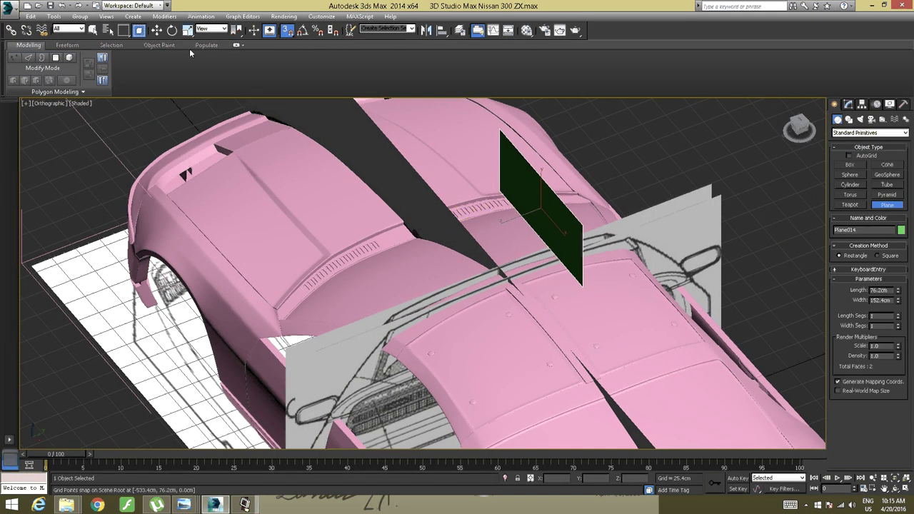
{"action": "left_click", "coordinate": [156, 31]}
{"action": "middle_click_drag", "start_coordinate": [589, 223], "coordinate": [533, 225], "text": "alt"}
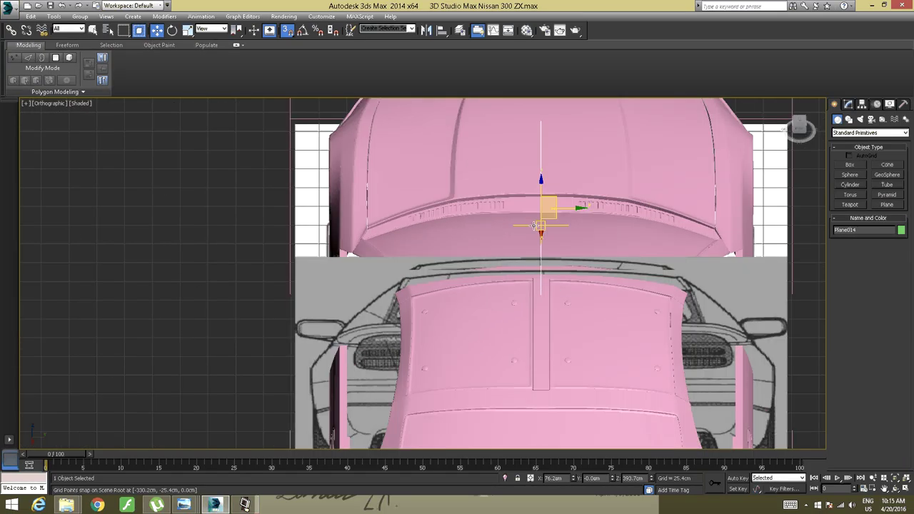
{"action": "left_click", "coordinate": [289, 30]}
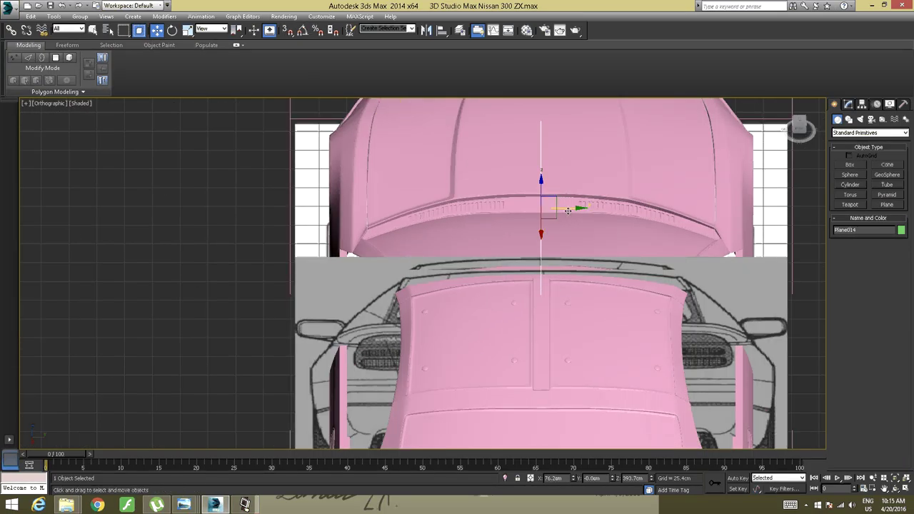
{"action": "left_click_drag", "start_coordinate": [568, 210], "coordinate": [368, 189]}
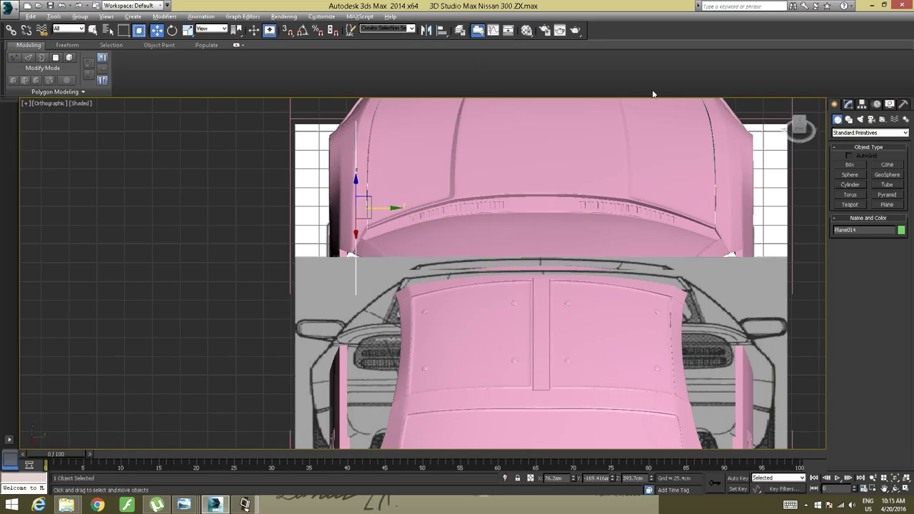
Fine-tune the plane's sideways position at the door's inner edge to Y about -169.6 cm
{"action": "left_click_drag", "start_coordinate": [800, 123], "coordinate": [801, 139]}
{"action": "left_click", "coordinate": [800, 124]}
{"action": "middle_click_drag", "start_coordinate": [428, 217], "coordinate": [472, 205]}
{"action": "scroll", "coordinate": [425, 262], "scroll_direction": "up", "scroll_amount": 4}
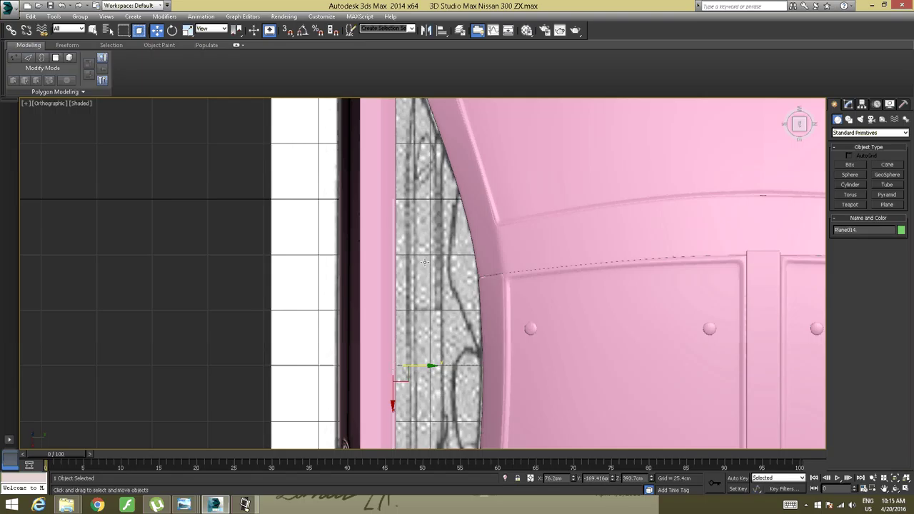
{"action": "left_click_drag", "start_coordinate": [420, 366], "coordinate": [419, 368]}
Move the plane down over the door window opening in the front view, to X about 39.6 cm and Z about 210.3 cm
{"action": "middle_click_drag", "start_coordinate": [419, 369], "coordinate": [472, 216], "text": "alt"}
{"action": "scroll", "coordinate": [462, 230], "scroll_direction": "down", "scroll_amount": 4}
{"action": "left_click", "coordinate": [798, 130]}
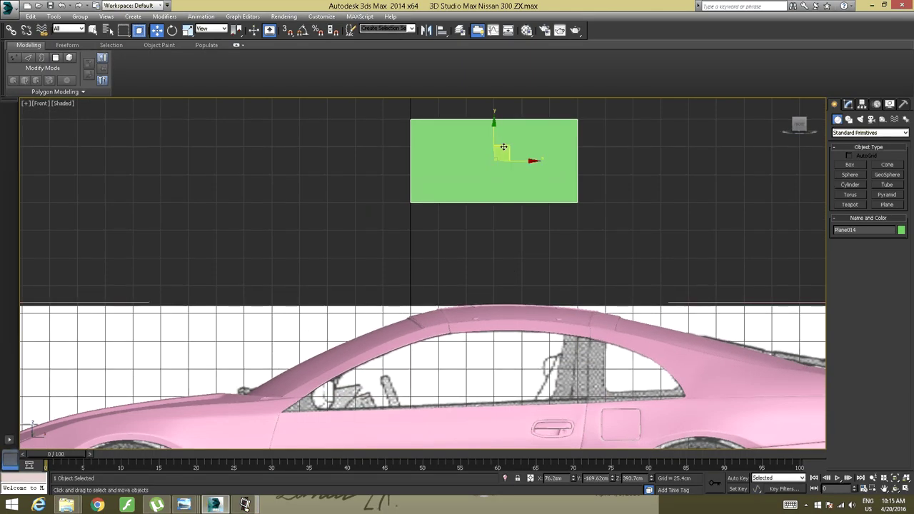
{"action": "left_click_drag", "start_coordinate": [500, 149], "coordinate": [464, 347]}
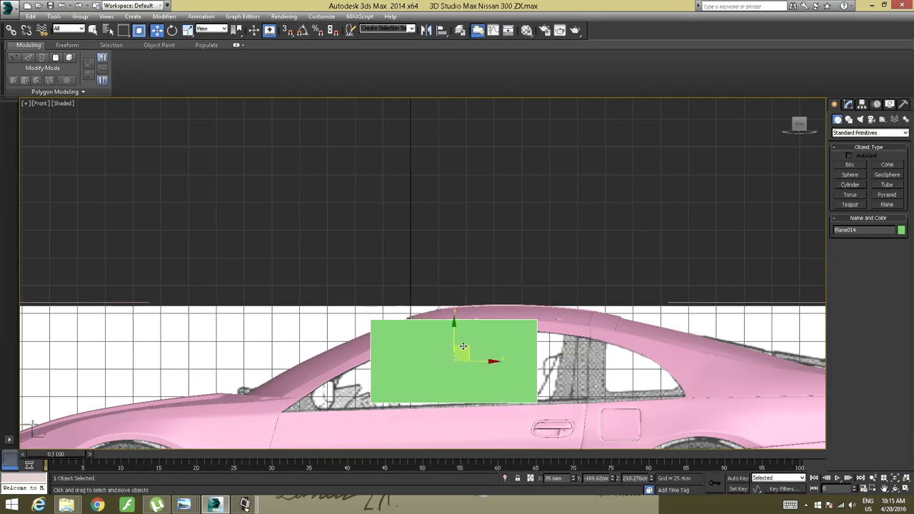
Convert the plane over the door window opening to an Editable Poly
{"action": "scroll", "coordinate": [464, 347], "scroll_direction": "up", "scroll_amount": 5}
{"action": "middle_click_drag", "start_coordinate": [529, 251], "coordinate": [549, 201]}
{"action": "middle_click_drag", "start_coordinate": [510, 278], "coordinate": [545, 241]}
{"action": "right_click", "coordinate": [550, 221]}
{"action": "mouse_move", "coordinate": [579, 312]}
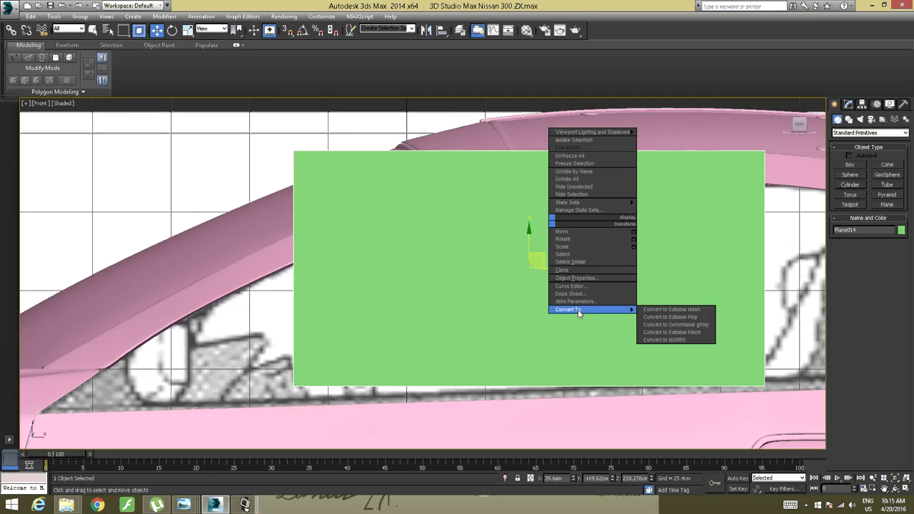
{"action": "left_click", "coordinate": [697, 332]}
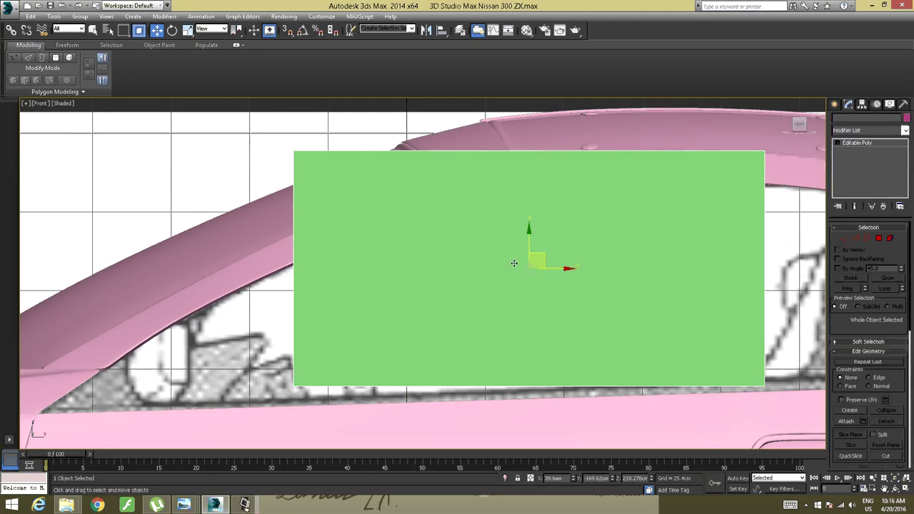
Move the plane's lower front vertex forward and down to the door sill line, at X about -81.4 cm and Z about 164.1 cm
{"action": "scroll", "coordinate": [572, 258], "scroll_direction": "down", "scroll_amount": 4}
{"action": "scroll", "coordinate": [487, 238], "scroll_direction": "up", "scroll_amount": 3}
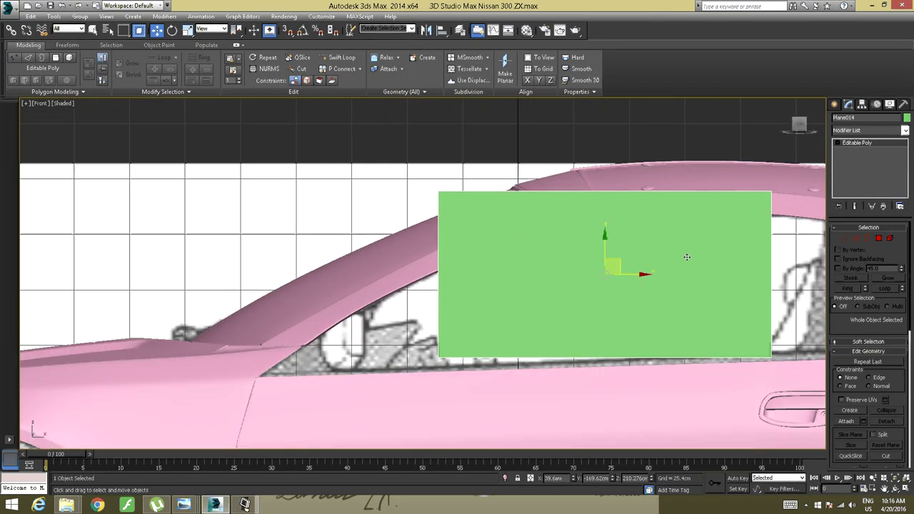
{"action": "left_click", "coordinate": [851, 240]}
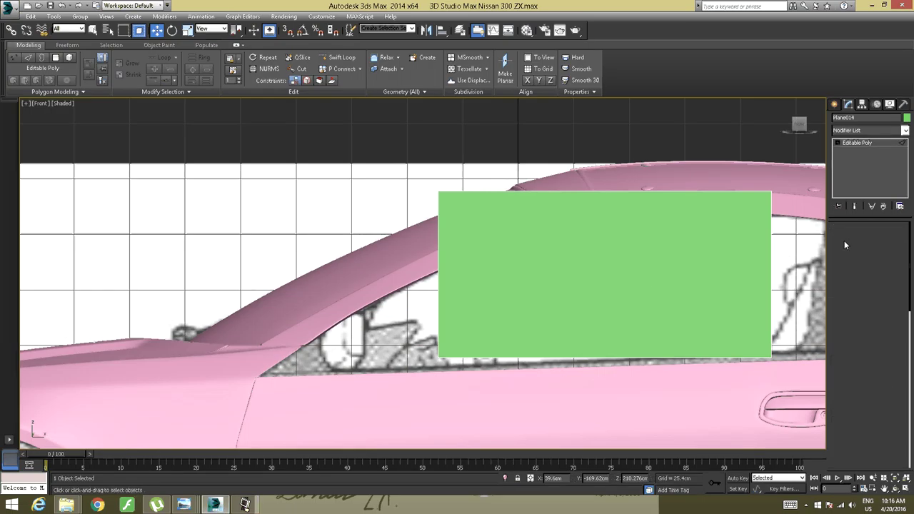
{"action": "scroll", "coordinate": [514, 314], "scroll_direction": "up", "scroll_amount": 3}
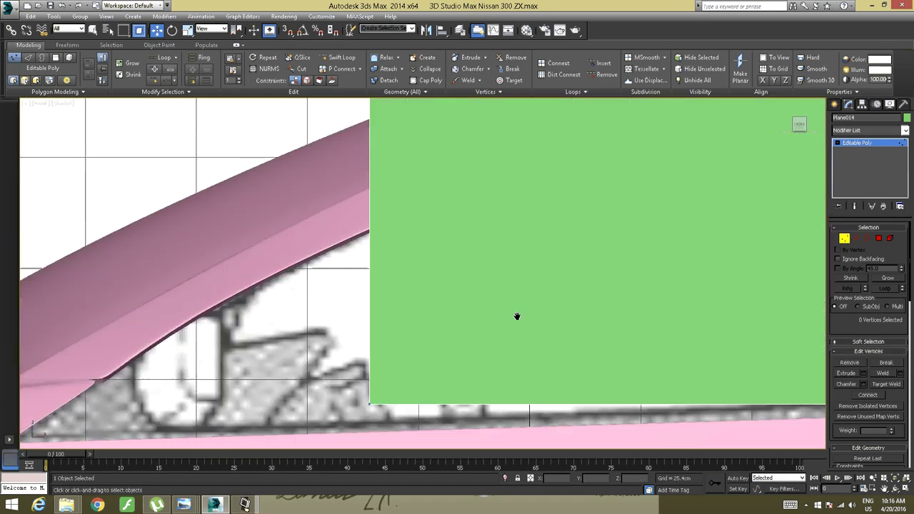
{"action": "scroll", "coordinate": [625, 237], "scroll_direction": "down", "scroll_amount": 2}
{"action": "middle_click_drag", "start_coordinate": [517, 317], "coordinate": [596, 297]}
{"action": "left_click_drag", "start_coordinate": [445, 386], "coordinate": [591, 279]}
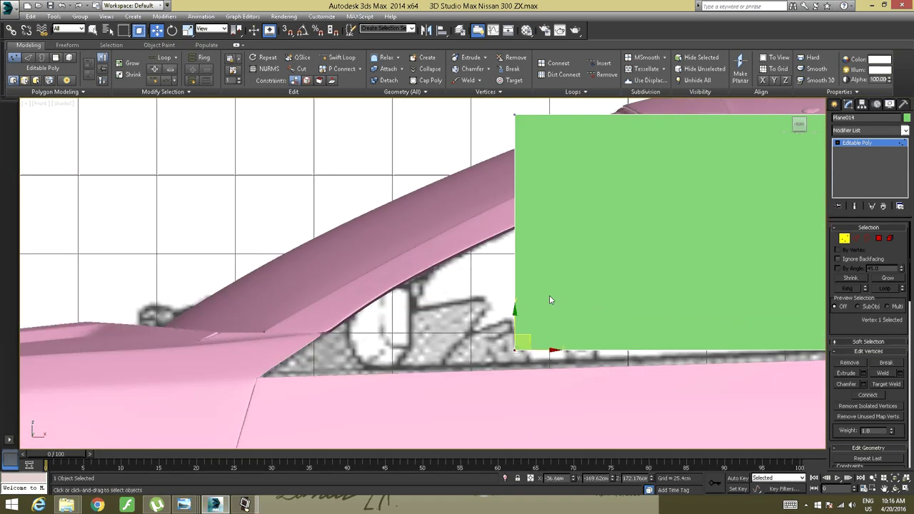
{"action": "left_click_drag", "start_coordinate": [517, 341], "coordinate": [386, 362]}
Move the plane's lower rear vertex back along the door's top edge, to X about 147.8 cm and Z about 170.2 cm
{"action": "middle_click_drag", "start_coordinate": [498, 253], "coordinate": [496, 289]}
{"action": "scroll", "coordinate": [504, 265], "scroll_direction": "down", "scroll_amount": 2}
{"action": "left_click_drag", "start_coordinate": [446, 177], "coordinate": [531, 224]}
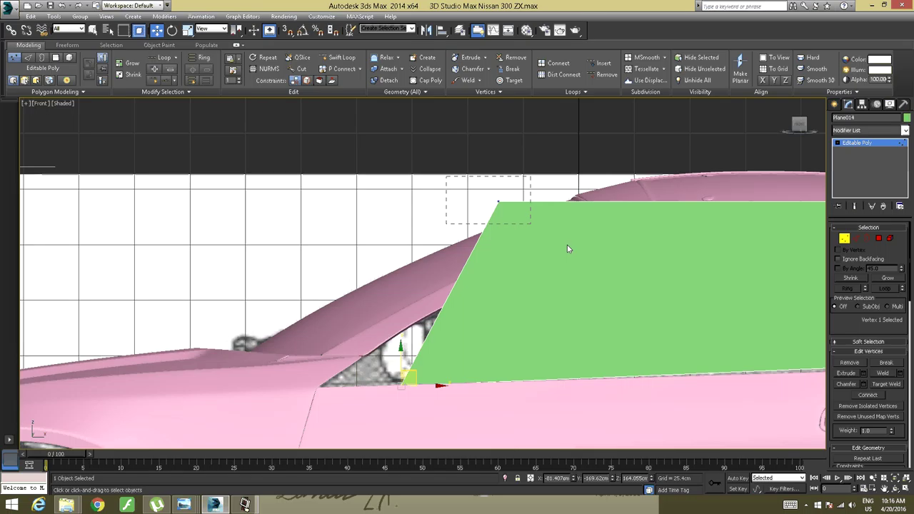
{"action": "middle_click_drag", "start_coordinate": [821, 266], "coordinate": [514, 220]}
{"action": "left_click_drag", "start_coordinate": [453, 350], "coordinate": [505, 318]}
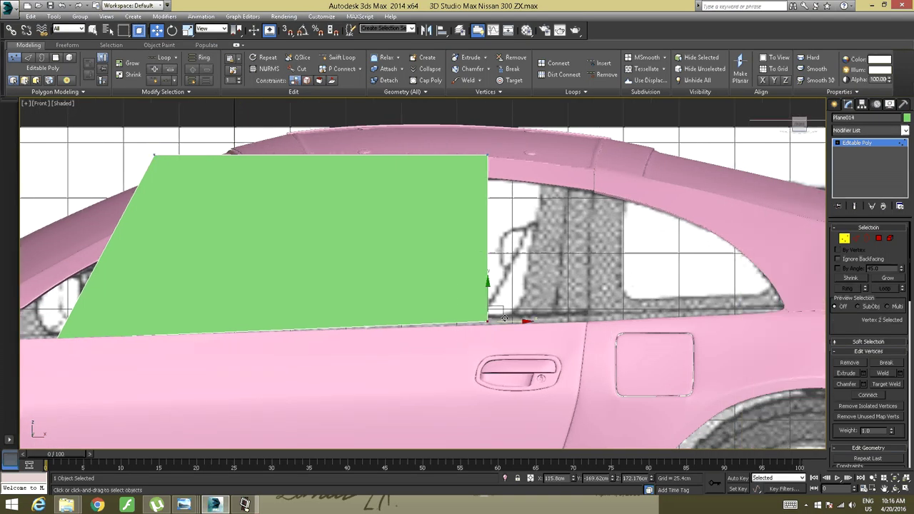
{"action": "scroll", "coordinate": [505, 319], "scroll_direction": "up", "scroll_amount": 3}
{"action": "scroll", "coordinate": [511, 321], "scroll_direction": "down", "scroll_amount": 1}
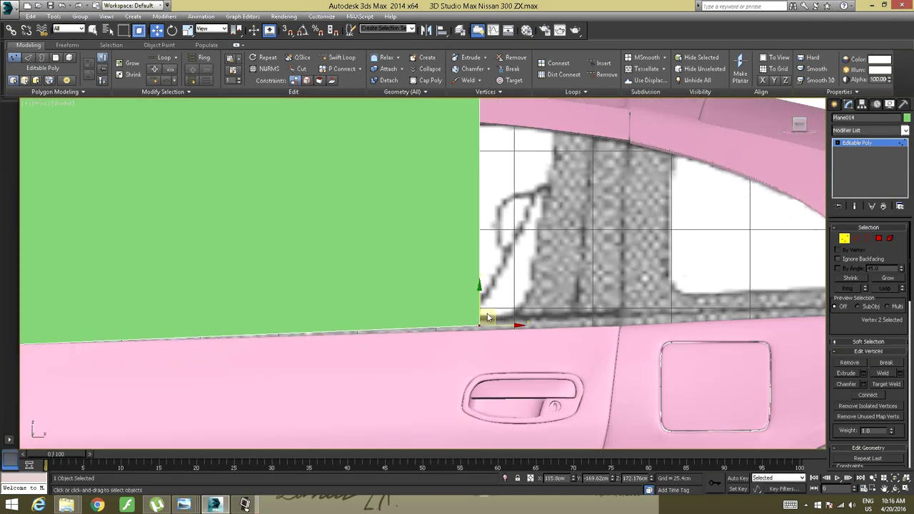
{"action": "left_click_drag", "start_coordinate": [513, 312], "coordinate": [589, 320]}
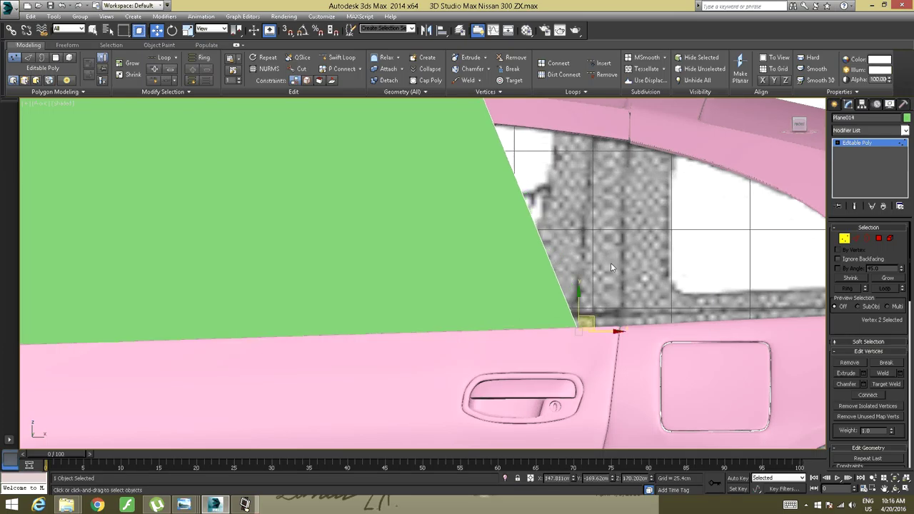
Move the plane's upper rear vertex to the roof frame's lower edge, at X about 150.9 cm and Z about 233.4 cm
{"action": "middle_click_drag", "start_coordinate": [611, 263], "coordinate": [707, 309]}
{"action": "middle_click_drag", "start_coordinate": [646, 225], "coordinate": [646, 266]}
{"action": "left_click_drag", "start_coordinate": [674, 146], "coordinate": [478, 241]}
{"action": "scroll", "coordinate": [575, 201], "scroll_direction": "up", "scroll_amount": 1}
{"action": "scroll", "coordinate": [581, 202], "scroll_direction": "down", "scroll_amount": 1}
{"action": "middle_click_drag", "start_coordinate": [582, 201], "coordinate": [511, 193]}
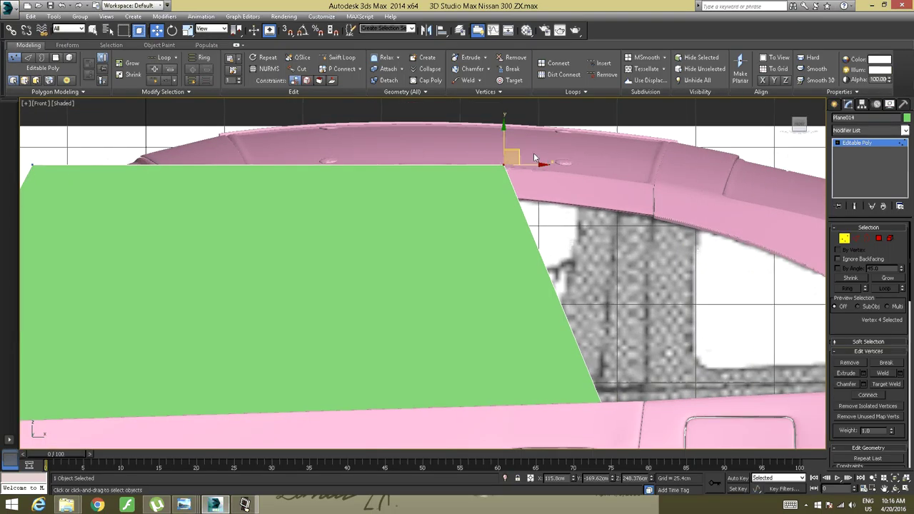
{"action": "left_click_drag", "start_coordinate": [519, 149], "coordinate": [629, 198]}
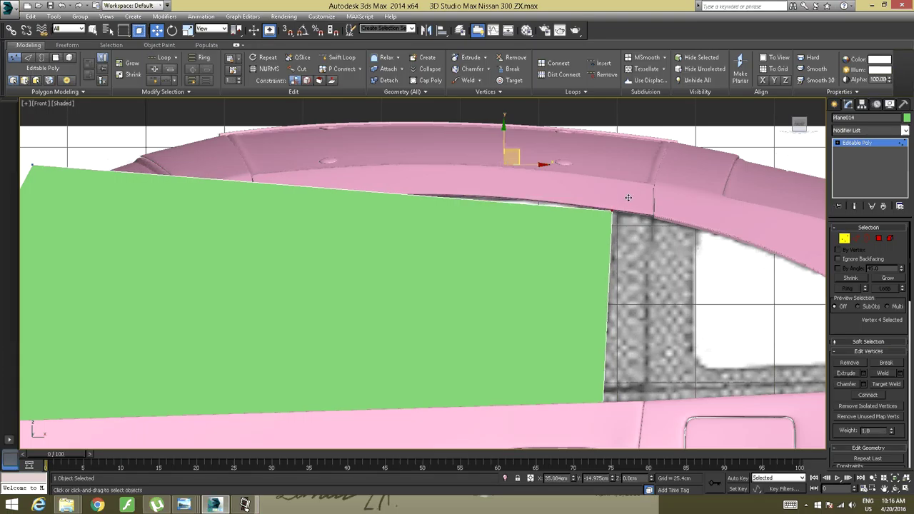
Move the plane's upper front vertex down to the windshield pillar's lower edge, at X about -74.5 cm and Z about 192.4 cm
{"action": "middle_click_drag", "start_coordinate": [129, 216], "coordinate": [502, 193]}
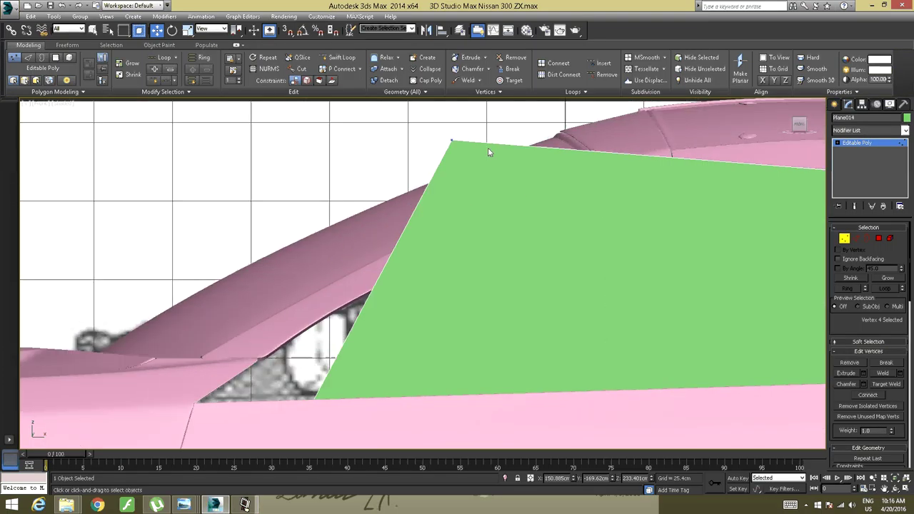
{"action": "left_click", "coordinate": [452, 141]}
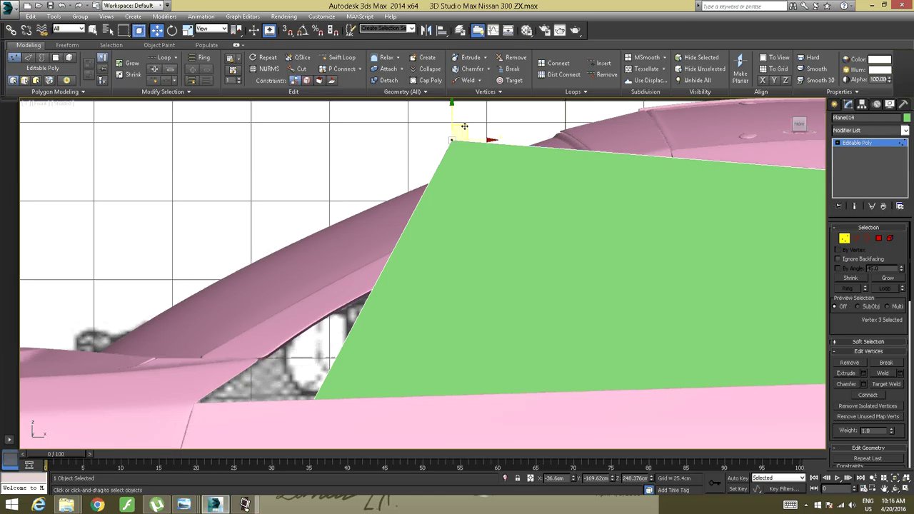
{"action": "left_click_drag", "start_coordinate": [464, 127], "coordinate": [347, 300]}
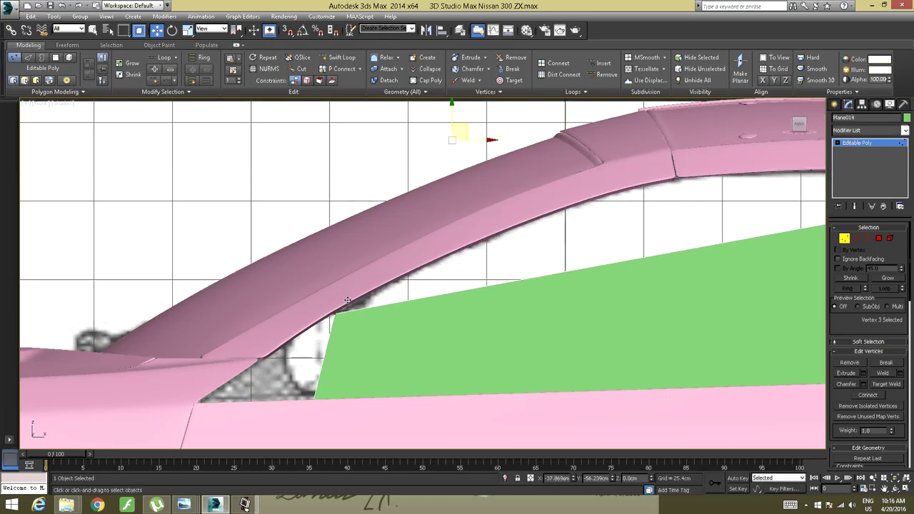
{"action": "left_click_drag", "start_coordinate": [348, 301], "coordinate": [347, 298]}
{"action": "middle_click_drag", "start_coordinate": [663, 254], "coordinate": [495, 261]}
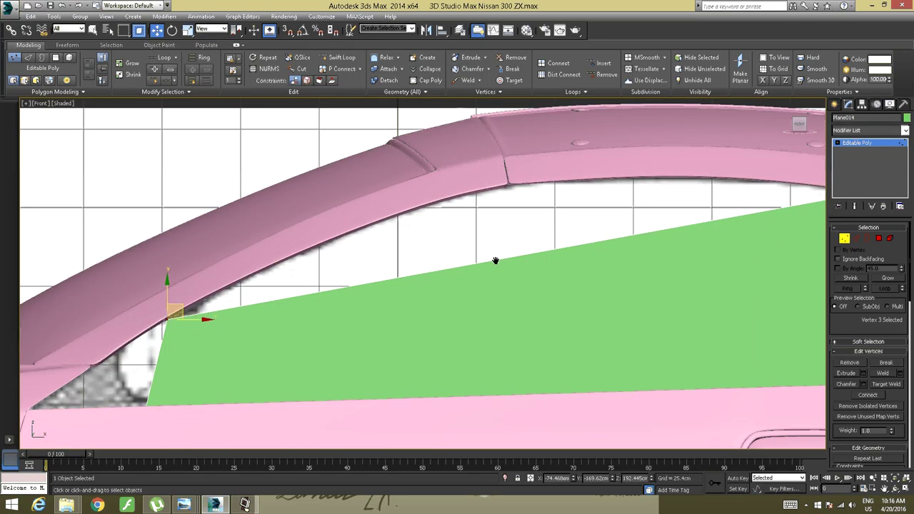
Select the plane's two lower vertices and move them outward to the door's top edge, at Y about -179.8 cm
{"action": "scroll", "coordinate": [516, 253], "scroll_direction": "down", "scroll_amount": 2}
{"action": "middle_click_drag", "start_coordinate": [589, 250], "coordinate": [545, 259]}
{"action": "middle_click_drag", "start_coordinate": [545, 258], "coordinate": [468, 284], "text": "alt"}
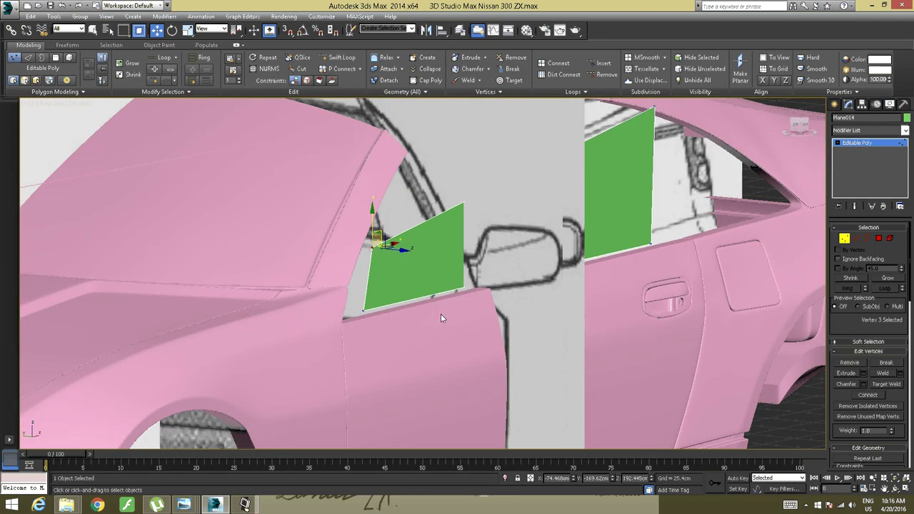
{"action": "left_click", "coordinate": [365, 308]}
{"action": "left_click_drag", "start_coordinate": [623, 267], "coordinate": [623, 268], "text": "ctrl"}
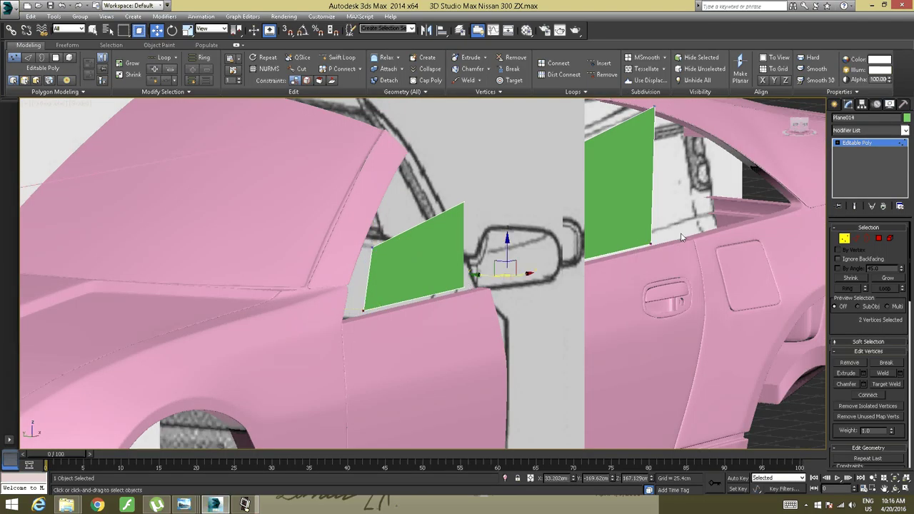
{"action": "middle_click_drag", "start_coordinate": [622, 268], "coordinate": [546, 277], "text": "alt"}
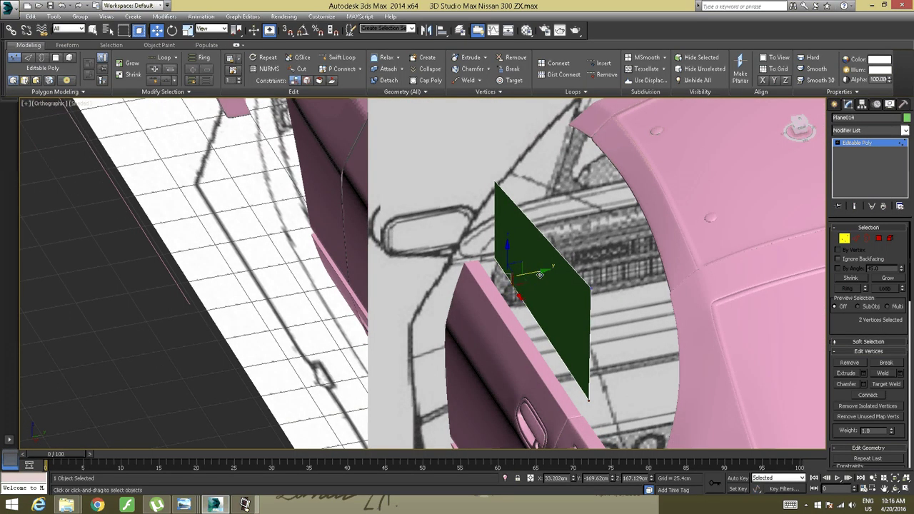
{"action": "left_click_drag", "start_coordinate": [539, 271], "coordinate": [517, 275]}
Move the plane's upper front vertex inward along Y towards the windshield pillar
{"action": "middle_click_drag", "start_coordinate": [517, 276], "coordinate": [460, 310], "text": "alt"}
{"action": "scroll", "coordinate": [463, 283], "scroll_direction": "up", "scroll_amount": 2}
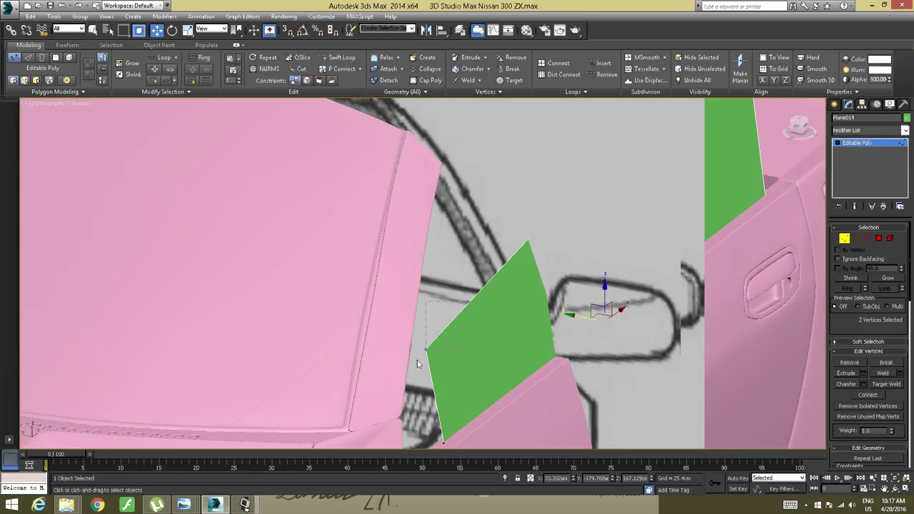
{"action": "left_click", "coordinate": [426, 348]}
{"action": "middle_click_drag", "start_coordinate": [426, 350], "coordinate": [412, 364], "text": "alt"}
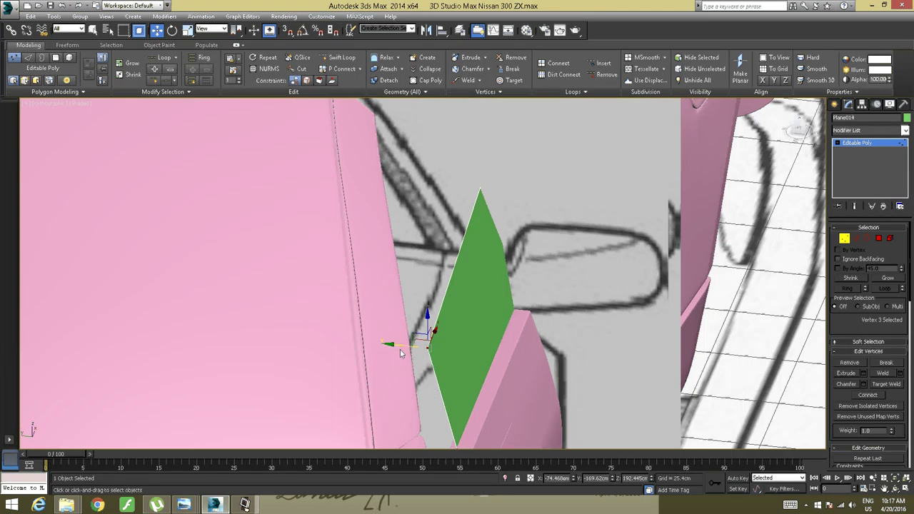
{"action": "left_click_drag", "start_coordinate": [398, 344], "coordinate": [376, 341]}
Move the plane's upper rear vertex inward along Y by about 37 cm to line up with the roof frame
{"action": "middle_click_drag", "start_coordinate": [376, 342], "coordinate": [92, 272], "text": "alt"}
{"action": "middle_click_drag", "start_coordinate": [539, 278], "coordinate": [515, 275], "text": "alt"}
{"action": "left_click_drag", "start_coordinate": [297, 192], "coordinate": [113, 276]}
{"action": "middle_click_drag", "start_coordinate": [113, 276], "coordinate": [162, 270], "text": "alt"}
{"action": "middle_click_drag", "start_coordinate": [161, 270], "coordinate": [405, 286]}
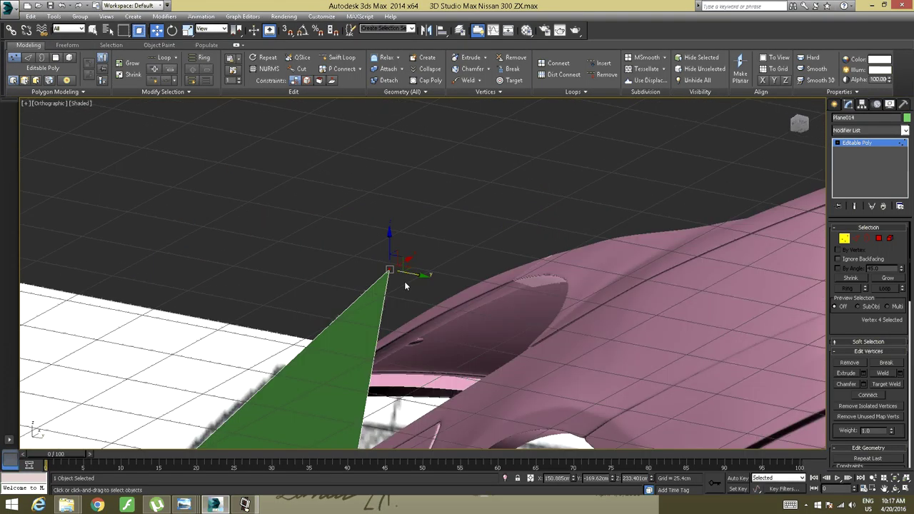
{"action": "left_click_drag", "start_coordinate": [405, 282], "coordinate": [520, 292]}
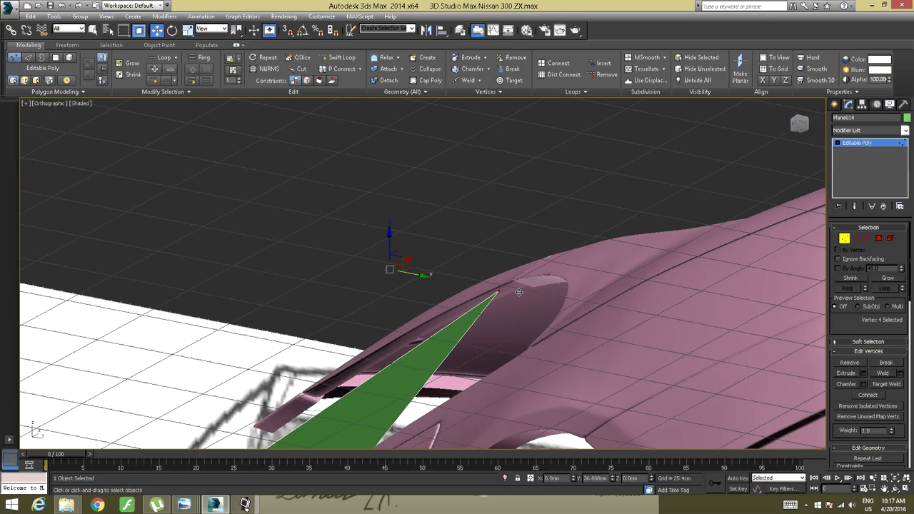
{"action": "middle_click_drag", "start_coordinate": [398, 291], "coordinate": [432, 256], "text": "alt"}
{"action": "scroll", "coordinate": [433, 256], "scroll_direction": "up", "scroll_amount": 2}
Insert five upright edge loops spaced along the window plane with Swift Loop
{"action": "left_click", "coordinate": [471, 240]}
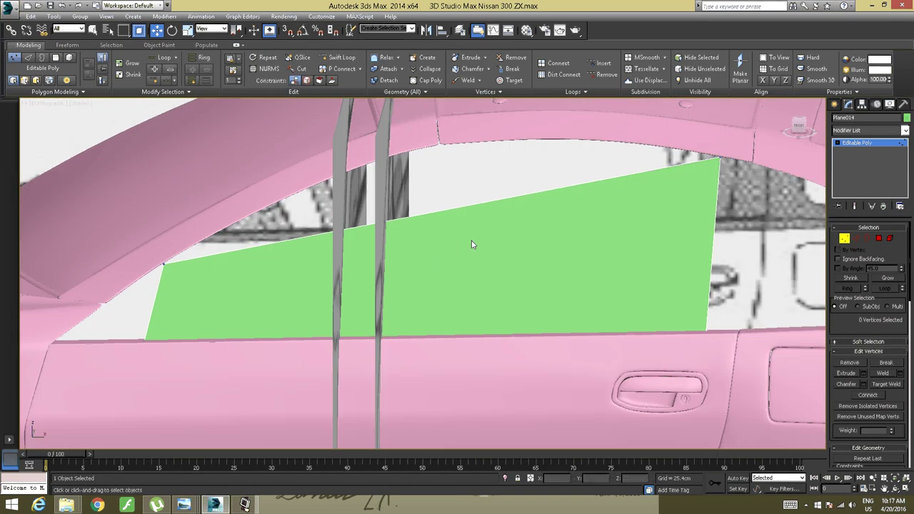
{"action": "left_click", "coordinate": [341, 58]}
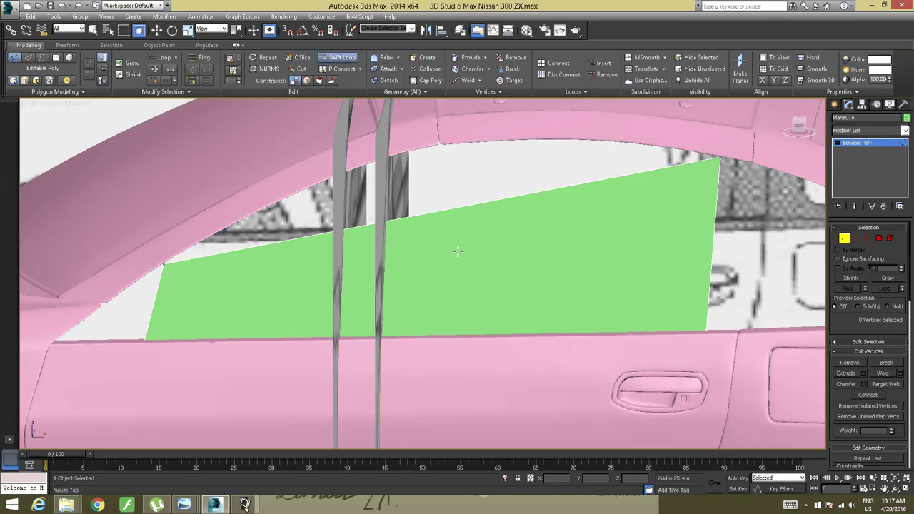
{"action": "left_click", "coordinate": [645, 207]}
{"action": "left_click", "coordinate": [554, 221]}
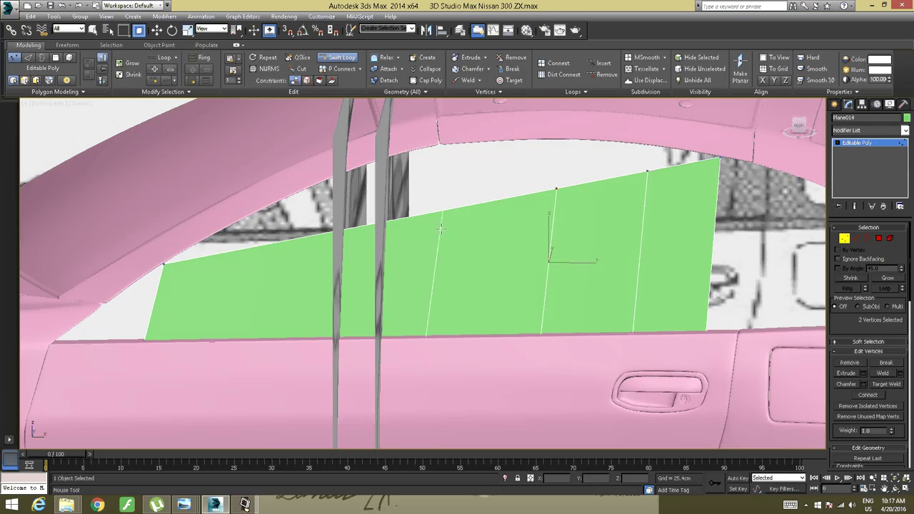
{"action": "left_click", "coordinate": [463, 222]}
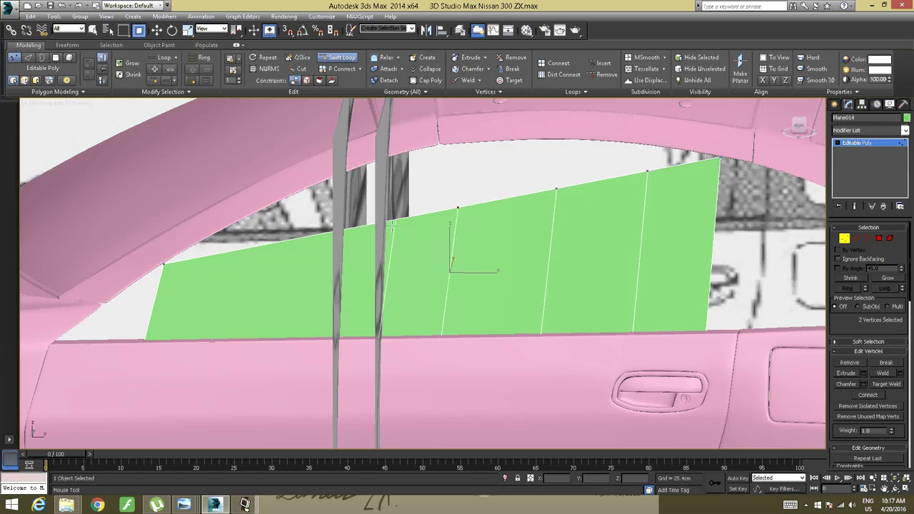
{"action": "left_click", "coordinate": [347, 236]}
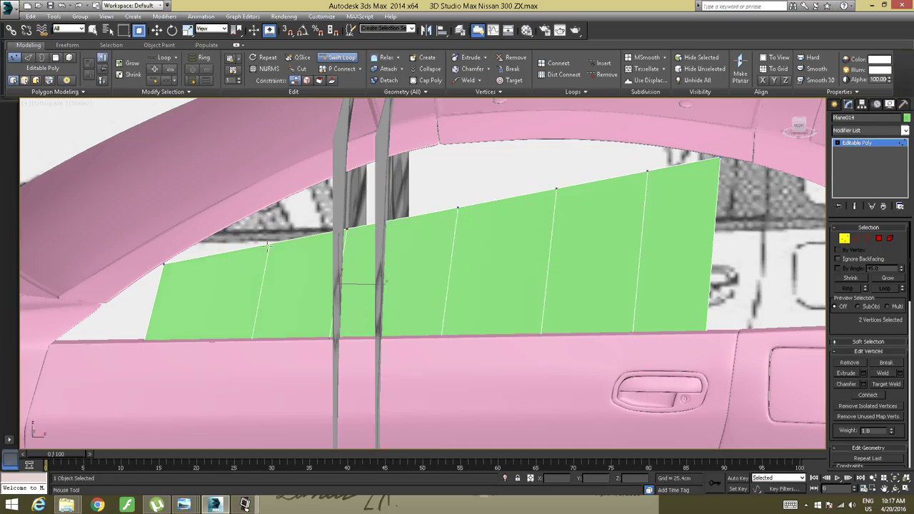
{"action": "left_click", "coordinate": [252, 248]}
{"action": "right_click", "coordinate": [312, 248]}
In the front view, raise the upper vertices of the four front loops together until the foremost one meets the window frame
{"action": "middle_click_drag", "start_coordinate": [312, 248], "coordinate": [317, 233], "text": "alt"}
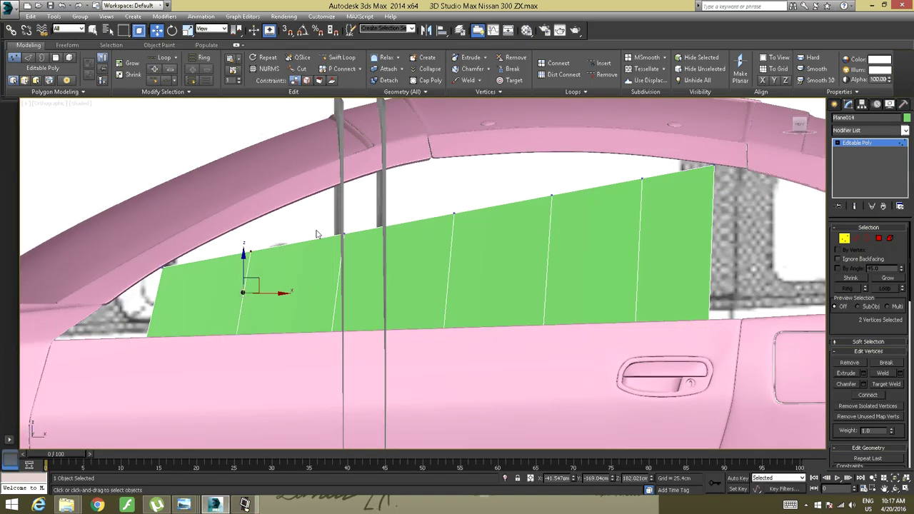
{"action": "middle_click_drag", "start_coordinate": [586, 200], "coordinate": [506, 165]}
{"action": "left_click", "coordinate": [800, 125]}
{"action": "left_click_drag", "start_coordinate": [211, 270], "coordinate": [357, 320]}
{"action": "left_click_drag", "start_coordinate": [390, 219], "coordinate": [574, 297], "text": "ctrl"}
{"action": "left_click_drag", "start_coordinate": [408, 261], "coordinate": [405, 231]}
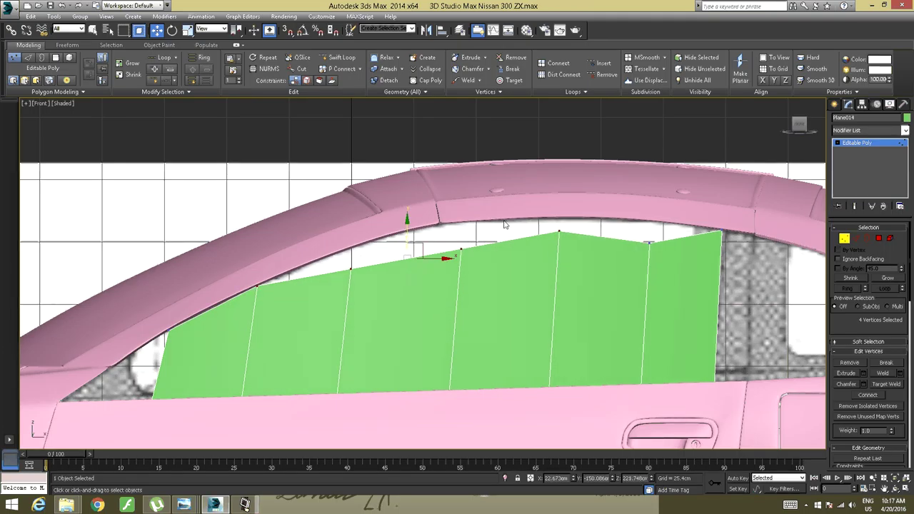
Raise the upper vertices of the fourth and rearmost loops individually to the roof frame's lower edge
{"action": "middle_click_drag", "start_coordinate": [504, 223], "coordinate": [411, 240]}
{"action": "left_click_drag", "start_coordinate": [448, 227], "coordinate": [465, 201]}
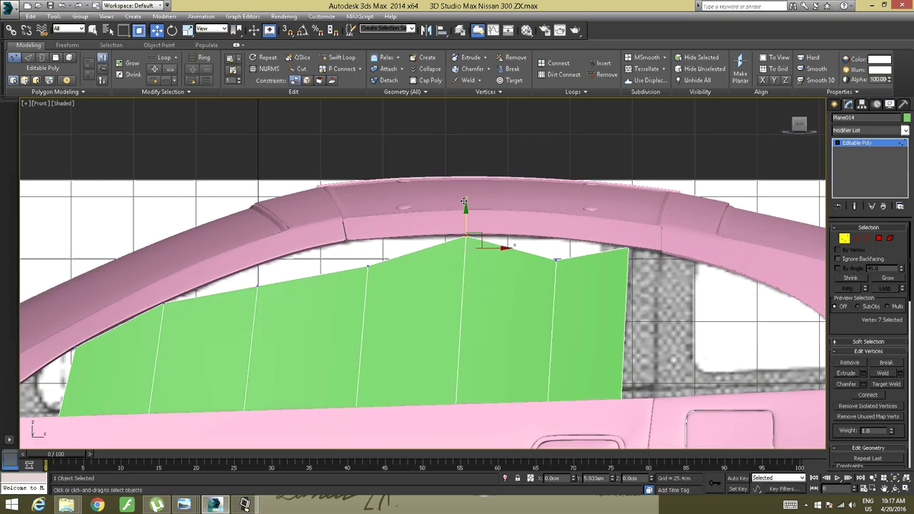
{"action": "left_click_drag", "start_coordinate": [591, 204], "coordinate": [519, 325]}
{"action": "left_click_drag", "start_coordinate": [555, 228], "coordinate": [554, 210]}
Raise the upper vertices of the third and second loops from the front to follow the window frame's curve
{"action": "middle_click_drag", "start_coordinate": [387, 238], "coordinate": [518, 230]}
{"action": "left_click_drag", "start_coordinate": [512, 220], "coordinate": [463, 311]}
{"action": "left_click_drag", "start_coordinate": [496, 230], "coordinate": [493, 203]}
{"action": "left_click_drag", "start_coordinate": [409, 261], "coordinate": [341, 298]}
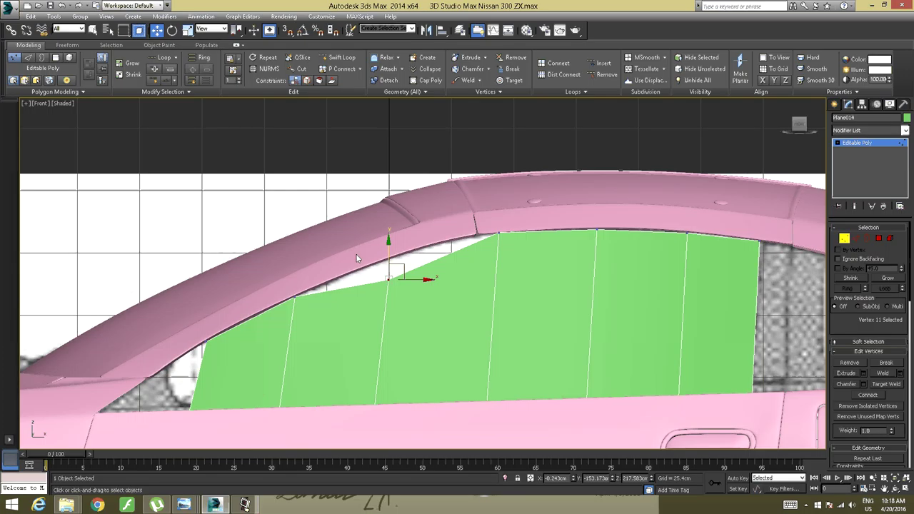
{"action": "left_click_drag", "start_coordinate": [390, 249], "coordinate": [392, 227]}
Make the window plane semi-transparent by setting its object visibility to 0.6
{"action": "middle_click_drag", "start_coordinate": [391, 228], "coordinate": [445, 307], "text": "alt"}
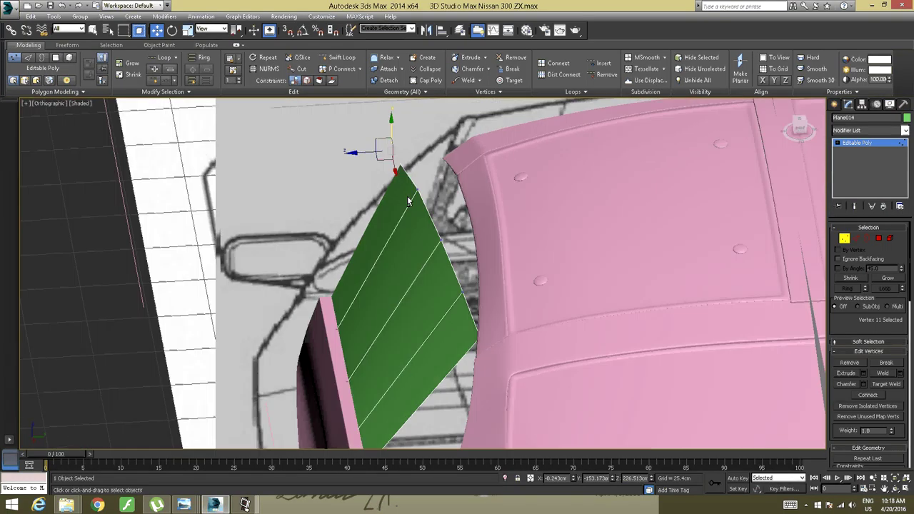
{"action": "left_click_drag", "start_coordinate": [445, 303], "coordinate": [445, 305]}
{"action": "middle_click_drag", "start_coordinate": [445, 305], "coordinate": [467, 307], "text": "alt"}
{"action": "scroll", "coordinate": [426, 257], "scroll_direction": "up", "scroll_amount": 3}
{"action": "right_click", "coordinate": [465, 306]}
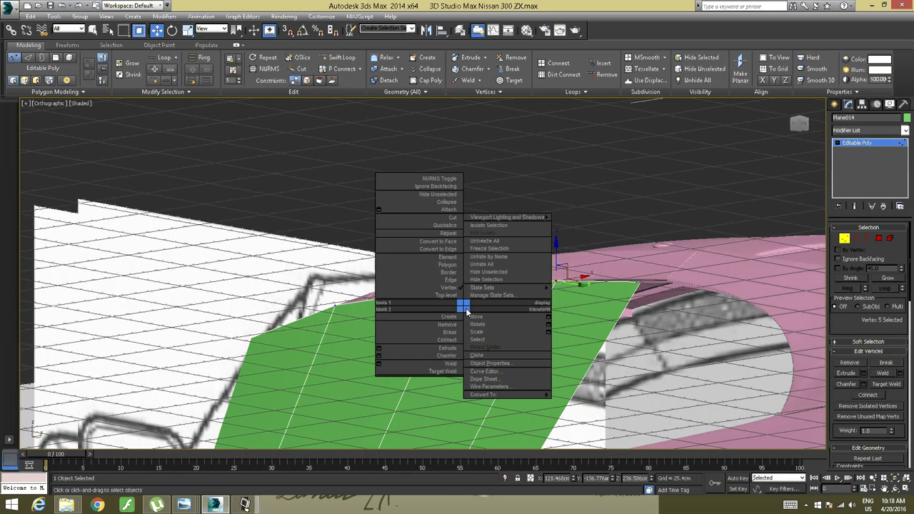
{"action": "mouse_move", "coordinate": [493, 395]}
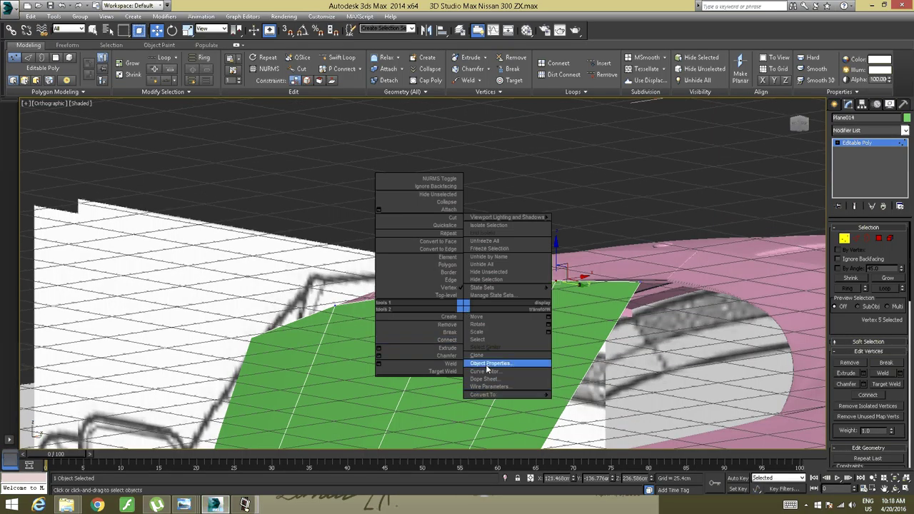
{"action": "left_click", "coordinate": [488, 363]}
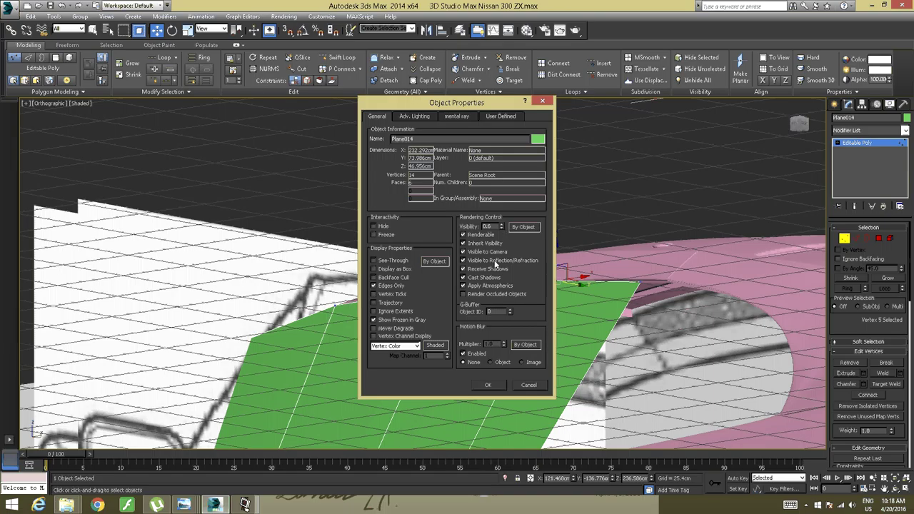
{"action": "left_click", "coordinate": [489, 384]}
{"action": "scroll", "coordinate": [490, 380], "scroll_direction": "up", "scroll_amount": 3}
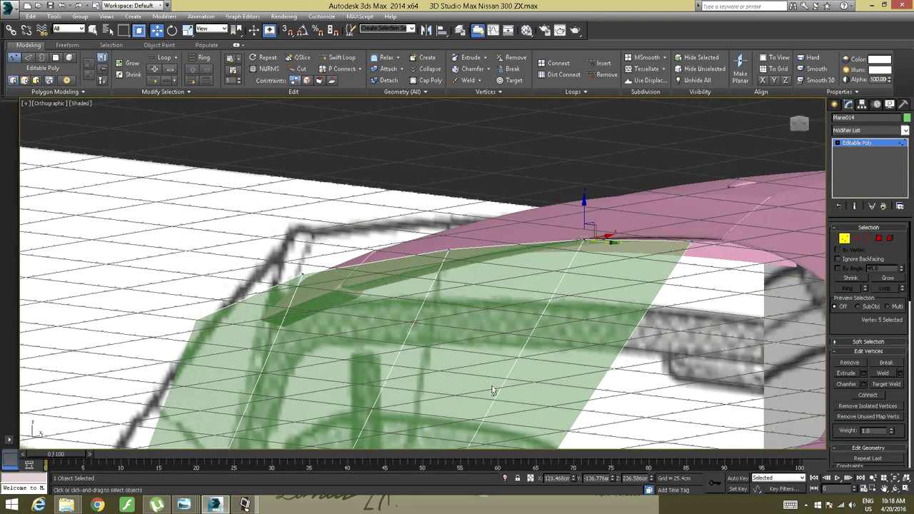
Move the upper vertices of the rearmost and fourth loops inward along Y to sit against the roof frame
{"action": "middle_click_drag", "start_coordinate": [492, 391], "coordinate": [486, 370], "text": "alt"}
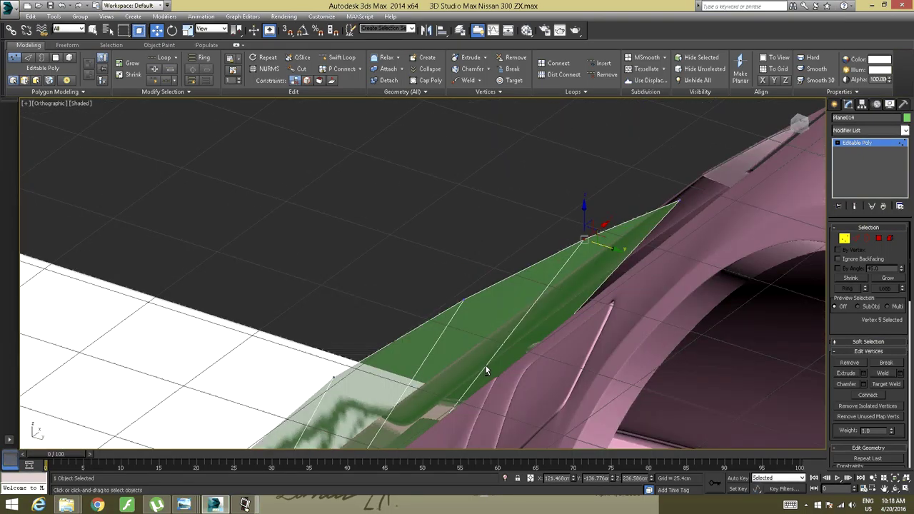
{"action": "left_click_drag", "start_coordinate": [605, 246], "coordinate": [636, 254]}
{"action": "middle_click_drag", "start_coordinate": [598, 268], "coordinate": [566, 278], "text": "alt"}
{"action": "middle_click_drag", "start_coordinate": [419, 305], "coordinate": [553, 293]}
{"action": "left_click_drag", "start_coordinate": [667, 245], "coordinate": [568, 332]}
{"action": "middle_click_drag", "start_coordinate": [568, 332], "coordinate": [607, 313], "text": "alt"}
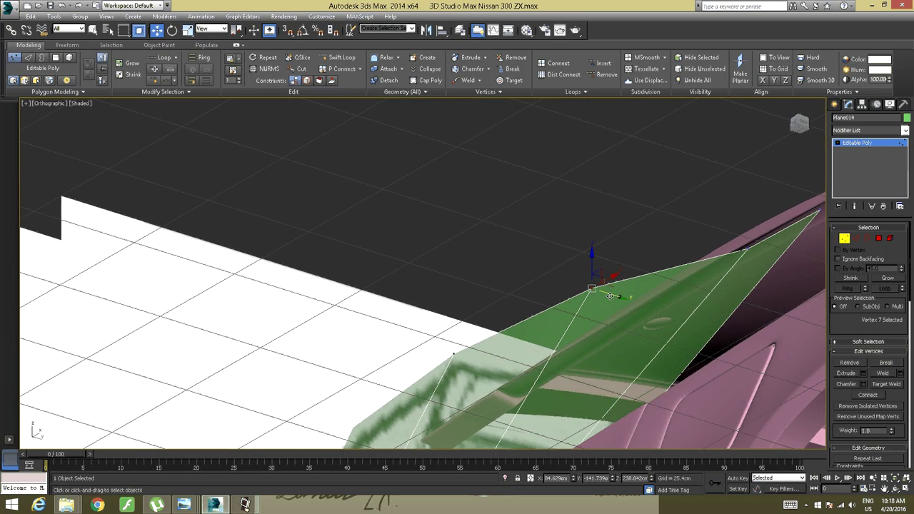
{"action": "left_click_drag", "start_coordinate": [611, 296], "coordinate": [665, 303]}
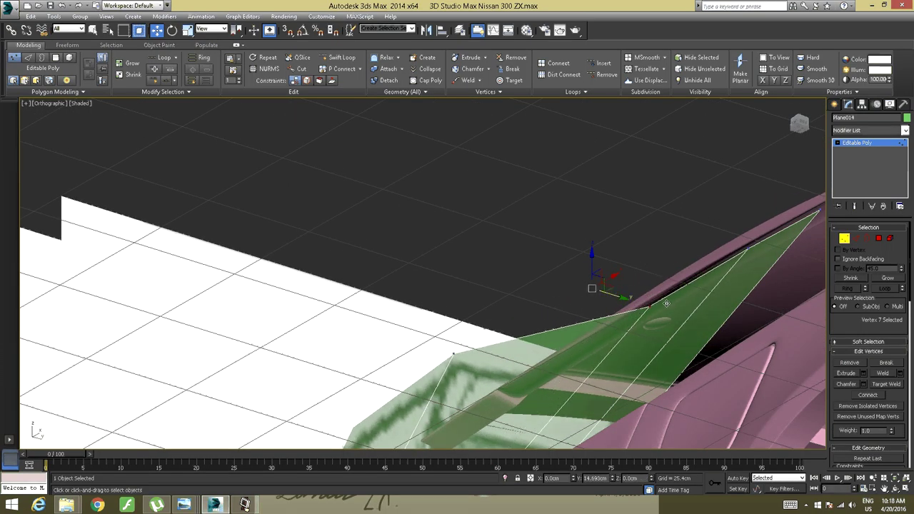
Move the third loop's upper vertex inward along Y until it meets the roof frame
{"action": "middle_click_drag", "start_coordinate": [619, 320], "coordinate": [762, 260]}
{"action": "left_click", "coordinate": [690, 228]}
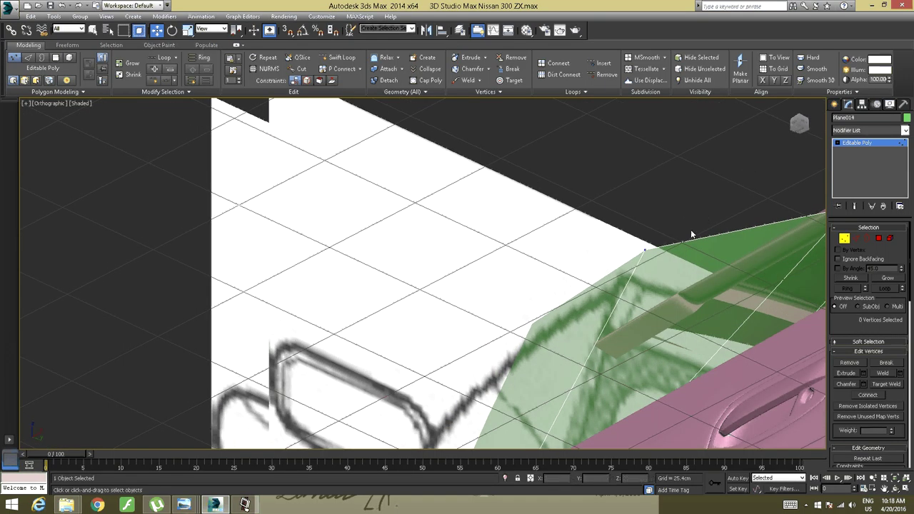
{"action": "left_click_drag", "start_coordinate": [691, 227], "coordinate": [621, 275]}
{"action": "middle_click_drag", "start_coordinate": [651, 253], "coordinate": [641, 285]}
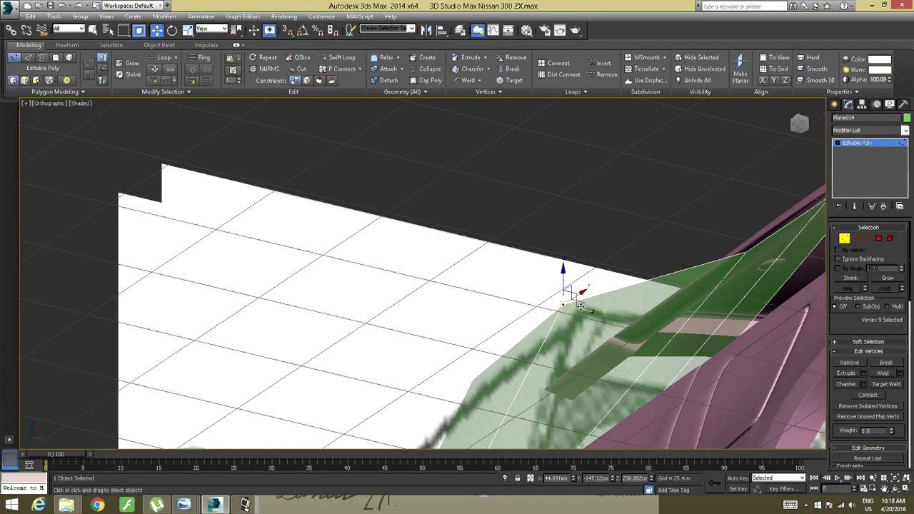
{"action": "left_click_drag", "start_coordinate": [585, 310], "coordinate": [667, 309]}
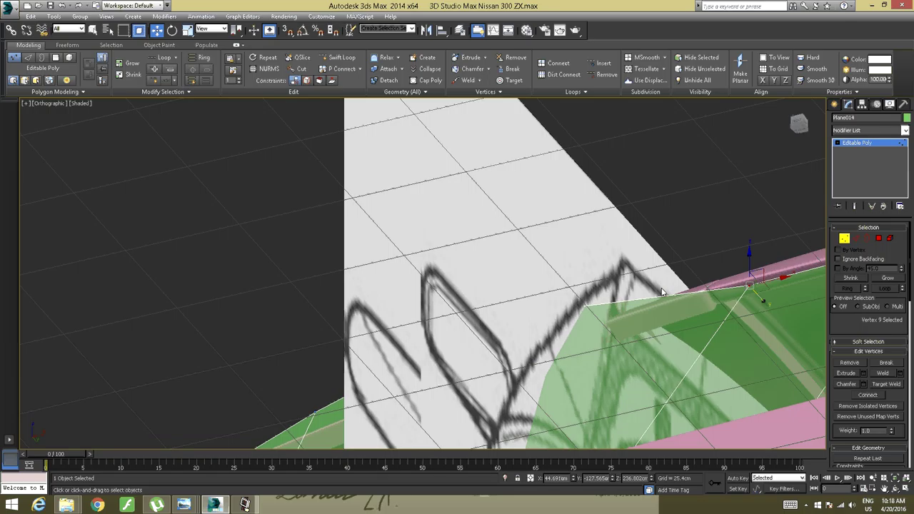
Move the second loop's upper vertex inward along Y so the glass edge follows the window frame
{"action": "middle_click_drag", "start_coordinate": [662, 288], "coordinate": [622, 289], "text": "alt"}
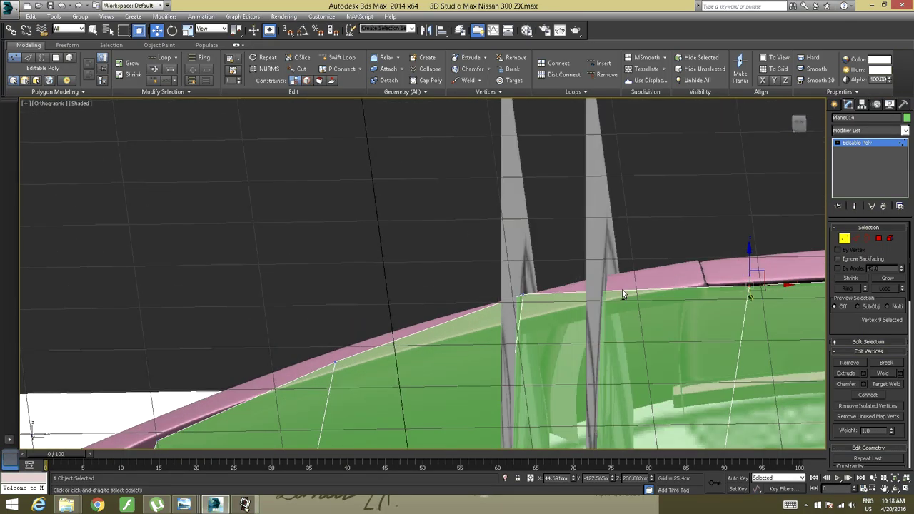
{"action": "left_click", "coordinate": [523, 295]}
{"action": "middle_click_drag", "start_coordinate": [533, 322], "coordinate": [533, 318], "text": "alt"}
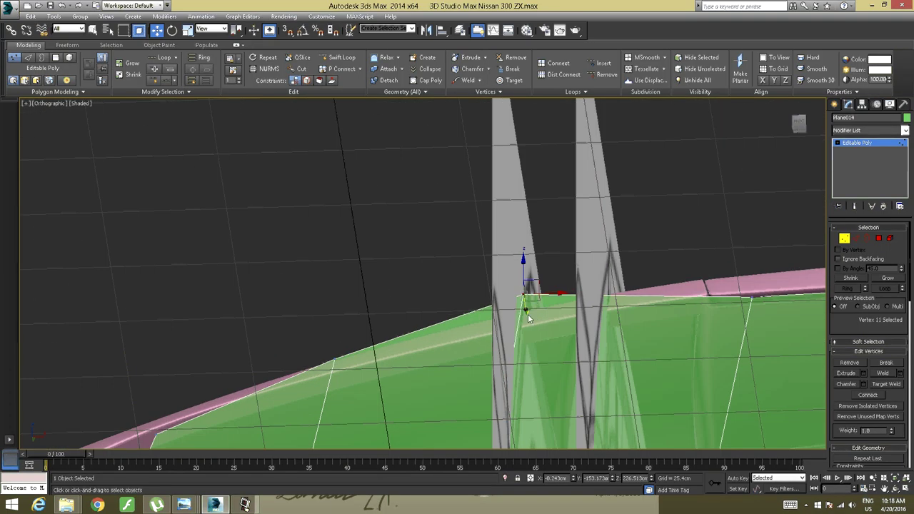
{"action": "left_click_drag", "start_coordinate": [528, 313], "coordinate": [536, 346]}
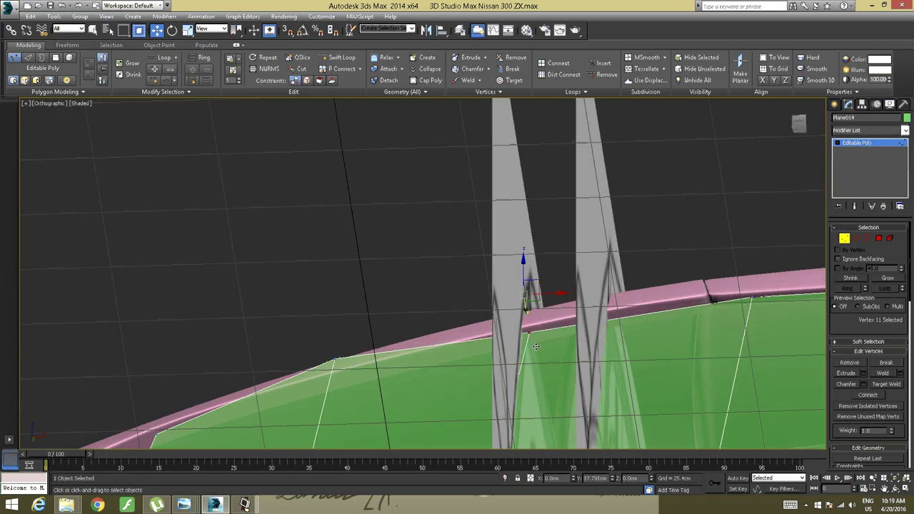
{"action": "left_click_drag", "start_coordinate": [535, 346], "coordinate": [534, 345]}
Move the foremost loop's upper vertex inward along Y to line up with the windshield pillar
{"action": "middle_click_drag", "start_coordinate": [428, 346], "coordinate": [414, 321], "text": "alt"}
{"action": "left_click_drag", "start_coordinate": [414, 288], "coordinate": [243, 403]}
{"action": "middle_click_drag", "start_coordinate": [333, 384], "coordinate": [495, 241], "text": "alt"}
{"action": "middle_click_drag", "start_coordinate": [495, 242], "coordinate": [577, 322], "text": "alt"}
{"action": "middle_click_drag", "start_coordinate": [578, 323], "coordinate": [556, 310], "text": "alt"}
{"action": "scroll", "coordinate": [557, 310], "scroll_direction": "up", "scroll_amount": 1}
{"action": "left_click_drag", "start_coordinate": [605, 288], "coordinate": [626, 312]}
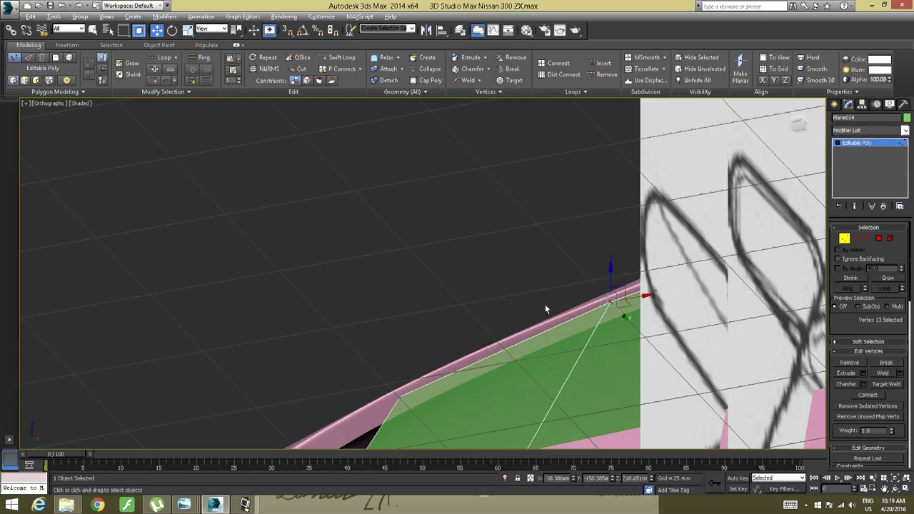
Insert three upright Swift Loops, one in each gap from the second loop to the rearmost loop
{"action": "middle_click_drag", "start_coordinate": [546, 306], "coordinate": [388, 239], "text": "alt"}
{"action": "scroll", "coordinate": [463, 267], "scroll_direction": "up", "scroll_amount": 2}
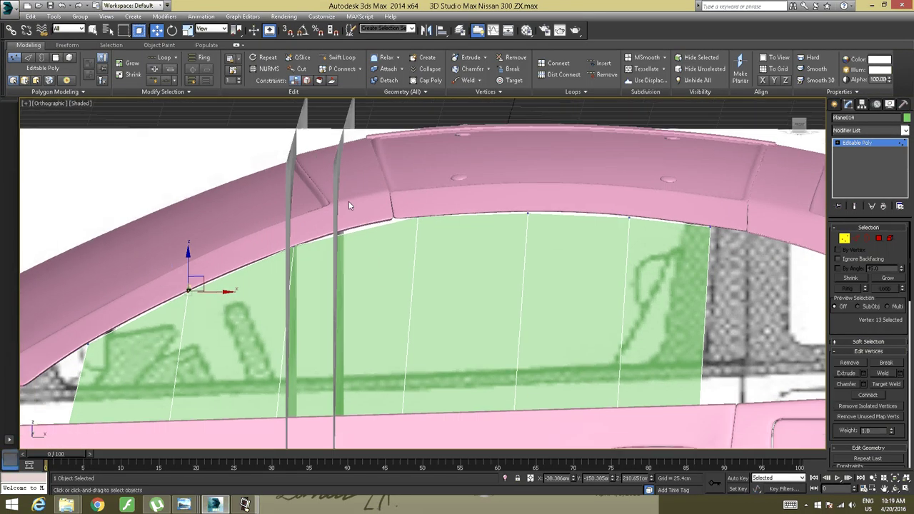
{"action": "left_click", "coordinate": [333, 61]}
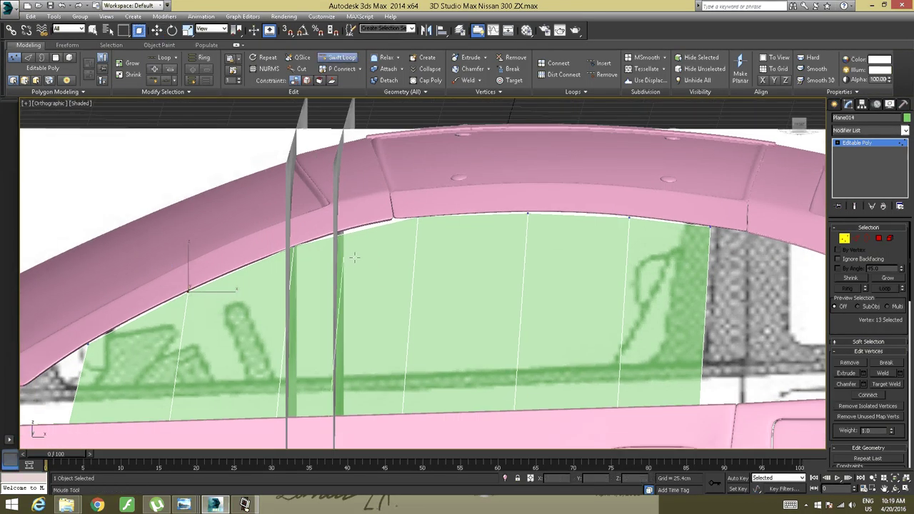
{"action": "left_click", "coordinate": [347, 257]}
{"action": "middle_click_drag", "start_coordinate": [450, 267], "coordinate": [577, 226], "text": "alt"}
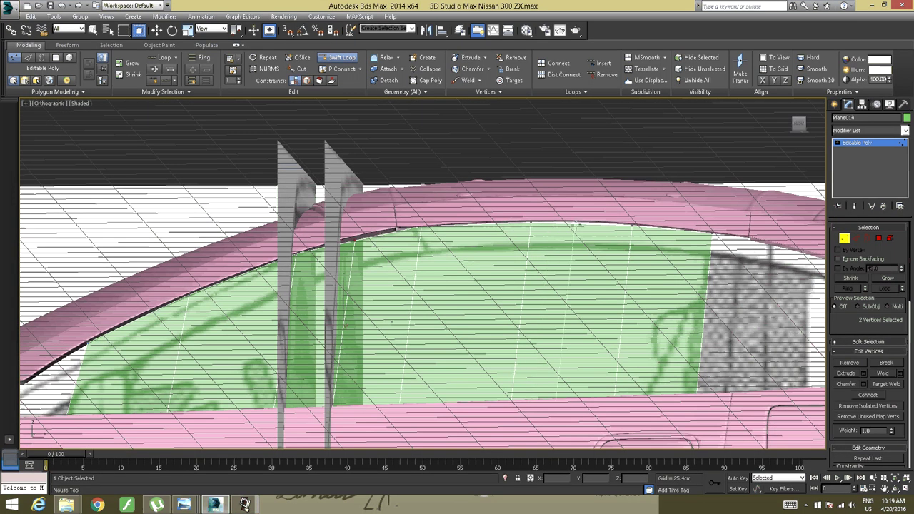
{"action": "left_click", "coordinate": [578, 227]}
{"action": "left_click", "coordinate": [473, 234]}
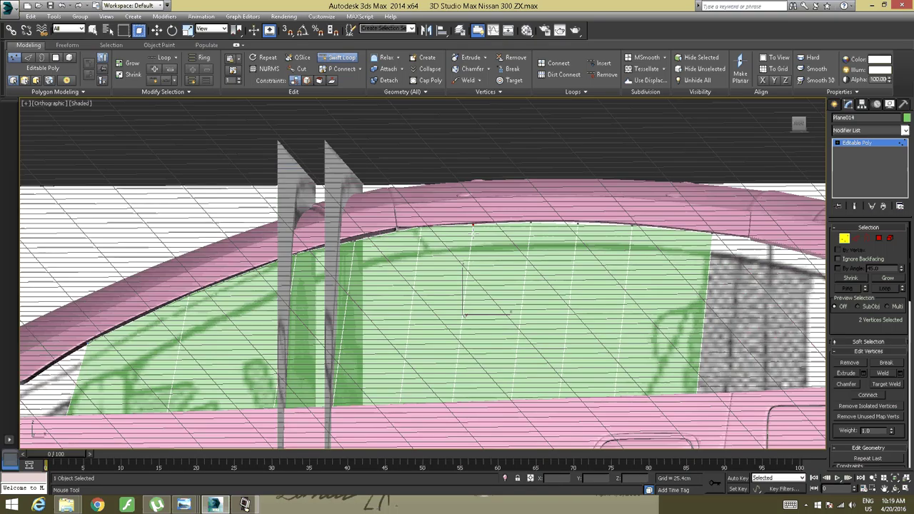
{"action": "right_click", "coordinate": [473, 234]}
Raise the upper vertex of the new loop ahead of the roof seam and shift it inward along Y to the frame
{"action": "middle_click_drag", "start_coordinate": [473, 233], "coordinate": [400, 251], "text": "alt"}
{"action": "scroll", "coordinate": [372, 246], "scroll_direction": "up", "scroll_amount": 3}
{"action": "middle_click_drag", "start_coordinate": [376, 290], "coordinate": [403, 279], "text": "alt"}
{"action": "left_click", "coordinate": [403, 279]}
{"action": "left_click", "coordinate": [318, 246]}
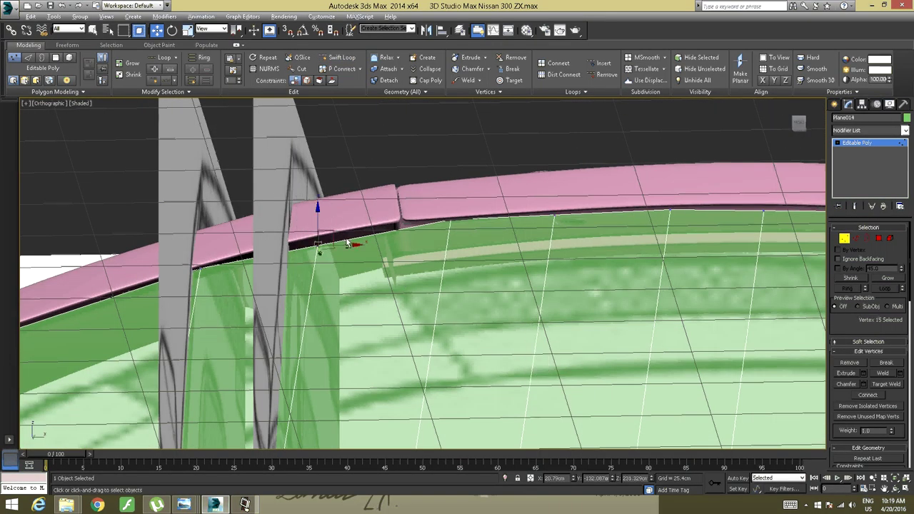
{"action": "middle_click_drag", "start_coordinate": [348, 242], "coordinate": [283, 252], "text": "alt"}
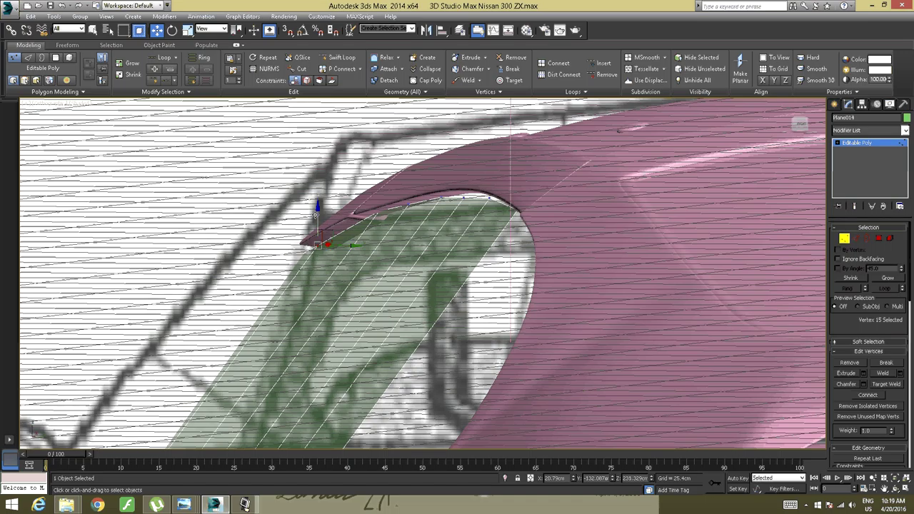
{"action": "left_click_drag", "start_coordinate": [315, 214], "coordinate": [315, 202]}
{"action": "middle_click_drag", "start_coordinate": [315, 210], "coordinate": [338, 237], "text": "alt"}
{"action": "left_click_drag", "start_coordinate": [337, 236], "coordinate": [344, 236]}
{"action": "middle_click_drag", "start_coordinate": [344, 236], "coordinate": [356, 210], "text": "alt"}
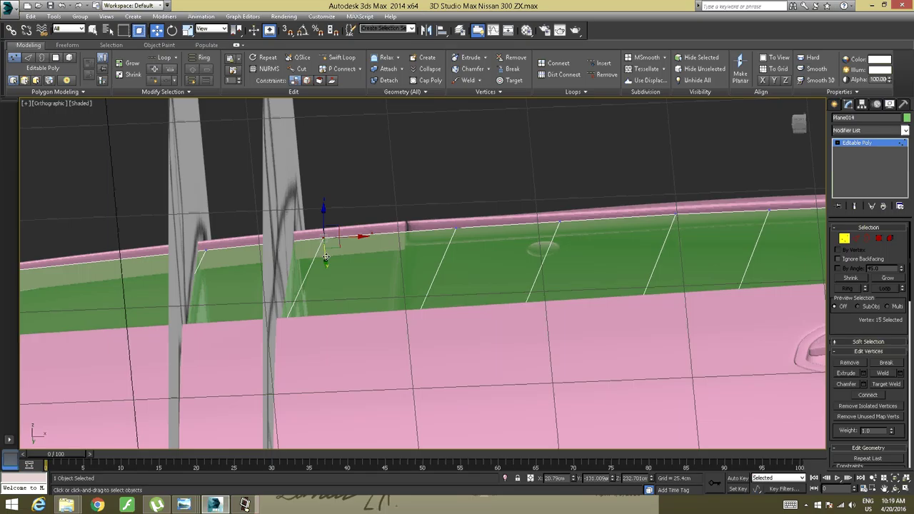
{"action": "left_click_drag", "start_coordinate": [326, 258], "coordinate": [326, 260]}
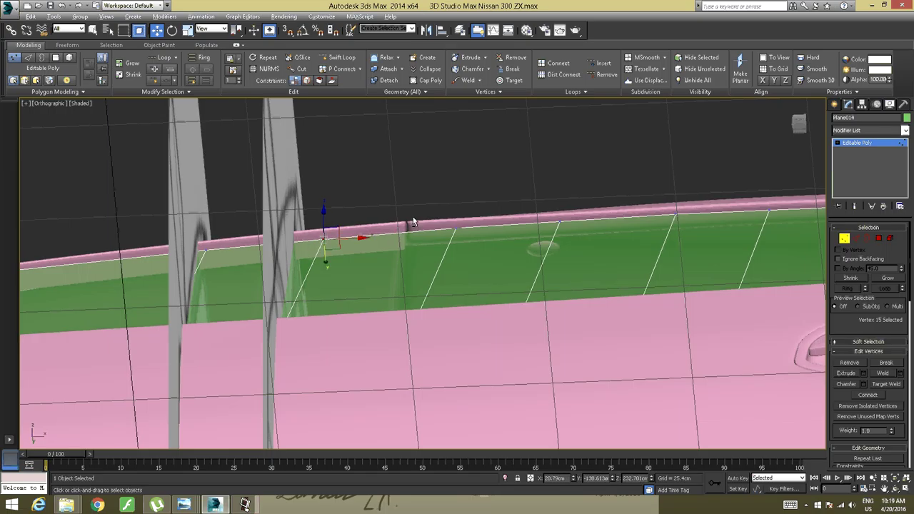
Raise the upper vertex of the rearmost new loop slightly and move it along Y to fit the roof frame
{"action": "middle_click_drag", "start_coordinate": [518, 208], "coordinate": [305, 187]}
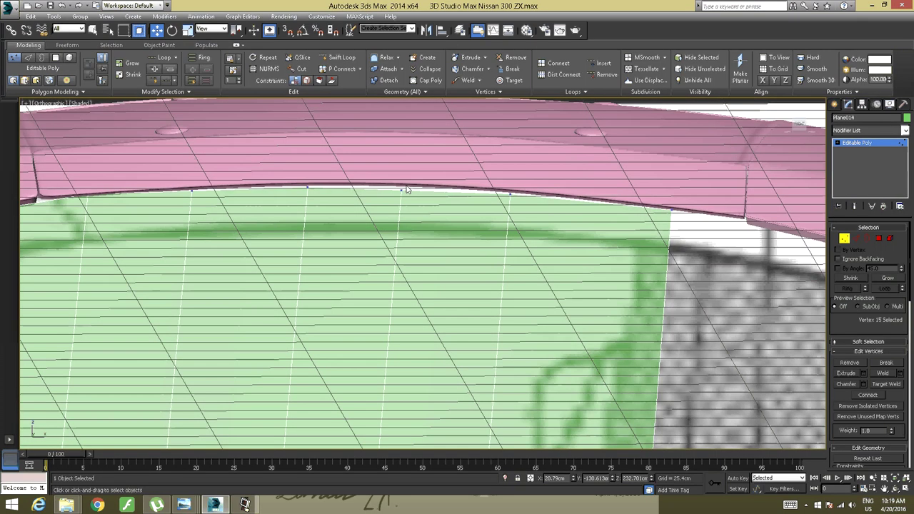
{"action": "left_click", "coordinate": [402, 190]}
{"action": "middle_click_drag", "start_coordinate": [371, 220], "coordinate": [379, 163], "text": "alt"}
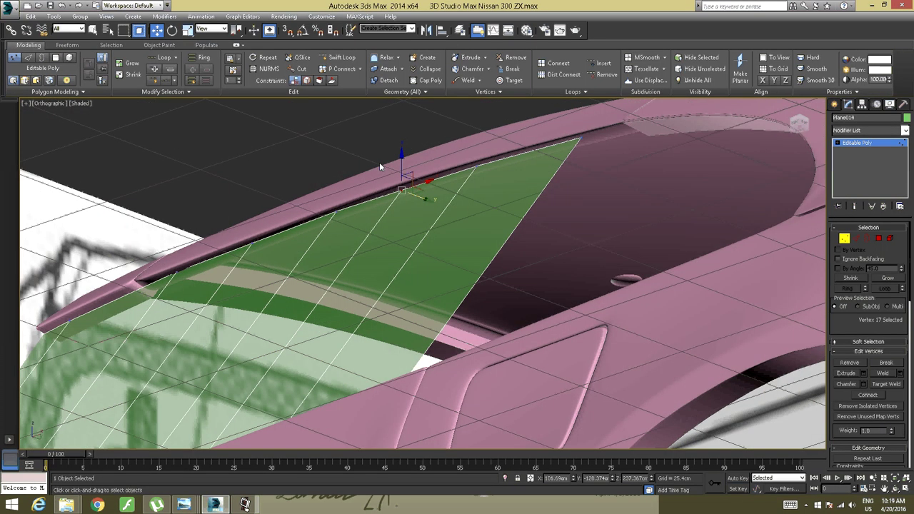
{"action": "left_click_drag", "start_coordinate": [401, 168], "coordinate": [402, 166]}
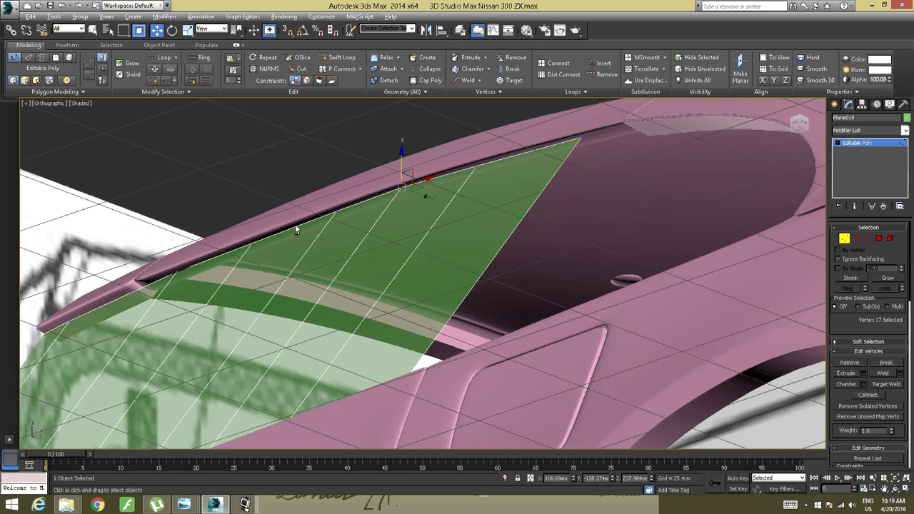
{"action": "middle_click_drag", "start_coordinate": [295, 225], "coordinate": [354, 205], "text": "alt"}
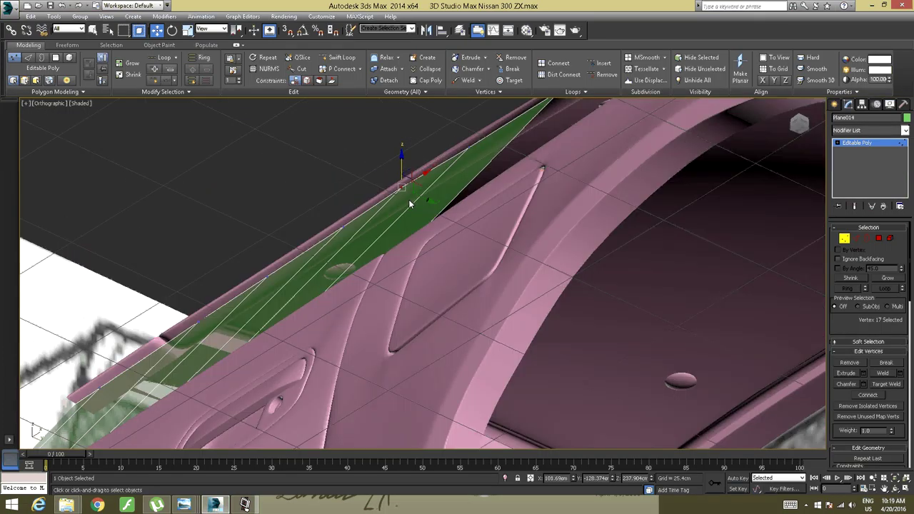
{"action": "left_click_drag", "start_coordinate": [418, 196], "coordinate": [421, 195]}
{"action": "mouse_move", "coordinate": [421, 196]}
{"action": "middle_mouse_down", "text": "alt"}
{"action": "mouse_move", "coordinate": [381, 203]}
{"action": "mouse_move", "coordinate": [402, 212]}
{"action": "mouse_move", "coordinate": [434, 192]}
{"action": "middle_mouse_up", "text": "alt"}
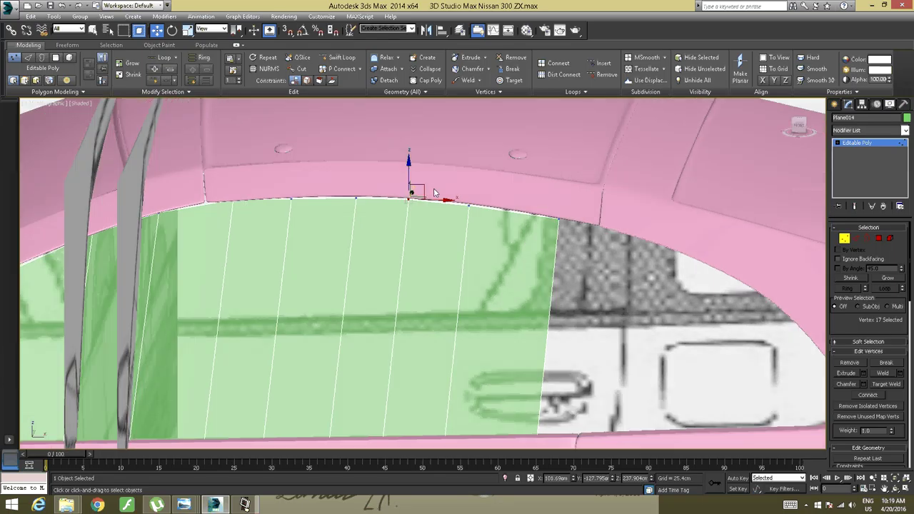
In the front view, raise the four rearmost upper vertices together slightly toward the roof frame
{"action": "left_click", "coordinate": [791, 129]}
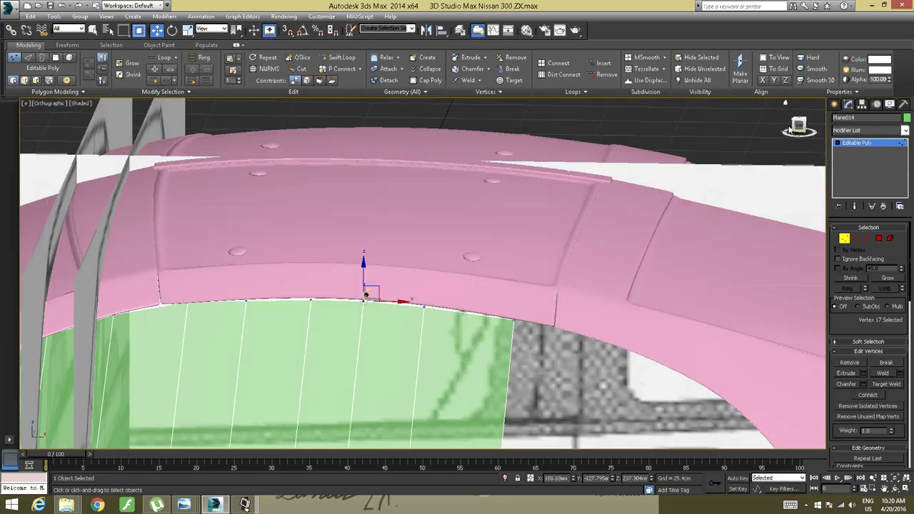
{"action": "middle_click_drag", "start_coordinate": [392, 283], "coordinate": [504, 70]}
{"action": "scroll", "coordinate": [487, 289], "scroll_direction": "up", "scroll_amount": 2}
{"action": "middle_click_drag", "start_coordinate": [492, 342], "coordinate": [507, 55]}
{"action": "middle_click_drag", "start_coordinate": [140, 328], "coordinate": [680, 230]}
{"action": "left_click_drag", "start_coordinate": [424, 306], "coordinate": [339, 323]}
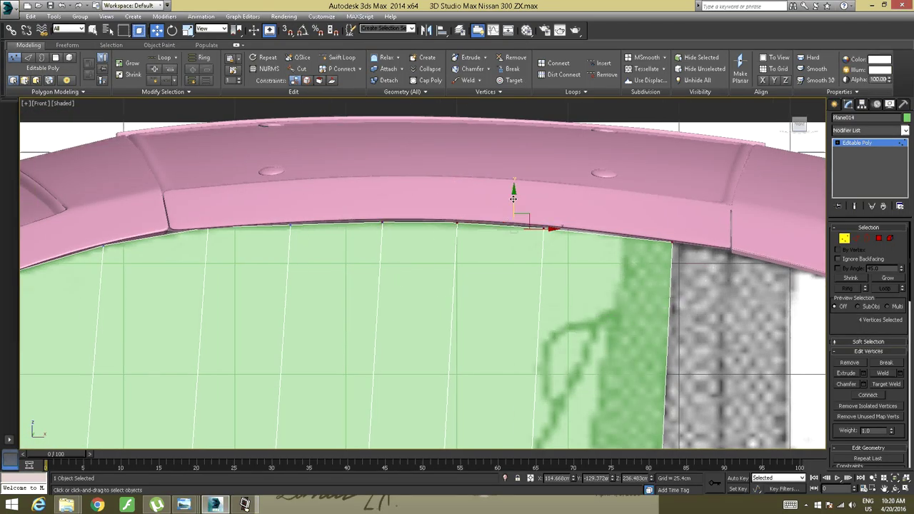
{"action": "left_click_drag", "start_coordinate": [513, 204], "coordinate": [513, 203]}
Raise each of the four rear loops' upper vertices individually along the vertical axis to meet the roof frame's curved edge
{"action": "middle_click_drag", "start_coordinate": [420, 235], "coordinate": [470, 236]}
{"action": "middle_click_drag", "start_coordinate": [415, 220], "coordinate": [488, 221]}
{"action": "left_click", "coordinate": [413, 222]}
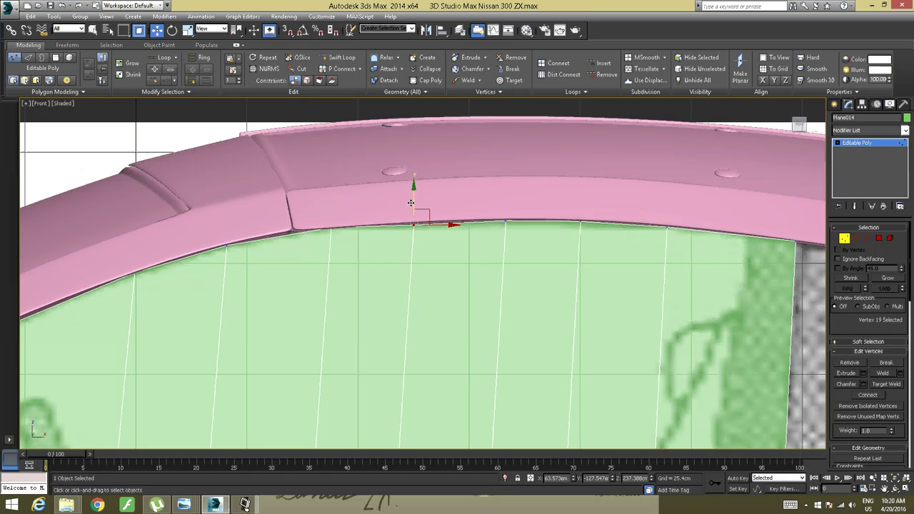
{"action": "left_click_drag", "start_coordinate": [412, 202], "coordinate": [414, 198]}
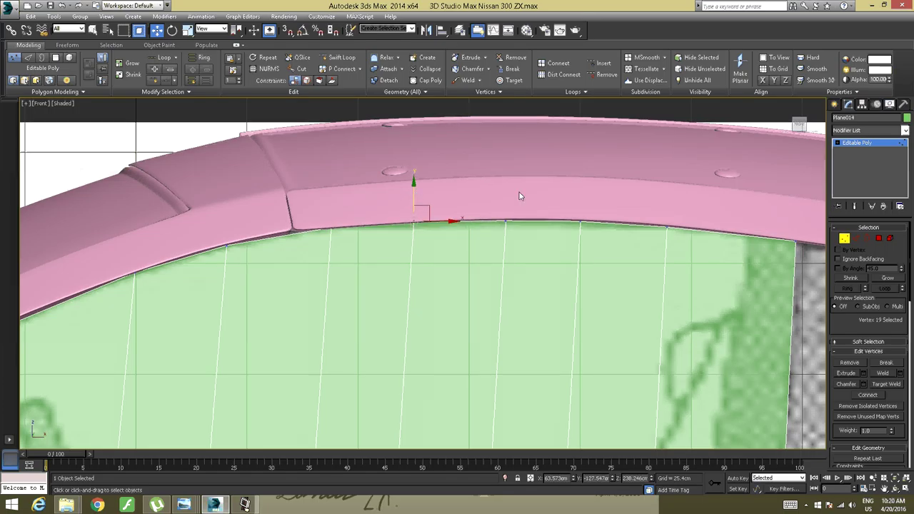
{"action": "left_click", "coordinate": [506, 221]}
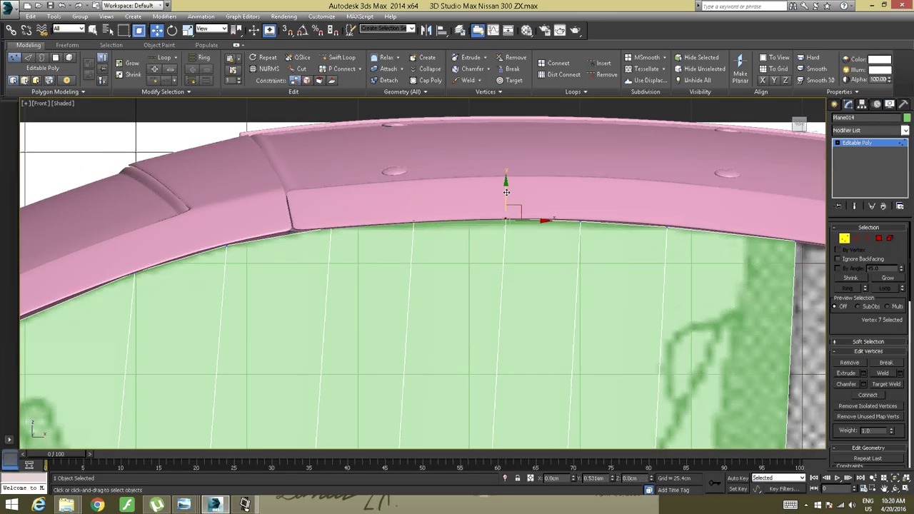
{"action": "left_click", "coordinate": [581, 220]}
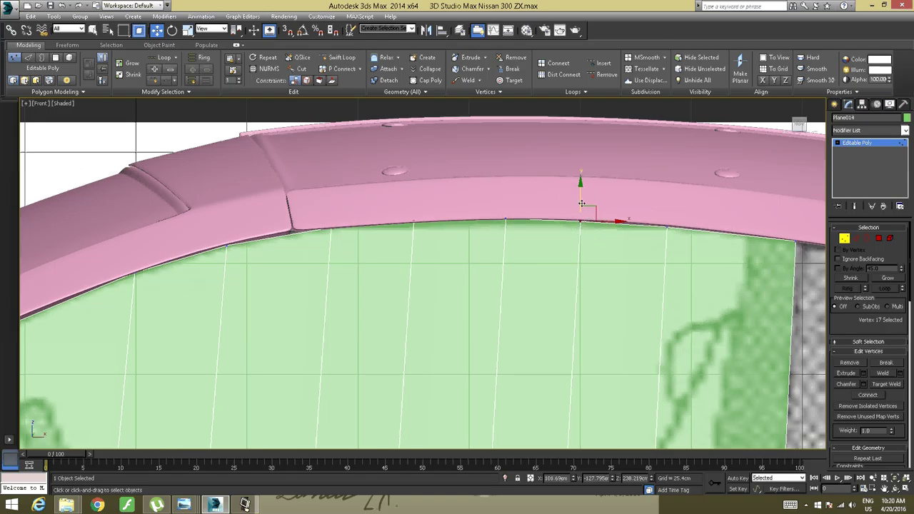
{"action": "left_click_drag", "start_coordinate": [581, 204], "coordinate": [693, 247]}
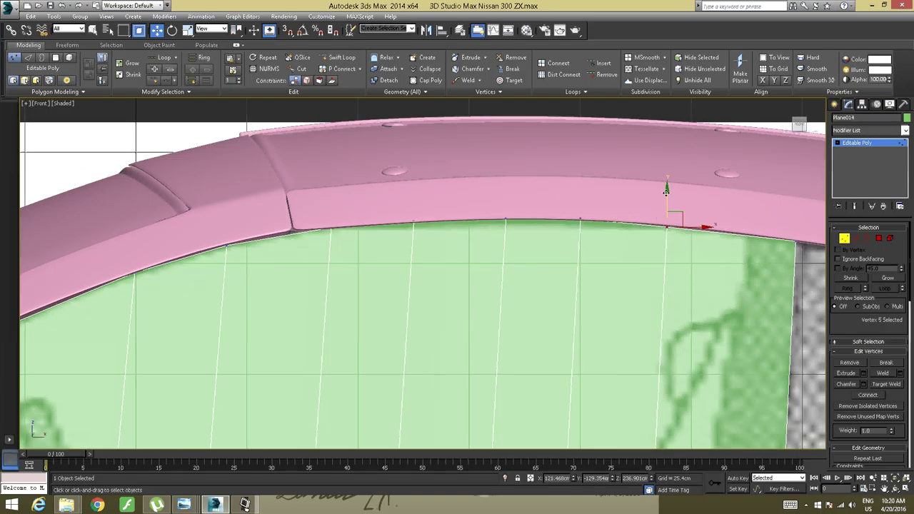
{"action": "left_click_drag", "start_coordinate": [668, 200], "coordinate": [668, 197]}
Raise the upper vertices of the plane's front edge and the loop behind it to meet the windshield pillar
{"action": "middle_click_drag", "start_coordinate": [260, 257], "coordinate": [351, 268]}
{"action": "left_click_drag", "start_coordinate": [289, 282], "coordinate": [214, 310]}
{"action": "left_click_drag", "start_coordinate": [252, 273], "coordinate": [253, 267]}
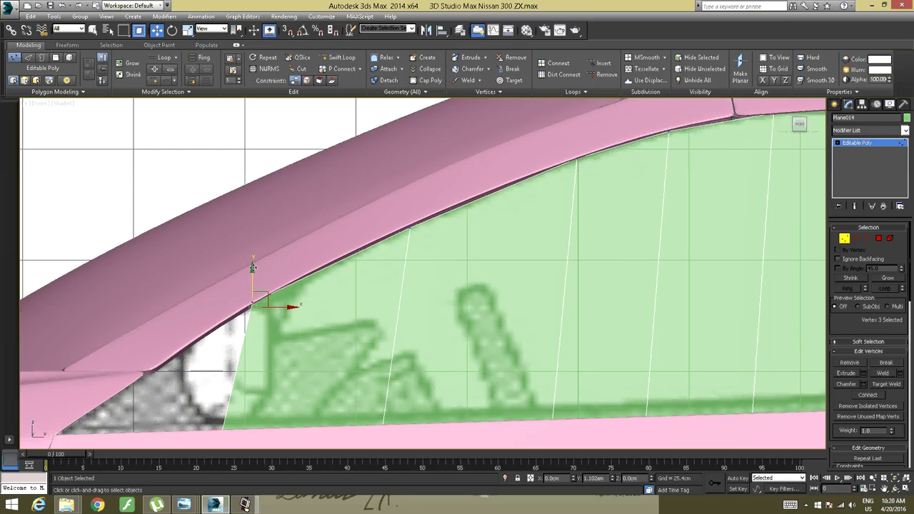
{"action": "left_click_drag", "start_coordinate": [470, 188], "coordinate": [383, 275]}
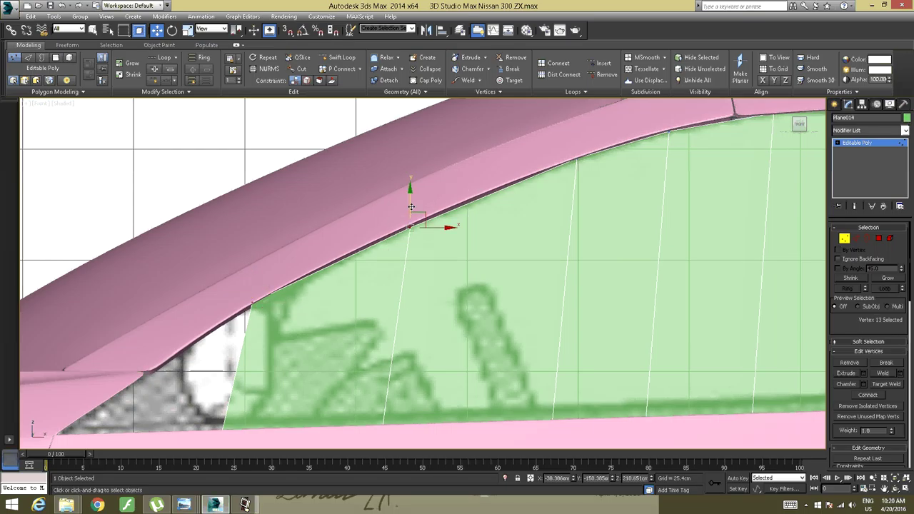
{"action": "left_click_drag", "start_coordinate": [411, 206], "coordinate": [413, 203]}
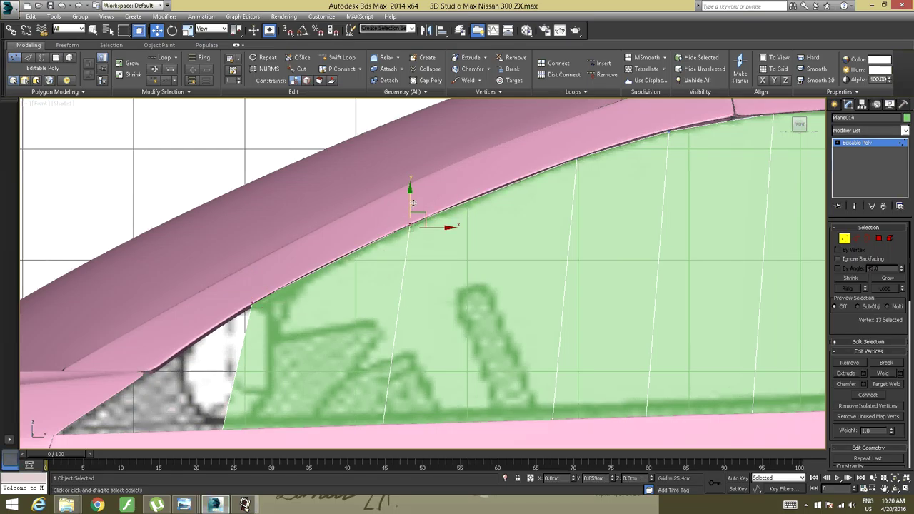
Examine how the window plane's upper edge follows the roof frame from an angle and in the front view
{"action": "middle_click_drag", "start_coordinate": [582, 161], "coordinate": [439, 218]}
{"action": "middle_click_drag", "start_coordinate": [505, 262], "coordinate": [499, 263], "text": "alt"}
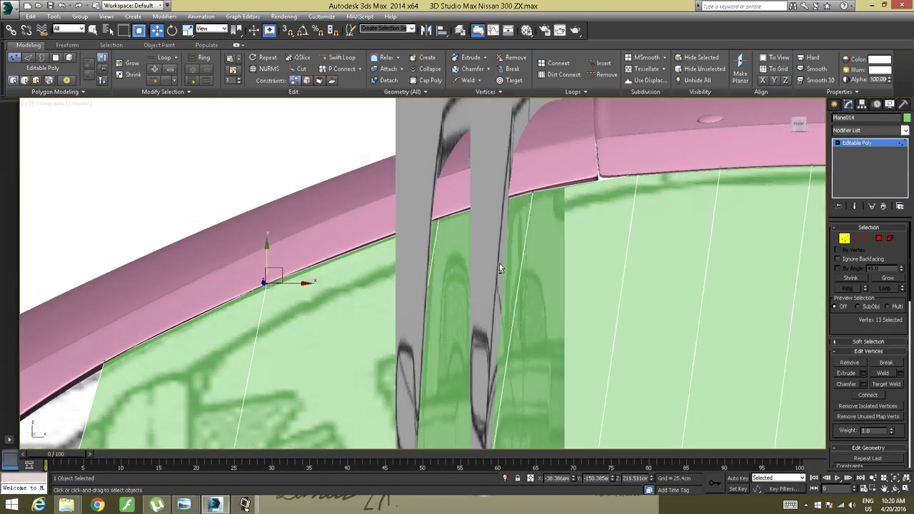
{"action": "scroll", "coordinate": [499, 263], "scroll_direction": "down", "scroll_amount": 3}
{"action": "middle_click_drag", "start_coordinate": [437, 286], "coordinate": [465, 328], "text": "alt"}
{"action": "middle_click_drag", "start_coordinate": [464, 328], "coordinate": [523, 255]}
{"action": "left_click", "coordinate": [799, 129]}
{"action": "scroll", "coordinate": [523, 255], "scroll_direction": "down", "scroll_amount": 8}
{"action": "middle_click_drag", "start_coordinate": [465, 300], "coordinate": [516, 176]}
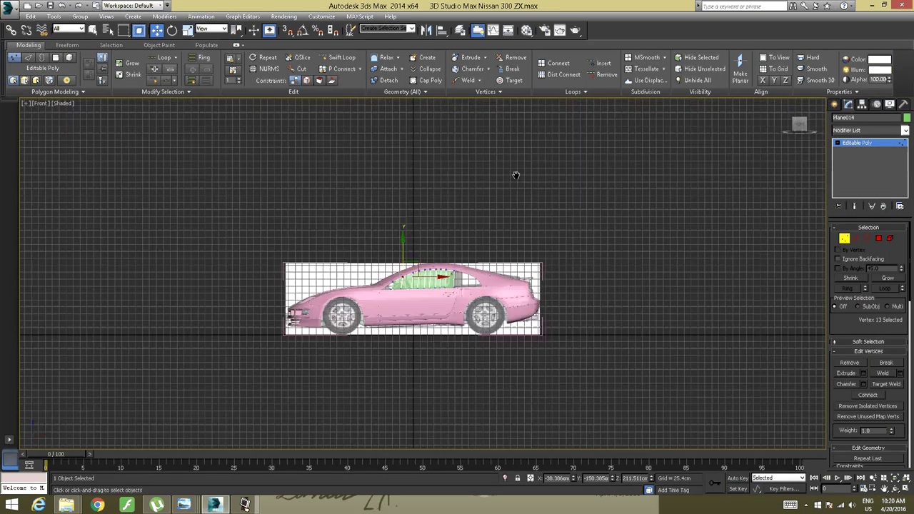
{"action": "scroll", "coordinate": [532, 215], "scroll_direction": "up", "scroll_amount": 5}
{"action": "scroll", "coordinate": [520, 298], "scroll_direction": "up", "scroll_amount": 5}
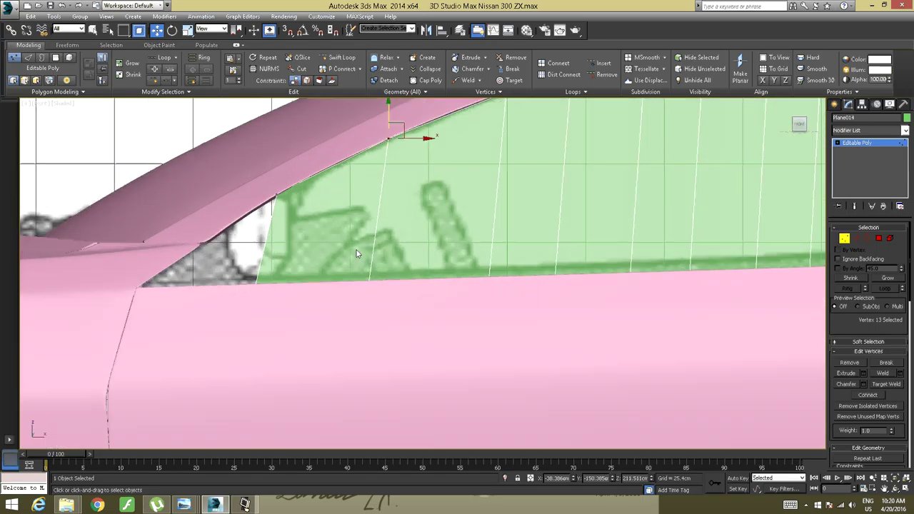
Extrude the window plane's front edge with a height and width of 0 cm
{"action": "middle_click_drag", "start_coordinate": [357, 253], "coordinate": [460, 260]}
{"action": "left_click", "coordinate": [784, 212]}
{"action": "left_click", "coordinate": [856, 238]}
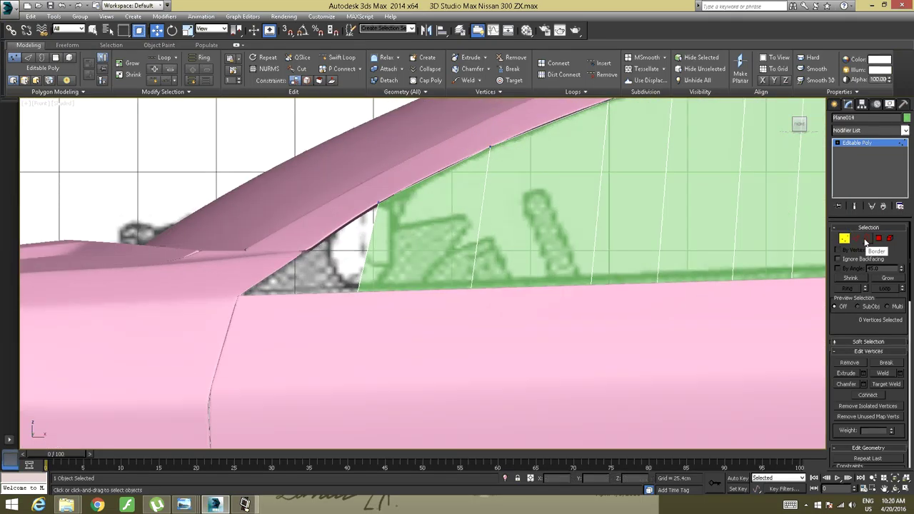
{"action": "left_click", "coordinate": [371, 246]}
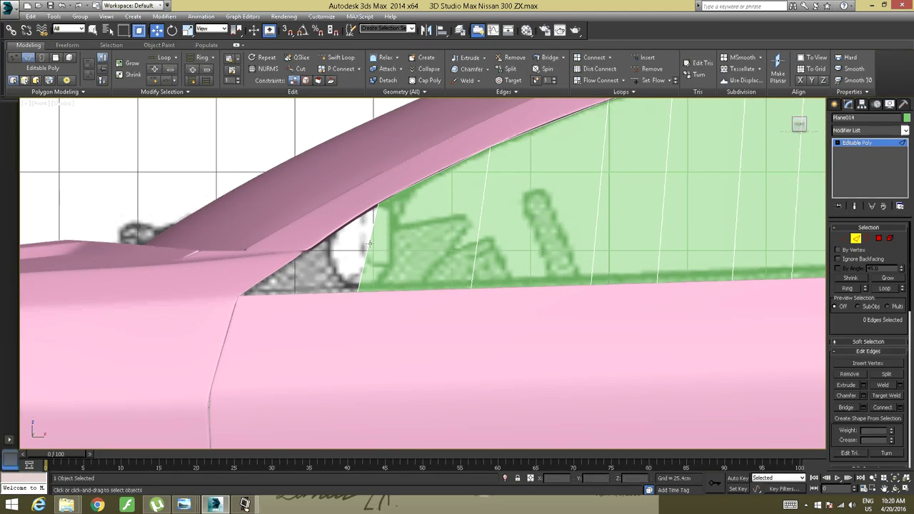
{"action": "middle_click_drag", "start_coordinate": [337, 240], "coordinate": [401, 265]}
{"action": "scroll", "coordinate": [390, 258], "scroll_direction": "up", "scroll_amount": 2}
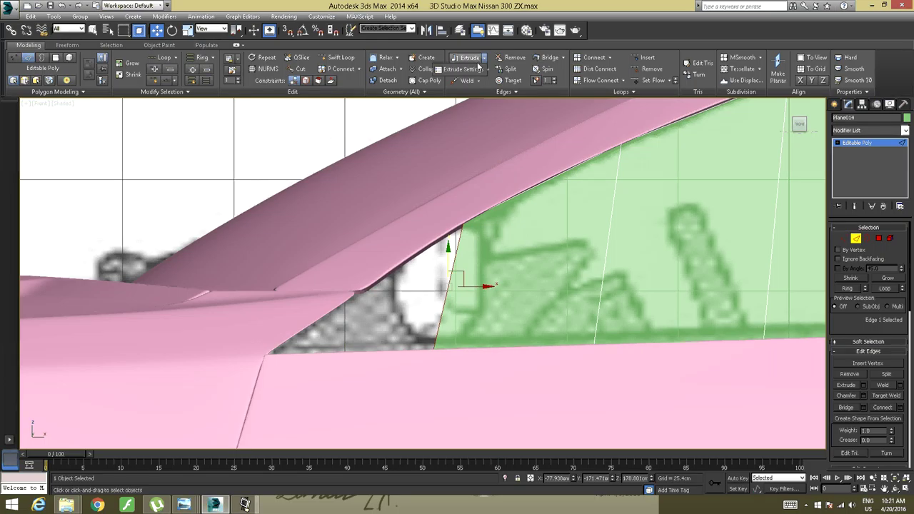
{"action": "left_click", "coordinate": [470, 72]}
{"action": "left_click_drag", "start_coordinate": [455, 279], "coordinate": [426, 288]}
{"action": "type", "text": "0"}
{"action": "key", "text": "Tab"}
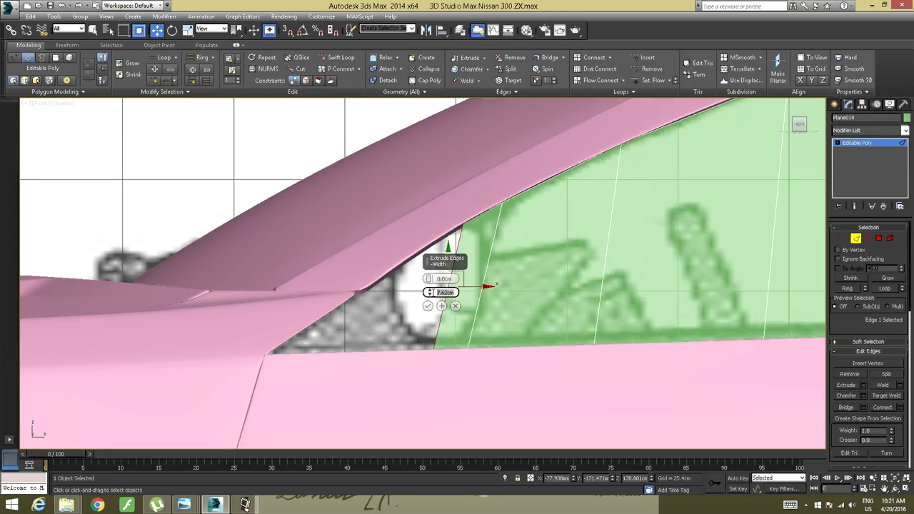
{"action": "type", "text": "0"}
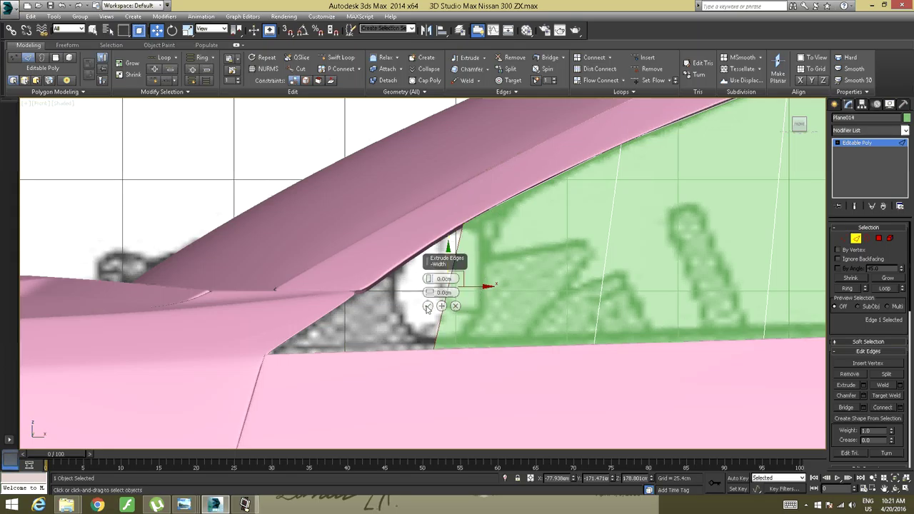
{"action": "left_click", "coordinate": [427, 306]}
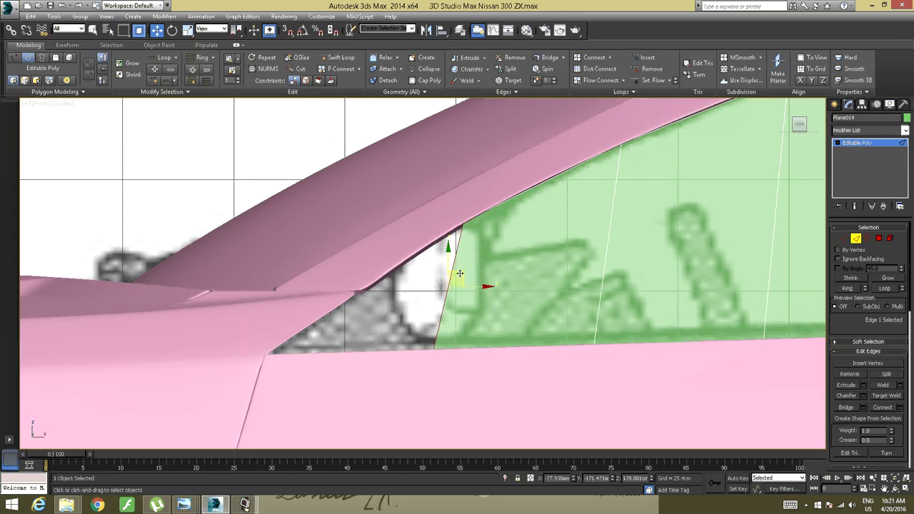
Move the extruded edge forward along the car to the opening's front corner and shift it slightly outward along Y
{"action": "left_click_drag", "start_coordinate": [457, 277], "coordinate": [292, 285]}
{"action": "middle_click_drag", "start_coordinate": [398, 265], "coordinate": [307, 267], "text": "alt"}
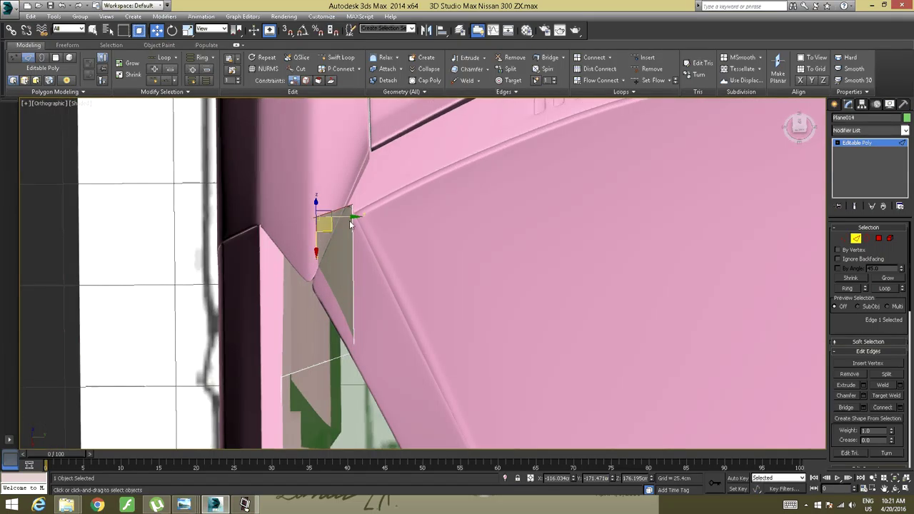
{"action": "left_click_drag", "start_coordinate": [350, 225], "coordinate": [345, 216]}
{"action": "middle_click_drag", "start_coordinate": [345, 216], "coordinate": [411, 288], "text": "alt"}
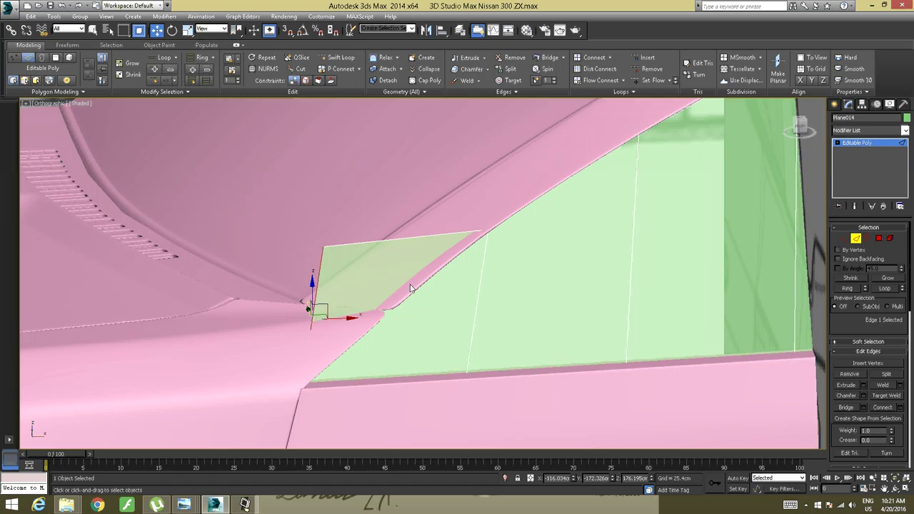
With movement constrained to edges, slide the new front edge's upper vertex down to the opening's lower front corner
{"action": "left_click", "coordinate": [856, 238]}
{"action": "left_click", "coordinate": [846, 240]}
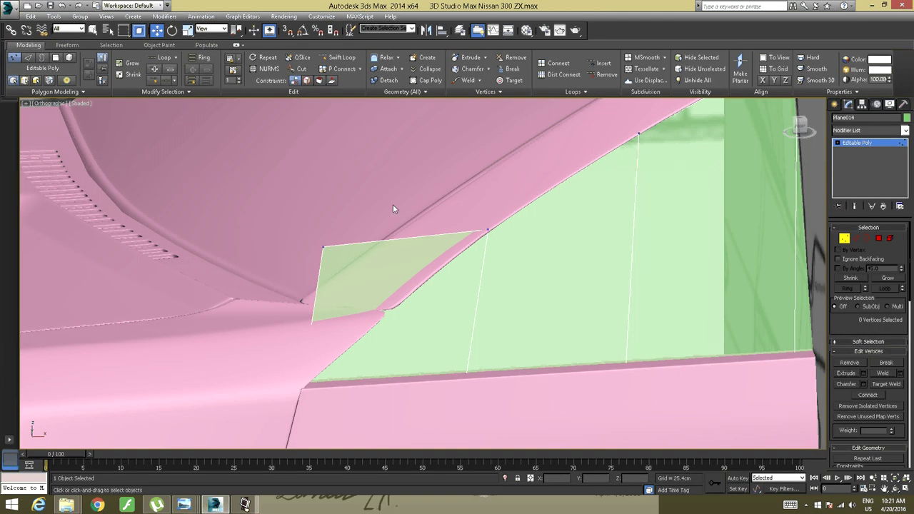
{"action": "left_click_drag", "start_coordinate": [263, 309], "coordinate": [263, 309]}
{"action": "middle_click_drag", "start_coordinate": [329, 320], "coordinate": [300, 300], "text": "alt"}
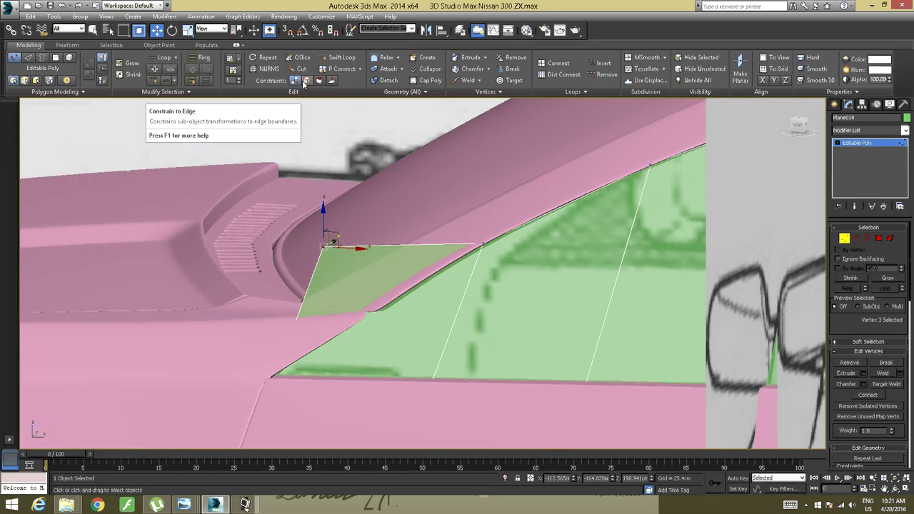
{"action": "left_click_drag", "start_coordinate": [328, 224], "coordinate": [302, 320]}
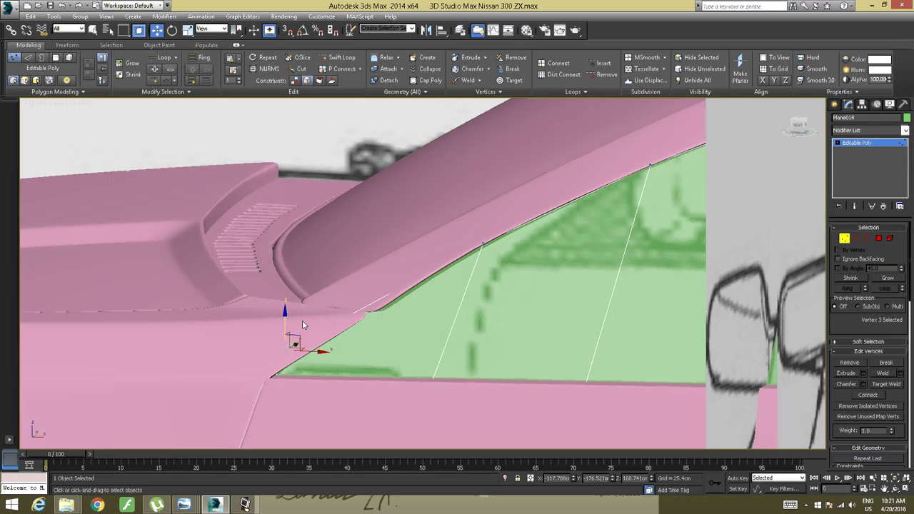
{"action": "middle_click_drag", "start_coordinate": [302, 320], "coordinate": [282, 324], "text": "alt"}
{"action": "left_click_drag", "start_coordinate": [282, 320], "coordinate": [271, 337]}
{"action": "middle_click_drag", "start_coordinate": [309, 320], "coordinate": [300, 349], "text": "alt"}
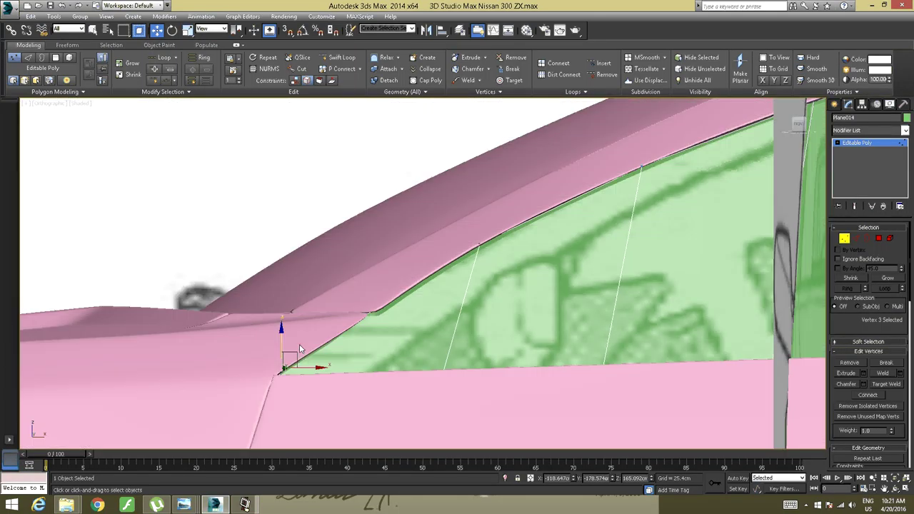
{"action": "mouse_move", "coordinate": [296, 352]}
{"action": "left_mouse_down"}
{"action": "mouse_move", "coordinate": [317, 344]}
{"action": "mouse_move", "coordinate": [307, 347]}
{"action": "left_mouse_up"}
{"action": "key", "text": "ctrl+z"}
{"action": "middle_click_drag", "start_coordinate": [307, 346], "coordinate": [310, 319], "text": "alt"}
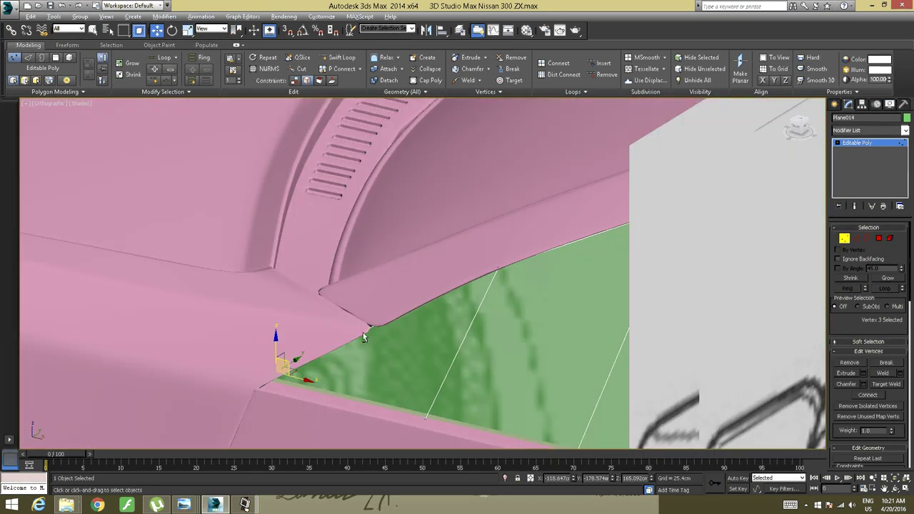
Select both front corner vertices, turn off the edge constraint, and adjust them along X toward the opening's front tip
{"action": "middle_click_drag", "start_coordinate": [363, 332], "coordinate": [382, 319], "text": "alt"}
{"action": "left_click_drag", "start_coordinate": [345, 312], "coordinate": [286, 387]}
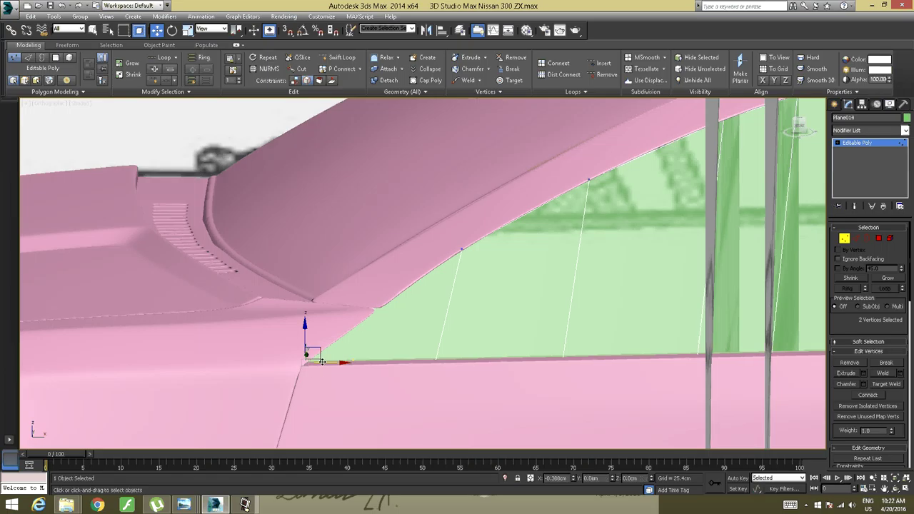
{"action": "left_click", "coordinate": [296, 80]}
{"action": "left_click_drag", "start_coordinate": [335, 362], "coordinate": [326, 364]}
{"action": "middle_click_drag", "start_coordinate": [350, 333], "coordinate": [362, 298], "text": "alt"}
{"action": "middle_click_drag", "start_coordinate": [348, 295], "coordinate": [314, 284], "text": "alt"}
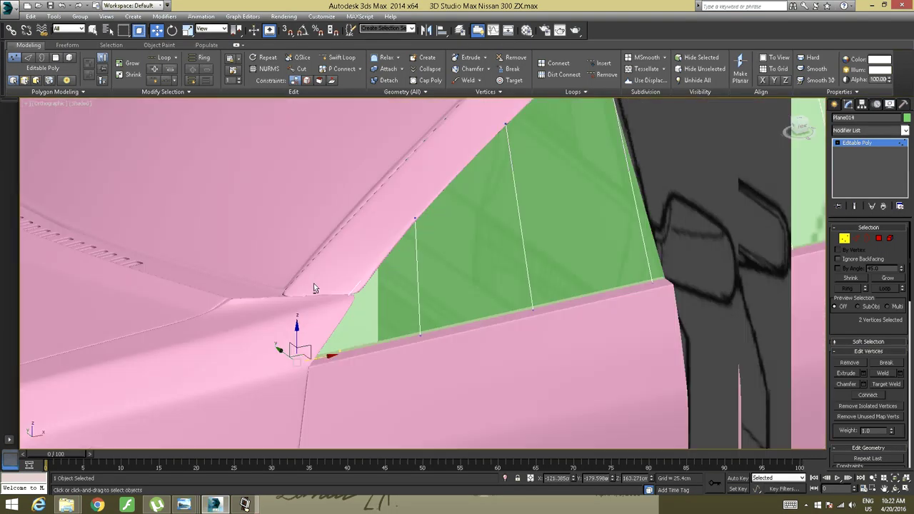
{"action": "left_click_drag", "start_coordinate": [321, 354], "coordinate": [329, 355]}
Fine-tune the two front corner vertices along X and Y so the glass tip tucks into the body at the corner
{"action": "middle_click_drag", "start_coordinate": [344, 280], "coordinate": [301, 259], "text": "alt"}
{"action": "middle_click_drag", "start_coordinate": [332, 299], "coordinate": [272, 343], "text": "alt"}
{"action": "left_click_drag", "start_coordinate": [296, 425], "coordinate": [297, 423]}
{"action": "middle_click_drag", "start_coordinate": [288, 414], "coordinate": [337, 357], "text": "alt"}
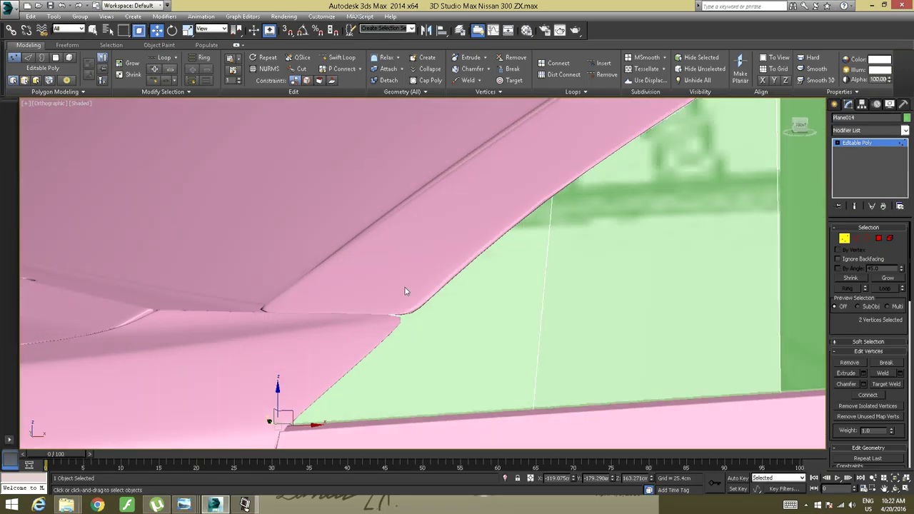
{"action": "mouse_move", "coordinate": [405, 291]}
{"action": "middle_mouse_down", "text": "alt"}
{"action": "mouse_move", "coordinate": [364, 280]}
{"action": "mouse_move", "coordinate": [301, 331]}
{"action": "mouse_move", "coordinate": [366, 298]}
{"action": "middle_mouse_up", "text": "alt"}
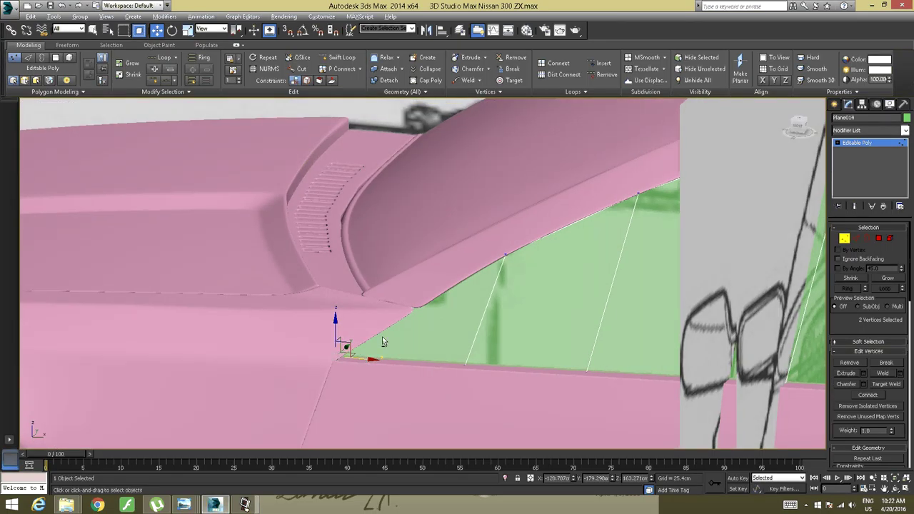
{"action": "mouse_move", "coordinate": [382, 336]}
{"action": "middle_mouse_down", "text": "alt"}
{"action": "mouse_move", "coordinate": [409, 313]}
{"action": "mouse_move", "coordinate": [453, 346]}
{"action": "mouse_move", "coordinate": [391, 299]}
{"action": "mouse_move", "coordinate": [328, 303]}
{"action": "mouse_move", "coordinate": [316, 354]}
{"action": "middle_mouse_up", "text": "alt"}
{"action": "scroll", "coordinate": [380, 299], "scroll_direction": "up", "scroll_amount": 3}
{"action": "left_click_drag", "start_coordinate": [314, 403], "coordinate": [316, 403]}
{"action": "middle_click_drag", "start_coordinate": [317, 403], "coordinate": [366, 194], "text": "alt"}
Examine the window plane's rear edge and the uncovered rear part of the side window opening
{"action": "scroll", "coordinate": [354, 305], "scroll_direction": "down", "scroll_amount": 7}
{"action": "scroll", "coordinate": [448, 277], "scroll_direction": "up", "scroll_amount": 4}
{"action": "key", "text": "shift+z"}
{"action": "scroll", "coordinate": [407, 239], "scroll_direction": "up", "scroll_amount": 4}
{"action": "scroll", "coordinate": [366, 195], "scroll_direction": "down", "scroll_amount": 4}
{"action": "key", "text": "shift+z"}
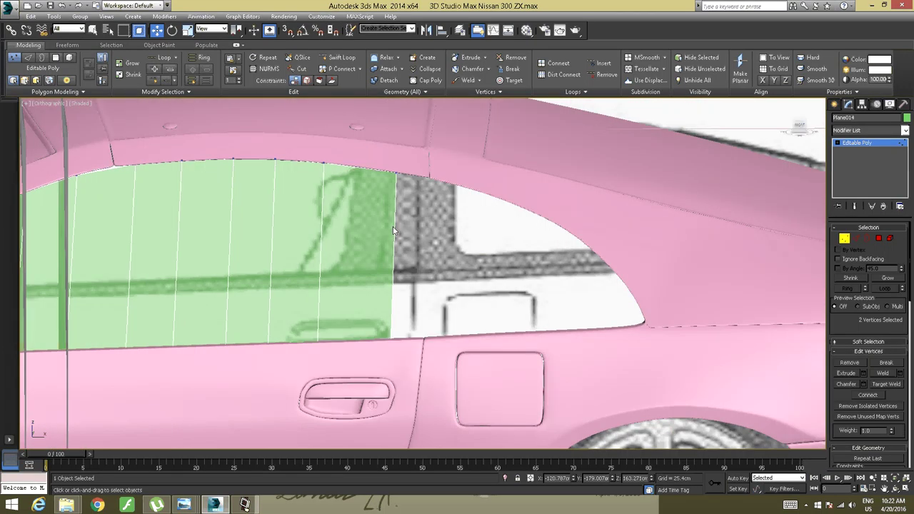
{"action": "key", "text": "shift+z"}
{"action": "key", "text": "shift+z"}
{"action": "key", "text": "shift+z"}
{"action": "key", "text": "shift+z"}
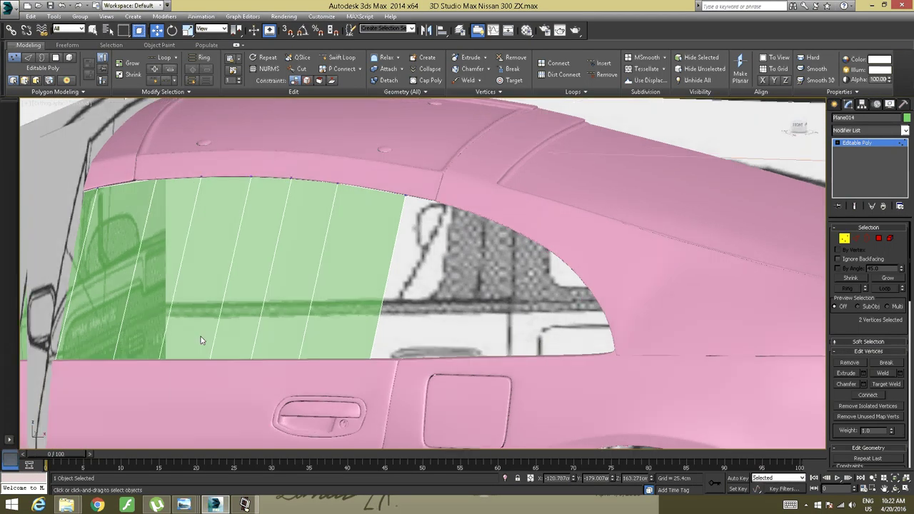
Check the side window trim in the Nissan-300ZX-Turbo-1.jpg reference photo and return to the 3ds Max scene
{"action": "left_click", "coordinate": [185, 503]}
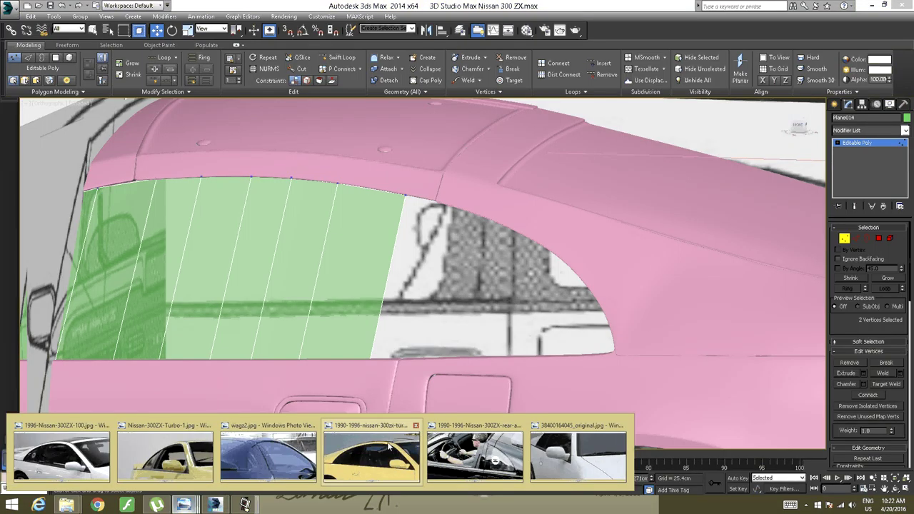
{"action": "mouse_move", "coordinate": [382, 450]}
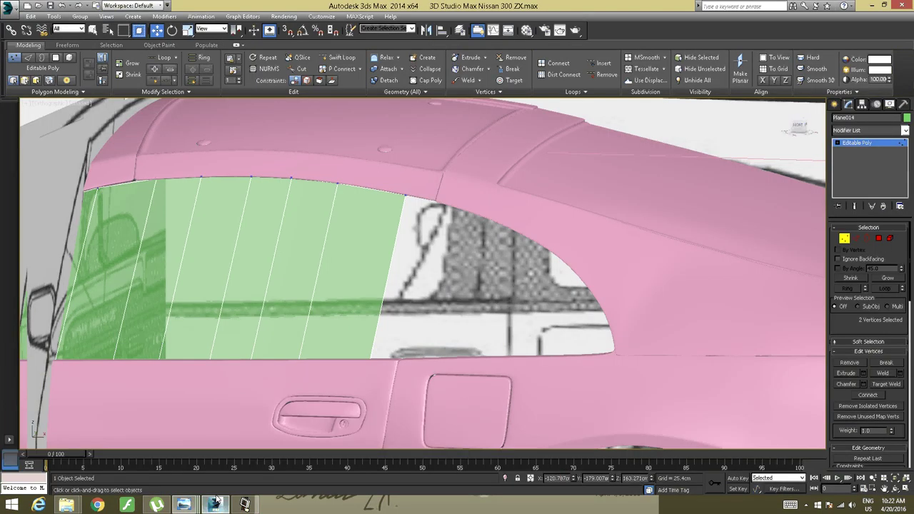
{"action": "middle_click_drag", "start_coordinate": [238, 269], "coordinate": [261, 286], "text": "alt"}
{"action": "mouse_move", "coordinate": [185, 506]}
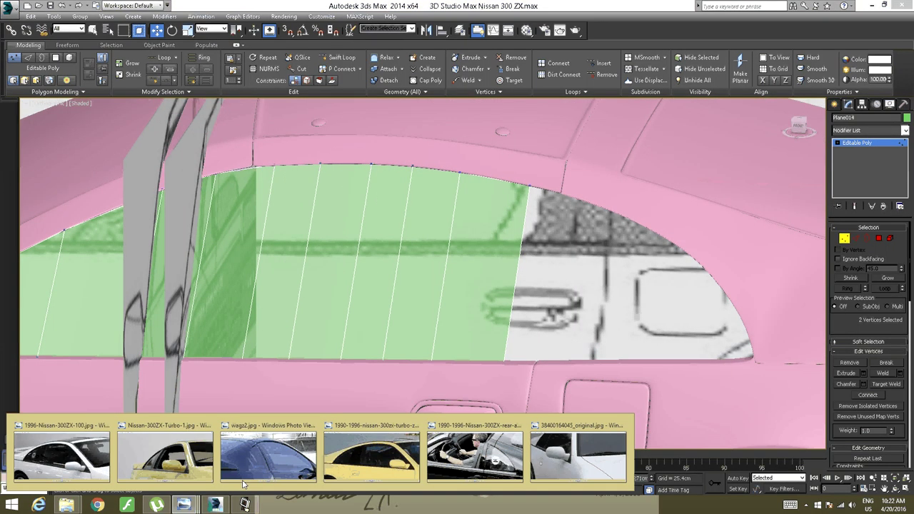
{"action": "left_click", "coordinate": [187, 457]}
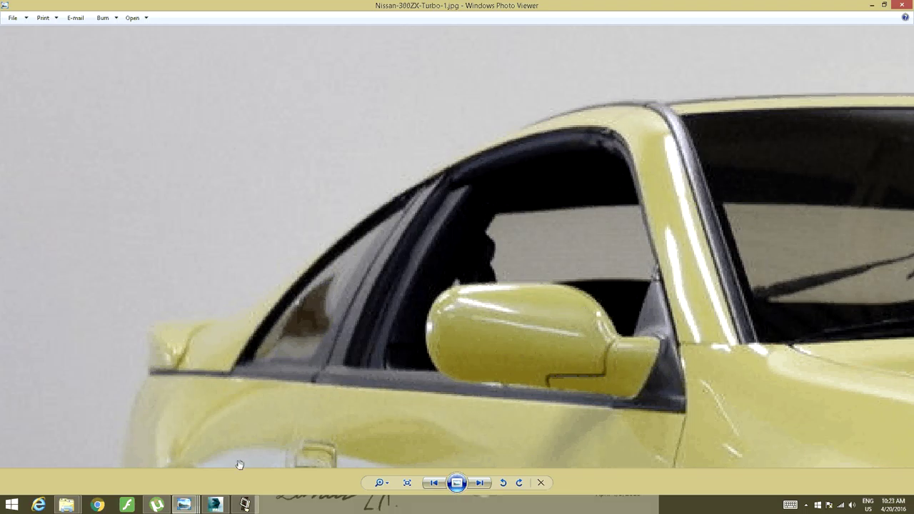
{"action": "left_click", "coordinate": [213, 505]}
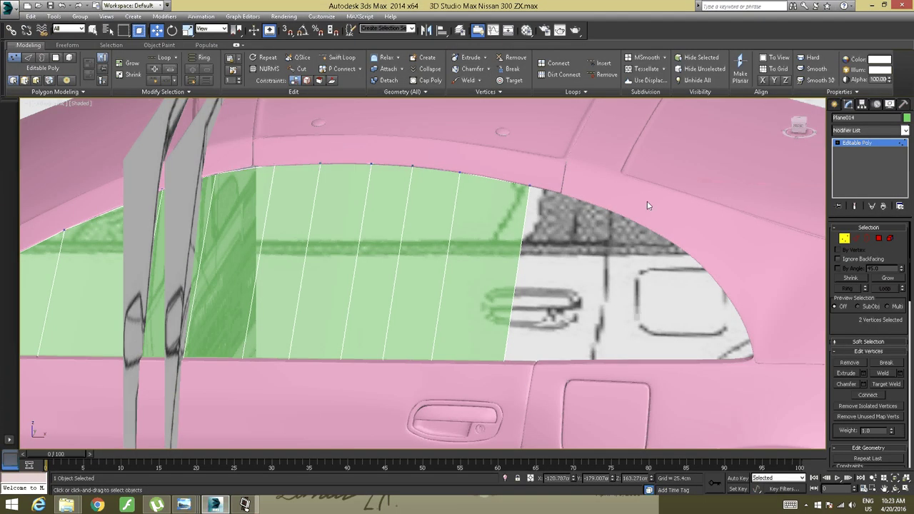
Show the side windows in the front view and leave vertex editing on the window plane
{"action": "key", "text": "f"}
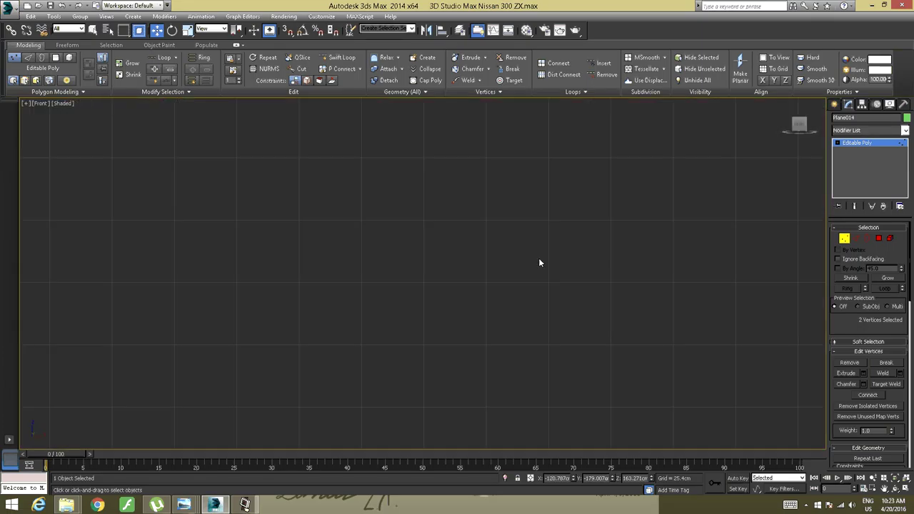
{"action": "middle_click_drag", "start_coordinate": [390, 321], "coordinate": [484, 200]}
{"action": "scroll", "coordinate": [485, 201], "scroll_direction": "down", "scroll_amount": 5}
{"action": "middle_click_drag", "start_coordinate": [380, 246], "coordinate": [451, 147]}
{"action": "scroll", "coordinate": [451, 147], "scroll_direction": "up", "scroll_amount": 3}
{"action": "middle_click_drag", "start_coordinate": [408, 218], "coordinate": [508, 165]}
{"action": "scroll", "coordinate": [472, 146], "scroll_direction": "up", "scroll_amount": 1}
{"action": "scroll", "coordinate": [465, 155], "scroll_direction": "down", "scroll_amount": 3}
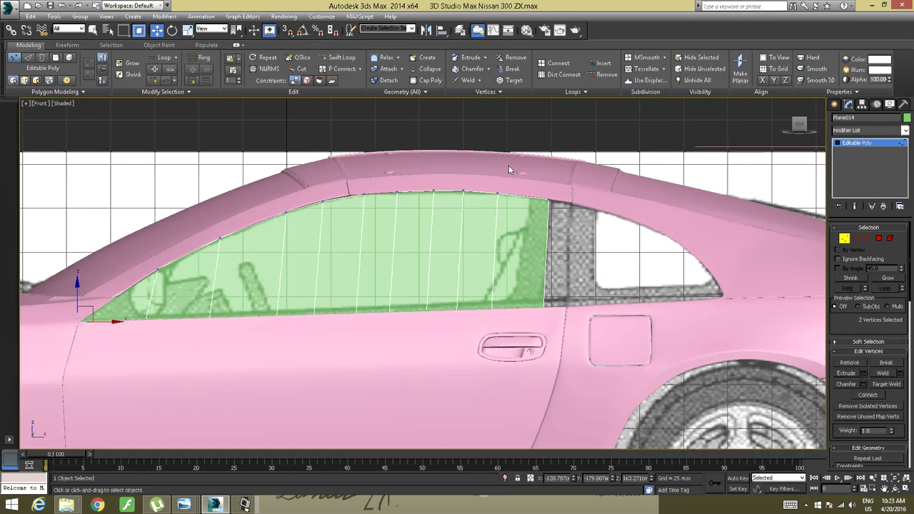
{"action": "left_click", "coordinate": [850, 146]}
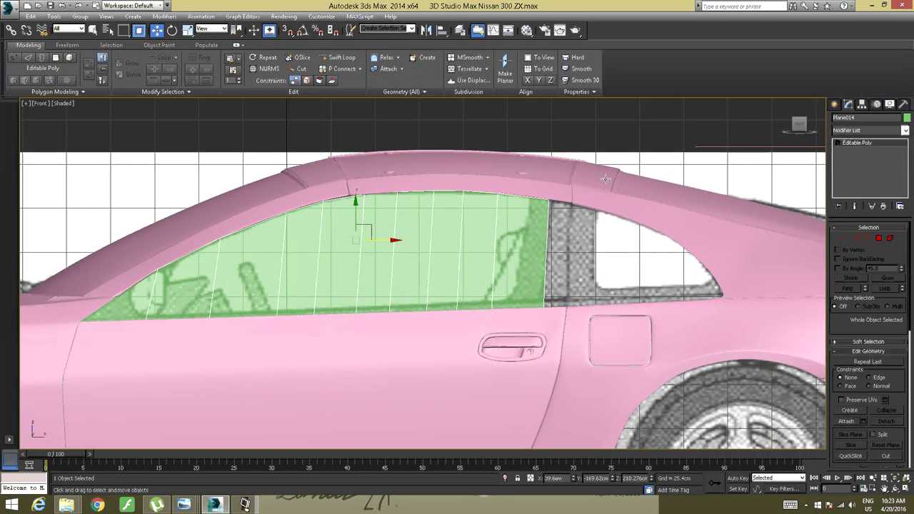
Select the roof and rear body mesh and lower its visibility in the object properties to make it see-through
{"action": "key", "text": "ctrl+t"}
{"action": "left_click", "coordinate": [429, 177]}
{"action": "key", "text": "p"}
{"action": "middle_click_drag", "start_coordinate": [433, 172], "coordinate": [371, 209], "text": "alt"}
{"action": "right_click", "coordinate": [371, 209]}
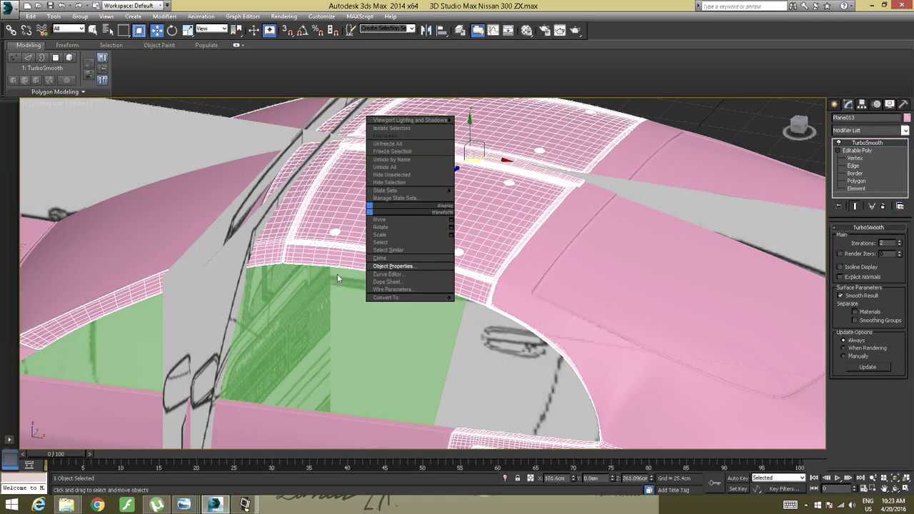
{"action": "left_click", "coordinate": [393, 265]}
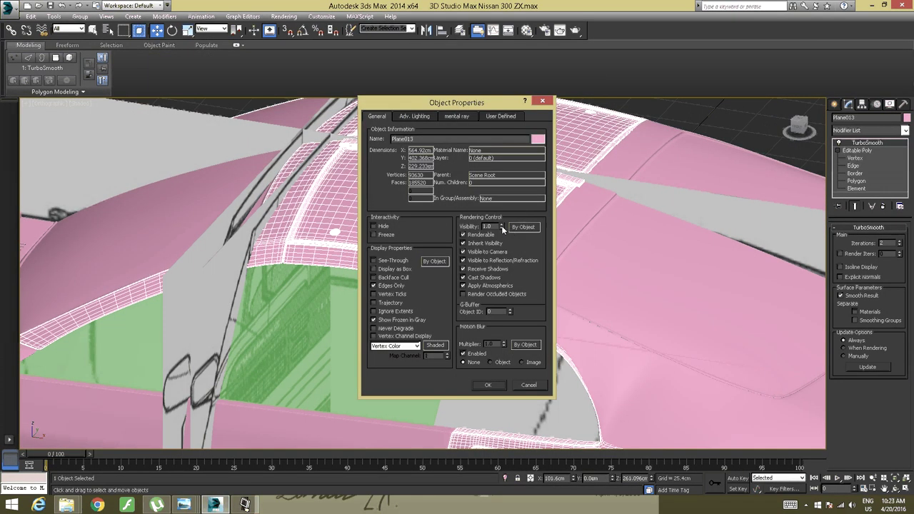
{"action": "left_click", "coordinate": [502, 228]}
{"action": "left_click", "coordinate": [486, 386]}
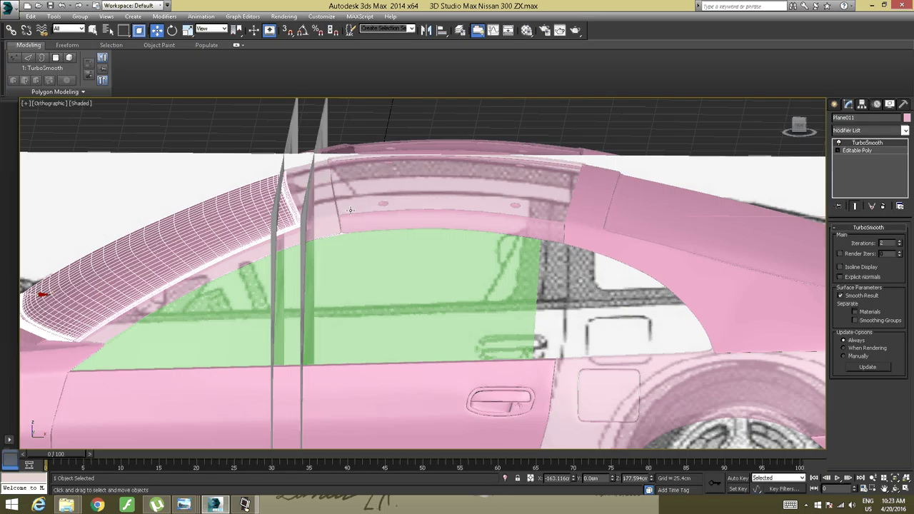
Lower the visibility of the selected windshield mesh in its object properties to make it see-through
{"action": "right_click", "coordinate": [239, 230]}
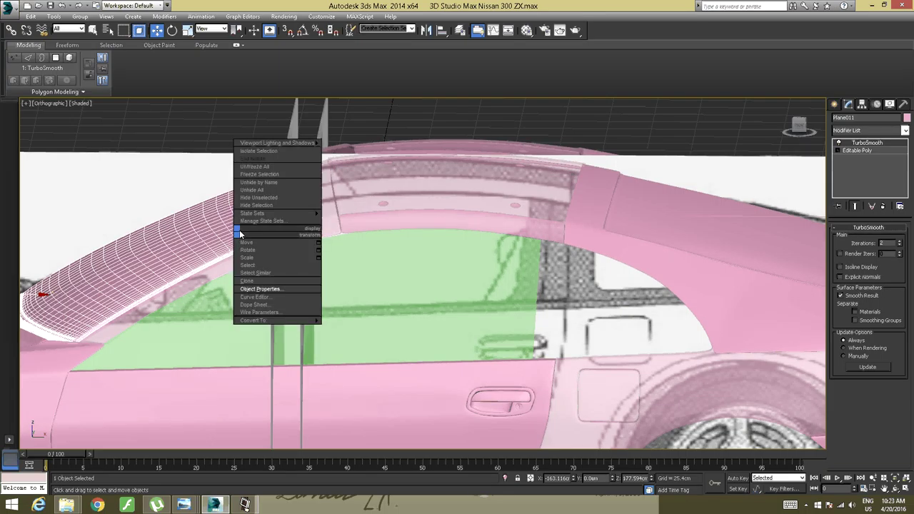
{"action": "left_click", "coordinate": [263, 290]}
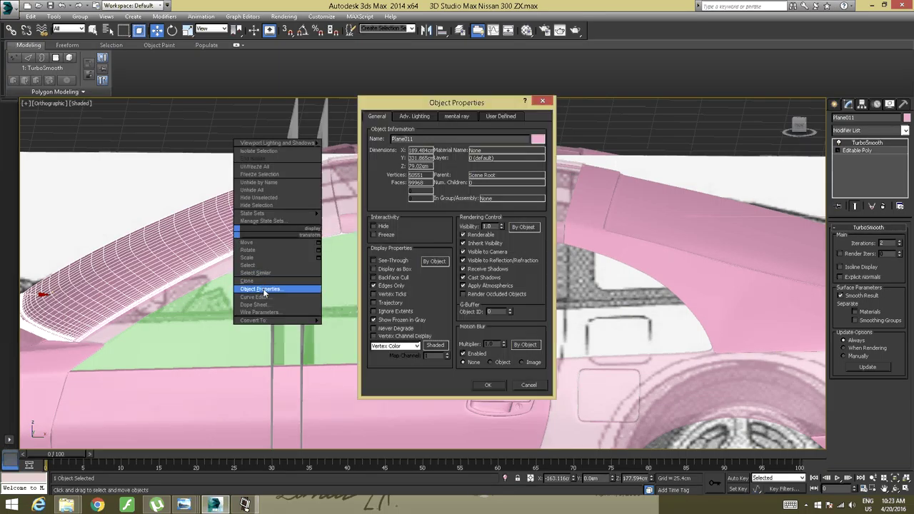
{"action": "left_click", "coordinate": [503, 228]}
{"action": "left_click", "coordinate": [487, 385]}
Examine the window plane's rear edge against the blueprint through the see-through body, from the front view and at an angle
{"action": "middle_click_drag", "start_coordinate": [321, 295], "coordinate": [322, 265], "text": "alt"}
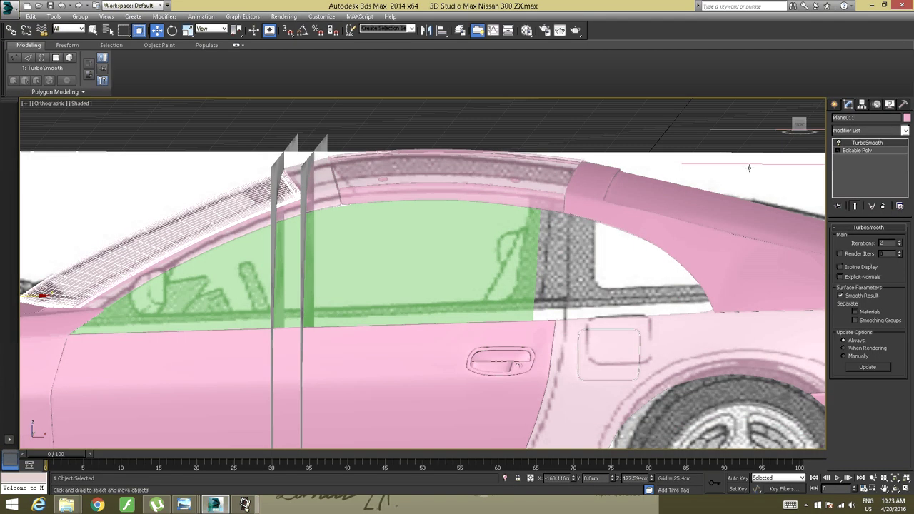
{"action": "left_click", "coordinate": [799, 126]}
{"action": "scroll", "coordinate": [491, 231], "scroll_direction": "up", "scroll_amount": 5}
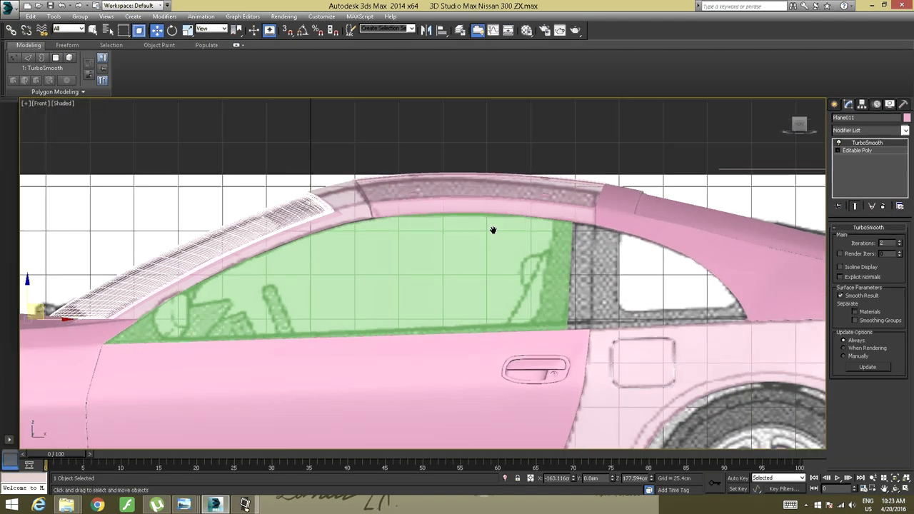
{"action": "scroll", "coordinate": [489, 231], "scroll_direction": "down", "scroll_amount": 3}
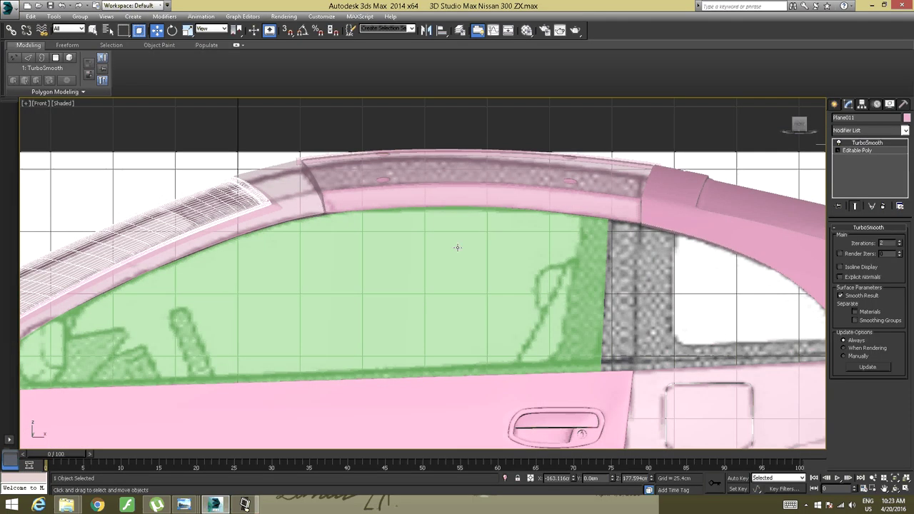
{"action": "scroll", "coordinate": [487, 243], "scroll_direction": "up", "scroll_amount": 1}
{"action": "middle_click_drag", "start_coordinate": [635, 252], "coordinate": [630, 171]}
{"action": "scroll", "coordinate": [365, 347], "scroll_direction": "up", "scroll_amount": 3}
{"action": "middle_click_drag", "start_coordinate": [403, 316], "coordinate": [350, 319], "text": "alt"}
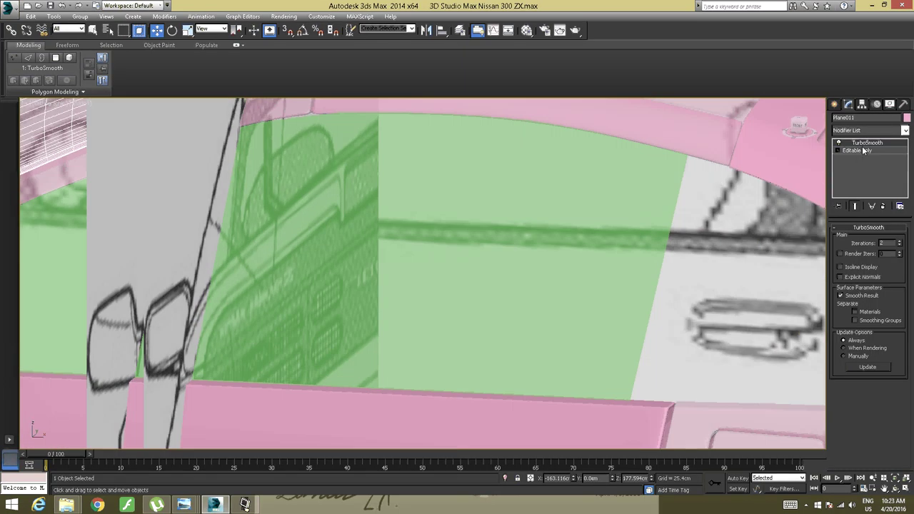
Select the green window plane and pick its rear edge for edge-level editing in the front view
{"action": "left_click", "coordinate": [371, 236]}
{"action": "middle_click_drag", "start_coordinate": [465, 234], "coordinate": [499, 230], "text": "alt"}
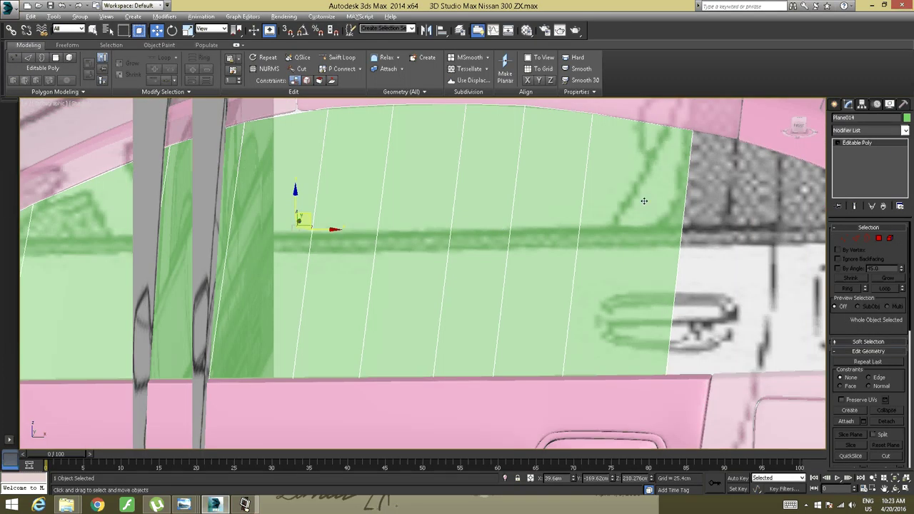
{"action": "middle_click_drag", "start_coordinate": [644, 200], "coordinate": [508, 229]}
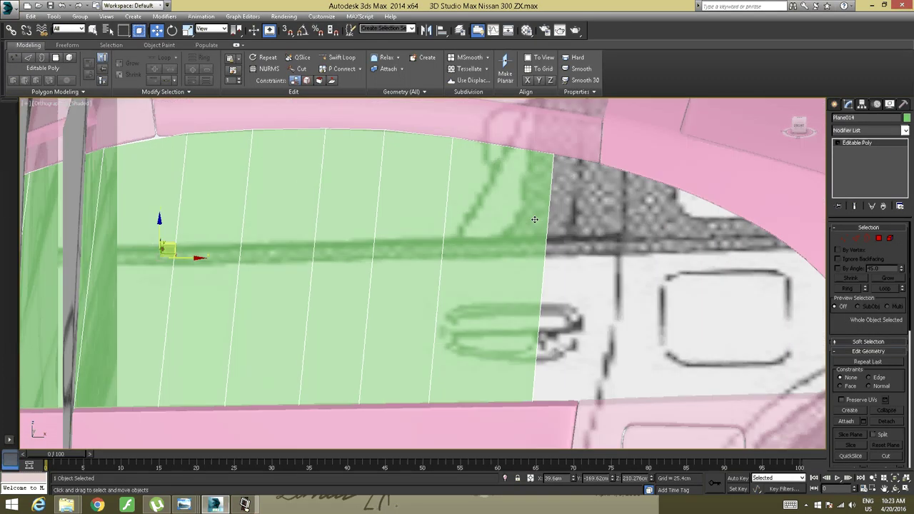
{"action": "left_click", "coordinate": [858, 238]}
{"action": "left_click_drag", "start_coordinate": [795, 129], "coordinate": [804, 127]}
{"action": "left_click", "coordinate": [804, 128]}
{"action": "middle_click_drag", "start_coordinate": [656, 200], "coordinate": [650, 200]}
{"action": "left_click", "coordinate": [483, 270]}
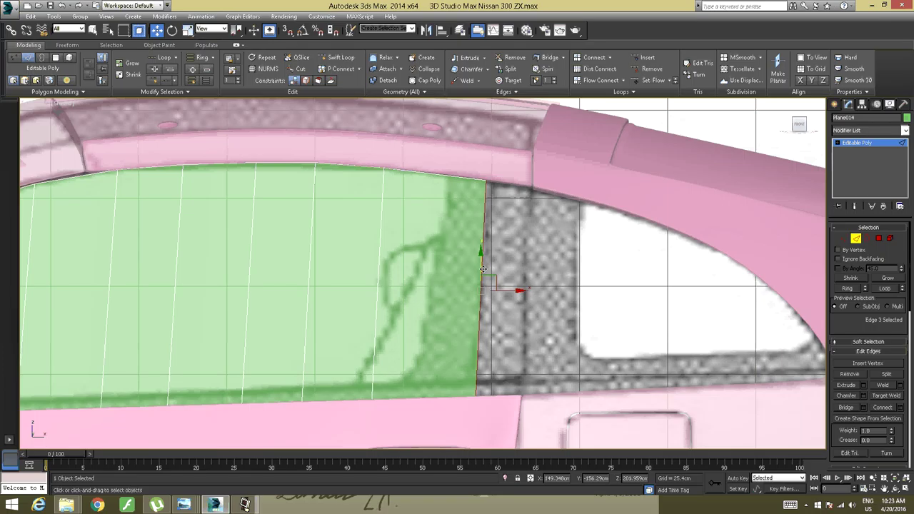
Raise the window plane's top rear vertex slightly along Z toward the roof edge
{"action": "middle_click_drag", "start_coordinate": [520, 234], "coordinate": [480, 188]}
{"action": "left_click", "coordinate": [493, 172]}
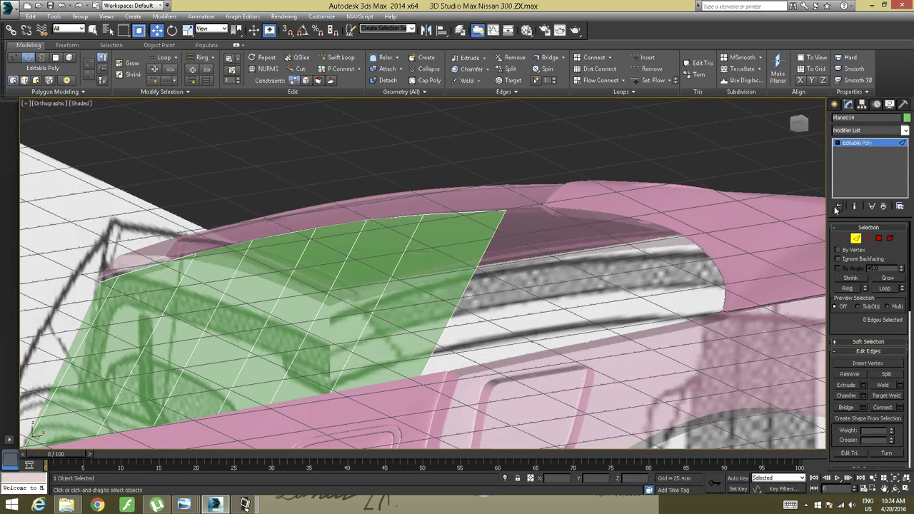
{"action": "left_click", "coordinate": [845, 240]}
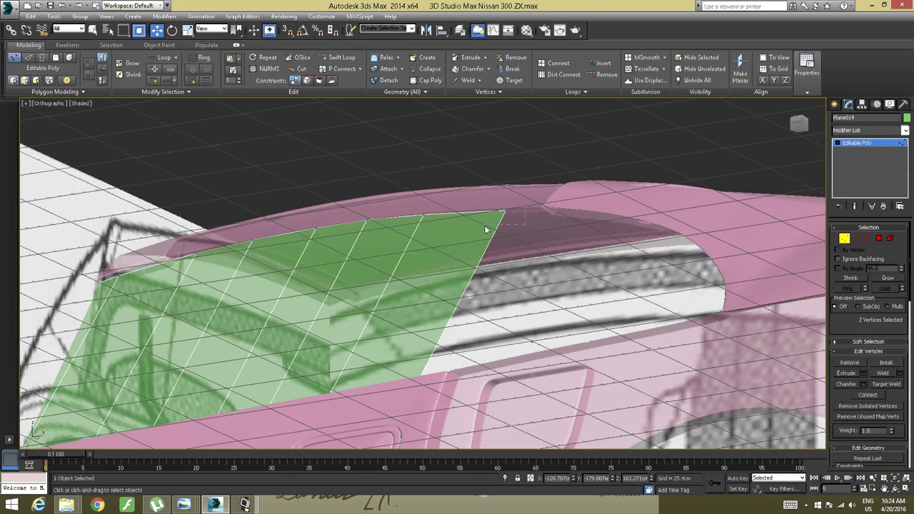
{"action": "left_click", "coordinate": [506, 210]}
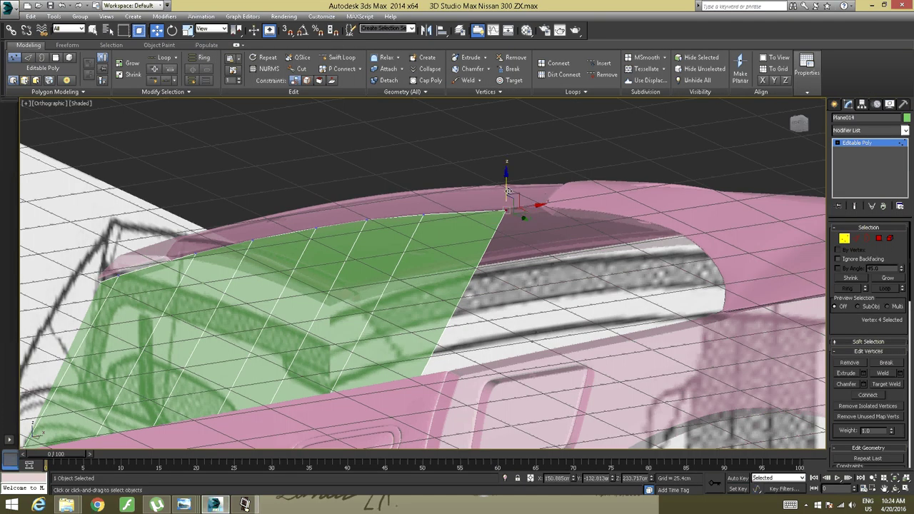
{"action": "left_click_drag", "start_coordinate": [507, 192], "coordinate": [507, 189]}
{"action": "middle_click_drag", "start_coordinate": [430, 205], "coordinate": [540, 293], "text": "alt"}
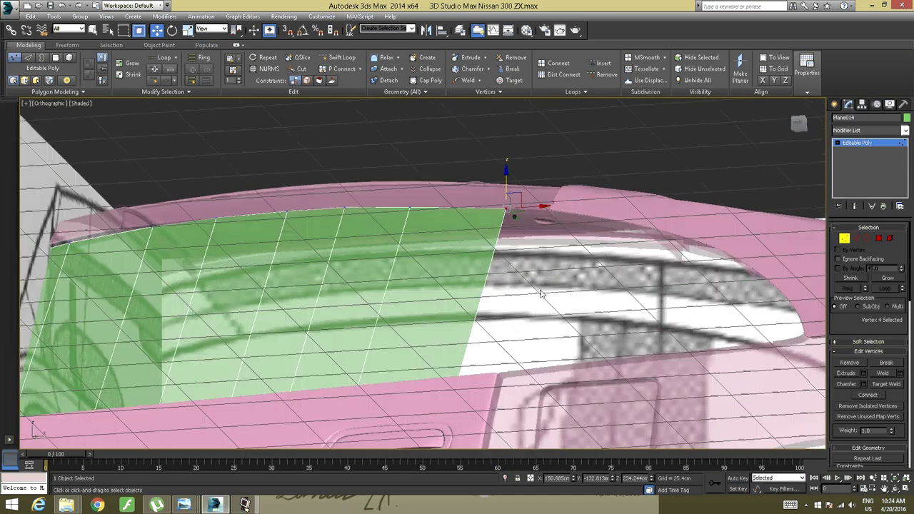
Extend the window plane's rear edge rearward along X with a new strip of polygon reaching the door's rear seam
{"action": "left_click", "coordinate": [541, 293]}
{"action": "left_click", "coordinate": [847, 240]}
{"action": "left_click", "coordinate": [856, 240]}
{"action": "left_click", "coordinate": [798, 124]}
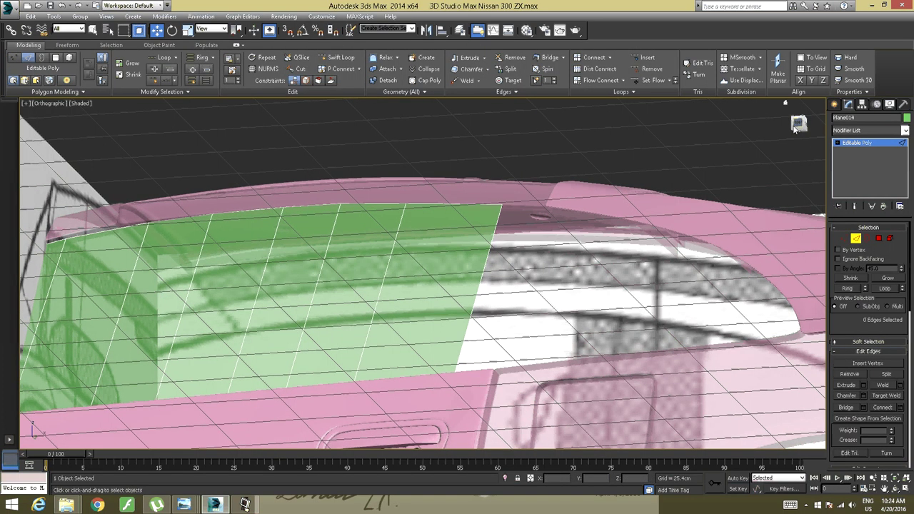
{"action": "middle_click_drag", "start_coordinate": [466, 188], "coordinate": [610, 454]}
{"action": "scroll", "coordinate": [401, 245], "scroll_direction": "up", "scroll_amount": 8}
{"action": "middle_click_drag", "start_coordinate": [414, 228], "coordinate": [358, 146]}
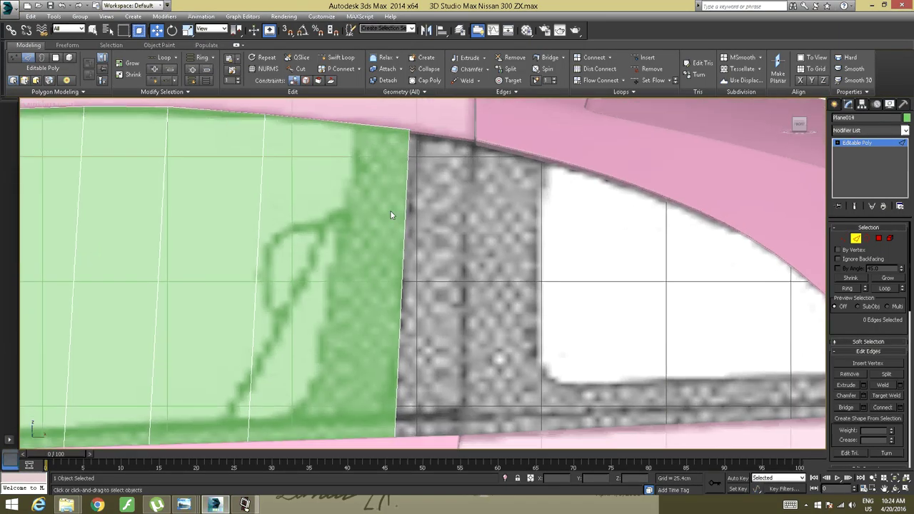
{"action": "left_click", "coordinate": [406, 218]}
{"action": "middle_click_drag", "start_coordinate": [415, 223], "coordinate": [401, 210]}
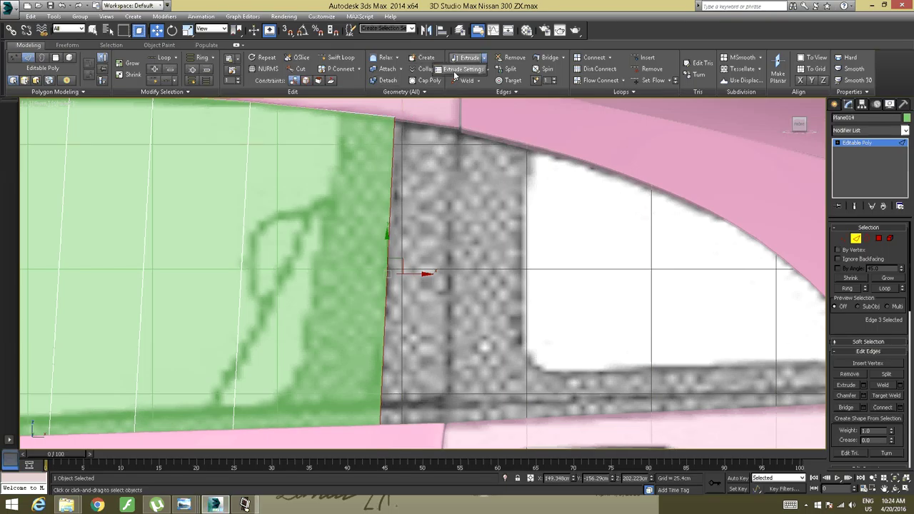
{"action": "left_click", "coordinate": [457, 70]}
{"action": "left_click", "coordinate": [427, 306]}
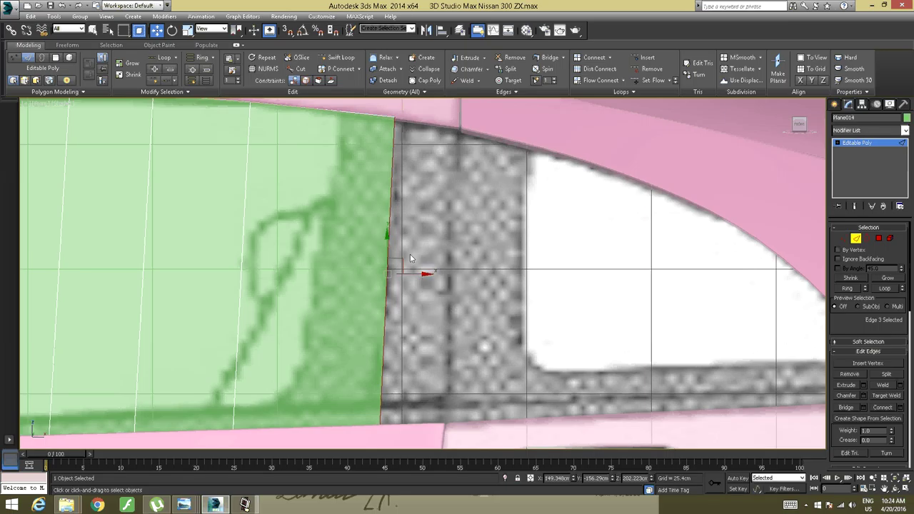
{"action": "left_click_drag", "start_coordinate": [425, 271], "coordinate": [470, 267]}
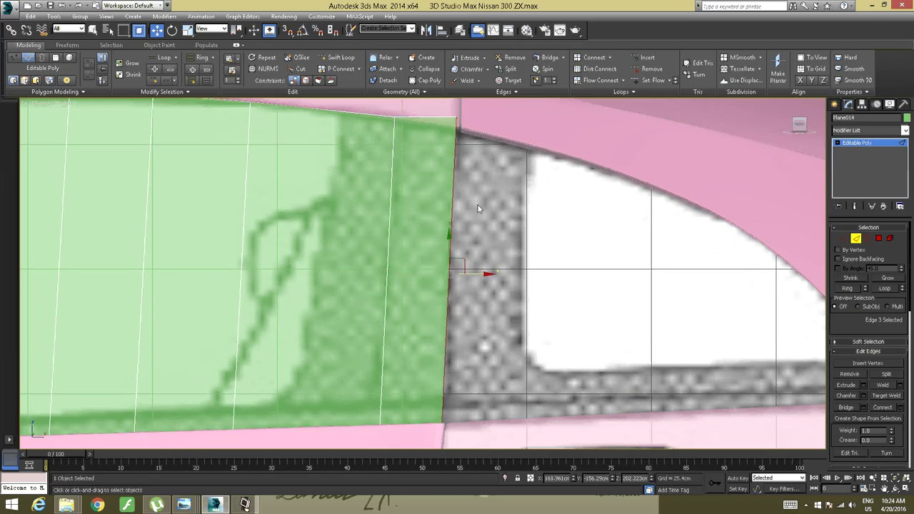
Lower the new top rear vertex onto the opening's upper edge and nudge the bottom rear vertex along X to the door seam
{"action": "middle_click_drag", "start_coordinate": [480, 208], "coordinate": [483, 218]}
{"action": "left_click", "coordinate": [845, 239]}
{"action": "middle_click_drag", "start_coordinate": [608, 211], "coordinate": [606, 250]}
{"action": "left_click_drag", "start_coordinate": [480, 140], "coordinate": [426, 206]}
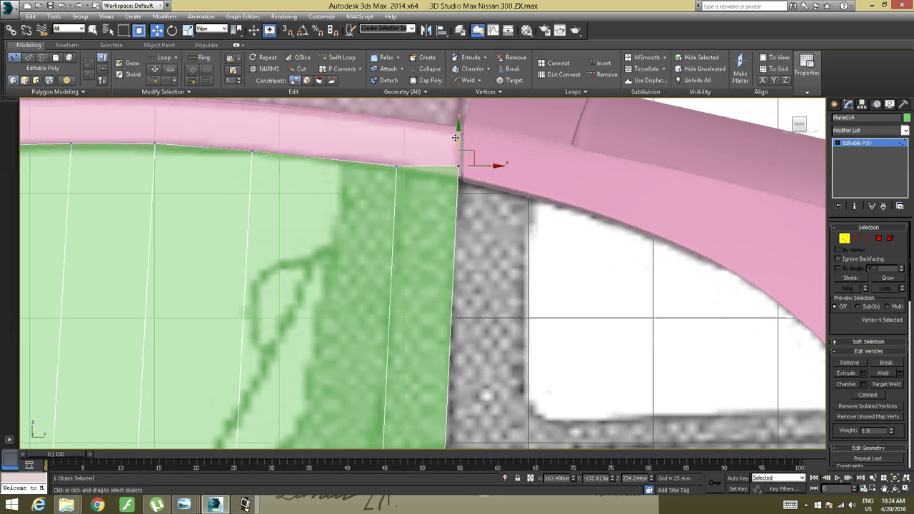
{"action": "left_click_drag", "start_coordinate": [455, 144], "coordinate": [456, 146]}
{"action": "middle_click_drag", "start_coordinate": [422, 329], "coordinate": [470, 269]}
{"action": "middle_click_drag", "start_coordinate": [511, 331], "coordinate": [511, 267]}
{"action": "left_click", "coordinate": [447, 360]}
{"action": "left_click_drag", "start_coordinate": [470, 360], "coordinate": [472, 360]}
Select both rear vertices of the window plane and shift them slightly forward along X
{"action": "scroll", "coordinate": [489, 272], "scroll_direction": "down", "scroll_amount": 2}
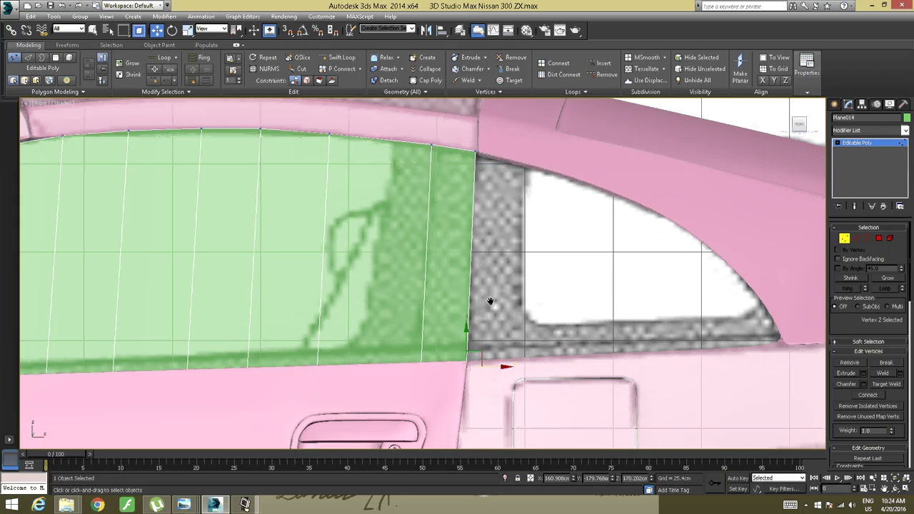
{"action": "middle_click_drag", "start_coordinate": [490, 301], "coordinate": [494, 315]}
{"action": "left_click_drag", "start_coordinate": [513, 163], "coordinate": [462, 417]}
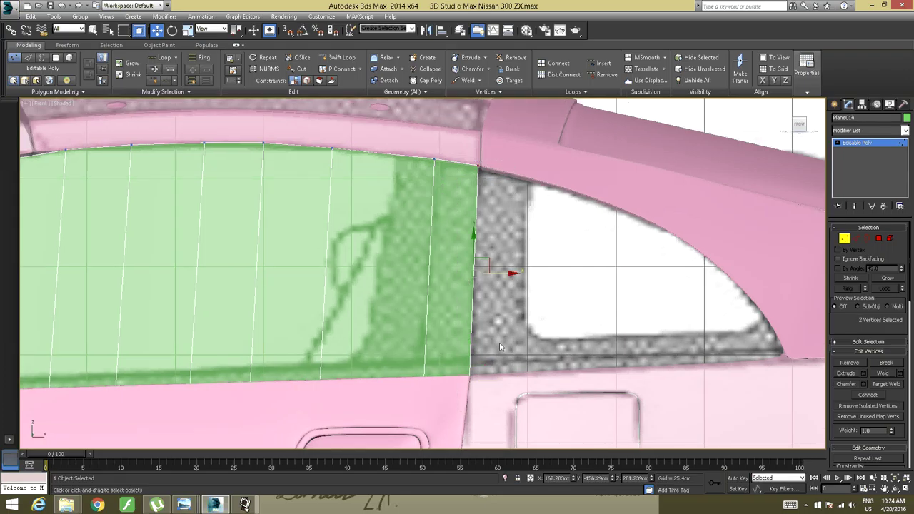
{"action": "left_click_drag", "start_coordinate": [498, 273], "coordinate": [493, 275]}
Move the top rear vertex rearward along X to line up with the roof panel seam in the front view
{"action": "middle_click_drag", "start_coordinate": [507, 236], "coordinate": [595, 189]}
{"action": "scroll", "coordinate": [492, 251], "scroll_direction": "up", "scroll_amount": 3}
{"action": "left_click", "coordinate": [800, 126]}
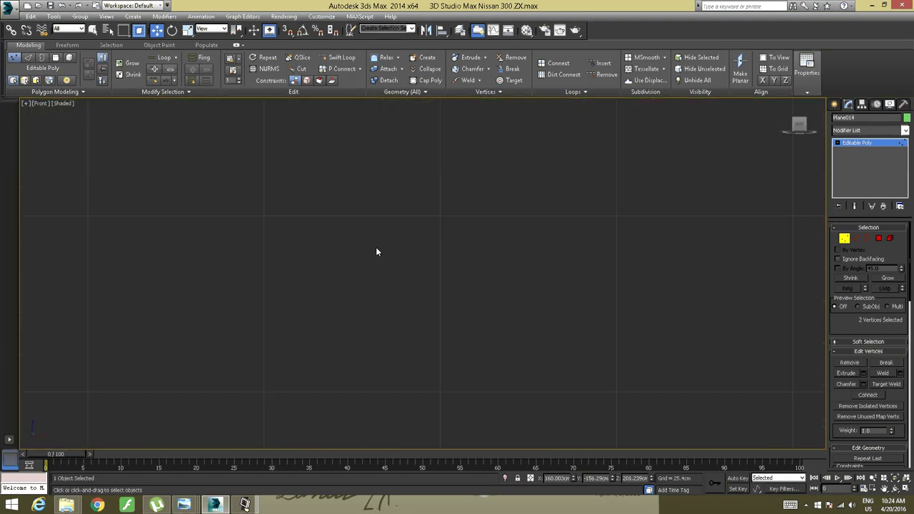
{"action": "scroll", "coordinate": [375, 248], "scroll_direction": "down", "scroll_amount": 15}
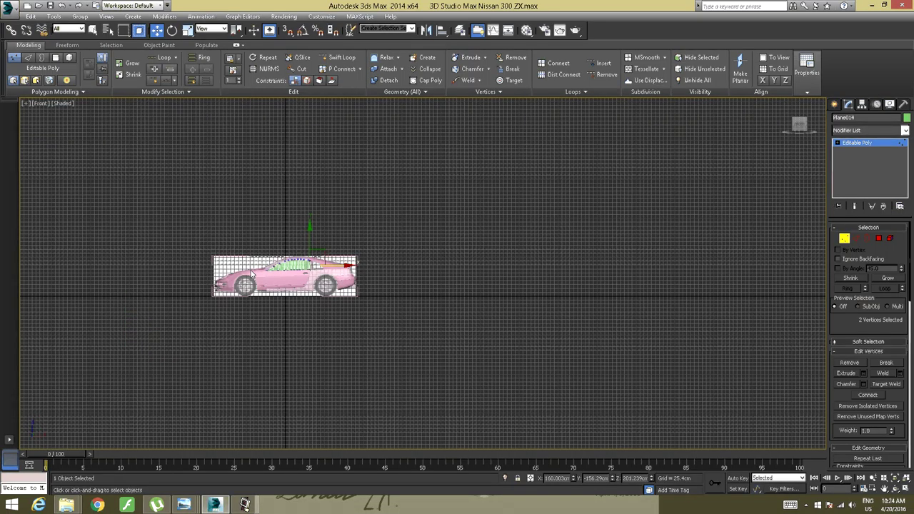
{"action": "scroll", "coordinate": [255, 250], "scroll_direction": "up", "scroll_amount": 10}
{"action": "middle_click_drag", "start_coordinate": [713, 371], "coordinate": [449, 253]}
{"action": "scroll", "coordinate": [449, 251], "scroll_direction": "up", "scroll_amount": 6}
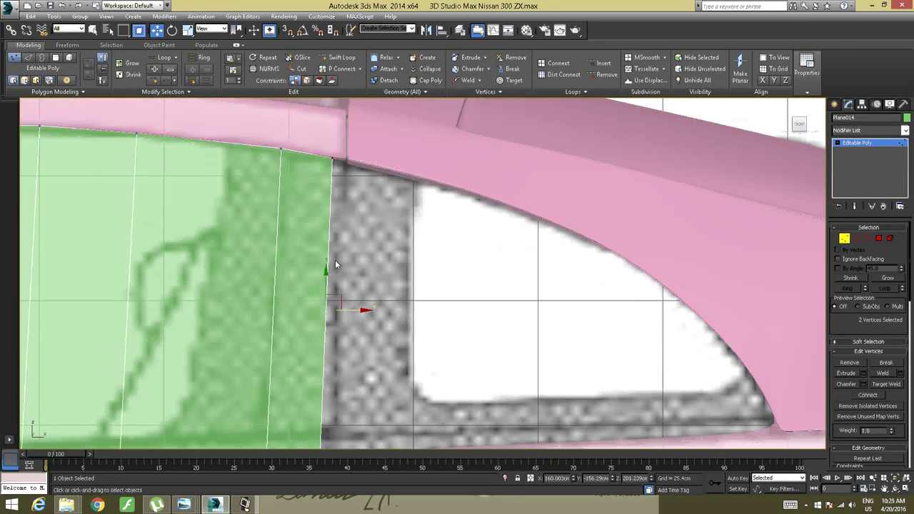
{"action": "middle_click_drag", "start_coordinate": [335, 260], "coordinate": [453, 288]}
{"action": "left_click", "coordinate": [451, 187]}
{"action": "scroll", "coordinate": [431, 268], "scroll_direction": "up", "scroll_amount": 2}
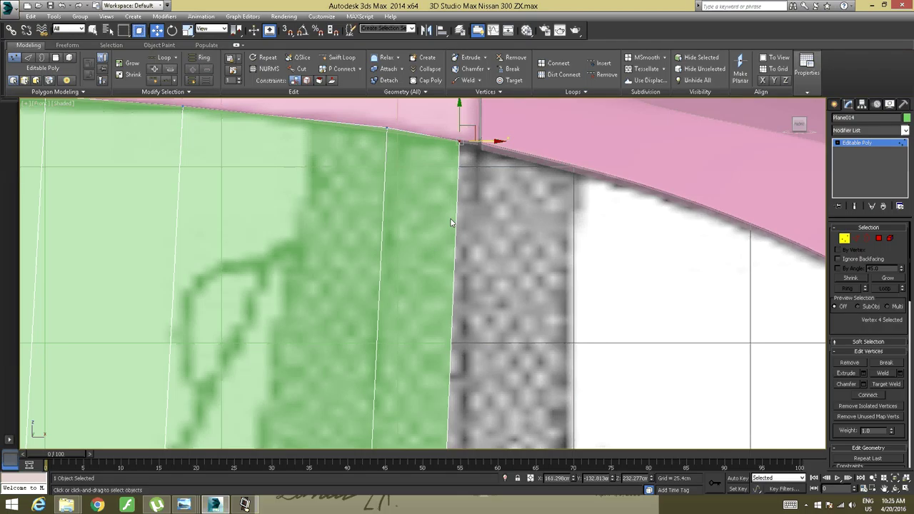
{"action": "scroll", "coordinate": [453, 220], "scroll_direction": "down", "scroll_amount": 2}
{"action": "middle_click_drag", "start_coordinate": [454, 225], "coordinate": [449, 204]}
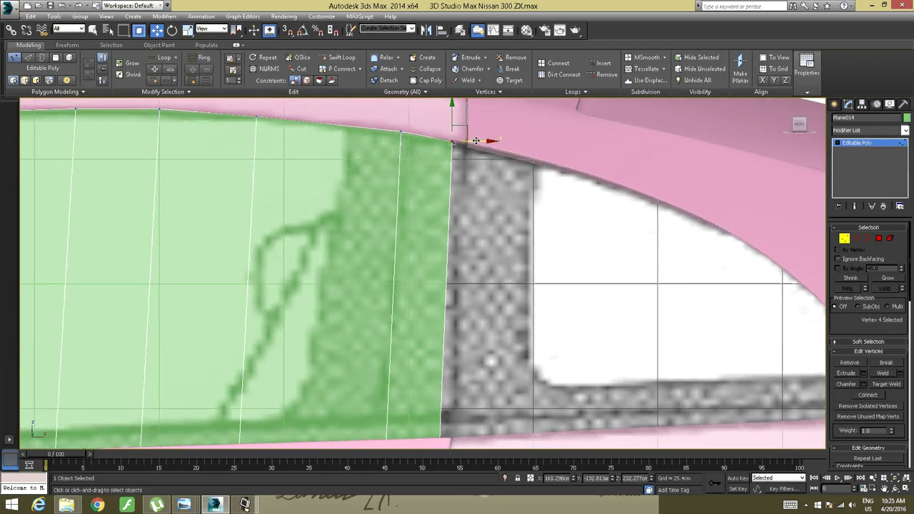
{"action": "left_click_drag", "start_coordinate": [475, 140], "coordinate": [490, 140]}
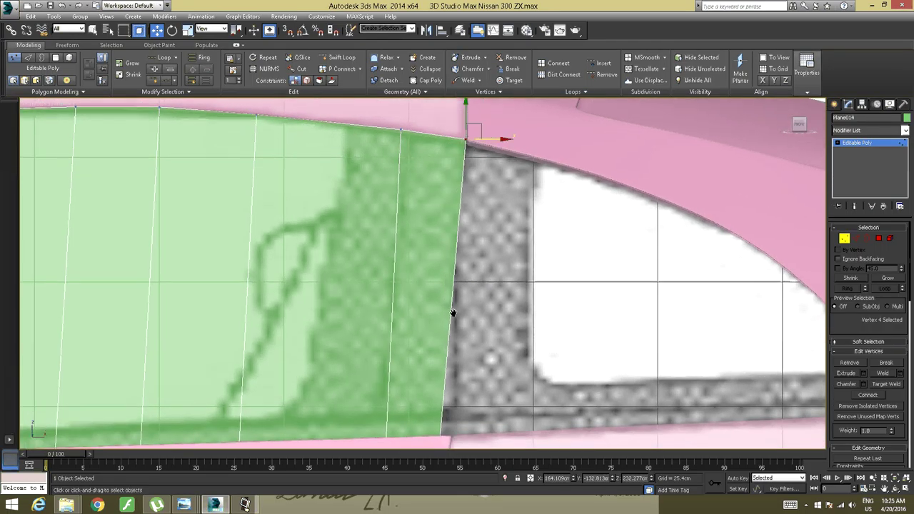
Move the bottom rear vertex rearward along X to line up with the door's rear seam
{"action": "middle_click_drag", "start_coordinate": [453, 313], "coordinate": [441, 246]}
{"action": "left_click_drag", "start_coordinate": [445, 348], "coordinate": [418, 440]}
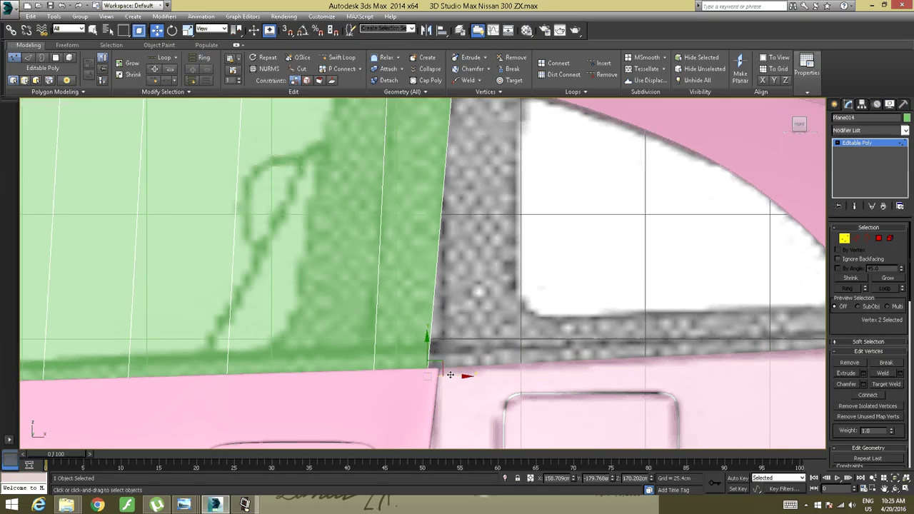
{"action": "left_click_drag", "start_coordinate": [450, 374], "coordinate": [463, 373]}
{"action": "middle_click_drag", "start_coordinate": [459, 241], "coordinate": [465, 345]}
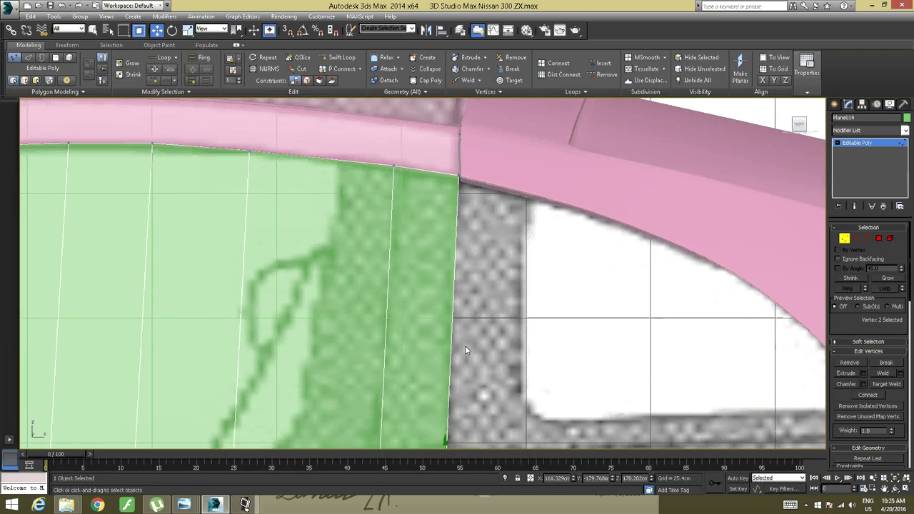
Move the window plane's top rear vertex slightly outward along Y onto the corner of the roof panel
{"action": "scroll", "coordinate": [485, 241], "scroll_direction": "down", "scroll_amount": 3}
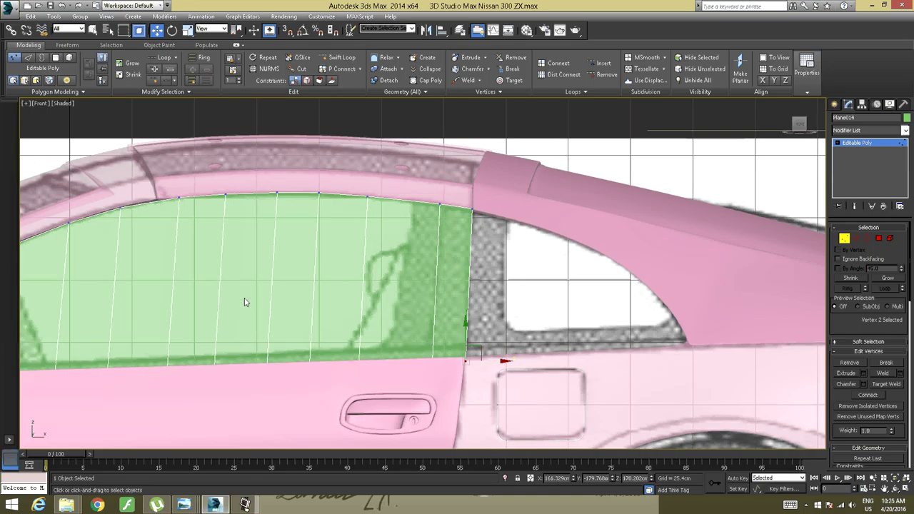
{"action": "middle_click_drag", "start_coordinate": [245, 302], "coordinate": [478, 268]}
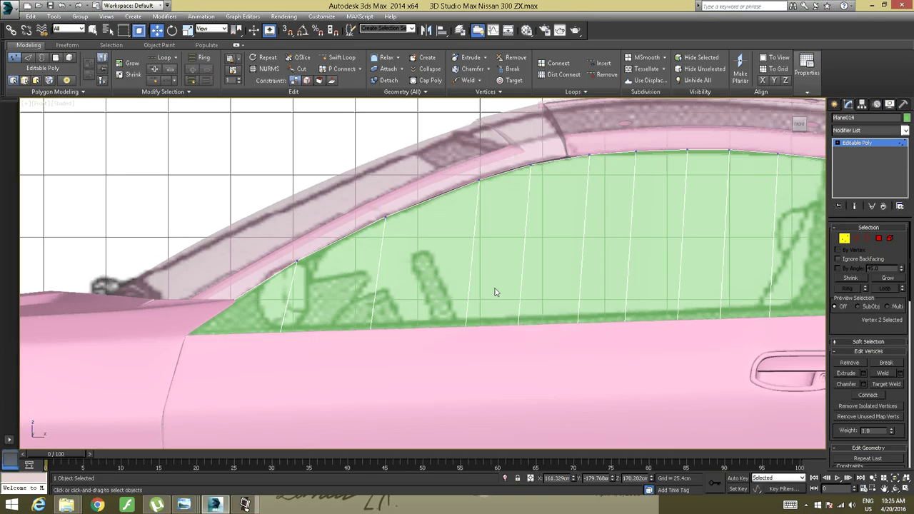
{"action": "middle_click_drag", "start_coordinate": [591, 276], "coordinate": [313, 290]}
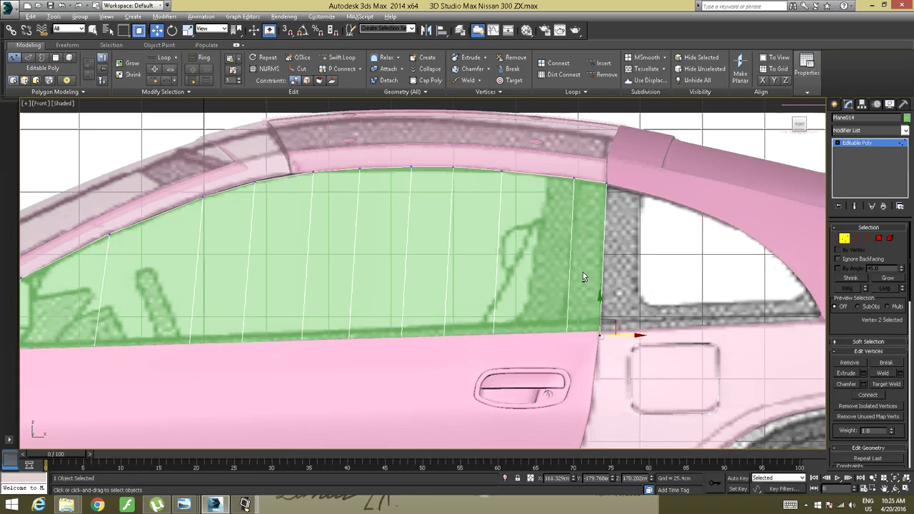
{"action": "middle_click_drag", "start_coordinate": [583, 273], "coordinate": [514, 294], "text": "alt"}
{"action": "middle_click_drag", "start_coordinate": [632, 281], "coordinate": [629, 357], "text": "alt"}
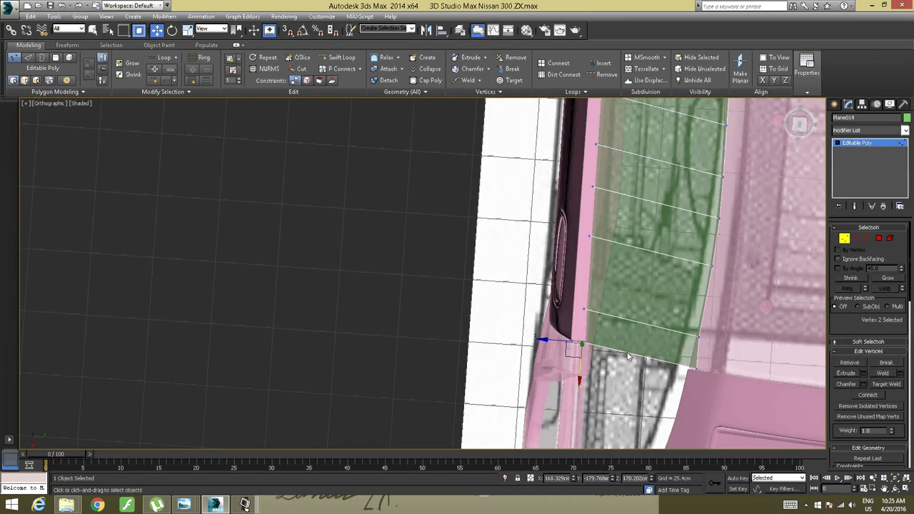
{"action": "left_click", "coordinate": [696, 370]}
{"action": "scroll", "coordinate": [689, 371], "scroll_direction": "up", "scroll_amount": 5}
{"action": "middle_click_drag", "start_coordinate": [689, 371], "coordinate": [515, 359]}
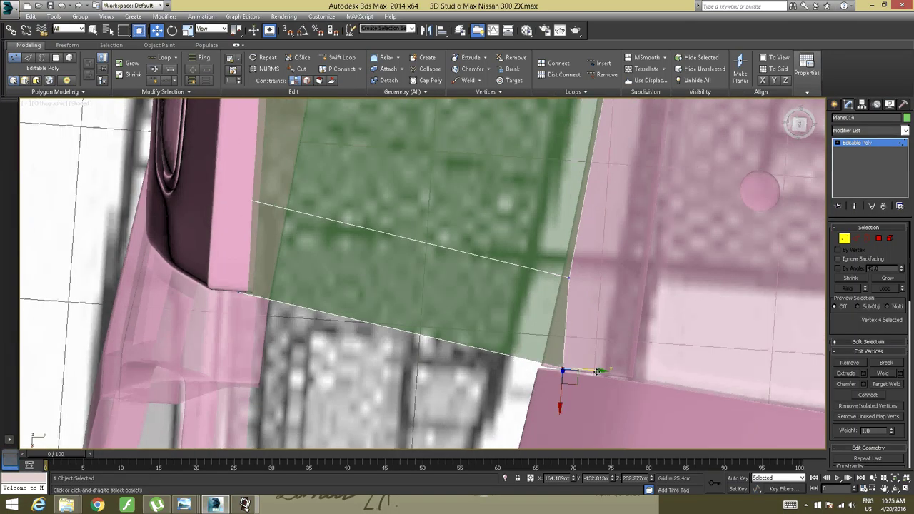
{"action": "left_click_drag", "start_coordinate": [596, 372], "coordinate": [584, 379]}
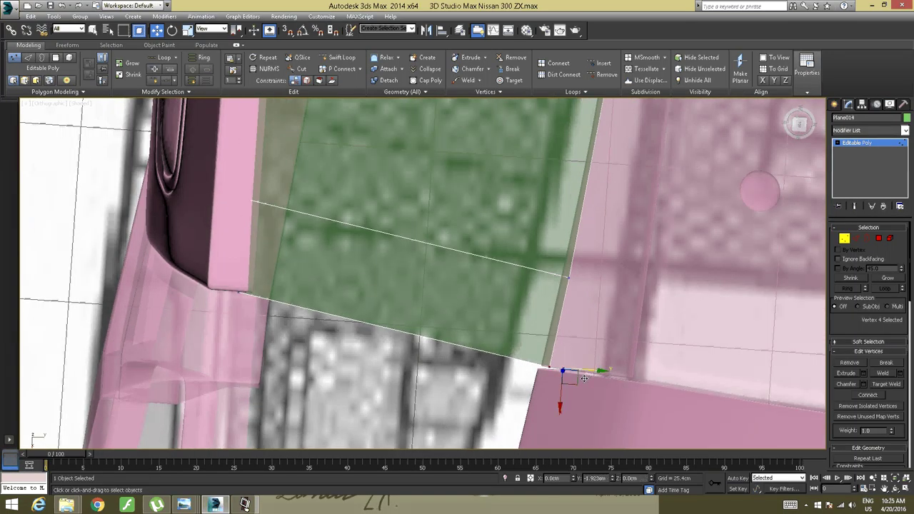
Examine the bottom rear vertex at the door corner and the window plane's fit against the door and body from several angles
{"action": "middle_click_drag", "start_coordinate": [423, 324], "coordinate": [652, 387]}
{"action": "left_click", "coordinate": [471, 360]}
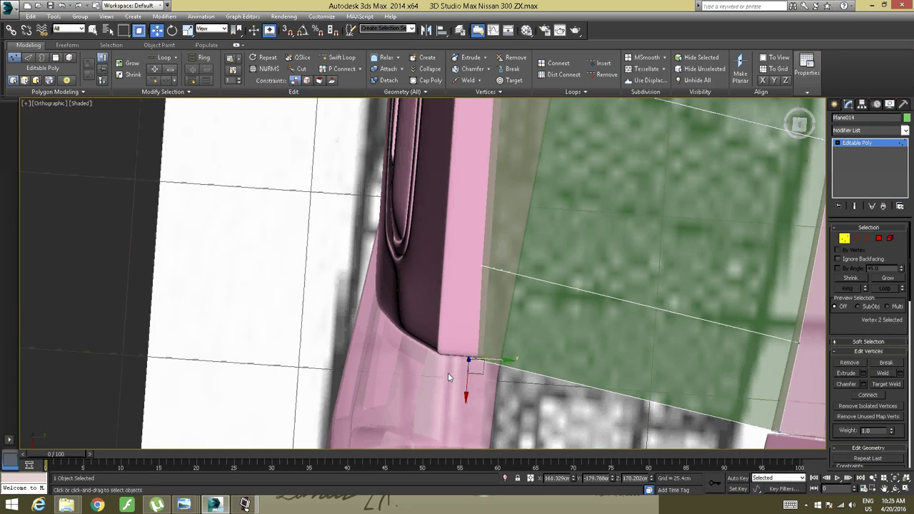
{"action": "middle_click_drag", "start_coordinate": [492, 360], "coordinate": [573, 293], "text": "alt"}
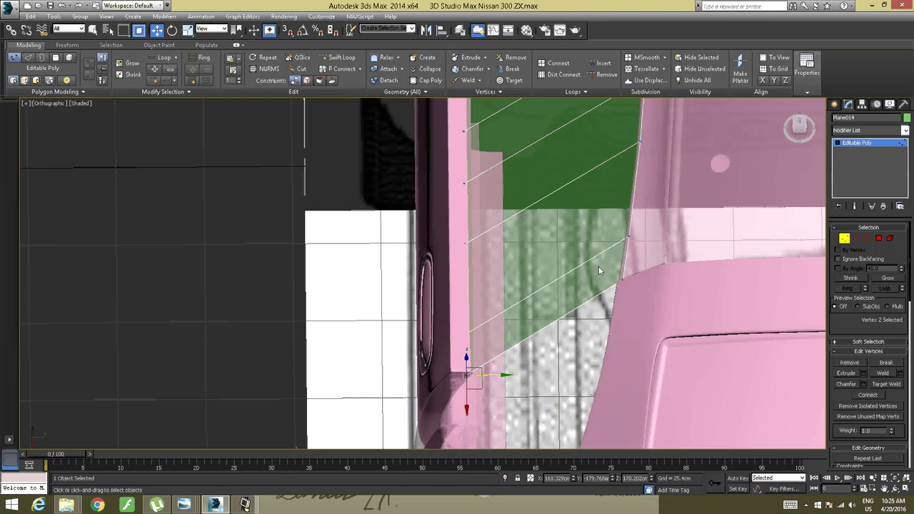
{"action": "middle_click_drag", "start_coordinate": [598, 267], "coordinate": [584, 261], "text": "alt"}
{"action": "scroll", "coordinate": [583, 261], "scroll_direction": "down", "scroll_amount": 2}
{"action": "middle_click_drag", "start_coordinate": [481, 248], "coordinate": [286, 248], "text": "alt"}
{"action": "middle_click_drag", "start_coordinate": [286, 249], "coordinate": [510, 245]}
{"action": "middle_click_drag", "start_coordinate": [403, 220], "coordinate": [322, 246]}
{"action": "middle_click_drag", "start_coordinate": [321, 246], "coordinate": [383, 364]}
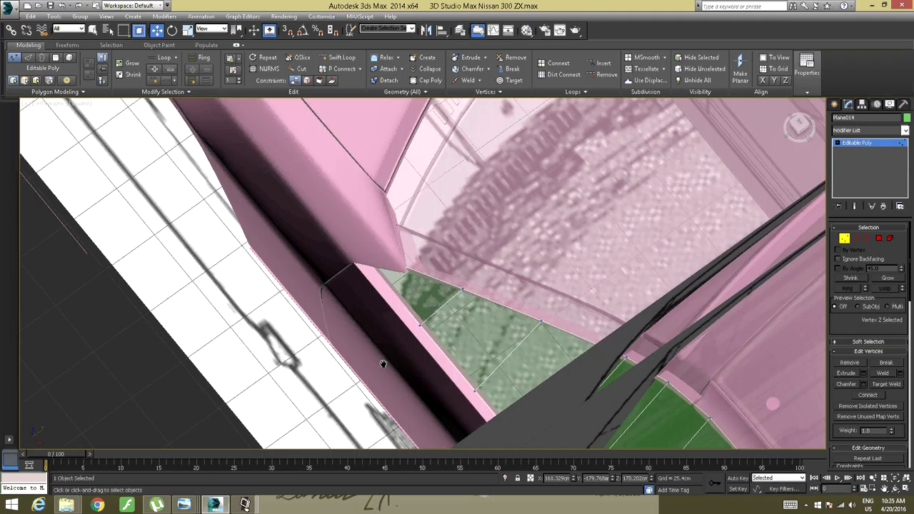
{"action": "scroll", "coordinate": [388, 286], "scroll_direction": "up", "scroll_amount": 5}
{"action": "middle_click_drag", "start_coordinate": [388, 285], "coordinate": [544, 230], "text": "alt"}
{"action": "scroll", "coordinate": [386, 281], "scroll_direction": "down", "scroll_amount": 3}
{"action": "scroll", "coordinate": [549, 216], "scroll_direction": "down", "scroll_amount": 5}
{"action": "scroll", "coordinate": [545, 230], "scroll_direction": "down", "scroll_amount": 3}
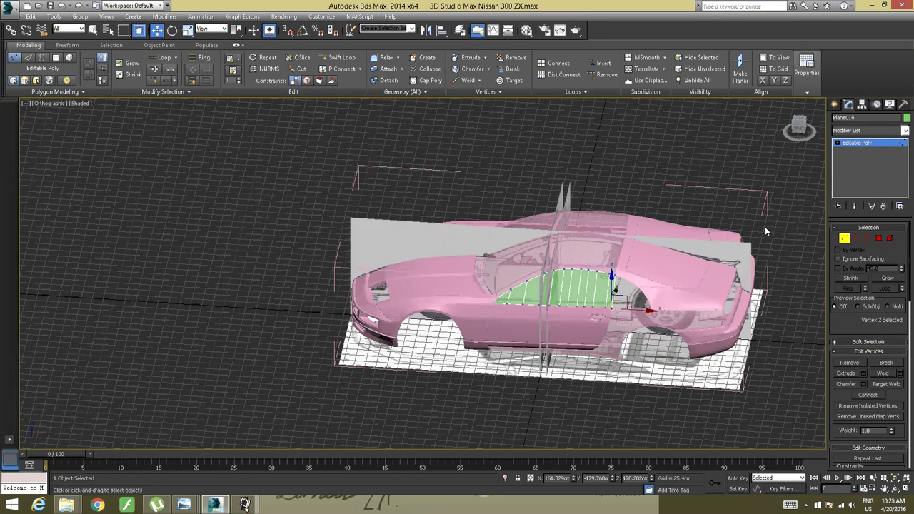
Leave vertex editing on the window plane and select the front fender at the window's front corner
{"action": "left_click", "coordinate": [854, 142]}
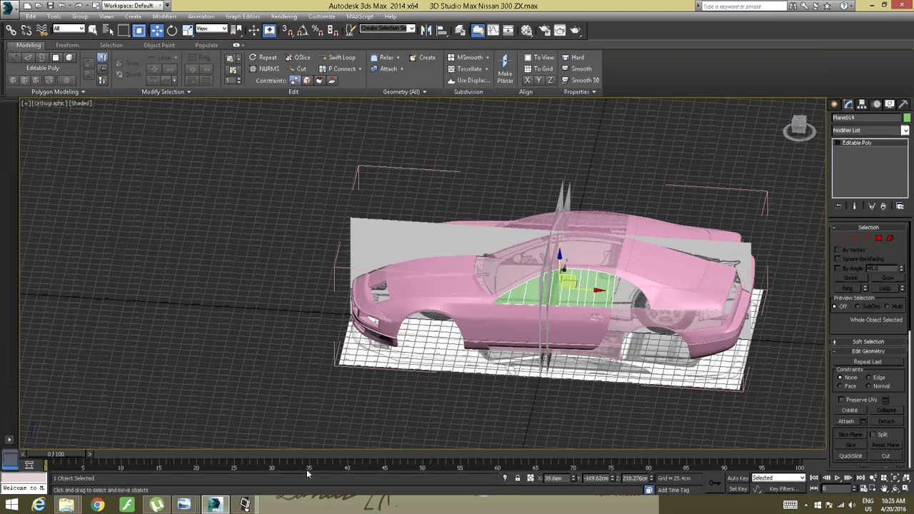
{"action": "left_click", "coordinate": [245, 505]}
{"action": "left_click", "coordinate": [251, 506]}
{"action": "scroll", "coordinate": [461, 301], "scroll_direction": "up", "scroll_amount": 6}
{"action": "middle_click_drag", "start_coordinate": [569, 327], "coordinate": [564, 308], "text": "alt"}
{"action": "middle_click_drag", "start_coordinate": [697, 304], "coordinate": [475, 303]}
{"action": "scroll", "coordinate": [475, 303], "scroll_direction": "up", "scroll_amount": 2}
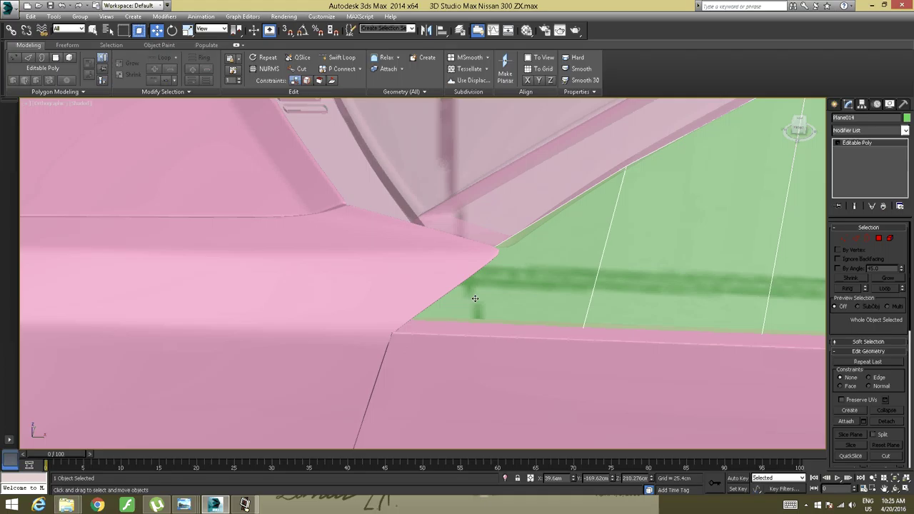
{"action": "left_click", "coordinate": [421, 279]}
{"action": "middle_click_drag", "start_coordinate": [414, 307], "coordinate": [405, 299], "text": "alt"}
{"action": "right_click", "coordinate": [297, 294]}
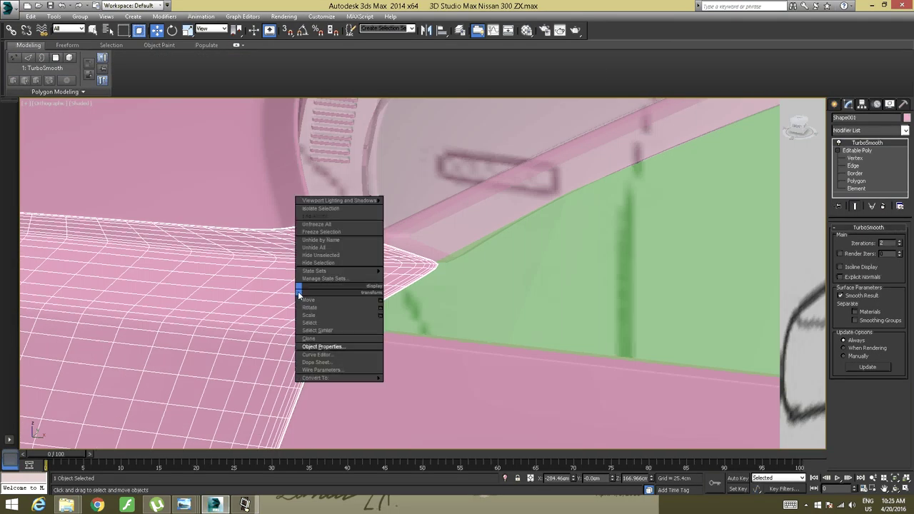
{"action": "left_click", "coordinate": [320, 344]}
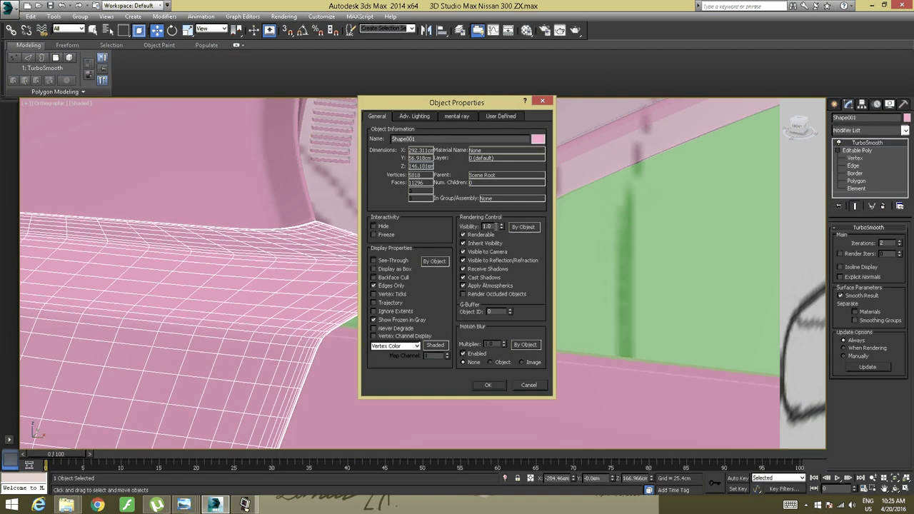
{"action": "left_click", "coordinate": [520, 386]}
Lower the front fender's visibility value in its object properties to make it semi-transparent
{"action": "right_click", "coordinate": [296, 316]}
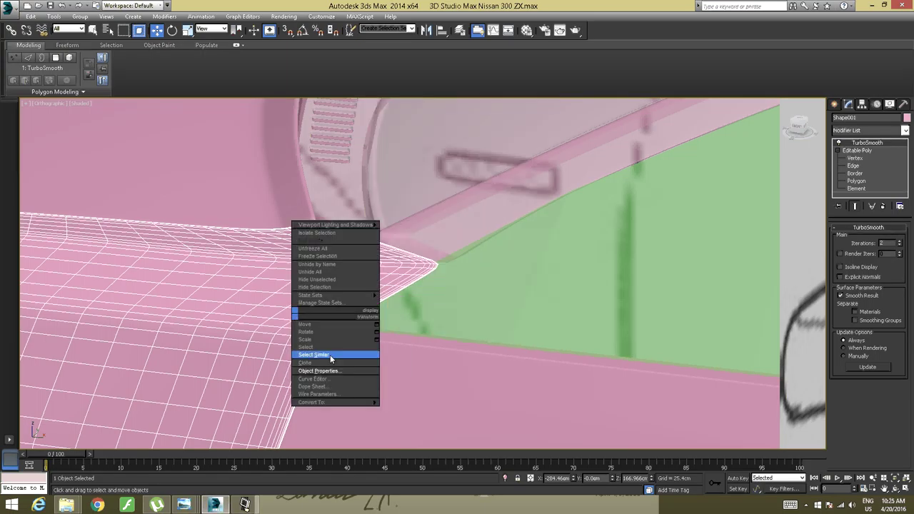
{"action": "left_click", "coordinate": [326, 371]}
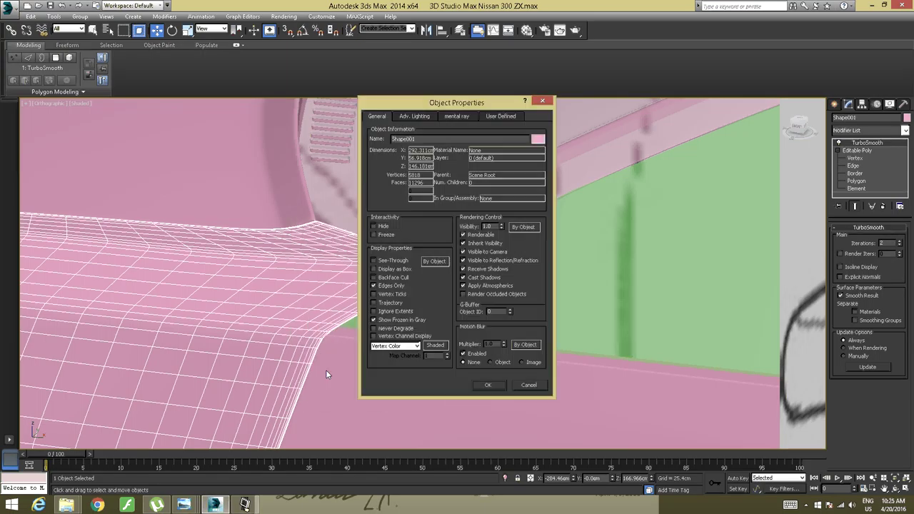
{"action": "left_click", "coordinate": [501, 229]}
{"action": "left_click", "coordinate": [487, 385]}
In the front view, raise the window plane's two top-edge vertices beside the windshield pillar and roof seam to meet the trim edge
{"action": "middle_click_drag", "start_coordinate": [474, 295], "coordinate": [408, 196], "text": "alt"}
{"action": "scroll", "coordinate": [396, 232], "scroll_direction": "down", "scroll_amount": 3}
{"action": "left_click", "coordinate": [572, 255]}
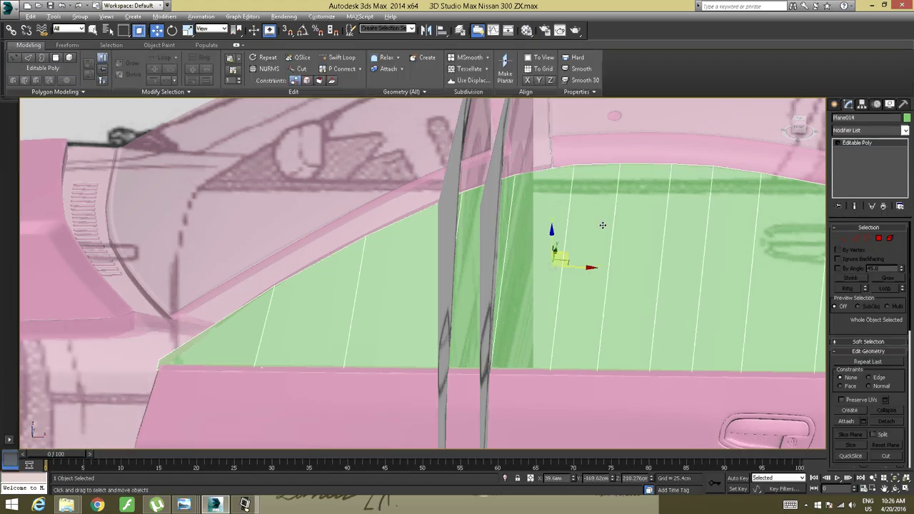
{"action": "middle_click_drag", "start_coordinate": [602, 224], "coordinate": [364, 196]}
{"action": "middle_click_drag", "start_coordinate": [364, 196], "coordinate": [346, 163], "text": "alt"}
{"action": "scroll", "coordinate": [309, 156], "scroll_direction": "up", "scroll_amount": 4}
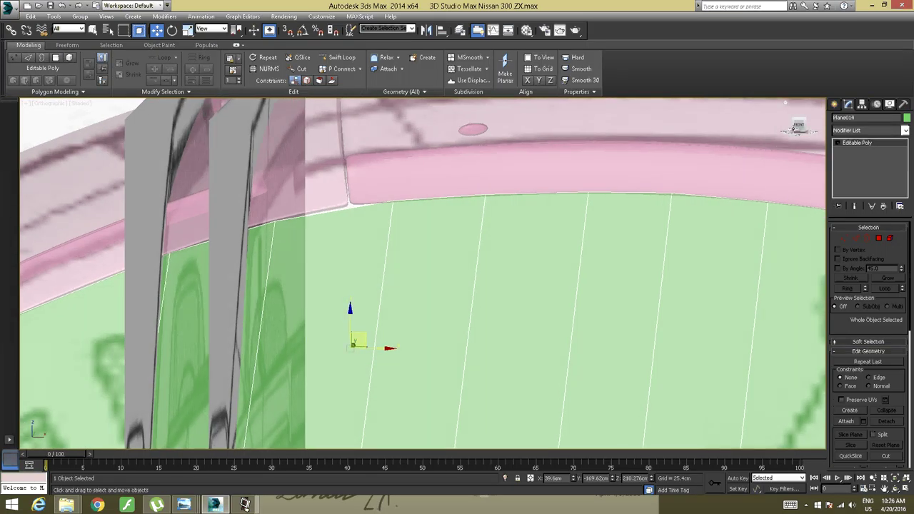
{"action": "left_click", "coordinate": [795, 128]}
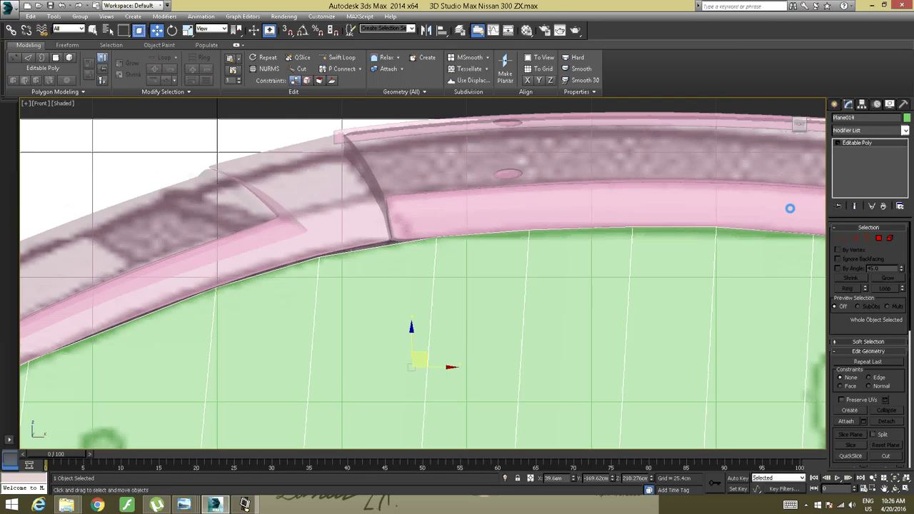
{"action": "left_click", "coordinate": [845, 240]}
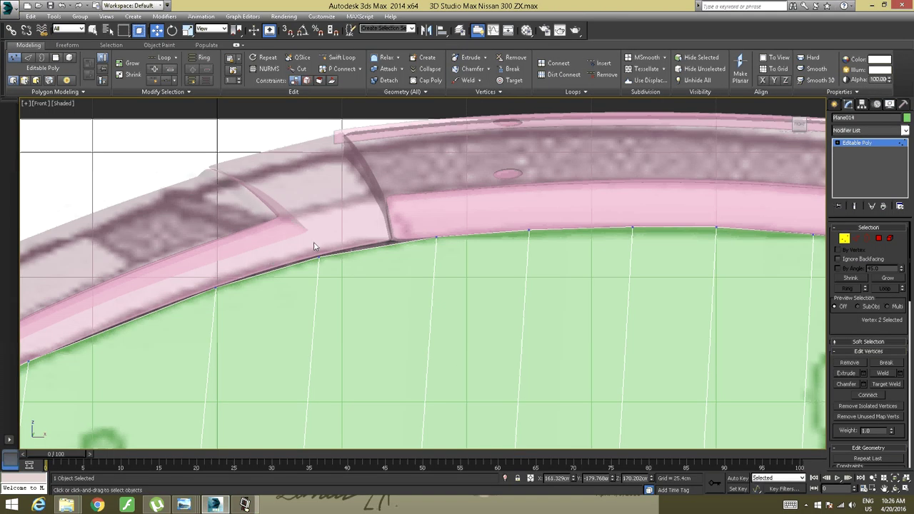
{"action": "left_click", "coordinate": [330, 259]}
{"action": "left_click_drag", "start_coordinate": [323, 234], "coordinate": [324, 231]}
{"action": "left_click", "coordinate": [436, 235]}
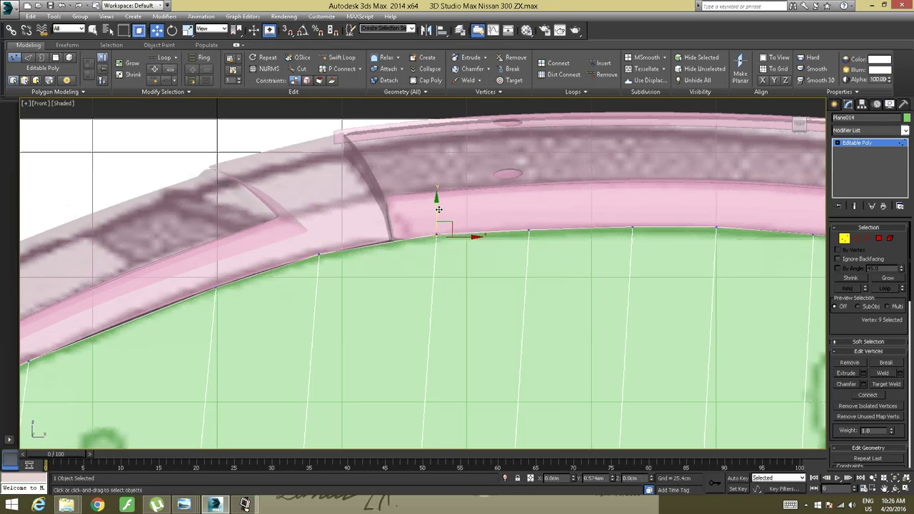
Select the narrow rearmost polygon and the front triangular polygon of the window plane
{"action": "middle_click_drag", "start_coordinate": [465, 214], "coordinate": [418, 276], "text": "alt"}
{"action": "scroll", "coordinate": [395, 231], "scroll_direction": "down", "scroll_amount": 2}
{"action": "middle_click_drag", "start_coordinate": [418, 276], "coordinate": [495, 244]}
{"action": "left_click", "coordinate": [495, 247]}
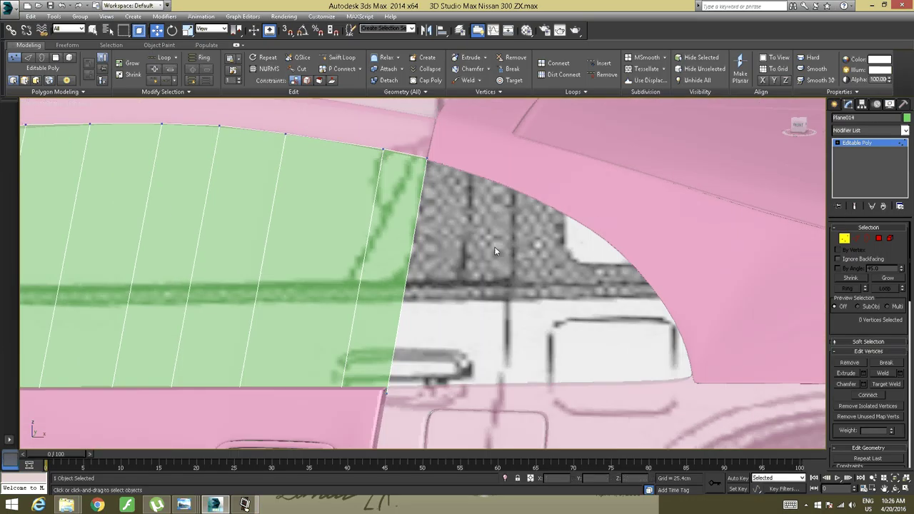
{"action": "left_click", "coordinate": [878, 238]}
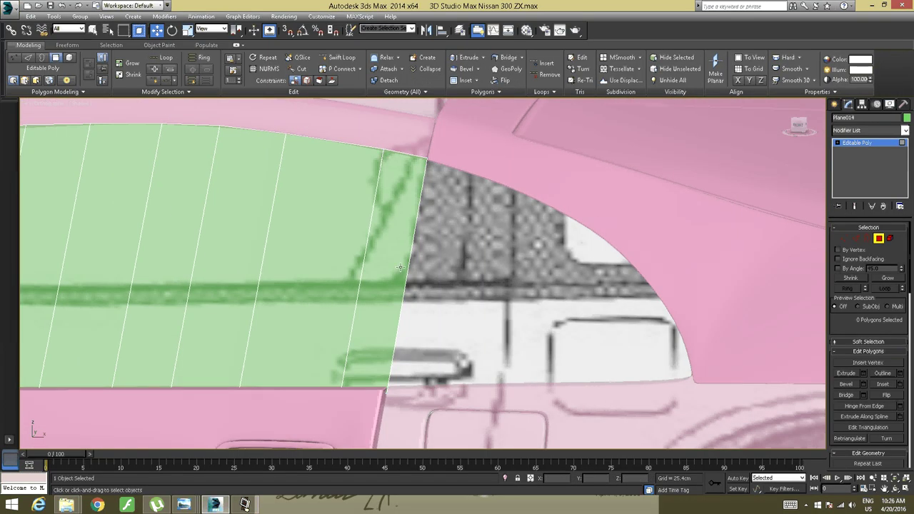
{"action": "left_click", "coordinate": [400, 267]}
{"action": "middle_click_drag", "start_coordinate": [400, 267], "coordinate": [493, 232], "text": "alt"}
{"action": "middle_click_drag", "start_coordinate": [357, 300], "coordinate": [756, 252]}
{"action": "middle_click_drag", "start_coordinate": [354, 253], "coordinate": [520, 255], "text": "alt"}
{"action": "left_click", "coordinate": [348, 284], "text": "shift"}
{"action": "key", "text": "ctrl+z"}
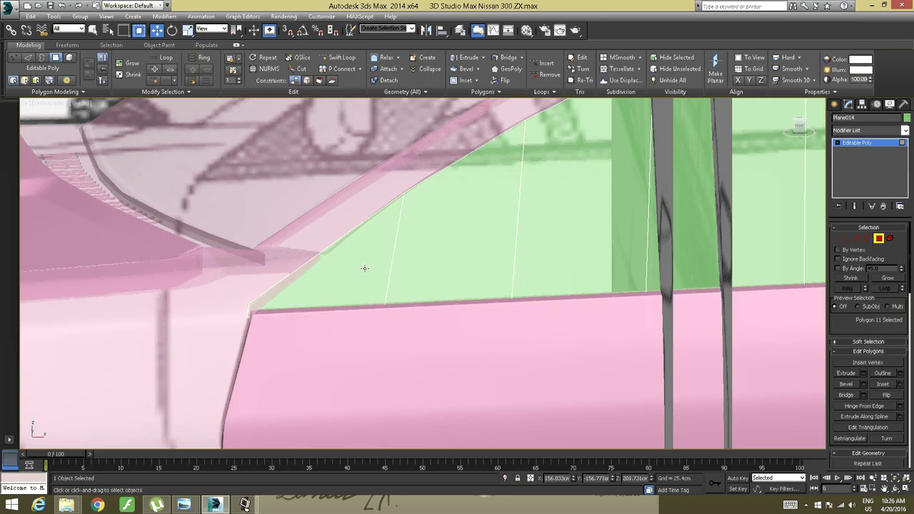
{"action": "left_click", "coordinate": [365, 268], "text": "ctrl"}
Clone the window plane as an independent copy named Plane015
{"action": "scroll", "coordinate": [491, 218], "scroll_direction": "down", "scroll_amount": 3}
{"action": "middle_click_drag", "start_coordinate": [492, 218], "coordinate": [437, 243], "text": "alt"}
{"action": "middle_click_drag", "start_coordinate": [794, 210], "coordinate": [619, 251]}
{"action": "scroll", "coordinate": [455, 241], "scroll_direction": "up", "scroll_amount": 3}
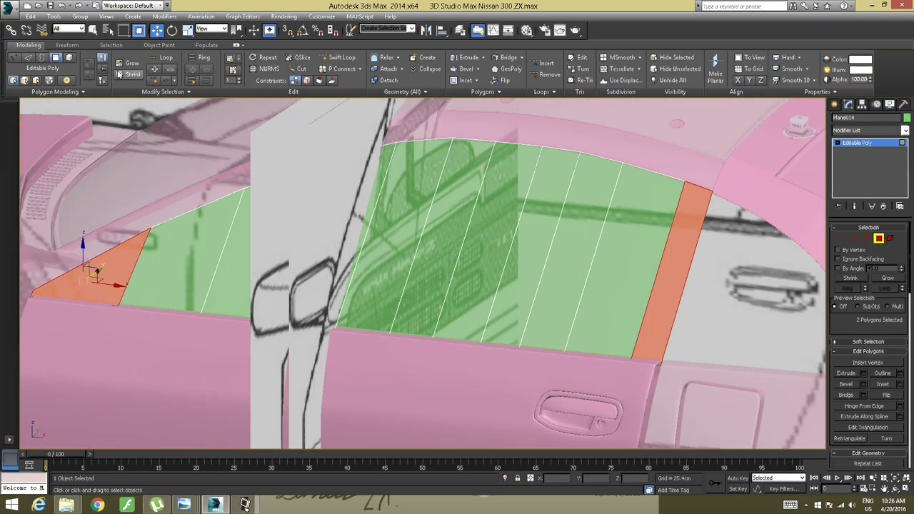
{"action": "left_click", "coordinate": [30, 16]}
{"action": "left_click", "coordinate": [46, 86]}
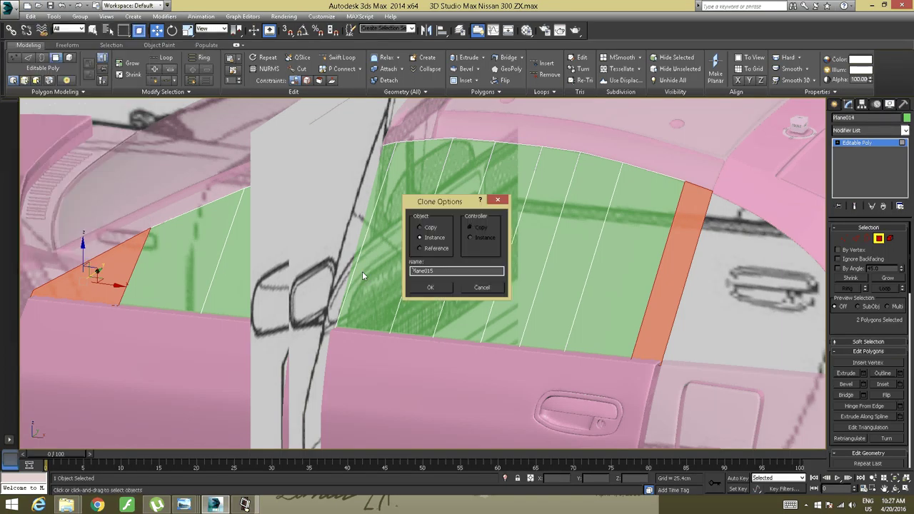
{"action": "left_click", "coordinate": [425, 227]}
{"action": "left_click", "coordinate": [431, 288]}
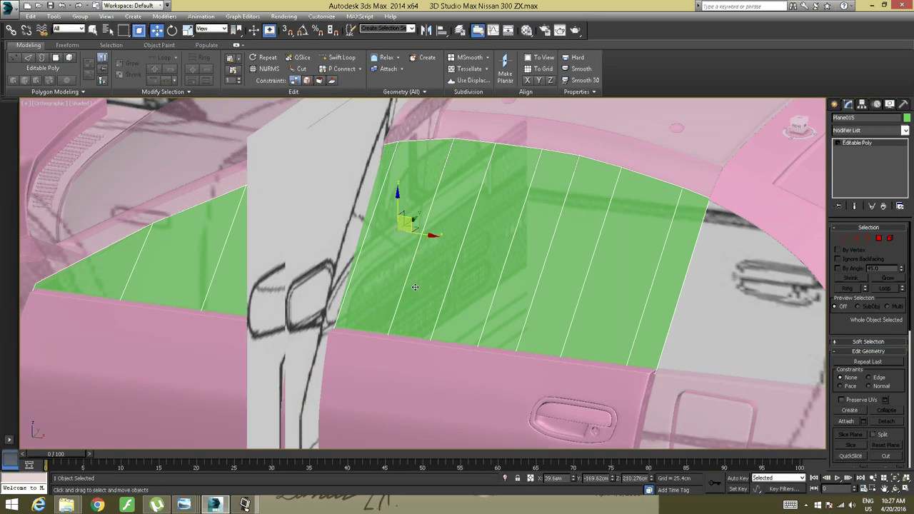
Invert the polygon selection on the cloned plane and delete the middle polygons, keeping only the front triangle and rear strip
{"action": "middle_click_drag", "start_coordinate": [690, 244], "coordinate": [663, 242], "text": "alt"}
{"action": "key", "text": "4"}
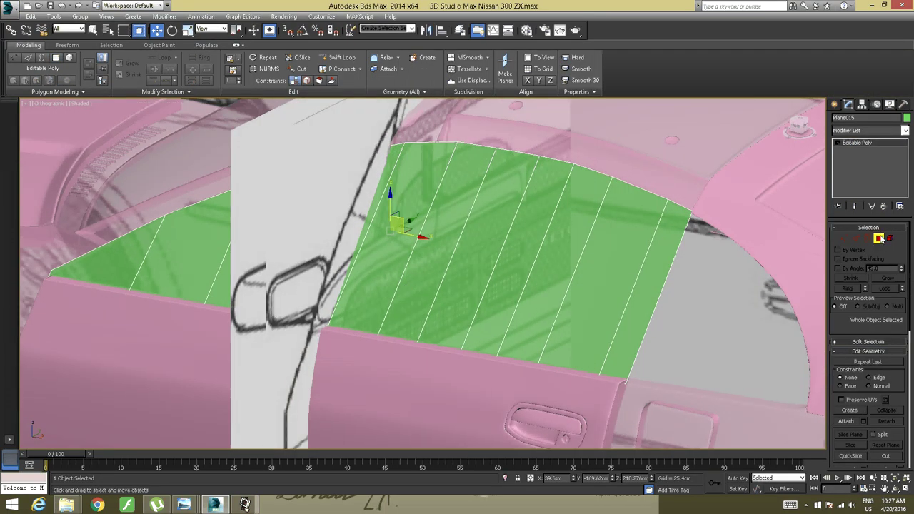
{"action": "left_click", "coordinate": [31, 15]}
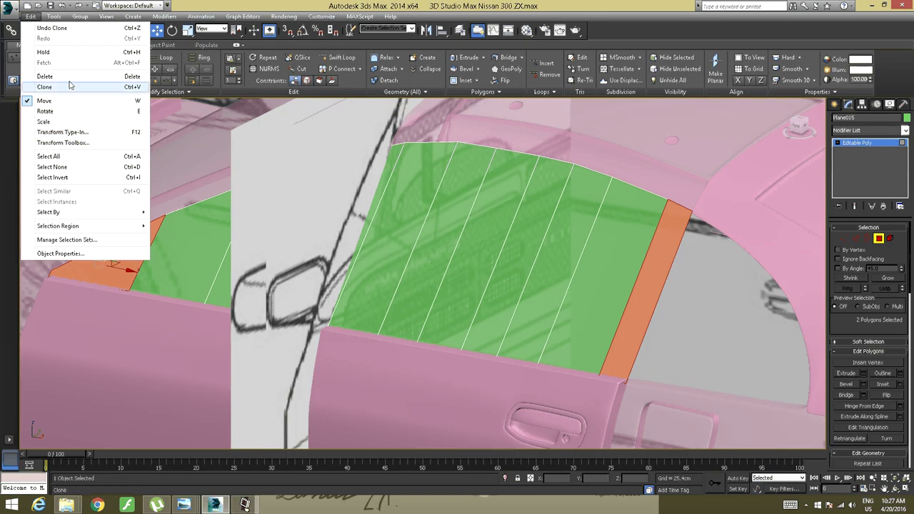
{"action": "left_click", "coordinate": [81, 177]}
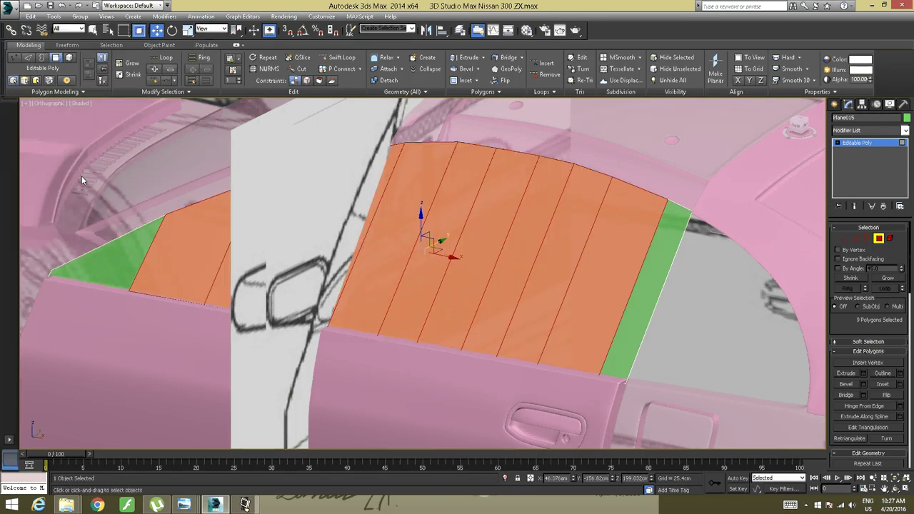
{"action": "key", "text": "Delete"}
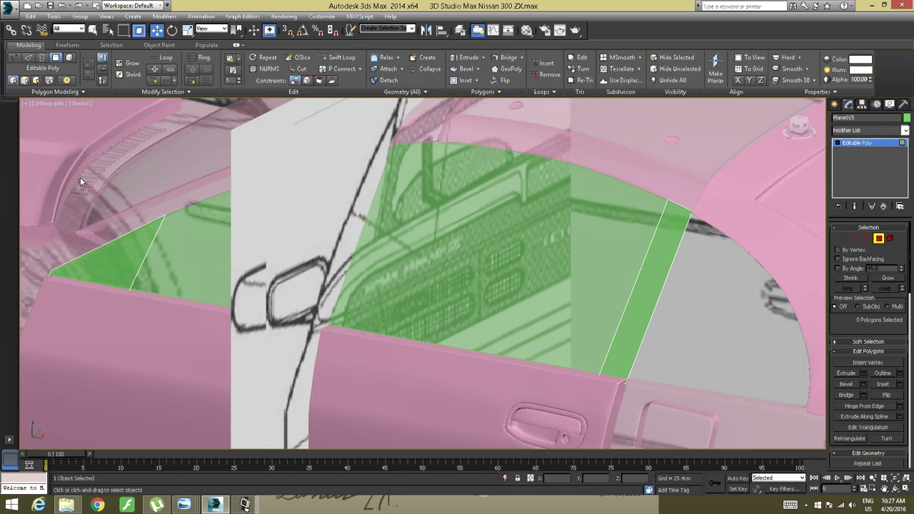
{"action": "left_click", "coordinate": [853, 144]}
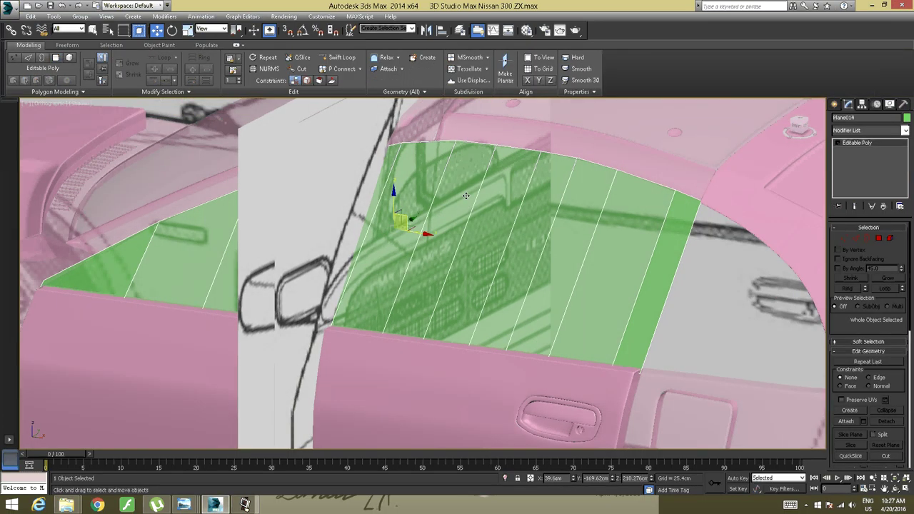
Clear the polygon selection on the original window plane Plane014 and return to object level
{"action": "middle_click_drag", "start_coordinate": [466, 196], "coordinate": [470, 196], "text": "alt"}
{"action": "left_click", "coordinate": [879, 238]}
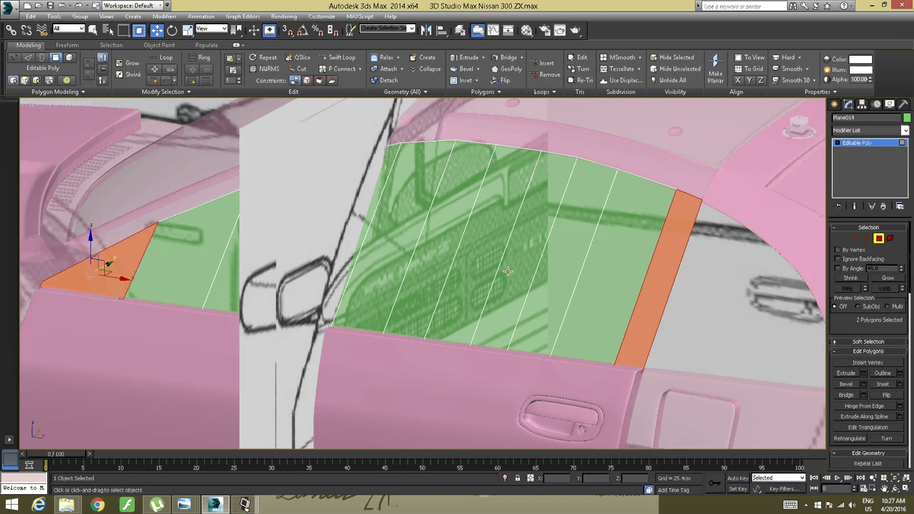
{"action": "key", "text": "ctrl+d"}
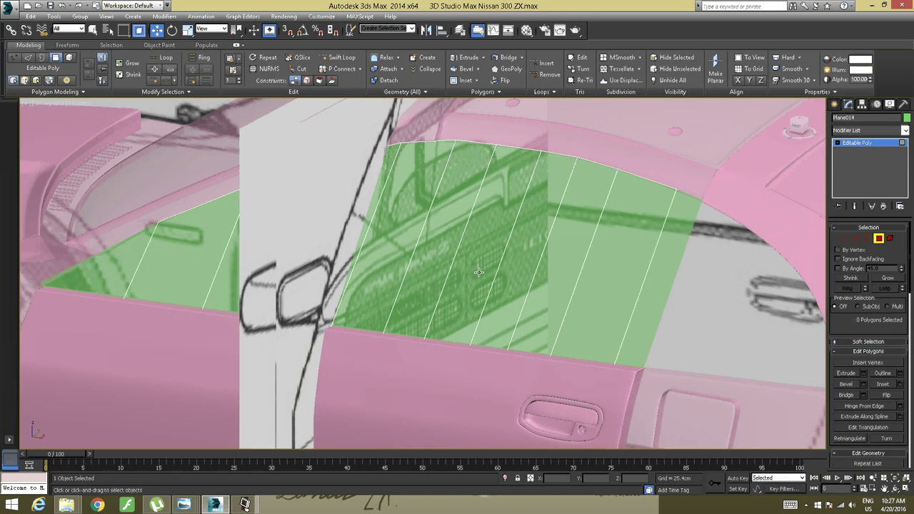
{"action": "left_click", "coordinate": [859, 143]}
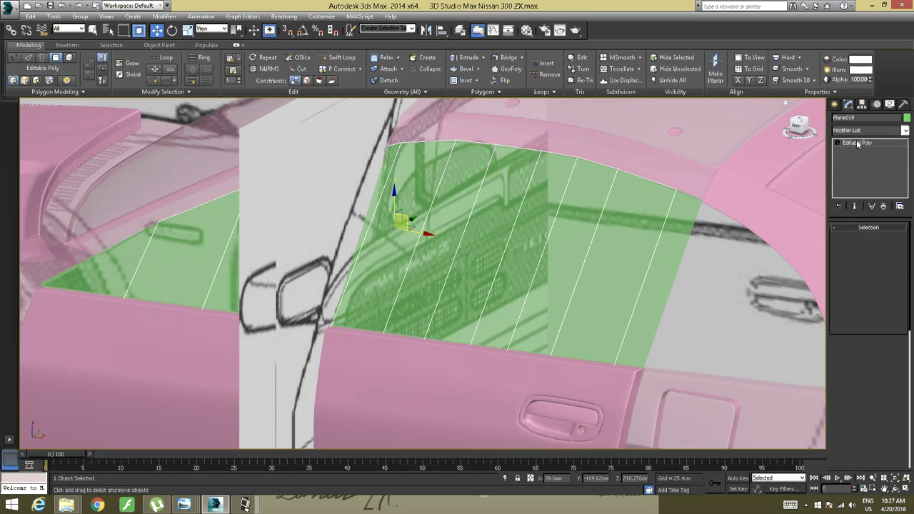
Select both elements of the cloned window trim Plane015, the narrow rear strip and the front triangle
{"action": "middle_click_drag", "start_coordinate": [557, 230], "coordinate": [553, 270], "text": "alt"}
{"action": "left_click", "coordinate": [623, 282]}
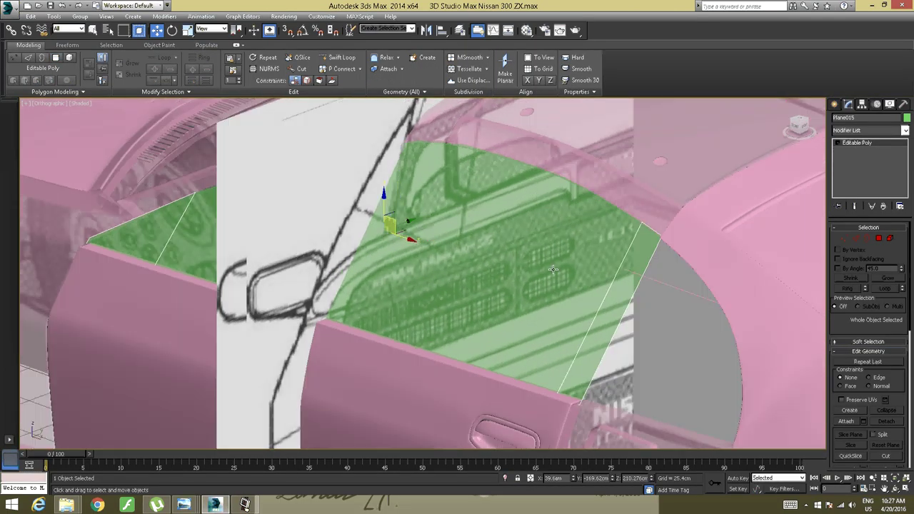
{"action": "left_click", "coordinate": [891, 238]}
{"action": "left_click", "coordinate": [627, 331]}
{"action": "middle_click_drag", "start_coordinate": [627, 331], "coordinate": [602, 275], "text": "alt"}
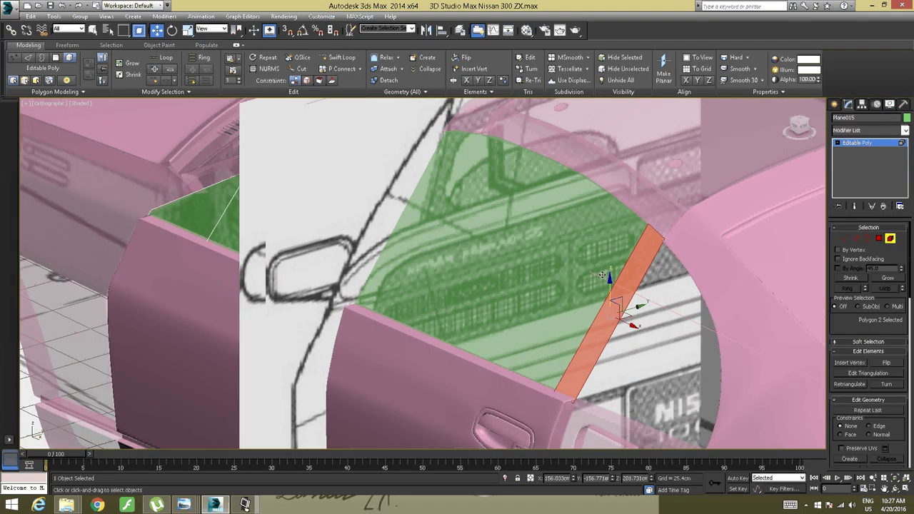
{"action": "left_click", "coordinate": [205, 212], "text": "ctrl"}
{"action": "middle_click_drag", "start_coordinate": [408, 270], "coordinate": [400, 206], "text": "alt"}
{"action": "scroll", "coordinate": [407, 247], "scroll_direction": "up", "scroll_amount": 2}
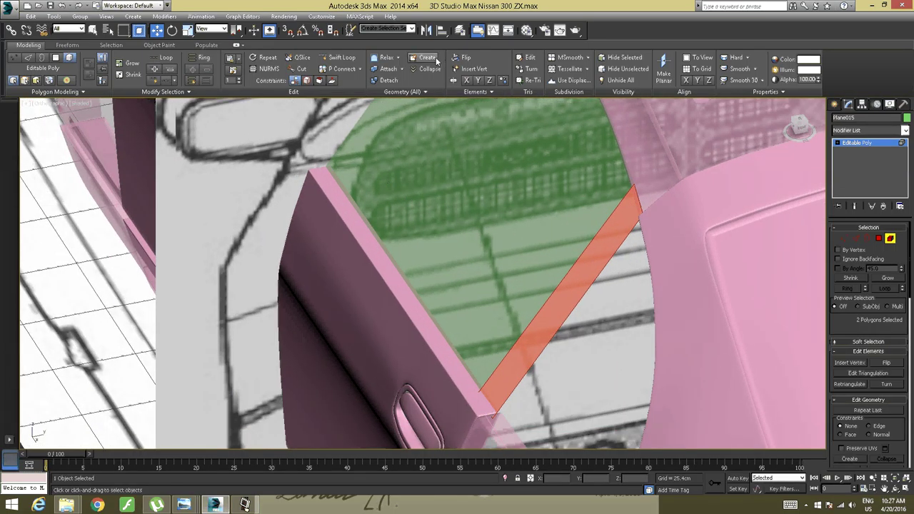
Extrude the two selected trim polygons with a height of 0 cm
{"action": "left_click", "coordinate": [55, 58]}
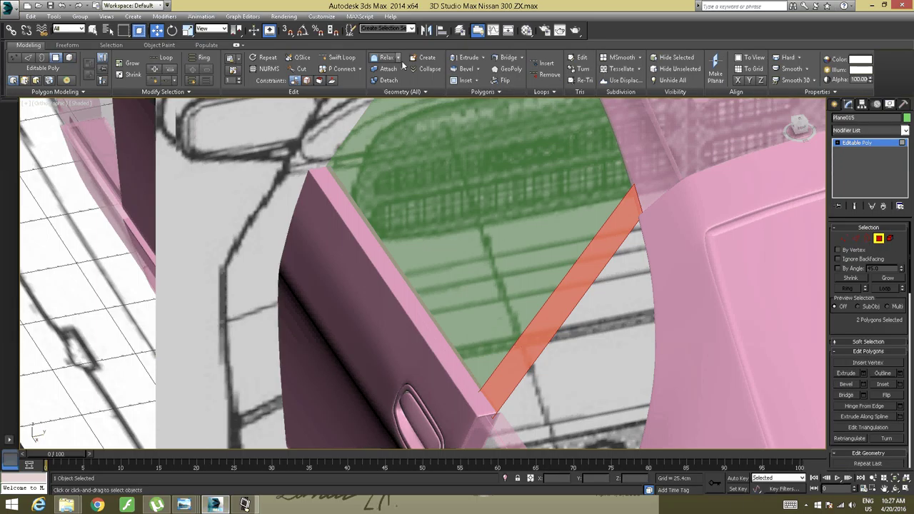
{"action": "left_click", "coordinate": [485, 58]}
{"action": "left_click", "coordinate": [467, 72]}
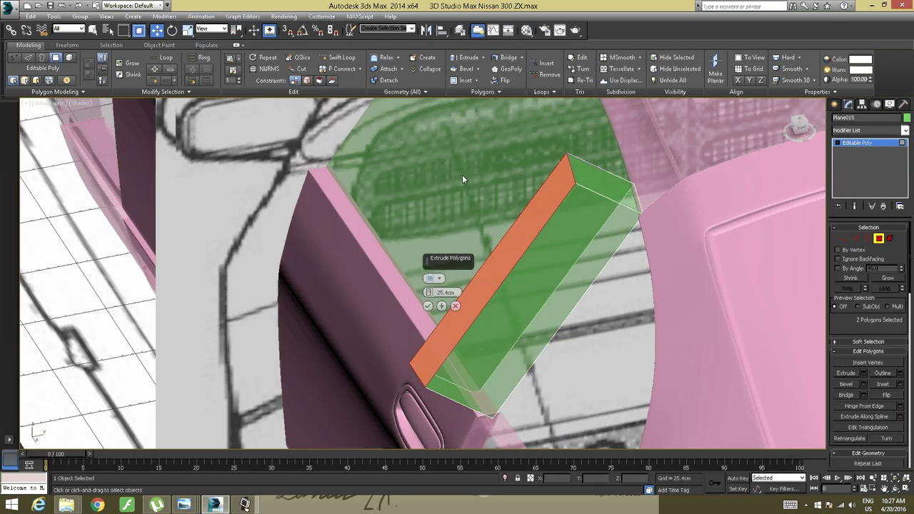
{"action": "middle_click_drag", "start_coordinate": [463, 176], "coordinate": [459, 248], "text": "alt"}
{"action": "left_click_drag", "start_coordinate": [456, 293], "coordinate": [415, 294]}
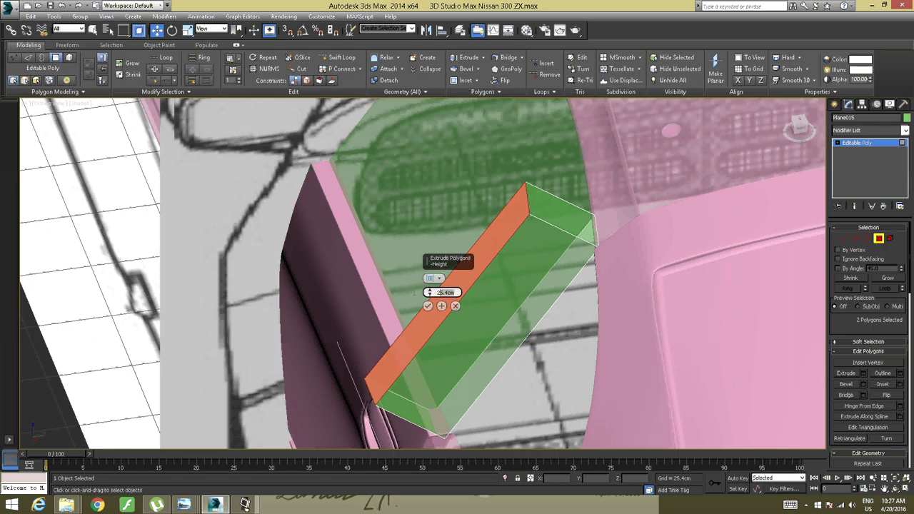
{"action": "type", "text": "0"}
{"action": "key", "text": "Return"}
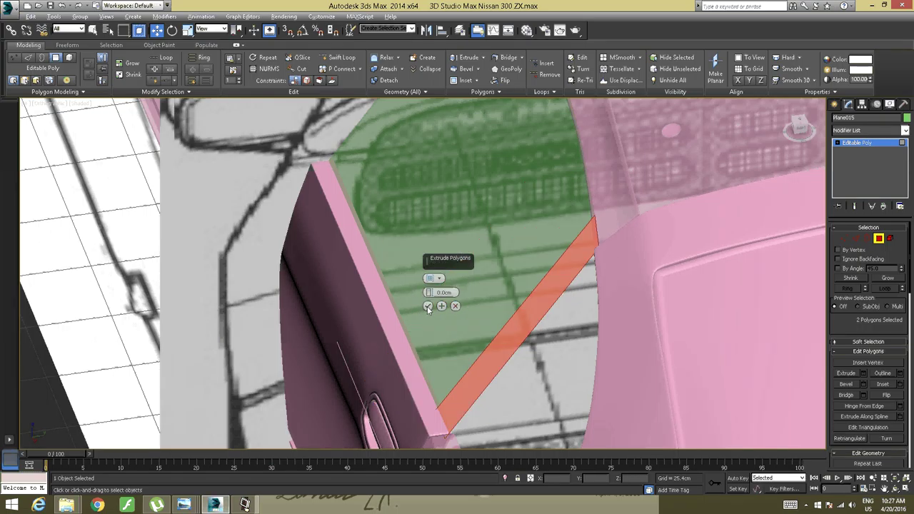
{"action": "left_click", "coordinate": [427, 306]}
Move the extruded trim polygons slightly outward along the Y axis to give the pieces thickness
{"action": "scroll", "coordinate": [406, 295], "scroll_direction": "up", "scroll_amount": 4}
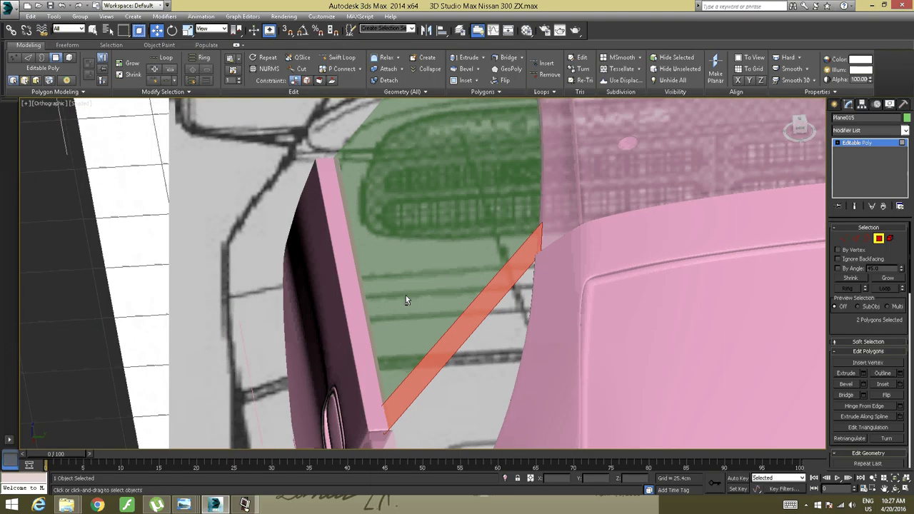
{"action": "middle_click_drag", "start_coordinate": [412, 315], "coordinate": [368, 364], "text": "alt"}
{"action": "scroll", "coordinate": [414, 267], "scroll_direction": "up", "scroll_amount": 2}
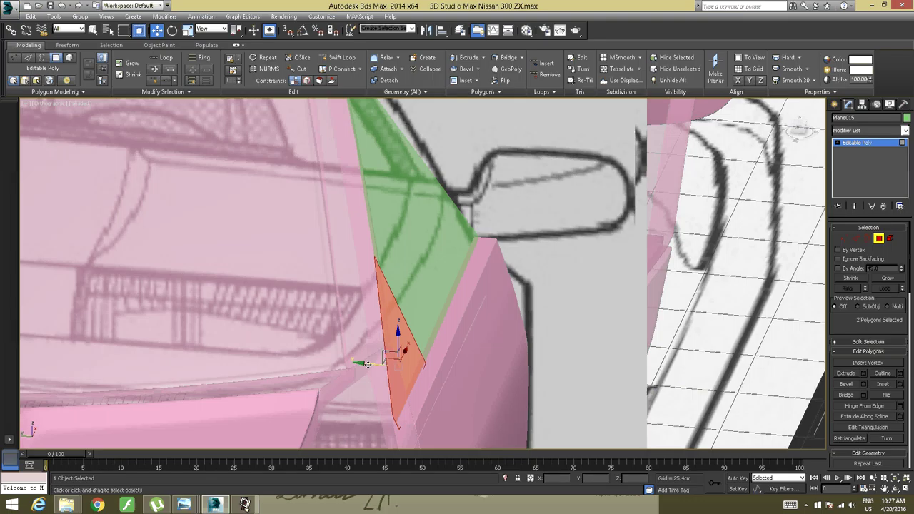
{"action": "left_click_drag", "start_coordinate": [367, 363], "coordinate": [378, 364]}
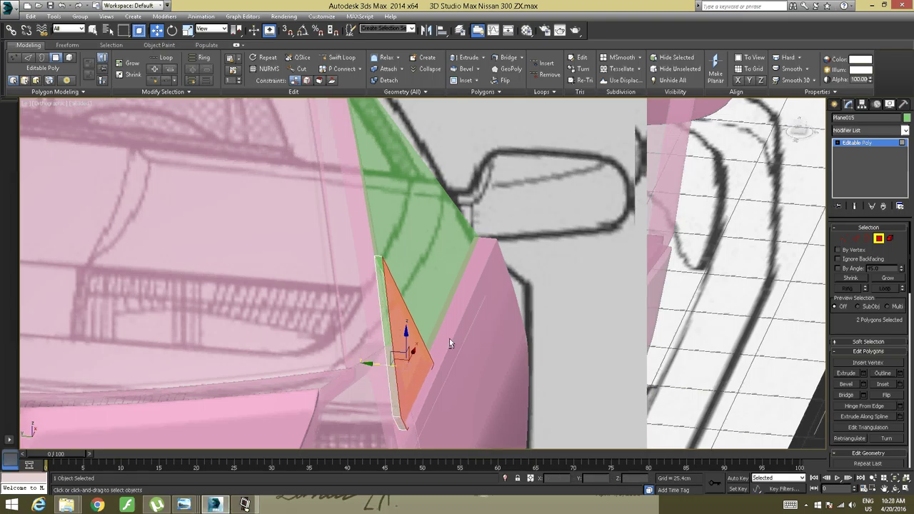
{"action": "middle_click_drag", "start_coordinate": [450, 339], "coordinate": [467, 320], "text": "alt"}
{"action": "left_click_drag", "start_coordinate": [350, 140], "coordinate": [354, 139]}
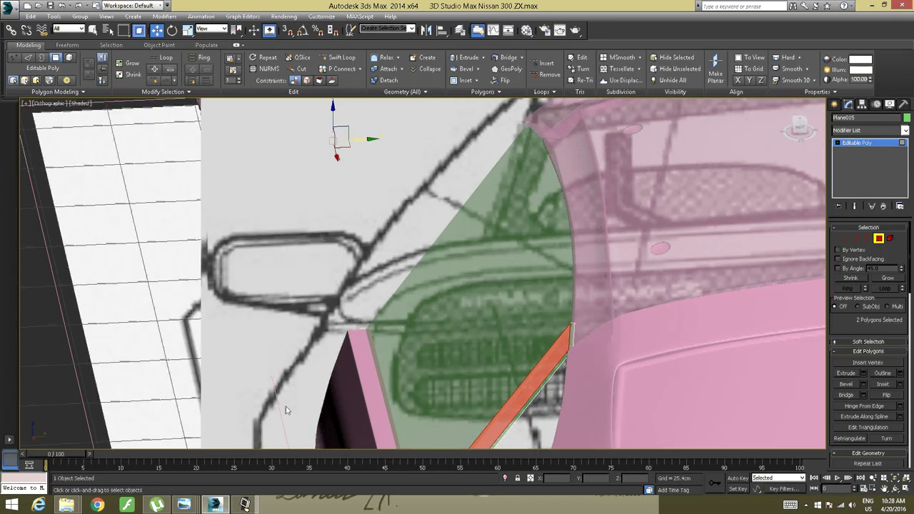
Examine the pillar trim beside the door window in the rear three-quarter reference photo, and compare it with the model in 3ds Max
{"action": "left_click", "coordinate": [190, 504]}
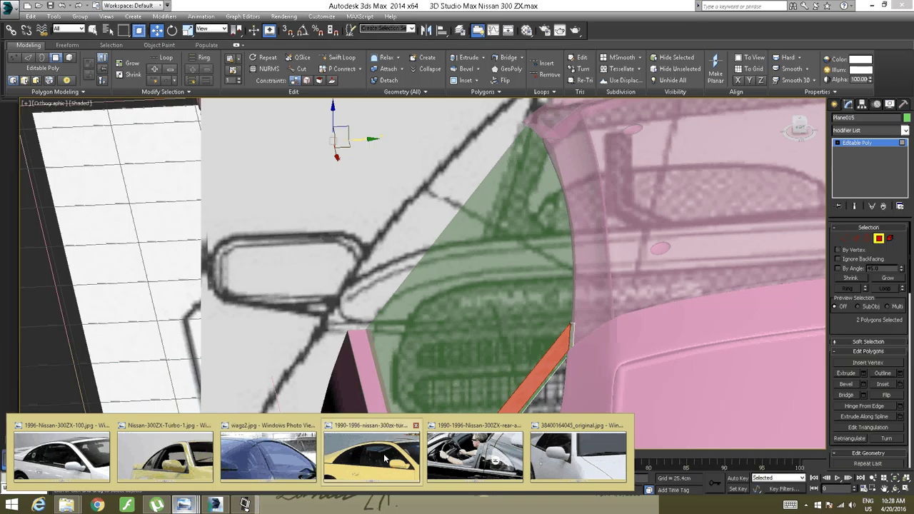
{"action": "left_click", "coordinate": [477, 450]}
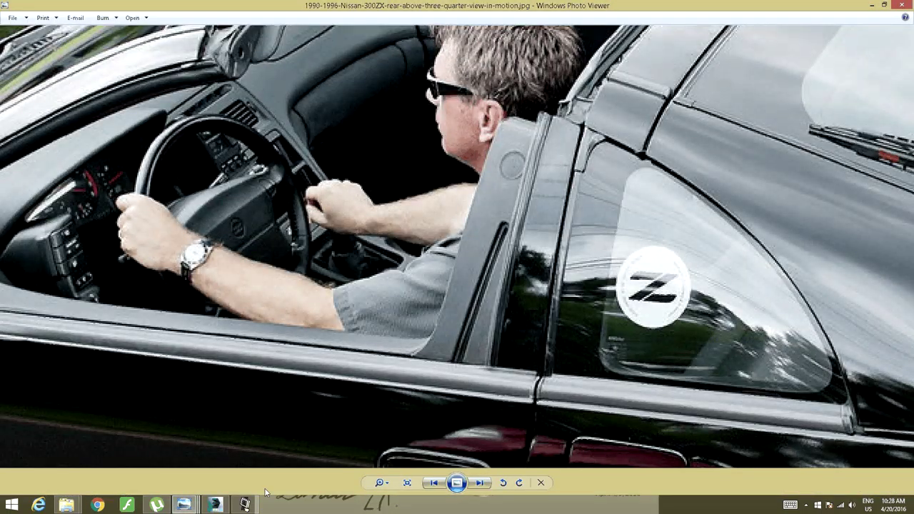
{"action": "left_click", "coordinate": [215, 504]}
{"action": "middle_click_drag", "start_coordinate": [431, 307], "coordinate": [301, 285], "text": "alt"}
{"action": "scroll", "coordinate": [308, 271], "scroll_direction": "up", "scroll_amount": 2}
{"action": "scroll", "coordinate": [301, 285], "scroll_direction": "down", "scroll_amount": 3}
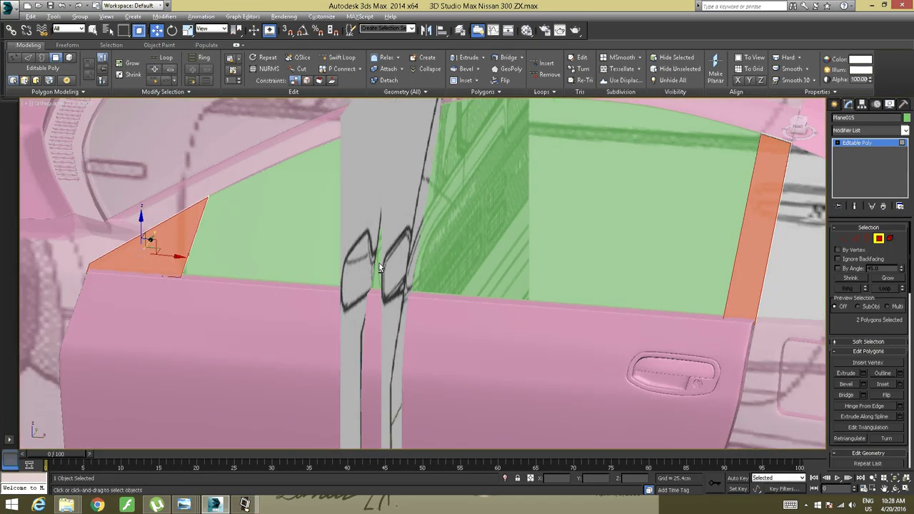
{"action": "middle_click_drag", "start_coordinate": [458, 250], "coordinate": [291, 283]}
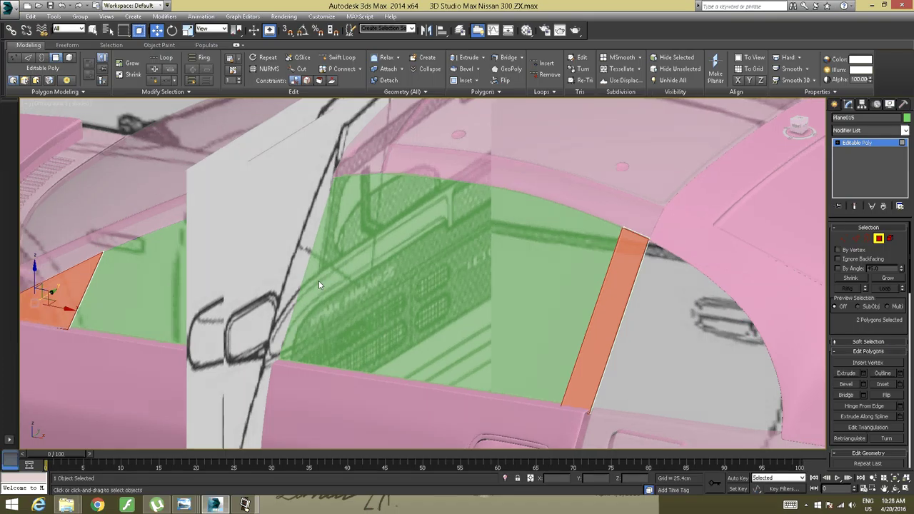
Isolate the trim pieces from the rest of the car and clear their polygon selection
{"action": "right_click", "coordinate": [377, 254]}
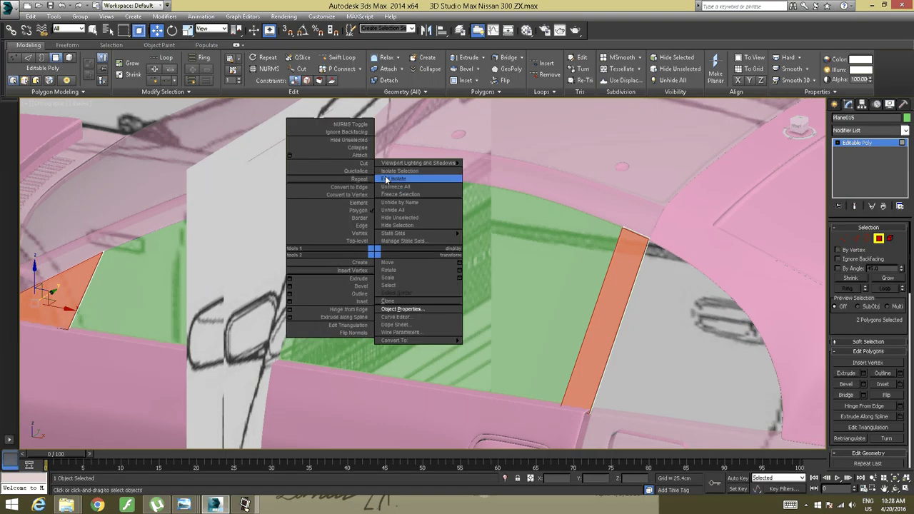
{"action": "left_click", "coordinate": [385, 178]}
{"action": "middle_click_drag", "start_coordinate": [437, 219], "coordinate": [440, 281], "text": "alt"}
{"action": "scroll", "coordinate": [308, 236], "scroll_direction": "up", "scroll_amount": 3}
{"action": "left_click", "coordinate": [212, 260]}
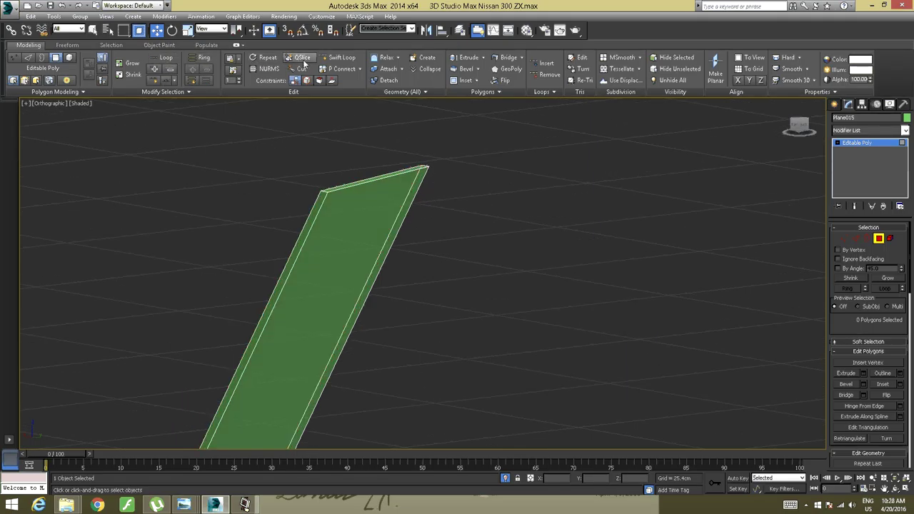
Select the open borders on the back of both the rear strip and the front triangle
{"action": "left_click", "coordinate": [42, 59]}
{"action": "left_click", "coordinate": [371, 179]}
{"action": "scroll", "coordinate": [467, 191], "scroll_direction": "down", "scroll_amount": 4}
{"action": "middle_click_drag", "start_coordinate": [610, 215], "coordinate": [153, 195]}
{"action": "scroll", "coordinate": [452, 235], "scroll_direction": "up", "scroll_amount": 3}
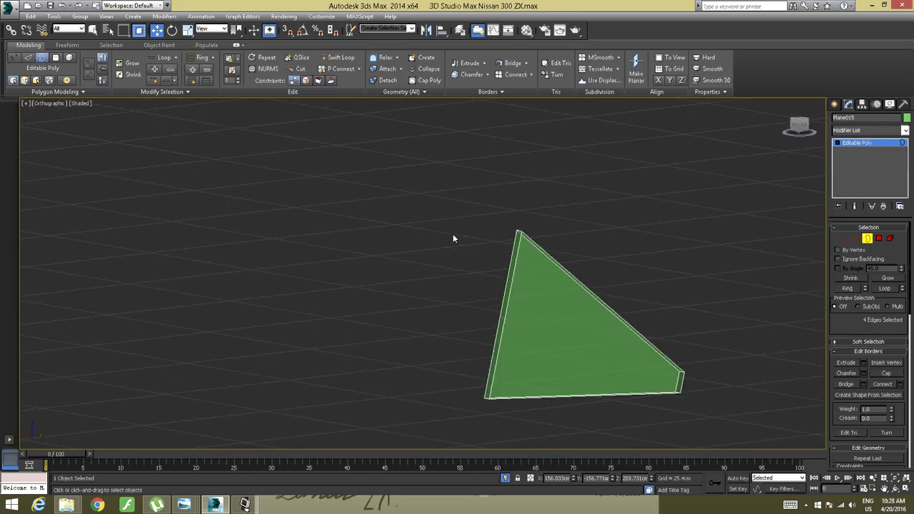
{"action": "left_click", "coordinate": [509, 284], "text": "ctrl"}
Shift the selected borders slightly along the Y axis to adjust the thickness of both trim pieces
{"action": "scroll", "coordinate": [286, 264], "scroll_direction": "down", "scroll_amount": 5}
{"action": "middle_click_drag", "start_coordinate": [285, 263], "coordinate": [374, 217], "text": "alt"}
{"action": "scroll", "coordinate": [329, 239], "scroll_direction": "up", "scroll_amount": 4}
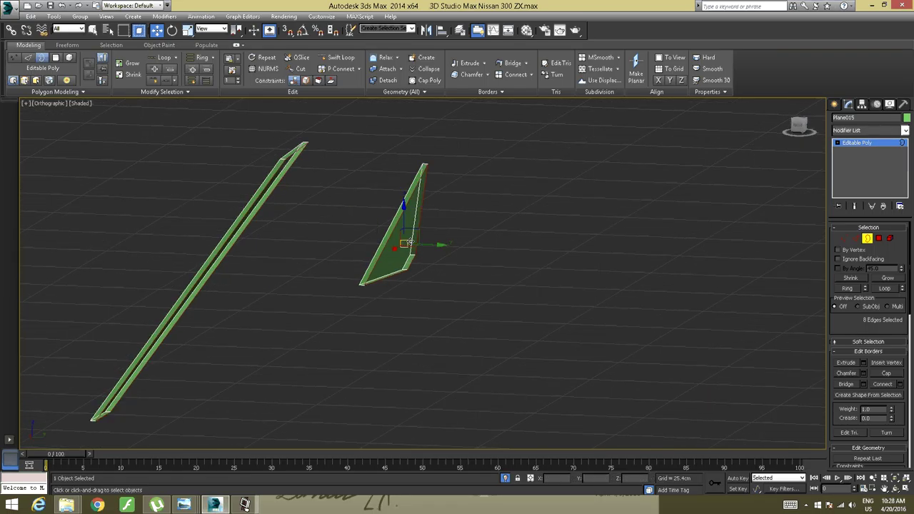
{"action": "left_click_drag", "start_coordinate": [431, 246], "coordinate": [436, 244]}
{"action": "middle_click_drag", "start_coordinate": [170, 233], "coordinate": [435, 227], "text": "alt"}
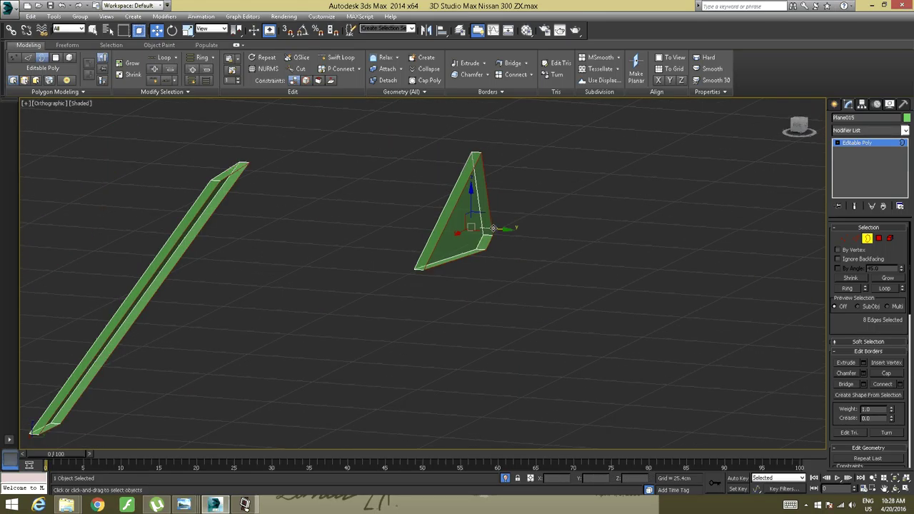
{"action": "left_click_drag", "start_coordinate": [493, 229], "coordinate": [494, 229]}
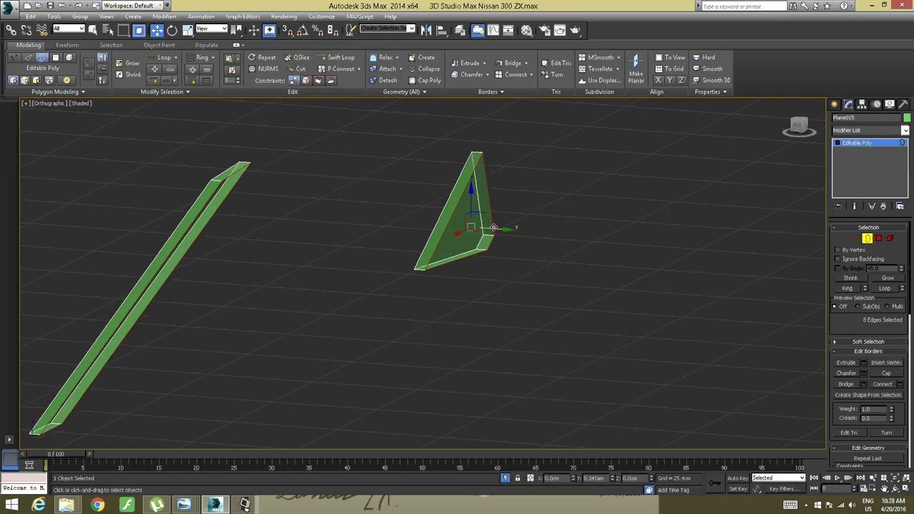
Cap the open borders of both trim pieces and clear the border selection
{"action": "left_click", "coordinate": [428, 83]}
{"action": "middle_click_drag", "start_coordinate": [395, 184], "coordinate": [253, 240], "text": "alt"}
{"action": "middle_click_drag", "start_coordinate": [118, 259], "coordinate": [326, 250]}
{"action": "scroll", "coordinate": [481, 188], "scroll_direction": "up", "scroll_amount": 4}
{"action": "middle_click_drag", "start_coordinate": [481, 188], "coordinate": [429, 203]}
{"action": "left_click", "coordinate": [249, 230]}
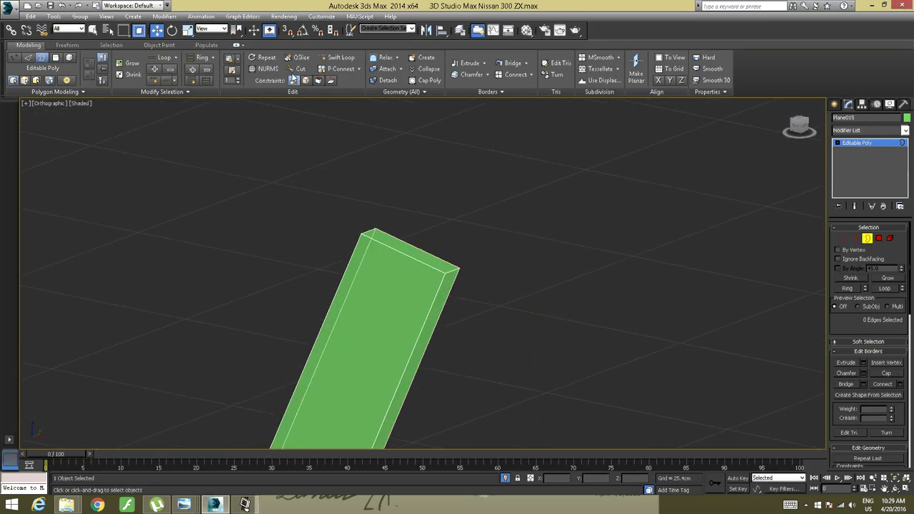
Add Swift Loop edge loops across the rear strip, one near its upper end and one near its lower end
{"action": "left_click", "coordinate": [336, 57]}
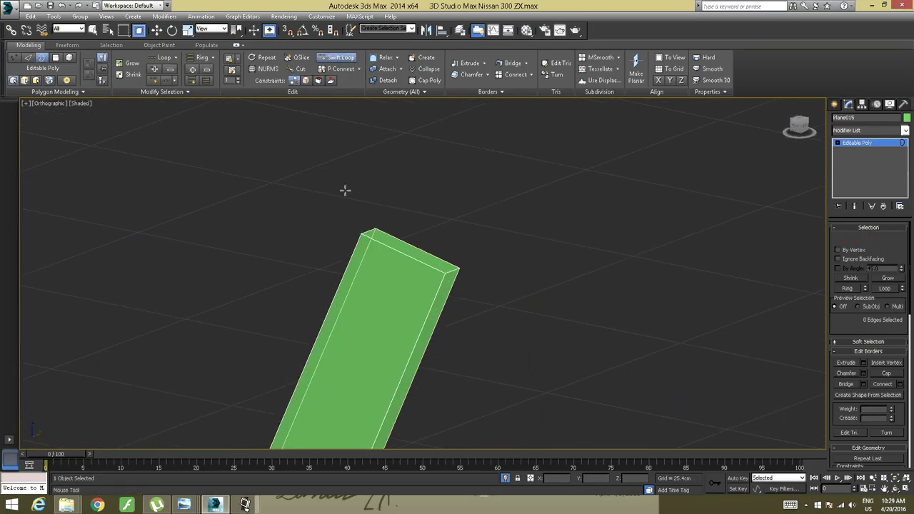
{"action": "left_click", "coordinate": [360, 240]}
{"action": "middle_click_drag", "start_coordinate": [377, 325], "coordinate": [402, 157]}
{"action": "scroll", "coordinate": [427, 158], "scroll_direction": "up", "scroll_amount": 2}
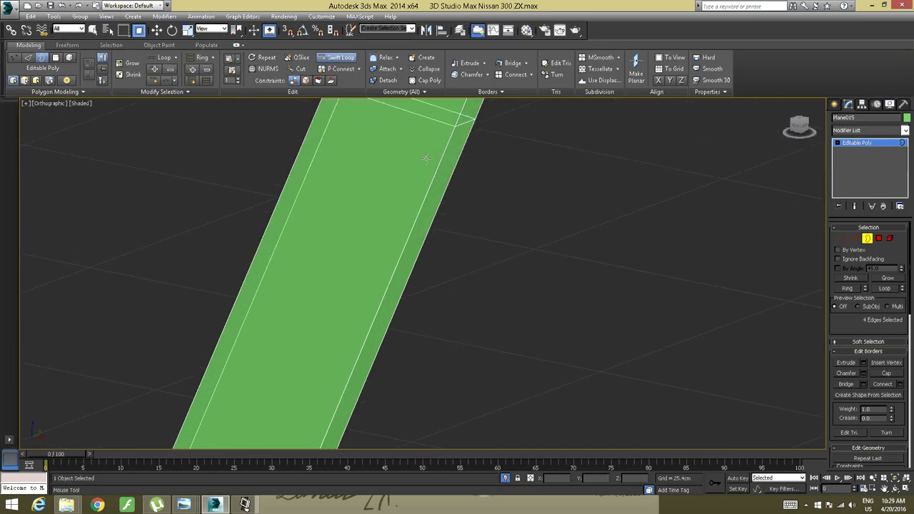
{"action": "middle_click_drag", "start_coordinate": [356, 334], "coordinate": [472, 77]}
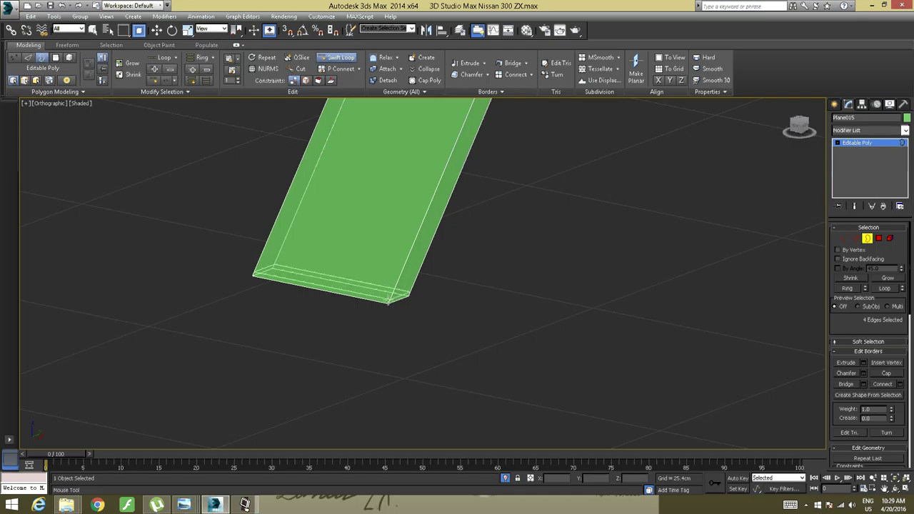
{"action": "left_click", "coordinate": [390, 300]}
Add supporting edge loops close to both long edges of the rear strip, redoing the misplaced one
{"action": "middle_click_drag", "start_coordinate": [381, 239], "coordinate": [424, 239], "text": "alt"}
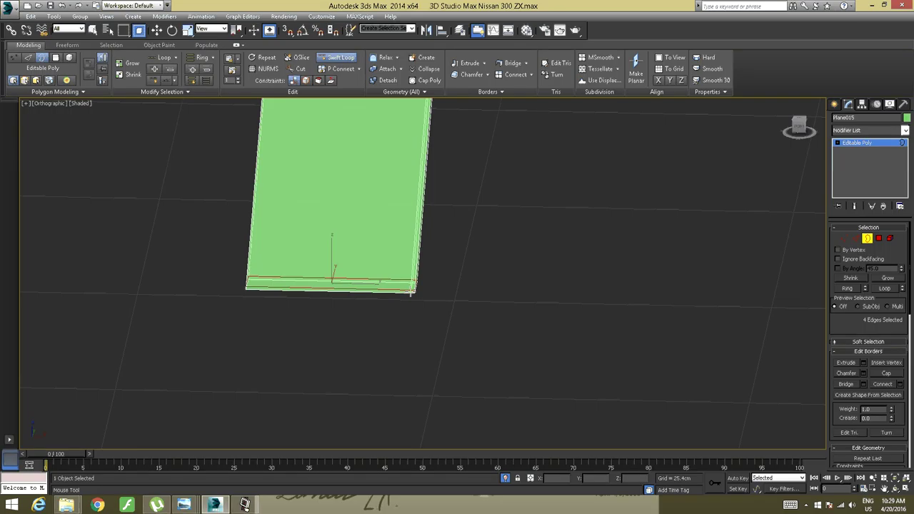
{"action": "left_click", "coordinate": [410, 293]}
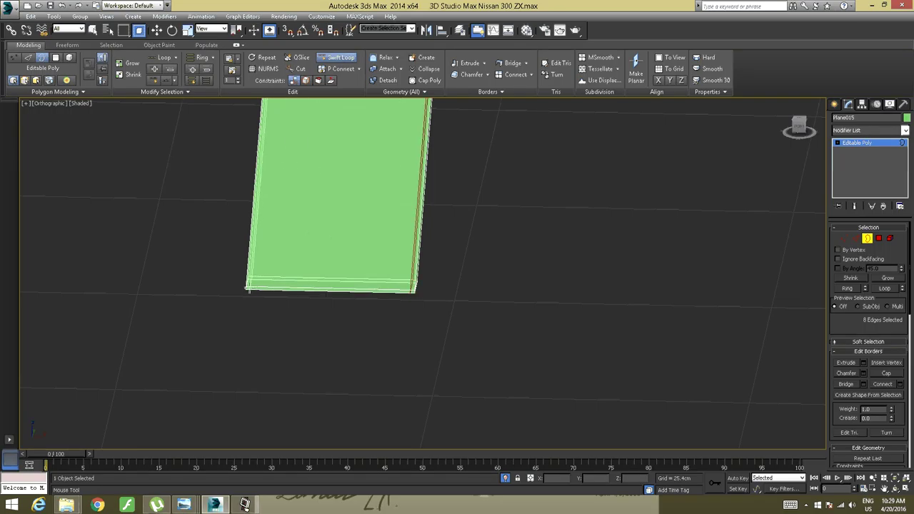
{"action": "left_click", "coordinate": [251, 290]}
{"action": "middle_click_drag", "start_coordinate": [320, 215], "coordinate": [321, 247]}
{"action": "key", "text": "ctrl+z"}
{"action": "middle_click_drag", "start_coordinate": [300, 284], "coordinate": [381, 270]}
{"action": "scroll", "coordinate": [335, 303], "scroll_direction": "up", "scroll_amount": 5}
{"action": "left_click", "coordinate": [322, 304]}
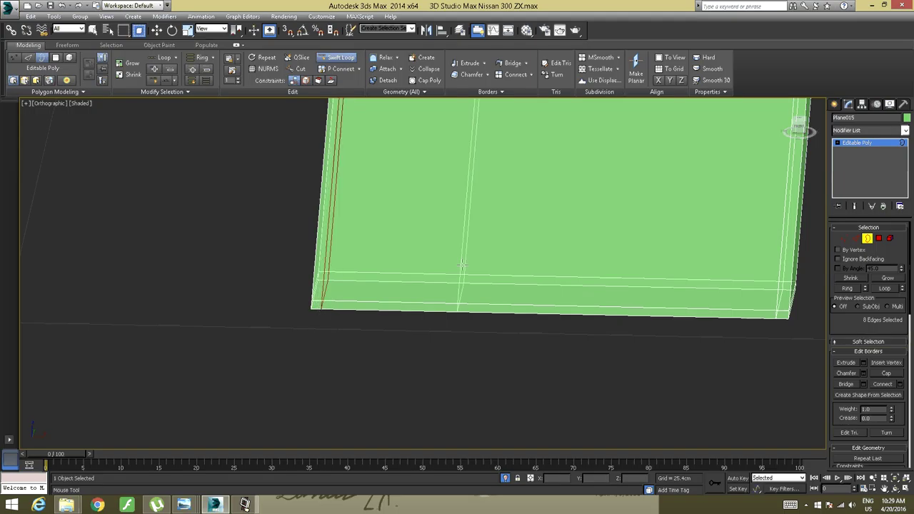
Add an edge loop around the thickness of the rear strip, close to one of its faces
{"action": "scroll", "coordinate": [465, 260], "scroll_direction": "down", "scroll_amount": 4}
{"action": "scroll", "coordinate": [465, 260], "scroll_direction": "down", "scroll_amount": 3}
{"action": "middle_click_drag", "start_coordinate": [478, 266], "coordinate": [495, 414], "text": "alt"}
{"action": "middle_click_drag", "start_coordinate": [508, 379], "coordinate": [495, 340], "text": "alt"}
{"action": "scroll", "coordinate": [609, 335], "scroll_direction": "up", "scroll_amount": 4}
{"action": "middle_click_drag", "start_coordinate": [610, 335], "coordinate": [583, 332]}
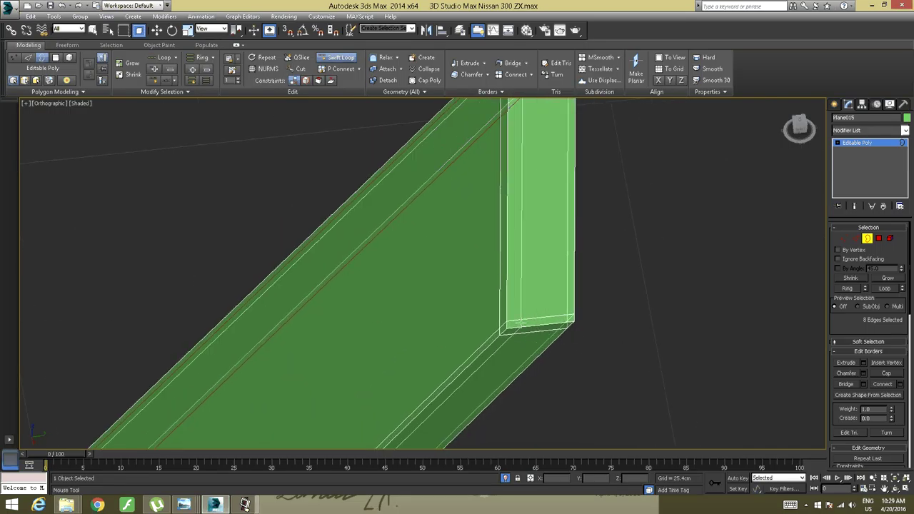
{"action": "left_click", "coordinate": [515, 324]}
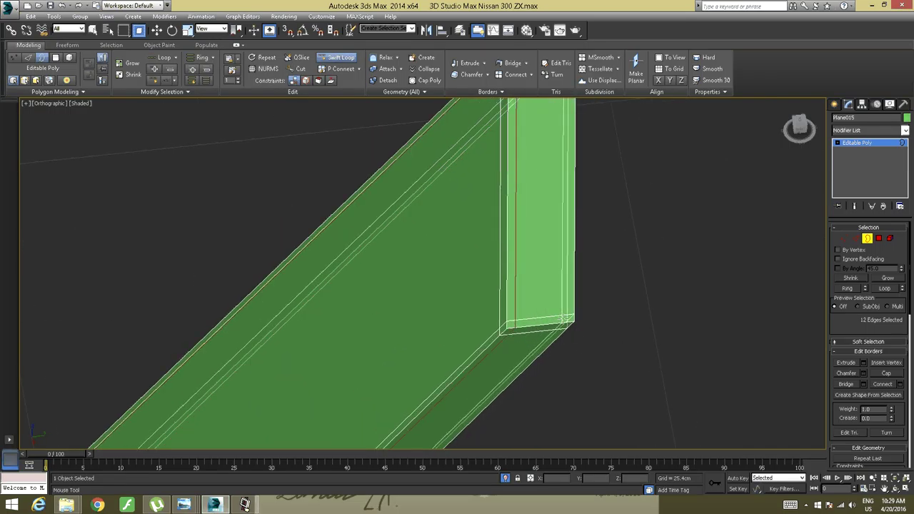
Add a Swift Loop edge loop across the front triangular piece, close to its long rear edge
{"action": "scroll", "coordinate": [546, 310], "scroll_direction": "down", "scroll_amount": 6}
{"action": "middle_click_drag", "start_coordinate": [450, 325], "coordinate": [513, 281], "text": "alt"}
{"action": "middle_click_drag", "start_coordinate": [355, 293], "coordinate": [578, 284]}
{"action": "middle_click_drag", "start_coordinate": [410, 308], "coordinate": [470, 283]}
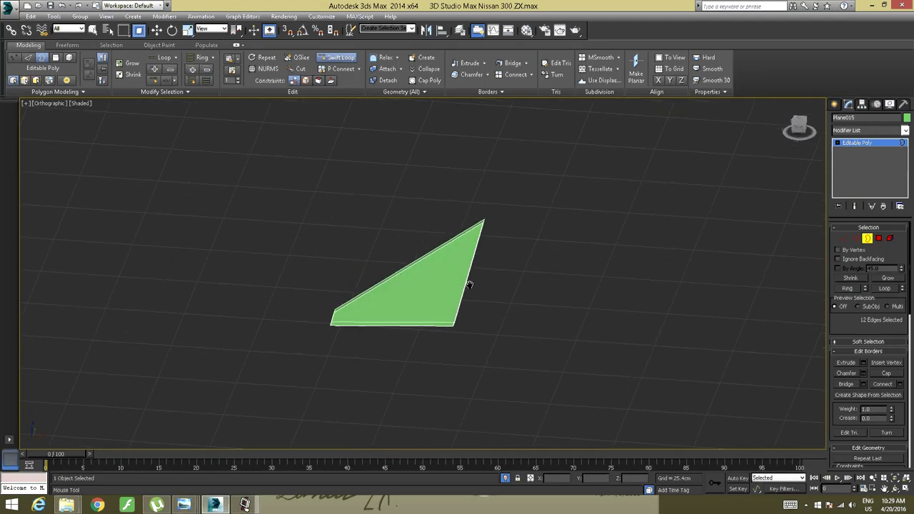
{"action": "scroll", "coordinate": [461, 280], "scroll_direction": "up", "scroll_amount": 6}
{"action": "scroll", "coordinate": [455, 276], "scroll_direction": "down", "scroll_amount": 5}
{"action": "middle_click_drag", "start_coordinate": [444, 317], "coordinate": [498, 247]}
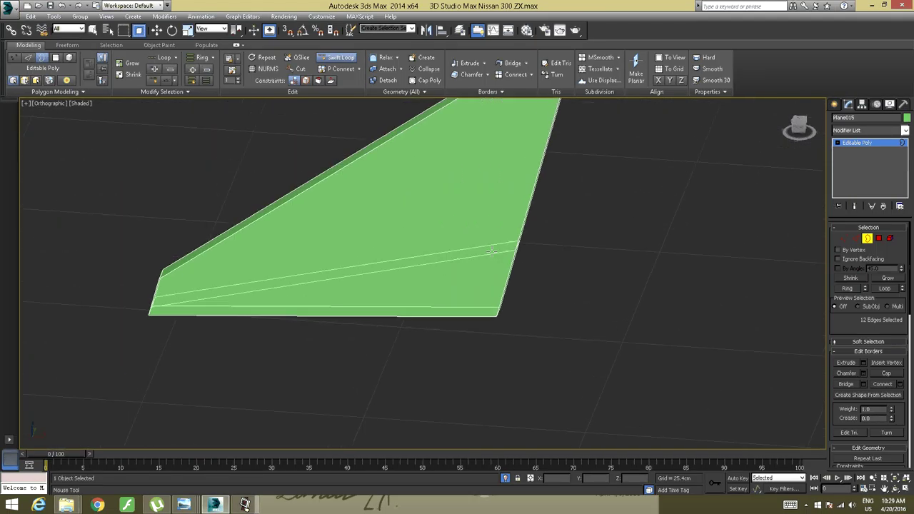
{"action": "scroll", "coordinate": [491, 259], "scroll_direction": "up", "scroll_amount": 5}
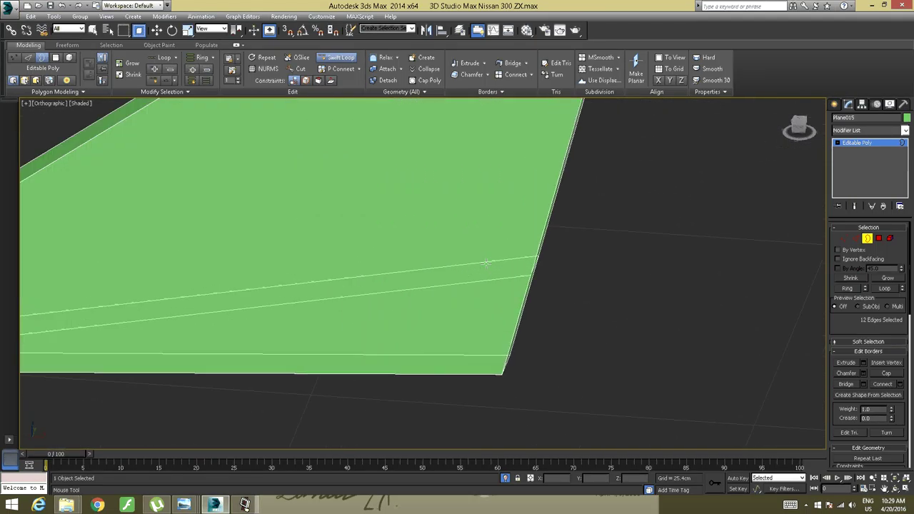
{"action": "left_click", "coordinate": [499, 370]}
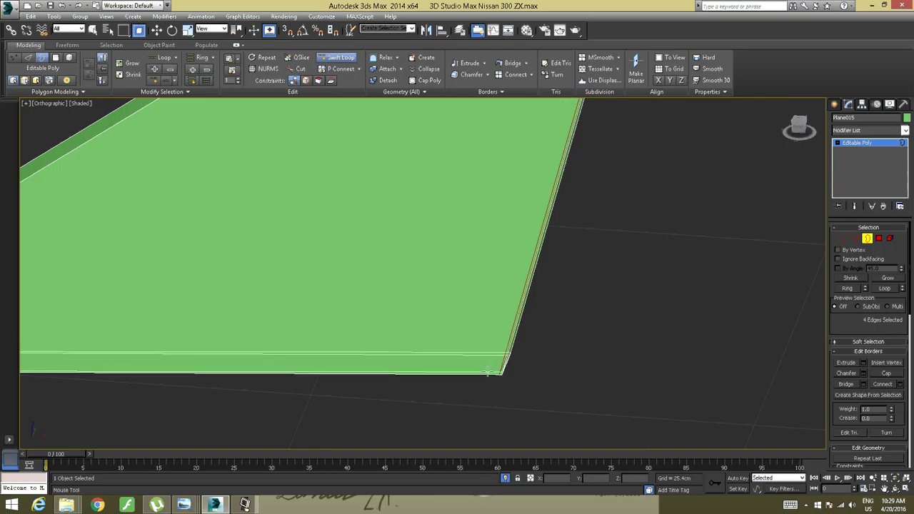
Add a Swift Loop edge loop on the triangular piece, close to its short front end
{"action": "middle_click_drag", "start_coordinate": [418, 351], "coordinate": [686, 347]}
{"action": "middle_click_drag", "start_coordinate": [438, 339], "coordinate": [779, 343]}
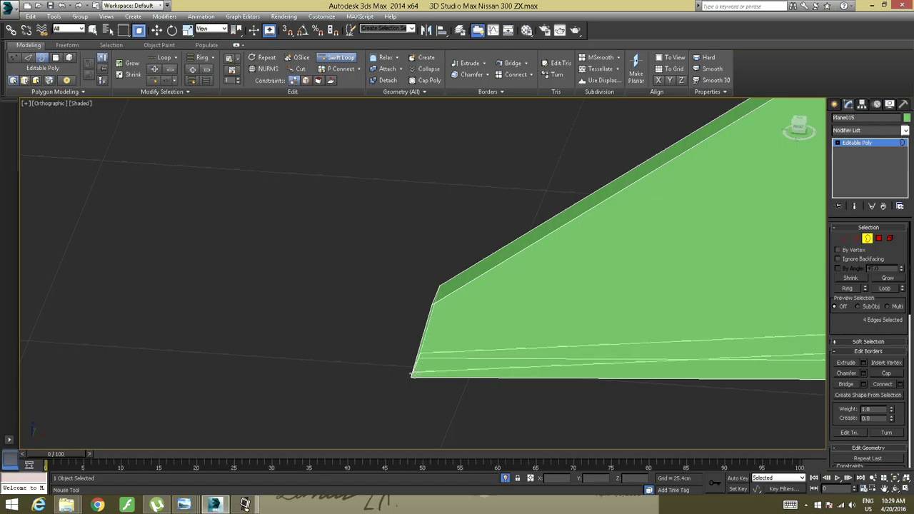
{"action": "left_click", "coordinate": [416, 377]}
{"action": "scroll", "coordinate": [526, 288], "scroll_direction": "down", "scroll_amount": 5}
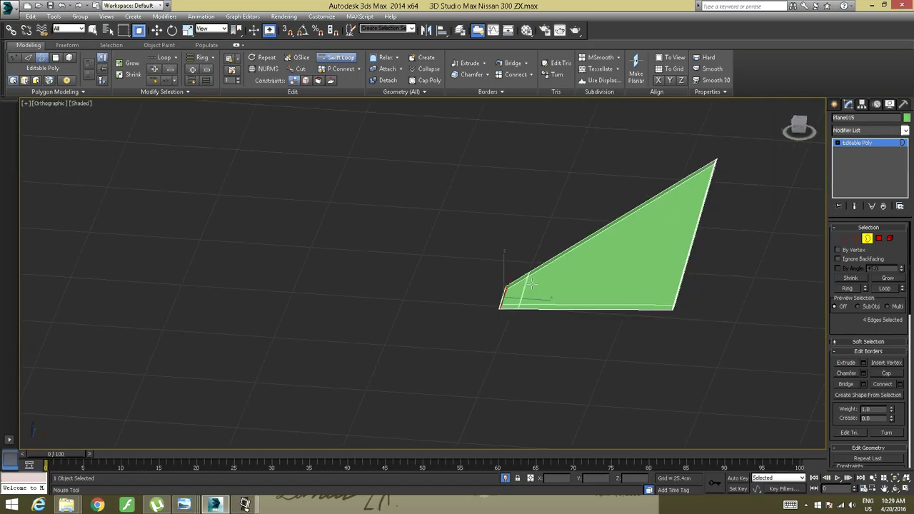
{"action": "middle_click_drag", "start_coordinate": [527, 287], "coordinate": [561, 280], "text": "alt"}
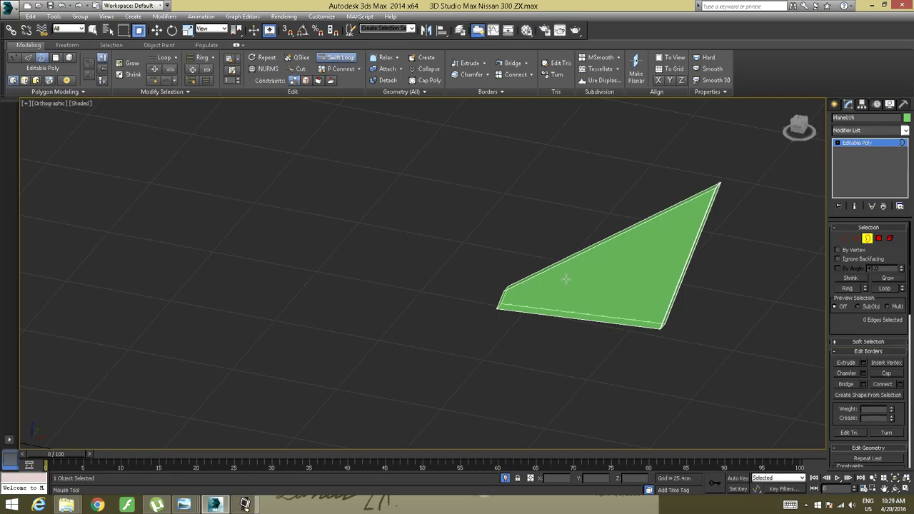
Leave Swift Loop and raise the trim object's visibility to opaque in its object properties
{"action": "scroll", "coordinate": [675, 253], "scroll_direction": "down", "scroll_amount": 5}
{"action": "middle_click_drag", "start_coordinate": [685, 255], "coordinate": [681, 241], "text": "alt"}
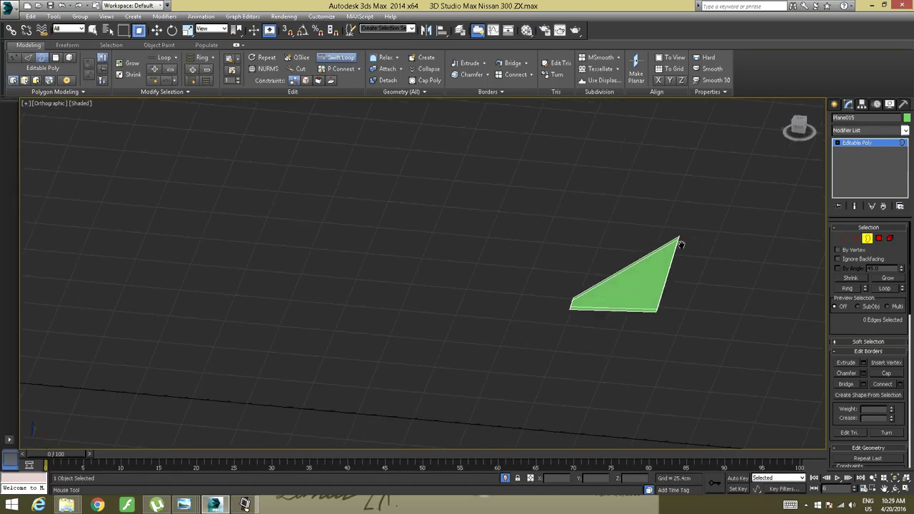
{"action": "middle_click_drag", "start_coordinate": [814, 228], "coordinate": [303, 210]}
{"action": "right_click", "coordinate": [503, 240]}
{"action": "middle_click_drag", "start_coordinate": [504, 238], "coordinate": [508, 225], "text": "alt"}
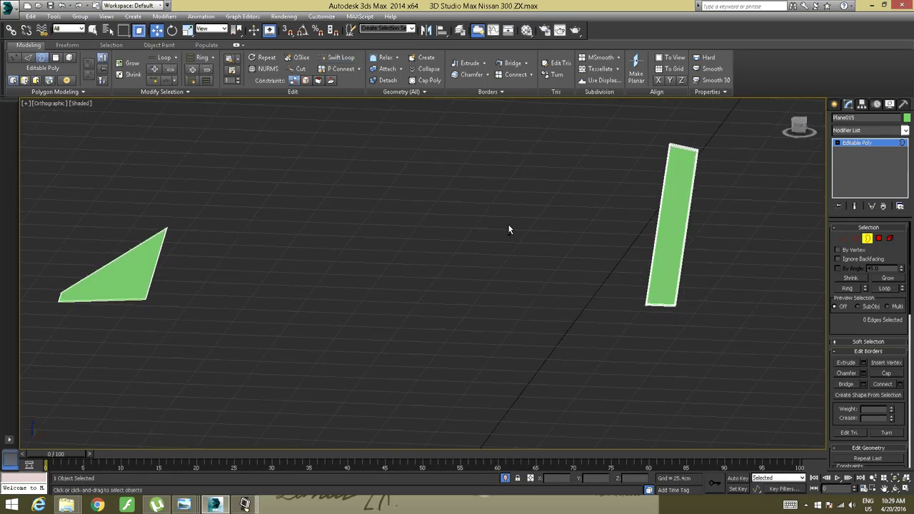
{"action": "right_click", "coordinate": [663, 252]}
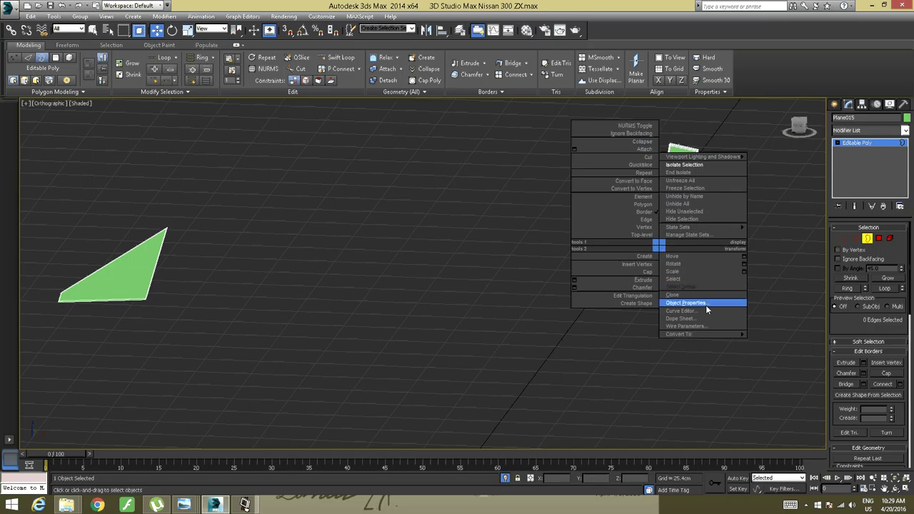
{"action": "left_click", "coordinate": [706, 303]}
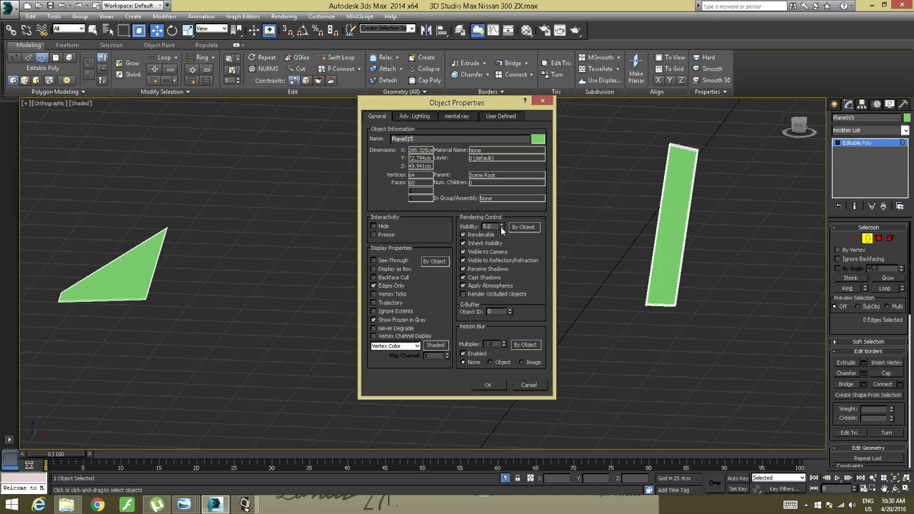
{"action": "left_click", "coordinate": [500, 225]}
{"action": "left_click", "coordinate": [487, 386]}
{"action": "middle_click_drag", "start_coordinate": [439, 230], "coordinate": [437, 280]}
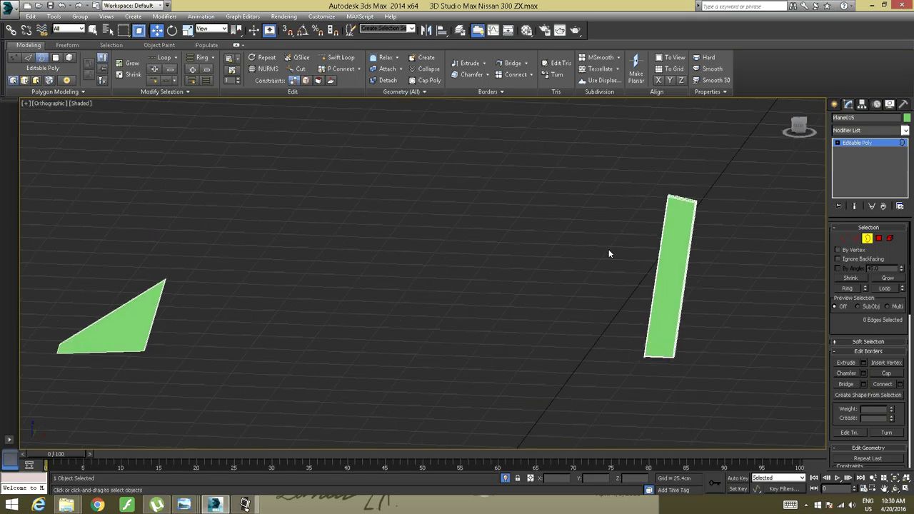
End isolation to bring back the rest of the car and leave the trim object's border editing
{"action": "right_click", "coordinate": [667, 235]}
{"action": "left_click", "coordinate": [677, 163]}
{"action": "middle_click_drag", "start_coordinate": [634, 214], "coordinate": [557, 277], "text": "alt"}
{"action": "scroll", "coordinate": [650, 271], "scroll_direction": "down", "scroll_amount": 4}
{"action": "scroll", "coordinate": [556, 277], "scroll_direction": "down", "scroll_amount": 8}
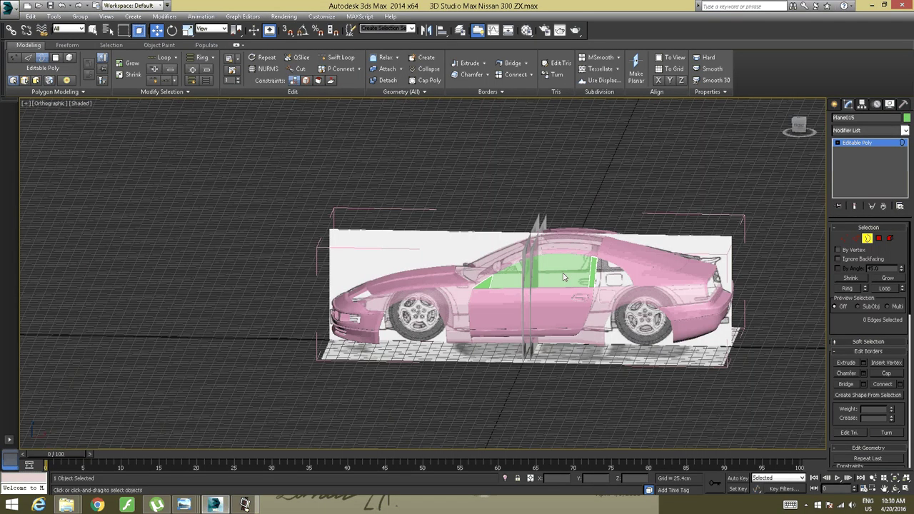
{"action": "middle_click_drag", "start_coordinate": [639, 290], "coordinate": [554, 296], "text": "alt"}
{"action": "scroll", "coordinate": [554, 295], "scroll_direction": "up", "scroll_amount": 6}
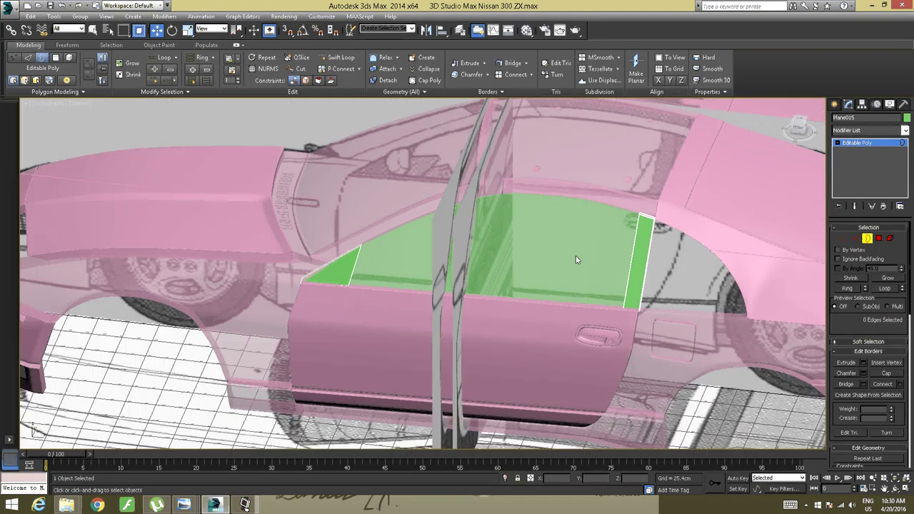
{"action": "middle_click_drag", "start_coordinate": [577, 260], "coordinate": [737, 211], "text": "alt"}
{"action": "left_click", "coordinate": [845, 142]}
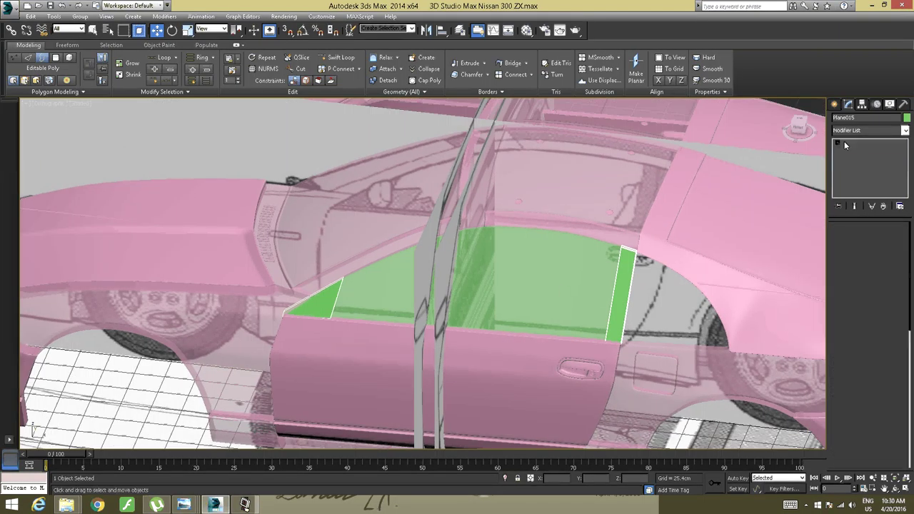
Select the front fender, roof and quarter panel, windshield and door glass together, undoing the mistaken extra pick
{"action": "left_click", "coordinate": [545, 256]}
{"action": "left_click", "coordinate": [551, 216]}
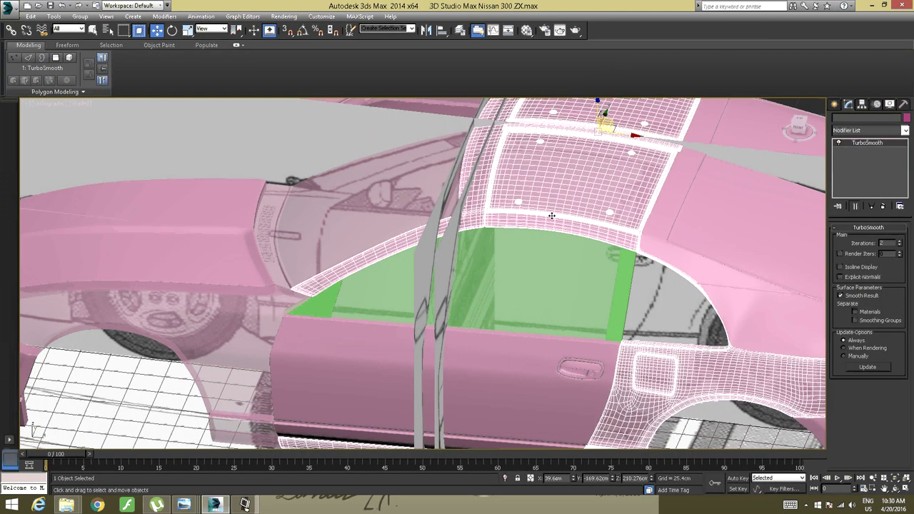
{"action": "left_click", "coordinate": [350, 225]}
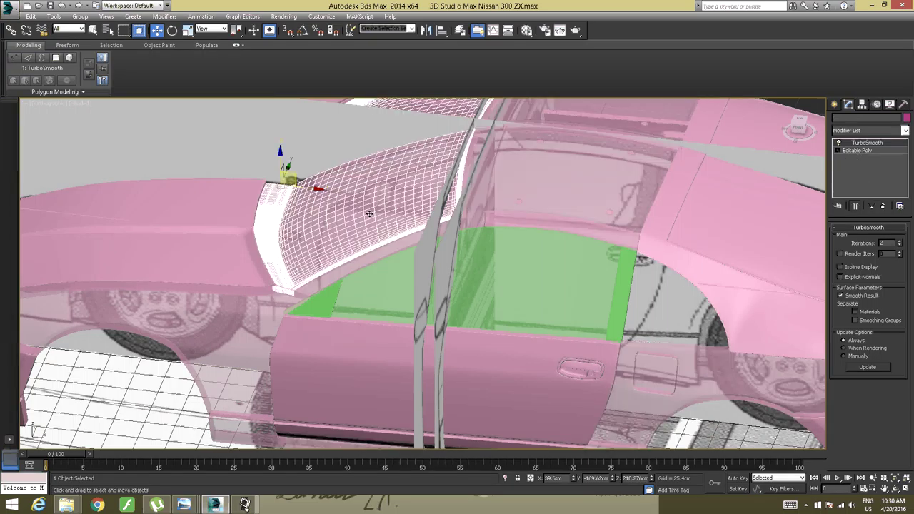
{"action": "left_click", "coordinate": [241, 341]}
{"action": "middle_click_drag", "start_coordinate": [325, 298], "coordinate": [349, 287], "text": "alt"}
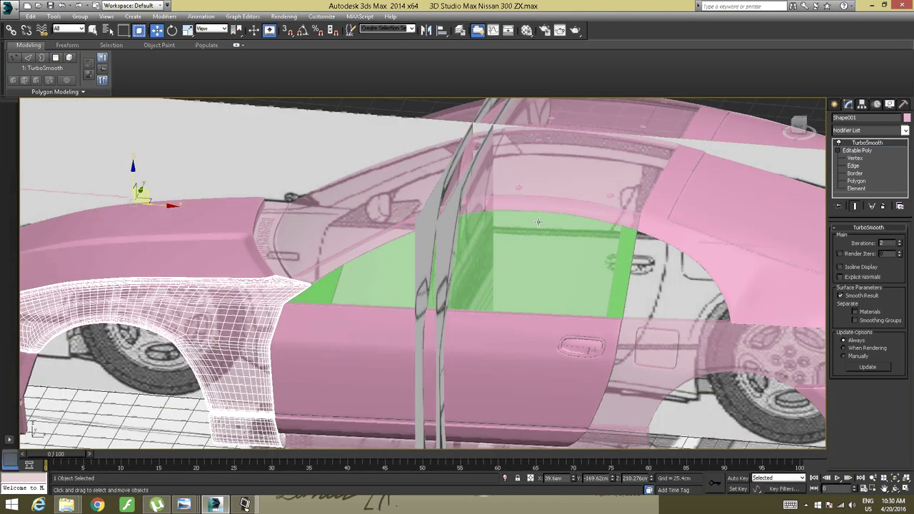
{"action": "left_click", "coordinate": [548, 205], "text": "ctrl"}
{"action": "left_click", "coordinate": [358, 220], "text": "ctrl"}
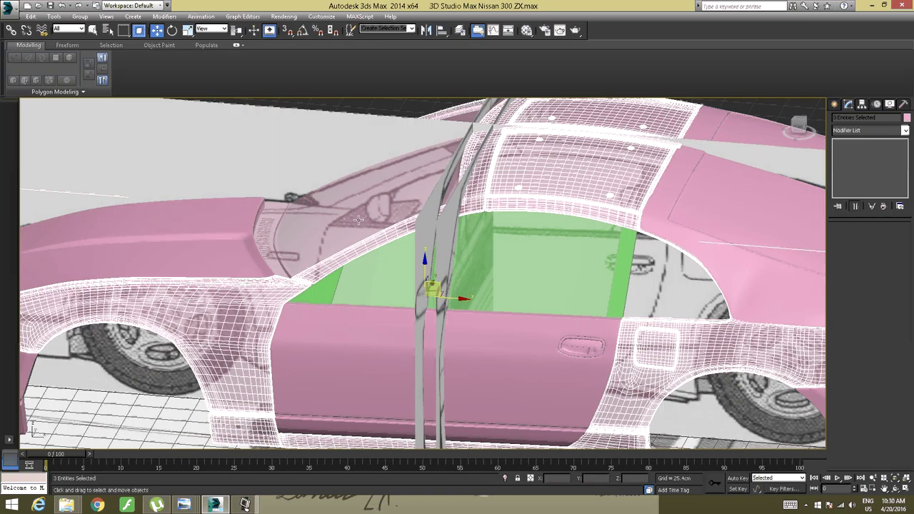
{"action": "key", "text": "ctrl+z"}
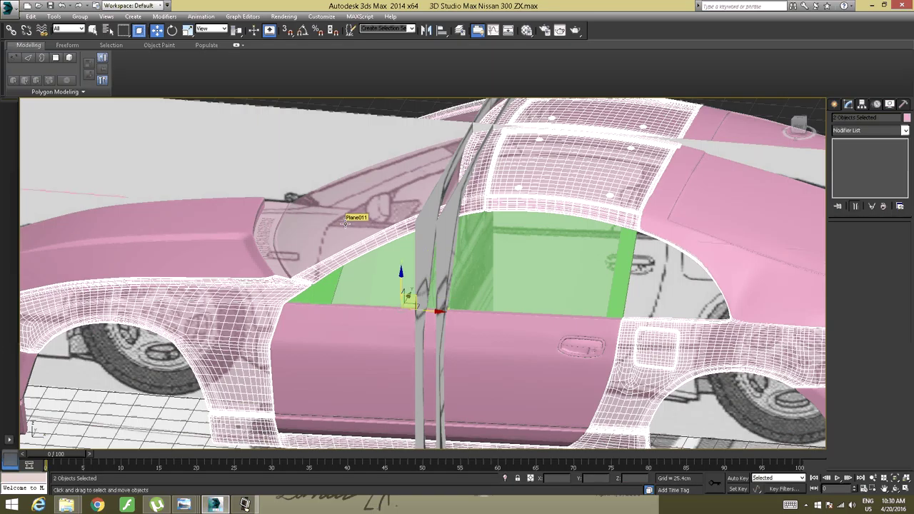
{"action": "left_click", "coordinate": [349, 232], "text": "ctrl"}
{"action": "left_click", "coordinate": [513, 273], "text": "ctrl"}
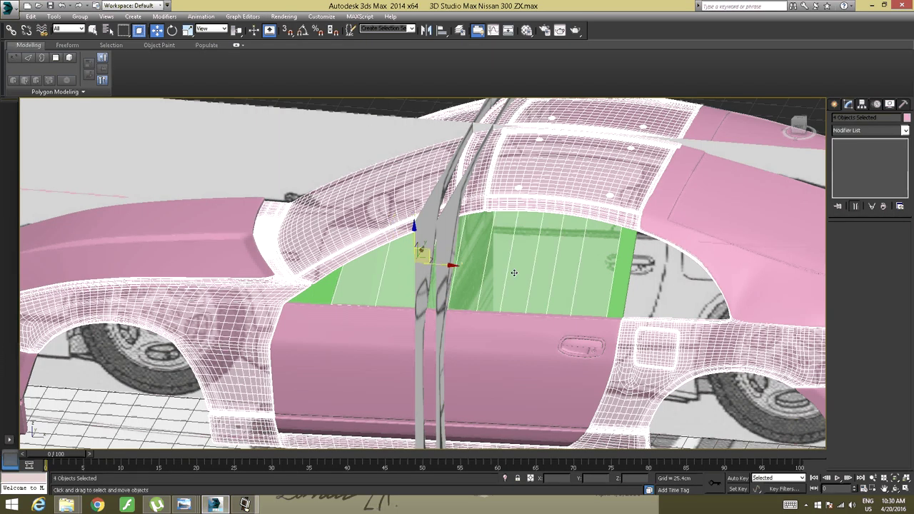
Set the rendering visibility of the four selected objects to 1.0 in their object properties
{"action": "middle_click_drag", "start_coordinate": [464, 275], "coordinate": [450, 268], "text": "alt"}
{"action": "right_click", "coordinate": [473, 261]}
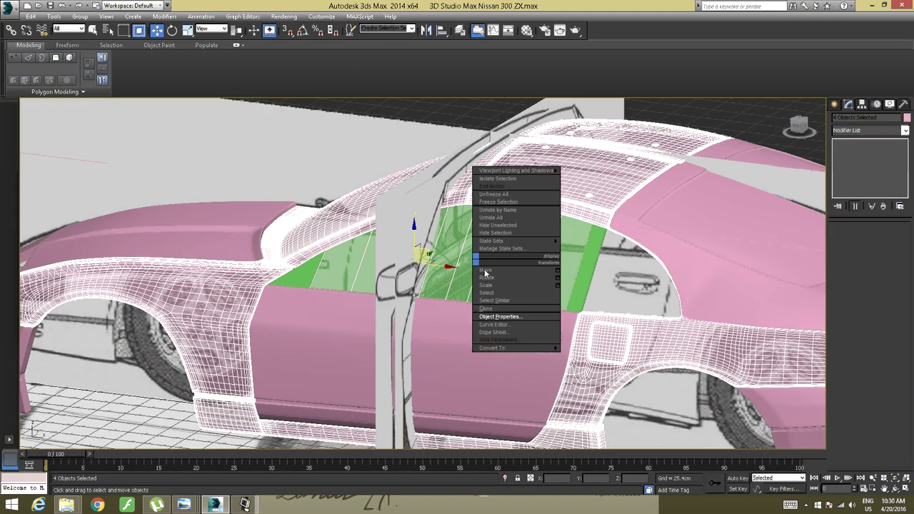
{"action": "left_click", "coordinate": [493, 317]}
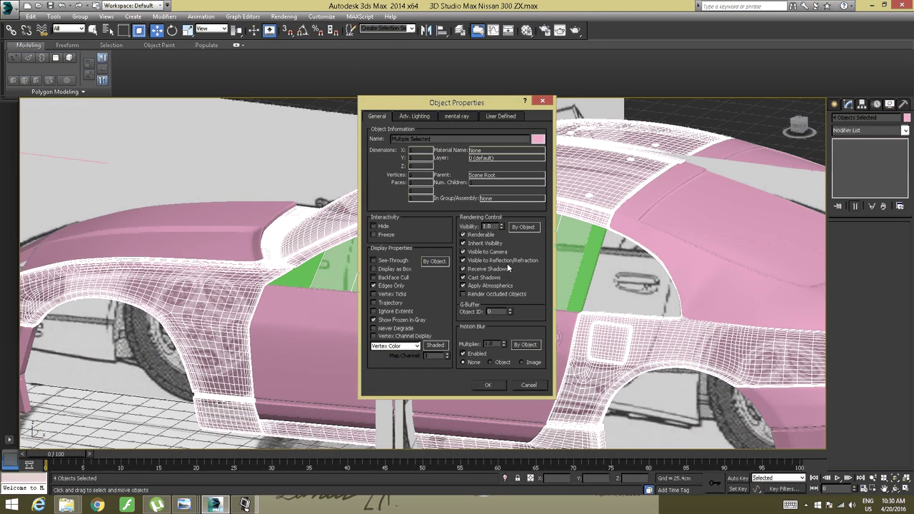
{"action": "left_click", "coordinate": [488, 385]}
Select the green triangular trim object at the lower corner of the windshield pillar
{"action": "mouse_move", "coordinate": [383, 280]}
{"action": "middle_mouse_down", "text": "alt"}
{"action": "mouse_move", "coordinate": [407, 259]}
{"action": "mouse_move", "coordinate": [371, 296]}
{"action": "mouse_move", "coordinate": [386, 291]}
{"action": "middle_mouse_up", "text": "alt"}
{"action": "scroll", "coordinate": [382, 294], "scroll_direction": "up", "scroll_amount": 5}
{"action": "scroll", "coordinate": [279, 320], "scroll_direction": "up", "scroll_amount": 5}
{"action": "middle_click_drag", "start_coordinate": [279, 320], "coordinate": [436, 235]}
{"action": "scroll", "coordinate": [457, 229], "scroll_direction": "down", "scroll_amount": 5}
{"action": "left_click", "coordinate": [482, 203]}
{"action": "scroll", "coordinate": [484, 203], "scroll_direction": "up", "scroll_amount": 4}
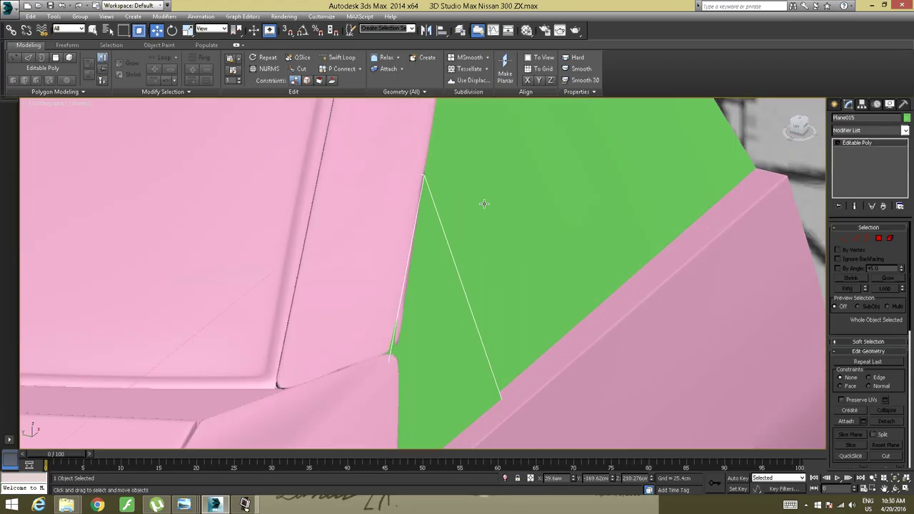
Try moving the front polygon of the triangular trim to fit the fender corner, and undo the move
{"action": "left_click", "coordinate": [879, 238]}
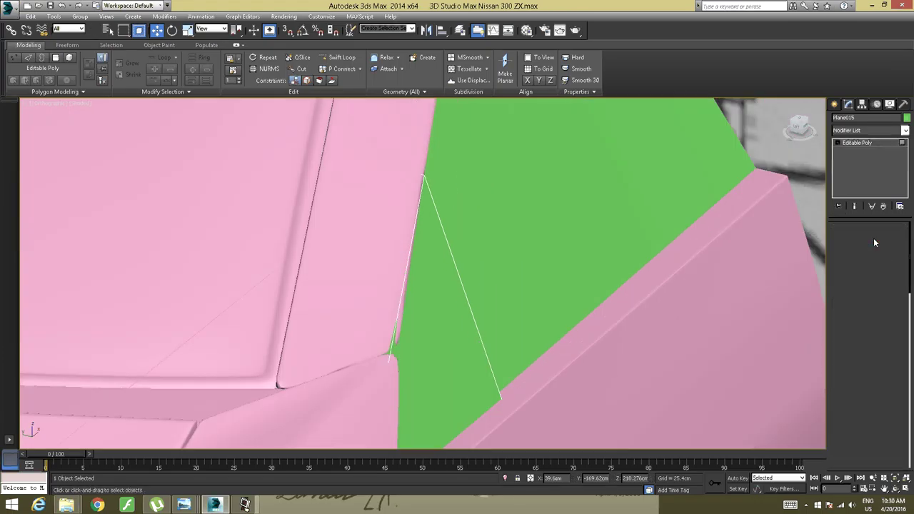
{"action": "left_click", "coordinate": [391, 334]}
{"action": "left_click", "coordinate": [431, 333]}
{"action": "middle_click_drag", "start_coordinate": [410, 334], "coordinate": [429, 326], "text": "alt"}
{"action": "left_click_drag", "start_coordinate": [389, 396], "coordinate": [373, 399]}
{"action": "middle_click_drag", "start_coordinate": [474, 294], "coordinate": [539, 321], "text": "alt"}
{"action": "key", "text": "ctrl+z"}
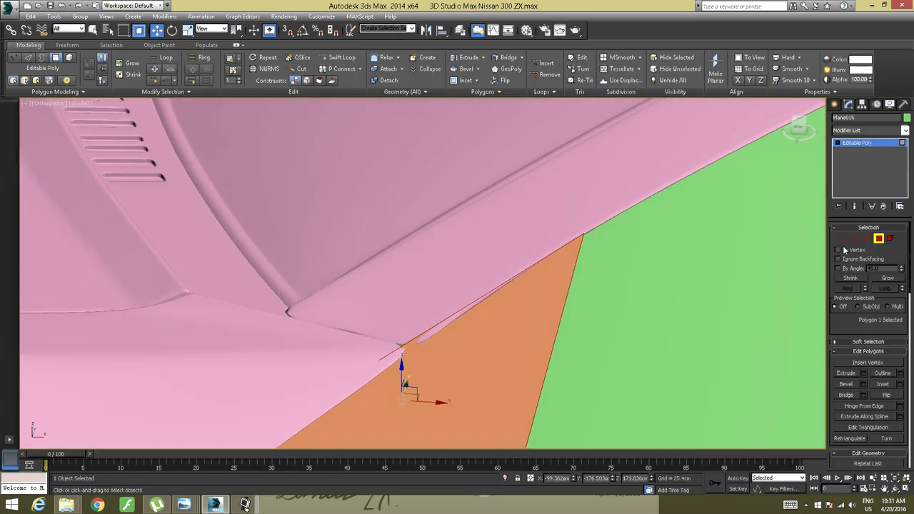
Select the sloped upper edge of the triangular trim and adjust its position along the windshield pillar
{"action": "left_click", "coordinate": [859, 242]}
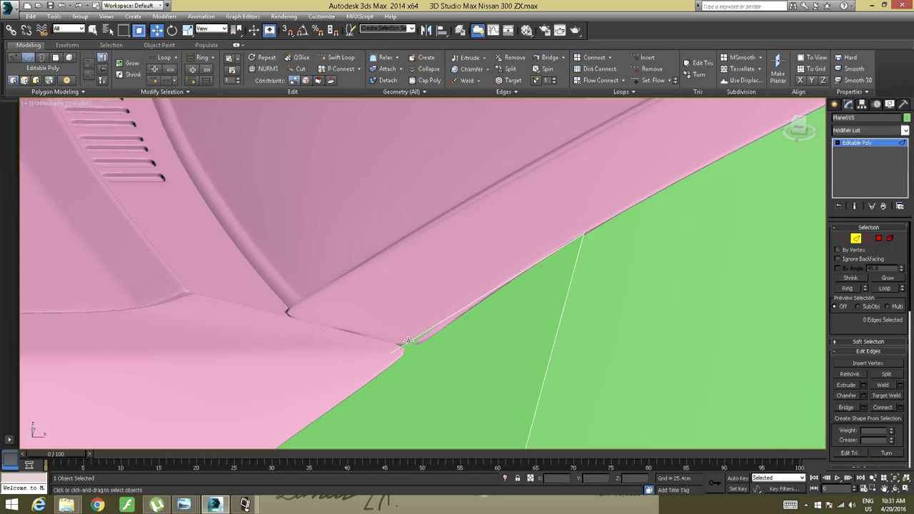
{"action": "left_click", "coordinate": [409, 341]}
{"action": "middle_click_drag", "start_coordinate": [408, 342], "coordinate": [425, 327], "text": "alt"}
{"action": "left_click_drag", "start_coordinate": [419, 311], "coordinate": [419, 318]}
{"action": "middle_click_drag", "start_coordinate": [453, 311], "coordinate": [462, 282], "text": "alt"}
{"action": "left_click", "coordinate": [442, 302]}
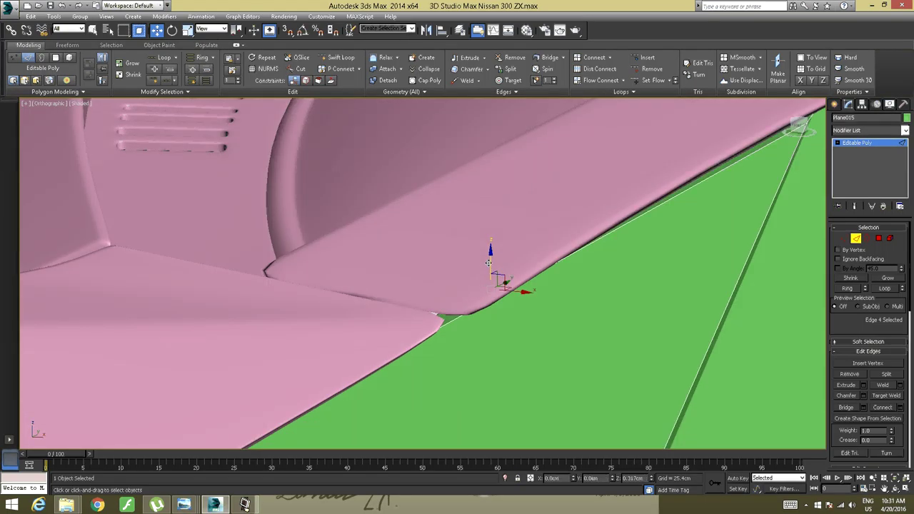
Raise the selected upper edge slightly along Z, to about 180.17 cm, beneath the windshield pillar
{"action": "middle_click_drag", "start_coordinate": [488, 261], "coordinate": [435, 251], "text": "alt"}
{"action": "scroll", "coordinate": [527, 289], "scroll_direction": "up", "scroll_amount": 5}
{"action": "scroll", "coordinate": [438, 264], "scroll_direction": "down", "scroll_amount": 4}
{"action": "scroll", "coordinate": [431, 270], "scroll_direction": "up", "scroll_amount": 4}
{"action": "scroll", "coordinate": [432, 270], "scroll_direction": "down", "scroll_amount": 4}
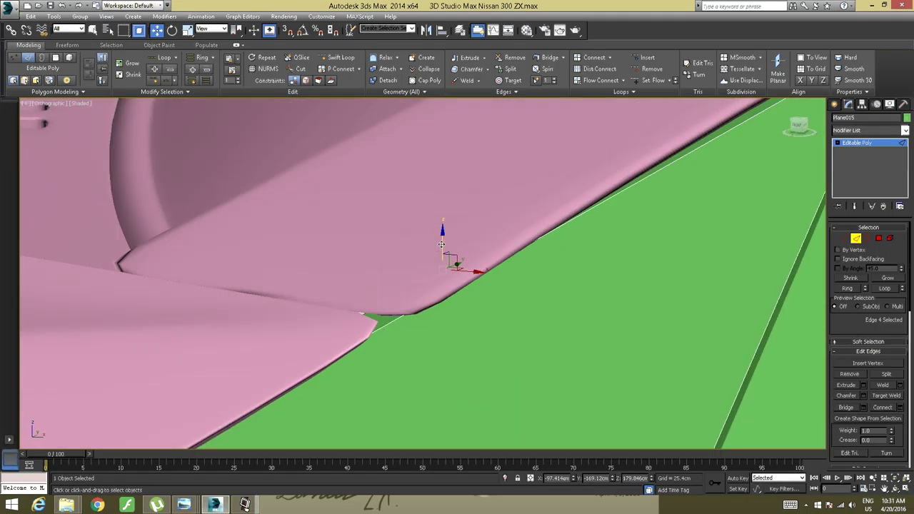
{"action": "left_click_drag", "start_coordinate": [442, 244], "coordinate": [442, 237]}
Isolate the trim object and bring its triangular piece fully into view
{"action": "scroll", "coordinate": [443, 240], "scroll_direction": "down", "scroll_amount": 3}
{"action": "middle_click_drag", "start_coordinate": [443, 240], "coordinate": [490, 288], "text": "alt"}
{"action": "right_click", "coordinate": [489, 287]}
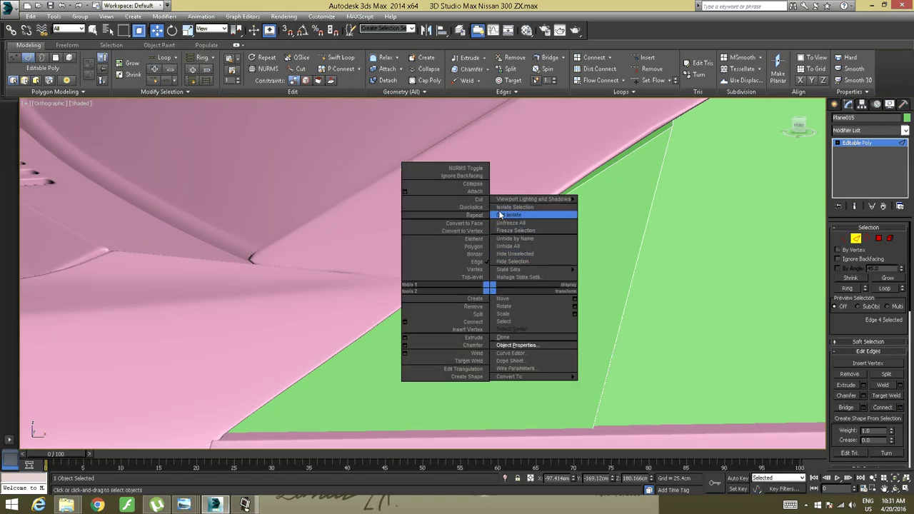
{"action": "left_click", "coordinate": [500, 214]}
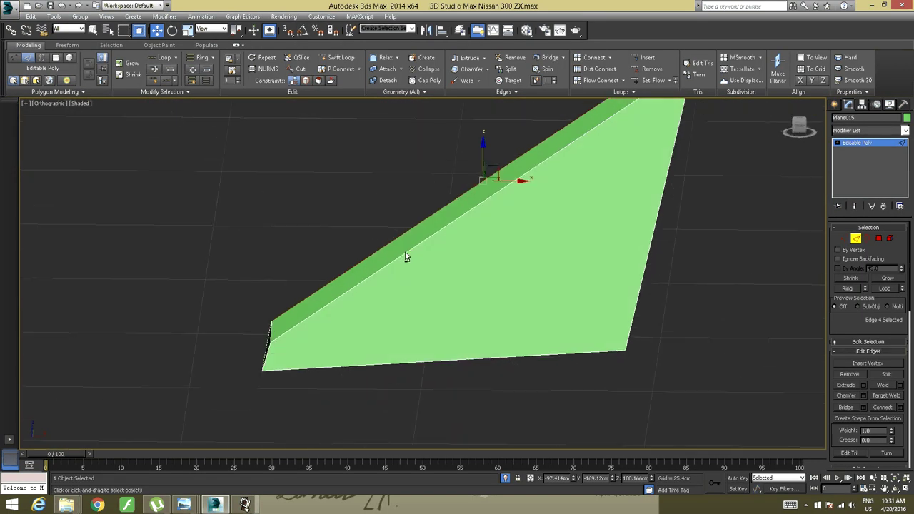
{"action": "middle_click_drag", "start_coordinate": [405, 252], "coordinate": [416, 257], "text": "alt"}
{"action": "middle_click_drag", "start_coordinate": [463, 217], "coordinate": [435, 285]}
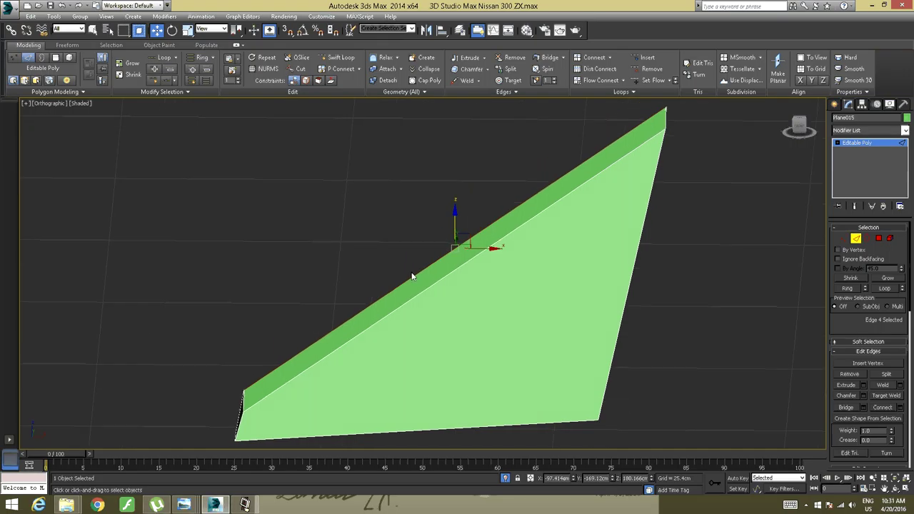
In vertex editing, move the bend vertex at the triangular piece's short front end slightly forward
{"action": "left_click", "coordinate": [757, 242]}
{"action": "left_click", "coordinate": [845, 239]}
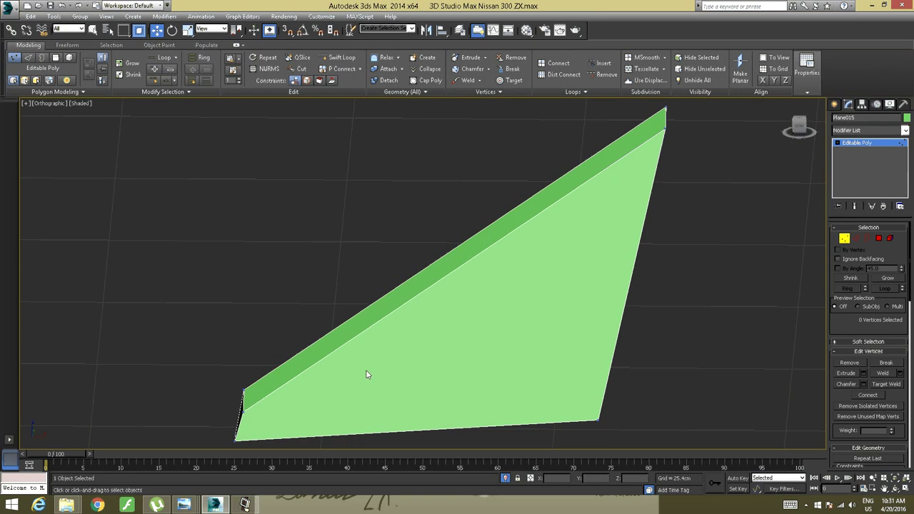
{"action": "left_click_drag", "start_coordinate": [288, 400], "coordinate": [212, 444]}
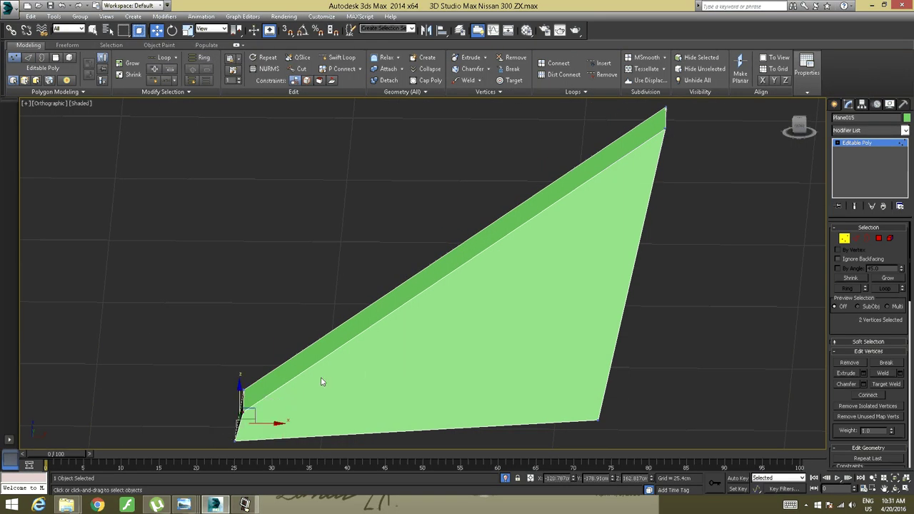
{"action": "left_click", "coordinate": [262, 410]}
{"action": "left_click", "coordinate": [241, 412]}
{"action": "left_click_drag", "start_coordinate": [260, 400], "coordinate": [256, 400]}
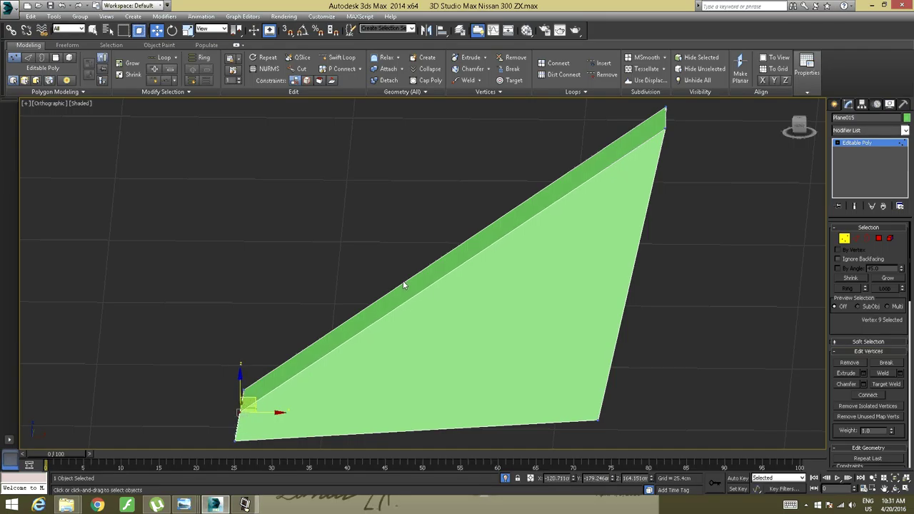
End the isolation and select the bend vertex at the triangular trim's upper rear tip
{"action": "middle_click_drag", "start_coordinate": [473, 262], "coordinate": [451, 286]}
{"action": "right_click", "coordinate": [458, 280]}
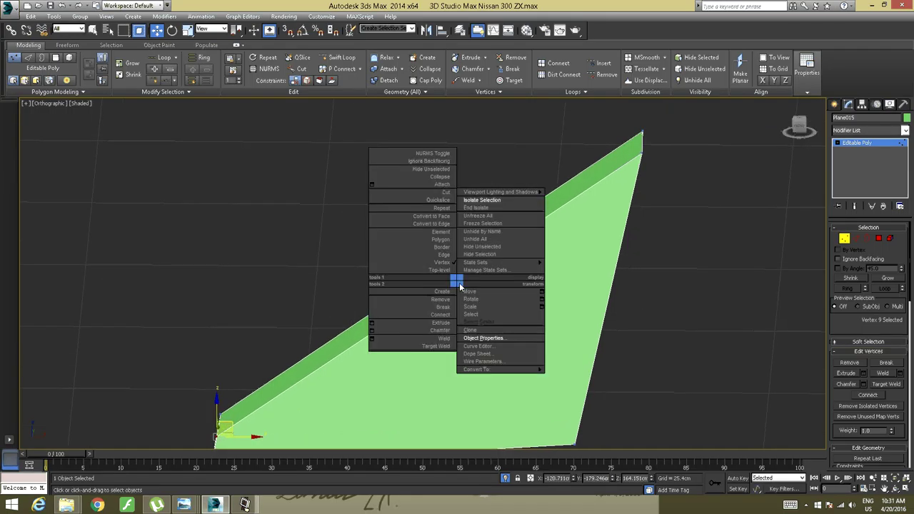
{"action": "left_click", "coordinate": [467, 208]}
{"action": "middle_click_drag", "start_coordinate": [431, 299], "coordinate": [432, 272], "text": "alt"}
{"action": "scroll", "coordinate": [445, 295], "scroll_direction": "down", "scroll_amount": 3}
{"action": "scroll", "coordinate": [432, 274], "scroll_direction": "up", "scroll_amount": 6}
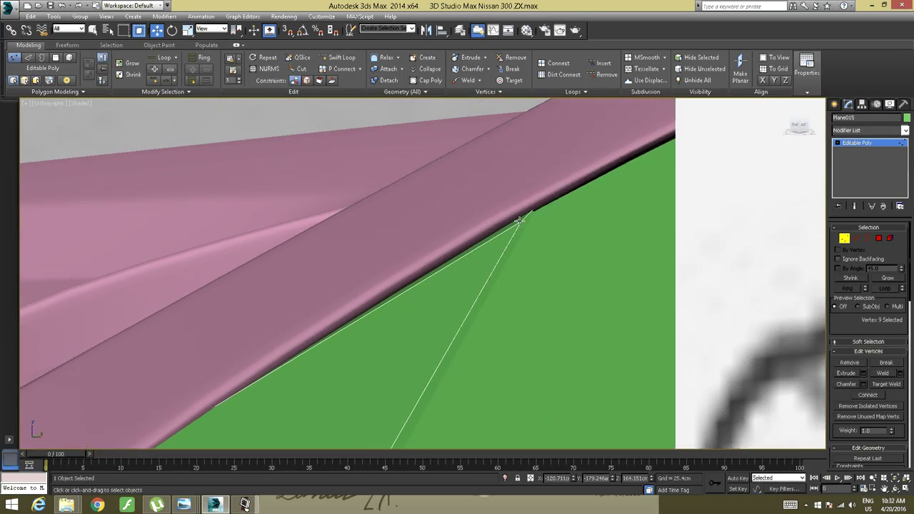
{"action": "left_click", "coordinate": [520, 223]}
{"action": "middle_click_drag", "start_coordinate": [518, 225], "coordinate": [428, 262], "text": "alt"}
{"action": "scroll", "coordinate": [435, 257], "scroll_direction": "down", "scroll_amount": 3}
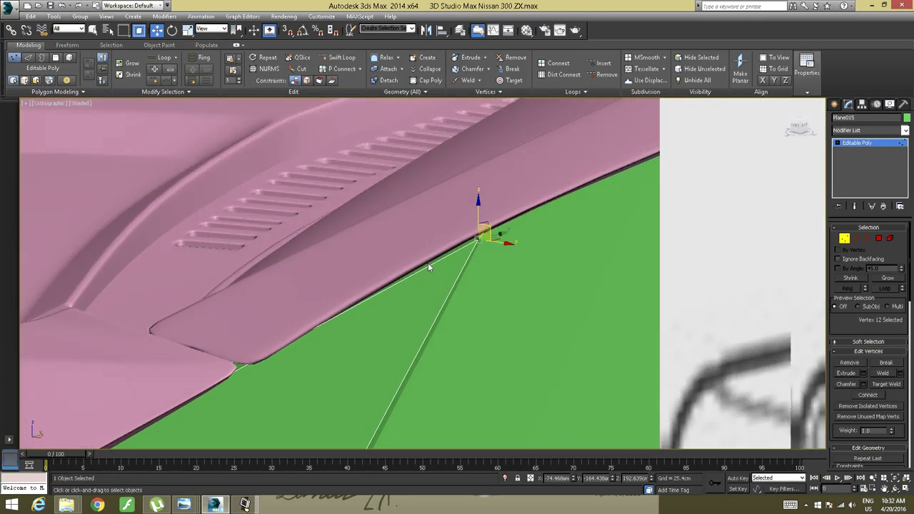
Nudge the selected tip vertex slightly outward along Y to fit it against the windshield pillar
{"action": "scroll", "coordinate": [428, 262], "scroll_direction": "up", "scroll_amount": 2}
{"action": "middle_click_drag", "start_coordinate": [494, 227], "coordinate": [499, 205], "text": "alt"}
{"action": "left_click_drag", "start_coordinate": [508, 215], "coordinate": [506, 214]}
{"action": "scroll", "coordinate": [328, 277], "scroll_direction": "down", "scroll_amount": 2}
{"action": "middle_click_drag", "start_coordinate": [327, 273], "coordinate": [357, 310], "text": "alt"}
{"action": "middle_click_drag", "start_coordinate": [357, 310], "coordinate": [326, 290]}
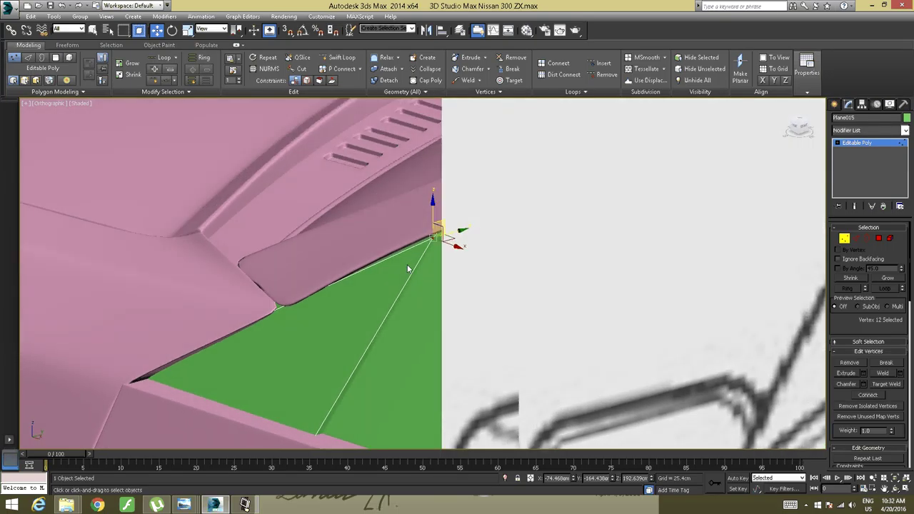
{"action": "middle_click_drag", "start_coordinate": [408, 268], "coordinate": [425, 263], "text": "alt"}
{"action": "left_click_drag", "start_coordinate": [456, 230], "coordinate": [452, 231]}
{"action": "middle_click_drag", "start_coordinate": [429, 249], "coordinate": [349, 287], "text": "alt"}
Slide the tip vertex down with the Edge constraint, to about 192.08 cm in Z, and remove the constraint
{"action": "middle_click_drag", "start_coordinate": [460, 188], "coordinate": [430, 211], "text": "alt"}
{"action": "left_click", "coordinate": [308, 80]}
{"action": "left_click_drag", "start_coordinate": [470, 180], "coordinate": [470, 190]}
{"action": "middle_click_drag", "start_coordinate": [314, 227], "coordinate": [414, 201], "text": "alt"}
{"action": "scroll", "coordinate": [327, 222], "scroll_direction": "down", "scroll_amount": 3}
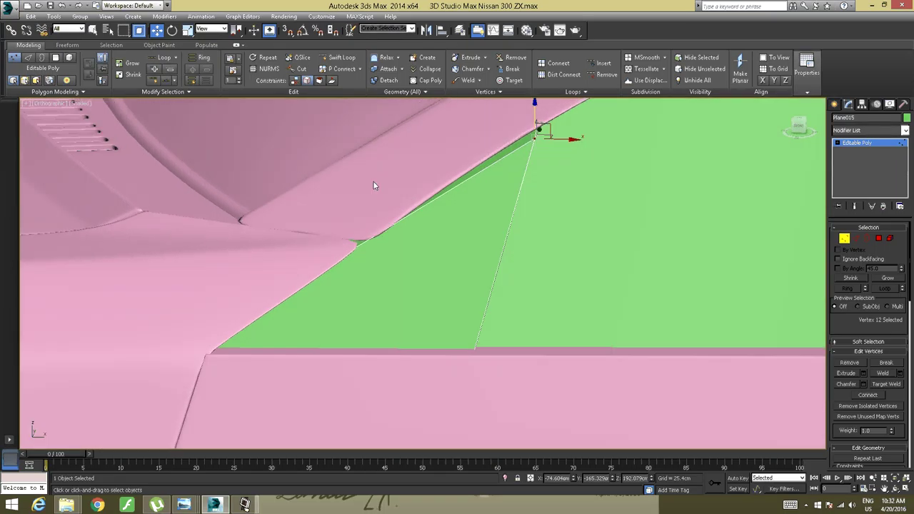
{"action": "left_click", "coordinate": [295, 80]}
{"action": "mouse_move", "coordinate": [340, 220]}
{"action": "middle_mouse_down", "text": "alt"}
{"action": "mouse_move", "coordinate": [297, 220]}
{"action": "mouse_move", "coordinate": [337, 223]}
{"action": "middle_mouse_up", "text": "alt"}
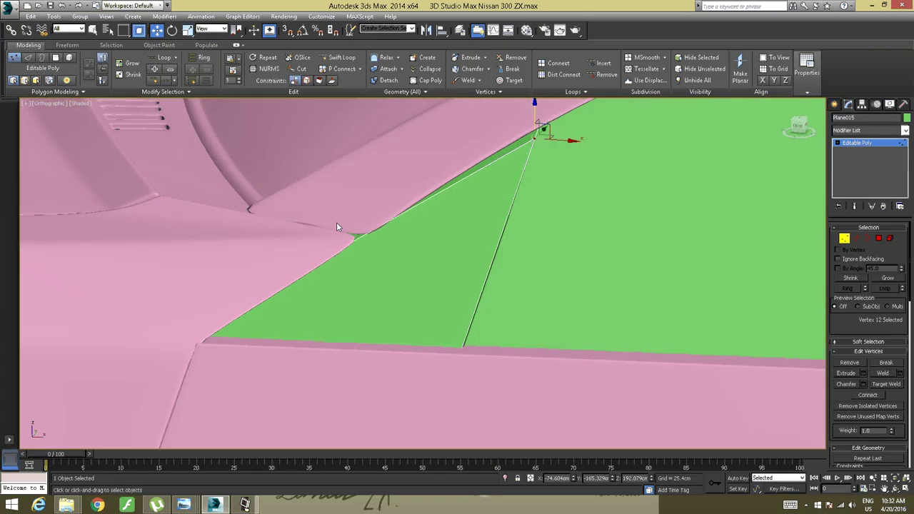
Isolate the trim object and insert a Swift Loop edge loop close to the triangular piece's rear edge
{"action": "right_click", "coordinate": [380, 250]}
{"action": "left_click", "coordinate": [393, 168]}
{"action": "middle_click_drag", "start_coordinate": [396, 211], "coordinate": [406, 209], "text": "alt"}
{"action": "middle_click_drag", "start_coordinate": [406, 208], "coordinate": [621, 128]}
{"action": "scroll", "coordinate": [519, 185], "scroll_direction": "down", "scroll_amount": 2}
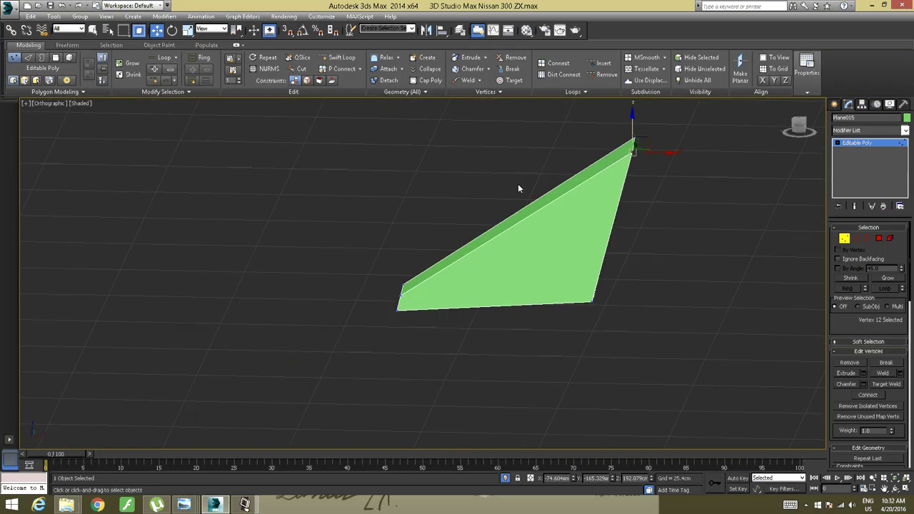
{"action": "middle_click_drag", "start_coordinate": [508, 199], "coordinate": [488, 202], "text": "alt"}
{"action": "middle_click_drag", "start_coordinate": [488, 202], "coordinate": [435, 241]}
{"action": "scroll", "coordinate": [552, 222], "scroll_direction": "up", "scroll_amount": 2}
{"action": "middle_click_drag", "start_coordinate": [552, 221], "coordinate": [575, 223], "text": "alt"}
{"action": "left_click", "coordinate": [645, 230]}
{"action": "left_click", "coordinate": [340, 57]}
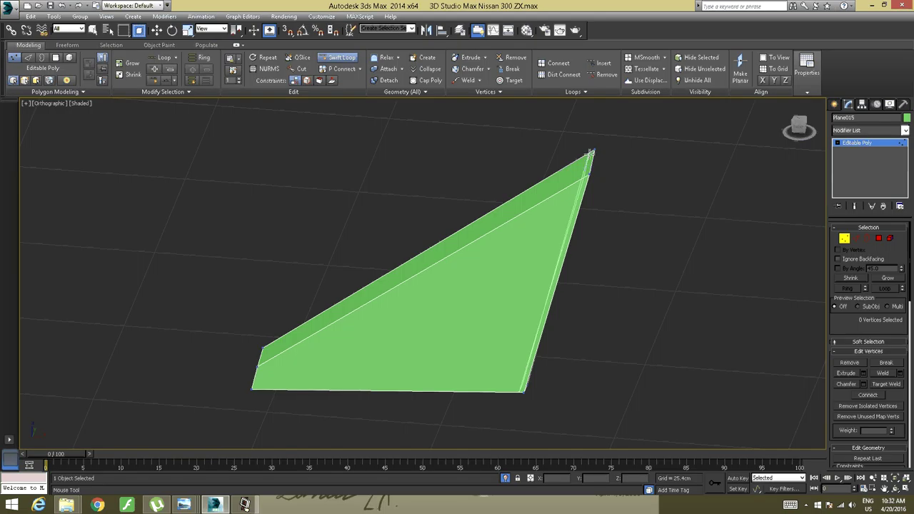
{"action": "left_click", "coordinate": [590, 153]}
Insert another edge loop close to the triangular piece's short front end
{"action": "middle_click_drag", "start_coordinate": [471, 270], "coordinate": [568, 165], "text": "alt"}
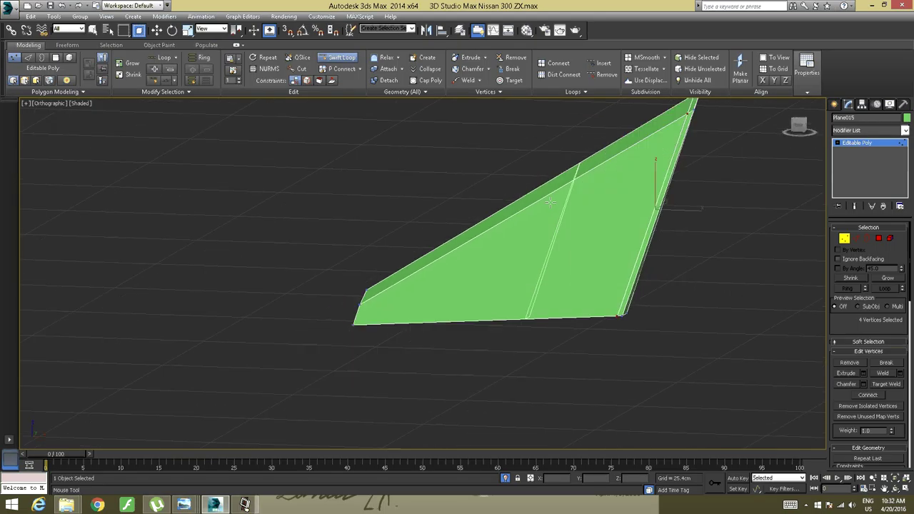
{"action": "scroll", "coordinate": [518, 221], "scroll_direction": "up", "scroll_amount": 4}
{"action": "middle_click_drag", "start_coordinate": [419, 279], "coordinate": [580, 157]}
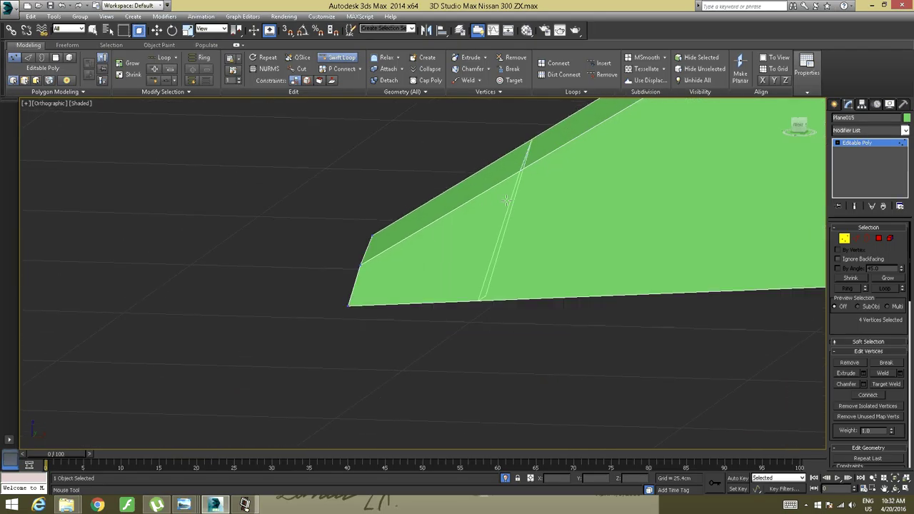
{"action": "left_click", "coordinate": [365, 263]}
{"action": "middle_click_drag", "start_coordinate": [365, 262], "coordinate": [372, 256], "text": "alt"}
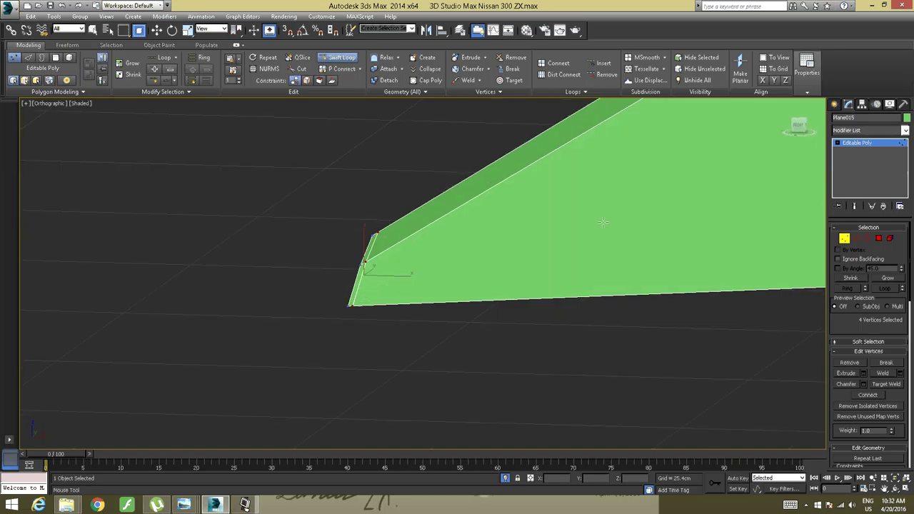
Insert three lengthwise edge loops across the large triangular face, removing and re-placing the uppermost one
{"action": "middle_click_drag", "start_coordinate": [602, 222], "coordinate": [498, 214], "text": "alt"}
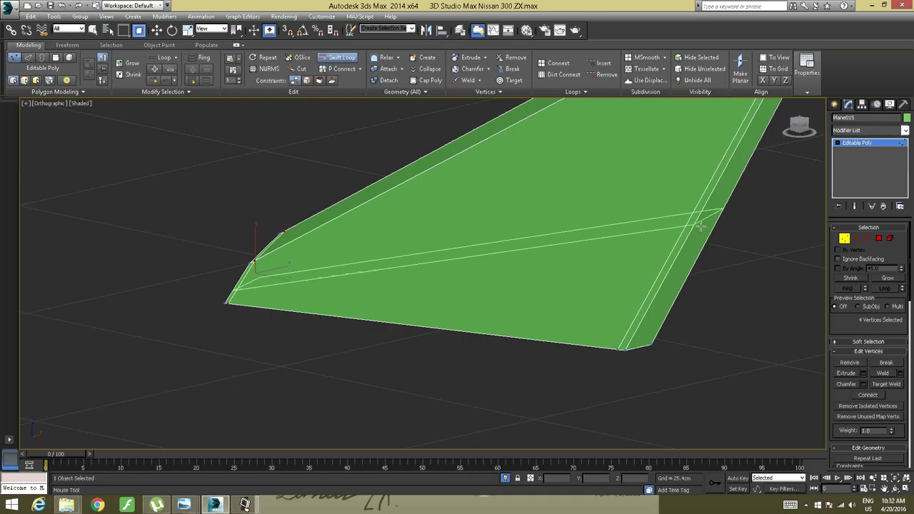
{"action": "left_click", "coordinate": [717, 186]}
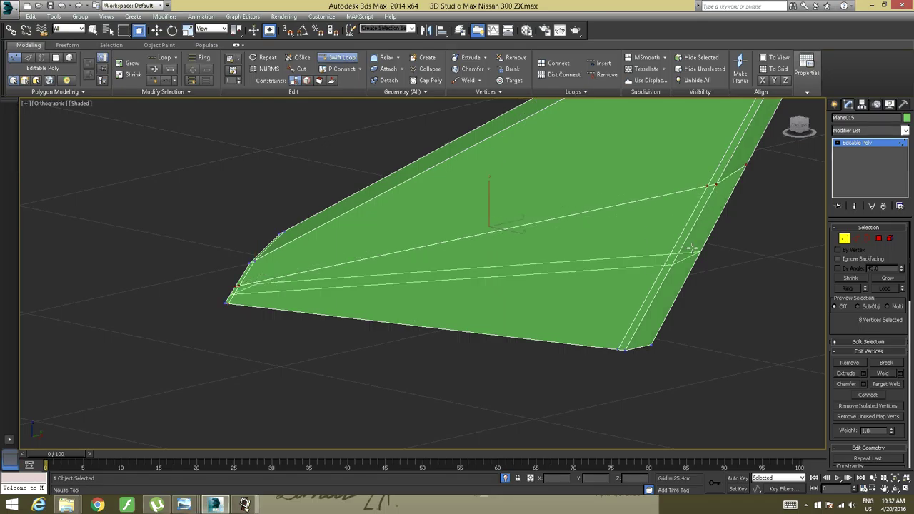
{"action": "left_click", "coordinate": [666, 280]}
{"action": "middle_click_drag", "start_coordinate": [677, 228], "coordinate": [631, 355]}
{"action": "left_click", "coordinate": [687, 255]}
{"action": "middle_click_drag", "start_coordinate": [592, 275], "coordinate": [616, 269], "text": "alt"}
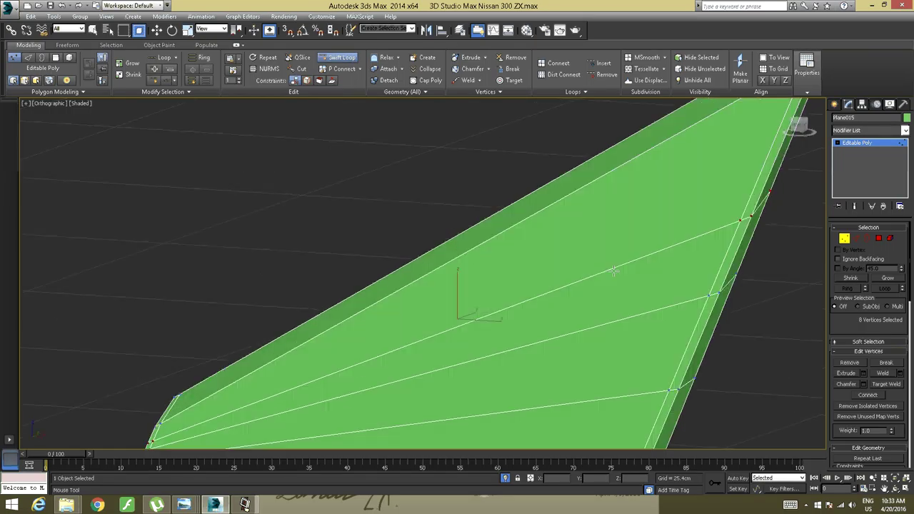
{"action": "scroll", "coordinate": [617, 269], "scroll_direction": "down", "scroll_amount": 3}
{"action": "left_click", "coordinate": [684, 244], "text": "ctrl+shift"}
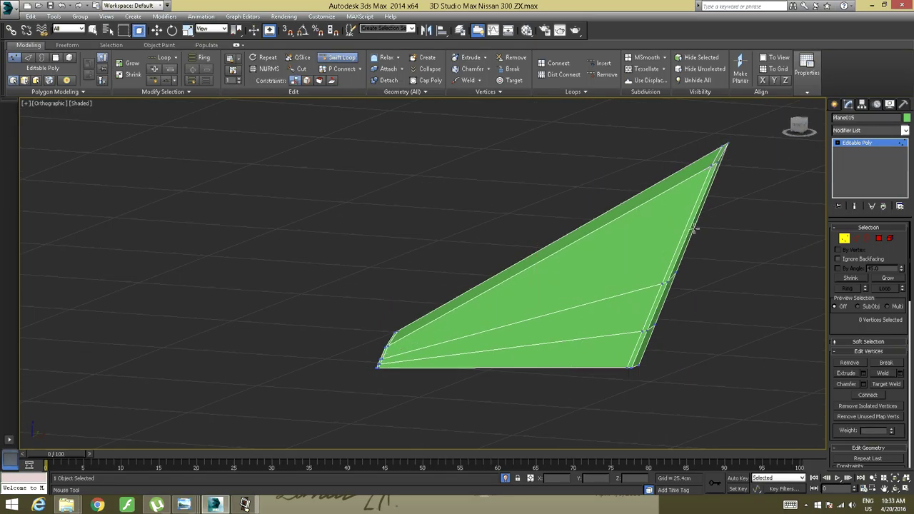
{"action": "left_click", "coordinate": [692, 226]}
Insert four crosswise edge loops spread between the triangular piece's front and rear ends
{"action": "middle_click_drag", "start_coordinate": [592, 242], "coordinate": [597, 238], "text": "alt"}
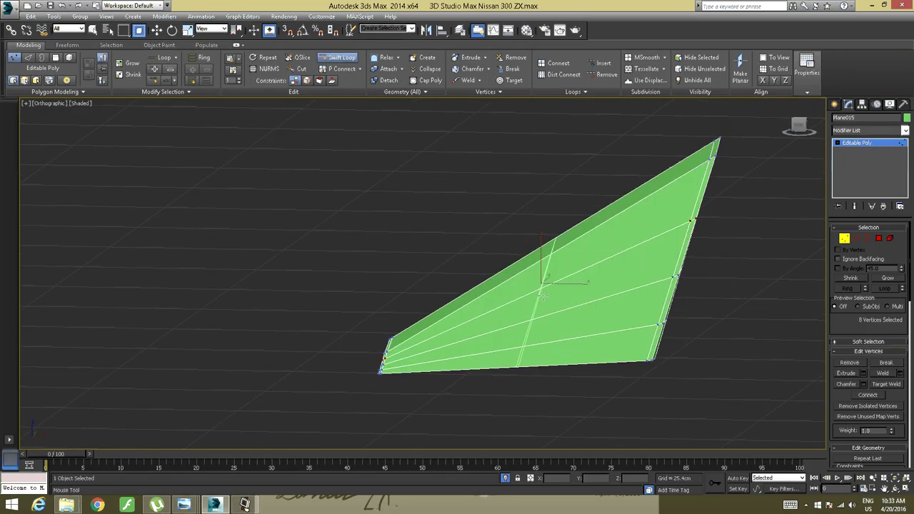
{"action": "left_click", "coordinate": [444, 318]}
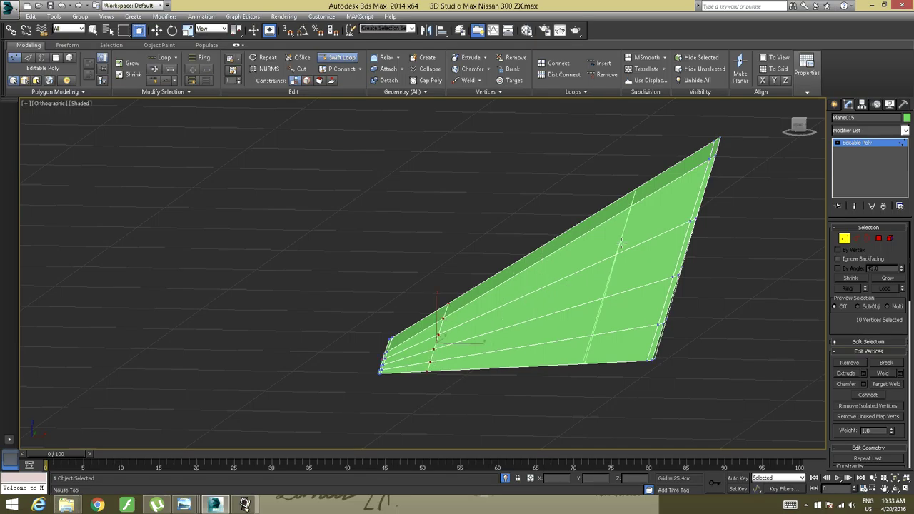
{"action": "left_click", "coordinate": [638, 243]}
{"action": "left_click", "coordinate": [507, 280]}
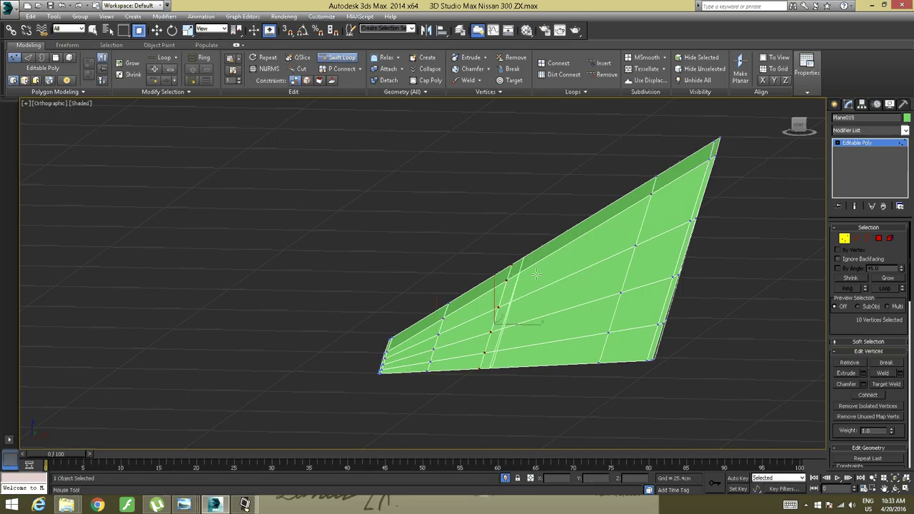
{"action": "left_click", "coordinate": [573, 270]}
Insert a support edge loop close to the triangular piece's lower edge
{"action": "middle_click_drag", "start_coordinate": [572, 275], "coordinate": [546, 301], "text": "alt"}
{"action": "scroll", "coordinate": [551, 303], "scroll_direction": "up", "scroll_amount": 4}
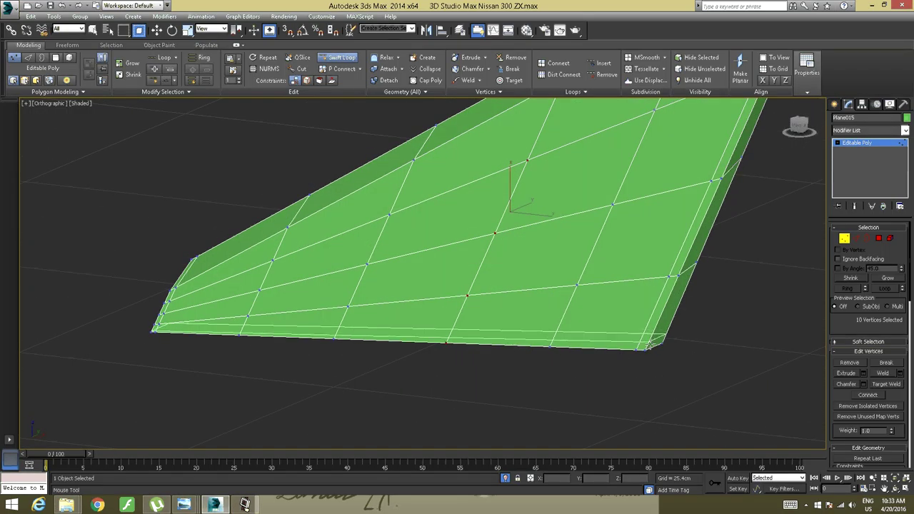
{"action": "left_click", "coordinate": [649, 347]}
{"action": "middle_click_drag", "start_coordinate": [724, 171], "coordinate": [672, 310]}
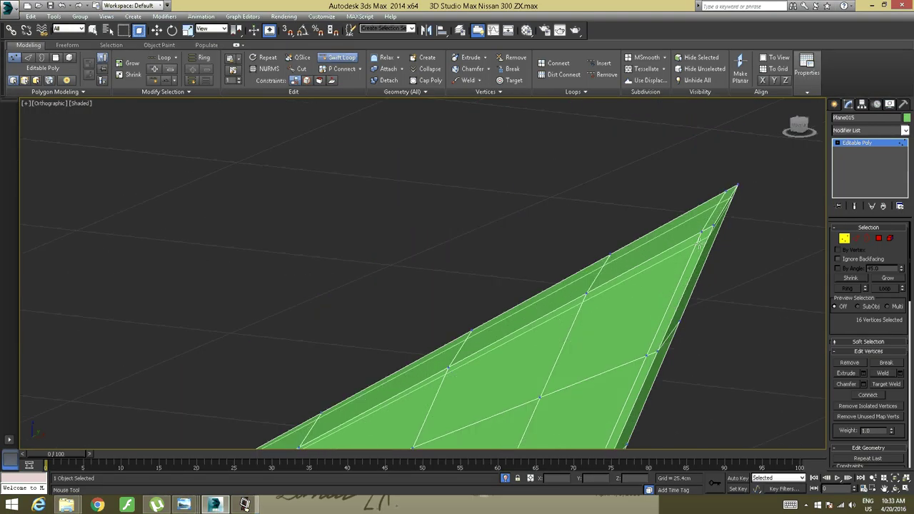
Insert support edge loops just below and just above the bend, and one along the upper outer edge
{"action": "left_click", "coordinate": [699, 245]}
{"action": "middle_click_drag", "start_coordinate": [699, 247], "coordinate": [628, 300], "text": "alt"}
{"action": "scroll", "coordinate": [582, 382], "scroll_direction": "up", "scroll_amount": 3}
{"action": "middle_click_drag", "start_coordinate": [581, 381], "coordinate": [584, 258]}
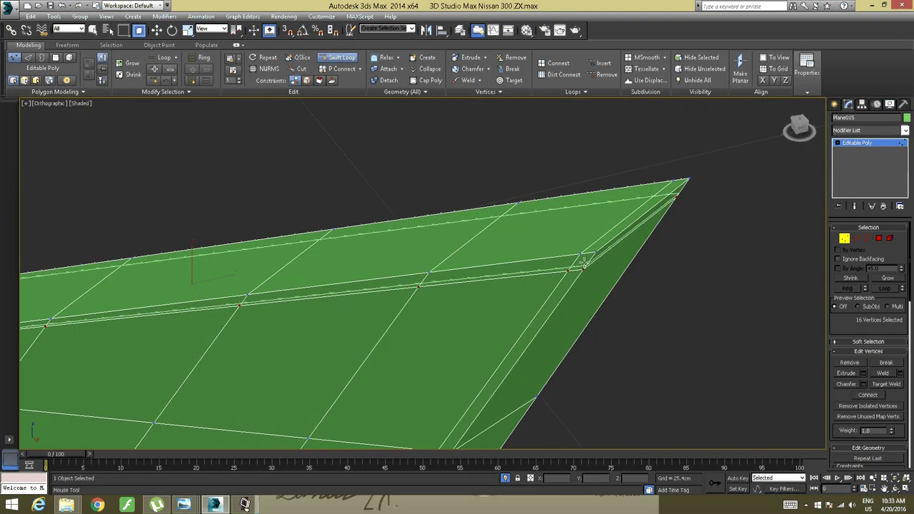
{"action": "left_click", "coordinate": [594, 248]}
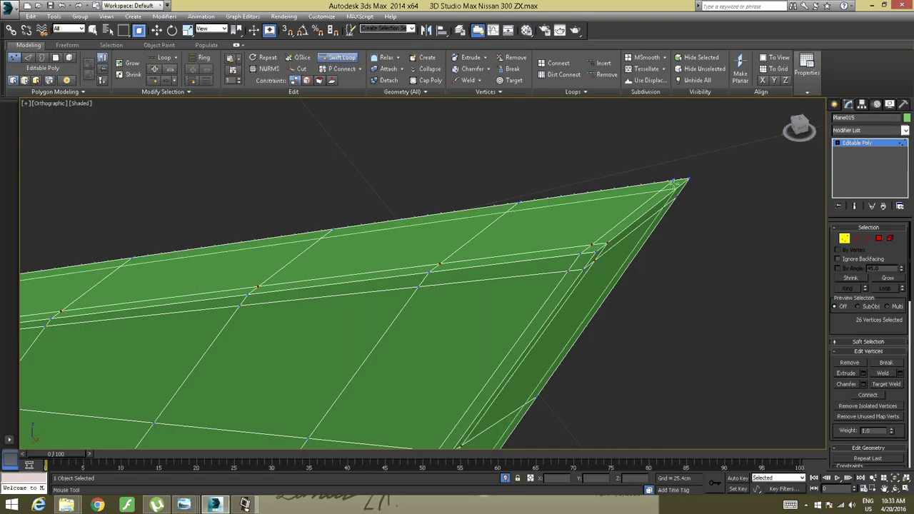
{"action": "middle_click_drag", "start_coordinate": [613, 232], "coordinate": [571, 271], "text": "alt"}
{"action": "scroll", "coordinate": [543, 280], "scroll_direction": "down", "scroll_amount": 4}
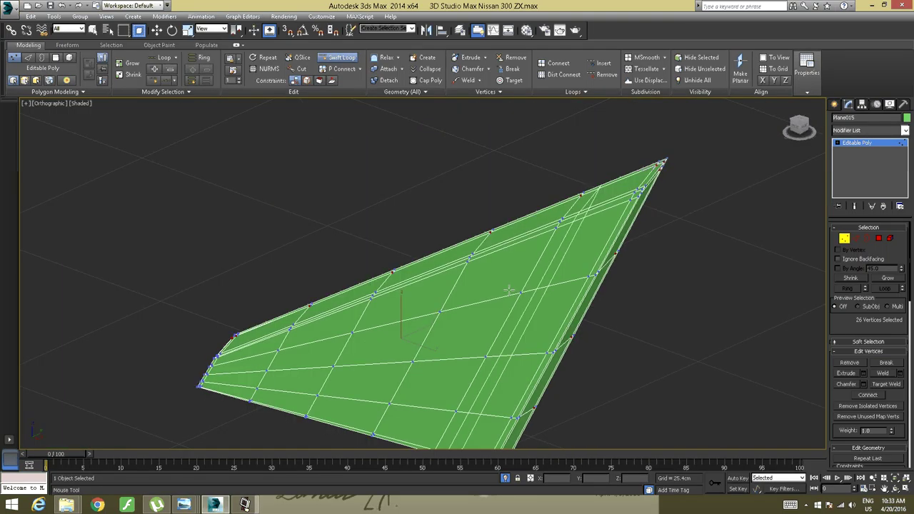
{"action": "middle_click_drag", "start_coordinate": [510, 290], "coordinate": [442, 330], "text": "alt"}
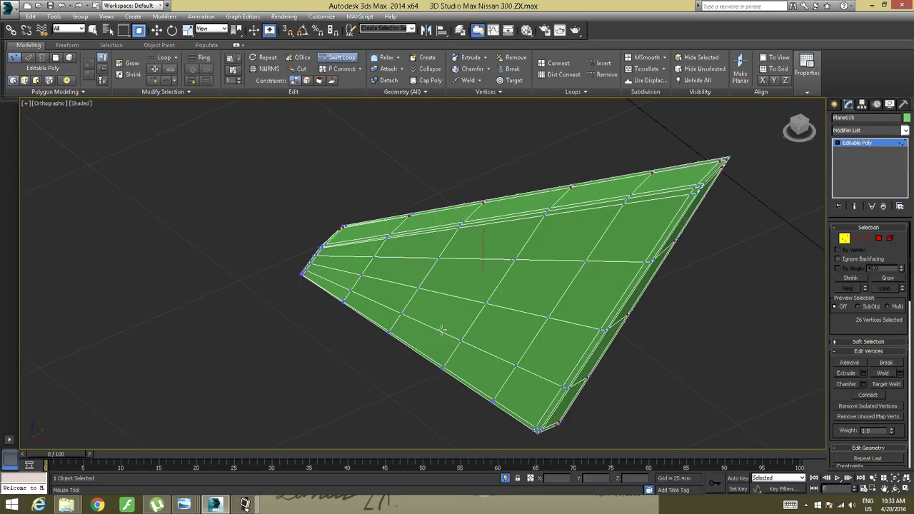
Leave Swift Loop and end the isolation of the trim object
{"action": "right_click", "coordinate": [511, 306]}
{"action": "middle_click_drag", "start_coordinate": [511, 306], "coordinate": [545, 290], "text": "alt"}
{"action": "scroll", "coordinate": [486, 296], "scroll_direction": "down", "scroll_amount": 5}
{"action": "middle_click_drag", "start_coordinate": [461, 306], "coordinate": [500, 292], "text": "alt"}
{"action": "scroll", "coordinate": [557, 271], "scroll_direction": "down", "scroll_amount": 3}
{"action": "middle_click_drag", "start_coordinate": [557, 272], "coordinate": [479, 301]}
{"action": "right_click", "coordinate": [467, 283]}
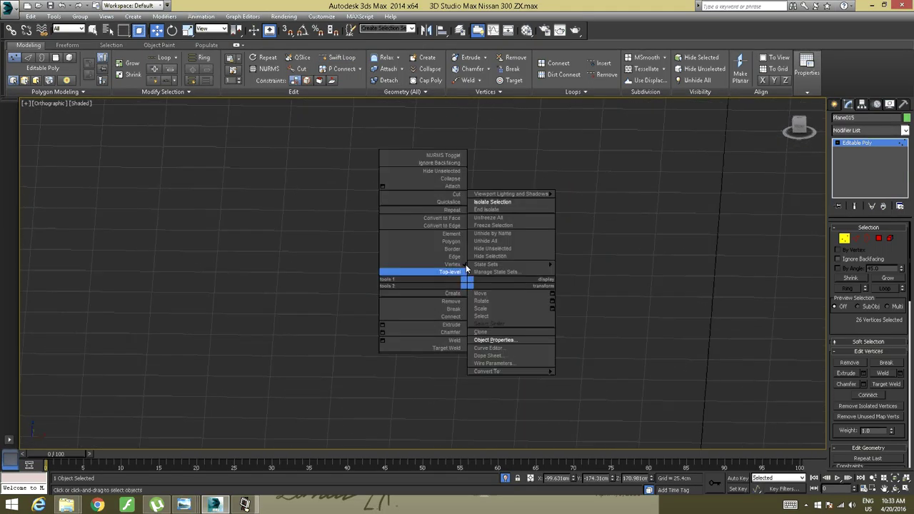
{"action": "left_click", "coordinate": [483, 212]}
Examine how the upper end of the rear trim strip meets the roof and rear body panels
{"action": "middle_click_drag", "start_coordinate": [482, 228], "coordinate": [399, 264], "text": "alt"}
{"action": "scroll", "coordinate": [527, 238], "scroll_direction": "down", "scroll_amount": 5}
{"action": "middle_click_drag", "start_coordinate": [607, 246], "coordinate": [384, 277]}
{"action": "middle_click_drag", "start_coordinate": [543, 274], "coordinate": [460, 294], "text": "alt"}
{"action": "scroll", "coordinate": [534, 273], "scroll_direction": "up", "scroll_amount": 5}
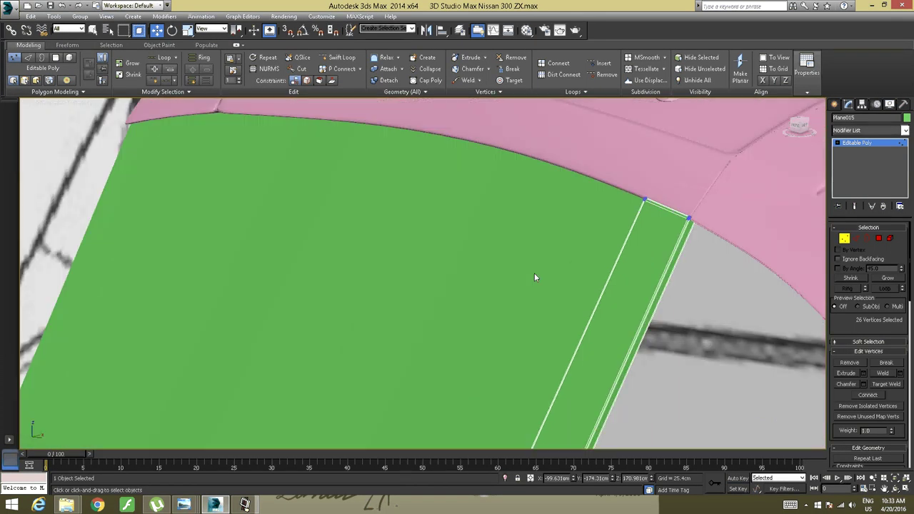
{"action": "middle_click_drag", "start_coordinate": [550, 269], "coordinate": [400, 286]}
{"action": "scroll", "coordinate": [535, 265], "scroll_direction": "up", "scroll_amount": 4}
{"action": "middle_click_drag", "start_coordinate": [535, 265], "coordinate": [428, 303], "text": "alt"}
{"action": "middle_click_drag", "start_coordinate": [332, 395], "coordinate": [446, 337]}
{"action": "scroll", "coordinate": [436, 306], "scroll_direction": "up", "scroll_amount": 4}
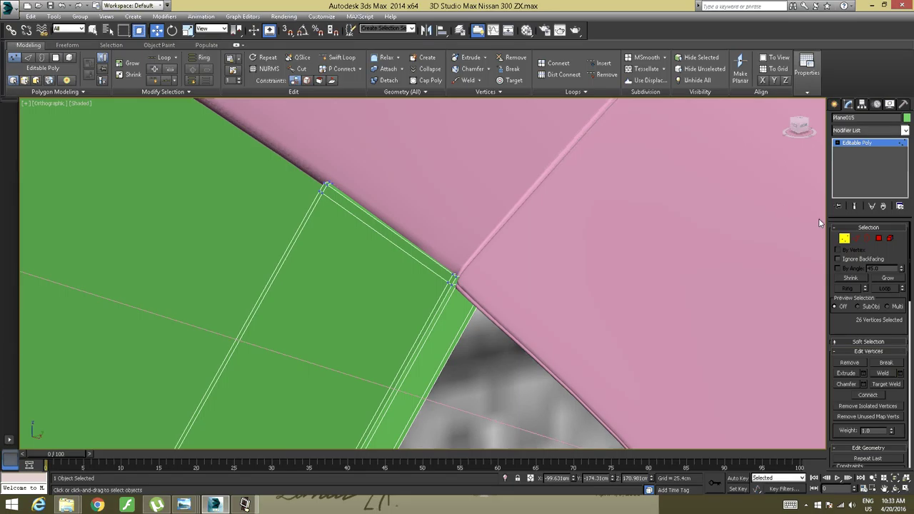
{"action": "middle_click_drag", "start_coordinate": [480, 281], "coordinate": [457, 283], "text": "alt"}
Isolate the trim object, select all vertices at the rear strip's upper end, and end the isolation
{"action": "right_click", "coordinate": [369, 293]}
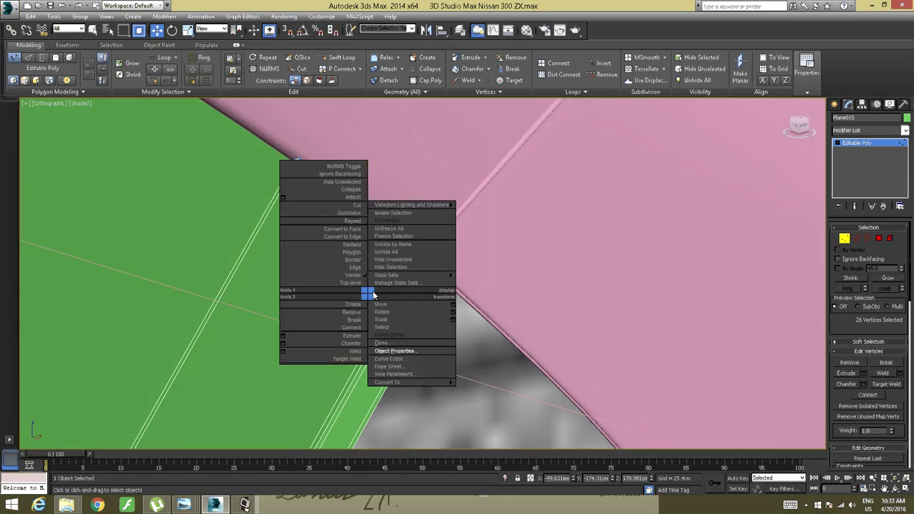
{"action": "left_click", "coordinate": [393, 213]}
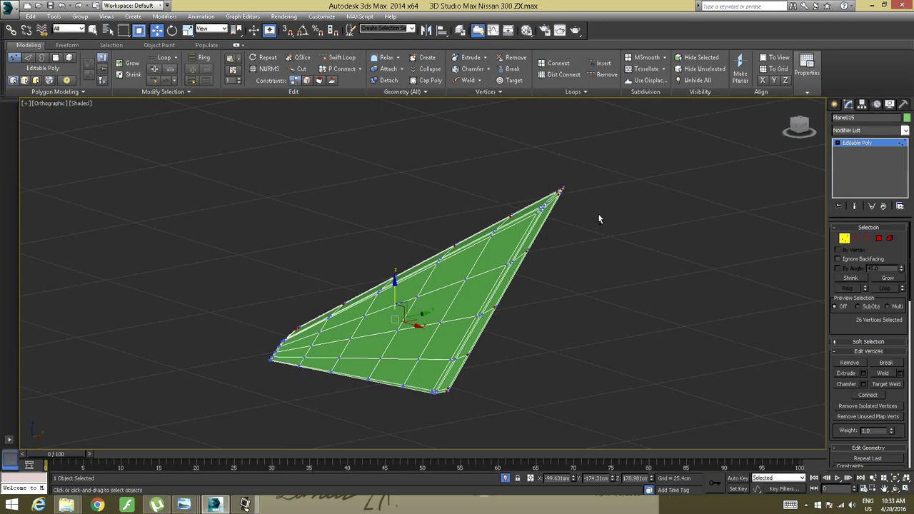
{"action": "scroll", "coordinate": [597, 213], "scroll_direction": "down", "scroll_amount": 5}
{"action": "scroll", "coordinate": [660, 214], "scroll_direction": "up", "scroll_amount": 8}
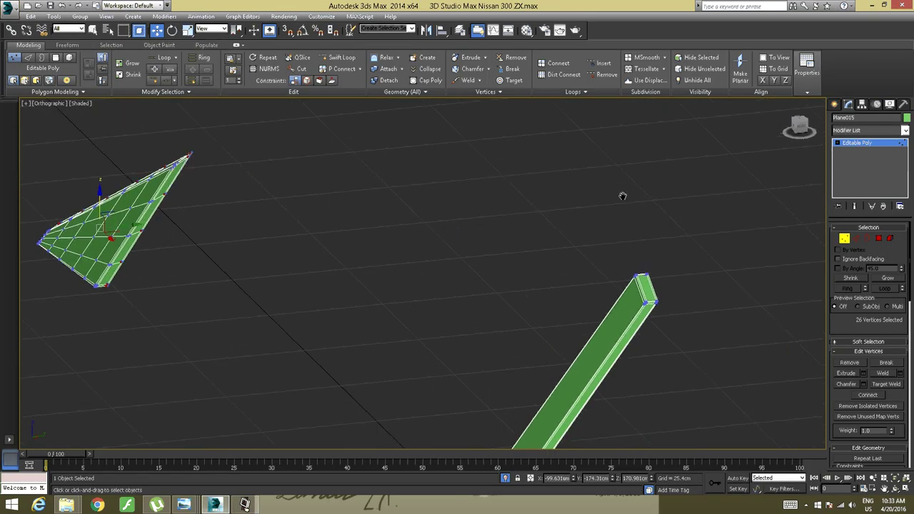
{"action": "middle_click_drag", "start_coordinate": [610, 260], "coordinate": [458, 345], "text": "alt"}
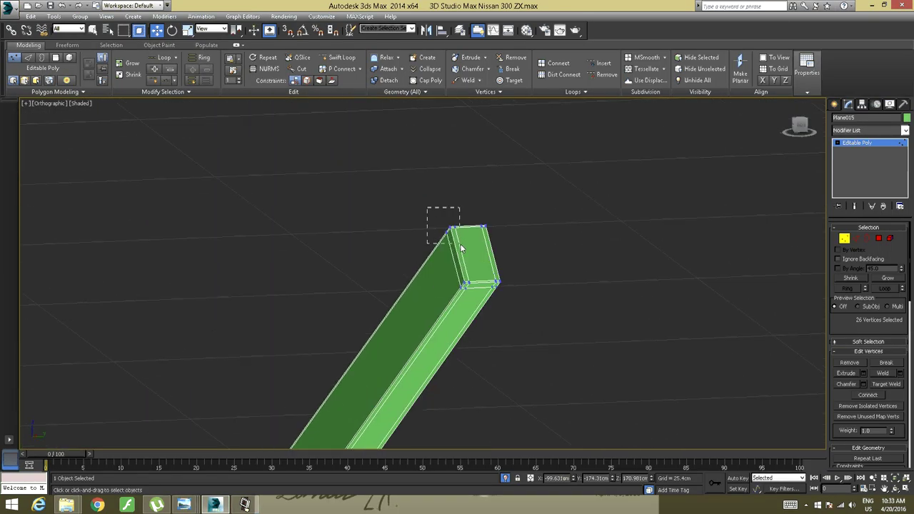
{"action": "left_click_drag", "start_coordinate": [461, 245], "coordinate": [462, 247]}
{"action": "left_click_drag", "start_coordinate": [446, 260], "coordinate": [471, 300]}
{"action": "right_click", "coordinate": [450, 272]}
{"action": "left_click", "coordinate": [468, 197]}
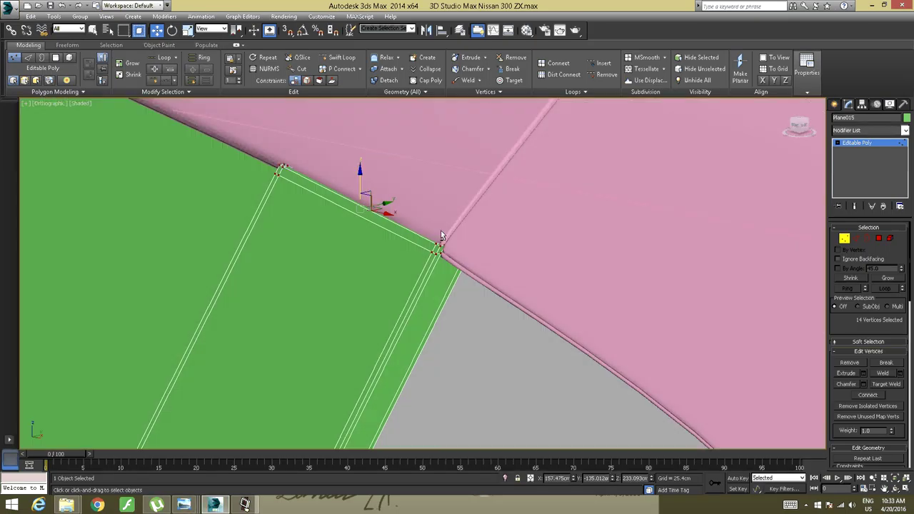
Move the strip's selected upper-end vertices down to about 232.54 cm in Z and outward to about -135.18 cm in Y
{"action": "middle_click_drag", "start_coordinate": [441, 230], "coordinate": [514, 235]}
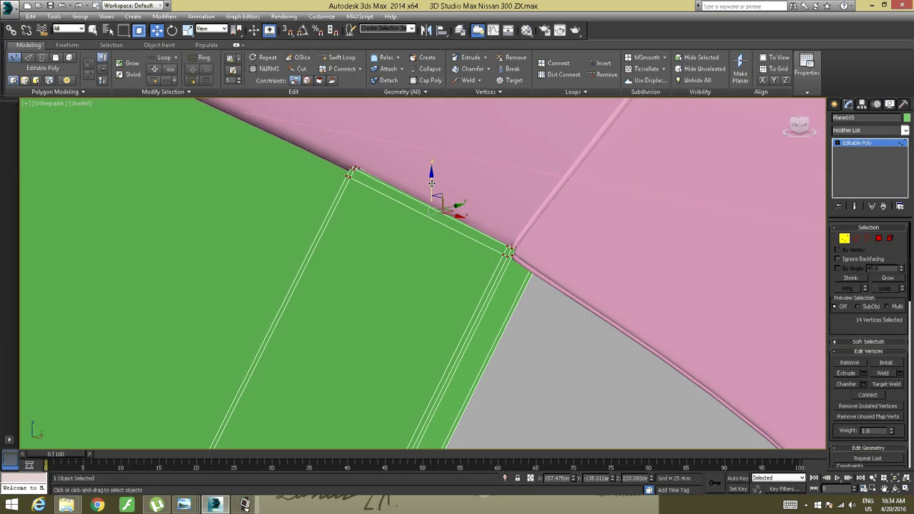
{"action": "left_click_drag", "start_coordinate": [431, 183], "coordinate": [424, 193]}
{"action": "middle_click_drag", "start_coordinate": [424, 193], "coordinate": [452, 210], "text": "alt"}
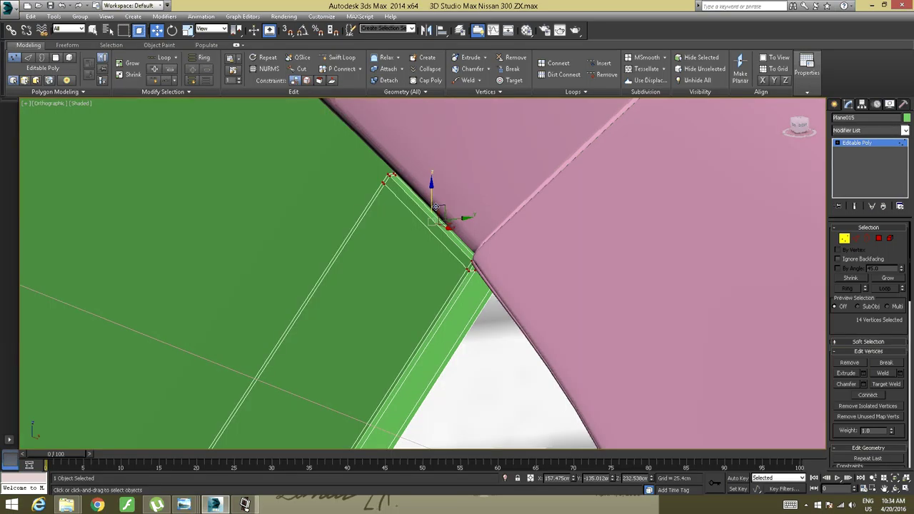
{"action": "left_click_drag", "start_coordinate": [457, 218], "coordinate": [452, 219]}
{"action": "scroll", "coordinate": [457, 237], "scroll_direction": "down", "scroll_amount": 5}
{"action": "middle_click_drag", "start_coordinate": [457, 236], "coordinate": [555, 226], "text": "alt"}
{"action": "scroll", "coordinate": [454, 257], "scroll_direction": "down", "scroll_amount": 5}
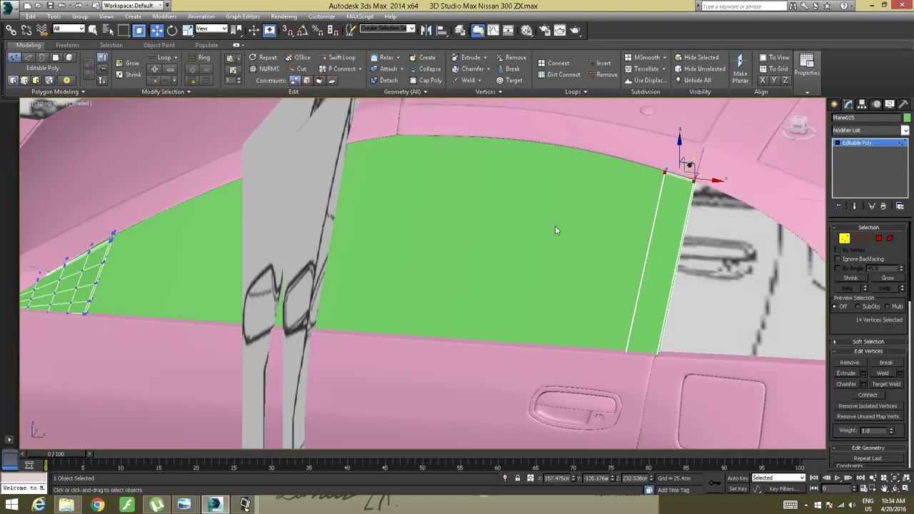
Add three crosswise loops and one lengthwise loop to the rear trim strip with Swift Loop
{"action": "scroll", "coordinate": [674, 202], "scroll_direction": "up", "scroll_amount": 4}
{"action": "middle_click_drag", "start_coordinate": [674, 202], "coordinate": [570, 217]}
{"action": "left_click", "coordinate": [644, 279]}
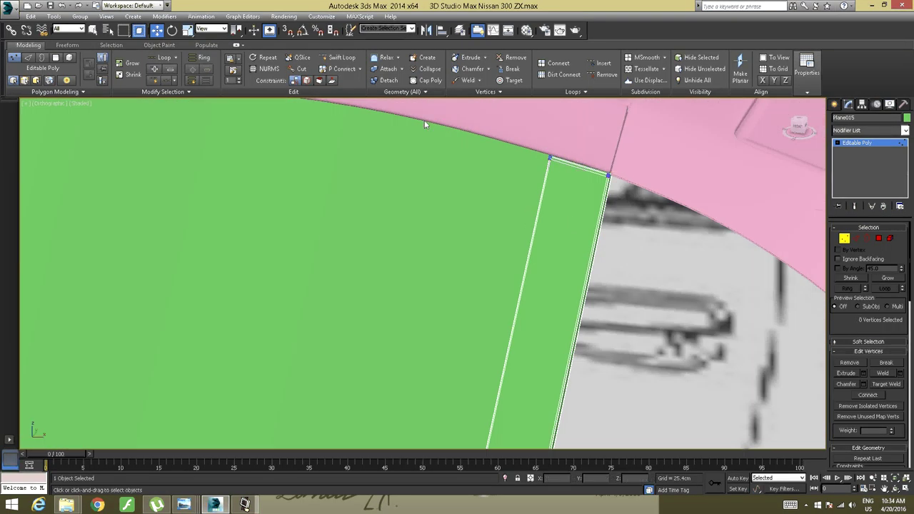
{"action": "left_click", "coordinate": [340, 58]}
{"action": "middle_click_drag", "start_coordinate": [533, 262], "coordinate": [510, 218]}
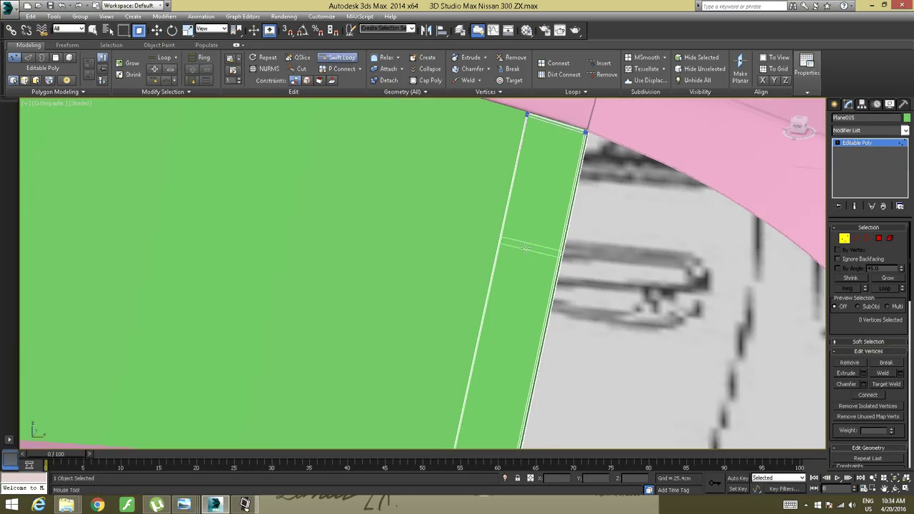
{"action": "left_click", "coordinate": [534, 217]}
{"action": "middle_click_drag", "start_coordinate": [511, 355], "coordinate": [523, 282]}
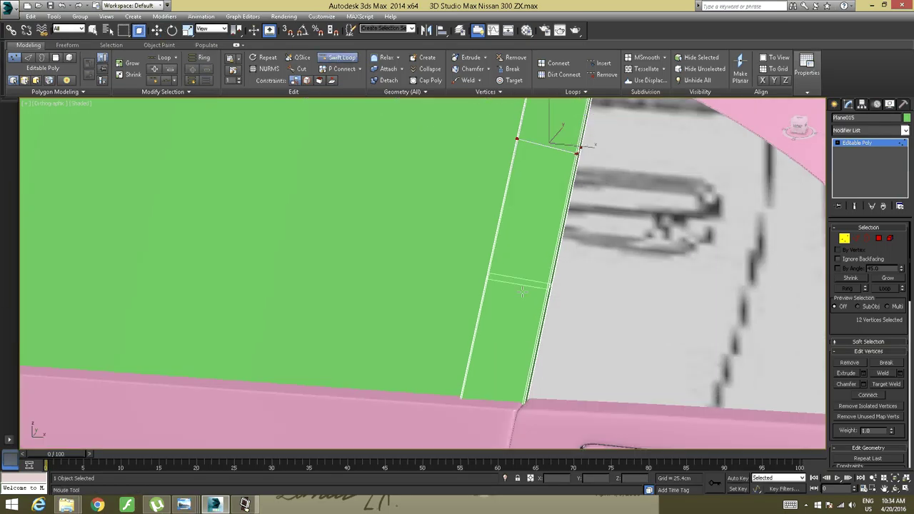
{"action": "left_click", "coordinate": [509, 322]}
{"action": "left_click", "coordinate": [519, 235]}
{"action": "left_click", "coordinate": [512, 309]}
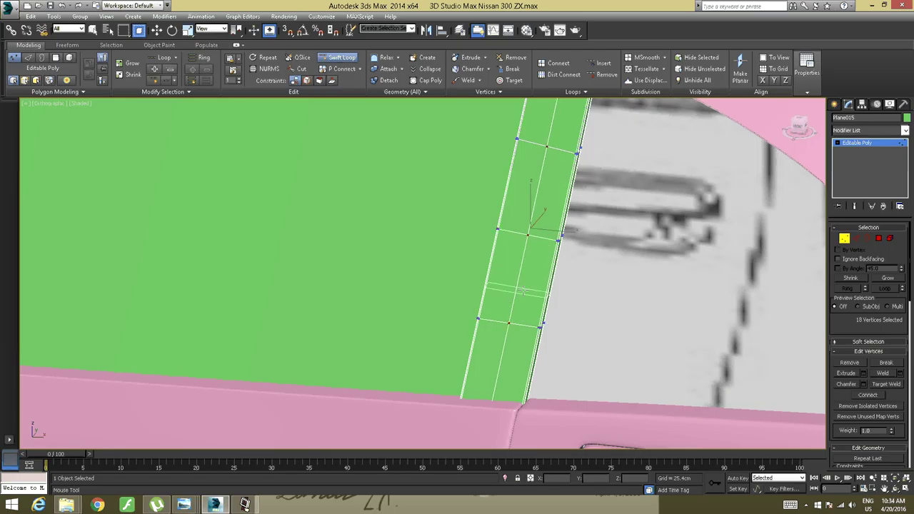
{"action": "key", "text": "w"}
{"action": "middle_click_drag", "start_coordinate": [526, 279], "coordinate": [504, 317], "text": "alt"}
{"action": "scroll", "coordinate": [514, 331], "scroll_direction": "down", "scroll_amount": 5}
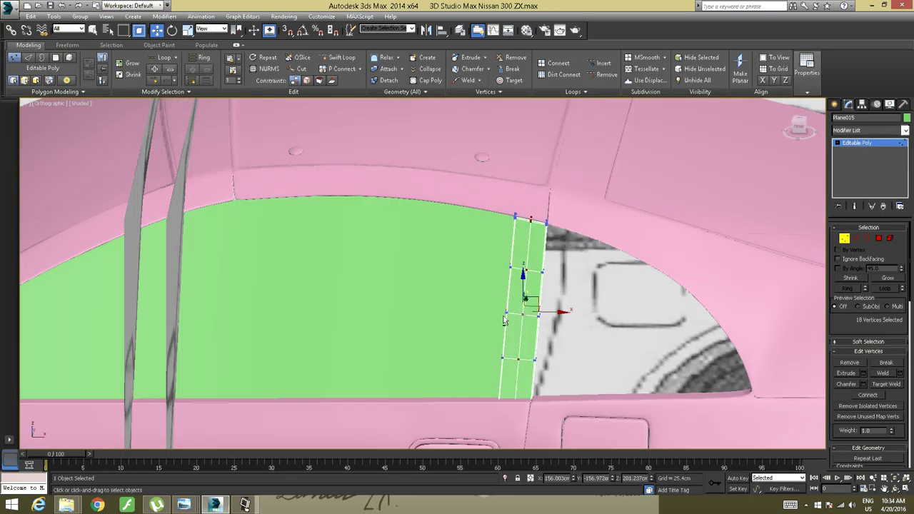
Undo all the loops added to the rear trim strip
{"action": "left_click", "coordinate": [598, 305]}
{"action": "middle_click_drag", "start_coordinate": [599, 304], "coordinate": [469, 350], "text": "alt"}
{"action": "key", "text": "ctrl+z"}
{"action": "key", "text": "ctrl+z"}
{"action": "key", "text": "ctrl+z"}
{"action": "key", "text": "ctrl+z"}
{"action": "key", "text": "ctrl+z"}
Examine from several angles how the rear trim strip sits against the window glass, roof edge and rear body panels
{"action": "left_click", "coordinate": [245, 505]}
{"action": "left_click", "coordinate": [246, 508]}
{"action": "middle_click_drag", "start_coordinate": [663, 290], "coordinate": [638, 274], "text": "alt"}
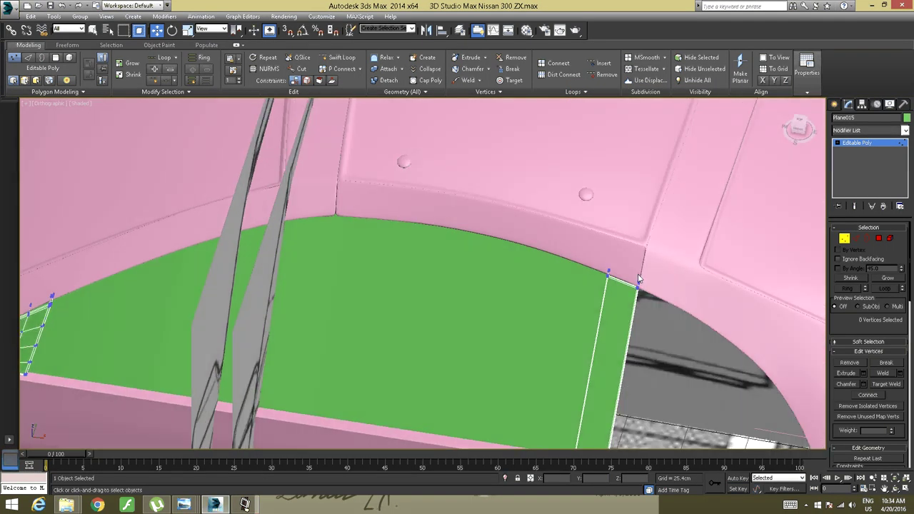
{"action": "middle_click_drag", "start_coordinate": [636, 369], "coordinate": [651, 328], "text": "alt"}
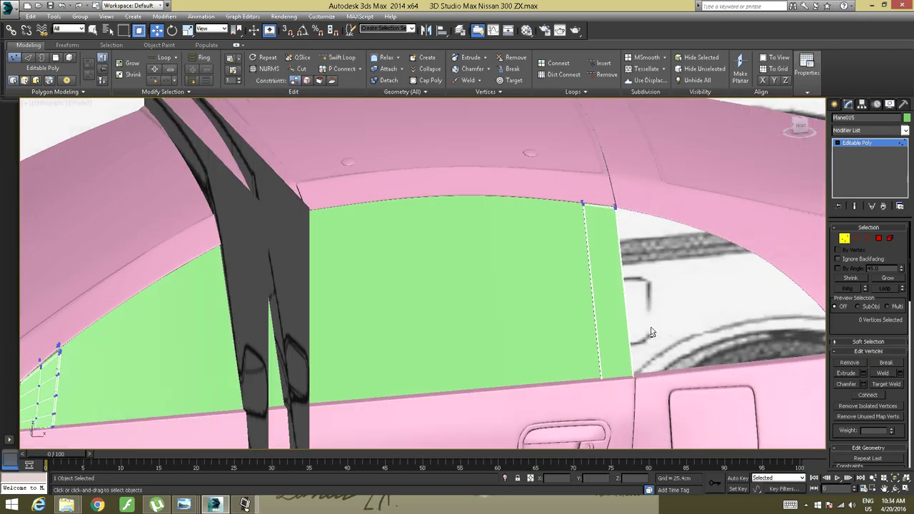
{"action": "middle_click_drag", "start_coordinate": [677, 295], "coordinate": [510, 268], "text": "alt"}
{"action": "scroll", "coordinate": [592, 303], "scroll_direction": "up", "scroll_amount": 4}
{"action": "scroll", "coordinate": [595, 303], "scroll_direction": "down", "scroll_amount": 4}
{"action": "middle_click_drag", "start_coordinate": [510, 268], "coordinate": [502, 274], "text": "alt"}
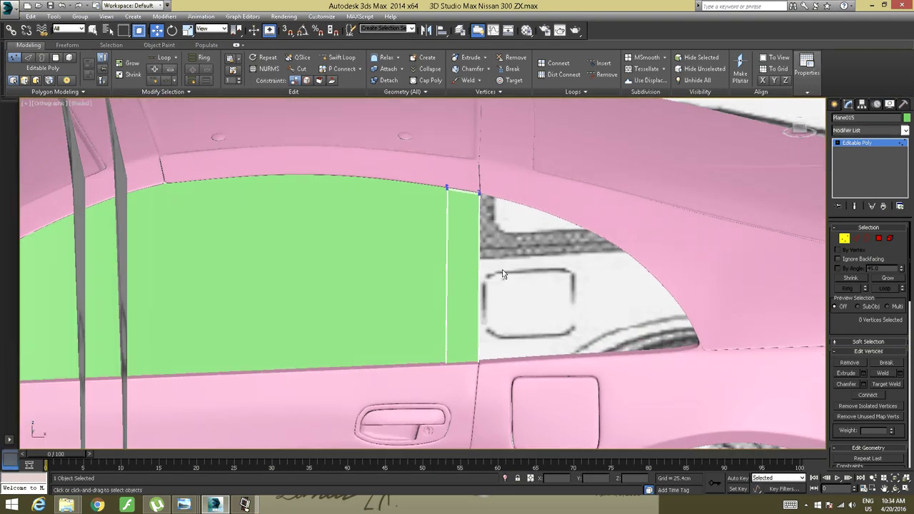
{"action": "left_click", "coordinate": [875, 238]}
{"action": "left_click", "coordinate": [871, 238]}
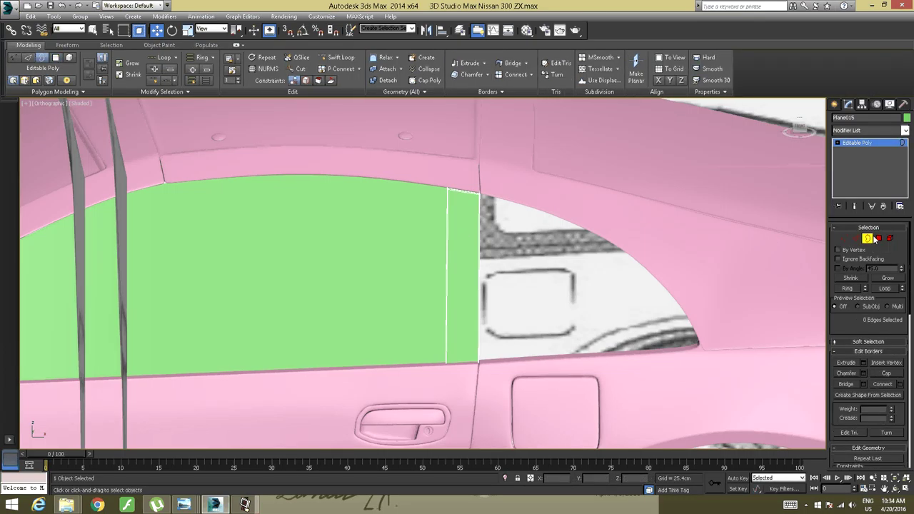
{"action": "left_click", "coordinate": [877, 238]}
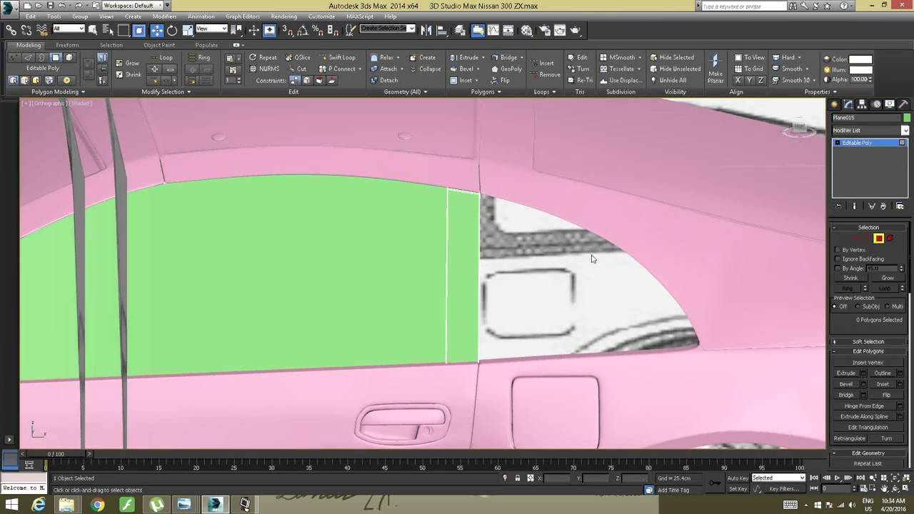
{"action": "key", "text": "5"}
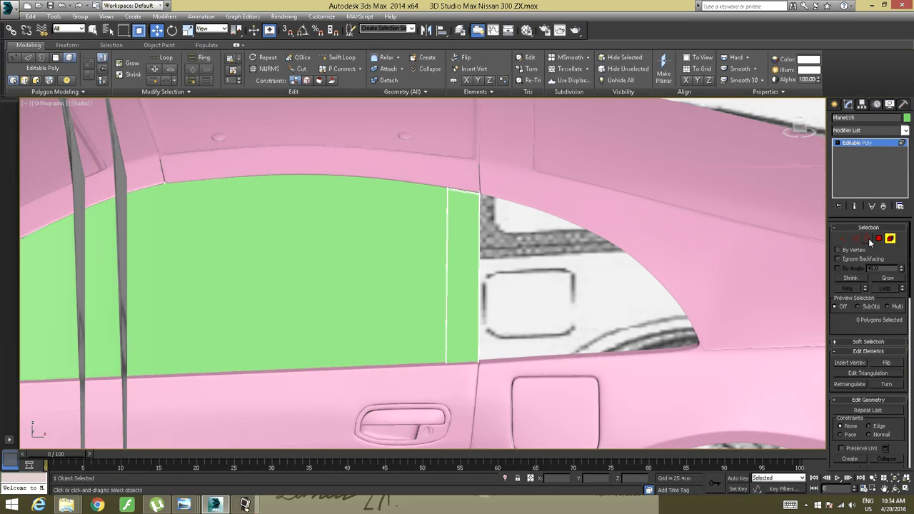
{"action": "left_click", "coordinate": [878, 239]}
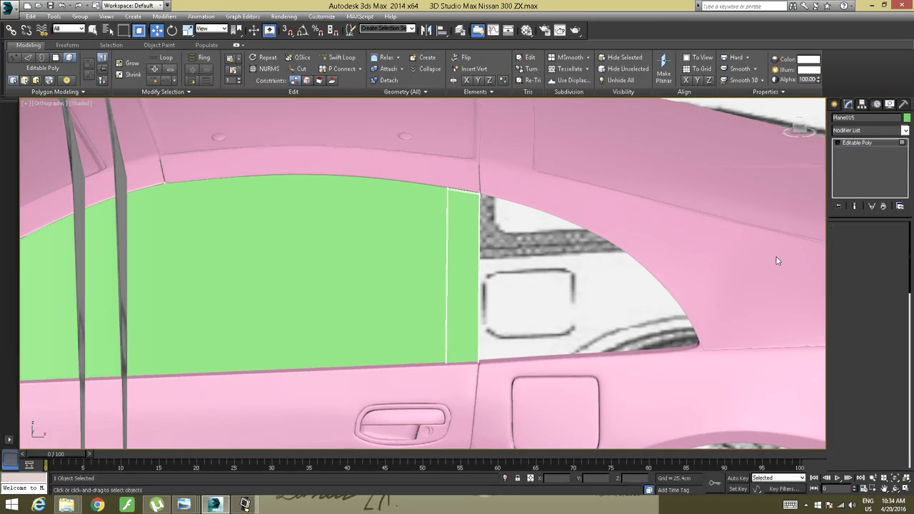
{"action": "left_click", "coordinate": [853, 144]}
{"action": "middle_click_drag", "start_coordinate": [299, 269], "coordinate": [315, 281], "text": "alt"}
{"action": "left_click", "coordinate": [856, 238]}
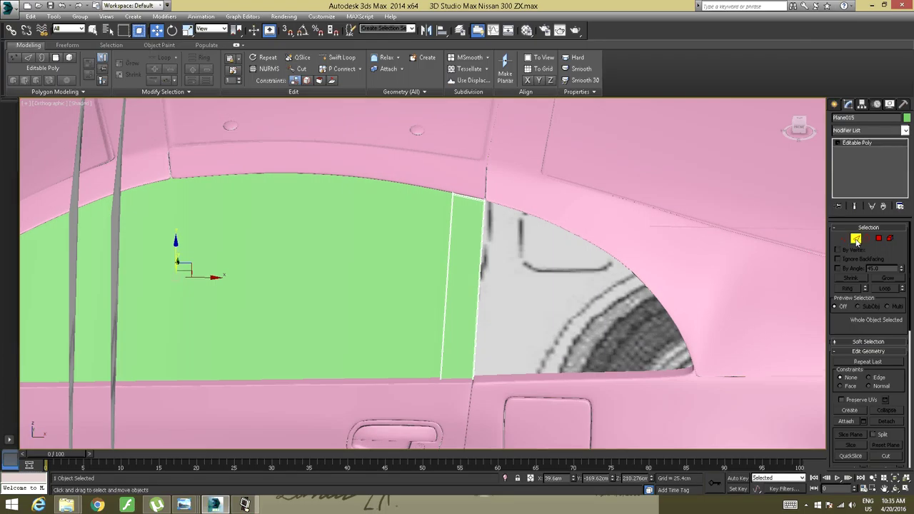
Select the side window glass object instead of the trim and select its rear polygon next to the trim strip
{"action": "left_click", "coordinate": [852, 143]}
{"action": "left_click", "coordinate": [332, 240]}
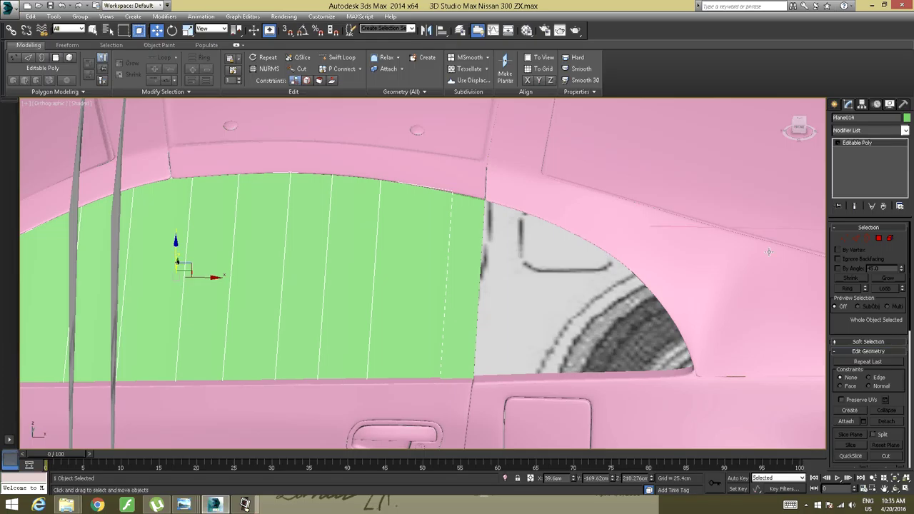
{"action": "left_click", "coordinate": [878, 239]}
{"action": "left_click", "coordinate": [418, 290]}
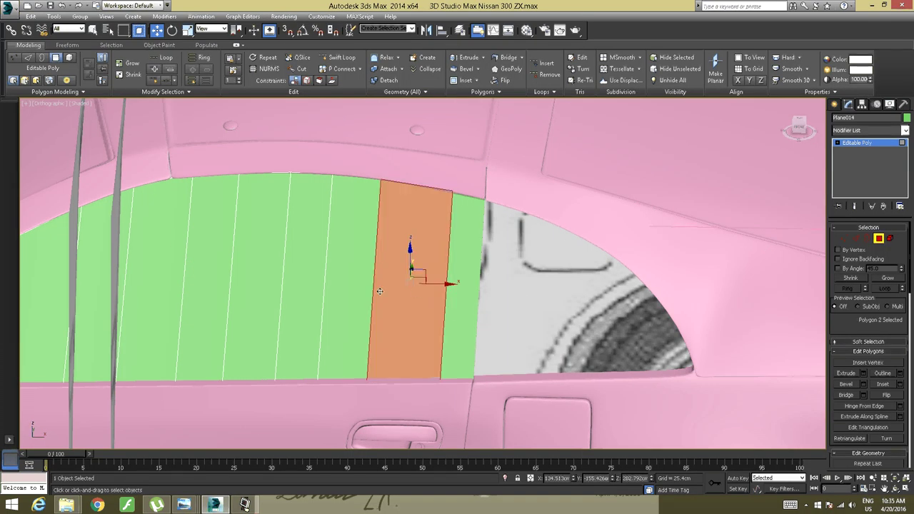
{"action": "left_click", "coordinate": [347, 295], "text": "shift"}
{"action": "left_click", "coordinate": [426, 286]}
{"action": "left_click", "coordinate": [47, 17]}
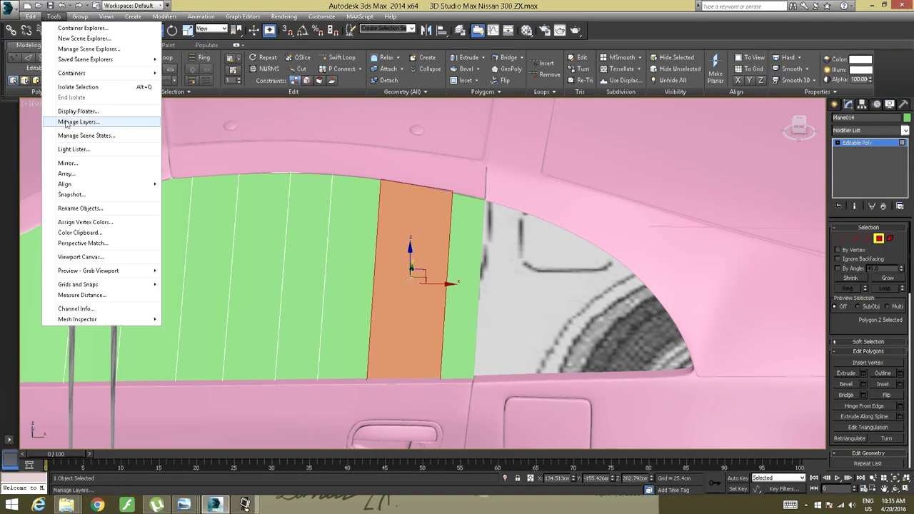
{"action": "mouse_move", "coordinate": [74, 185]}
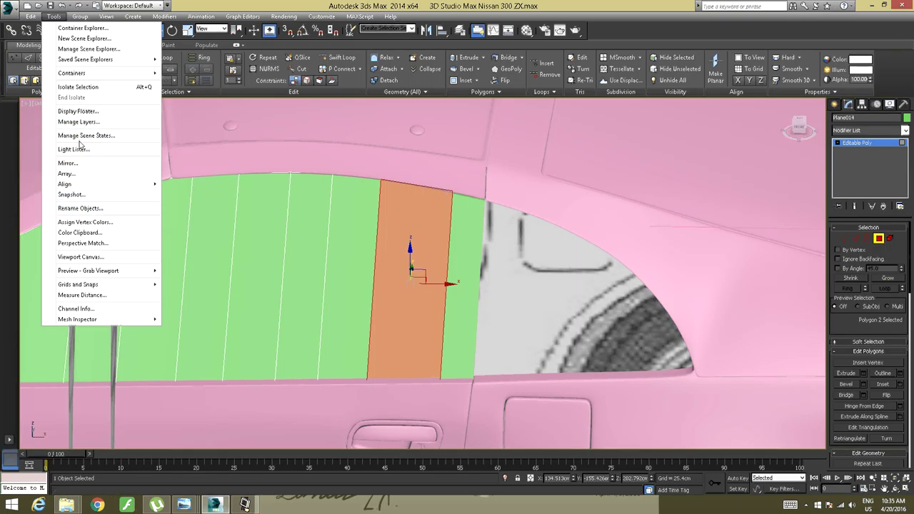
{"action": "mouse_move", "coordinate": [32, 16]}
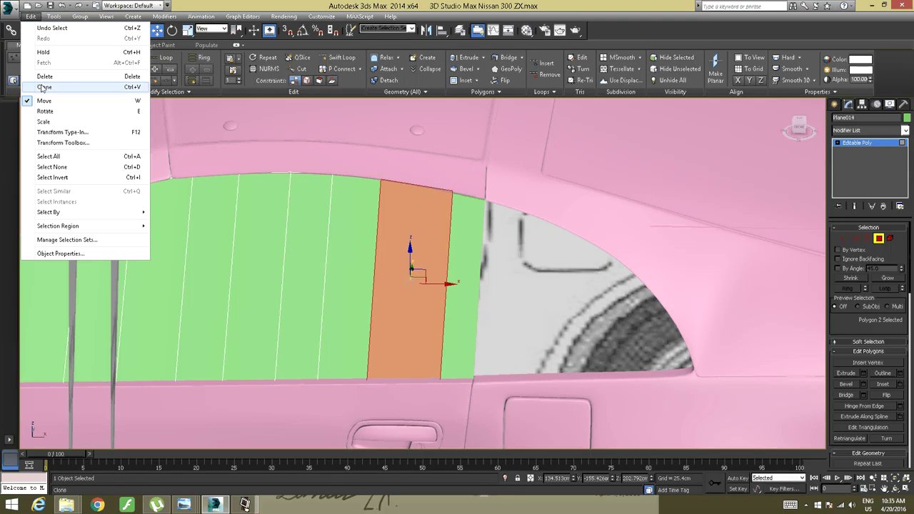
{"action": "left_click", "coordinate": [44, 78]}
{"action": "key", "text": "ctrl+z"}
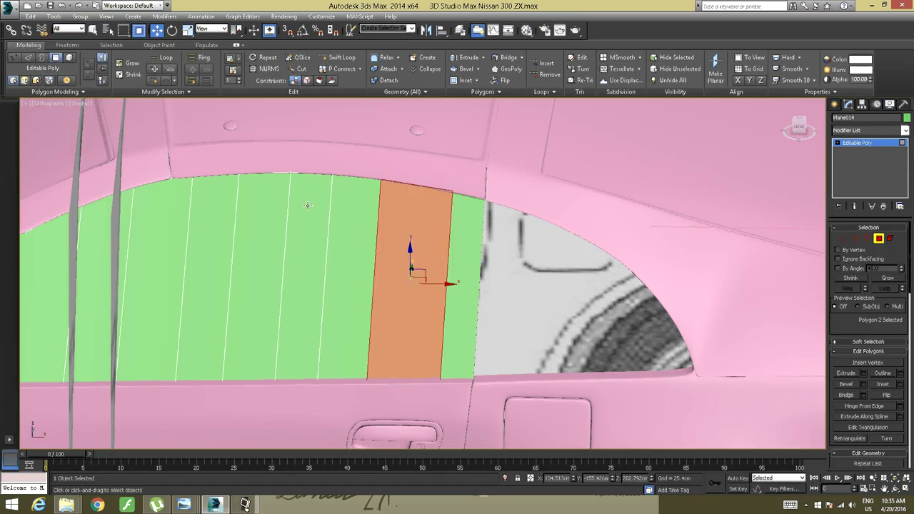
Clone the side window glass object as a Copy
{"action": "left_click", "coordinate": [31, 16]}
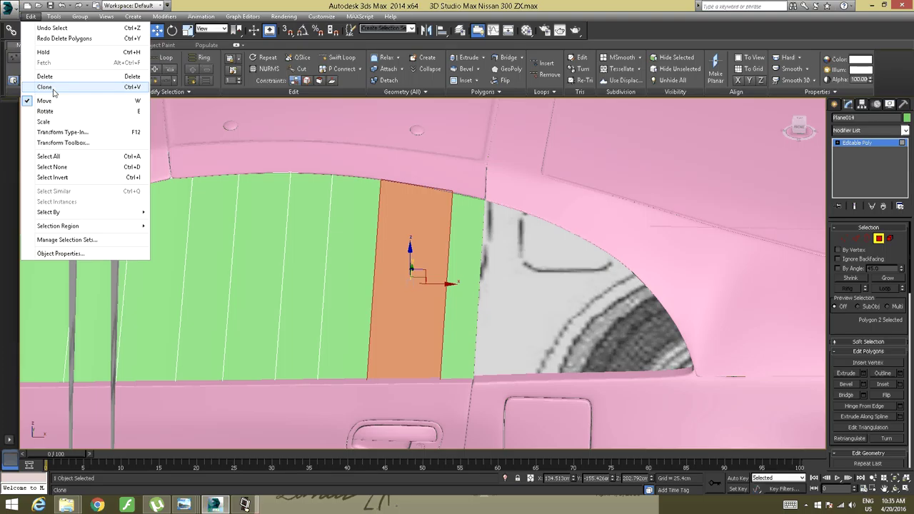
{"action": "left_click", "coordinate": [45, 87]}
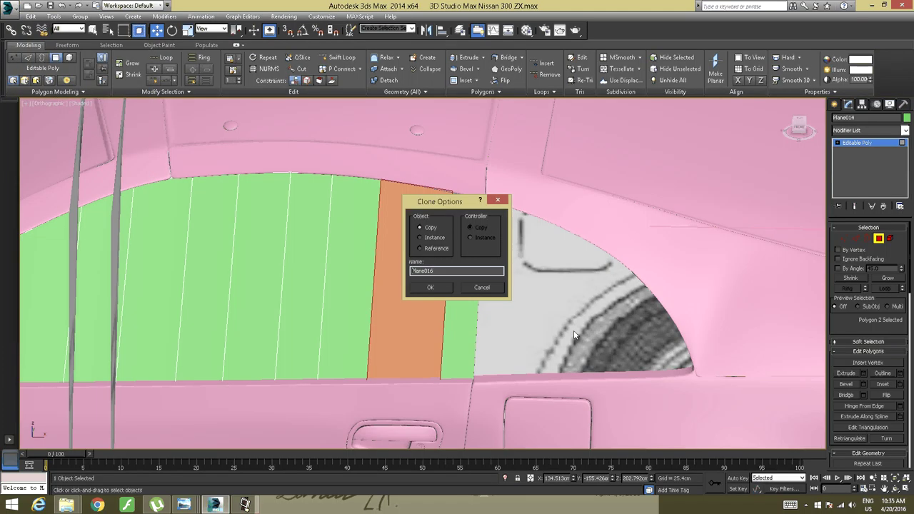
{"action": "left_click", "coordinate": [438, 287]}
Reduce the cloned glass to its rear polygon by selecting that polygon, inverting the selection and deleting the other polygons
{"action": "middle_click_drag", "start_coordinate": [385, 283], "coordinate": [372, 283], "text": "alt"}
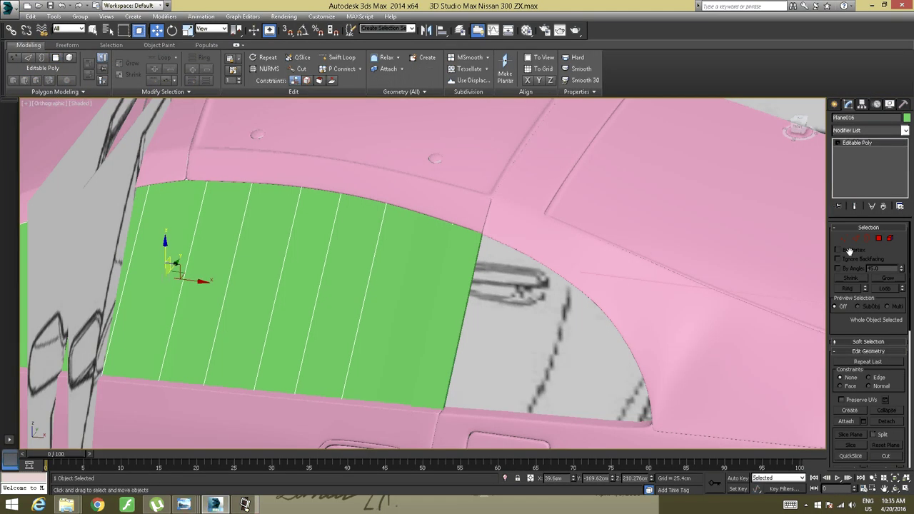
{"action": "left_click", "coordinate": [879, 237]}
{"action": "left_click", "coordinate": [421, 315]}
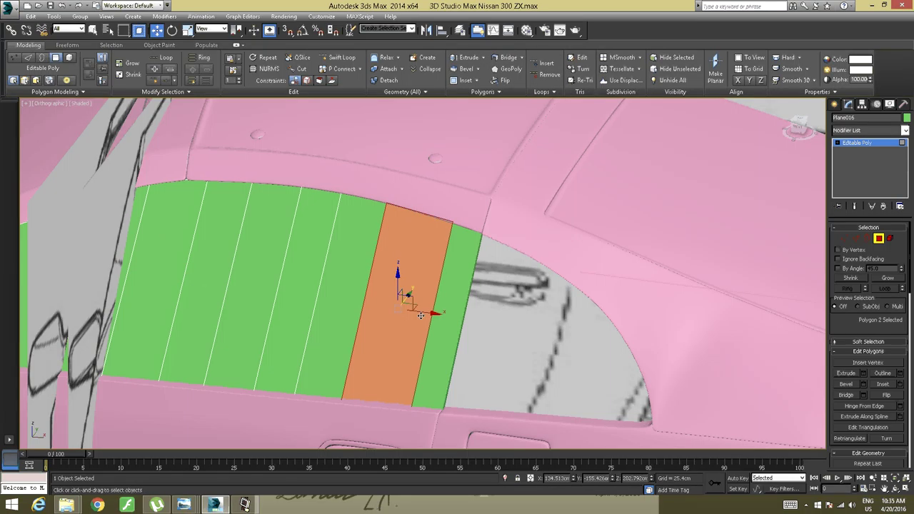
{"action": "left_click", "coordinate": [31, 15]}
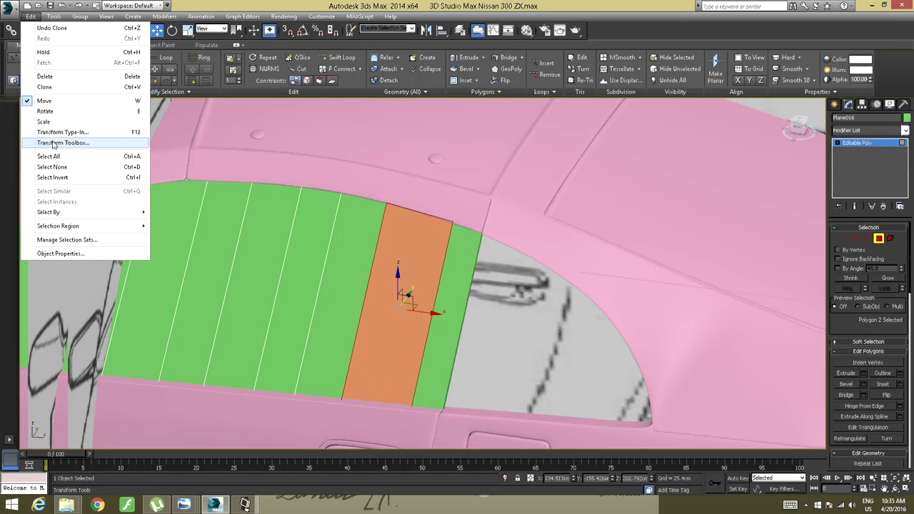
{"action": "left_click", "coordinate": [62, 178]}
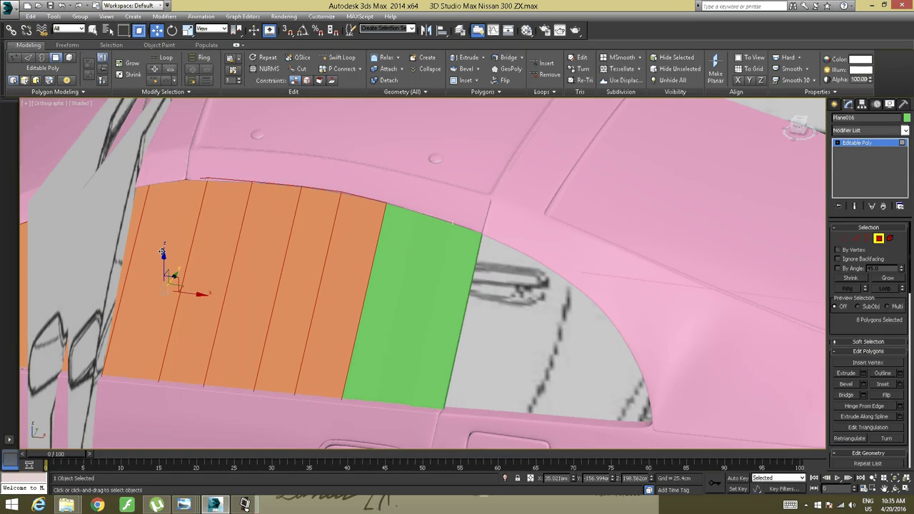
{"action": "key", "text": "Delete"}
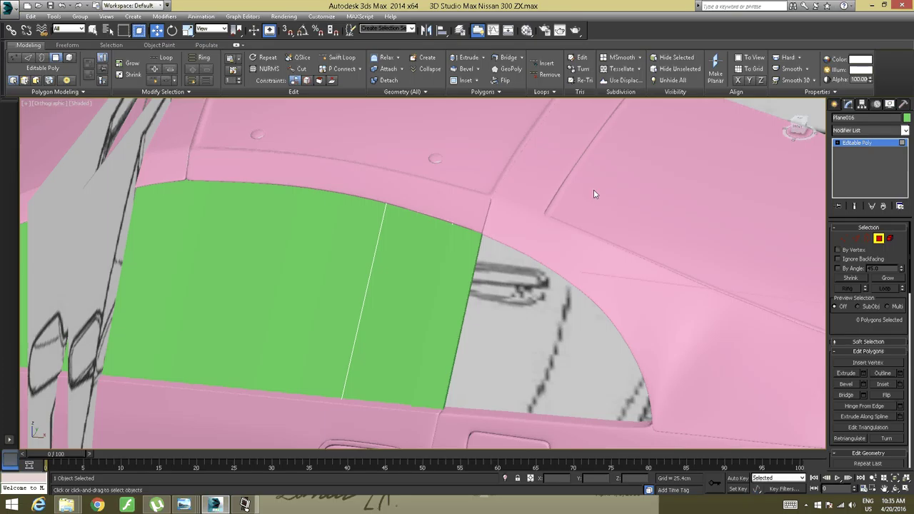
Reselect the cloned glass piece after leaving polygon editing, and select its remaining polygon in front of the trim strip
{"action": "left_click", "coordinate": [858, 146]}
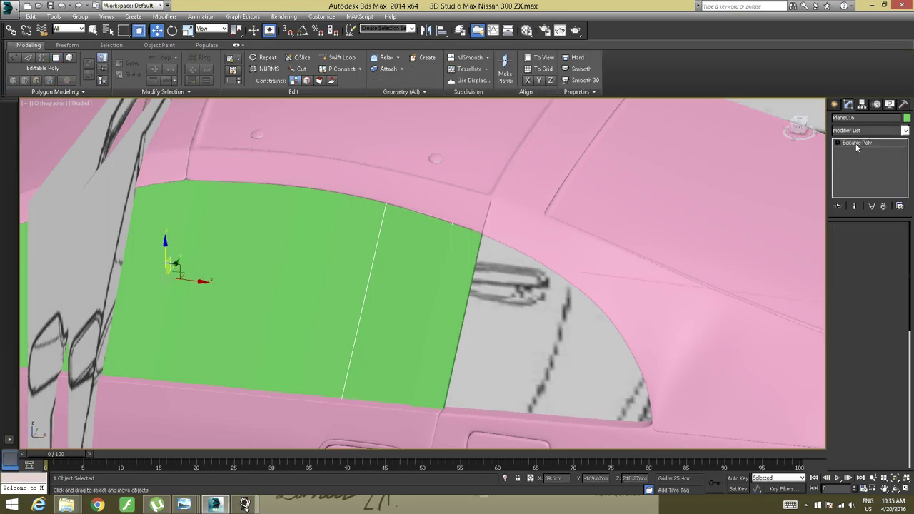
{"action": "left_click", "coordinate": [278, 263]}
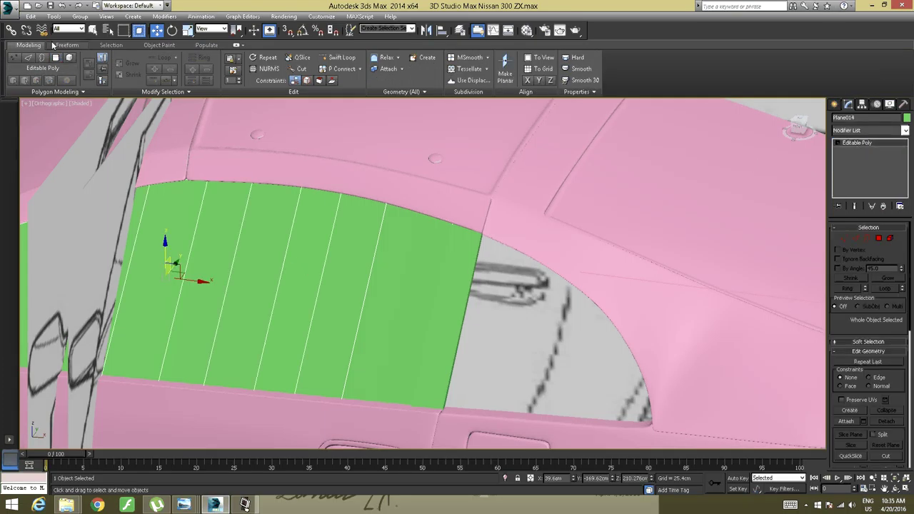
{"action": "left_click", "coordinate": [407, 278]}
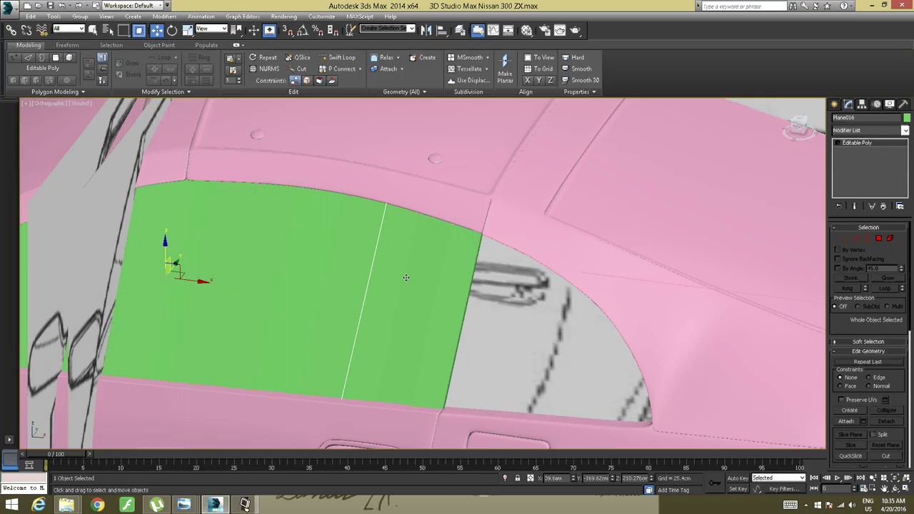
{"action": "middle_click_drag", "start_coordinate": [332, 270], "coordinate": [355, 266], "text": "alt"}
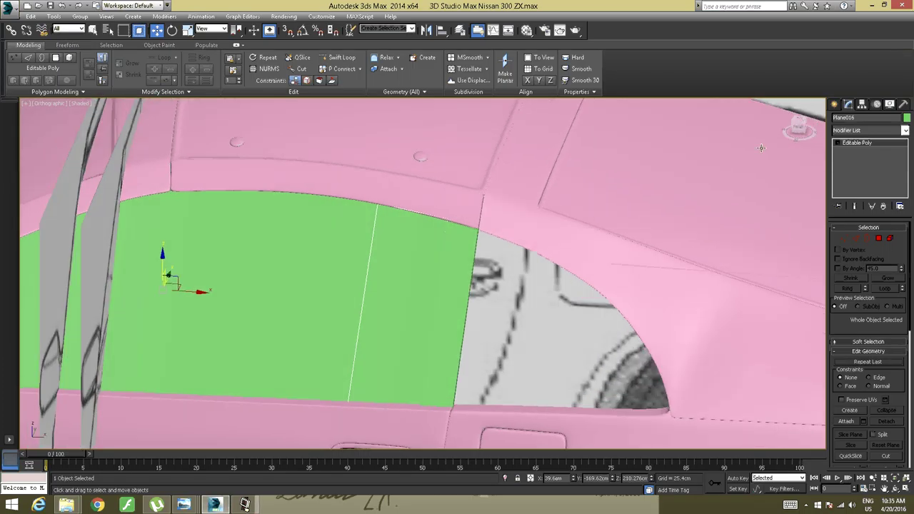
{"action": "left_click", "coordinate": [878, 239]}
{"action": "middle_click_drag", "start_coordinate": [511, 233], "coordinate": [525, 237], "text": "alt"}
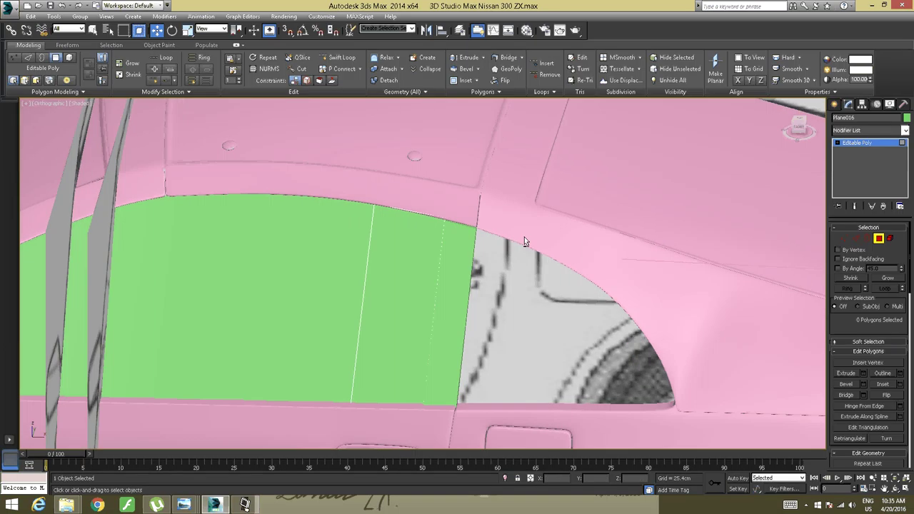
{"action": "mouse_move", "coordinate": [366, 279]}
{"action": "middle_mouse_down", "text": "alt"}
{"action": "mouse_move", "coordinate": [388, 288]}
{"action": "mouse_move", "coordinate": [380, 287]}
{"action": "middle_mouse_up", "text": "alt"}
{"action": "left_click", "coordinate": [388, 289]}
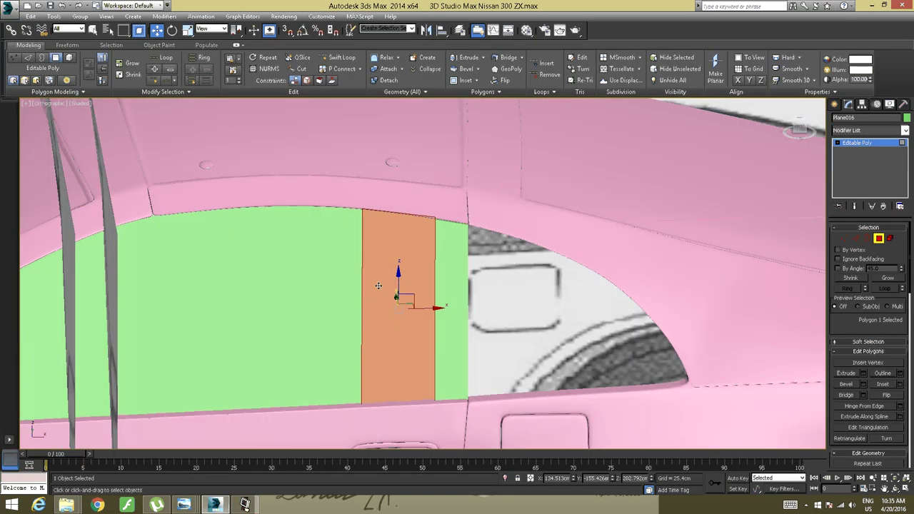
Move the selected window polygon about 46.16 cm along X into the rear quarter-window opening
{"action": "middle_click_drag", "start_coordinate": [431, 261], "coordinate": [386, 216]}
{"action": "scroll", "coordinate": [386, 218], "scroll_direction": "up", "scroll_amount": 2}
{"action": "left_click_drag", "start_coordinate": [365, 264], "coordinate": [523, 244]}
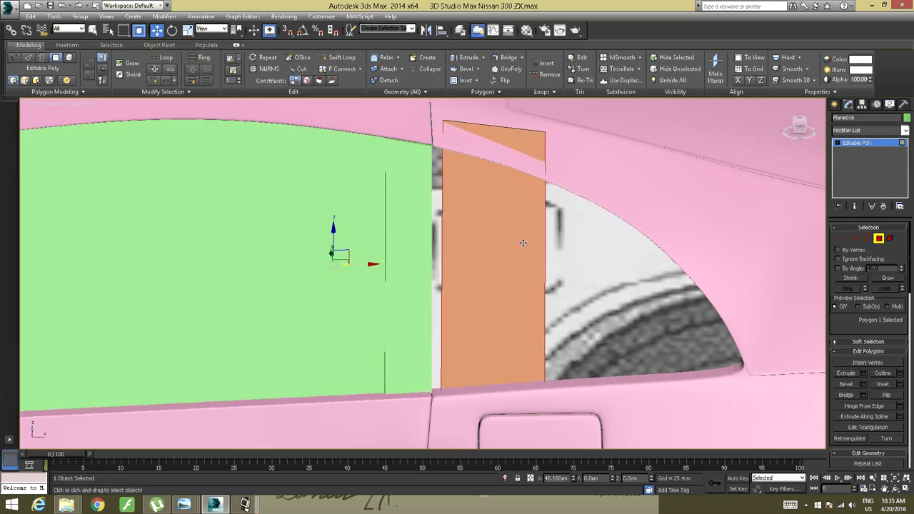
Shift the quarter-window polygon slightly outward along Y to about -156.12 cm
{"action": "middle_click_drag", "start_coordinate": [523, 244], "coordinate": [443, 298], "text": "alt"}
{"action": "scroll", "coordinate": [469, 288], "scroll_direction": "up", "scroll_amount": 3}
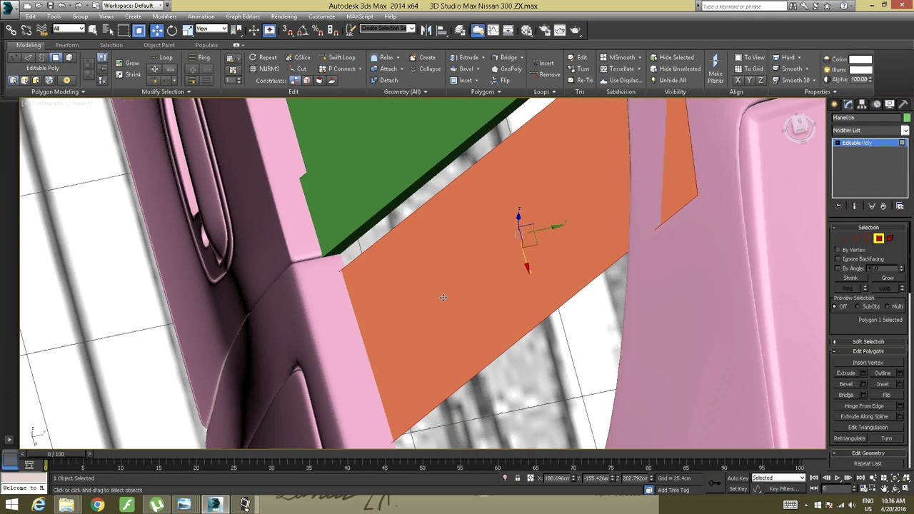
{"action": "mouse_move", "coordinate": [485, 256]}
{"action": "middle_mouse_down", "text": "alt"}
{"action": "mouse_move", "coordinate": [471, 264]}
{"action": "mouse_move", "coordinate": [492, 255]}
{"action": "middle_mouse_up", "text": "alt"}
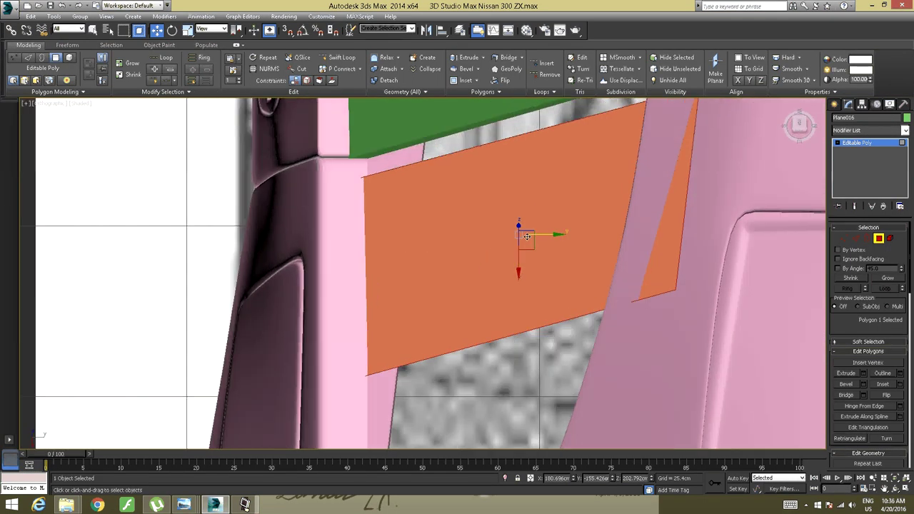
{"action": "left_click_drag", "start_coordinate": [551, 235], "coordinate": [544, 235]}
Try shifting the lower rear corner vertex of the quarter-window plane along Y
{"action": "middle_click_drag", "start_coordinate": [496, 263], "coordinate": [471, 194], "text": "alt"}
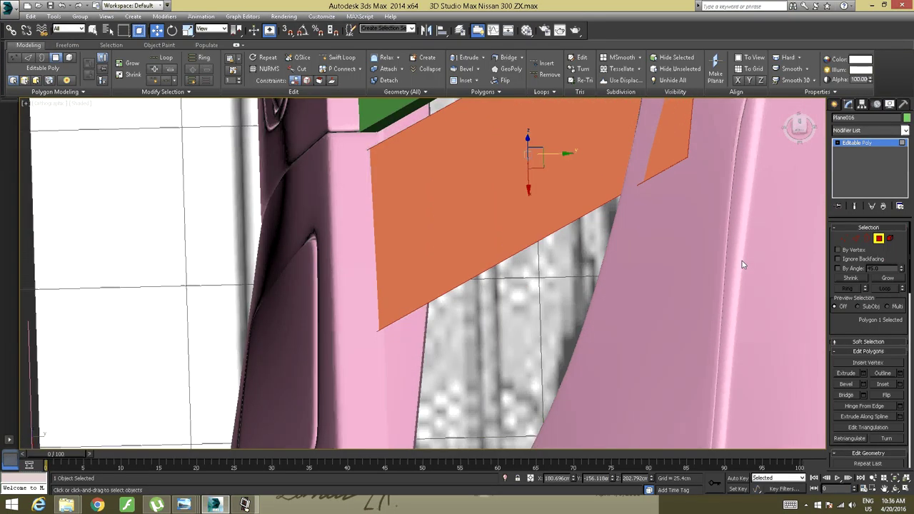
{"action": "left_click", "coordinate": [844, 240]}
{"action": "left_click_drag", "start_coordinate": [478, 283], "coordinate": [392, 341]}
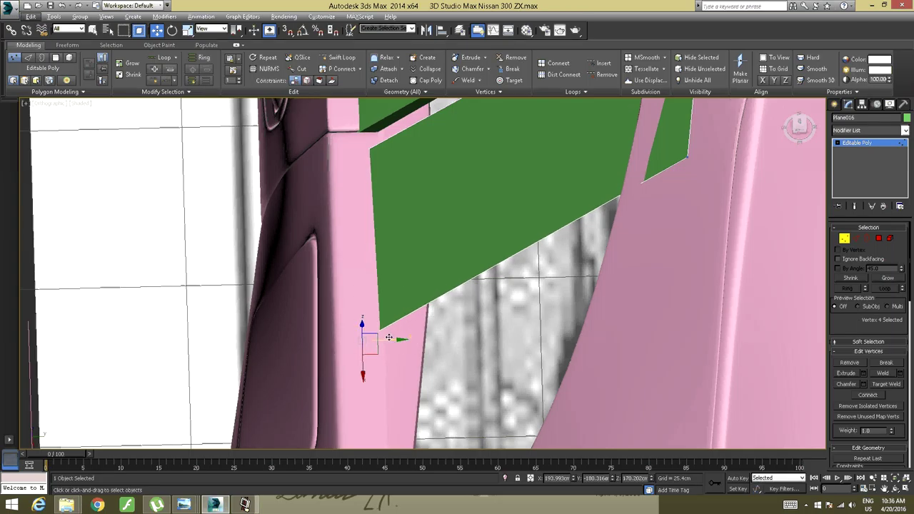
{"action": "key", "text": "ctrl+z"}
Examine how the quarter-window plane sits against the car body in orthographic and perspective views
{"action": "middle_click_drag", "start_coordinate": [487, 299], "coordinate": [428, 255], "text": "alt"}
{"action": "scroll", "coordinate": [505, 231], "scroll_direction": "down", "scroll_amount": 5}
{"action": "scroll", "coordinate": [523, 245], "scroll_direction": "up", "scroll_amount": 5}
{"action": "scroll", "coordinate": [489, 326], "scroll_direction": "down", "scroll_amount": 3}
{"action": "left_click", "coordinate": [50, 104]}
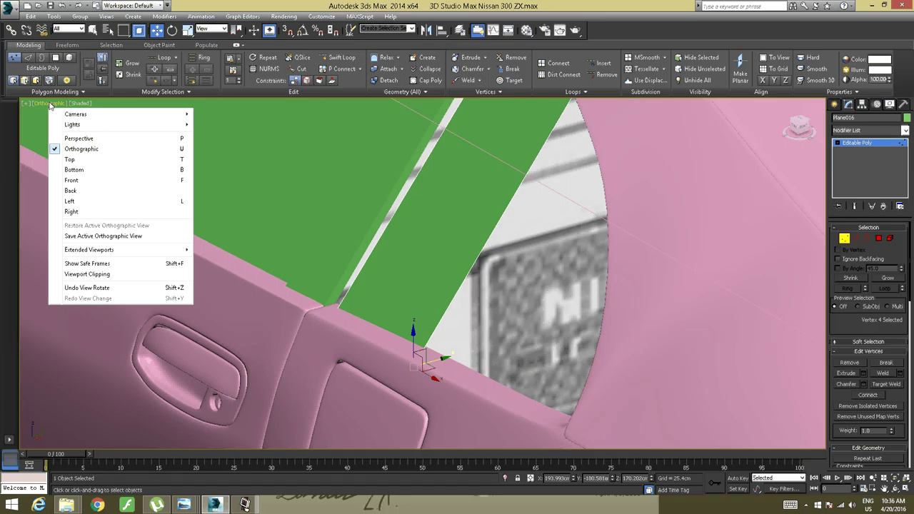
{"action": "left_click", "coordinate": [84, 140]}
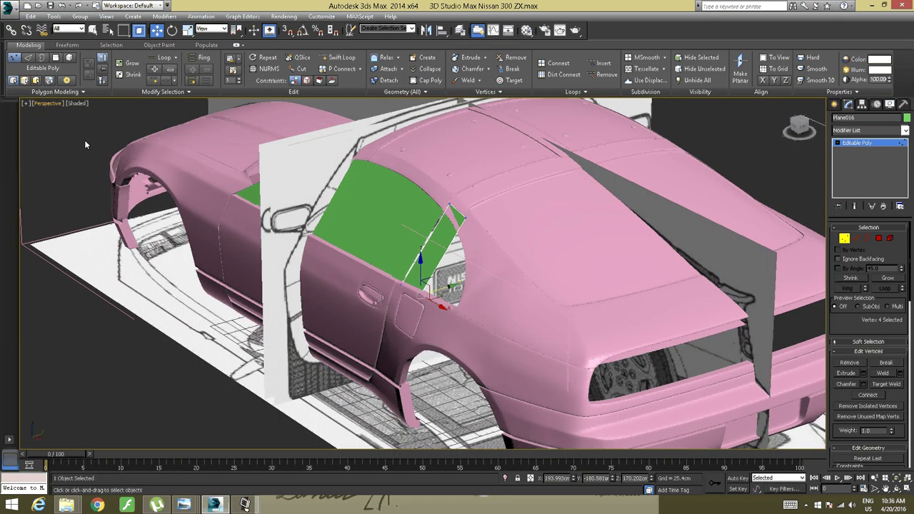
{"action": "scroll", "coordinate": [369, 234], "scroll_direction": "up", "scroll_amount": 1}
{"action": "middle_click_drag", "start_coordinate": [369, 235], "coordinate": [334, 238], "text": "alt"}
{"action": "left_click", "coordinate": [51, 103]}
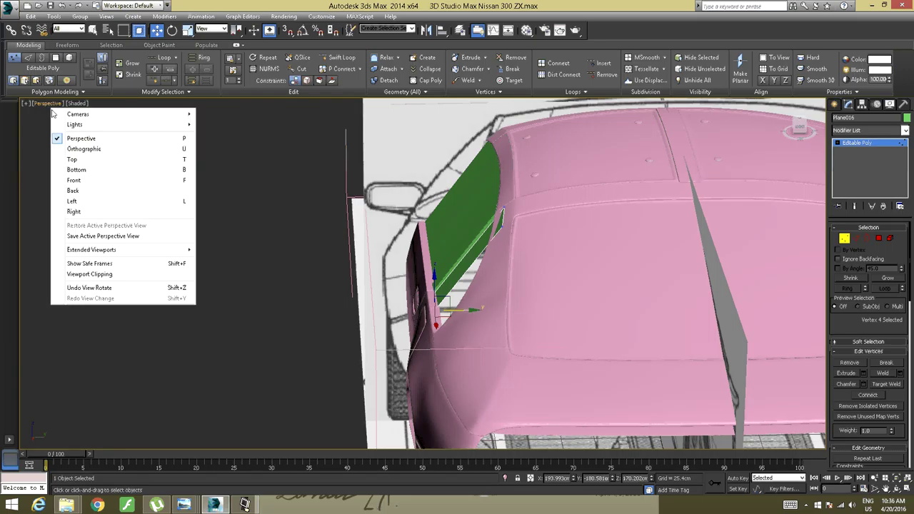
{"action": "left_click", "coordinate": [83, 148]}
{"action": "scroll", "coordinate": [332, 234], "scroll_direction": "down", "scroll_amount": 5}
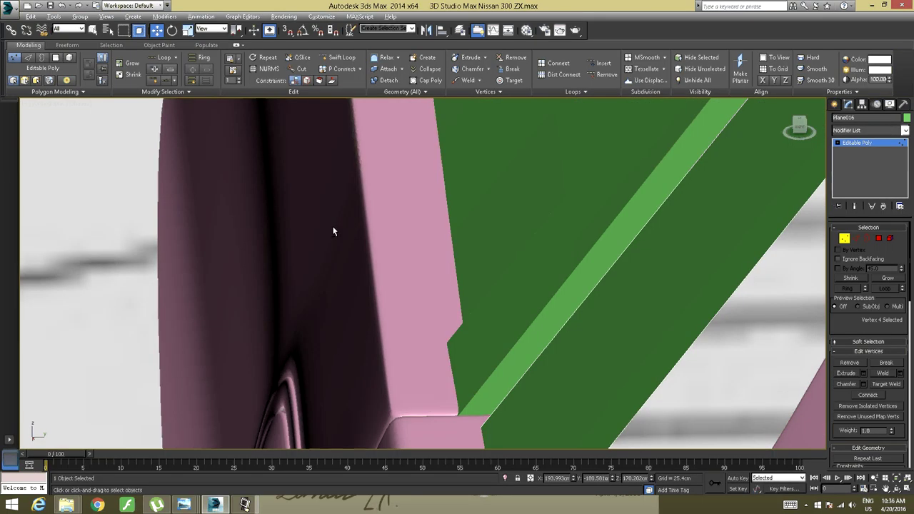
{"action": "middle_click_drag", "start_coordinate": [332, 230], "coordinate": [343, 213], "text": "alt"}
{"action": "scroll", "coordinate": [343, 209], "scroll_direction": "down", "scroll_amount": 3}
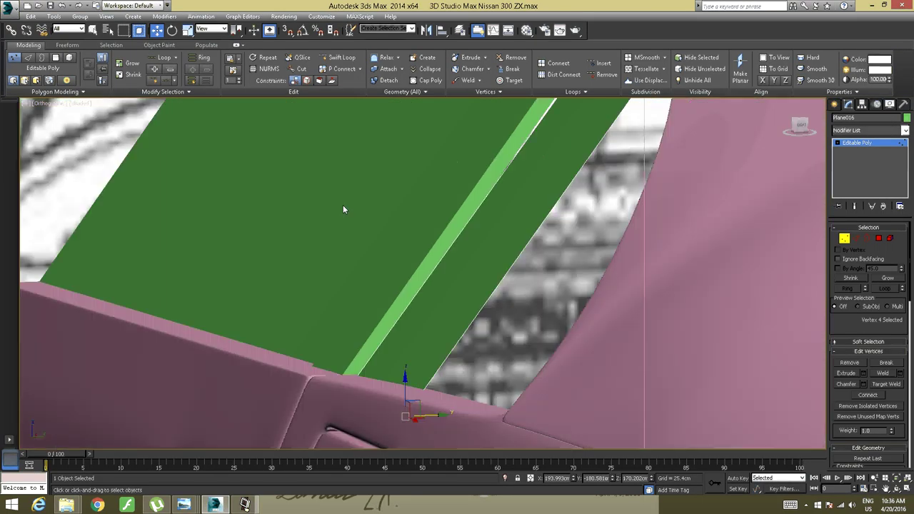
{"action": "right_click", "coordinate": [371, 212]}
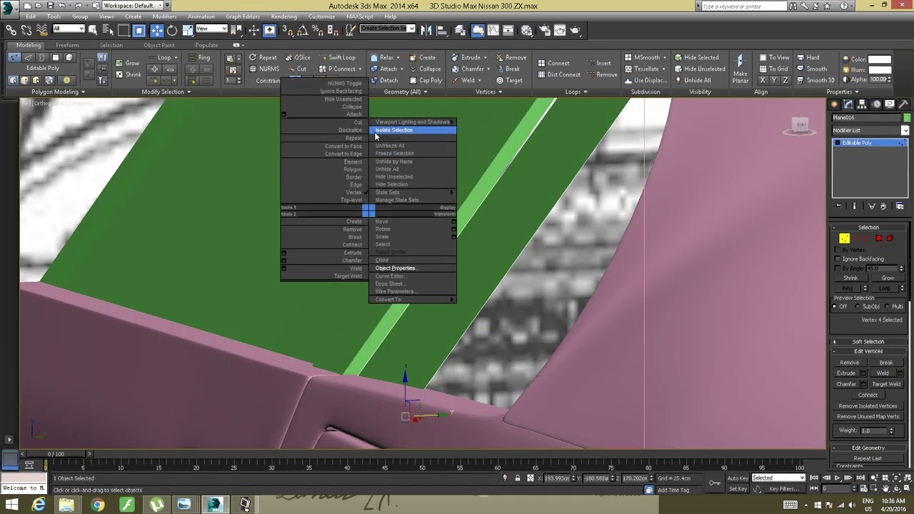
{"action": "left_click", "coordinate": [397, 130]}
{"action": "middle_click_drag", "start_coordinate": [406, 179], "coordinate": [434, 184], "text": "alt"}
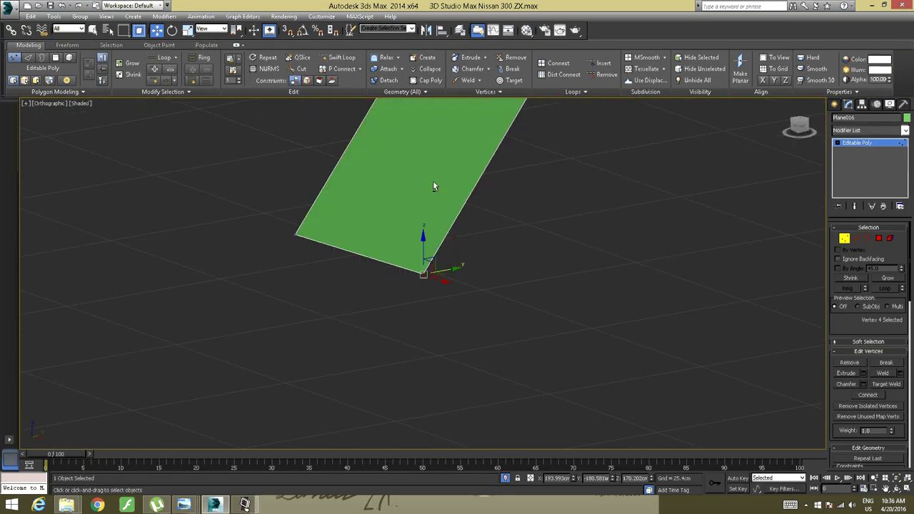
{"action": "right_click", "coordinate": [413, 194]}
{"action": "left_click", "coordinate": [437, 152]}
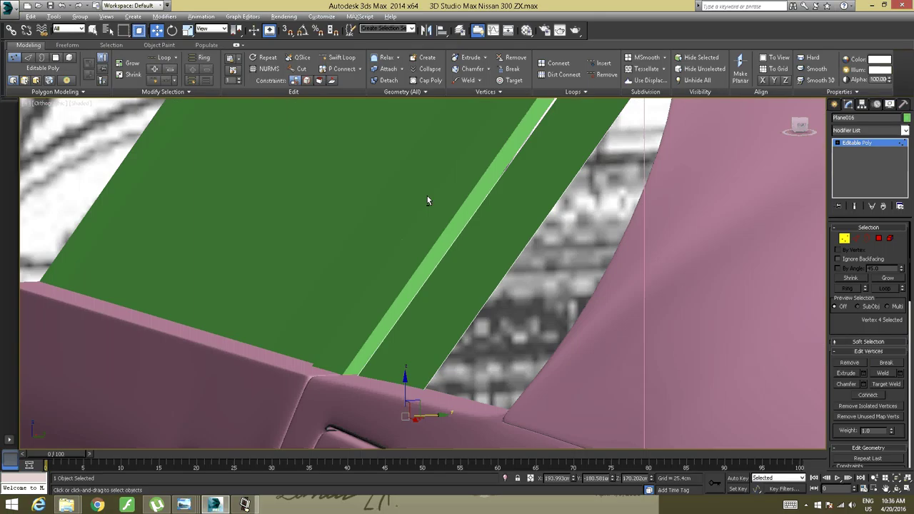
Leave vertex editing and add the door, rear side panel, narrow pillar strip, rear pillar panel and rear hatch to the selection
{"action": "scroll", "coordinate": [428, 198], "scroll_direction": "down", "scroll_amount": 4}
{"action": "middle_click_drag", "start_coordinate": [434, 202], "coordinate": [443, 258]}
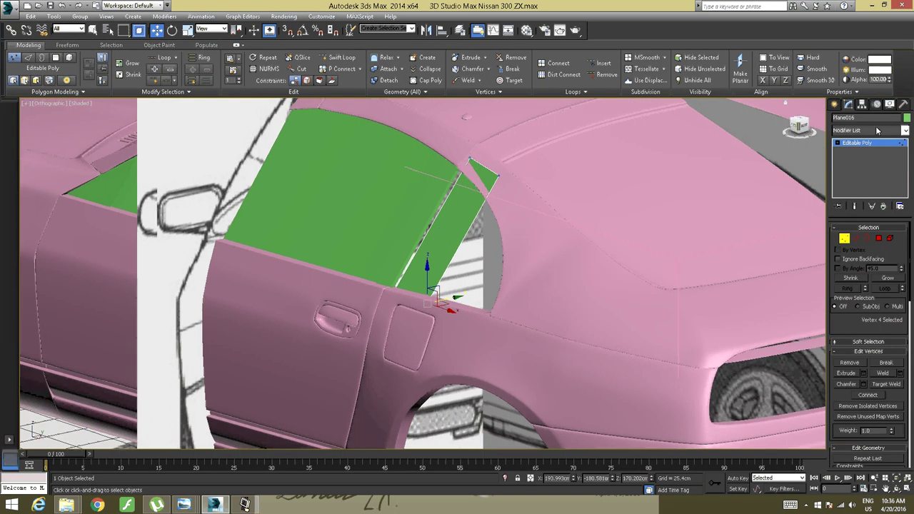
{"action": "left_click", "coordinate": [850, 143]}
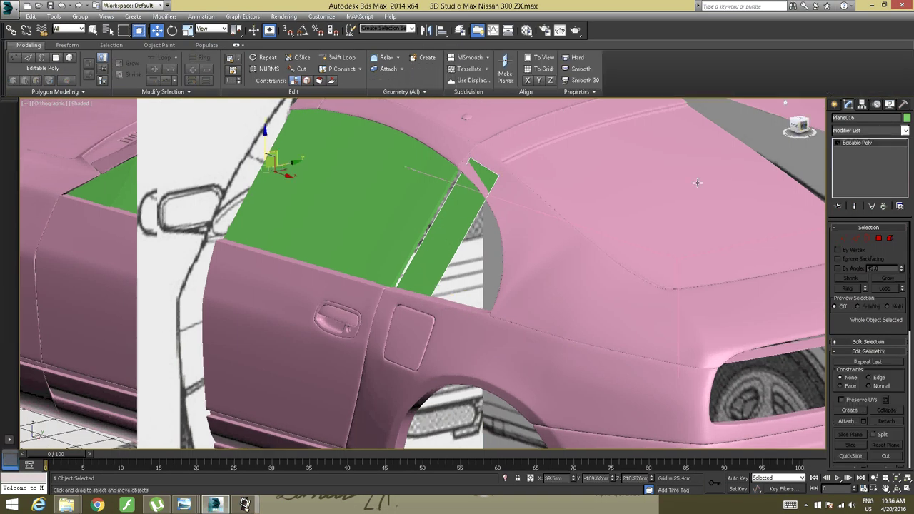
{"action": "left_click", "coordinate": [422, 318], "text": "ctrl"}
{"action": "left_click", "coordinate": [370, 303], "text": "ctrl"}
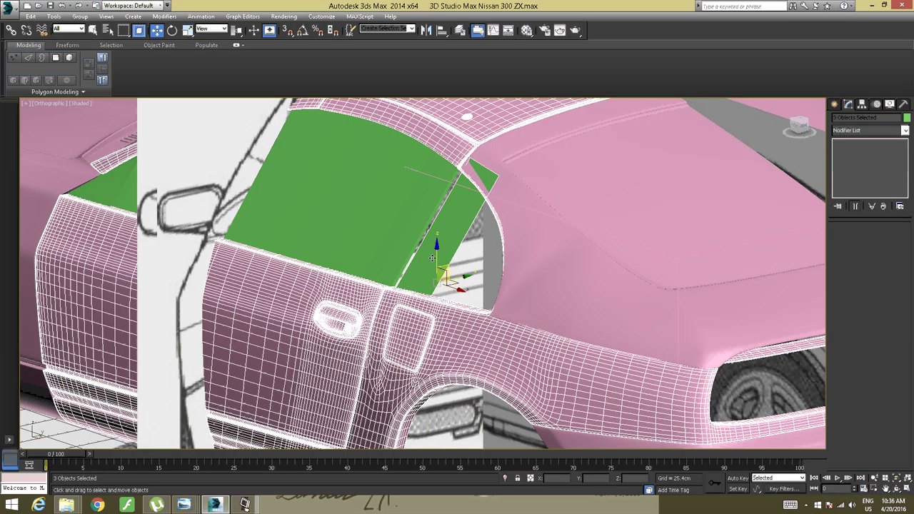
{"action": "middle_click_drag", "start_coordinate": [361, 224], "coordinate": [378, 288], "text": "alt"}
{"action": "left_click", "coordinate": [441, 279], "text": "ctrl"}
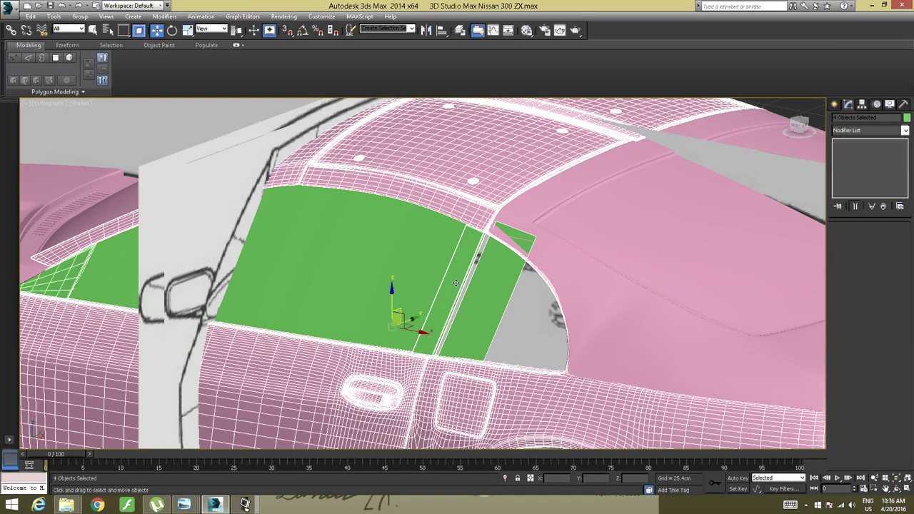
{"action": "left_click", "coordinate": [547, 268], "text": "ctrl"}
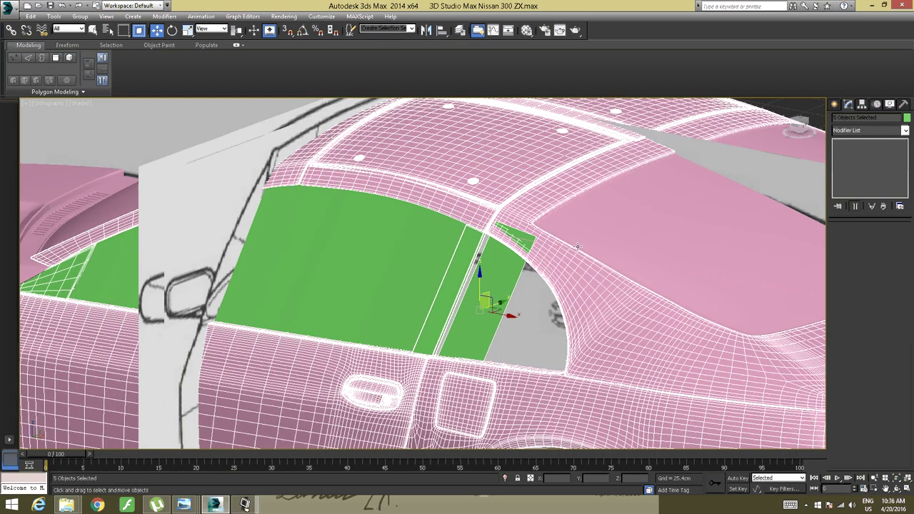
{"action": "left_click", "coordinate": [595, 234], "text": "ctrl"}
{"action": "middle_click_drag", "start_coordinate": [542, 267], "coordinate": [450, 267], "text": "alt"}
{"action": "right_click", "coordinate": [441, 264]}
{"action": "left_click", "coordinate": [456, 186]}
{"action": "scroll", "coordinate": [429, 267], "scroll_direction": "up", "scroll_amount": 4}
{"action": "middle_click_drag", "start_coordinate": [381, 268], "coordinate": [436, 268], "text": "alt"}
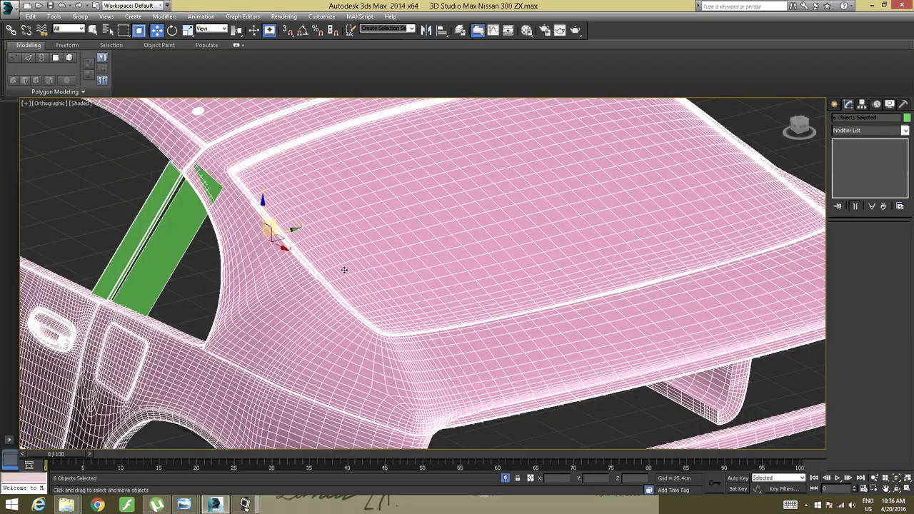
{"action": "scroll", "coordinate": [288, 269], "scroll_direction": "up", "scroll_amount": 5}
{"action": "middle_click_drag", "start_coordinate": [207, 287], "coordinate": [683, 276]}
{"action": "mouse_move", "coordinate": [550, 270]}
{"action": "middle_mouse_down", "text": "alt"}
{"action": "mouse_move", "coordinate": [441, 264]}
{"action": "mouse_move", "coordinate": [543, 267]}
{"action": "middle_mouse_up", "text": "alt"}
{"action": "right_click", "coordinate": [478, 265]}
{"action": "left_click", "coordinate": [504, 193]}
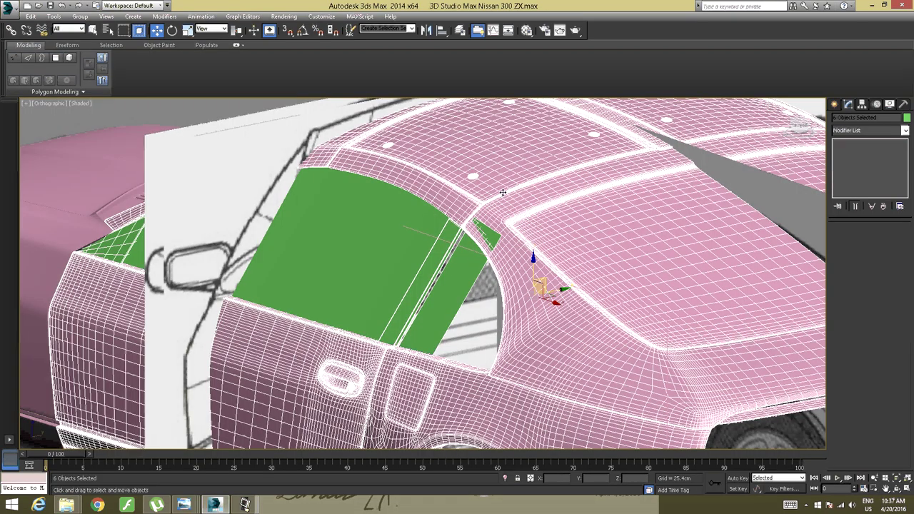
Add the large side-window plane to the selection and isolate all selected objects
{"action": "left_click", "coordinate": [364, 254], "text": "ctrl"}
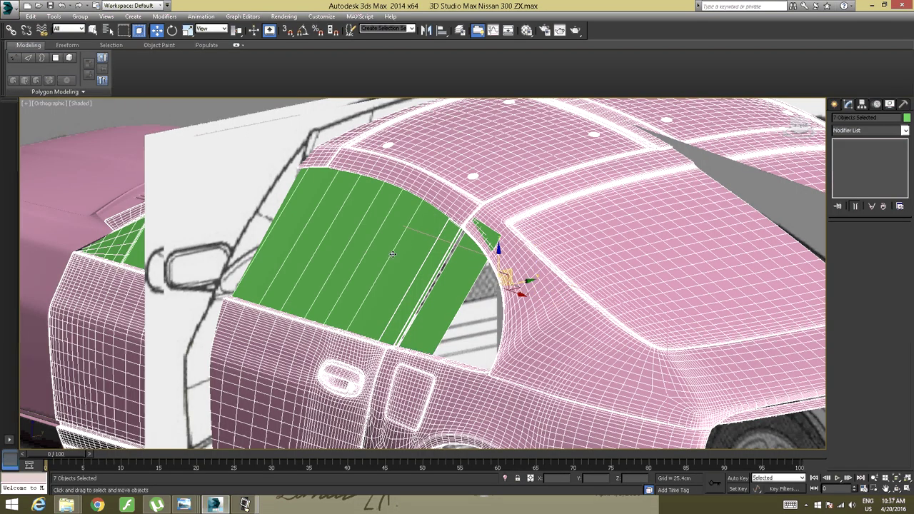
{"action": "right_click", "coordinate": [454, 274]}
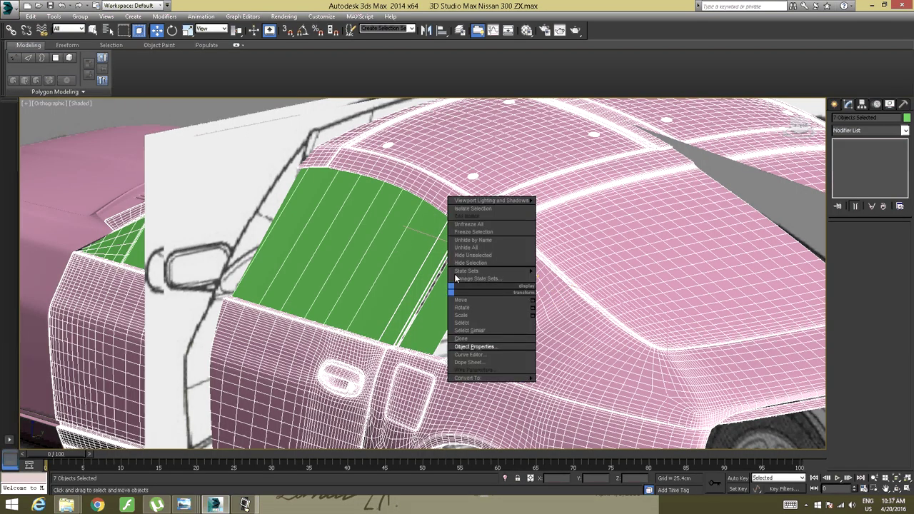
{"action": "left_click", "coordinate": [472, 212]}
{"action": "scroll", "coordinate": [457, 272], "scroll_direction": "down", "scroll_amount": 2}
{"action": "scroll", "coordinate": [191, 286], "scroll_direction": "up", "scroll_amount": 6}
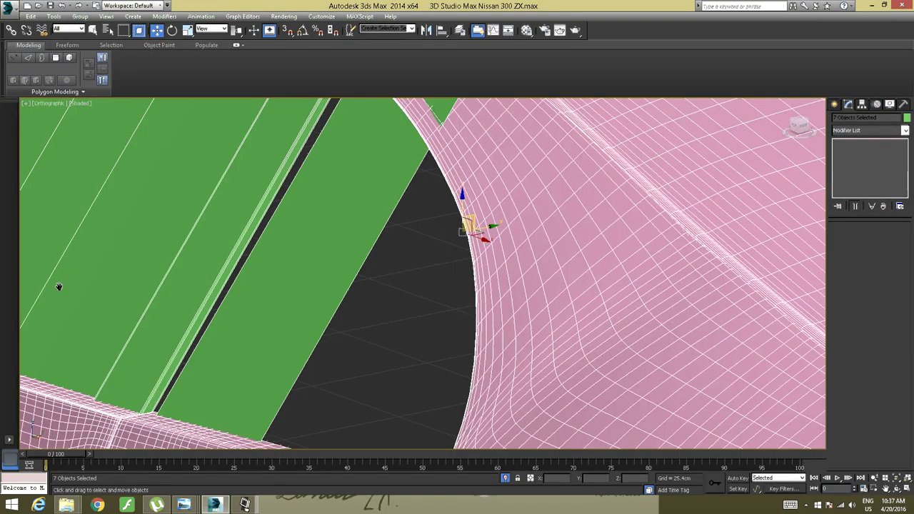
Raise the quarter-window plane's two lower vertices to the body's window line, moving the rear one up 3.045 cm
{"action": "middle_click_drag", "start_coordinate": [59, 286], "coordinate": [209, 252]}
{"action": "middle_click_drag", "start_coordinate": [306, 238], "coordinate": [221, 272]}
{"action": "middle_click_drag", "start_coordinate": [431, 239], "coordinate": [292, 270]}
{"action": "scroll", "coordinate": [292, 270], "scroll_direction": "up", "scroll_amount": 5}
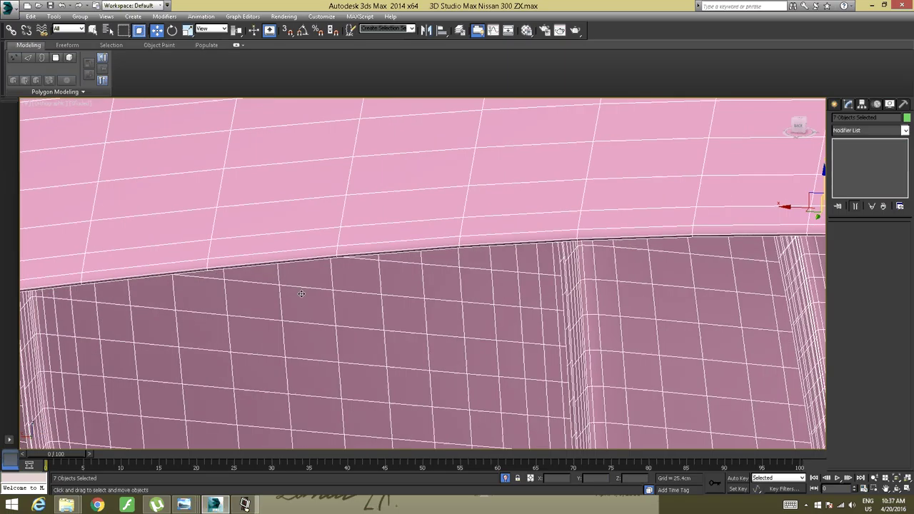
{"action": "middle_click_drag", "start_coordinate": [400, 329], "coordinate": [400, 319], "text": "alt"}
{"action": "middle_click_drag", "start_coordinate": [344, 309], "coordinate": [554, 302]}
{"action": "scroll", "coordinate": [554, 305], "scroll_direction": "down", "scroll_amount": 2}
{"action": "left_click", "coordinate": [463, 247]}
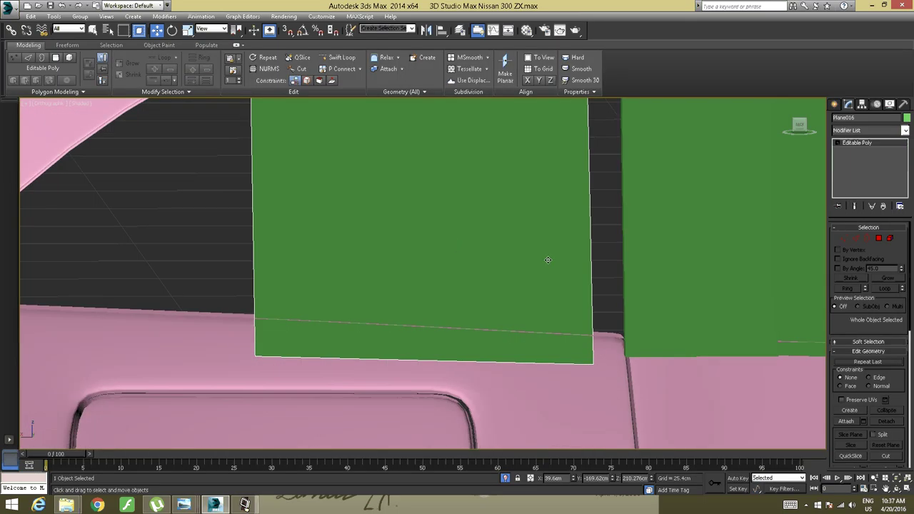
{"action": "left_click", "coordinate": [845, 238]}
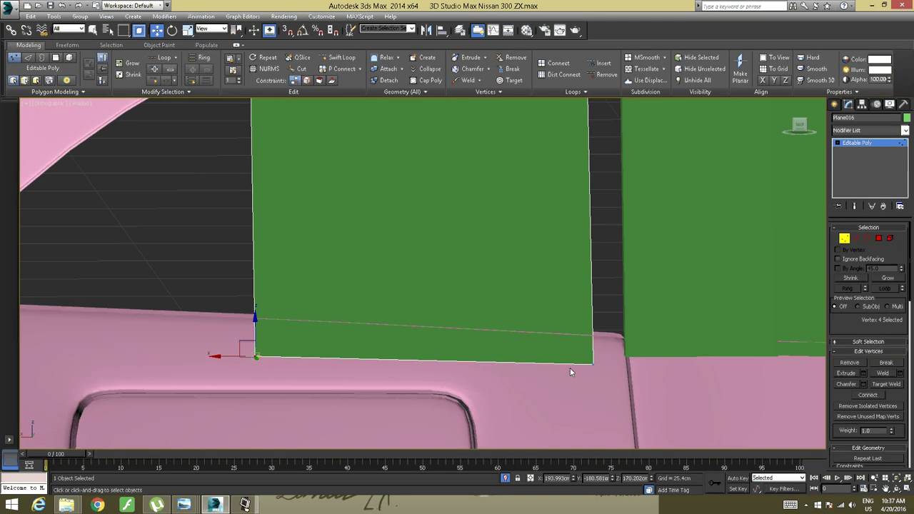
{"action": "left_click_drag", "start_coordinate": [560, 378], "coordinate": [595, 313]}
{"action": "left_click_drag", "start_coordinate": [361, 310], "coordinate": [212, 400]}
{"action": "left_click_drag", "start_coordinate": [254, 320], "coordinate": [260, 295]}
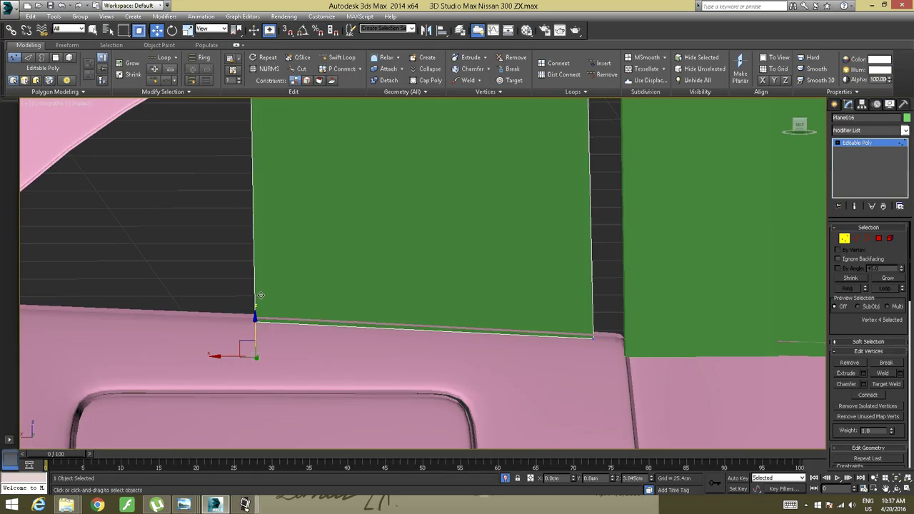
Move the quarter-window plane's lower rear vertex along X toward the back of the opening, to about 226.8 cm
{"action": "scroll", "coordinate": [327, 285], "scroll_direction": "down", "scroll_amount": 4}
{"action": "middle_click_drag", "start_coordinate": [389, 283], "coordinate": [395, 344], "text": "alt"}
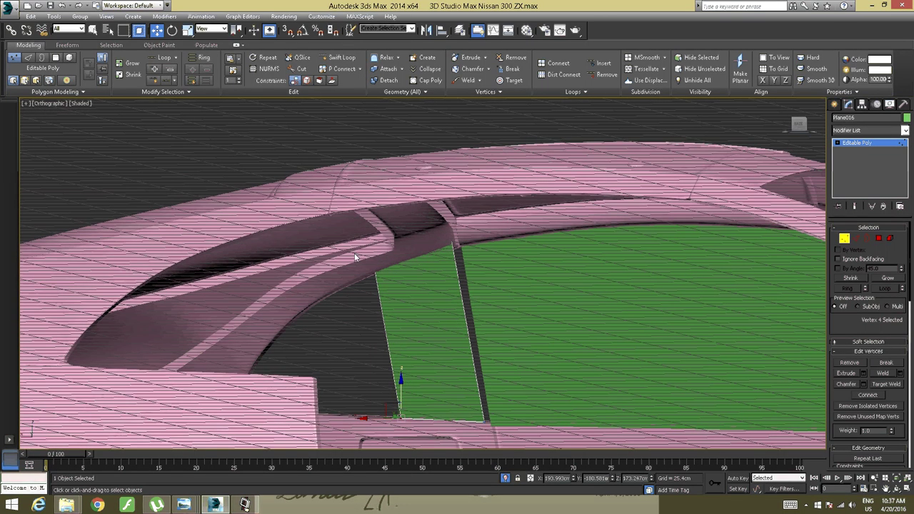
{"action": "middle_click_drag", "start_coordinate": [418, 452], "coordinate": [391, 408], "text": "alt"}
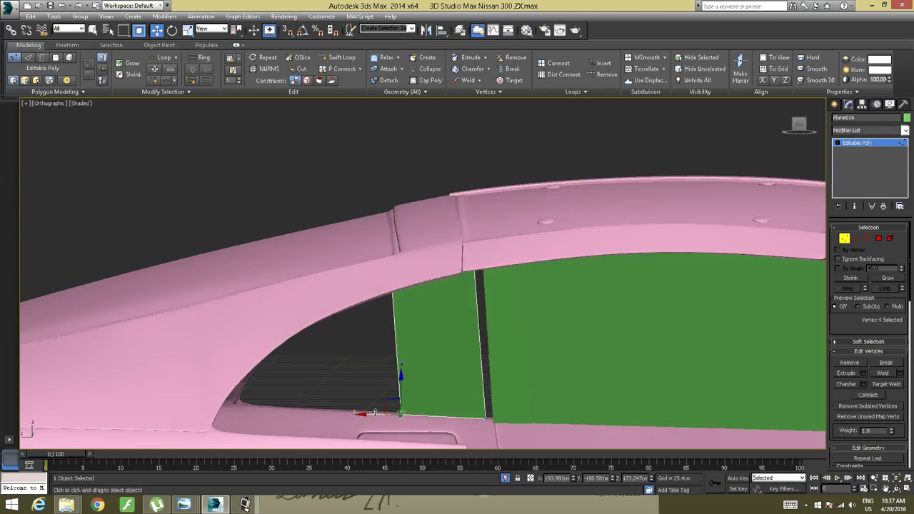
{"action": "left_click_drag", "start_coordinate": [396, 408], "coordinate": [298, 407]}
Raise the lower rear vertex of the quarter-window plane slightly to follow the body's window line
{"action": "middle_click_drag", "start_coordinate": [341, 397], "coordinate": [359, 365]}
{"action": "scroll", "coordinate": [358, 370], "scroll_direction": "up", "scroll_amount": 6}
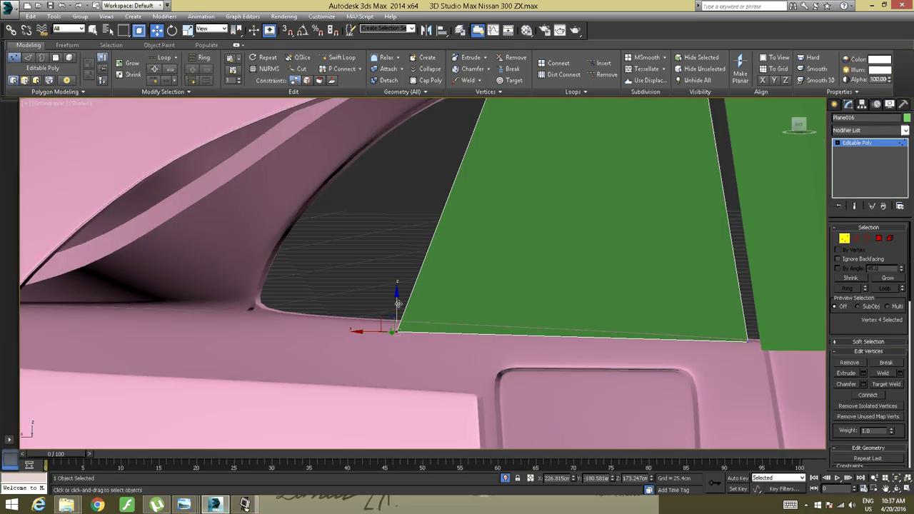
{"action": "left_click_drag", "start_coordinate": [399, 303], "coordinate": [399, 294]}
{"action": "scroll", "coordinate": [553, 241], "scroll_direction": "down", "scroll_amount": 2}
{"action": "middle_click_drag", "start_coordinate": [549, 247], "coordinate": [524, 229], "text": "alt"}
{"action": "left_click_drag", "start_coordinate": [492, 238], "coordinate": [492, 238]}
In the front view, move the plane's upper rear vertex back and down to about X 226.82 cm, Z 207.80 cm
{"action": "middle_click_drag", "start_coordinate": [417, 309], "coordinate": [591, 305], "text": "alt"}
{"action": "left_click_drag", "start_coordinate": [600, 149], "coordinate": [540, 183]}
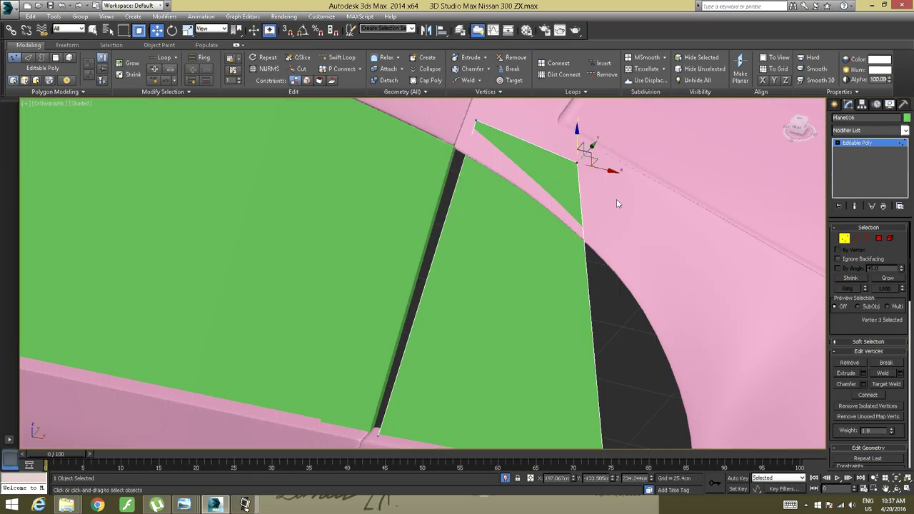
{"action": "left_click", "coordinate": [800, 131]}
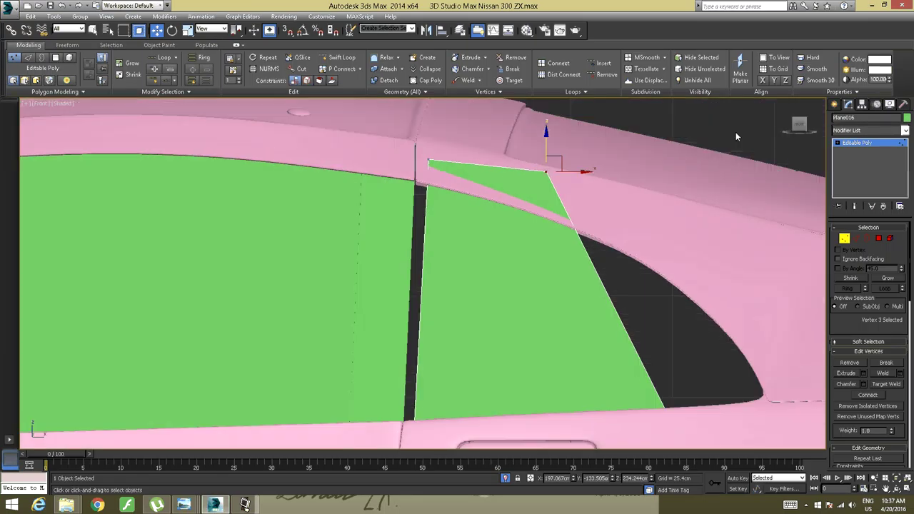
{"action": "middle_click_drag", "start_coordinate": [589, 148], "coordinate": [484, 174]}
{"action": "left_click_drag", "start_coordinate": [458, 185], "coordinate": [576, 290]}
Move the upper rear vertex outward along Y to about -152.49 cm, toward the pillar's inner edge
{"action": "middle_click_drag", "start_coordinate": [691, 262], "coordinate": [616, 289], "text": "alt"}
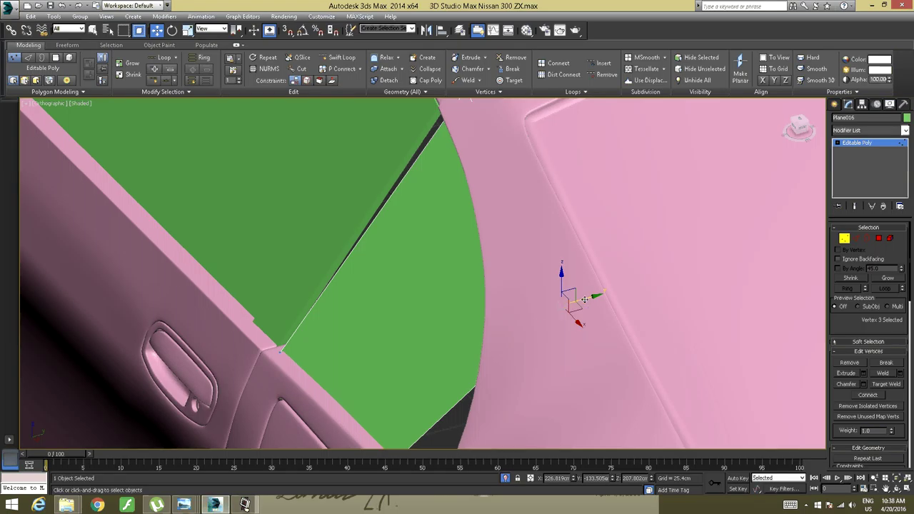
{"action": "left_click_drag", "start_coordinate": [587, 299], "coordinate": [511, 303]}
{"action": "middle_click_drag", "start_coordinate": [510, 304], "coordinate": [516, 230], "text": "alt"}
{"action": "scroll", "coordinate": [479, 294], "scroll_direction": "up", "scroll_amount": 3}
{"action": "middle_click_drag", "start_coordinate": [482, 296], "coordinate": [421, 282], "text": "alt"}
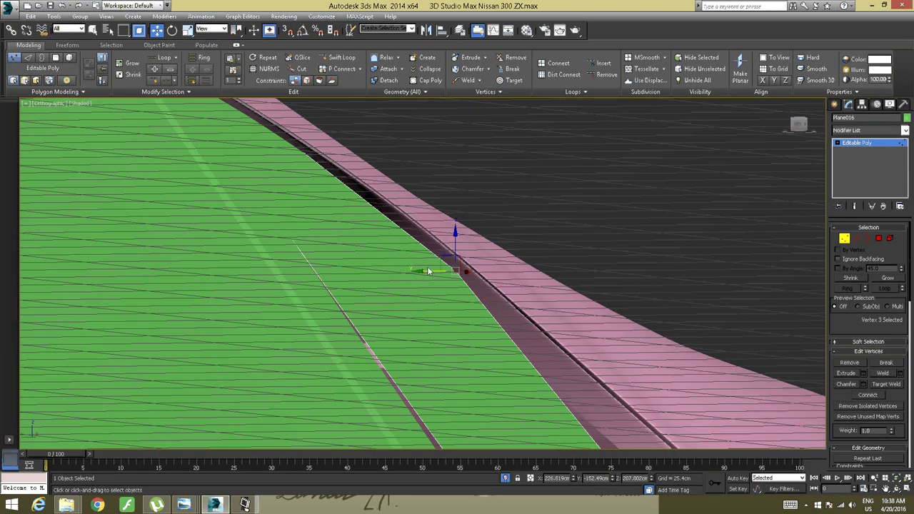
Lower the plane's upper front vertex to about Z 230.59 cm and move it outward along Y to about -136.02 cm
{"action": "middle_click_drag", "start_coordinate": [430, 272], "coordinate": [565, 255], "text": "alt"}
{"action": "middle_click_drag", "start_coordinate": [565, 255], "coordinate": [613, 329]}
{"action": "left_click_drag", "start_coordinate": [512, 216], "coordinate": [470, 260]}
{"action": "middle_click_drag", "start_coordinate": [503, 267], "coordinate": [553, 278], "text": "alt"}
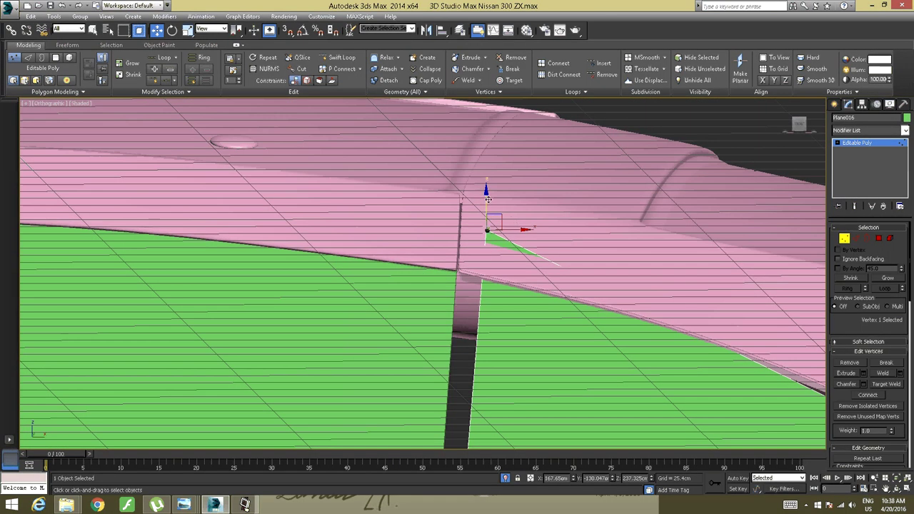
{"action": "left_click_drag", "start_coordinate": [488, 199], "coordinate": [492, 253]}
{"action": "middle_click_drag", "start_coordinate": [492, 255], "coordinate": [441, 271], "text": "alt"}
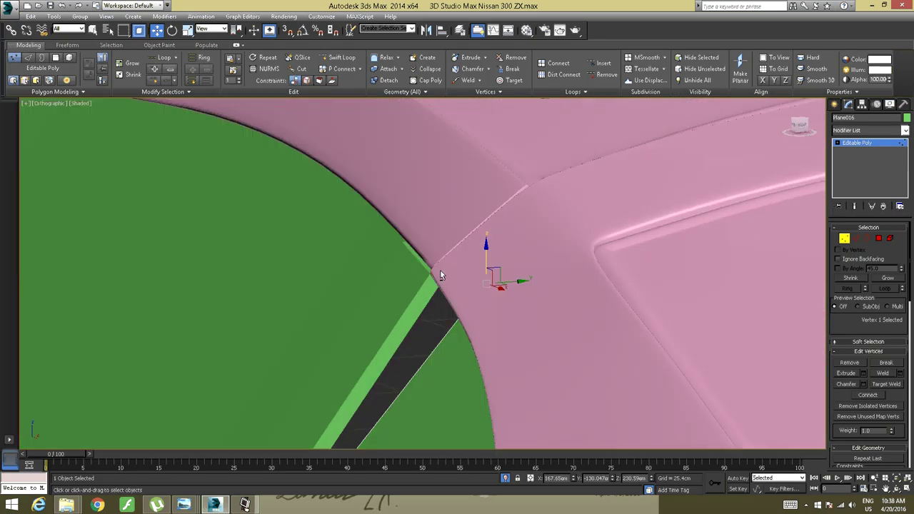
{"action": "left_click_drag", "start_coordinate": [510, 281], "coordinate": [466, 283]}
{"action": "middle_click_drag", "start_coordinate": [439, 287], "coordinate": [506, 273], "text": "alt"}
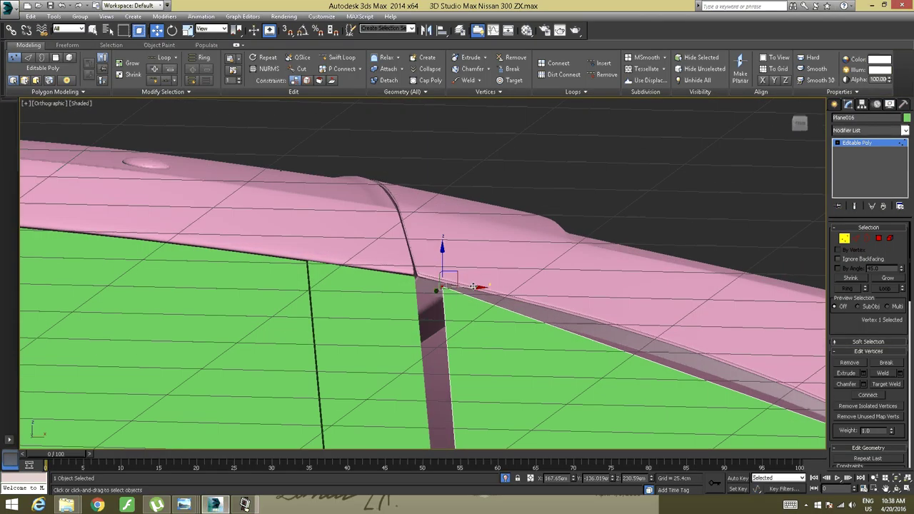
Bring the upper front vertex forward to the door gap, at about X 164.42 cm, Y -135.17 cm, Z 231.86 cm
{"action": "left_click_drag", "start_coordinate": [473, 286], "coordinate": [444, 286]}
{"action": "middle_click_drag", "start_coordinate": [445, 286], "coordinate": [420, 291], "text": "alt"}
{"action": "left_click_drag", "start_coordinate": [421, 291], "coordinate": [432, 292]}
{"action": "middle_click_drag", "start_coordinate": [432, 292], "coordinate": [418, 285], "text": "alt"}
{"action": "left_click_drag", "start_coordinate": [421, 266], "coordinate": [424, 257]}
{"action": "middle_click_drag", "start_coordinate": [423, 257], "coordinate": [451, 279], "text": "alt"}
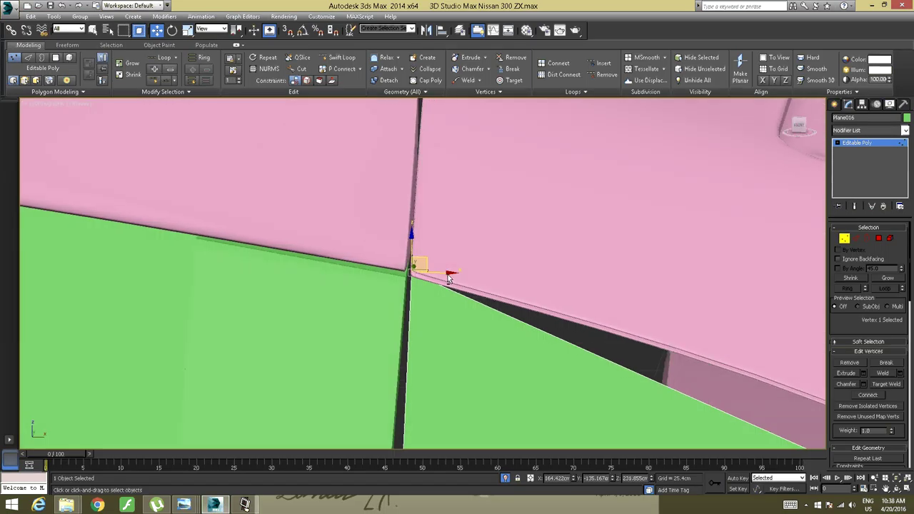
Fine-tune the upper front vertex to about X 164.06 cm and Z 232.12 cm so it meets the door glass corner
{"action": "left_click_drag", "start_coordinate": [437, 273], "coordinate": [426, 273]}
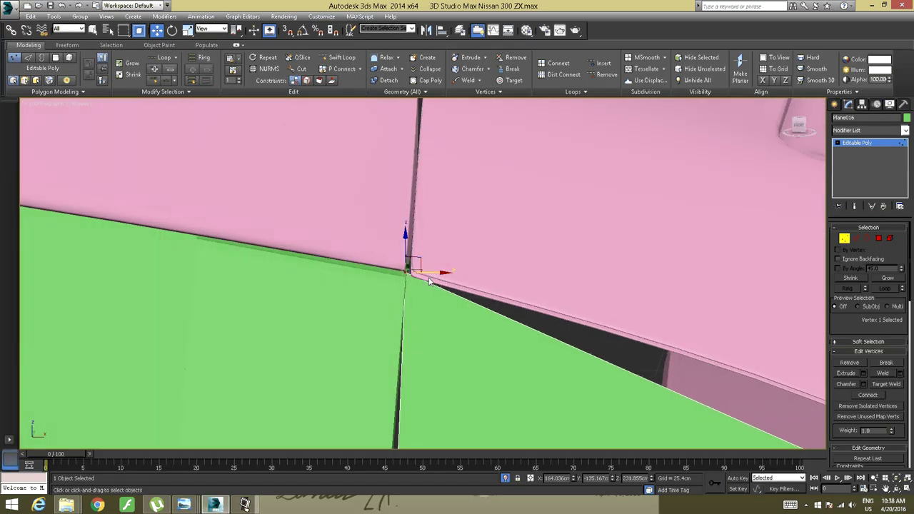
{"action": "middle_click_drag", "start_coordinate": [418, 284], "coordinate": [407, 266], "text": "alt"}
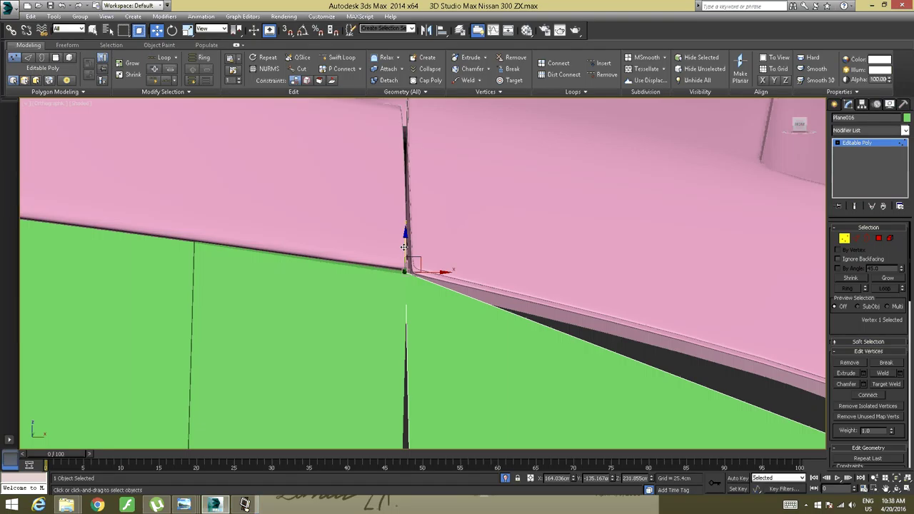
{"action": "left_click_drag", "start_coordinate": [404, 247], "coordinate": [405, 245]}
{"action": "mouse_move", "coordinate": [428, 256]}
{"action": "middle_mouse_down", "text": "alt"}
{"action": "mouse_move", "coordinate": [434, 250]}
{"action": "mouse_move", "coordinate": [423, 262]}
{"action": "middle_mouse_up", "text": "alt"}
{"action": "scroll", "coordinate": [435, 250], "scroll_direction": "down", "scroll_amount": 3}
{"action": "scroll", "coordinate": [439, 260], "scroll_direction": "up", "scroll_amount": 4}
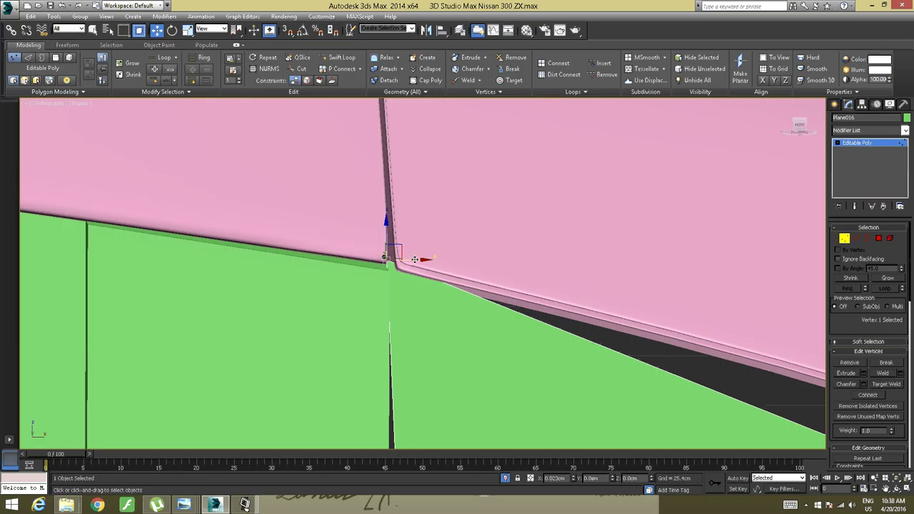
Nudge the upper front vertex slightly inward along Y to fit the curved roof edge
{"action": "scroll", "coordinate": [416, 292], "scroll_direction": "down", "scroll_amount": 4}
{"action": "middle_click_drag", "start_coordinate": [438, 304], "coordinate": [439, 153], "text": "alt"}
{"action": "middle_click_drag", "start_coordinate": [483, 230], "coordinate": [438, 327], "text": "alt"}
{"action": "scroll", "coordinate": [411, 223], "scroll_direction": "up", "scroll_amount": 2}
{"action": "scroll", "coordinate": [438, 325], "scroll_direction": "up", "scroll_amount": 2}
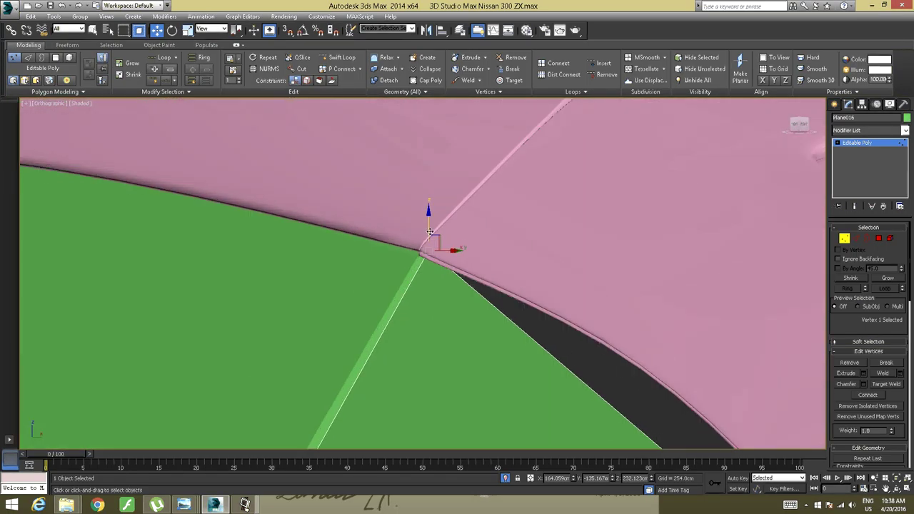
{"action": "middle_click_drag", "start_coordinate": [456, 250], "coordinate": [465, 247], "text": "alt"}
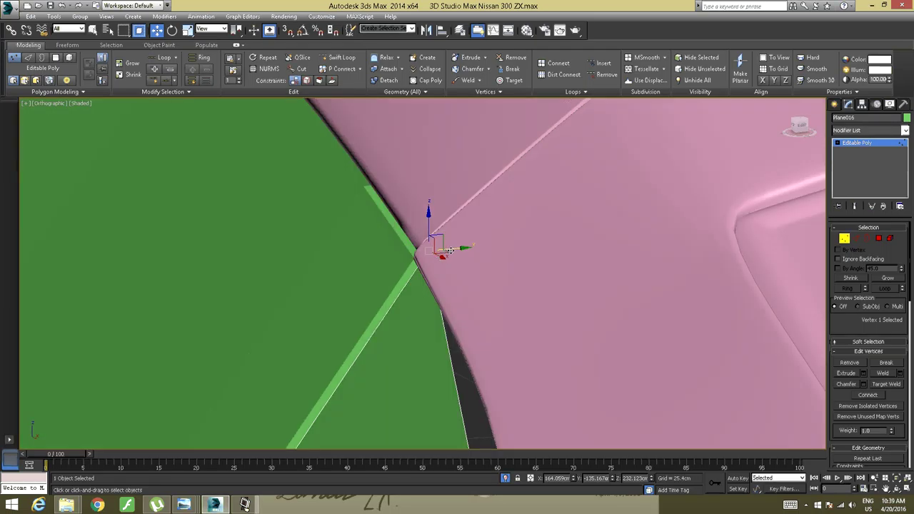
{"action": "left_click_drag", "start_coordinate": [450, 250], "coordinate": [455, 247]}
{"action": "left_click_drag", "start_coordinate": [457, 247], "coordinate": [461, 247]}
Move the lower front vertex along X to about 161.15 cm and inward along Y to about -178.34 cm
{"action": "scroll", "coordinate": [380, 260], "scroll_direction": "down", "scroll_amount": 5}
{"action": "middle_click_drag", "start_coordinate": [380, 260], "coordinate": [472, 290], "text": "alt"}
{"action": "left_click", "coordinate": [457, 334]}
{"action": "middle_click_drag", "start_coordinate": [445, 332], "coordinate": [380, 294], "text": "alt"}
{"action": "scroll", "coordinate": [468, 348], "scroll_direction": "up", "scroll_amount": 3}
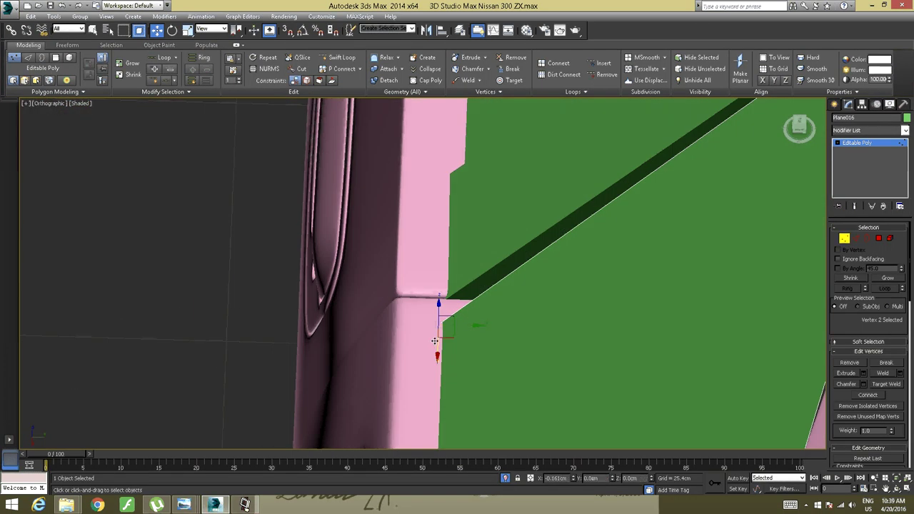
{"action": "left_click_drag", "start_coordinate": [434, 341], "coordinate": [436, 312]}
{"action": "middle_click_drag", "start_coordinate": [454, 296], "coordinate": [450, 315], "text": "alt"}
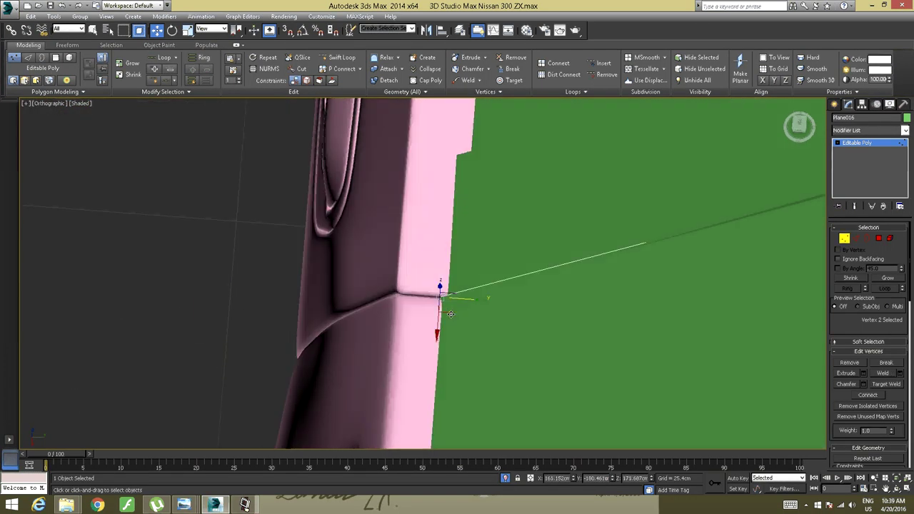
{"action": "left_click_drag", "start_coordinate": [468, 299], "coordinate": [501, 301]}
Nudge the plane's lower rear vertex along Y to fit the window sill, and clear the selection
{"action": "scroll", "coordinate": [493, 300], "scroll_direction": "down", "scroll_amount": 5}
{"action": "middle_click_drag", "start_coordinate": [471, 293], "coordinate": [476, 165], "text": "alt"}
{"action": "scroll", "coordinate": [499, 260], "scroll_direction": "up", "scroll_amount": 5}
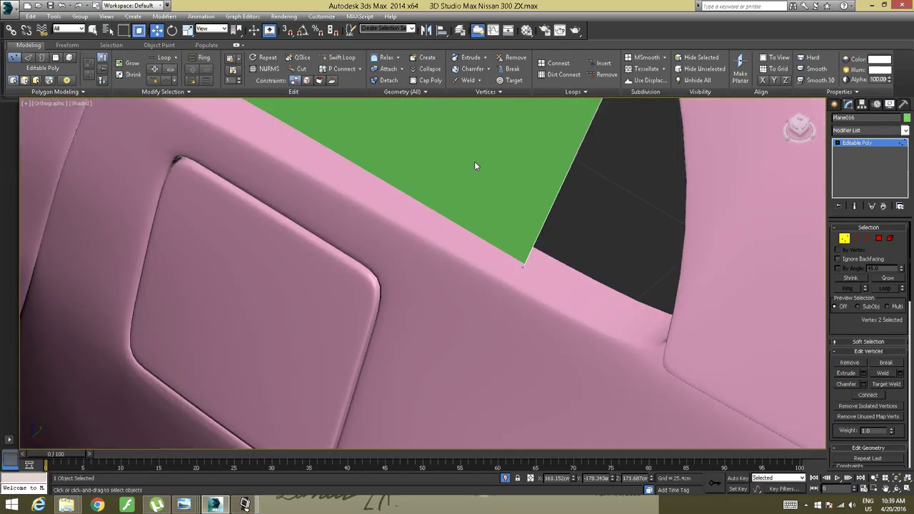
{"action": "left_click", "coordinate": [524, 265]}
{"action": "middle_click_drag", "start_coordinate": [524, 265], "coordinate": [450, 285], "text": "alt"}
{"action": "left_click_drag", "start_coordinate": [436, 318], "coordinate": [449, 318]}
{"action": "middle_click_drag", "start_coordinate": [450, 316], "coordinate": [470, 247], "text": "alt"}
{"action": "middle_click_drag", "start_coordinate": [470, 247], "coordinate": [481, 372]}
{"action": "middle_click_drag", "start_coordinate": [481, 373], "coordinate": [573, 263], "text": "alt"}
{"action": "scroll", "coordinate": [575, 279], "scroll_direction": "down", "scroll_amount": 3}
{"action": "middle_click_drag", "start_coordinate": [573, 262], "coordinate": [528, 297]}
{"action": "left_click", "coordinate": [605, 162]}
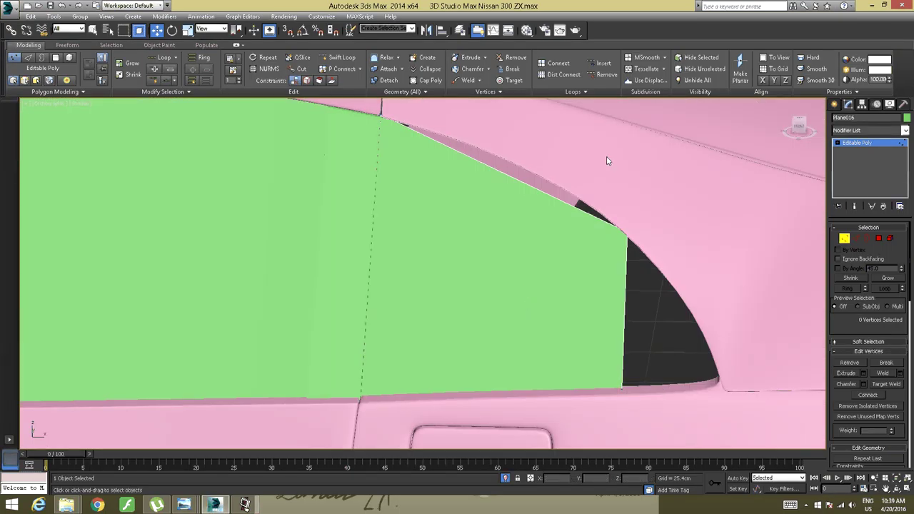
Add two vertical edge loops across the quarter-window plane with Swift Loop
{"action": "middle_click_drag", "start_coordinate": [320, 249], "coordinate": [329, 245], "text": "alt"}
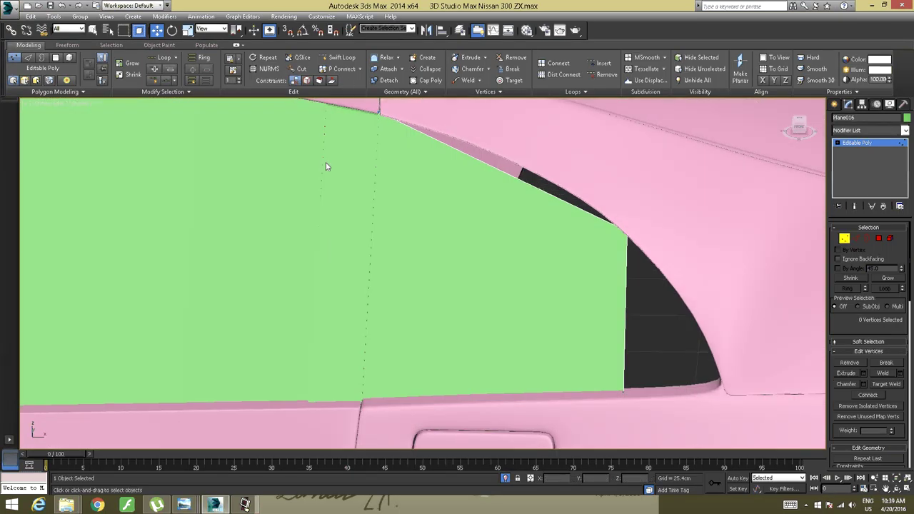
{"action": "left_click", "coordinate": [339, 57]}
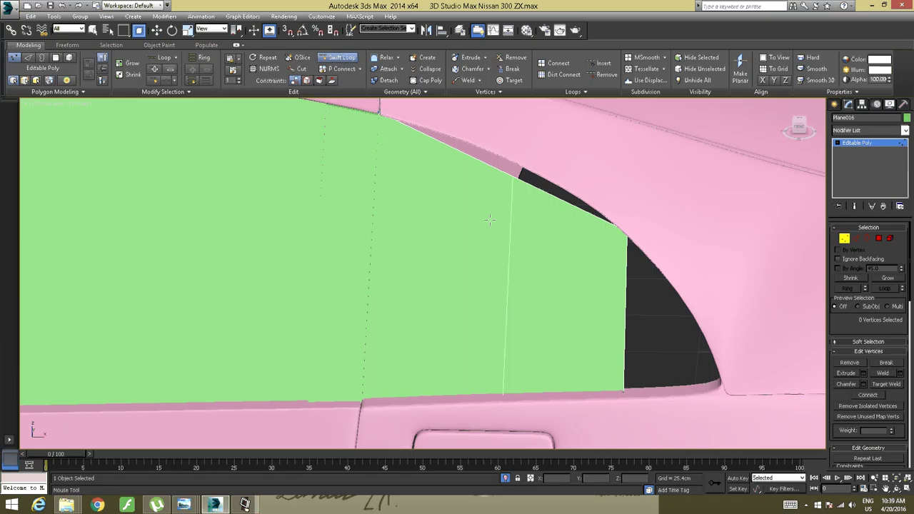
{"action": "left_click", "coordinate": [446, 200]}
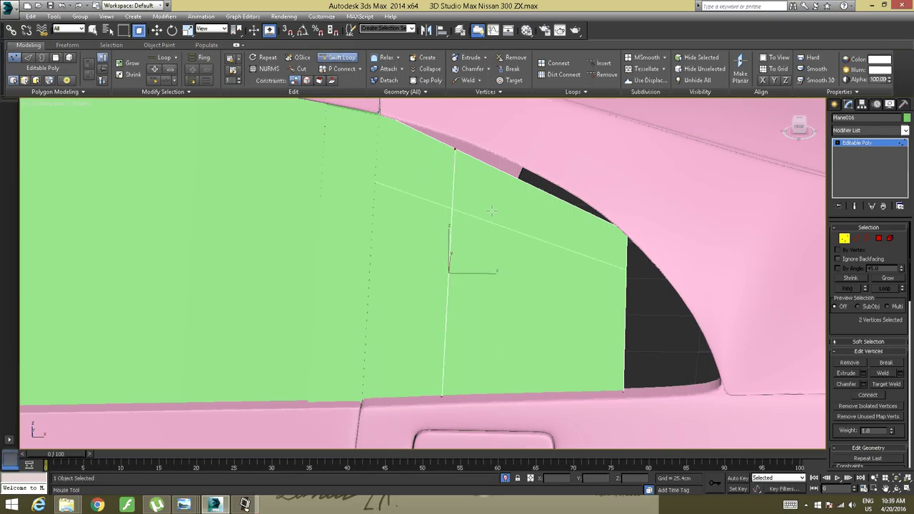
{"action": "left_click", "coordinate": [530, 214]}
{"action": "right_click", "coordinate": [514, 221]}
Raise the upper vertices of both new loops to the body's window line and shift them inward along Y
{"action": "mouse_move", "coordinate": [512, 222]}
{"action": "middle_mouse_down", "text": "alt"}
{"action": "mouse_move", "coordinate": [493, 309]}
{"action": "mouse_move", "coordinate": [511, 307]}
{"action": "middle_mouse_up", "text": "alt"}
{"action": "left_click_drag", "start_coordinate": [573, 241], "coordinate": [393, 328]}
{"action": "scroll", "coordinate": [429, 320], "scroll_direction": "up", "scroll_amount": 3}
{"action": "middle_click_drag", "start_coordinate": [429, 319], "coordinate": [437, 304], "text": "alt"}
{"action": "middle_click_drag", "start_coordinate": [438, 304], "coordinate": [418, 367]}
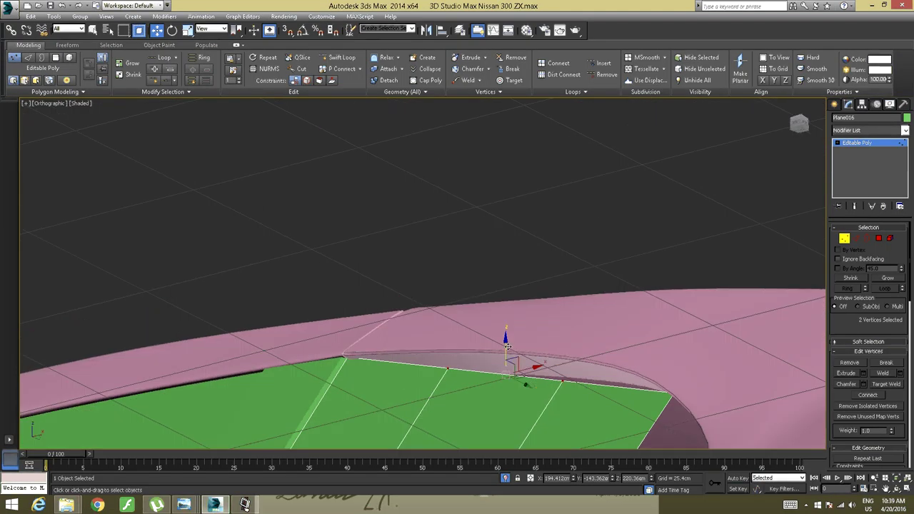
{"action": "left_click_drag", "start_coordinate": [506, 345], "coordinate": [506, 328]}
{"action": "middle_click_drag", "start_coordinate": [510, 329], "coordinate": [494, 323], "text": "alt"}
{"action": "middle_click_drag", "start_coordinate": [506, 356], "coordinate": [520, 373], "text": "alt"}
{"action": "left_click_drag", "start_coordinate": [525, 362], "coordinate": [539, 363]}
{"action": "middle_click_drag", "start_coordinate": [506, 372], "coordinate": [489, 375], "text": "alt"}
Raise the rear loop's upper vertex to about Z 219.49 cm and nudge it along Y to follow the roof edge
{"action": "left_click_drag", "start_coordinate": [630, 325], "coordinate": [550, 373]}
{"action": "middle_click_drag", "start_coordinate": [547, 346], "coordinate": [563, 357], "text": "alt"}
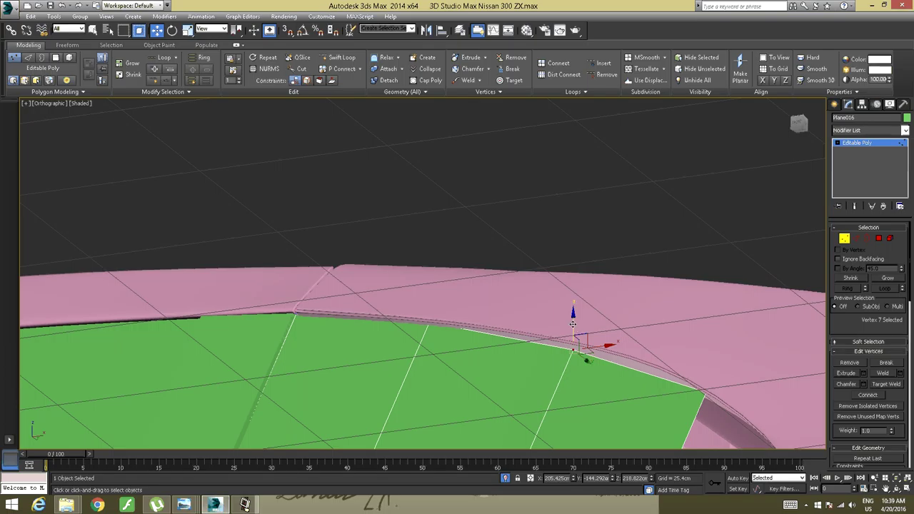
{"action": "left_click_drag", "start_coordinate": [573, 325], "coordinate": [578, 319]}
{"action": "middle_click_drag", "start_coordinate": [577, 320], "coordinate": [557, 313], "text": "alt"}
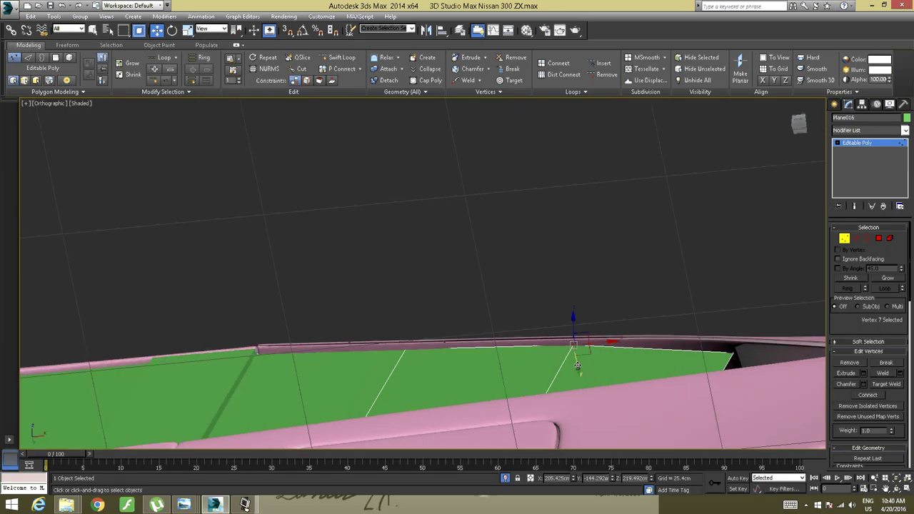
{"action": "left_click_drag", "start_coordinate": [578, 364], "coordinate": [578, 366]}
{"action": "middle_click_drag", "start_coordinate": [579, 365], "coordinate": [499, 285], "text": "alt"}
{"action": "scroll", "coordinate": [582, 340], "scroll_direction": "down", "scroll_amount": 3}
{"action": "left_click_drag", "start_coordinate": [598, 175], "coordinate": [532, 395]}
{"action": "middle_click_drag", "start_coordinate": [547, 304], "coordinate": [567, 327], "text": "alt"}
{"action": "scroll", "coordinate": [474, 319], "scroll_direction": "up", "scroll_amount": 3}
{"action": "left_click", "coordinate": [586, 311]}
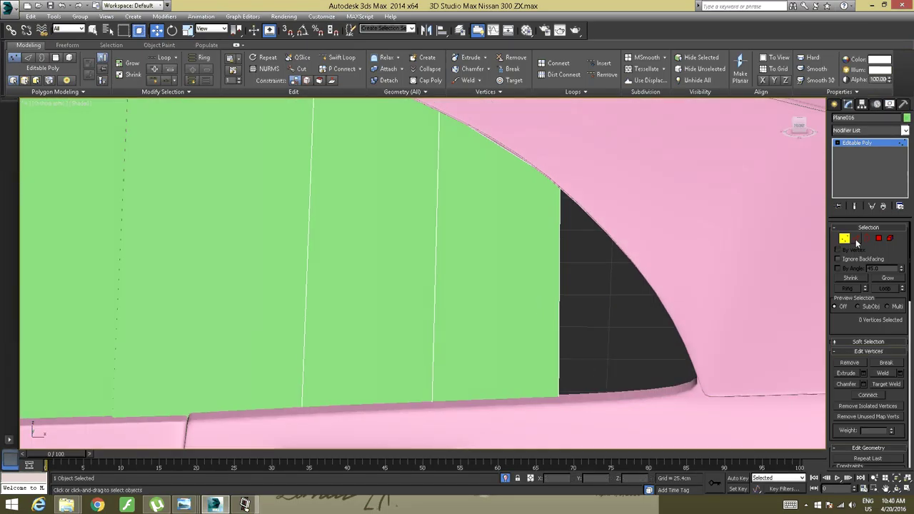
{"action": "left_click", "coordinate": [856, 240]}
{"action": "left_click", "coordinate": [560, 312]}
{"action": "middle_click_drag", "start_coordinate": [561, 312], "coordinate": [560, 293], "text": "alt"}
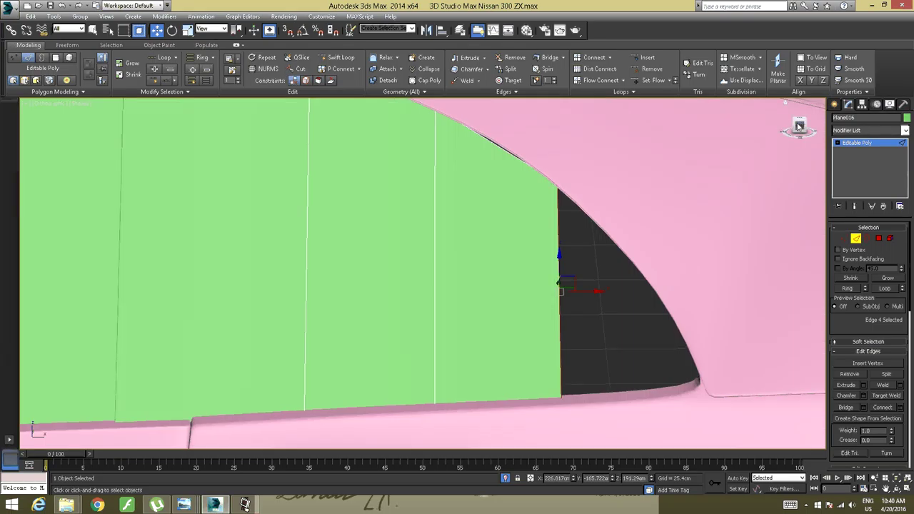
In the front view, insert another vertical edge loop at about X 215.60 cm, between the rear loop and the rear edge
{"action": "left_click", "coordinate": [798, 126]}
{"action": "key", "text": "f"}
{"action": "scroll", "coordinate": [598, 285], "scroll_direction": "down", "scroll_amount": 10}
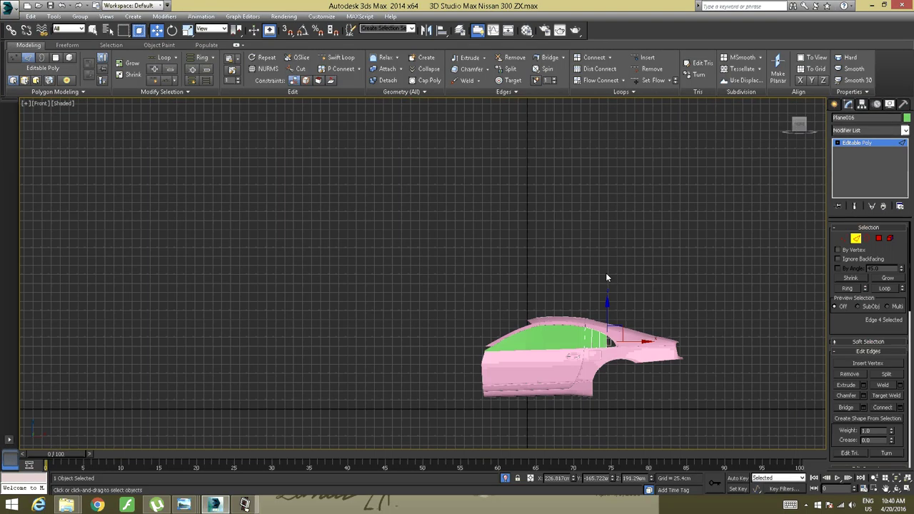
{"action": "scroll", "coordinate": [629, 329], "scroll_direction": "up", "scroll_amount": 7}
{"action": "scroll", "coordinate": [580, 203], "scroll_direction": "up", "scroll_amount": 3}
{"action": "middle_click_drag", "start_coordinate": [581, 203], "coordinate": [678, 128]}
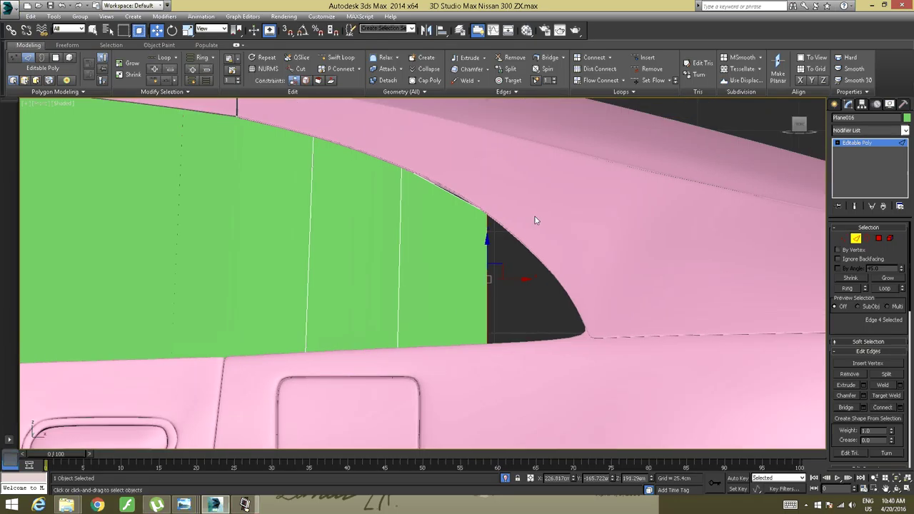
{"action": "scroll", "coordinate": [535, 216], "scroll_direction": "up", "scroll_amount": 2}
{"action": "middle_click_drag", "start_coordinate": [488, 221], "coordinate": [532, 212]}
{"action": "left_click", "coordinate": [442, 141]}
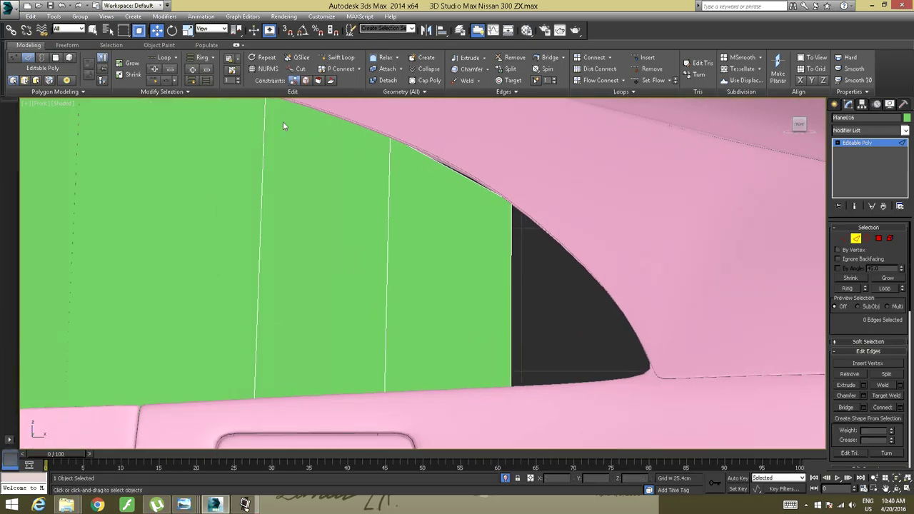
{"action": "left_click", "coordinate": [341, 57]}
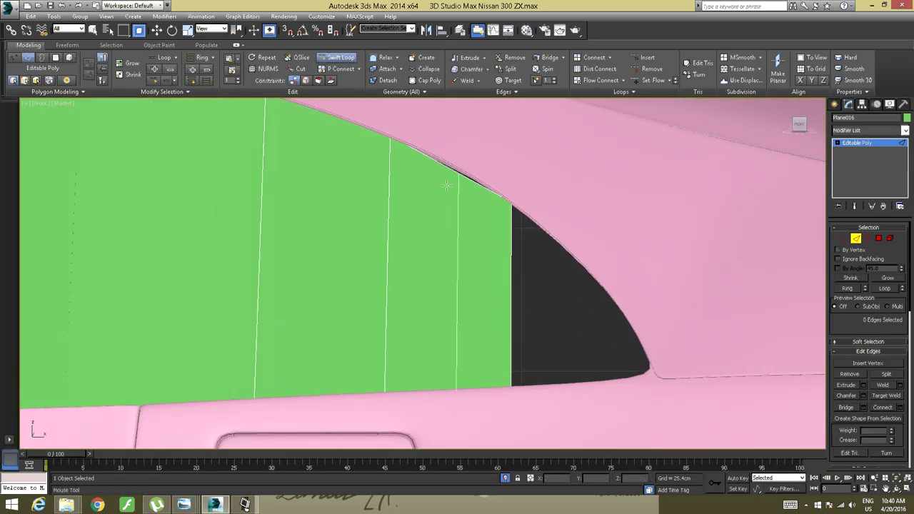
{"action": "left_click", "coordinate": [447, 188]}
{"action": "right_click", "coordinate": [540, 170]}
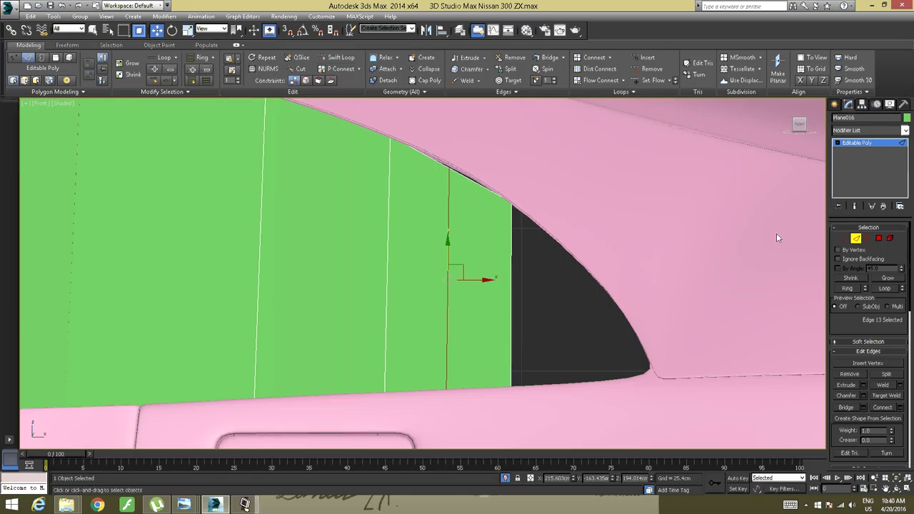
Raise the newest loop's upper vertex by about 1.25 cm to meet the window line, and clear the selection
{"action": "left_click", "coordinate": [845, 238]}
{"action": "middle_click_drag", "start_coordinate": [645, 202], "coordinate": [648, 263]}
{"action": "left_click_drag", "start_coordinate": [498, 180], "coordinate": [453, 201]}
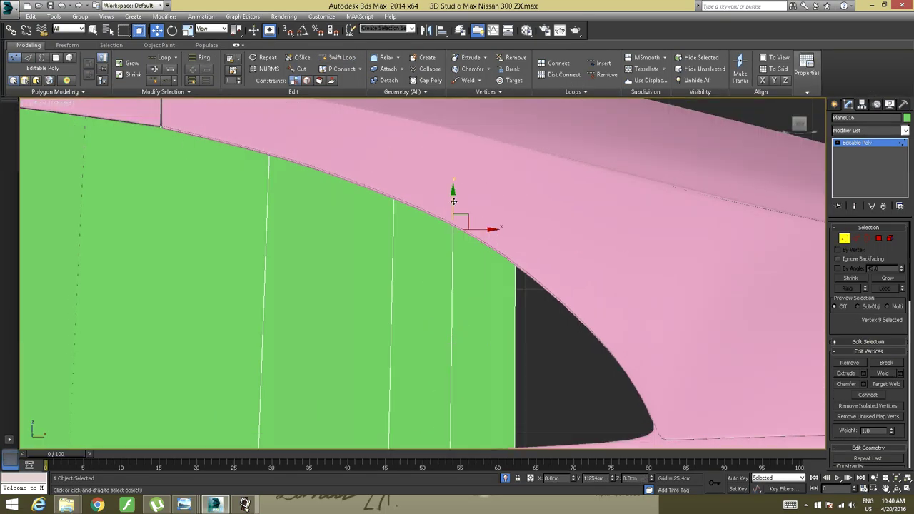
{"action": "middle_click_drag", "start_coordinate": [559, 216], "coordinate": [535, 179]}
{"action": "left_click", "coordinate": [529, 250]}
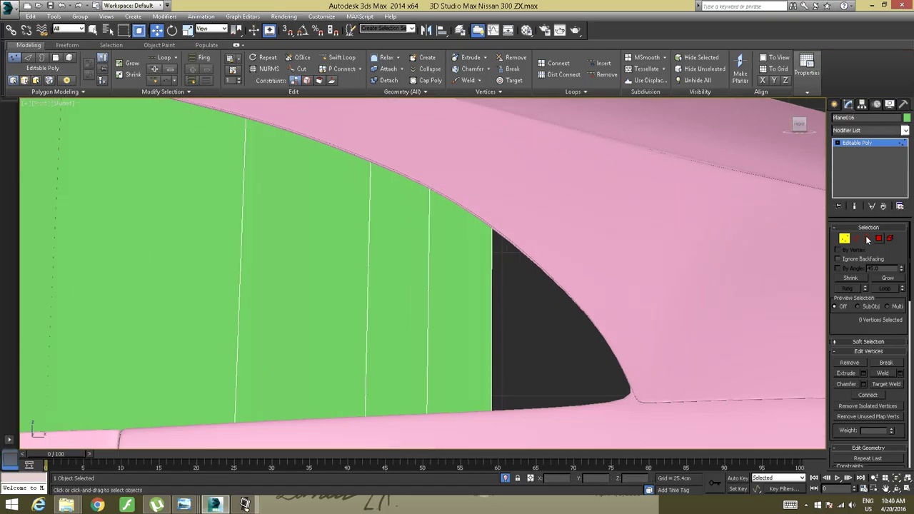
Extrude the plane's rear edge with 0.0 cm height and width and move it along X to about 252.65 cm
{"action": "left_click", "coordinate": [856, 239]}
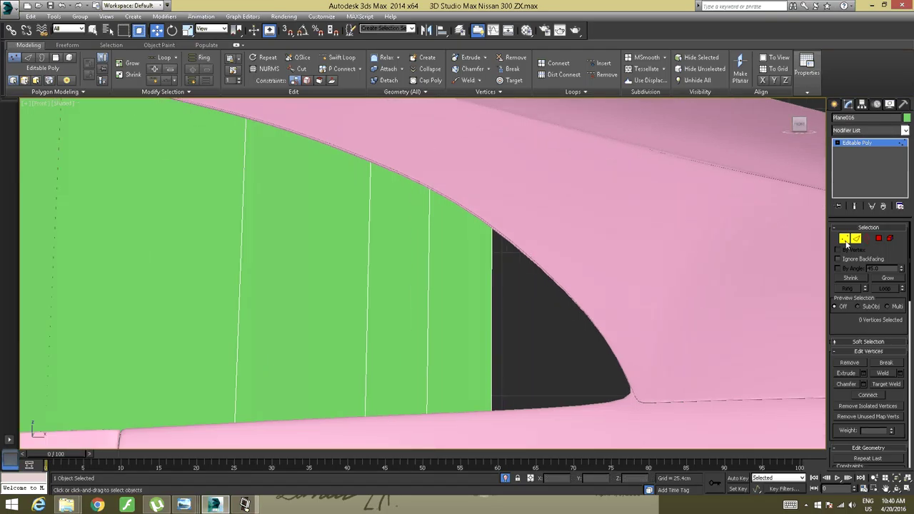
{"action": "left_click", "coordinate": [490, 342]}
{"action": "middle_click_drag", "start_coordinate": [570, 262], "coordinate": [528, 260]}
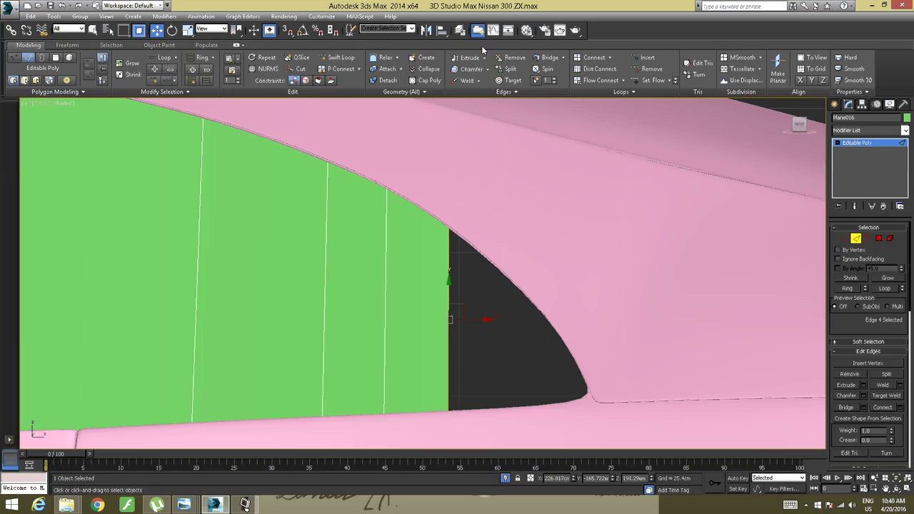
{"action": "left_click", "coordinate": [469, 69]}
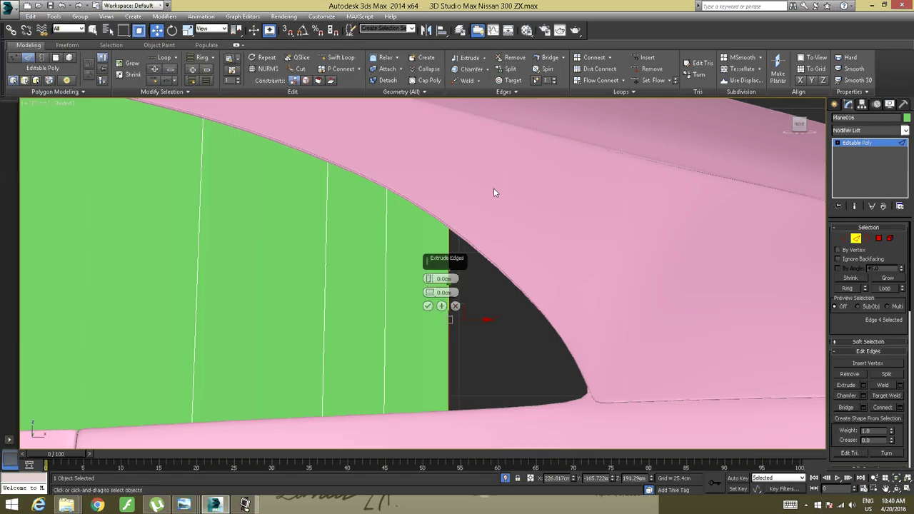
{"action": "left_click", "coordinate": [427, 307]}
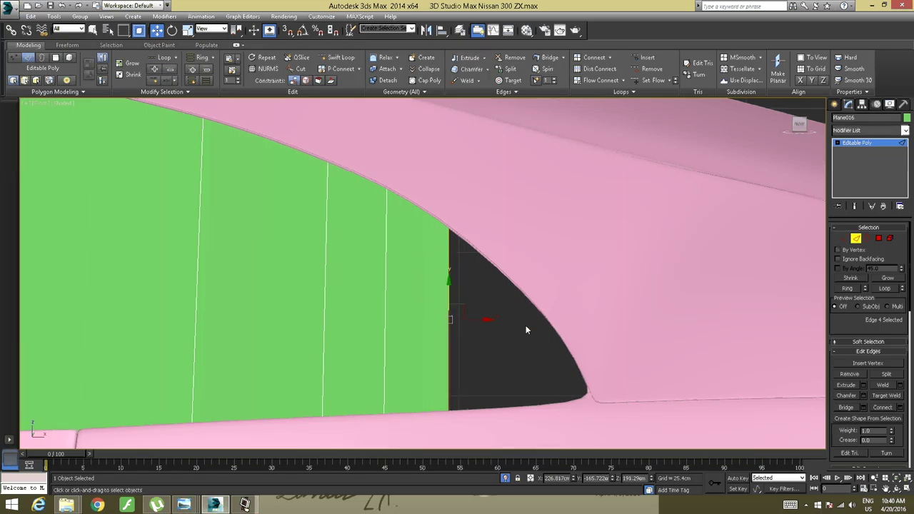
{"action": "left_click_drag", "start_coordinate": [489, 319], "coordinate": [625, 318]}
From the inner side of the body, raise the extension's lower rear vertex slightly to follow the sill
{"action": "middle_click_drag", "start_coordinate": [624, 318], "coordinate": [471, 268], "text": "alt"}
{"action": "middle_click_drag", "start_coordinate": [471, 268], "coordinate": [474, 247], "text": "alt"}
{"action": "left_click", "coordinate": [845, 240]}
{"action": "left_click", "coordinate": [844, 239]}
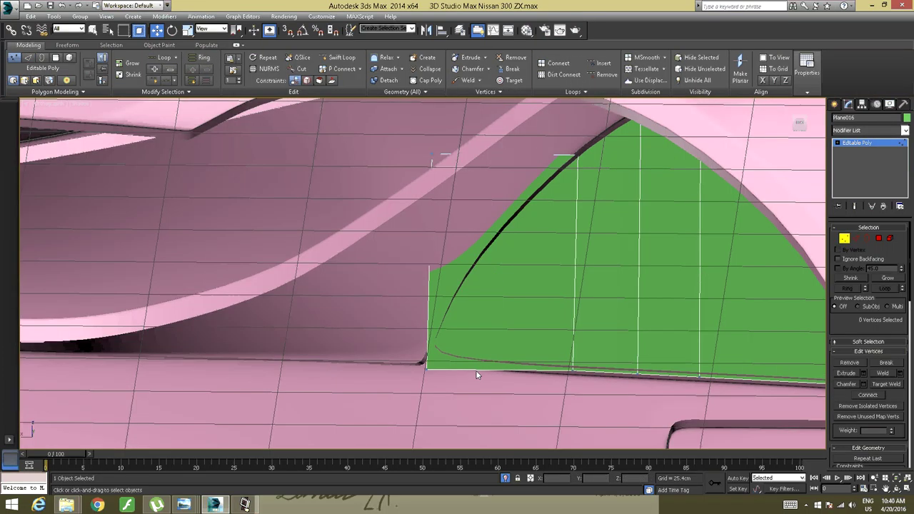
{"action": "left_click_drag", "start_coordinate": [452, 326], "coordinate": [423, 331]}
{"action": "middle_click_drag", "start_coordinate": [471, 275], "coordinate": [471, 315]}
Lower the extension's upper rear vertex to about Z 185.67 cm, toward the opening's rear tip
{"action": "left_click_drag", "start_coordinate": [468, 170], "coordinate": [418, 209]}
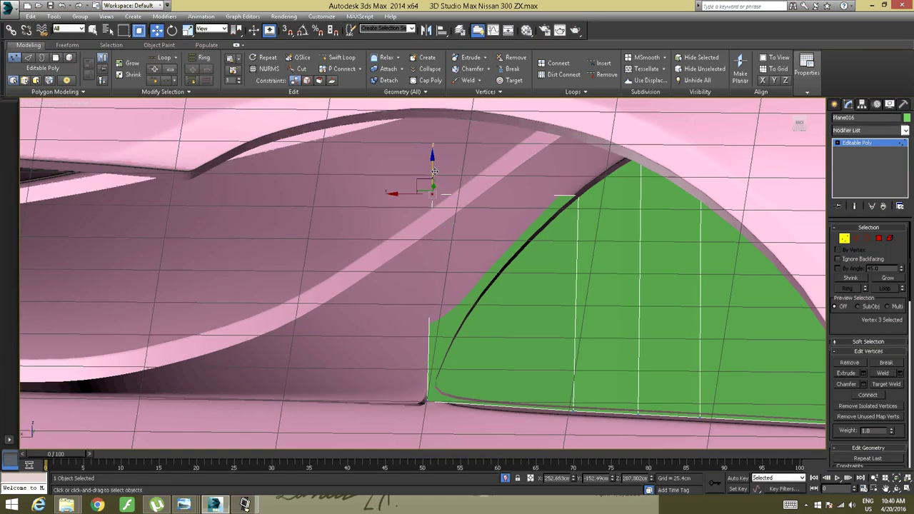
{"action": "left_click_drag", "start_coordinate": [433, 164], "coordinate": [431, 288]}
{"action": "middle_click_drag", "start_coordinate": [430, 287], "coordinate": [457, 276], "text": "alt"}
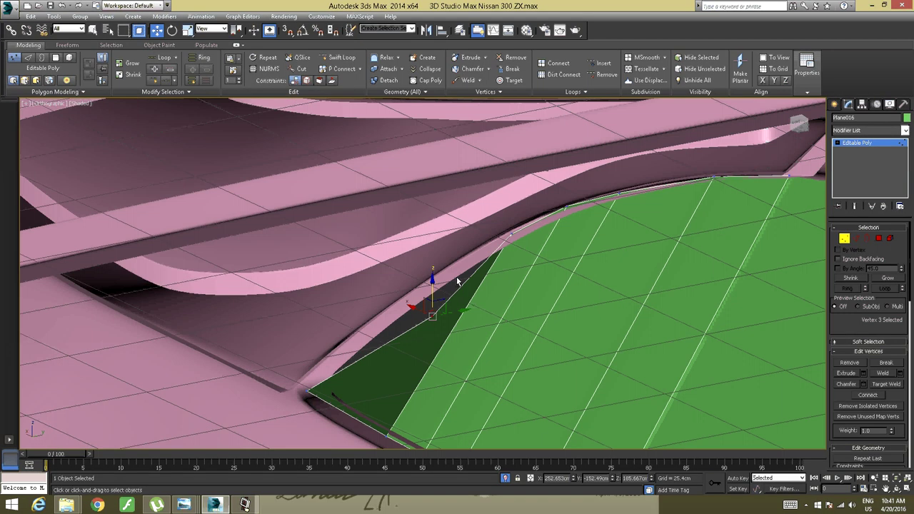
Shift the extension's upper rear vertex along Y, refine its position against the body at the opening's rear tip, and clear the selection
{"action": "middle_click_drag", "start_coordinate": [426, 312], "coordinate": [452, 309], "text": "alt"}
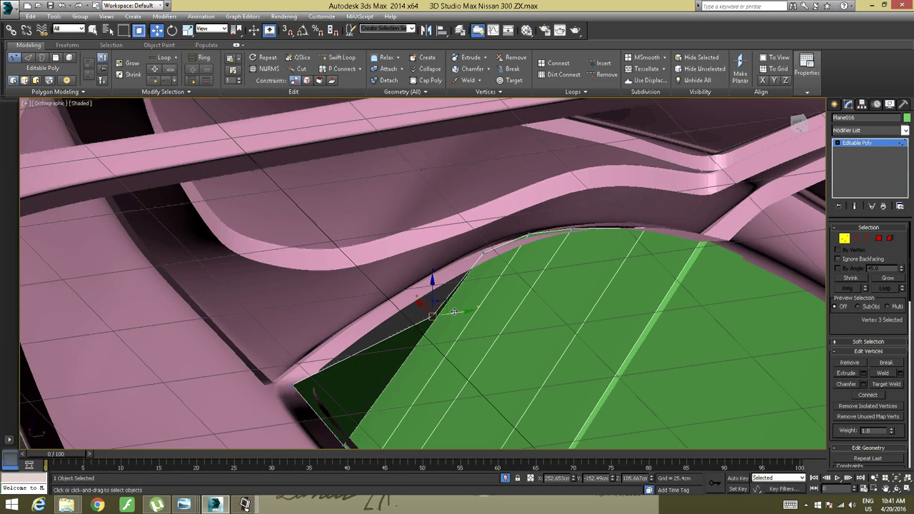
{"action": "left_click_drag", "start_coordinate": [455, 312], "coordinate": [366, 320]}
{"action": "middle_click_drag", "start_coordinate": [379, 314], "coordinate": [336, 310], "text": "alt"}
{"action": "left_click_drag", "start_coordinate": [322, 330], "coordinate": [341, 318]}
{"action": "mouse_move", "coordinate": [342, 320]}
{"action": "middle_mouse_down", "text": "alt"}
{"action": "mouse_move", "coordinate": [420, 314]}
{"action": "mouse_move", "coordinate": [350, 318]}
{"action": "middle_mouse_up", "text": "alt"}
{"action": "mouse_move", "coordinate": [429, 302]}
{"action": "middle_mouse_down"}
{"action": "mouse_move", "coordinate": [379, 317]}
{"action": "mouse_move", "coordinate": [456, 314]}
{"action": "mouse_move", "coordinate": [421, 307]}
{"action": "middle_mouse_up"}
{"action": "left_click_drag", "start_coordinate": [316, 344], "coordinate": [308, 346]}
{"action": "middle_click_drag", "start_coordinate": [417, 308], "coordinate": [373, 300], "text": "alt"}
{"action": "scroll", "coordinate": [369, 298], "scroll_direction": "down", "scroll_amount": 2}
{"action": "left_click", "coordinate": [373, 301]}
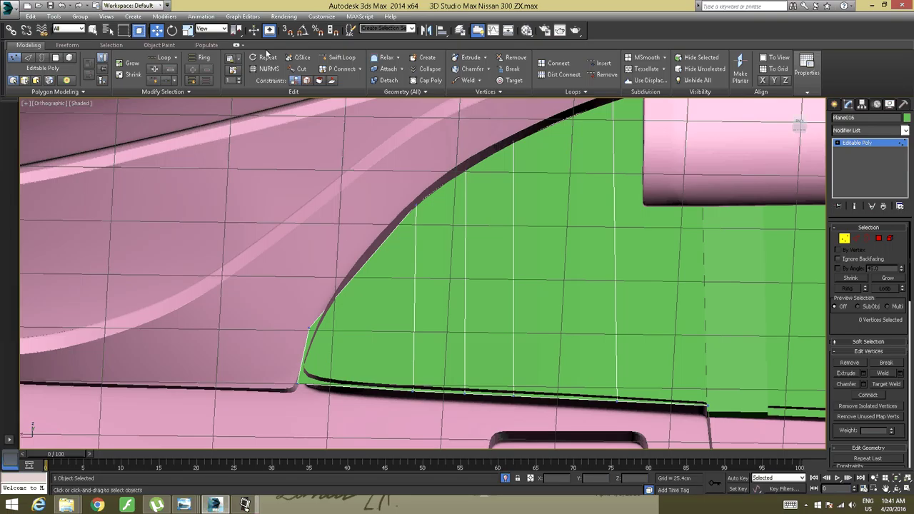
Insert a vertical edge loop between the quarter window's rearmost loop and its rear tip with Swift Loop
{"action": "left_click", "coordinate": [335, 60]}
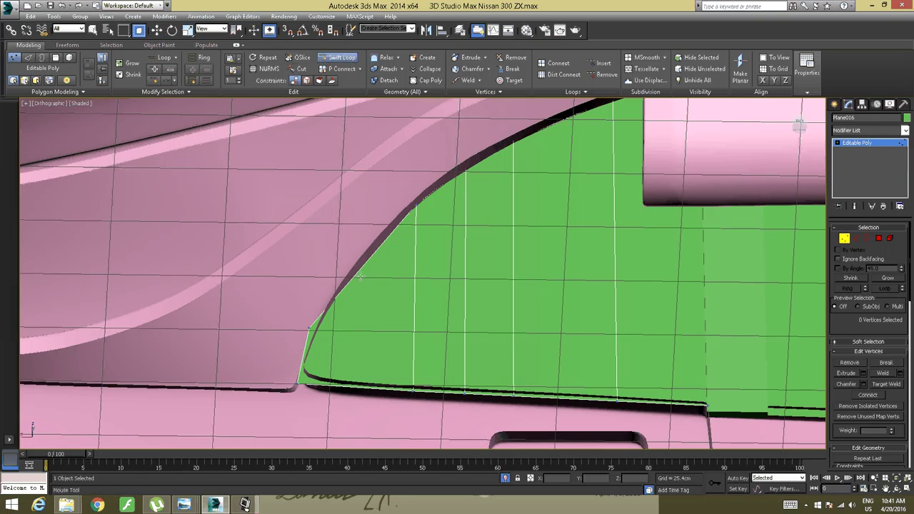
{"action": "middle_click_drag", "start_coordinate": [360, 278], "coordinate": [528, 275], "text": "alt"}
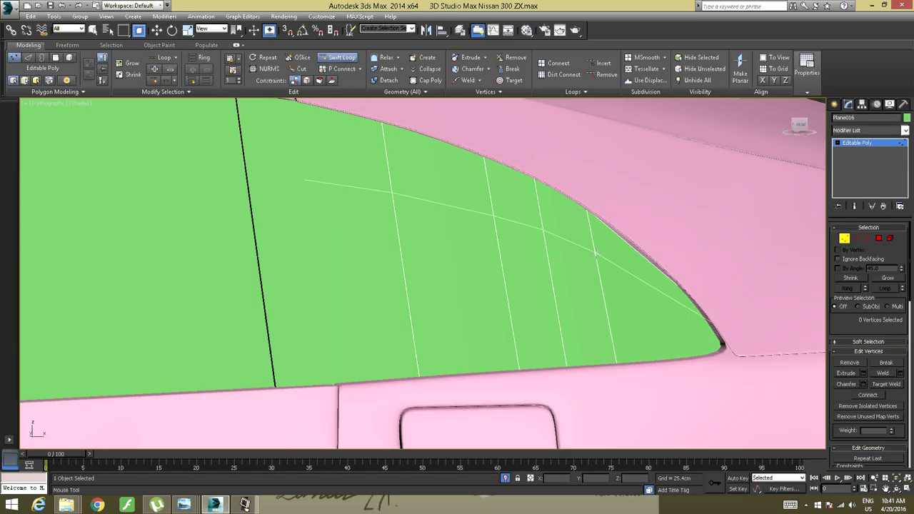
{"action": "left_click", "coordinate": [637, 254]}
{"action": "right_click", "coordinate": [628, 257]}
{"action": "middle_click_drag", "start_coordinate": [615, 260], "coordinate": [665, 219], "text": "alt"}
{"action": "left_click", "coordinate": [670, 216]}
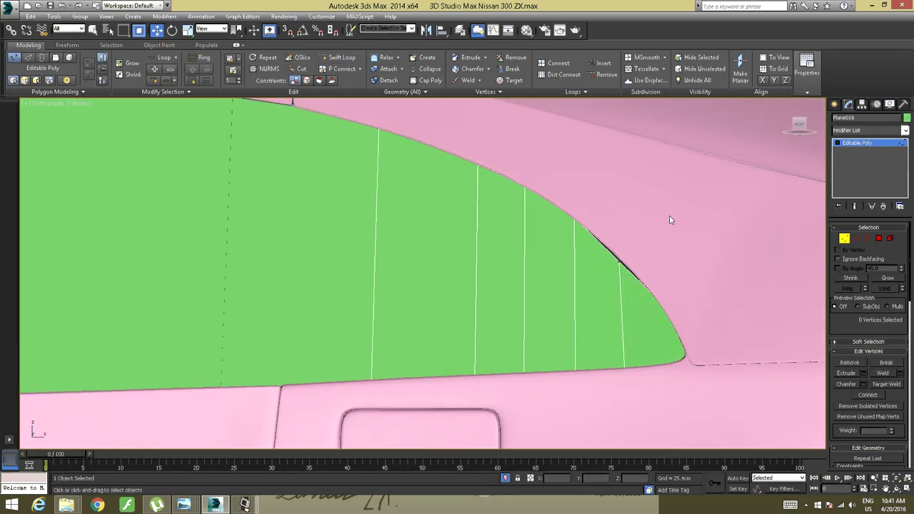
Raise the new loop's upper vertex to about Z 199.64 cm and shift it along Y to about -159.24 cm
{"action": "left_click", "coordinate": [619, 261]}
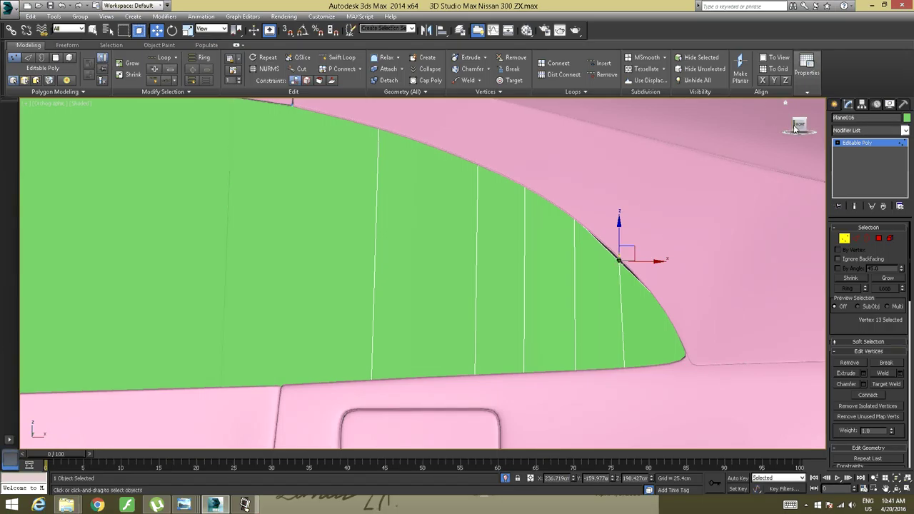
{"action": "left_click", "coordinate": [795, 127]}
{"action": "middle_click_drag", "start_coordinate": [619, 422], "coordinate": [508, 196]}
{"action": "scroll", "coordinate": [507, 196], "scroll_direction": "up", "scroll_amount": 4}
{"action": "middle_click_drag", "start_coordinate": [514, 227], "coordinate": [478, 209]}
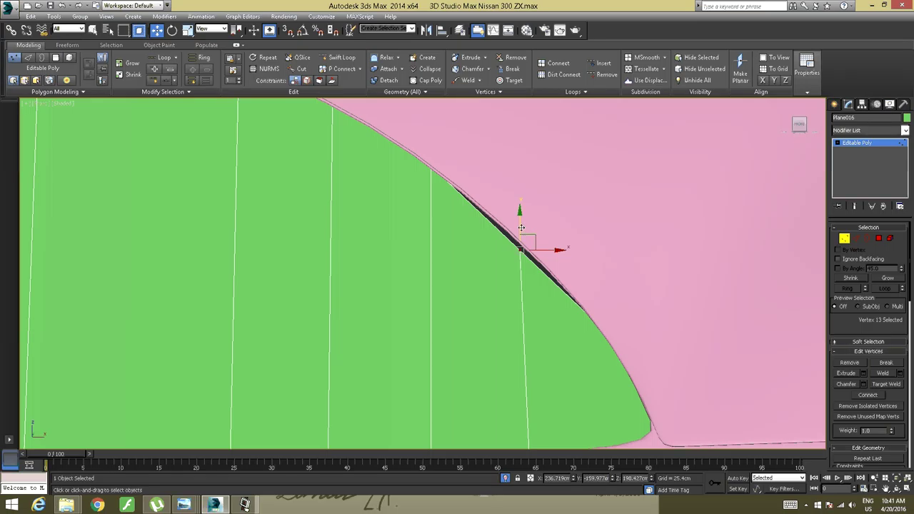
{"action": "left_click_drag", "start_coordinate": [521, 228], "coordinate": [520, 219]}
{"action": "middle_click_drag", "start_coordinate": [519, 217], "coordinate": [503, 225], "text": "alt"}
{"action": "left_click_drag", "start_coordinate": [543, 239], "coordinate": [551, 239]}
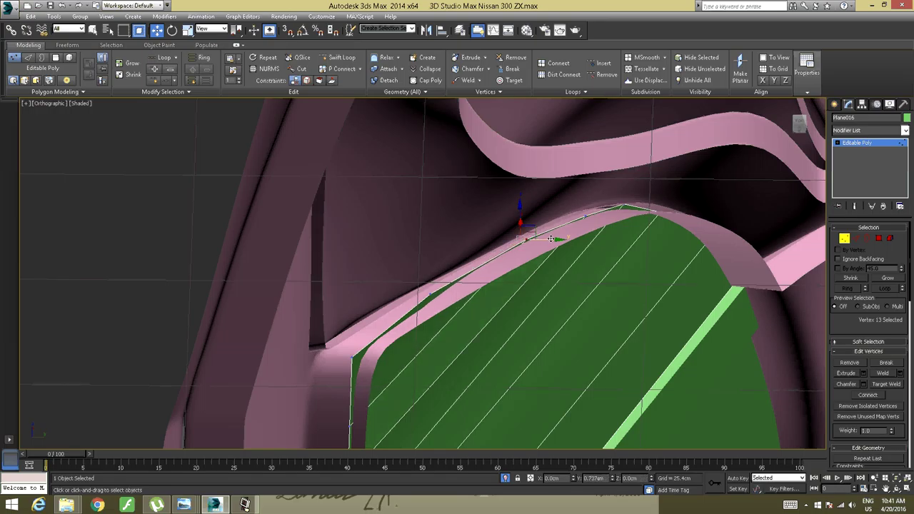
Raise the same upper vertex by about 0.5 cm, nudge it along Y to follow the window line, and clear the selection
{"action": "middle_click_drag", "start_coordinate": [551, 239], "coordinate": [549, 228], "text": "alt"}
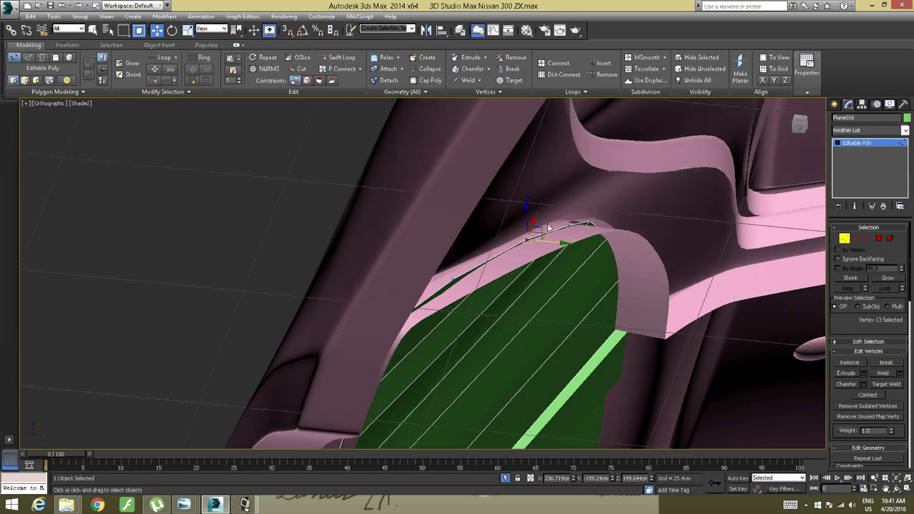
{"action": "scroll", "coordinate": [548, 227], "scroll_direction": "up", "scroll_amount": 4}
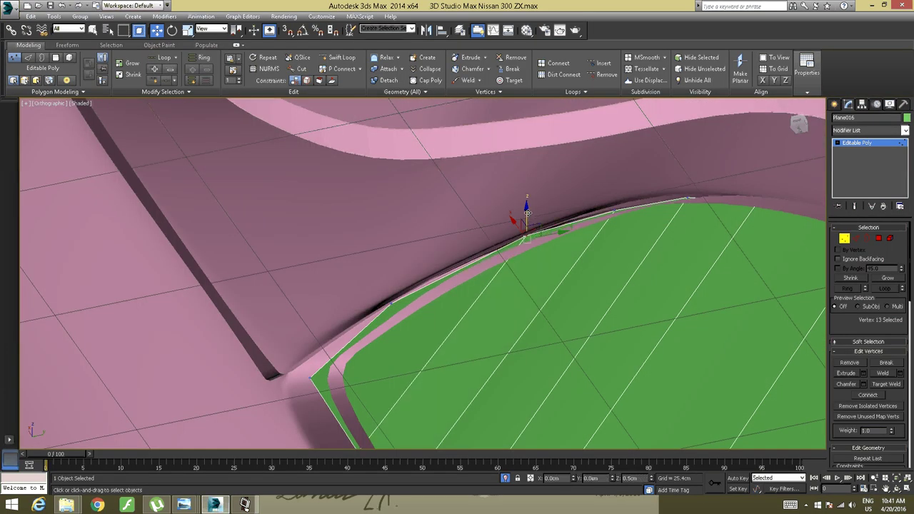
{"action": "left_click_drag", "start_coordinate": [528, 212], "coordinate": [528, 211]}
{"action": "middle_click_drag", "start_coordinate": [527, 211], "coordinate": [544, 218], "text": "alt"}
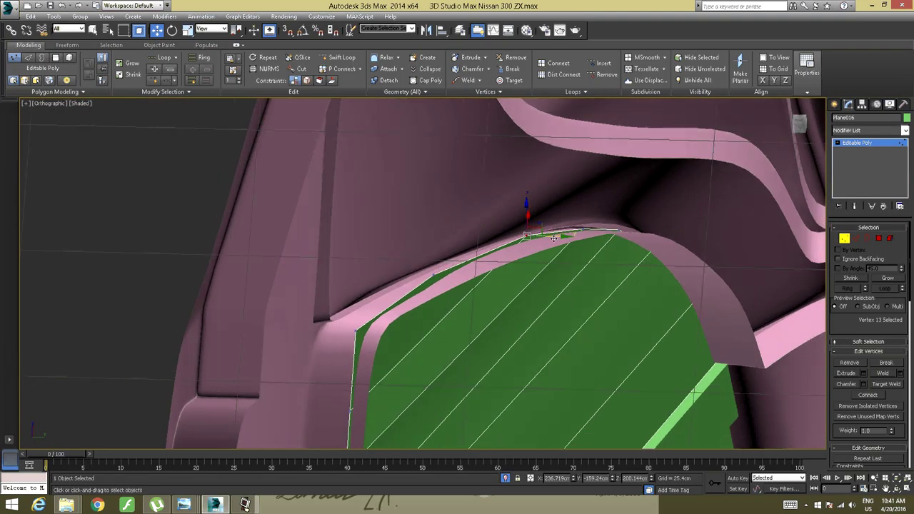
{"action": "left_click_drag", "start_coordinate": [554, 239], "coordinate": [558, 238]}
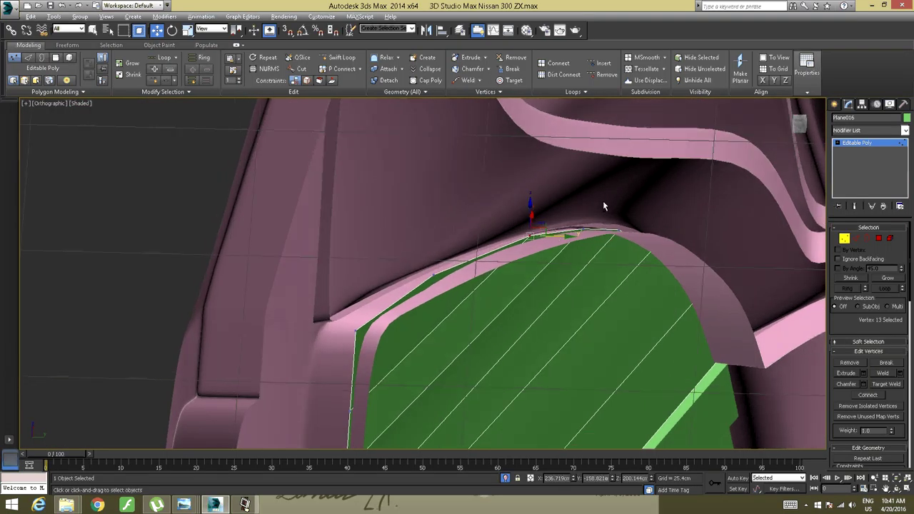
{"action": "middle_click_drag", "start_coordinate": [603, 202], "coordinate": [529, 227], "text": "alt"}
{"action": "scroll", "coordinate": [574, 207], "scroll_direction": "down", "scroll_amount": 3}
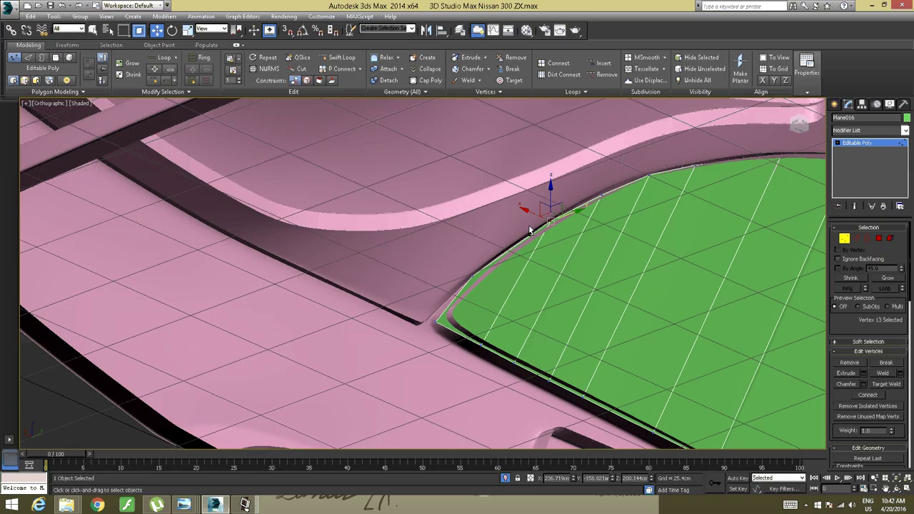
{"action": "key", "text": "f"}
{"action": "scroll", "coordinate": [498, 234], "scroll_direction": "down", "scroll_amount": 4}
{"action": "scroll", "coordinate": [459, 243], "scroll_direction": "up", "scroll_amount": 2}
{"action": "middle_click_drag", "start_coordinate": [462, 247], "coordinate": [431, 204], "text": "alt"}
{"action": "middle_click_drag", "start_coordinate": [431, 204], "coordinate": [430, 272]}
{"action": "left_click", "coordinate": [702, 228]}
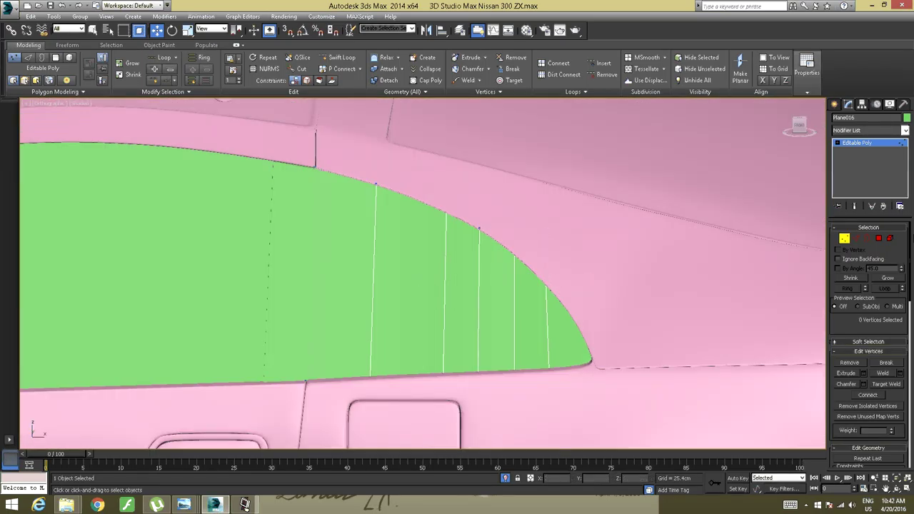
Select the whole quarter-window element and check its fit in the body's opening
{"action": "left_click", "coordinate": [890, 239]}
{"action": "left_click", "coordinate": [497, 268]}
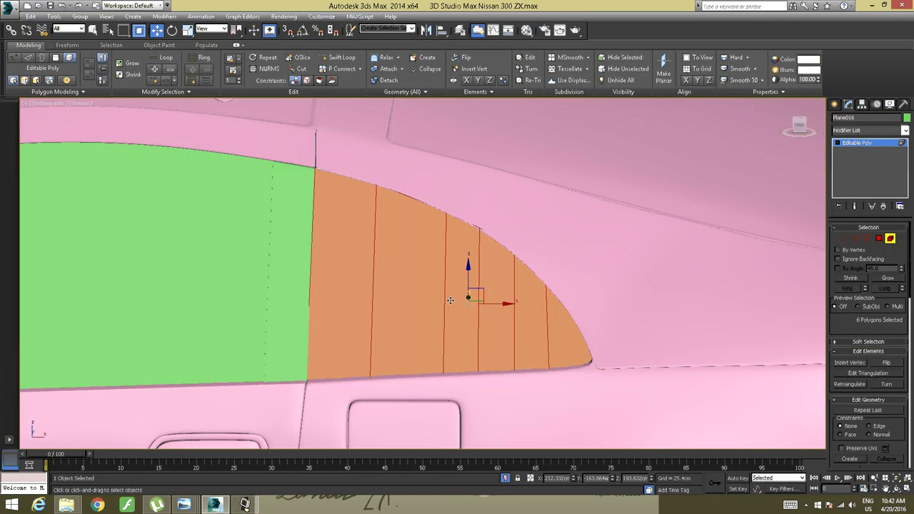
{"action": "left_click", "coordinate": [569, 255]}
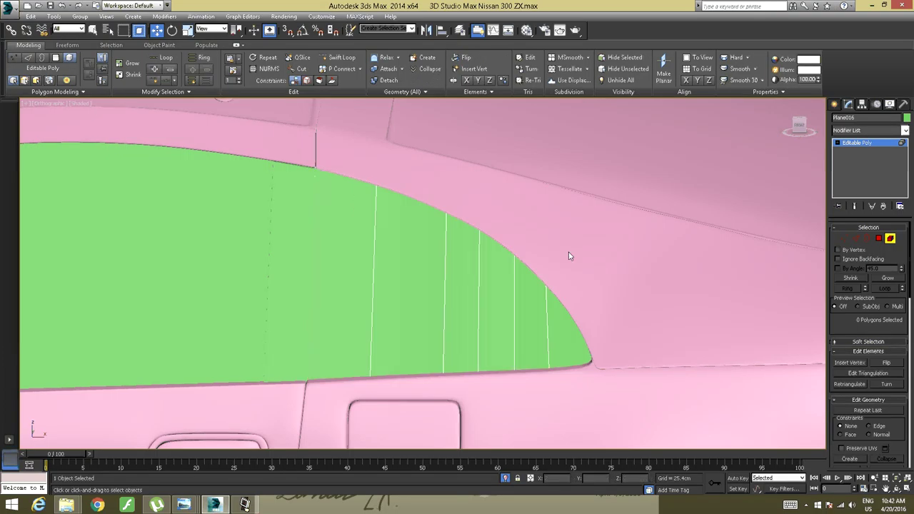
{"action": "left_click", "coordinate": [451, 290]}
{"action": "mouse_move", "coordinate": [450, 289]}
{"action": "middle_mouse_down", "text": "alt"}
{"action": "mouse_move", "coordinate": [375, 281]}
{"action": "mouse_move", "coordinate": [475, 248]}
{"action": "mouse_move", "coordinate": [448, 283]}
{"action": "middle_mouse_up", "text": "alt"}
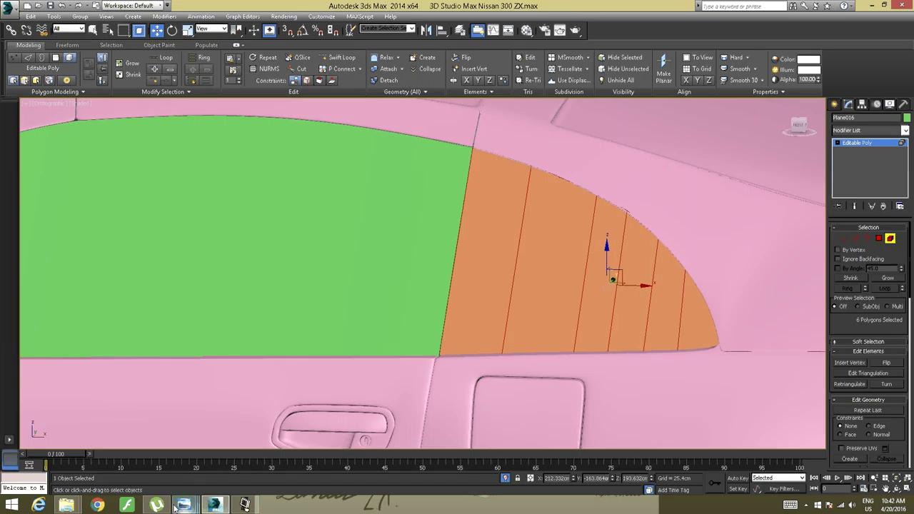
Switch to the photo viewer, examine the quarter window in the black 300ZX rear three-quarter photo, and return to 3ds Max
{"action": "left_click", "coordinate": [159, 505]}
{"action": "left_click", "coordinate": [188, 505]}
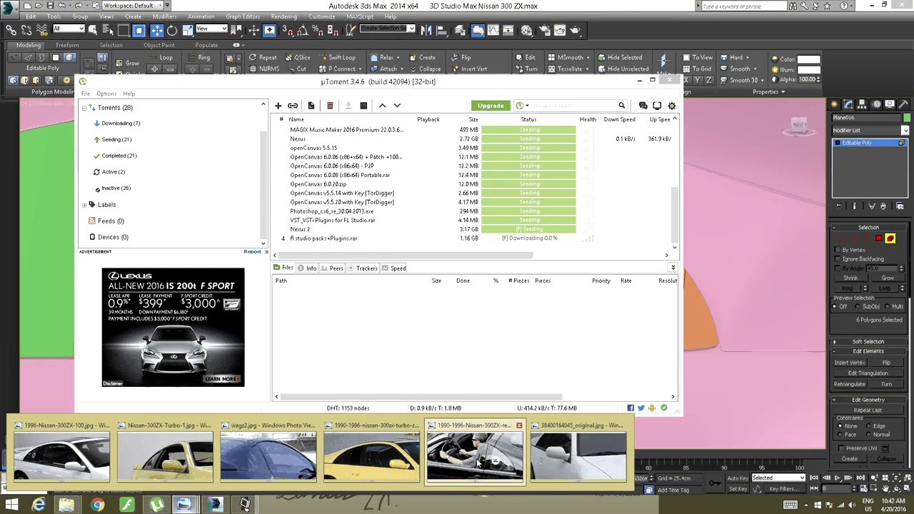
{"action": "left_click", "coordinate": [479, 463]}
{"action": "left_click_drag", "start_coordinate": [687, 290], "coordinate": [630, 285]}
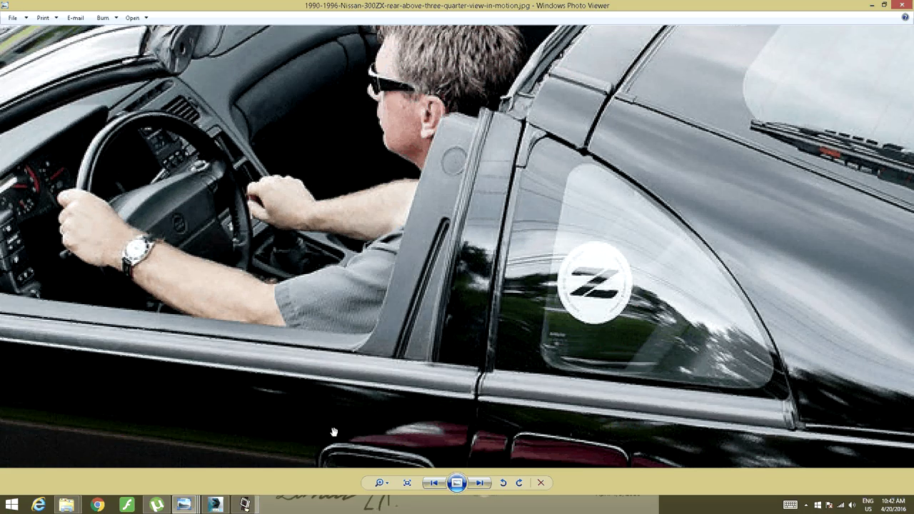
{"action": "left_click", "coordinate": [216, 504]}
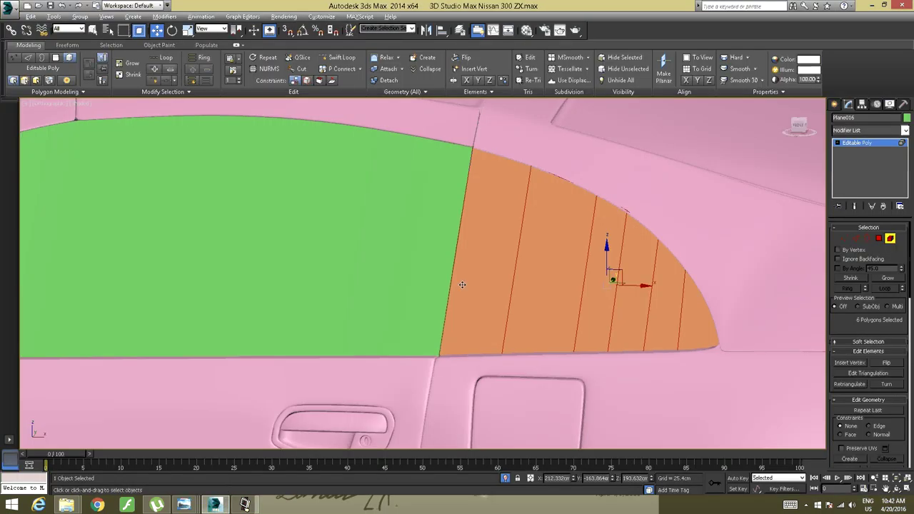
Clear the element selection and insert a vertical edge loop close to the quarter window's front edge with Swift Loop
{"action": "middle_click_drag", "start_coordinate": [461, 284], "coordinate": [479, 417], "text": "alt"}
{"action": "left_click", "coordinate": [496, 379]}
{"action": "middle_click_drag", "start_coordinate": [497, 309], "coordinate": [476, 330]}
{"action": "scroll", "coordinate": [499, 317], "scroll_direction": "down", "scroll_amount": 2}
{"action": "scroll", "coordinate": [492, 337], "scroll_direction": "up", "scroll_amount": 1}
{"action": "left_click", "coordinate": [342, 57]}
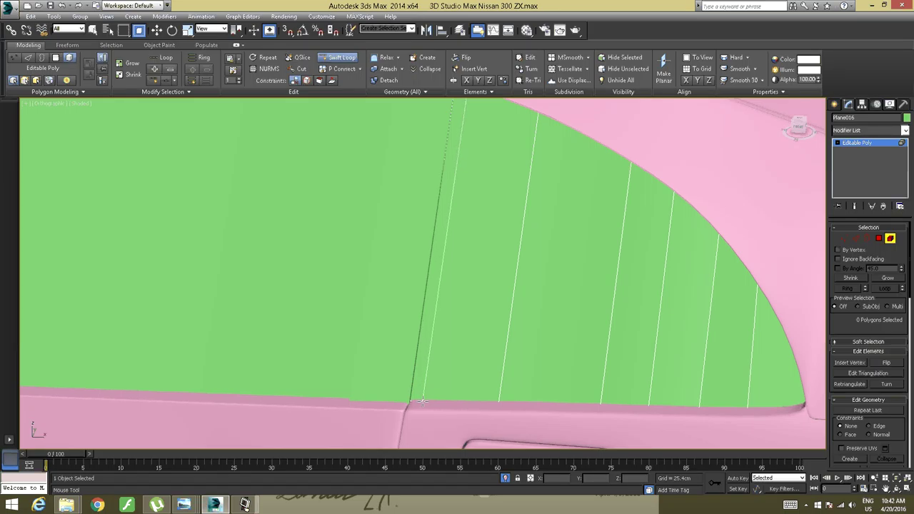
{"action": "left_click", "coordinate": [423, 401]}
{"action": "scroll", "coordinate": [467, 306], "scroll_direction": "up", "scroll_amount": 2}
{"action": "mouse_move", "coordinate": [468, 306]}
{"action": "middle_mouse_down", "text": "alt"}
{"action": "mouse_move", "coordinate": [458, 301]}
{"action": "mouse_move", "coordinate": [510, 279]}
{"action": "mouse_move", "coordinate": [461, 300]}
{"action": "middle_mouse_up", "text": "alt"}
{"action": "right_click", "coordinate": [464, 289]}
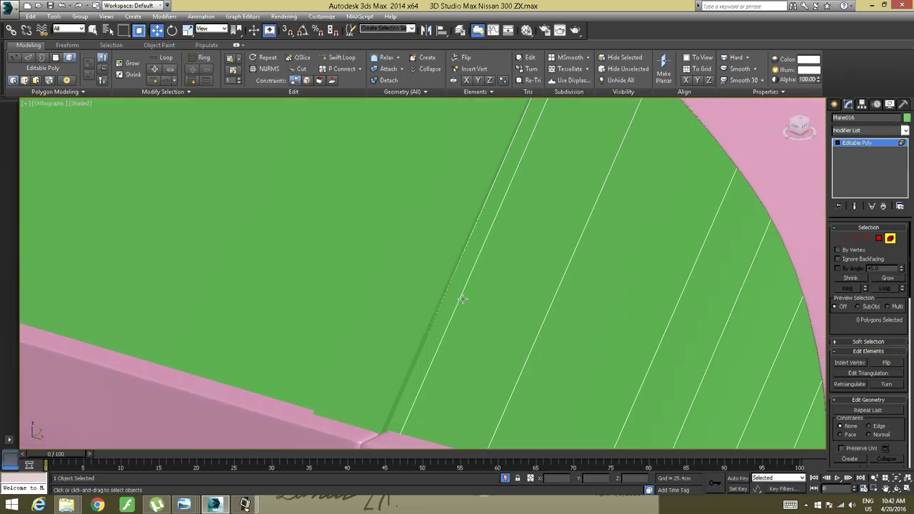
Select the narrow strip polygon along the quarter window's front edge, try extruding it slightly, and undo the extrusion
{"action": "left_click", "coordinate": [878, 239]}
{"action": "left_click", "coordinate": [462, 296]}
{"action": "middle_click_drag", "start_coordinate": [462, 295], "coordinate": [528, 279], "text": "alt"}
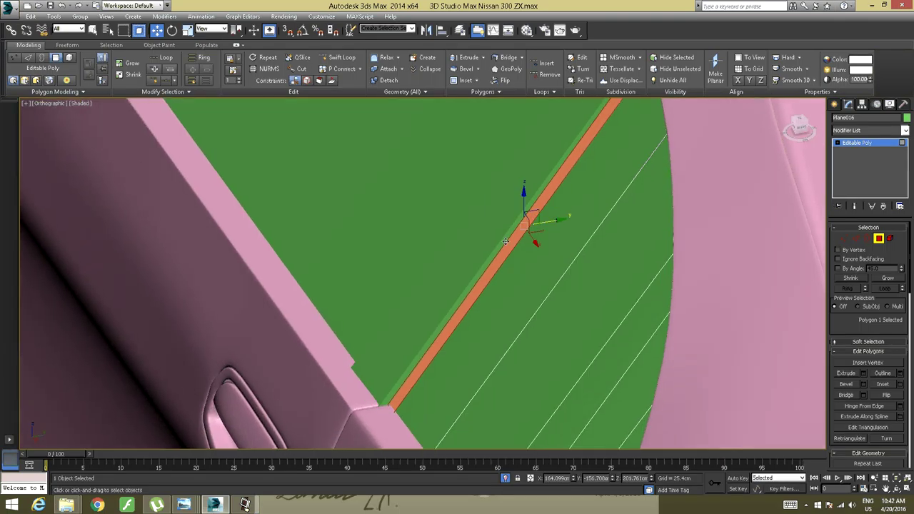
{"action": "left_click", "coordinate": [469, 58]}
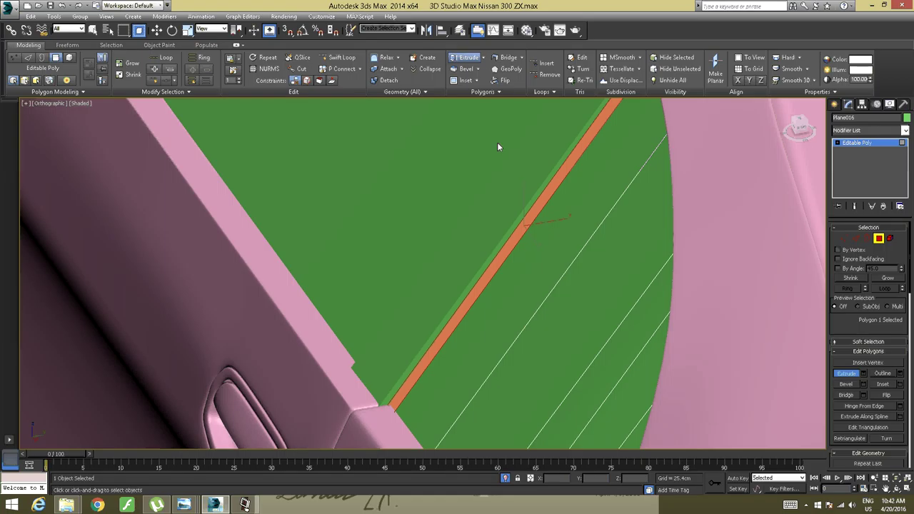
{"action": "left_click_drag", "start_coordinate": [516, 229], "coordinate": [513, 234]}
{"action": "key", "text": "ctrl+z"}
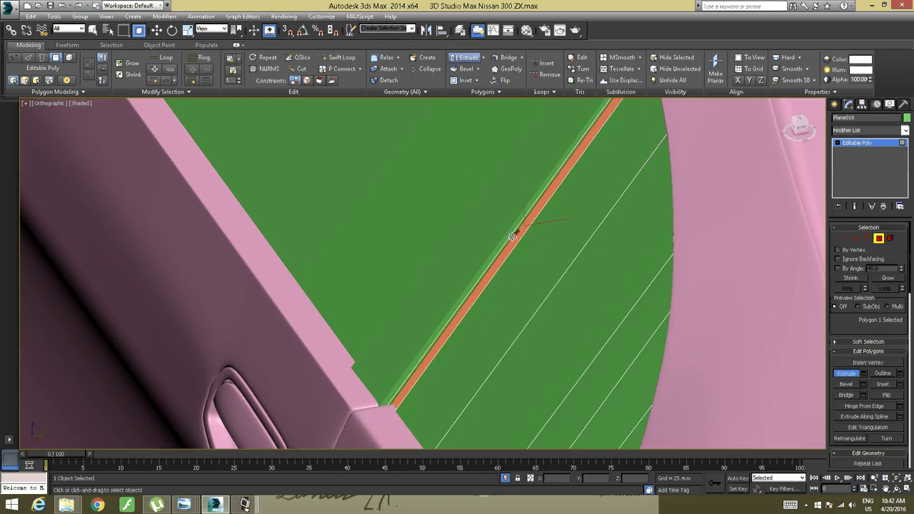
{"action": "key", "text": "ctrl+z"}
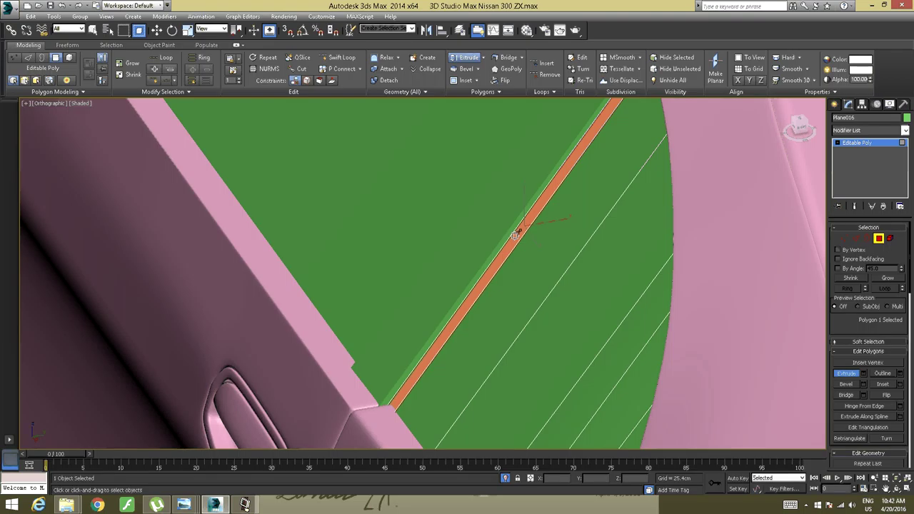
Try shifting the front strip polygon slightly along Y and scaling it along X
{"action": "key", "text": "w"}
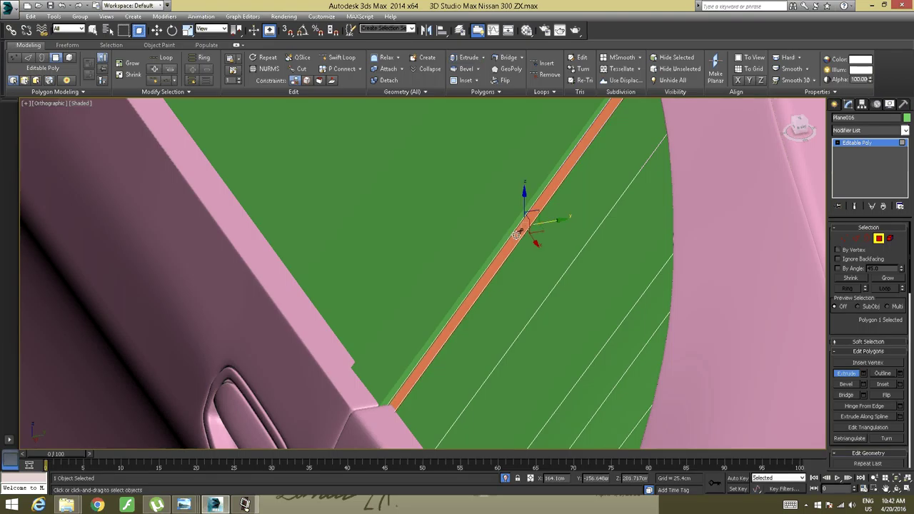
{"action": "left_click_drag", "start_coordinate": [544, 224], "coordinate": [542, 223]}
{"action": "middle_click_drag", "start_coordinate": [512, 247], "coordinate": [546, 206], "text": "alt"}
{"action": "scroll", "coordinate": [527, 197], "scroll_direction": "down", "scroll_amount": 3}
{"action": "scroll", "coordinate": [536, 196], "scroll_direction": "up", "scroll_amount": 5}
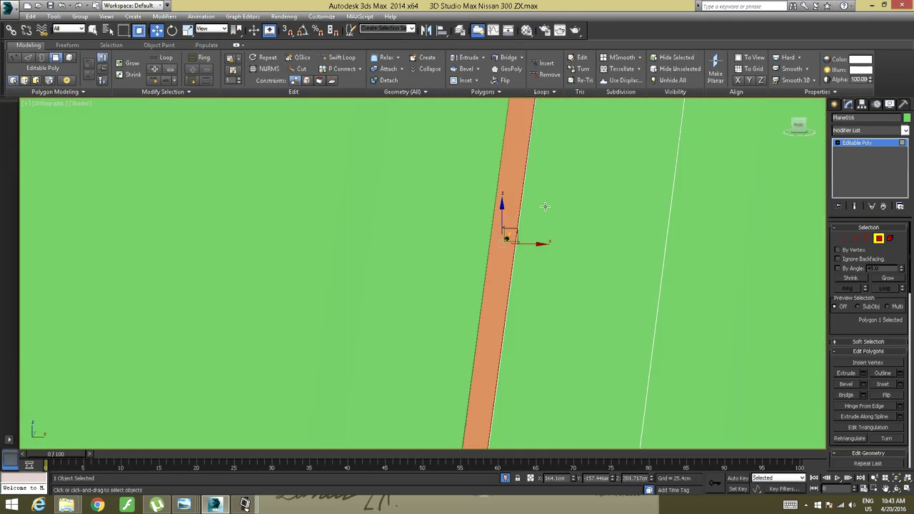
{"action": "left_click", "coordinate": [188, 30]}
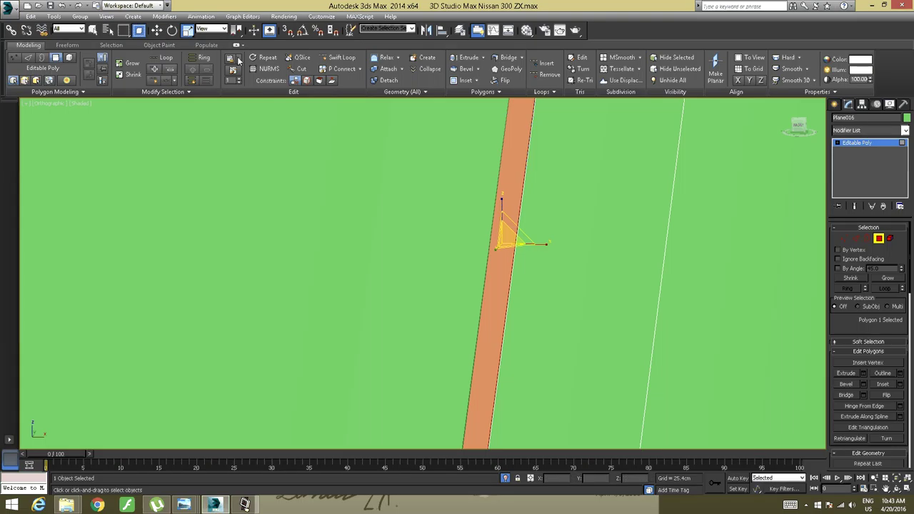
{"action": "mouse_move", "coordinate": [540, 244]}
{"action": "left_mouse_down"}
{"action": "mouse_move", "coordinate": [524, 243]}
{"action": "mouse_move", "coordinate": [545, 240]}
{"action": "left_mouse_up"}
{"action": "scroll", "coordinate": [562, 222], "scroll_direction": "down", "scroll_amount": 2}
{"action": "scroll", "coordinate": [569, 213], "scroll_direction": "down", "scroll_amount": 2}
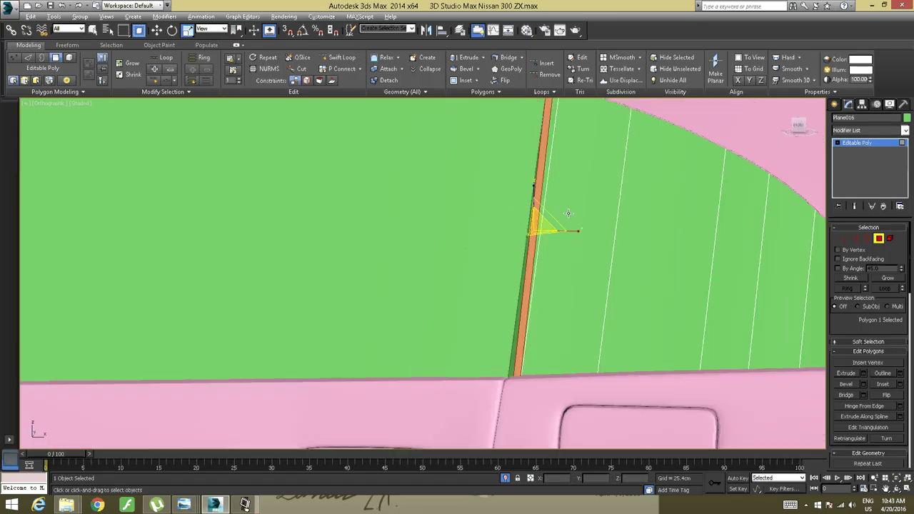
Reselect the narrow front strip polygon, try moving it along Y, and undo the move
{"action": "middle_click_drag", "start_coordinate": [570, 213], "coordinate": [525, 301], "text": "alt"}
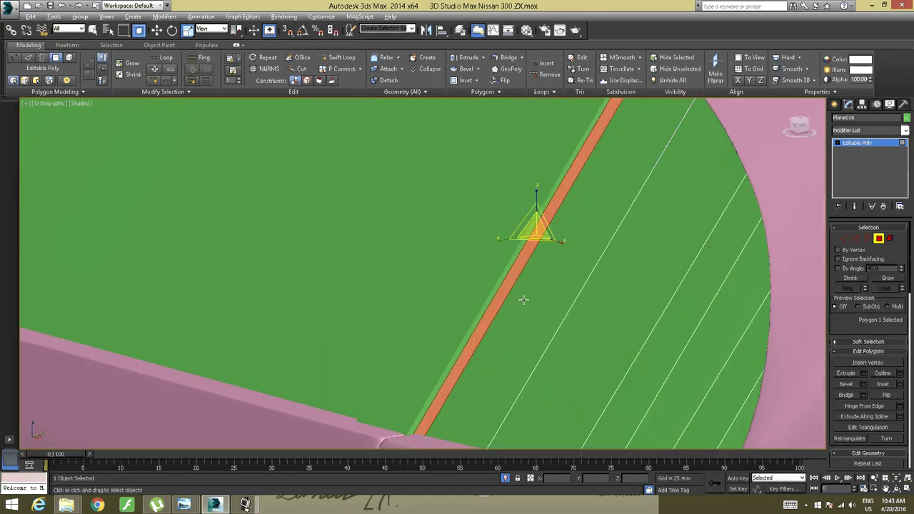
{"action": "left_click", "coordinate": [532, 321]}
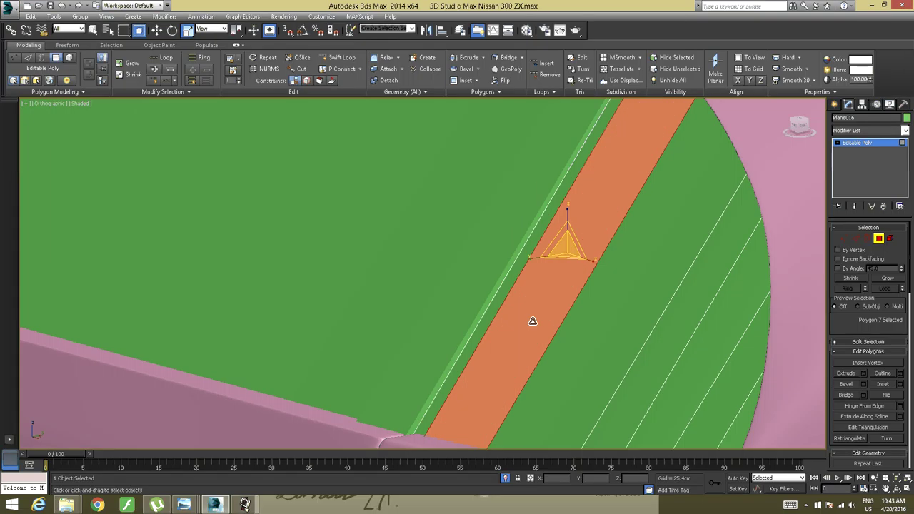
{"action": "left_click", "coordinate": [525, 250]}
{"action": "left_click", "coordinate": [157, 30]}
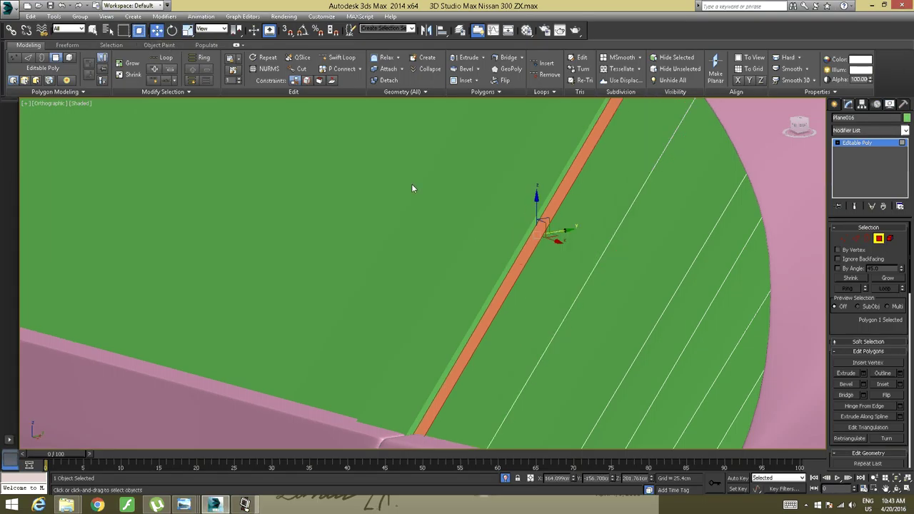
{"action": "left_click_drag", "start_coordinate": [560, 232], "coordinate": [589, 227]}
{"action": "key", "text": "ctrl+z"}
Examine the quarter window's front strip and lower edge near the door seam, and clear the polygon selection
{"action": "middle_click_drag", "start_coordinate": [475, 280], "coordinate": [545, 331], "text": "alt"}
{"action": "left_click", "coordinate": [552, 317]}
{"action": "scroll", "coordinate": [565, 296], "scroll_direction": "down", "scroll_amount": 4}
{"action": "middle_click_drag", "start_coordinate": [565, 296], "coordinate": [578, 314], "text": "alt"}
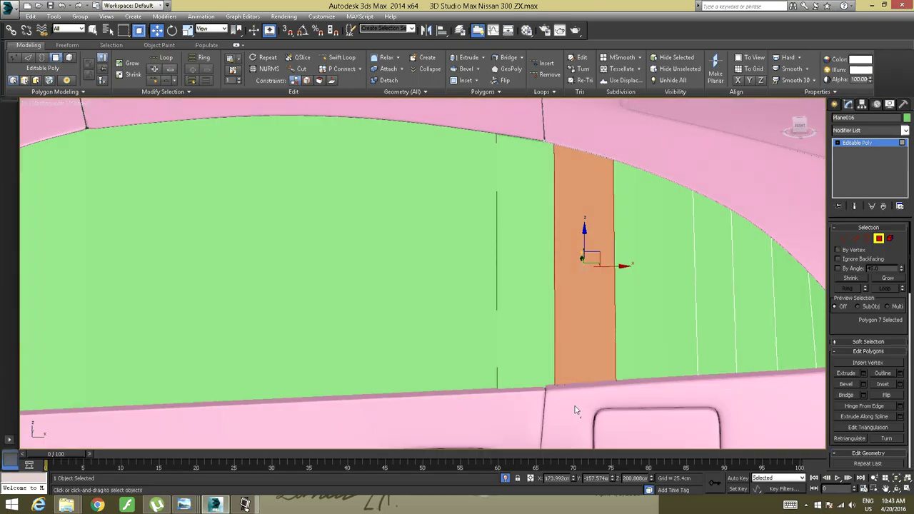
{"action": "left_click", "coordinate": [576, 412]}
{"action": "scroll", "coordinate": [573, 378], "scroll_direction": "up", "scroll_amount": 3}
{"action": "middle_click_drag", "start_coordinate": [573, 377], "coordinate": [495, 336], "text": "alt"}
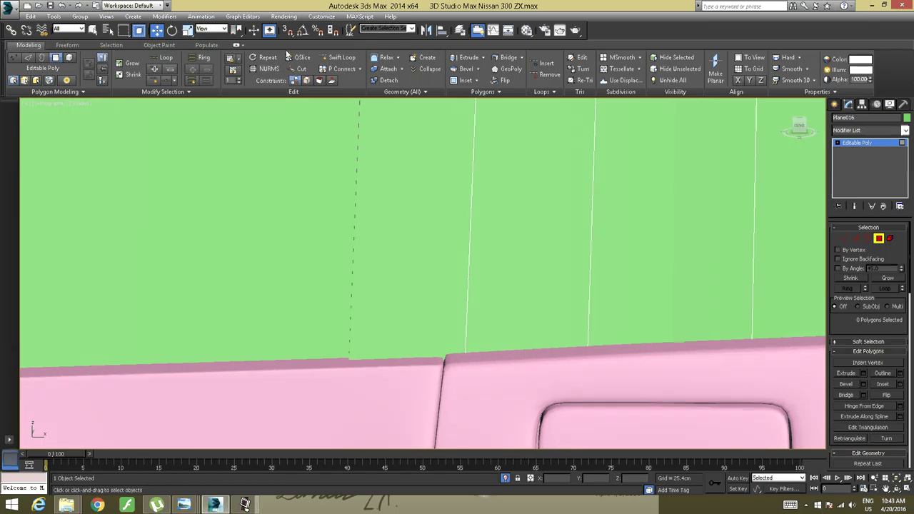
Insert an edge loop close to the quarter window's front edge with Swift Loop
{"action": "left_click", "coordinate": [340, 57]}
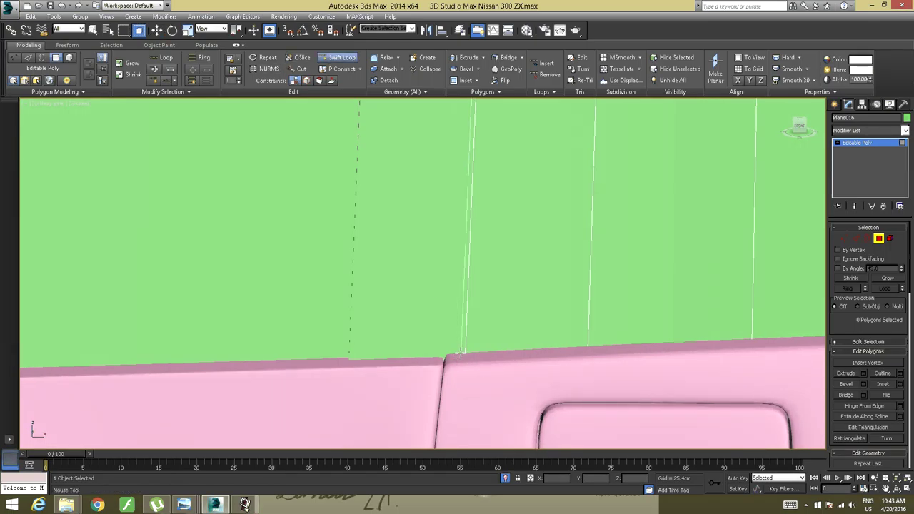
{"action": "left_click", "coordinate": [458, 354]}
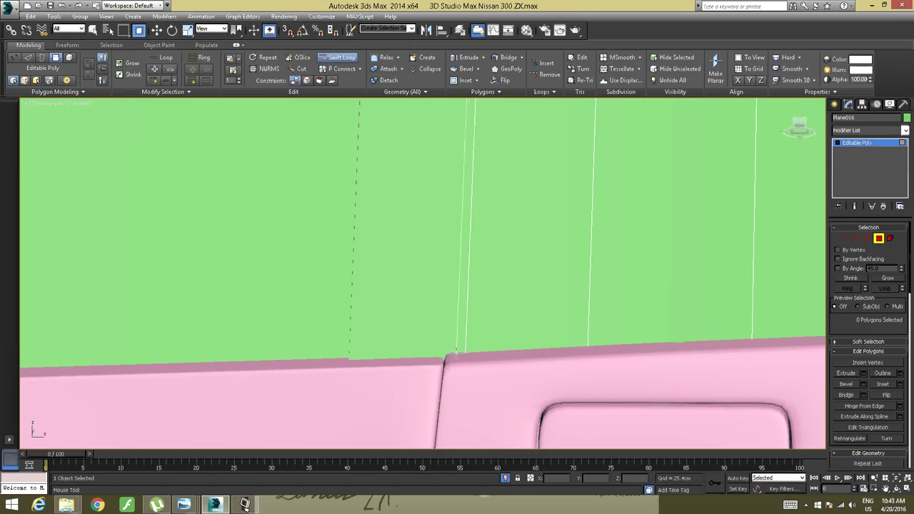
{"action": "right_click", "coordinate": [492, 297]}
{"action": "middle_click_drag", "start_coordinate": [520, 257], "coordinate": [490, 292], "text": "alt"}
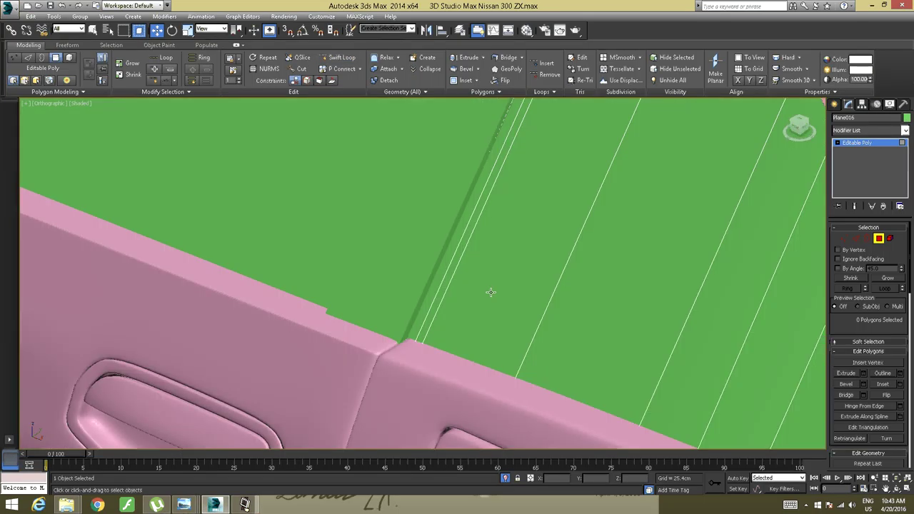
{"action": "middle_click_drag", "start_coordinate": [310, 108], "coordinate": [193, 129]}
Select the new edge beside the quarter window's front edge and move it along Y to about -157.53 cm
{"action": "left_click", "coordinate": [427, 206]}
{"action": "middle_click_drag", "start_coordinate": [433, 203], "coordinate": [423, 215], "text": "alt"}
{"action": "left_click", "coordinate": [422, 226]}
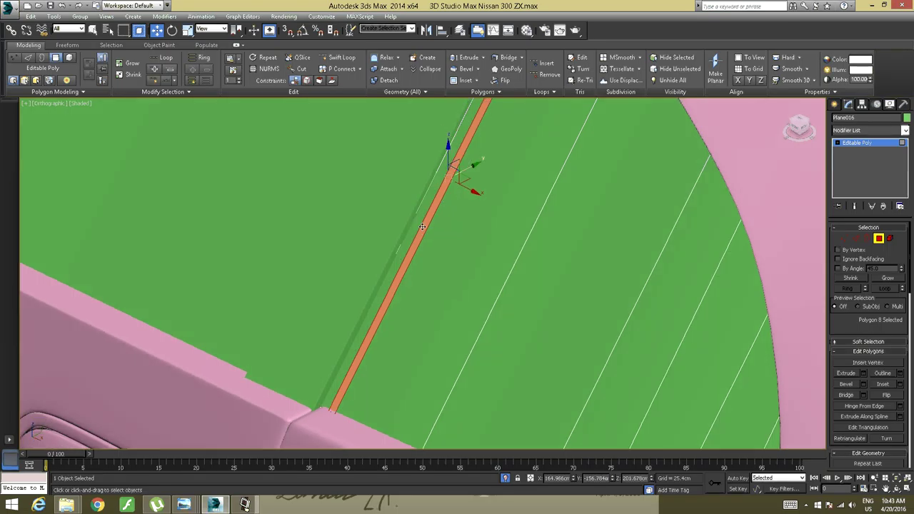
{"action": "left_click", "coordinate": [856, 239]}
{"action": "mouse_move", "coordinate": [451, 247]}
{"action": "middle_mouse_down", "text": "alt"}
{"action": "mouse_move", "coordinate": [430, 253]}
{"action": "mouse_move", "coordinate": [443, 298]}
{"action": "mouse_move", "coordinate": [460, 261]}
{"action": "middle_mouse_up", "text": "alt"}
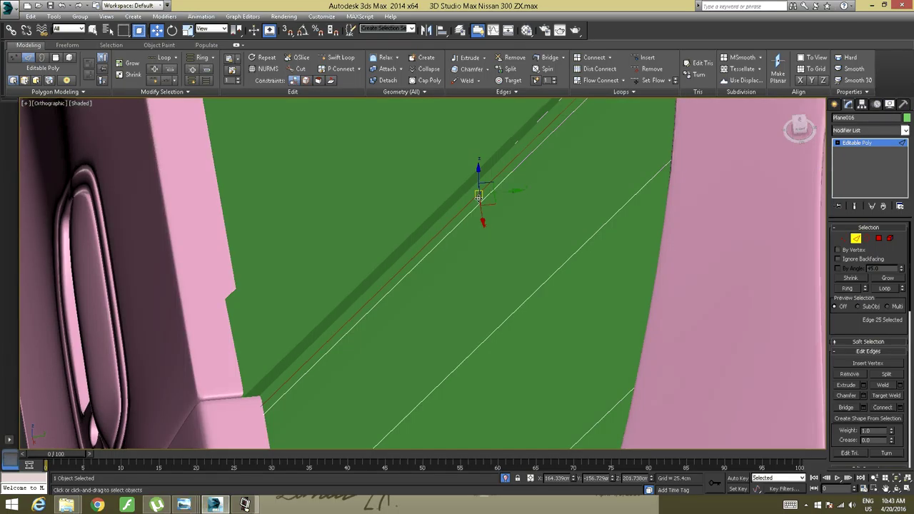
{"action": "left_click_drag", "start_coordinate": [502, 192], "coordinate": [489, 193]}
{"action": "middle_click_drag", "start_coordinate": [363, 256], "coordinate": [446, 186], "text": "alt"}
{"action": "scroll", "coordinate": [390, 229], "scroll_direction": "down", "scroll_amount": 5}
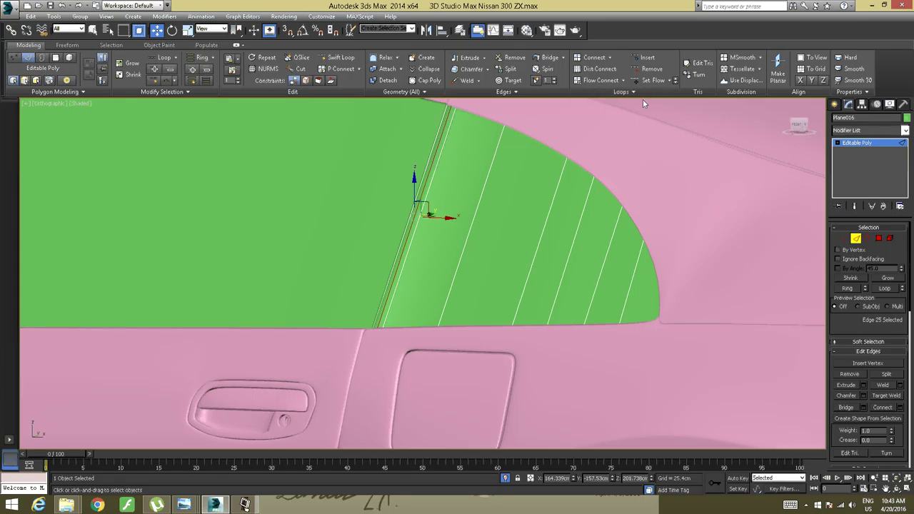
{"action": "middle_click_drag", "start_coordinate": [424, 185], "coordinate": [480, 204], "text": "alt"}
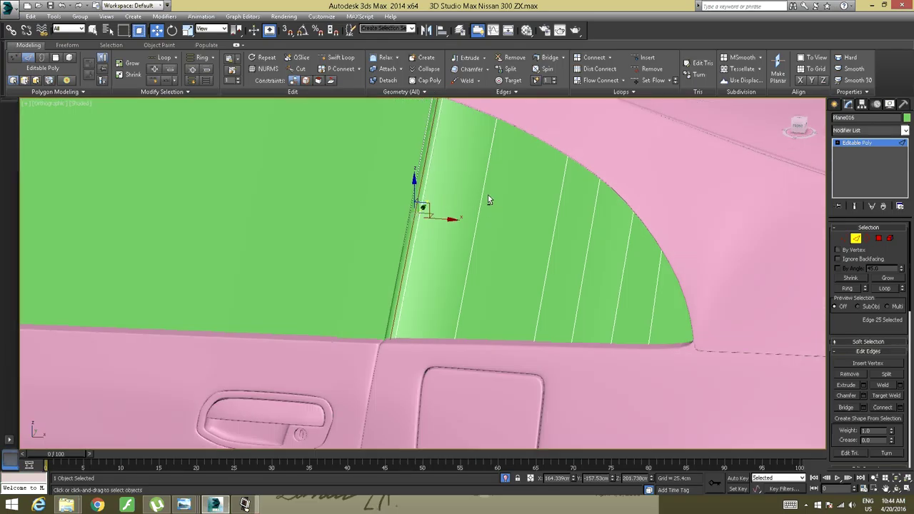
Insert a supporting edge loop just behind the narrow front strip of the quarter window with Swift Loop
{"action": "scroll", "coordinate": [462, 212], "scroll_direction": "up", "scroll_amount": 5}
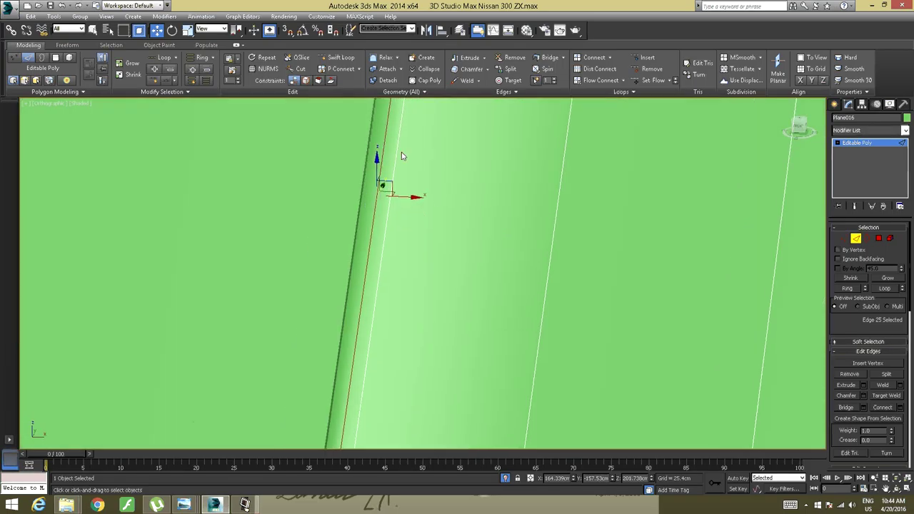
{"action": "left_click", "coordinate": [339, 58]}
{"action": "scroll", "coordinate": [377, 190], "scroll_direction": "down", "scroll_amount": 4}
{"action": "middle_click_drag", "start_coordinate": [376, 191], "coordinate": [372, 181]}
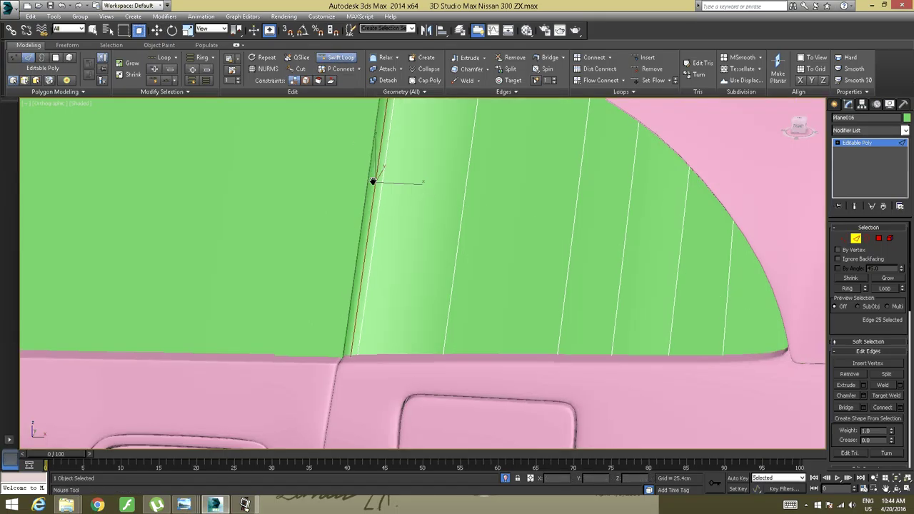
{"action": "scroll", "coordinate": [372, 181], "scroll_direction": "up", "scroll_amount": 4}
{"action": "scroll", "coordinate": [381, 208], "scroll_direction": "down", "scroll_amount": 2}
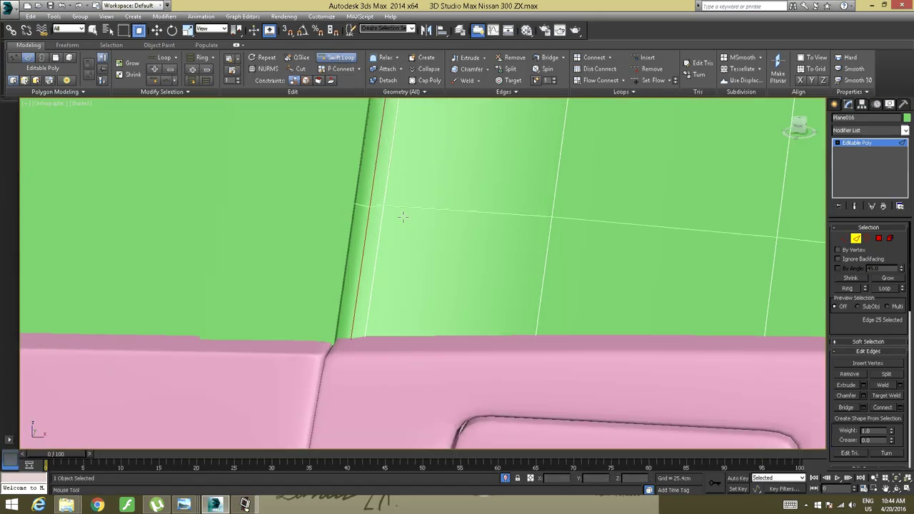
{"action": "left_click", "coordinate": [367, 338]}
{"action": "left_click", "coordinate": [370, 340]}
{"action": "scroll", "coordinate": [398, 292], "scroll_direction": "down", "scroll_amount": 3}
{"action": "middle_click_drag", "start_coordinate": [397, 275], "coordinate": [408, 266], "text": "alt"}
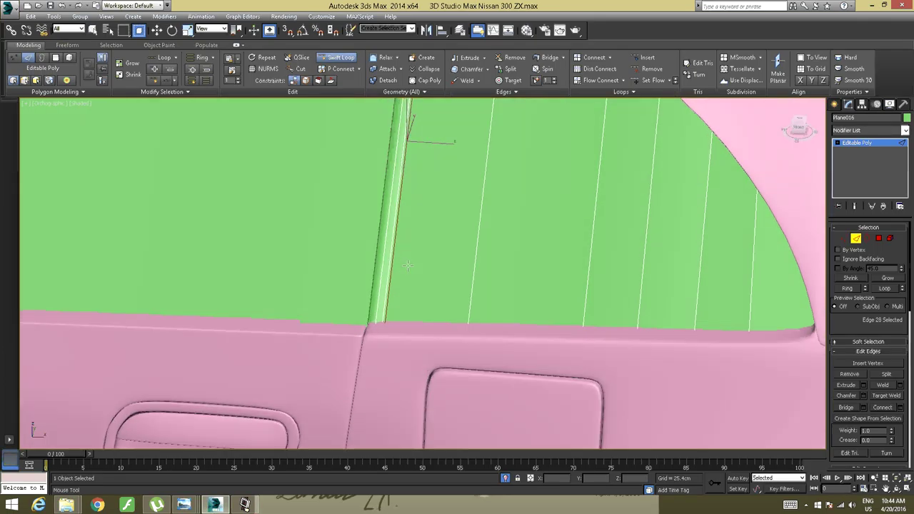
{"action": "key", "text": "w"}
Isolate the quarter-window glass and insert a supporting edge loop tight against its front edge
{"action": "right_click", "coordinate": [427, 217]}
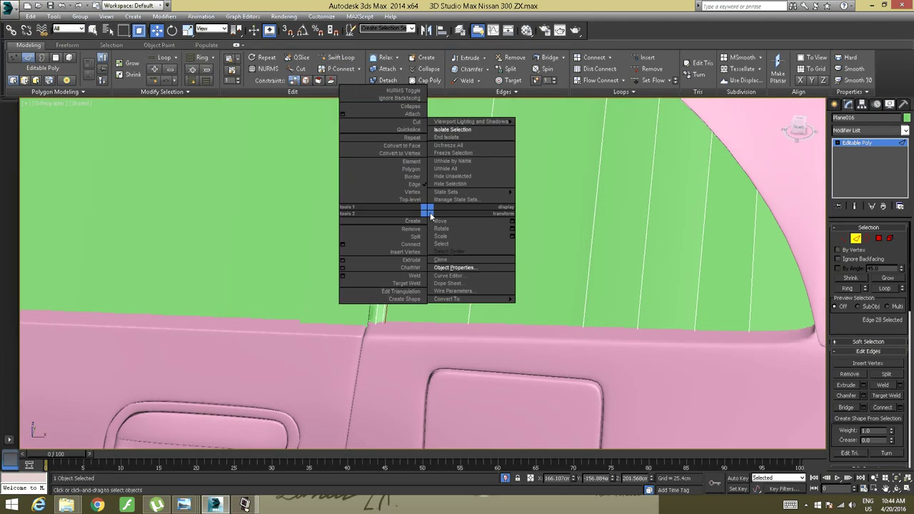
{"action": "left_click", "coordinate": [456, 134]}
{"action": "middle_click_drag", "start_coordinate": [442, 173], "coordinate": [437, 148], "text": "alt"}
{"action": "scroll", "coordinate": [428, 202], "scroll_direction": "up", "scroll_amount": 4}
{"action": "middle_click_drag", "start_coordinate": [437, 148], "coordinate": [437, 296]}
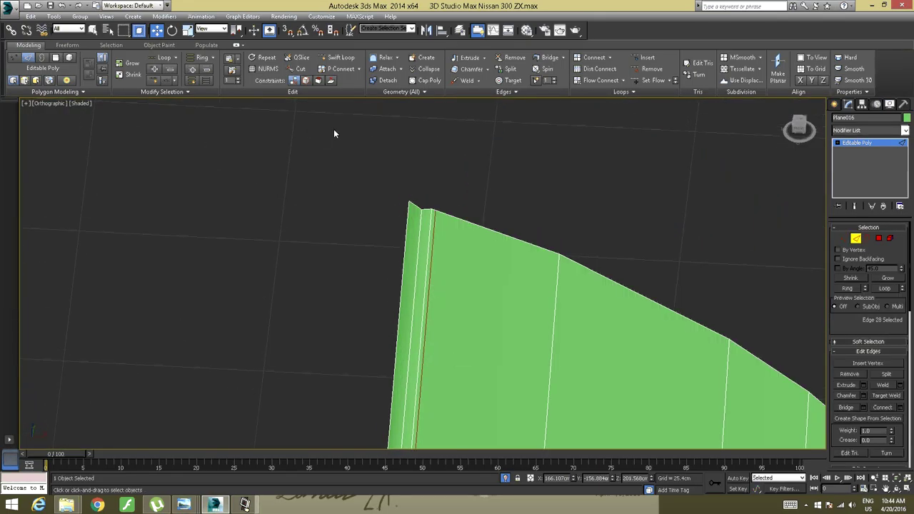
{"action": "left_click", "coordinate": [337, 58]}
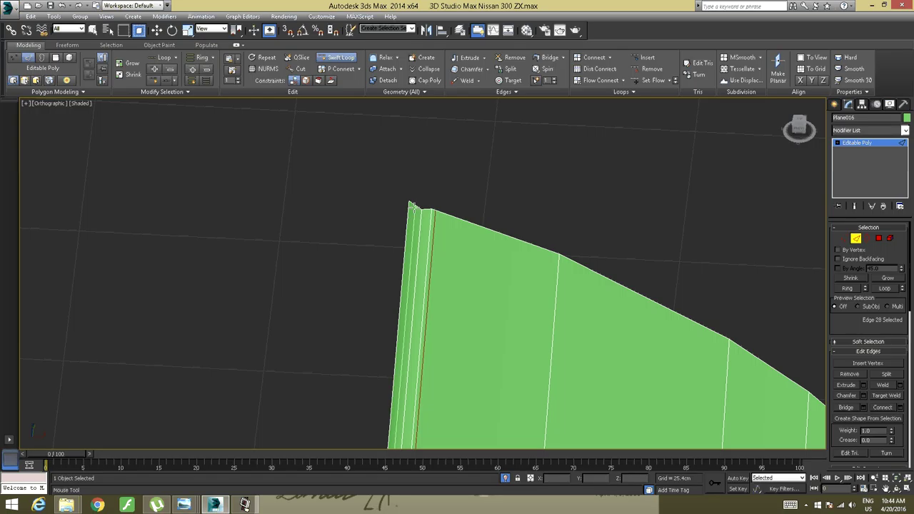
{"action": "left_click", "coordinate": [412, 205]}
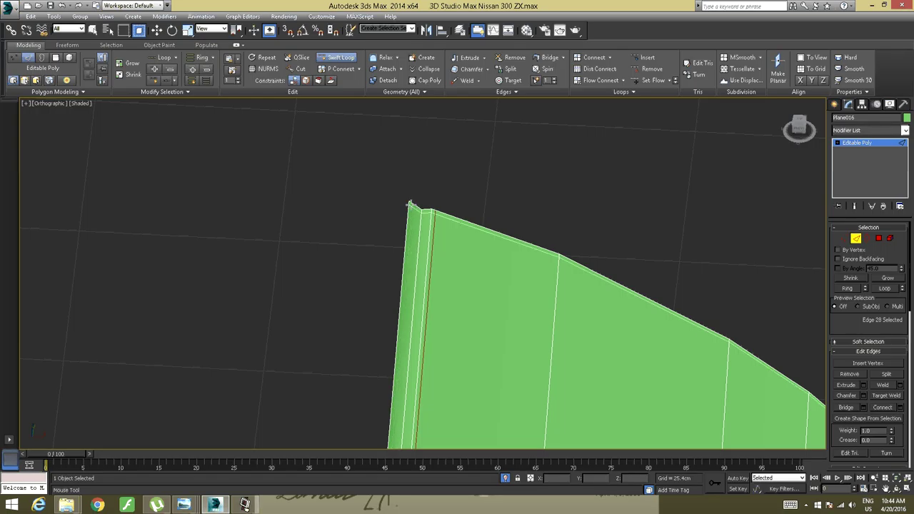
{"action": "key", "text": "ctrl+z"}
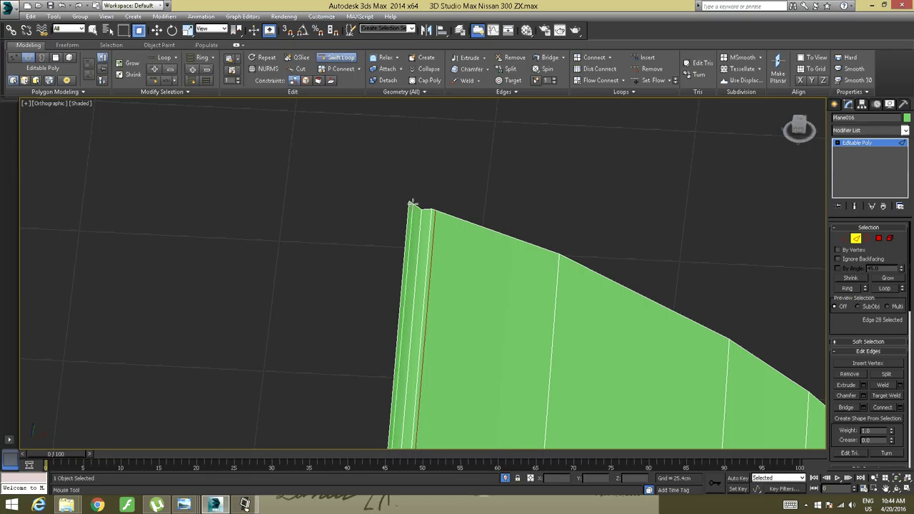
{"action": "key", "text": "w"}
{"action": "left_click", "coordinate": [411, 206]}
Insert supporting edge loops tight along the quarter glass's bottom edge and its short rear edge
{"action": "scroll", "coordinate": [424, 207], "scroll_direction": "down", "scroll_amount": 4}
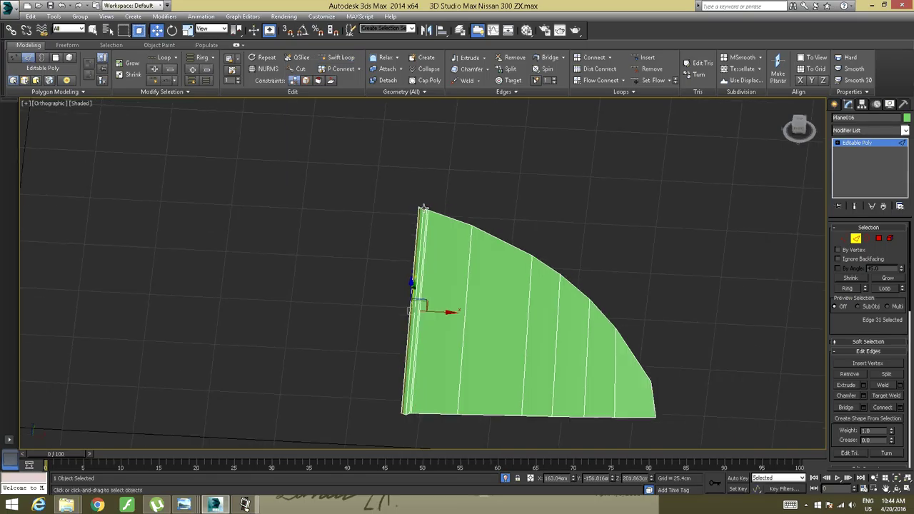
{"action": "mouse_move", "coordinate": [425, 207]}
{"action": "middle_mouse_down", "text": "alt"}
{"action": "mouse_move", "coordinate": [395, 192]}
{"action": "mouse_move", "coordinate": [395, 205]}
{"action": "mouse_move", "coordinate": [432, 214]}
{"action": "middle_mouse_up", "text": "alt"}
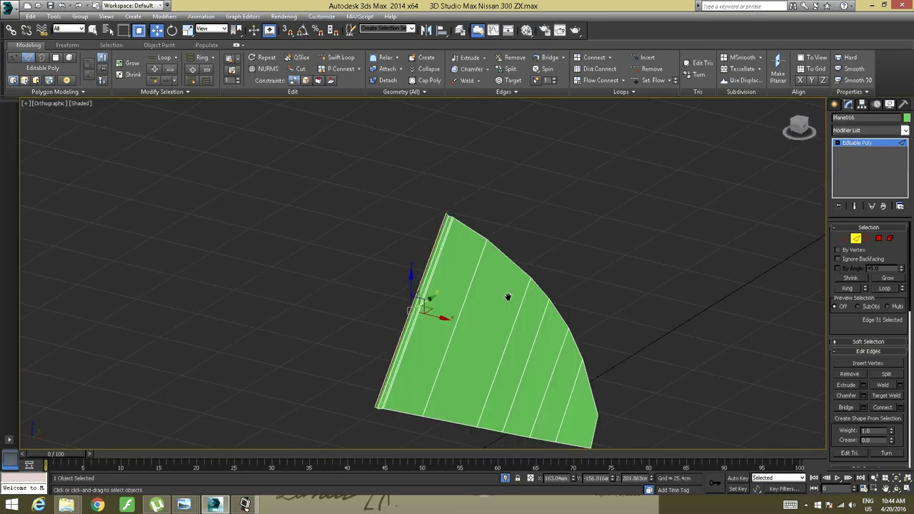
{"action": "middle_click_drag", "start_coordinate": [508, 298], "coordinate": [482, 127]}
{"action": "middle_click_drag", "start_coordinate": [439, 220], "coordinate": [476, 249], "text": "alt"}
{"action": "scroll", "coordinate": [462, 214], "scroll_direction": "up", "scroll_amount": 4}
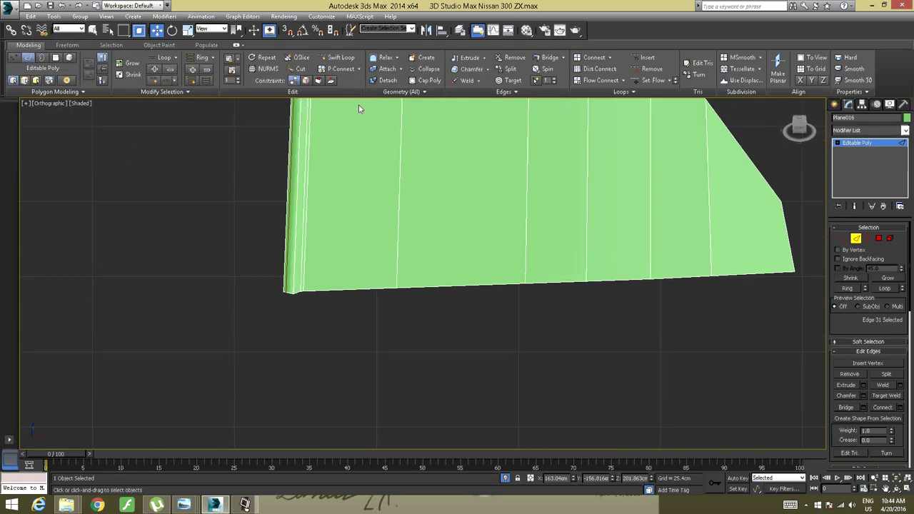
{"action": "left_click", "coordinate": [340, 57]}
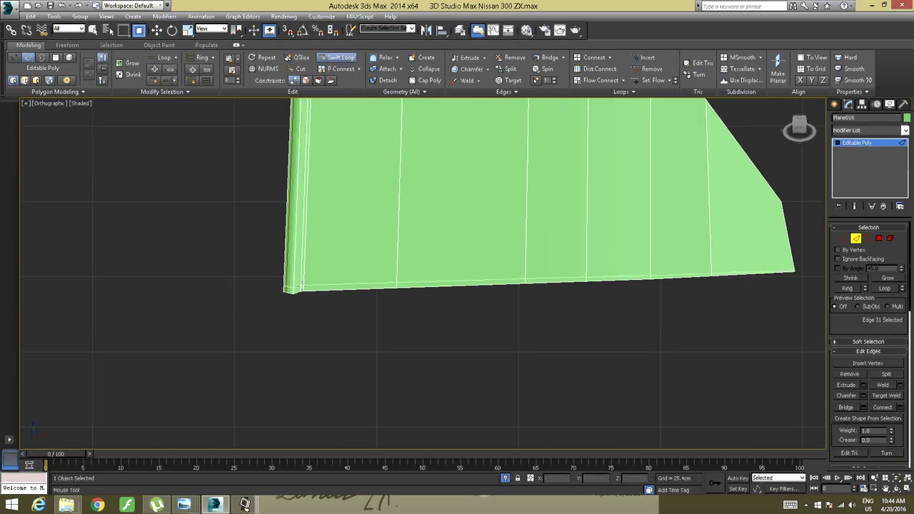
{"action": "left_click", "coordinate": [307, 289]}
{"action": "middle_click_drag", "start_coordinate": [673, 253], "coordinate": [363, 292]}
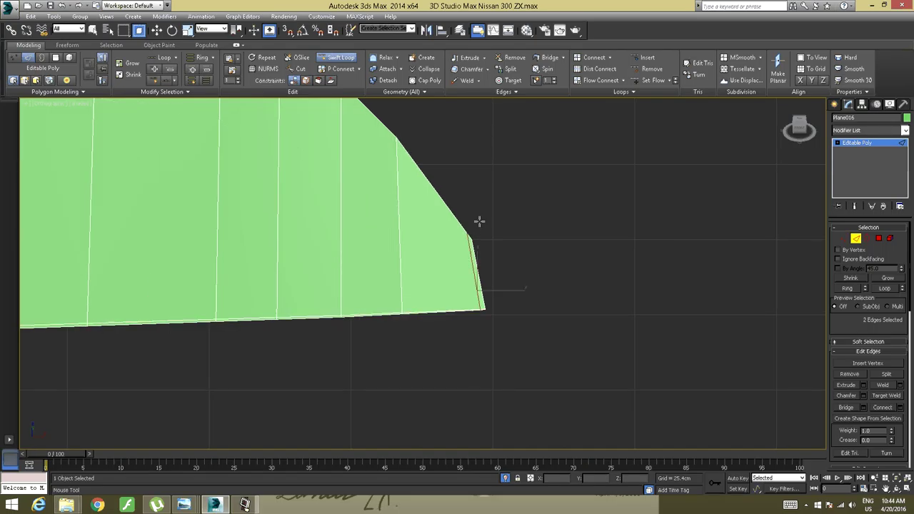
{"action": "left_click", "coordinate": [467, 233]}
Insert a supporting edge loop along the quarter glass's curved upper edge
{"action": "scroll", "coordinate": [488, 196], "scroll_direction": "down", "scroll_amount": 4}
{"action": "middle_click_drag", "start_coordinate": [469, 197], "coordinate": [468, 203], "text": "alt"}
{"action": "middle_click_drag", "start_coordinate": [468, 203], "coordinate": [470, 298]}
{"action": "scroll", "coordinate": [461, 274], "scroll_direction": "up", "scroll_amount": 4}
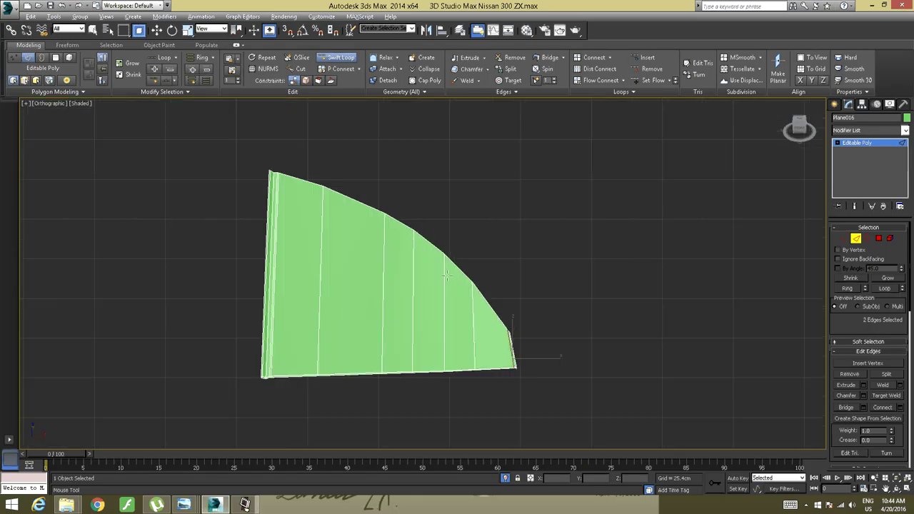
{"action": "scroll", "coordinate": [403, 270], "scroll_direction": "up", "scroll_amount": 2}
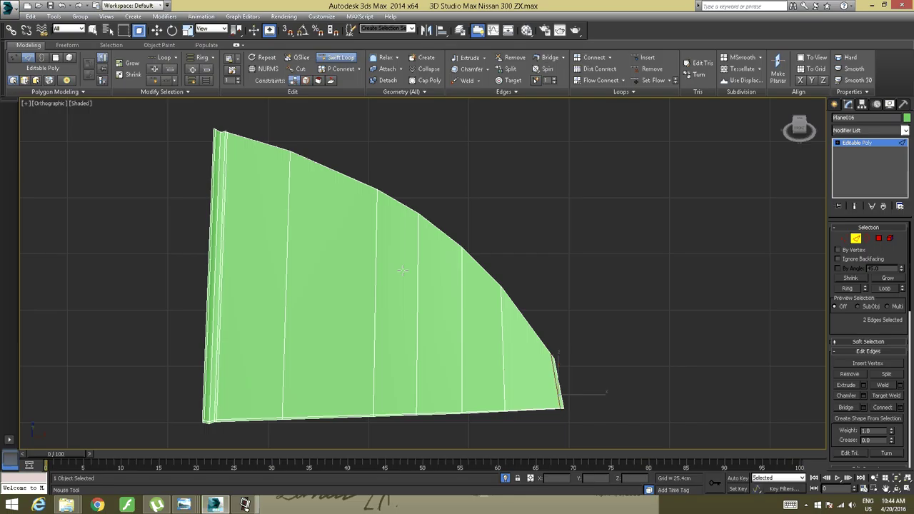
{"action": "left_click", "coordinate": [415, 217]}
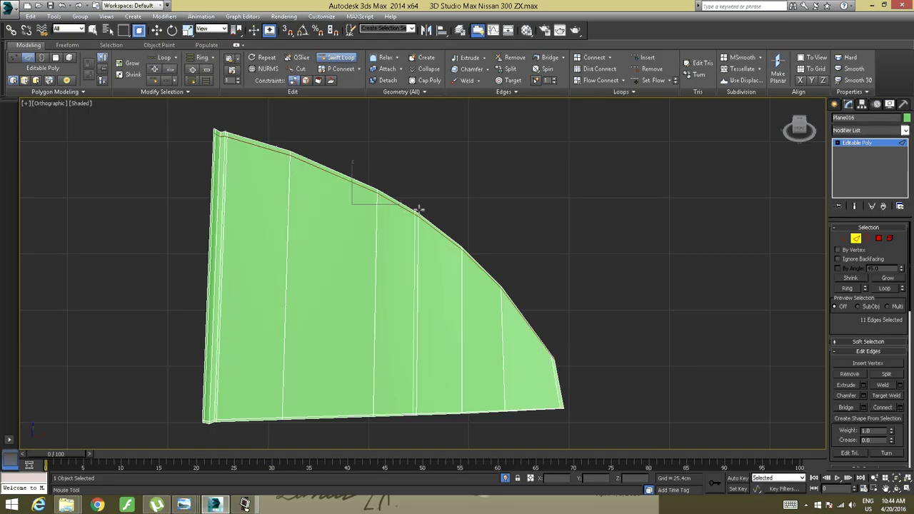
{"action": "scroll", "coordinate": [419, 209], "scroll_direction": "down", "scroll_amount": 6}
{"action": "middle_click_drag", "start_coordinate": [419, 209], "coordinate": [399, 227], "text": "alt"}
End the isolation to show the whole car, clear the edge selection and leave edge editing
{"action": "right_click", "coordinate": [398, 224]}
{"action": "right_click", "coordinate": [394, 214]}
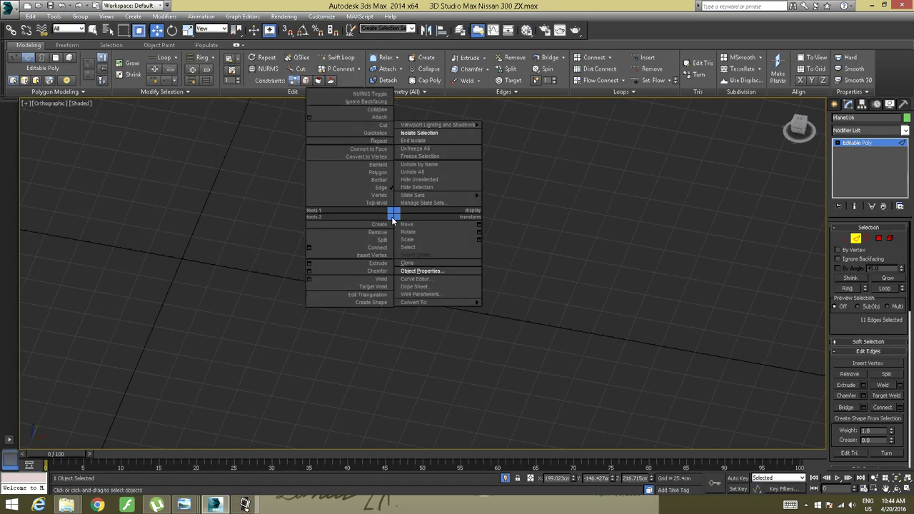
{"action": "left_click", "coordinate": [412, 142]}
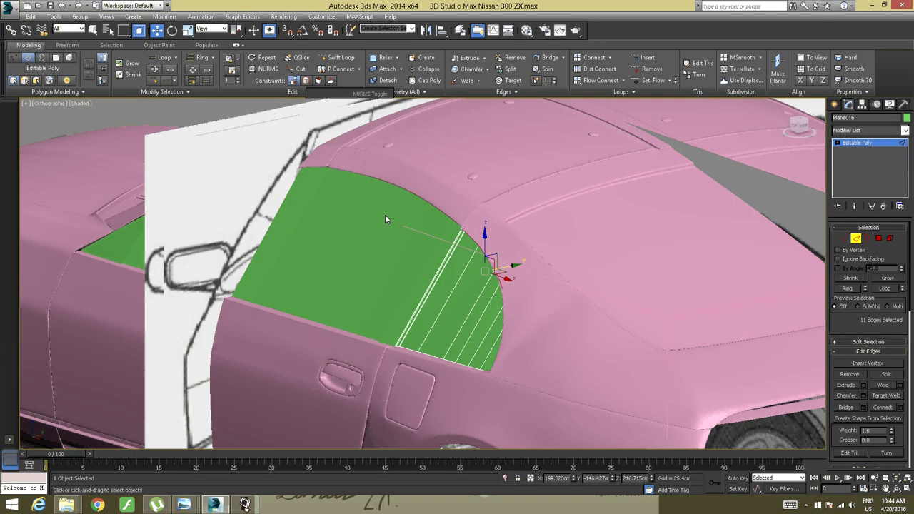
{"action": "scroll", "coordinate": [385, 215], "scroll_direction": "up", "scroll_amount": 5}
{"action": "scroll", "coordinate": [405, 243], "scroll_direction": "up", "scroll_amount": 3}
{"action": "middle_click_drag", "start_coordinate": [404, 244], "coordinate": [362, 250], "text": "alt"}
{"action": "left_click", "coordinate": [360, 249]}
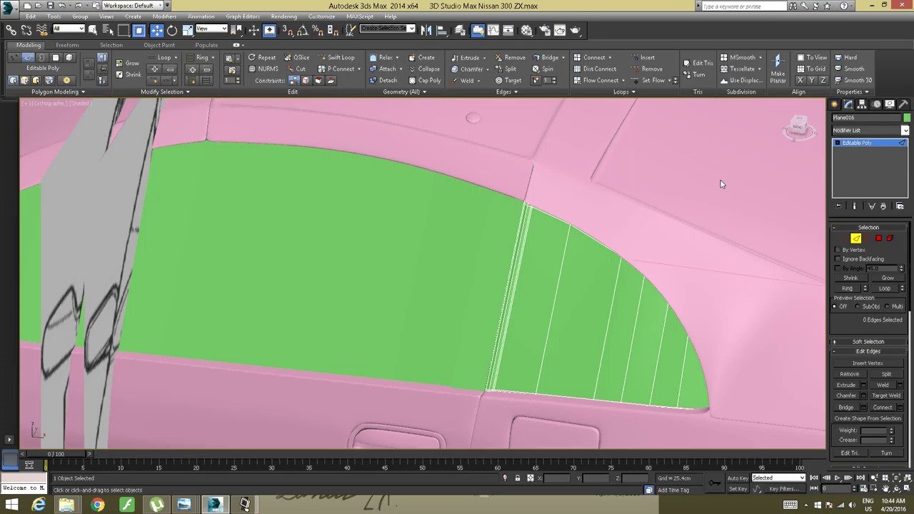
{"action": "left_click", "coordinate": [842, 144]}
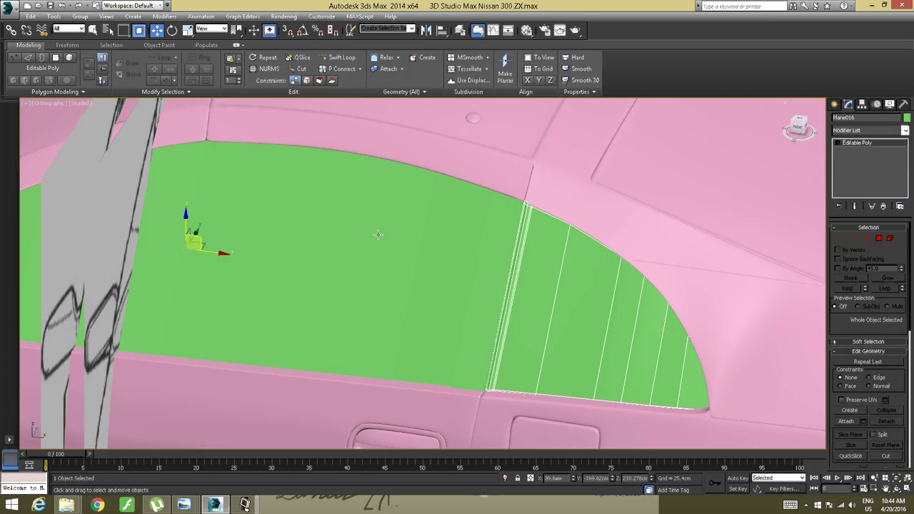
Select the front door's window glass and isolate it
{"action": "left_click", "coordinate": [321, 240]}
{"action": "right_click", "coordinate": [319, 238]}
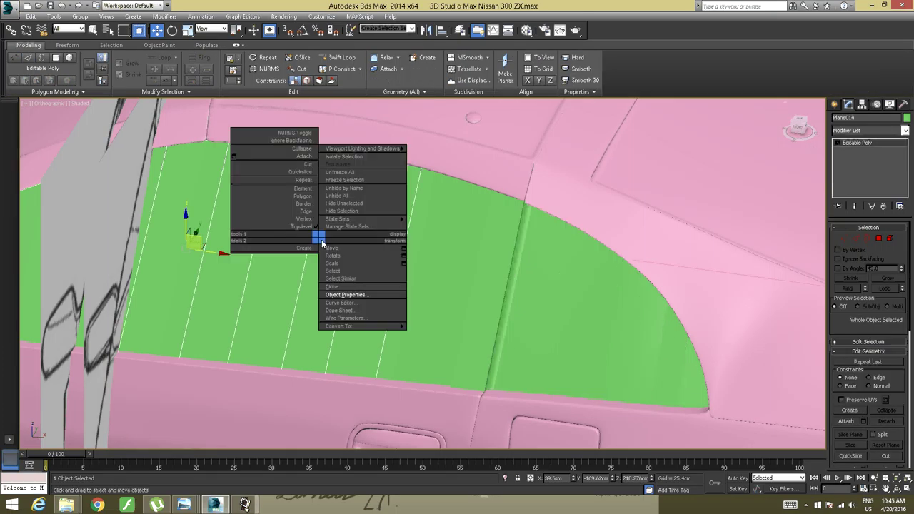
{"action": "left_click", "coordinate": [329, 157]}
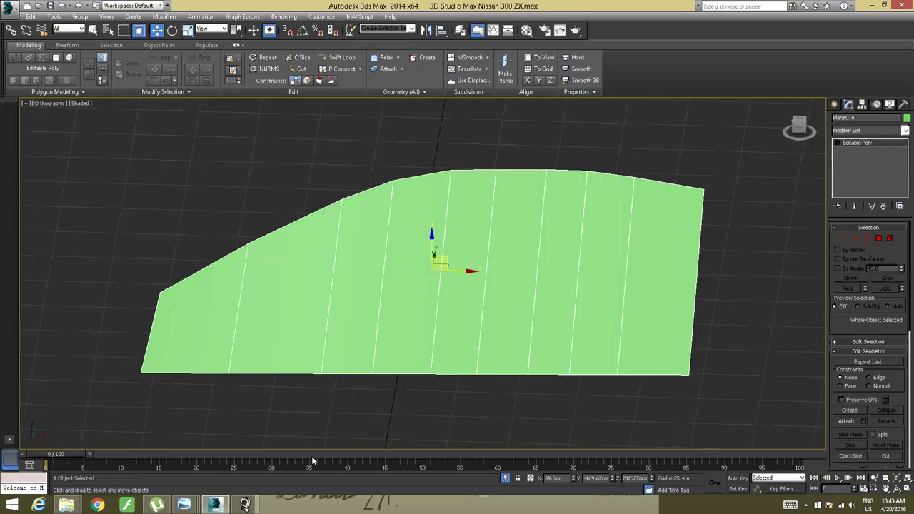
Switch to Windows Photo Viewer and examine the side windows in the reference photo wagz2.jpg
{"action": "left_click", "coordinate": [185, 505]}
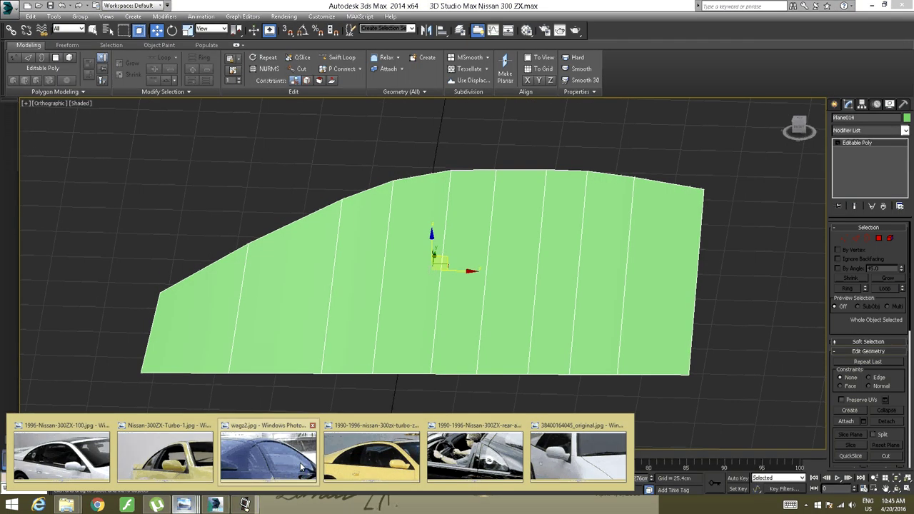
{"action": "left_click", "coordinate": [295, 458]}
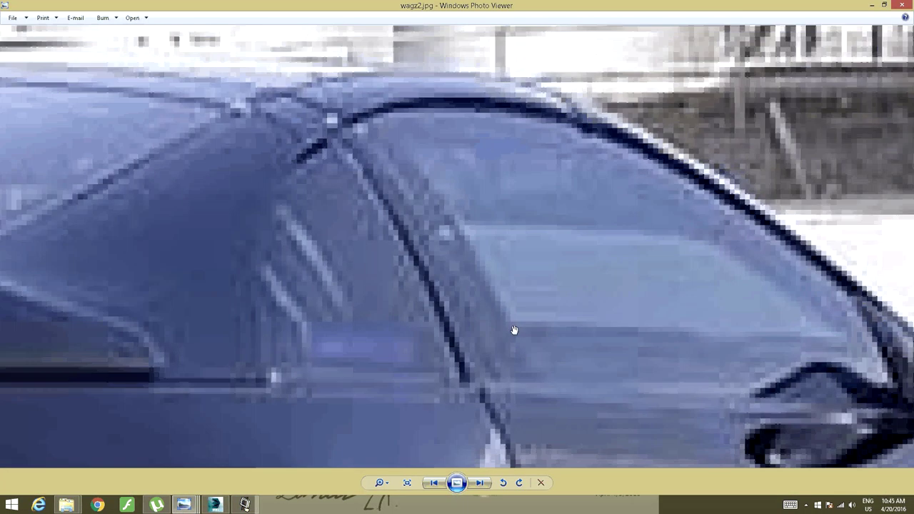
{"action": "scroll", "coordinate": [515, 330], "scroll_direction": "down", "scroll_amount": 1}
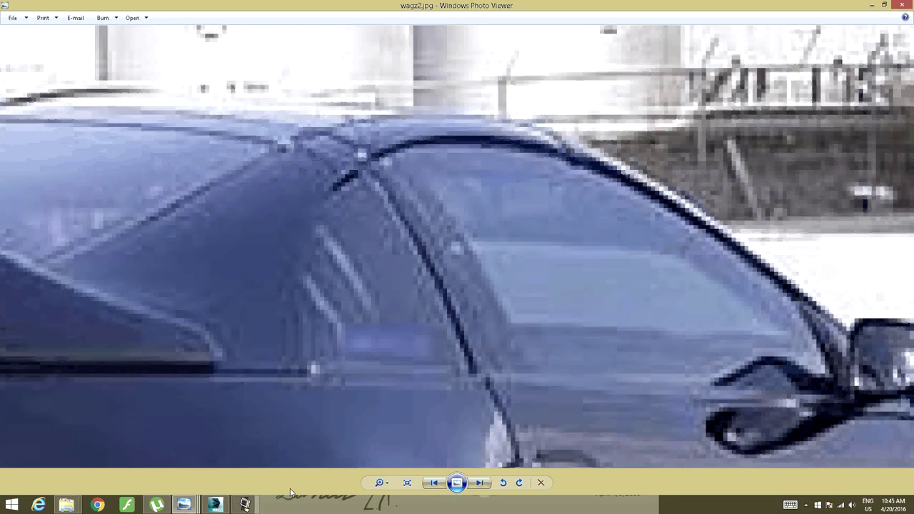
{"action": "left_click", "coordinate": [245, 505]}
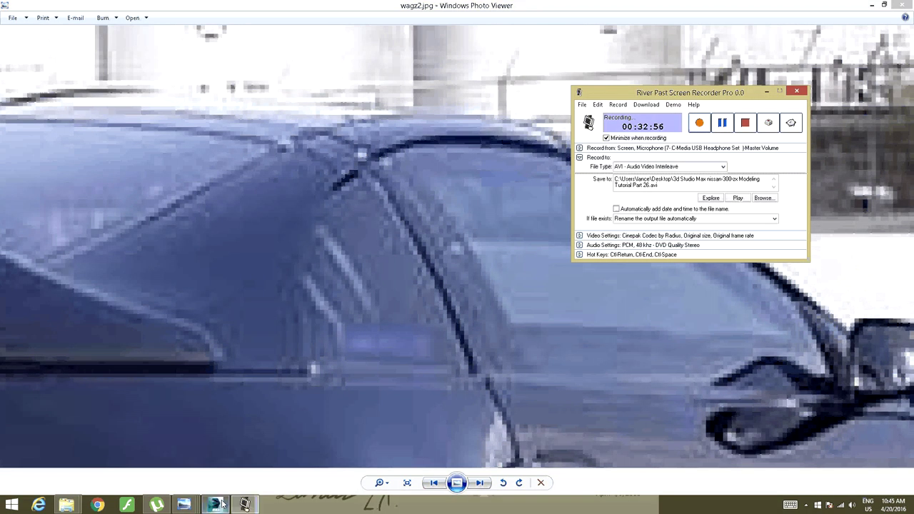
Switch to 3ds Max and insert a supporting edge loop along the door glass's upper edge with Swift Loop
{"action": "left_click", "coordinate": [216, 505]}
{"action": "middle_click_drag", "start_coordinate": [621, 256], "coordinate": [493, 247]}
{"action": "scroll", "coordinate": [607, 271], "scroll_direction": "up", "scroll_amount": 2}
{"action": "scroll", "coordinate": [476, 272], "scroll_direction": "up", "scroll_amount": 3}
{"action": "middle_click_drag", "start_coordinate": [530, 218], "coordinate": [459, 321]}
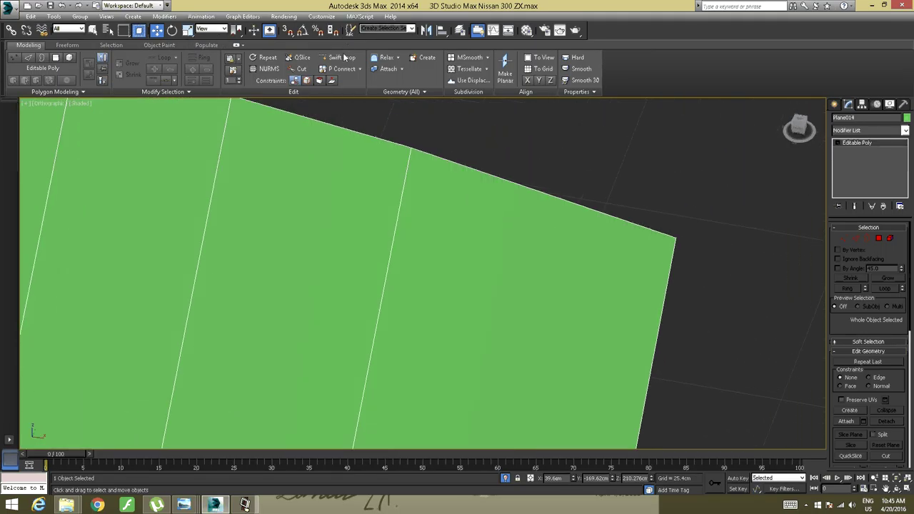
{"action": "left_click", "coordinate": [339, 57]}
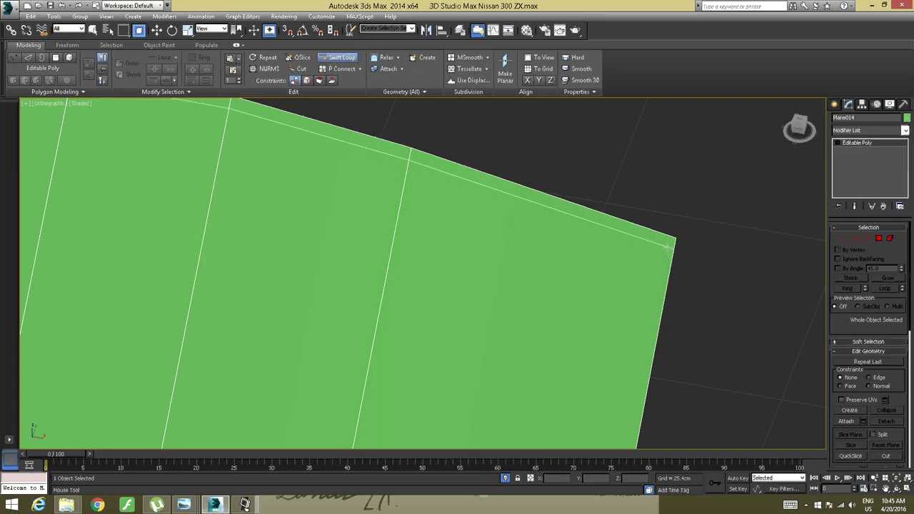
{"action": "left_click", "coordinate": [673, 240]}
Insert a supporting edge loop close to the door glass's lower edge
{"action": "middle_click_drag", "start_coordinate": [650, 288], "coordinate": [692, 118]}
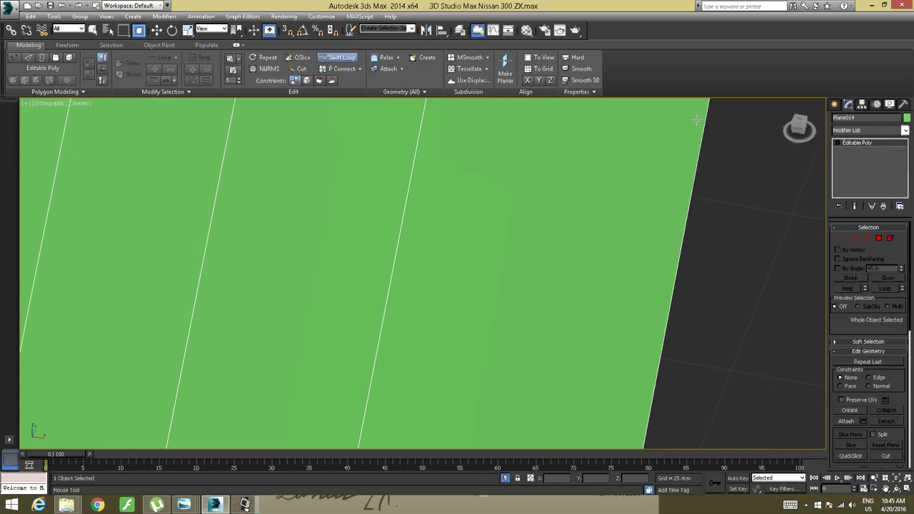
{"action": "middle_click_drag", "start_coordinate": [678, 300], "coordinate": [679, 179]}
{"action": "middle_click", "coordinate": [636, 496]}
{"action": "middle_click_drag", "start_coordinate": [622, 395], "coordinate": [630, 265]}
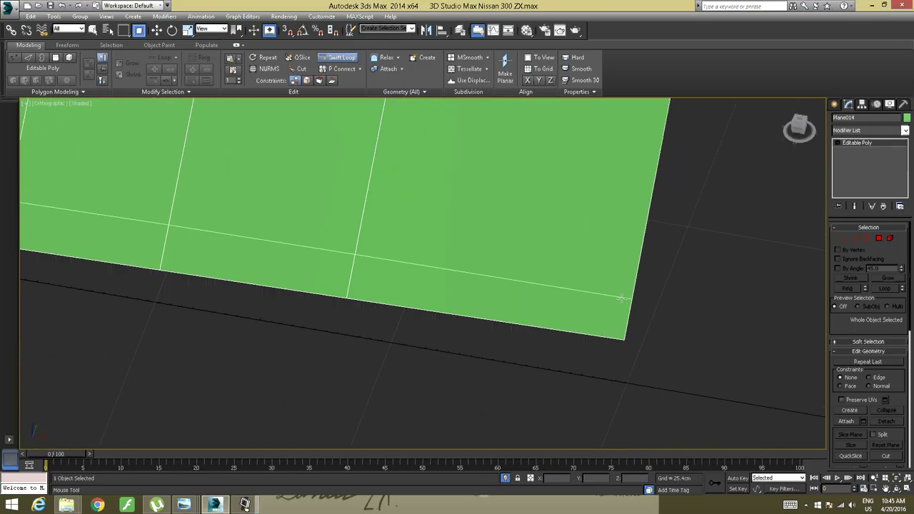
{"action": "left_click", "coordinate": [624, 338]}
Insert a supporting edge loop close to the door glass's slanted front edge
{"action": "middle_click_drag", "start_coordinate": [444, 294], "coordinate": [739, 371]}
{"action": "middle_click_drag", "start_coordinate": [472, 320], "coordinate": [757, 354]}
{"action": "middle_click_drag", "start_coordinate": [300, 300], "coordinate": [757, 398]}
{"action": "middle_click_drag", "start_coordinate": [436, 341], "coordinate": [764, 397]}
{"action": "middle_click_drag", "start_coordinate": [286, 327], "coordinate": [692, 387]}
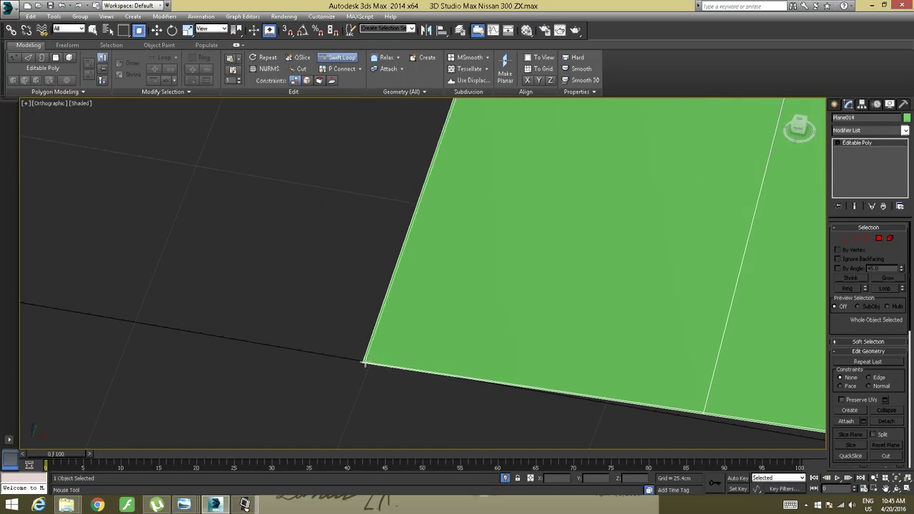
{"action": "left_click", "coordinate": [365, 363]}
Insert a supporting edge loop close to the door glass's rear edge and leave Swift Loop
{"action": "scroll", "coordinate": [457, 337], "scroll_direction": "down", "scroll_amount": 5}
{"action": "middle_click_drag", "start_coordinate": [521, 295], "coordinate": [92, 222]}
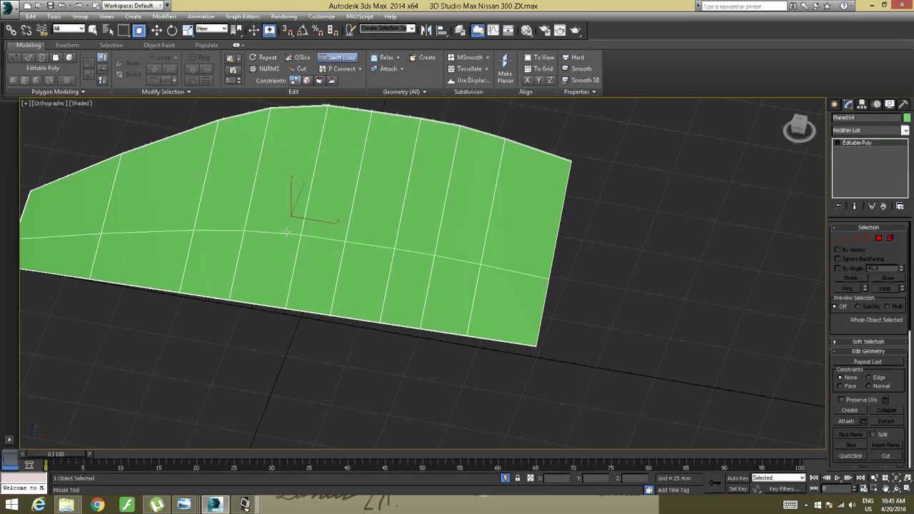
{"action": "scroll", "coordinate": [514, 193], "scroll_direction": "up", "scroll_amount": 4}
{"action": "middle_click_drag", "start_coordinate": [545, 189], "coordinate": [359, 350]}
{"action": "scroll", "coordinate": [538, 244], "scroll_direction": "up", "scroll_amount": 4}
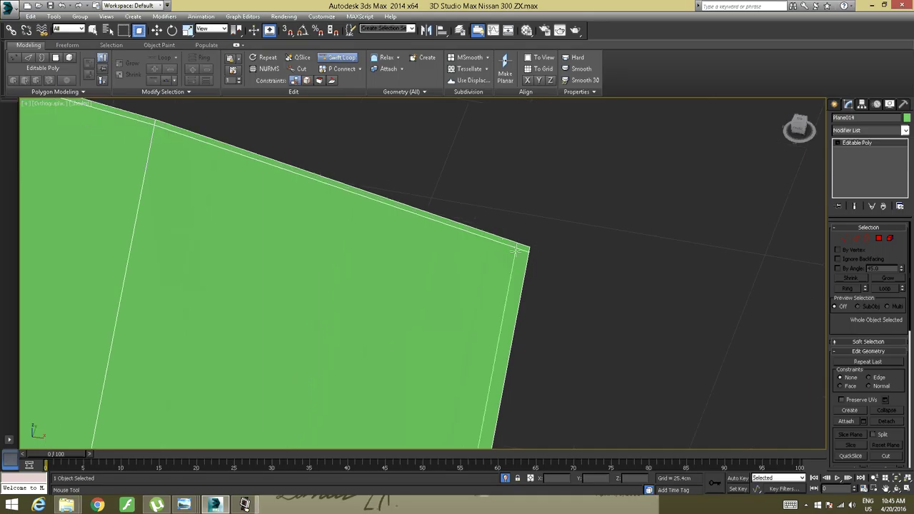
{"action": "scroll", "coordinate": [524, 247], "scroll_direction": "down", "scroll_amount": 6}
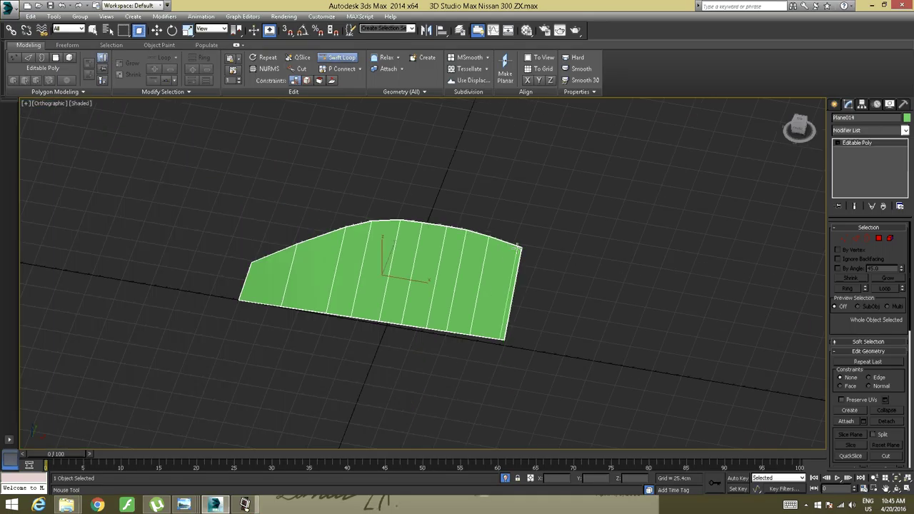
{"action": "right_click", "coordinate": [464, 239]}
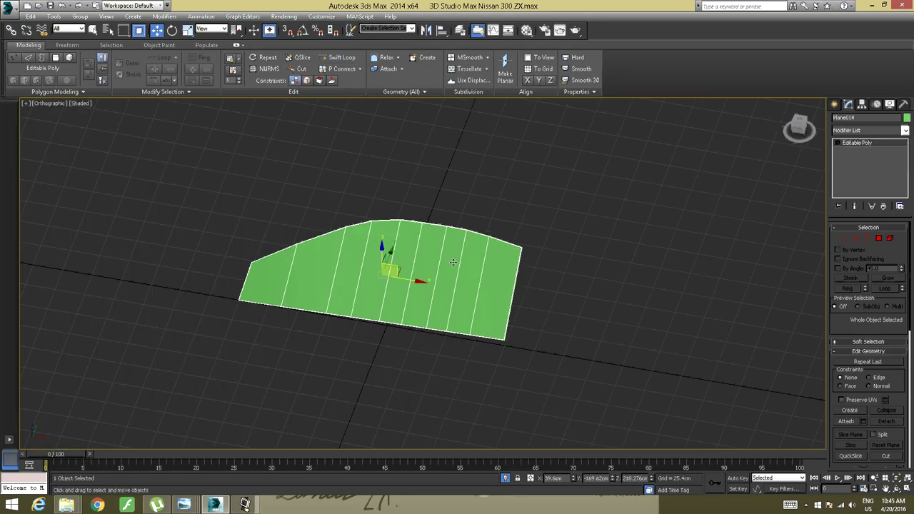
End the isolation of the door glass to show the whole car
{"action": "scroll", "coordinate": [453, 263], "scroll_direction": "up", "scroll_amount": 4}
{"action": "right_click", "coordinate": [433, 247]}
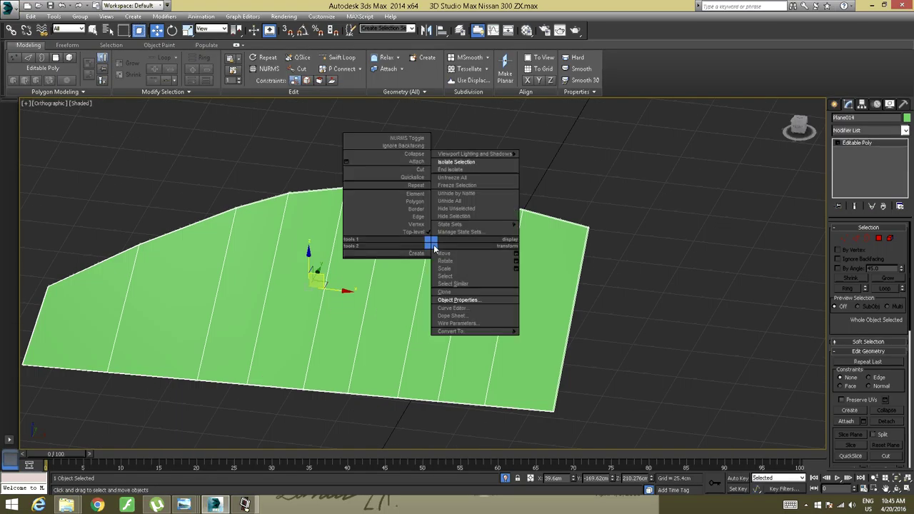
{"action": "left_click", "coordinate": [446, 171]}
{"action": "middle_click_drag", "start_coordinate": [434, 240], "coordinate": [418, 289], "text": "alt"}
{"action": "middle_click_drag", "start_coordinate": [252, 319], "coordinate": [383, 299]}
{"action": "middle_click_drag", "start_coordinate": [300, 307], "coordinate": [379, 294]}
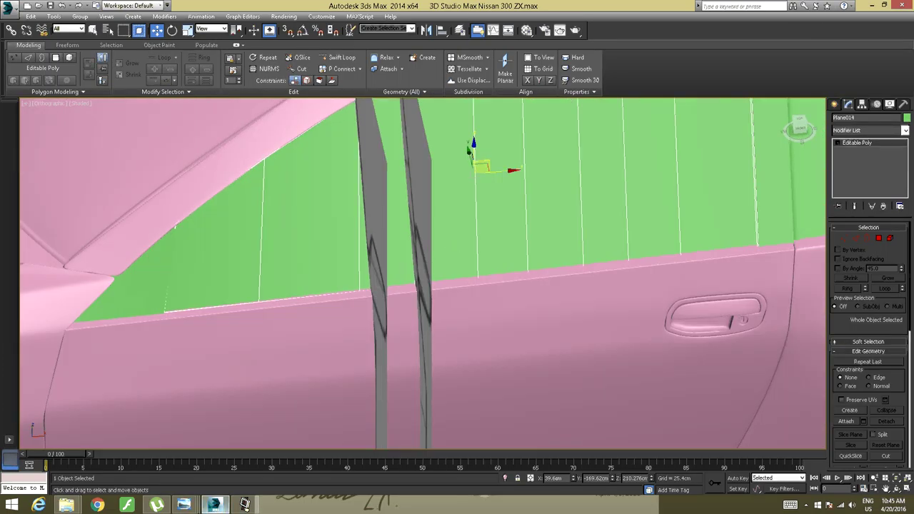
Switch to Windows Photo Viewer and examine the side windows and door mirror in the yellow and black car reference photos
{"action": "left_click", "coordinate": [191, 508]}
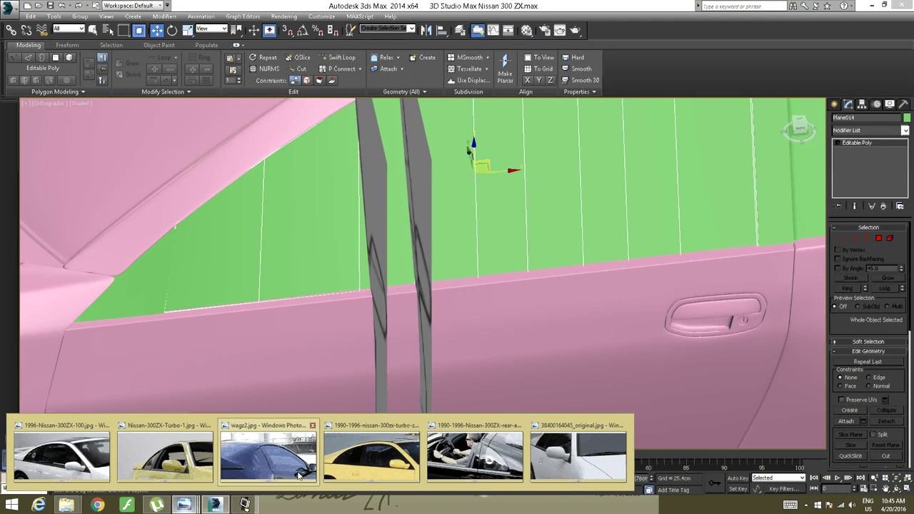
{"action": "left_click", "coordinate": [406, 475]}
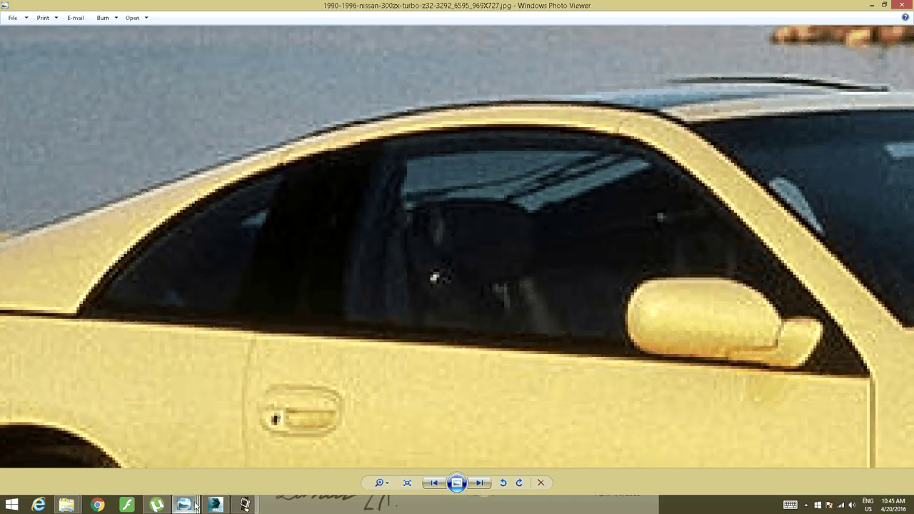
{"action": "left_click", "coordinate": [466, 458]}
{"action": "left_click_drag", "start_coordinate": [384, 381], "coordinate": [455, 372]}
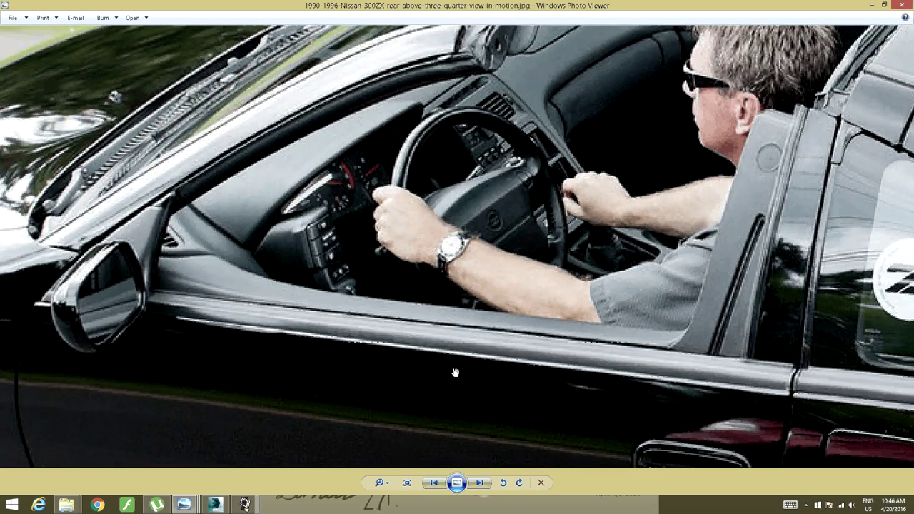
{"action": "left_click_drag", "start_coordinate": [383, 380], "coordinate": [417, 377]}
{"action": "left_click_drag", "start_coordinate": [716, 369], "coordinate": [544, 365]}
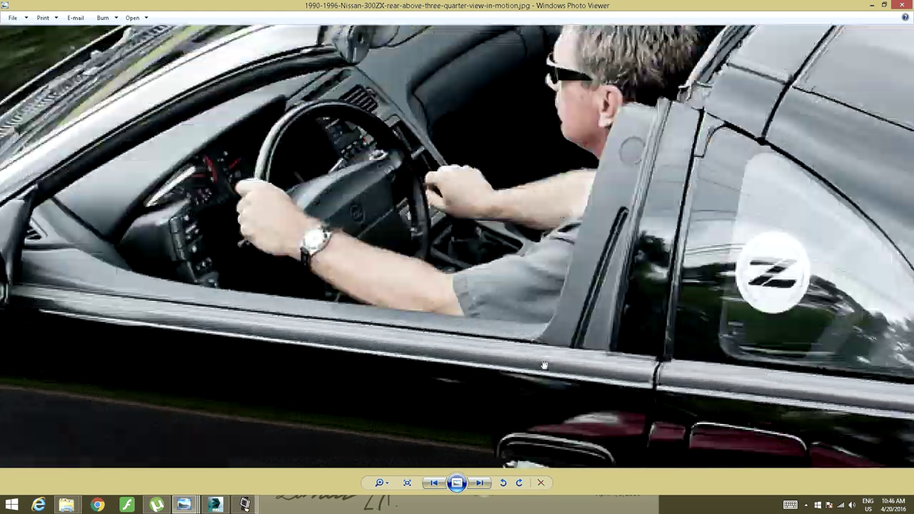
{"action": "left_click_drag", "start_coordinate": [769, 357], "coordinate": [568, 337]}
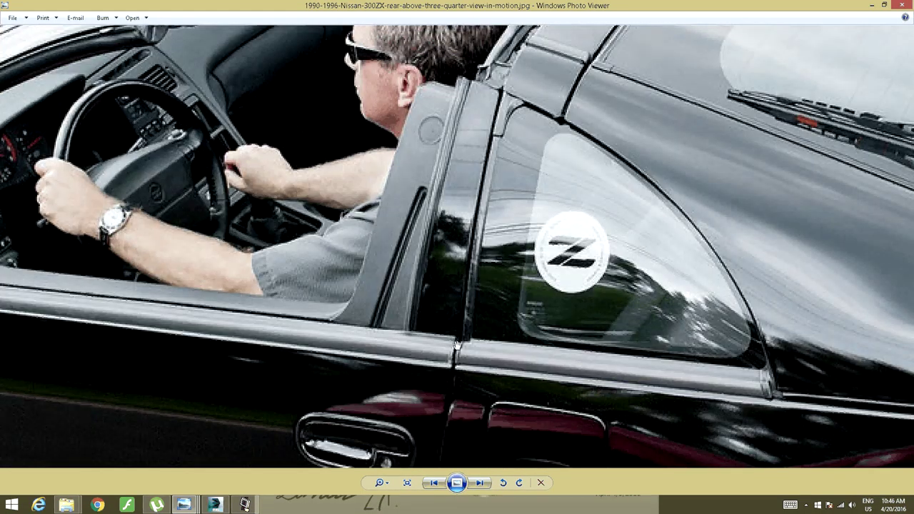
{"action": "left_click", "coordinate": [244, 504]}
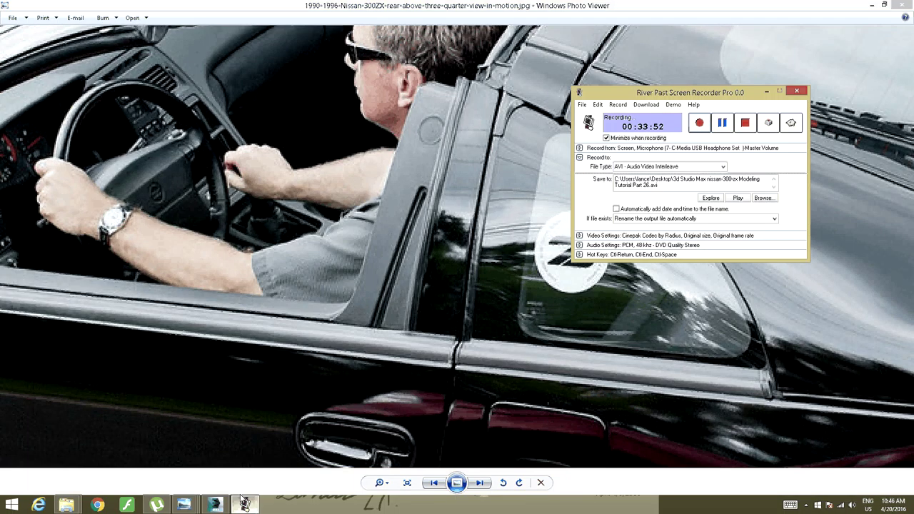
Switch back to 3ds Max and examine the door glass and its front corner by the mirror from the side, front and top
{"action": "left_click", "coordinate": [218, 504]}
{"action": "middle_click_drag", "start_coordinate": [350, 347], "coordinate": [169, 301], "text": "alt"}
{"action": "scroll", "coordinate": [386, 345], "scroll_direction": "up", "scroll_amount": 6}
{"action": "scroll", "coordinate": [385, 345], "scroll_direction": "down", "scroll_amount": 6}
{"action": "middle_click_drag", "start_coordinate": [169, 301], "coordinate": [290, 311], "text": "alt"}
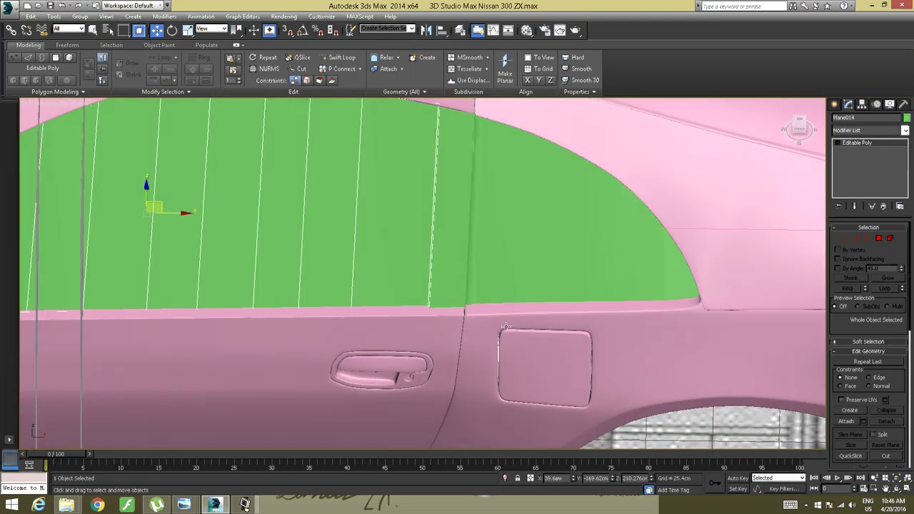
{"action": "left_click", "coordinate": [854, 143]}
{"action": "middle_click_drag", "start_coordinate": [393, 210], "coordinate": [435, 249], "text": "alt"}
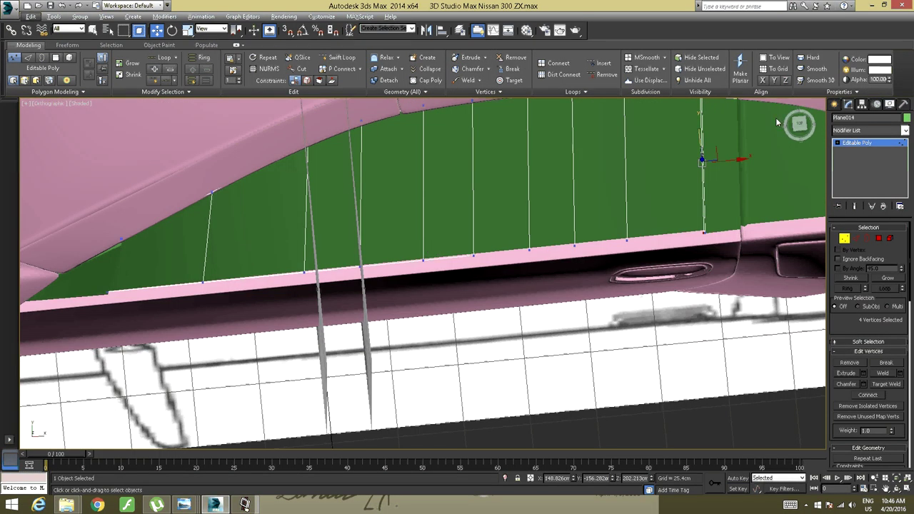
{"action": "left_click", "coordinate": [802, 121]}
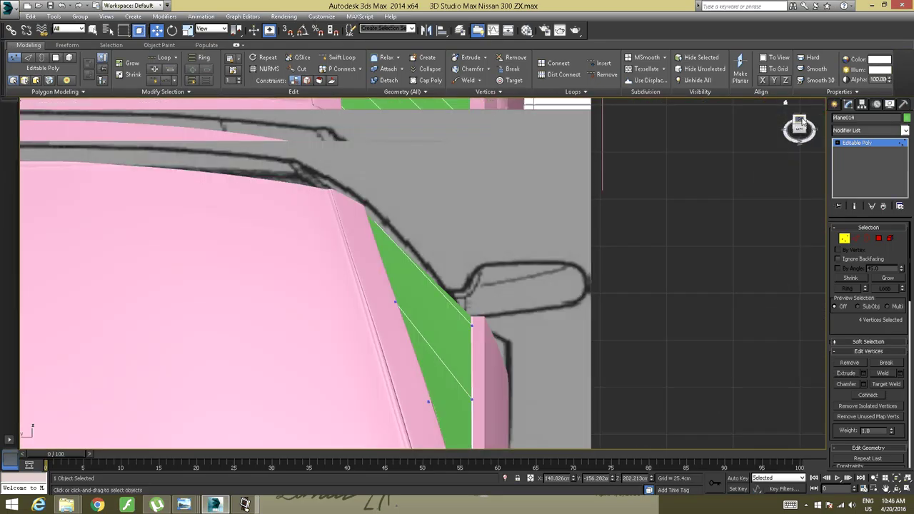
{"action": "left_click", "coordinate": [803, 122]}
{"action": "middle_click_drag", "start_coordinate": [565, 245], "coordinate": [755, 186]}
{"action": "left_click", "coordinate": [800, 125]}
{"action": "middle_click_drag", "start_coordinate": [486, 154], "coordinate": [634, 286]}
{"action": "scroll", "coordinate": [427, 239], "scroll_direction": "down", "scroll_amount": 2}
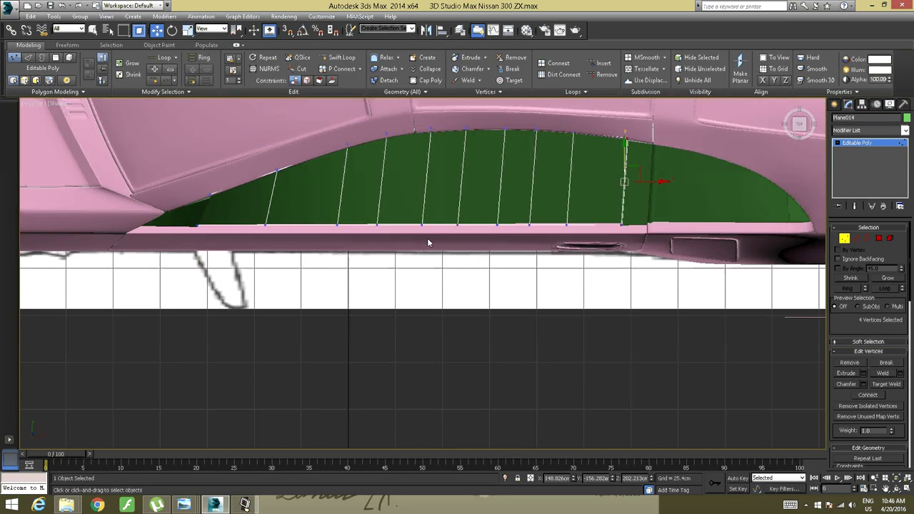
{"action": "middle_click_drag", "start_coordinate": [315, 235], "coordinate": [408, 291]}
{"action": "scroll", "coordinate": [407, 291], "scroll_direction": "up", "scroll_amount": 4}
{"action": "middle_click_drag", "start_coordinate": [322, 266], "coordinate": [406, 268]}
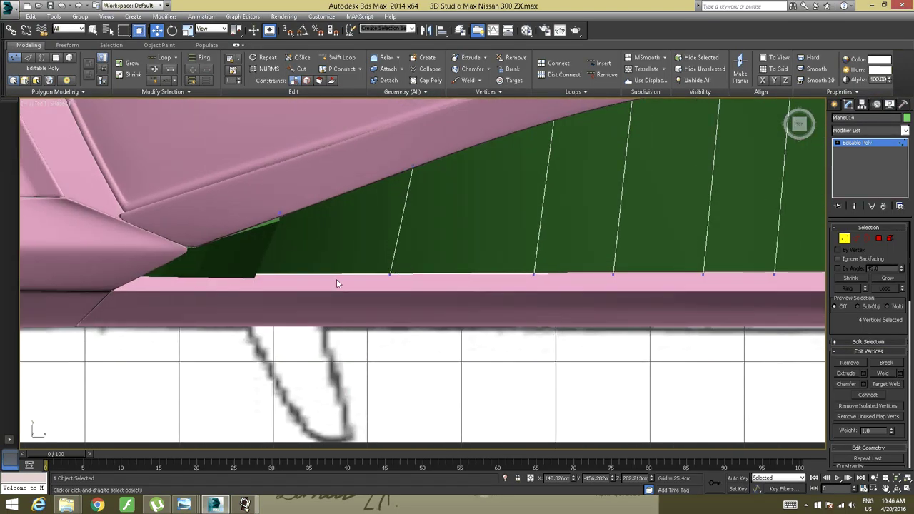
{"action": "scroll", "coordinate": [493, 328], "scroll_direction": "down", "scroll_amount": 2}
{"action": "middle_click_drag", "start_coordinate": [493, 329], "coordinate": [311, 230]}
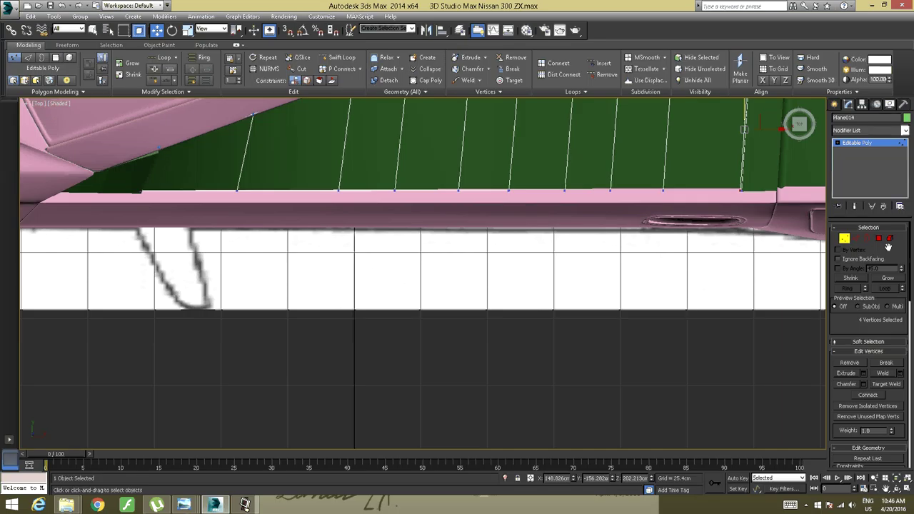
Create a 25.4 cm cube beside the car's door with grid snapping on, and turn snapping off
{"action": "left_click", "coordinate": [835, 104]}
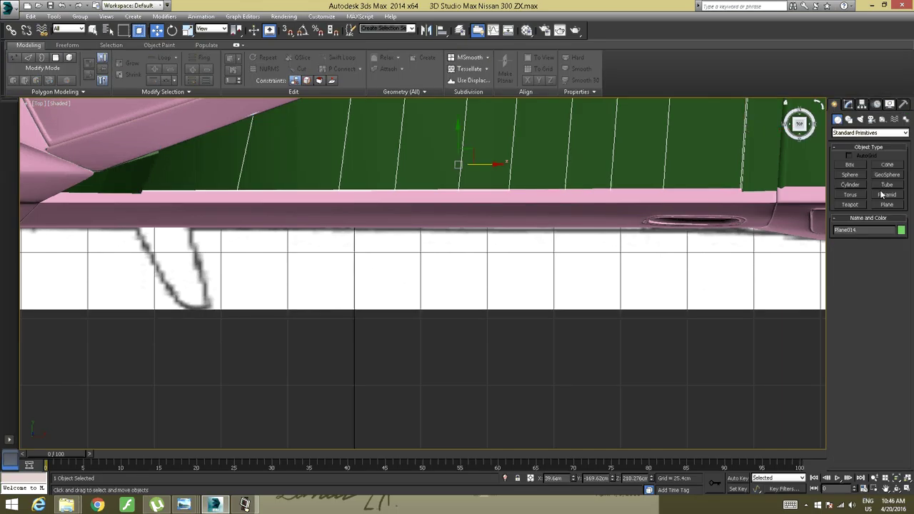
{"action": "left_click", "coordinate": [849, 165]}
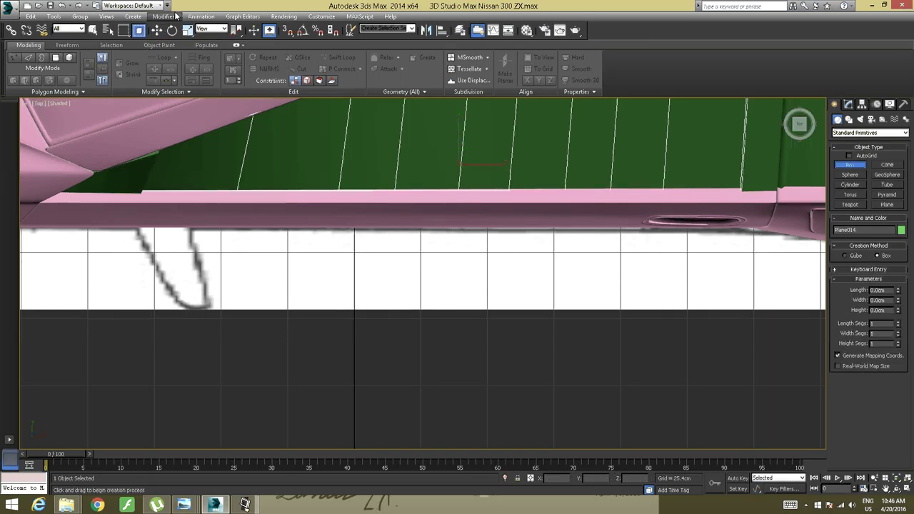
{"action": "left_click", "coordinate": [288, 30]}
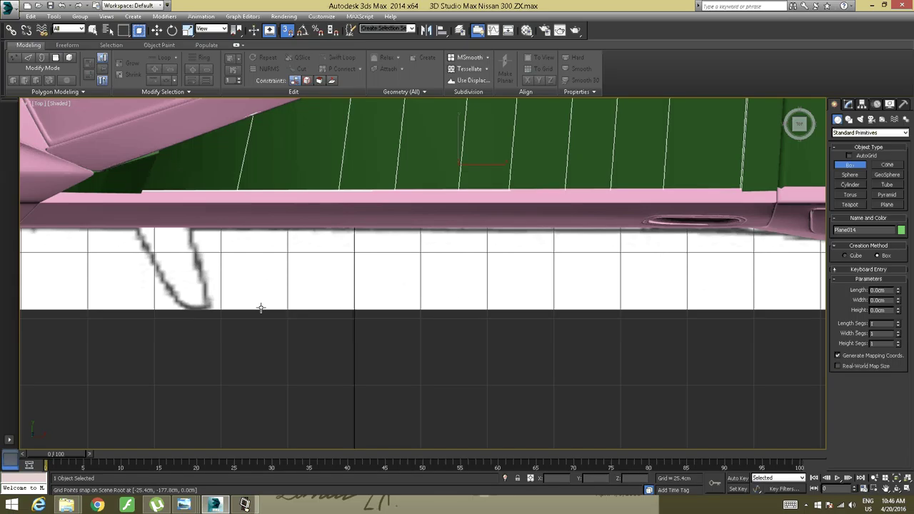
{"action": "left_click_drag", "start_coordinate": [288, 319], "coordinate": [335, 369]}
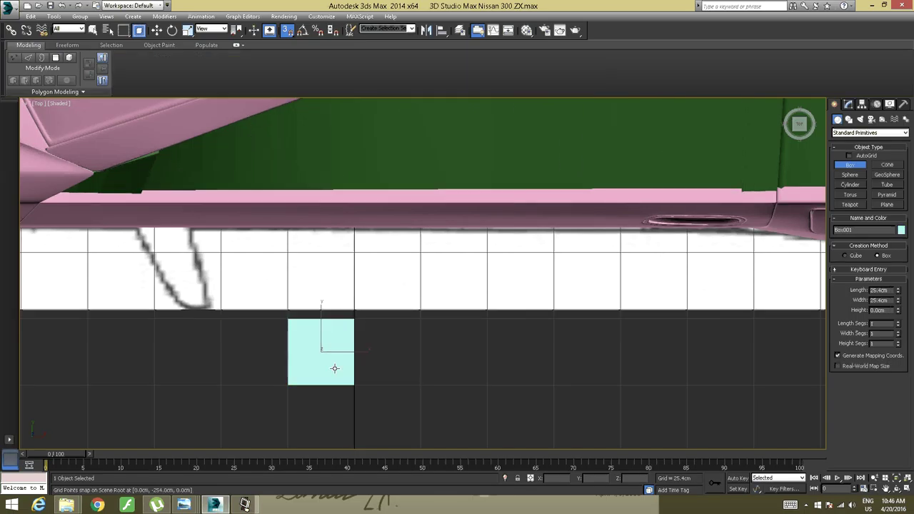
{"action": "middle_click_drag", "start_coordinate": [332, 366], "coordinate": [324, 329], "text": "alt"}
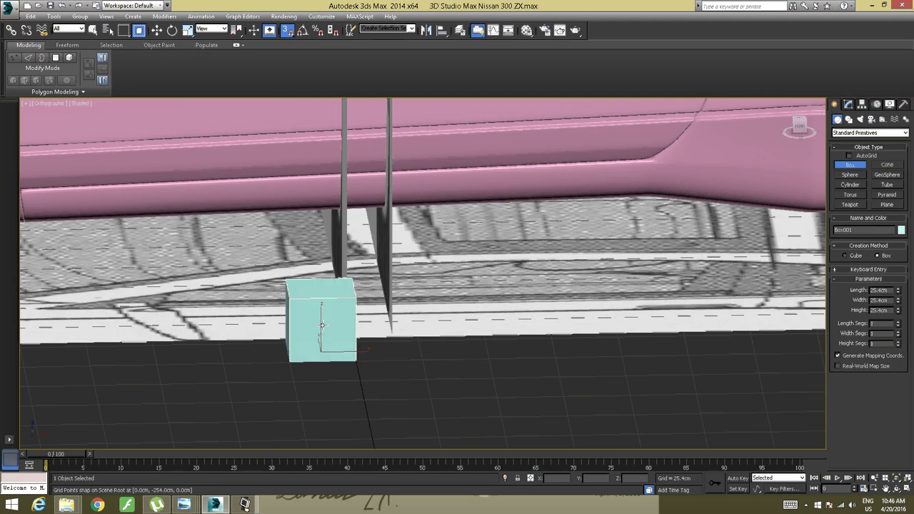
{"action": "middle_click_drag", "start_coordinate": [319, 282], "coordinate": [342, 343]}
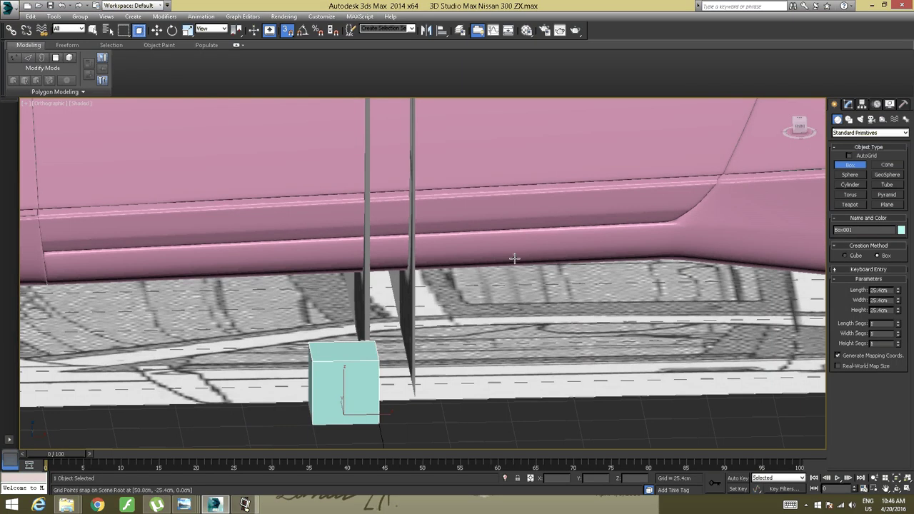
{"action": "left_click", "coordinate": [285, 33]}
Raise the box vertically from the ground to the height of the door glass
{"action": "middle_click_drag", "start_coordinate": [272, 252], "coordinate": [264, 242], "text": "alt"}
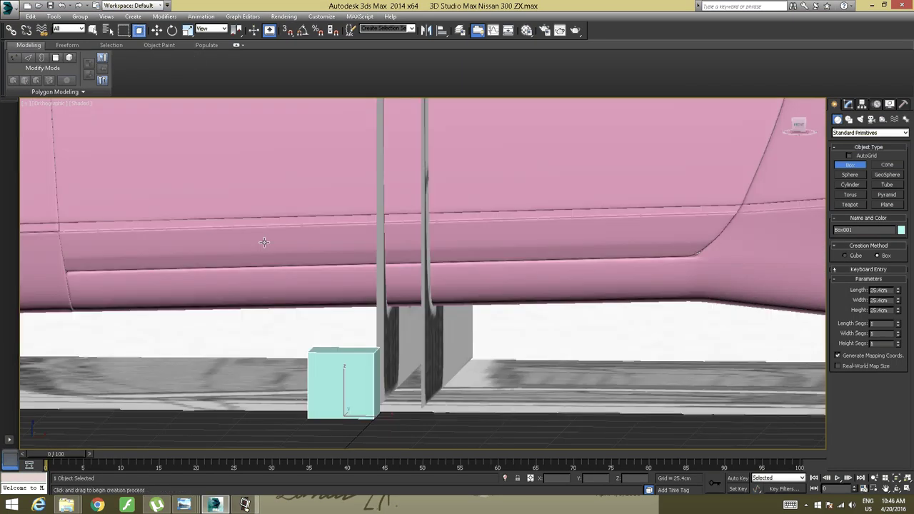
{"action": "left_click", "coordinate": [332, 369]}
{"action": "scroll", "coordinate": [331, 320], "scroll_direction": "down", "scroll_amount": 4}
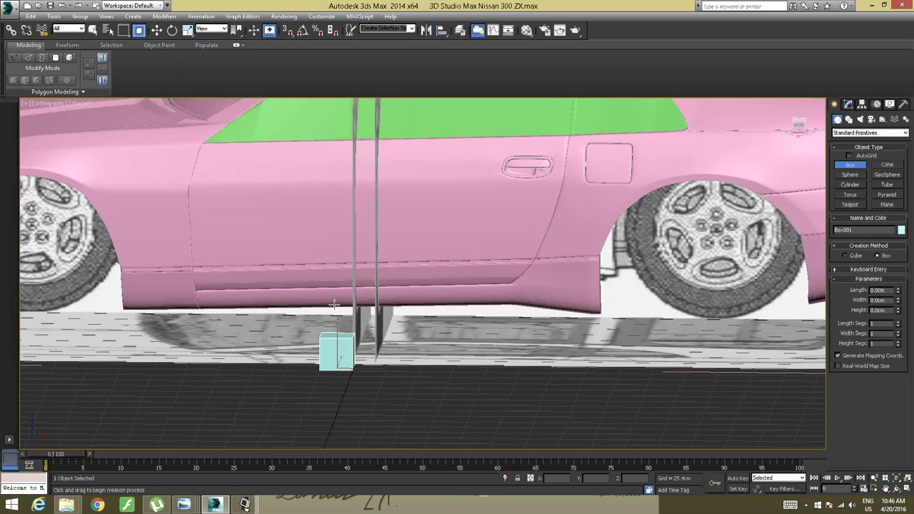
{"action": "middle_click_drag", "start_coordinate": [331, 310], "coordinate": [337, 352], "text": "alt"}
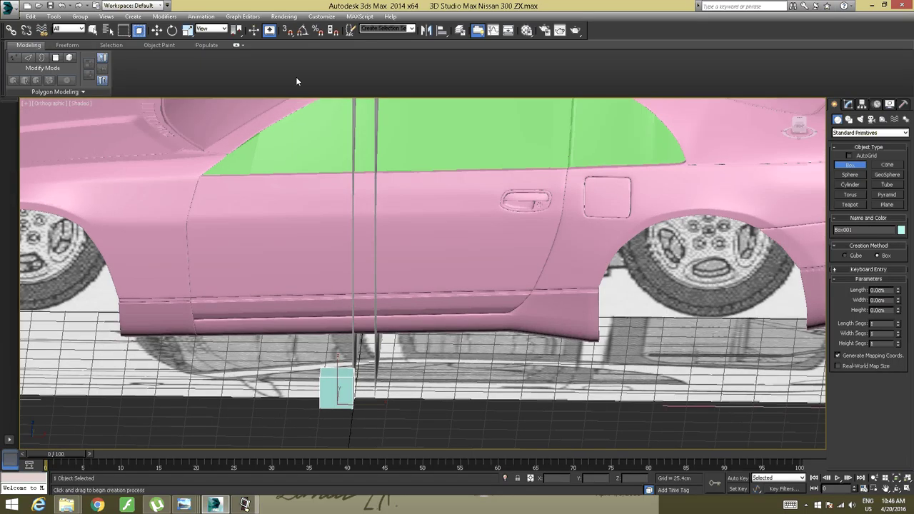
{"action": "left_click", "coordinate": [157, 31]}
{"action": "left_click_drag", "start_coordinate": [319, 327], "coordinate": [322, 130]}
{"action": "scroll", "coordinate": [321, 131], "scroll_direction": "up", "scroll_amount": 3}
Shift the box sideways against the door glass and lower it onto the door's sill beside the blueprint's mirror, at about Z 165.8 cm
{"action": "middle_click_drag", "start_coordinate": [321, 131], "coordinate": [402, 244]}
{"action": "scroll", "coordinate": [312, 278], "scroll_direction": "up", "scroll_amount": 3}
{"action": "scroll", "coordinate": [394, 303], "scroll_direction": "down", "scroll_amount": 3}
{"action": "left_click_drag", "start_coordinate": [400, 244], "coordinate": [219, 204]}
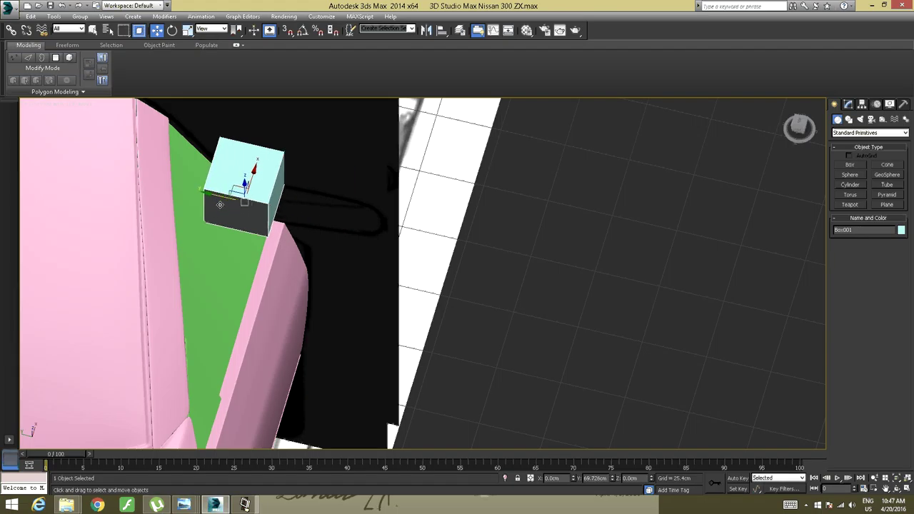
{"action": "middle_click_drag", "start_coordinate": [232, 242], "coordinate": [271, 196], "text": "alt"}
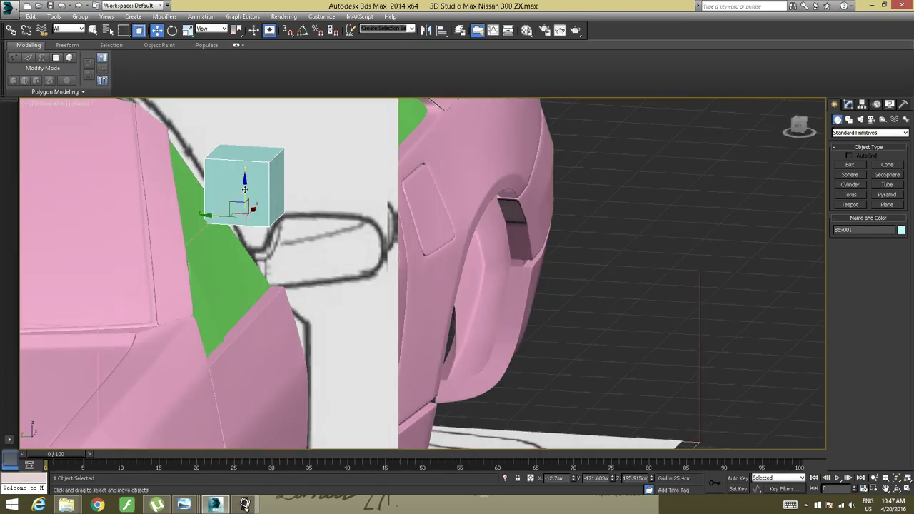
{"action": "left_click_drag", "start_coordinate": [242, 194], "coordinate": [245, 267]}
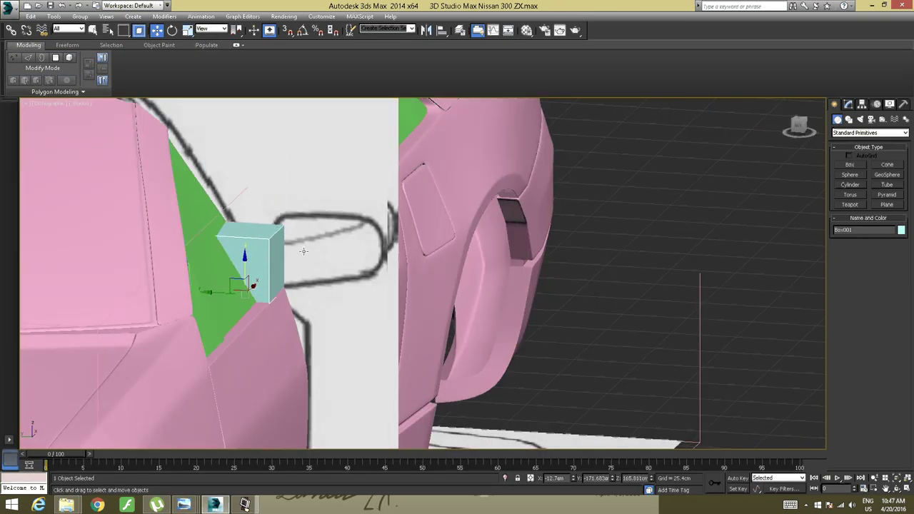
Move the box forward along the door glass to the door's front corner, at about X -105.7 cm
{"action": "middle_click_drag", "start_coordinate": [245, 267], "coordinate": [146, 275], "text": "alt"}
{"action": "scroll", "coordinate": [247, 279], "scroll_direction": "up", "scroll_amount": 5}
{"action": "middle_click_drag", "start_coordinate": [212, 283], "coordinate": [486, 240]}
{"action": "middle_click_drag", "start_coordinate": [486, 240], "coordinate": [505, 255], "text": "alt"}
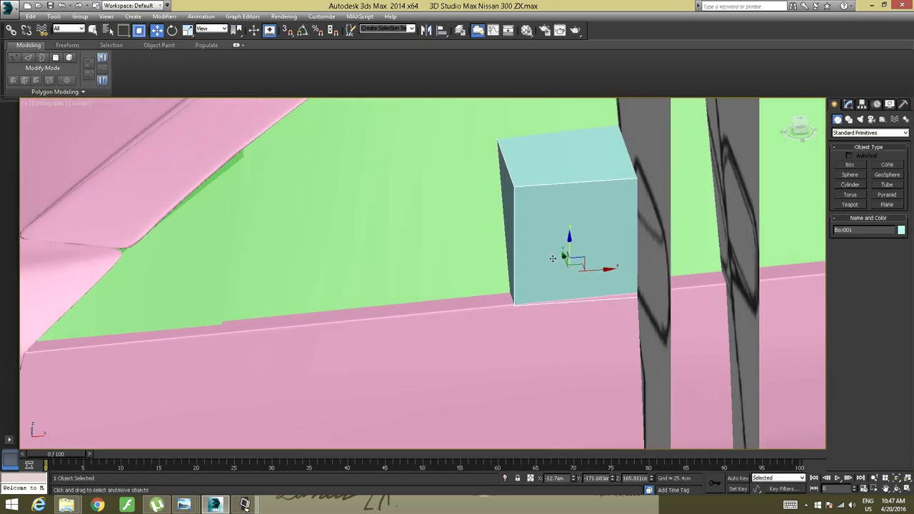
{"action": "left_click_drag", "start_coordinate": [577, 270], "coordinate": [158, 272]}
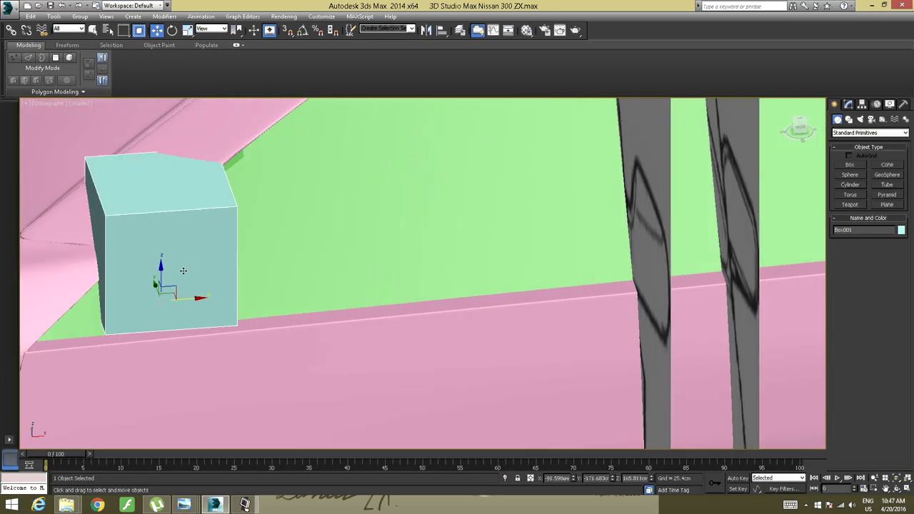
{"action": "middle_click_drag", "start_coordinate": [129, 268], "coordinate": [407, 240], "text": "alt"}
{"action": "left_click_drag", "start_coordinate": [473, 261], "coordinate": [401, 261]}
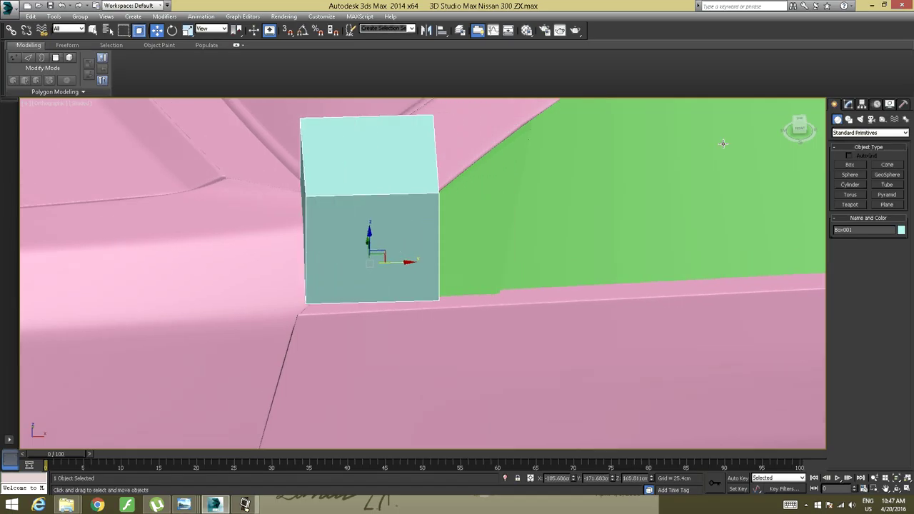
Nudge the box sideways and lower it onto the sill at about Y -171.0 cm and Z 163.8 cm
{"action": "left_click", "coordinate": [800, 119]}
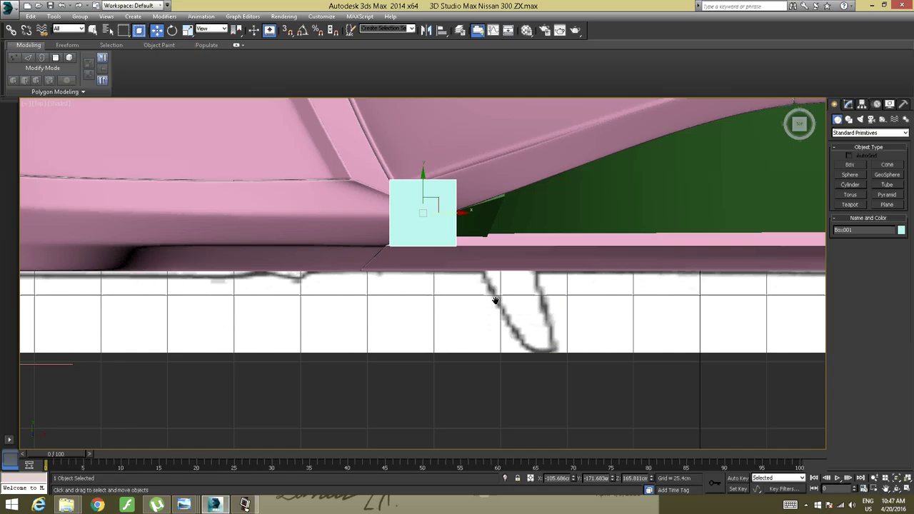
{"action": "middle_click_drag", "start_coordinate": [496, 301], "coordinate": [490, 347]}
{"action": "scroll", "coordinate": [471, 264], "scroll_direction": "up", "scroll_amount": 2}
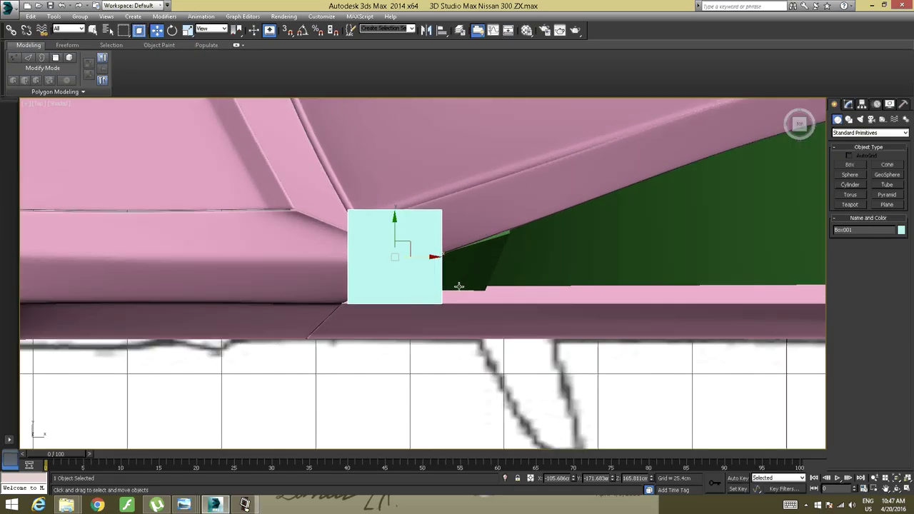
{"action": "middle_click_drag", "start_coordinate": [439, 300], "coordinate": [418, 316], "text": "alt"}
{"action": "left_click", "coordinate": [797, 124]}
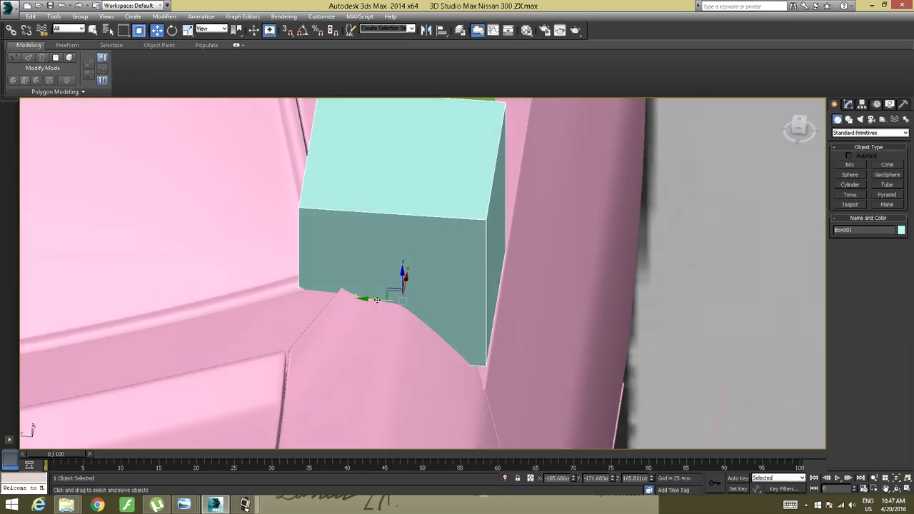
{"action": "left_click_drag", "start_coordinate": [377, 300], "coordinate": [372, 300]}
{"action": "middle_click_drag", "start_coordinate": [418, 289], "coordinate": [378, 242], "text": "alt"}
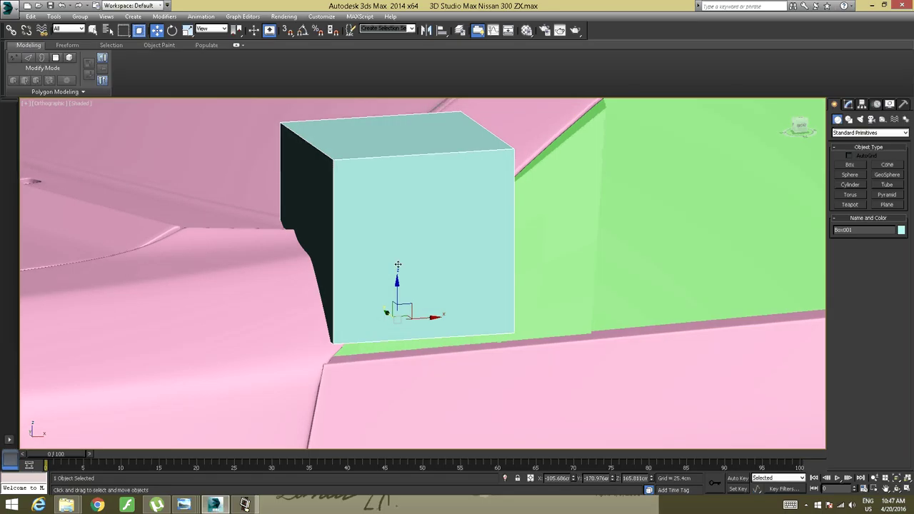
{"action": "left_click_drag", "start_coordinate": [399, 285], "coordinate": [380, 299]}
{"action": "middle_click_drag", "start_coordinate": [379, 297], "coordinate": [420, 299], "text": "alt"}
Convert the box to Editable Poly and shift its front face slightly forward to meet the door's front edge
{"action": "right_click", "coordinate": [416, 246]}
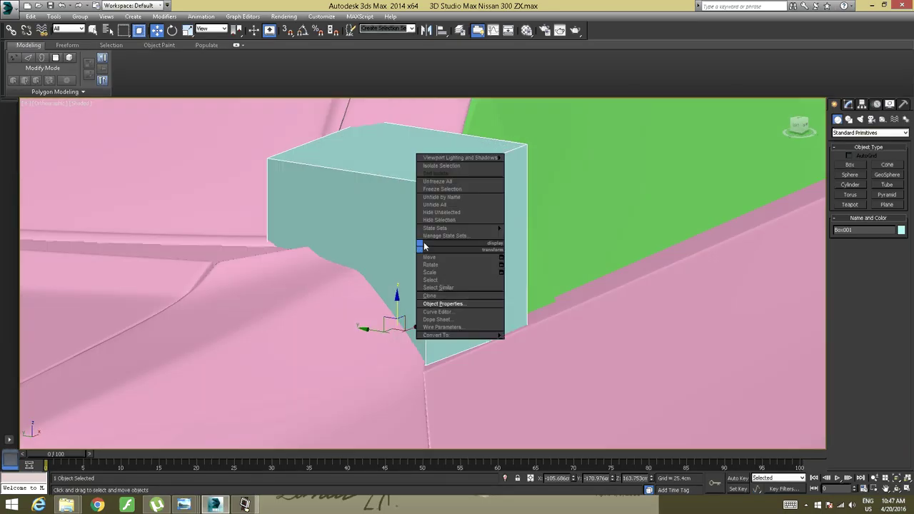
{"action": "mouse_move", "coordinate": [463, 335]}
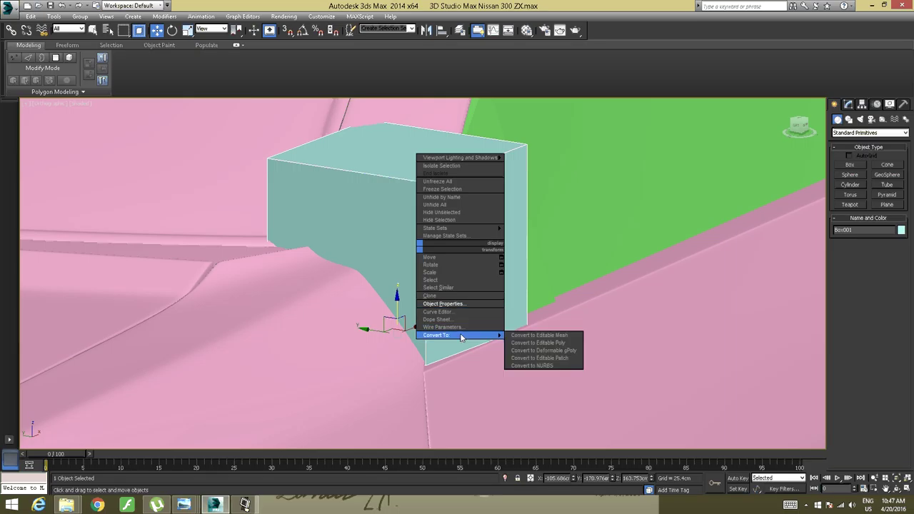
{"action": "left_click", "coordinate": [539, 344]}
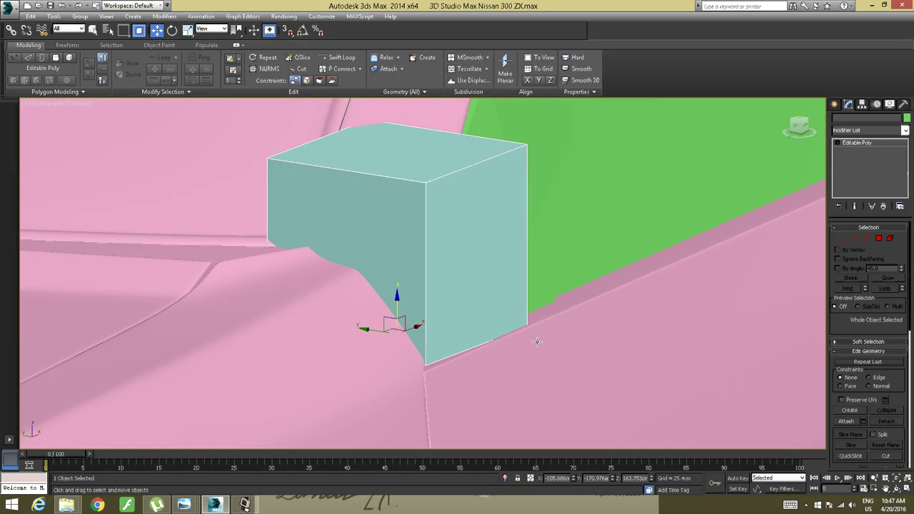
{"action": "left_click", "coordinate": [879, 239]}
{"action": "left_click", "coordinate": [419, 258]}
{"action": "middle_click_drag", "start_coordinate": [440, 255], "coordinate": [425, 224], "text": "alt"}
{"action": "left_click_drag", "start_coordinate": [343, 226], "coordinate": [343, 230]}
{"action": "middle_click_drag", "start_coordinate": [383, 232], "coordinate": [372, 246], "text": "alt"}
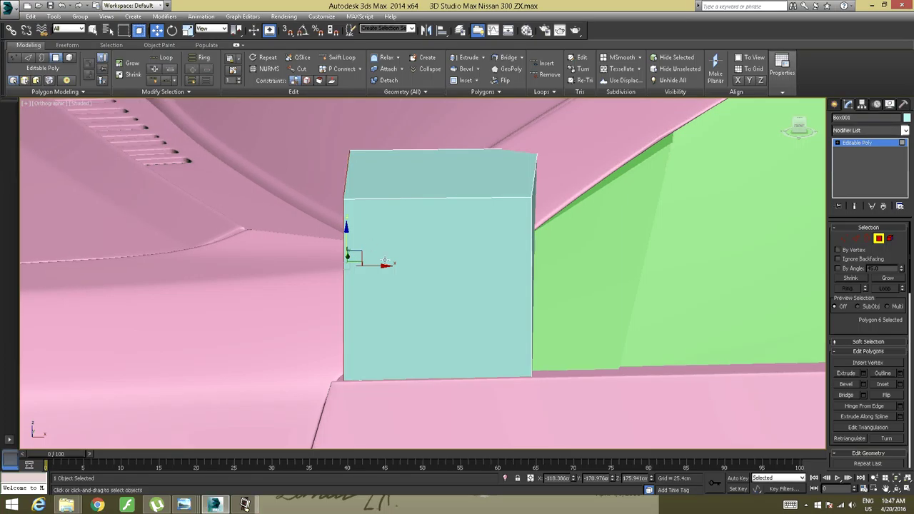
{"action": "left_click_drag", "start_coordinate": [379, 265], "coordinate": [371, 263]}
{"action": "middle_click_drag", "start_coordinate": [321, 257], "coordinate": [389, 270], "text": "alt"}
Stretch the box's rear face back along the sill to the rear end of the side glass, at about X 254.4 cm and Z 189.5 cm
{"action": "scroll", "coordinate": [454, 246], "scroll_direction": "down", "scroll_amount": 2}
{"action": "middle_click_drag", "start_coordinate": [504, 228], "coordinate": [393, 217], "text": "alt"}
{"action": "scroll", "coordinate": [573, 208], "scroll_direction": "down", "scroll_amount": 3}
{"action": "middle_click_drag", "start_coordinate": [572, 209], "coordinate": [533, 226], "text": "alt"}
{"action": "left_click", "coordinate": [532, 247]}
{"action": "middle_click_drag", "start_coordinate": [589, 206], "coordinate": [404, 215]}
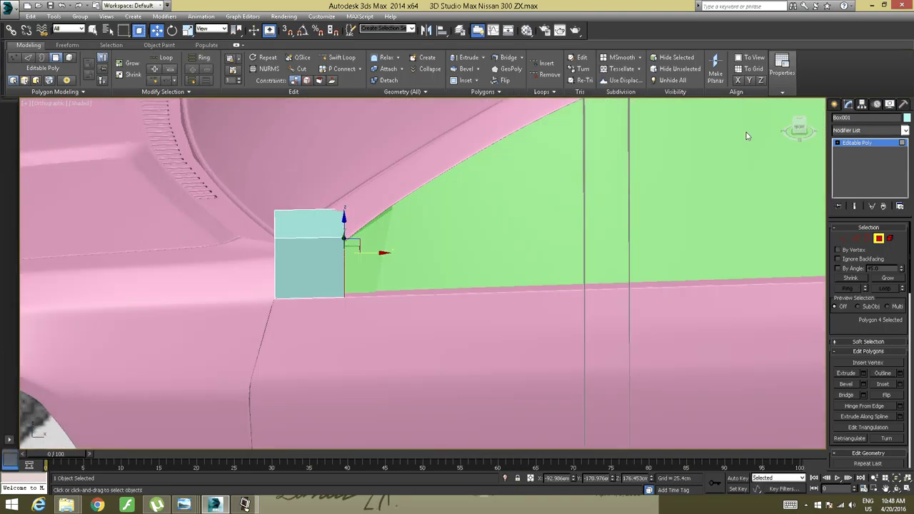
{"action": "left_click", "coordinate": [799, 128]}
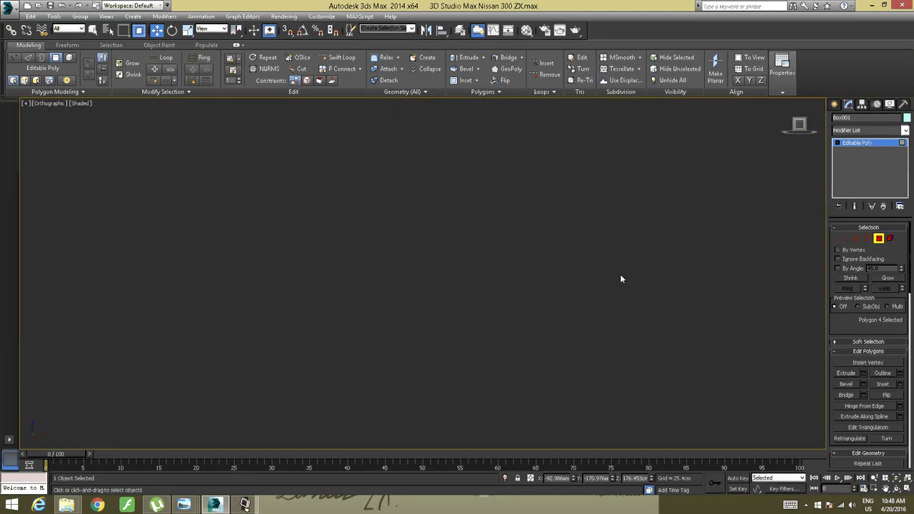
{"action": "middle_click_drag", "start_coordinate": [569, 263], "coordinate": [393, 18]}
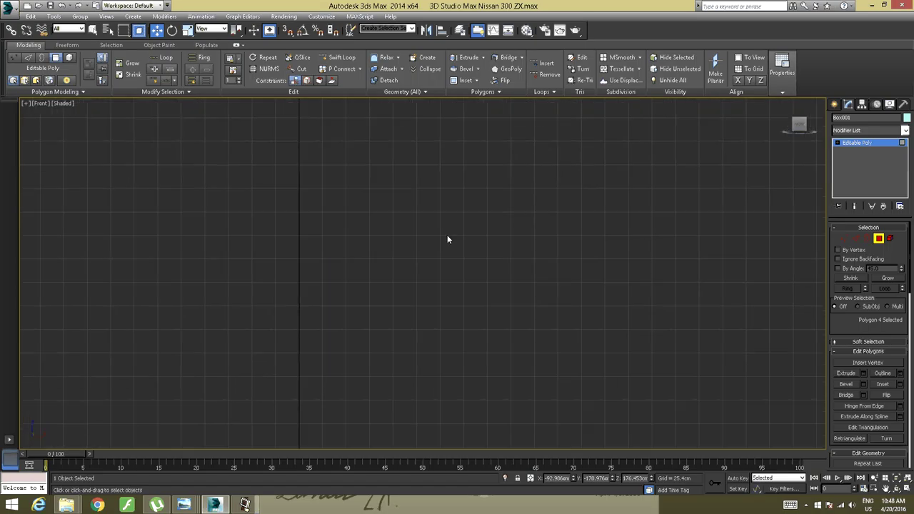
{"action": "scroll", "coordinate": [448, 235], "scroll_direction": "down", "scroll_amount": 7}
{"action": "scroll", "coordinate": [412, 311], "scroll_direction": "up", "scroll_amount": 10}
{"action": "middle_click_drag", "start_coordinate": [414, 278], "coordinate": [224, 156]}
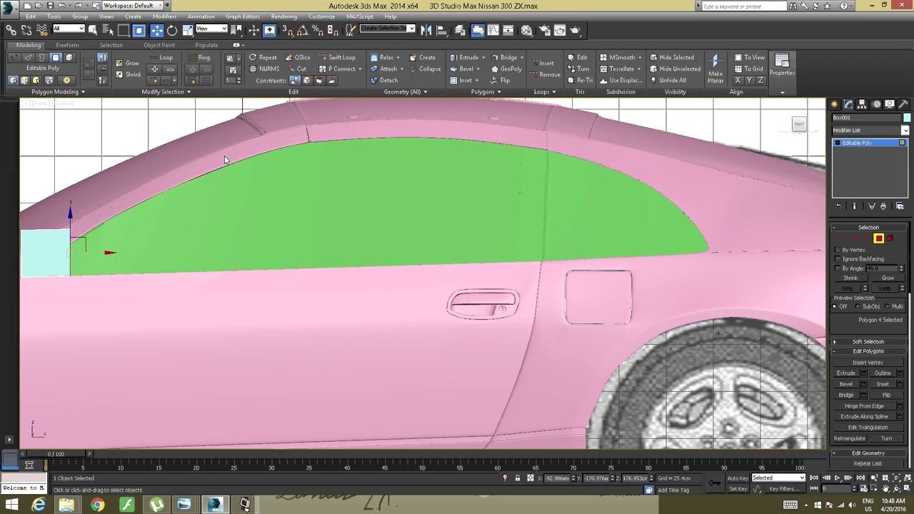
{"action": "left_click_drag", "start_coordinate": [82, 245], "coordinate": [727, 214]}
Align the rear face with the body behind the glass, at about Y -170.4 cm and Z 188.4 cm
{"action": "middle_click_drag", "start_coordinate": [727, 215], "coordinate": [520, 257], "text": "alt"}
{"action": "scroll", "coordinate": [668, 224], "scroll_direction": "up", "scroll_amount": 4}
{"action": "scroll", "coordinate": [525, 220], "scroll_direction": "up", "scroll_amount": 4}
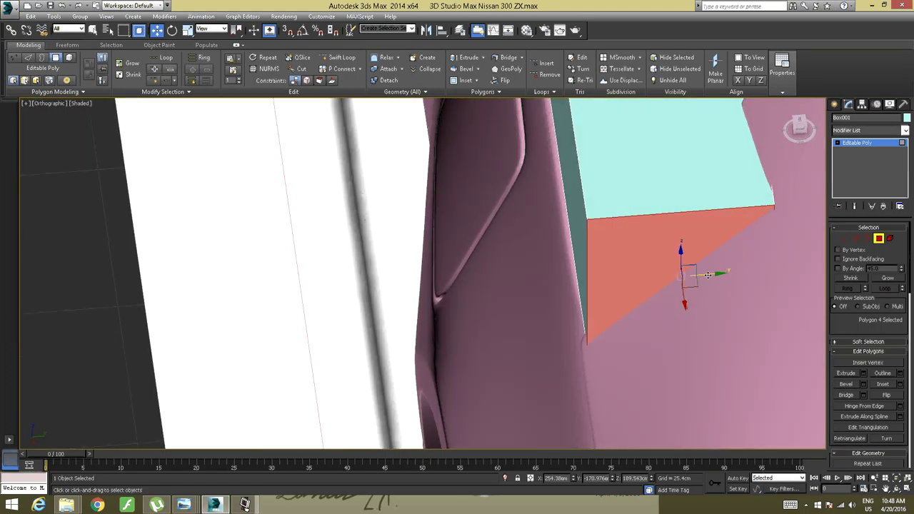
{"action": "left_click_drag", "start_coordinate": [710, 275], "coordinate": [715, 273]}
{"action": "middle_click_drag", "start_coordinate": [565, 299], "coordinate": [660, 241], "text": "alt"}
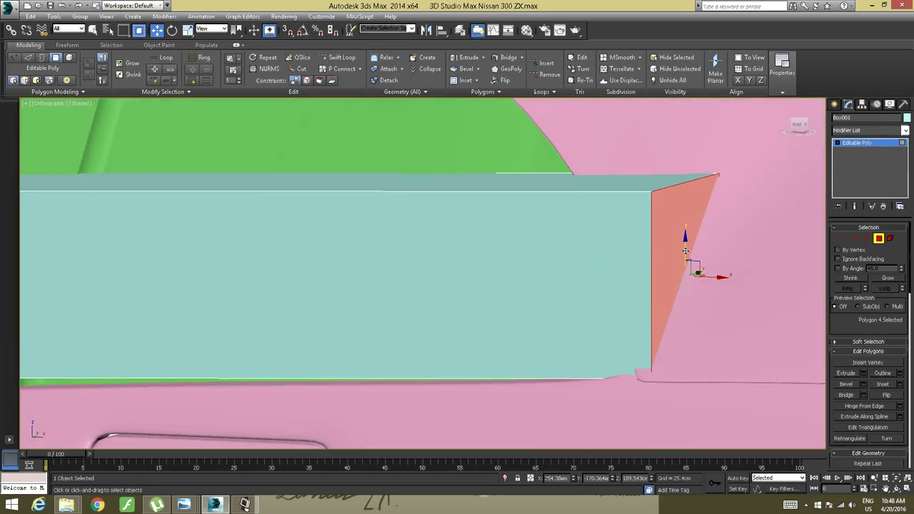
{"action": "left_click_drag", "start_coordinate": [686, 250], "coordinate": [682, 258]}
Examine how the stretched box follows the sill along the door, from its rear end to the front blueprint and back
{"action": "middle_click_drag", "start_coordinate": [409, 276], "coordinate": [547, 223], "text": "alt"}
{"action": "scroll", "coordinate": [415, 276], "scroll_direction": "down", "scroll_amount": 4}
{"action": "middle_click_drag", "start_coordinate": [363, 260], "coordinate": [389, 255], "text": "alt"}
{"action": "middle_click_drag", "start_coordinate": [320, 253], "coordinate": [489, 226]}
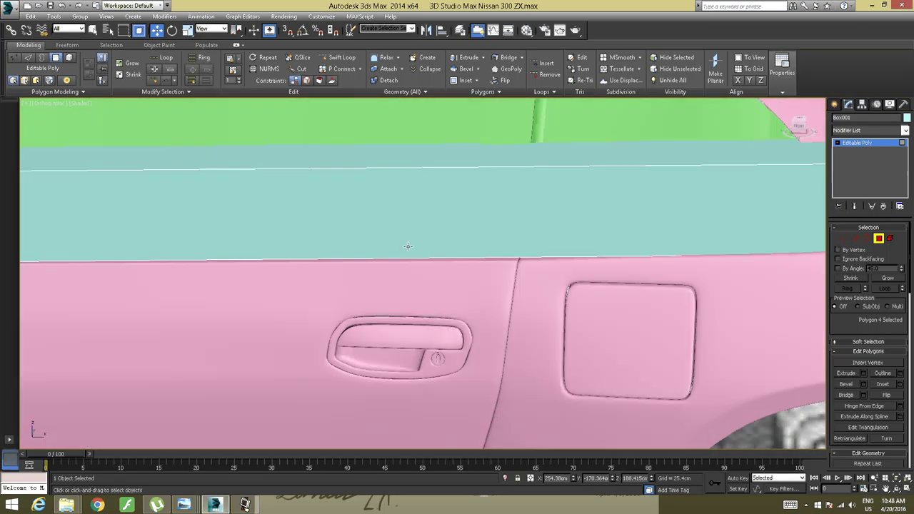
{"action": "middle_click_drag", "start_coordinate": [408, 247], "coordinate": [681, 227]}
{"action": "middle_click_drag", "start_coordinate": [374, 239], "coordinate": [382, 244], "text": "alt"}
{"action": "middle_click_drag", "start_coordinate": [311, 233], "coordinate": [610, 224]}
{"action": "middle_click_drag", "start_coordinate": [393, 243], "coordinate": [427, 254], "text": "alt"}
{"action": "middle_click_drag", "start_coordinate": [457, 204], "coordinate": [232, 51]}
{"action": "middle_click_drag", "start_coordinate": [428, 214], "coordinate": [444, 220], "text": "alt"}
{"action": "middle_click_drag", "start_coordinate": [508, 224], "coordinate": [330, 269]}
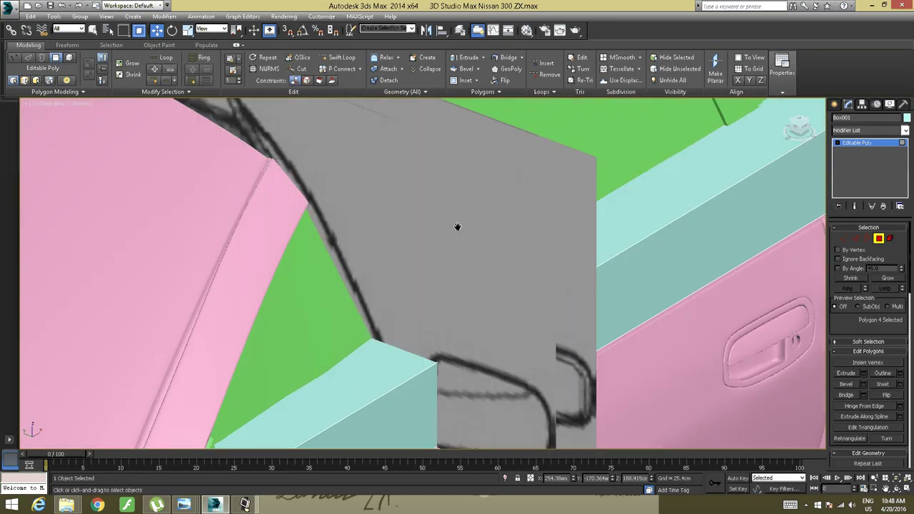
{"action": "middle_click_drag", "start_coordinate": [457, 226], "coordinate": [199, 263]}
{"action": "middle_click_drag", "start_coordinate": [470, 192], "coordinate": [286, 258]}
{"action": "middle_click_drag", "start_coordinate": [260, 302], "coordinate": [563, 87]}
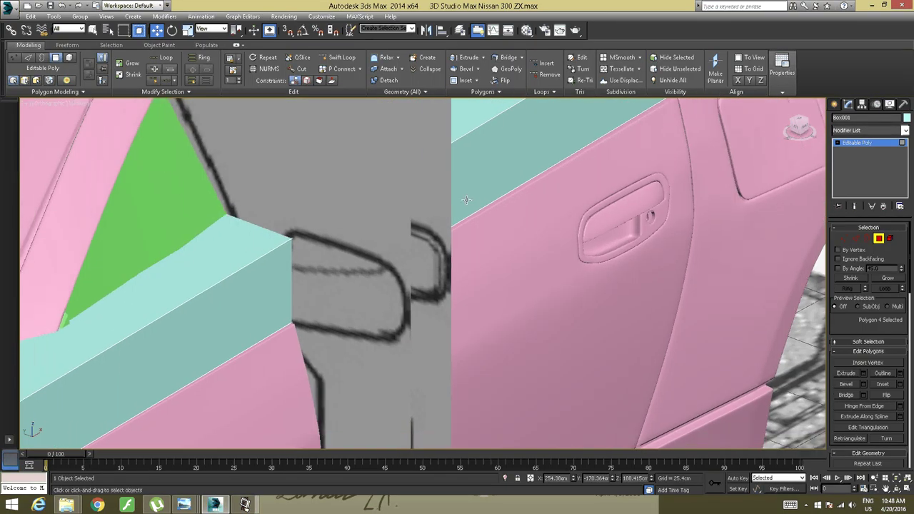
{"action": "mouse_move", "coordinate": [432, 215]}
{"action": "middle_mouse_down", "text": "alt"}
{"action": "mouse_move", "coordinate": [481, 175]}
{"action": "mouse_move", "coordinate": [449, 216]}
{"action": "mouse_move", "coordinate": [448, 206]}
{"action": "middle_mouse_up", "text": "alt"}
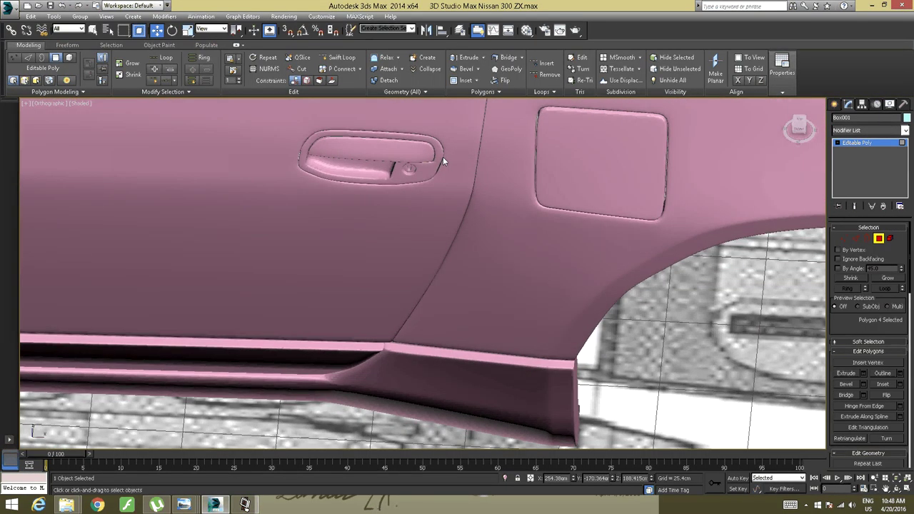
{"action": "middle_click_drag", "start_coordinate": [443, 156], "coordinate": [468, 344]}
{"action": "middle_click_drag", "start_coordinate": [449, 281], "coordinate": [450, 321]}
Lower the box's top face until only a thin strip remains above the sill, at about Z 170.6 cm
{"action": "left_click", "coordinate": [410, 222]}
{"action": "middle_click_drag", "start_coordinate": [410, 222], "coordinate": [302, 240], "text": "alt"}
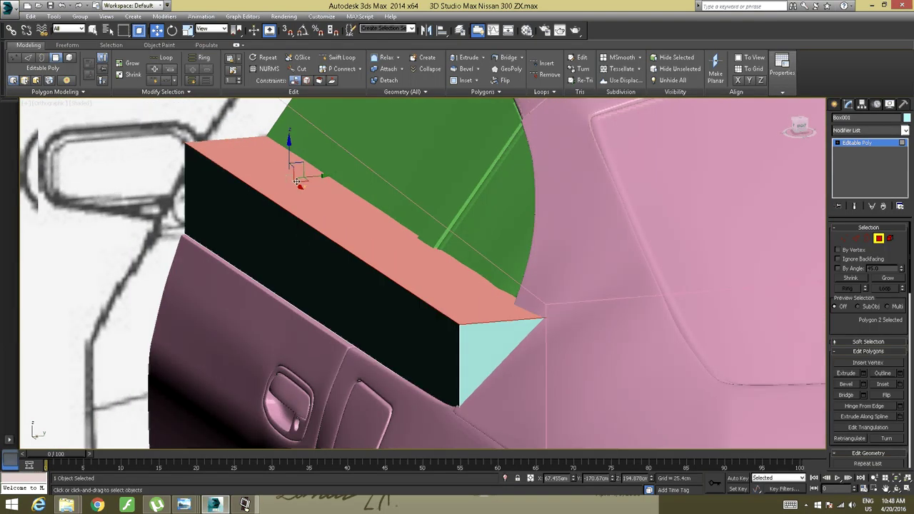
{"action": "left_click_drag", "start_coordinate": [290, 155], "coordinate": [278, 242]}
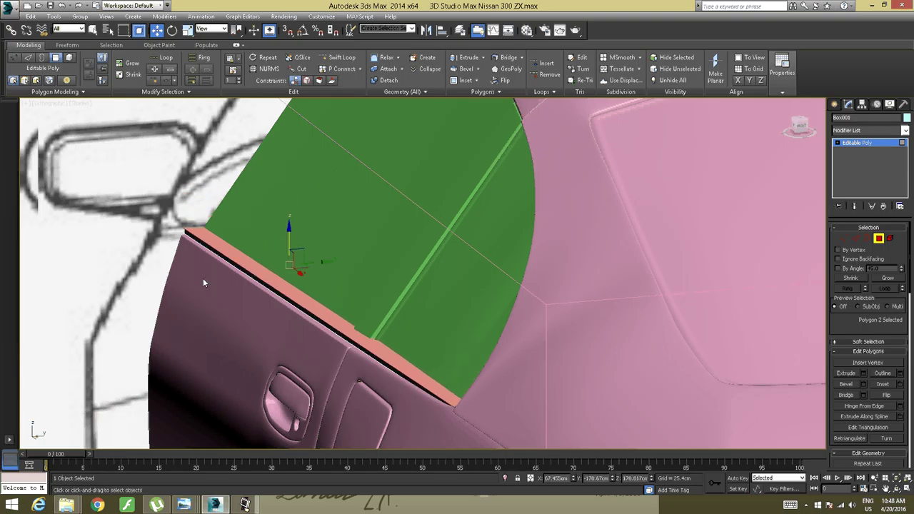
Check the rear three-quarter reference photo, return to 3ds Max, and raise the strip's top face by about 1.2 cm
{"action": "mouse_move", "coordinate": [184, 509]}
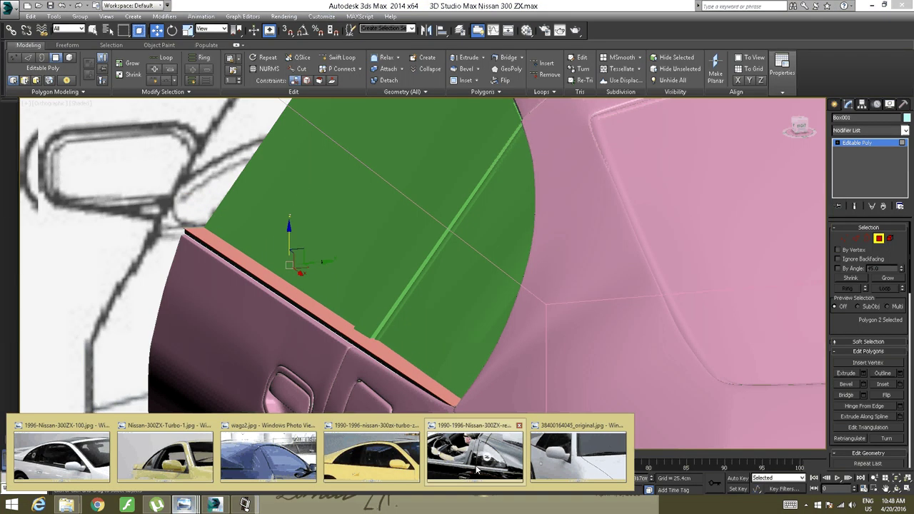
{"action": "left_click", "coordinate": [480, 445]}
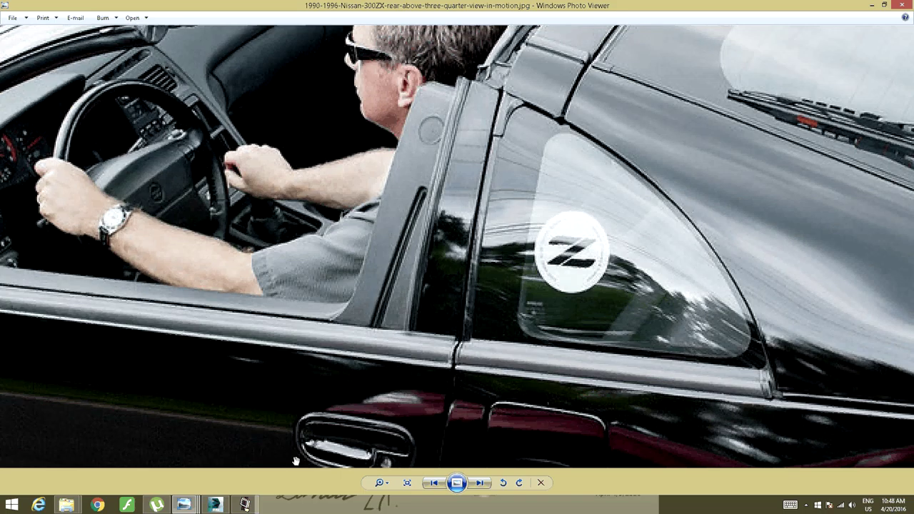
{"action": "left_click", "coordinate": [216, 505]}
{"action": "middle_click_drag", "start_coordinate": [331, 352], "coordinate": [351, 332], "text": "alt"}
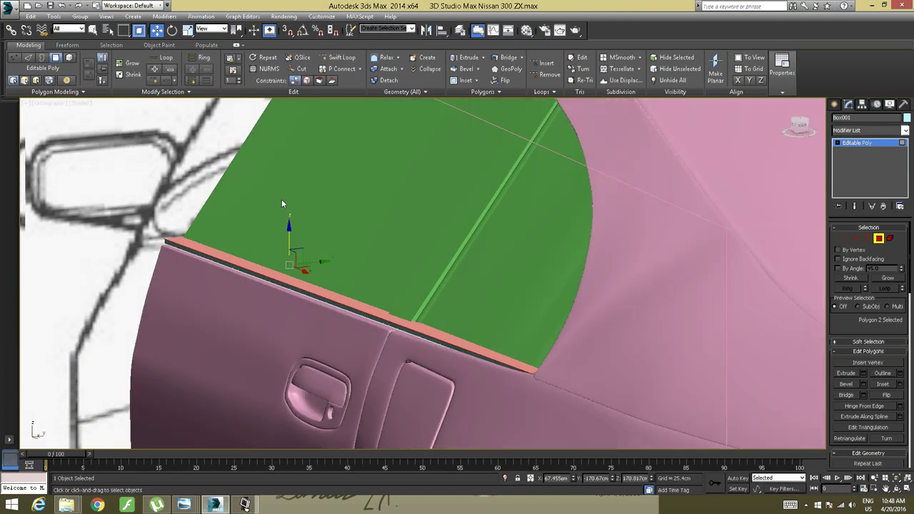
{"action": "left_click_drag", "start_coordinate": [289, 236], "coordinate": [289, 228]}
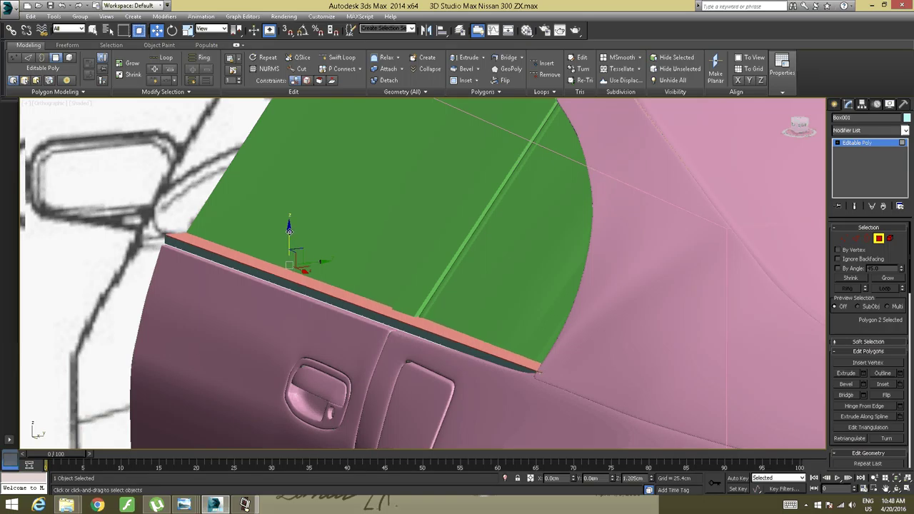
{"action": "mouse_move", "coordinate": [289, 231]}
{"action": "middle_mouse_down", "text": "alt"}
{"action": "mouse_move", "coordinate": [332, 245]}
{"action": "mouse_move", "coordinate": [264, 246]}
{"action": "mouse_move", "coordinate": [242, 256]}
{"action": "mouse_move", "coordinate": [177, 244]}
{"action": "mouse_move", "coordinate": [279, 239]}
{"action": "middle_mouse_up", "text": "alt"}
Move the strip's inner face outward towards the door glass to thin it, to about Y -177.6 cm
{"action": "left_click", "coordinate": [215, 243]}
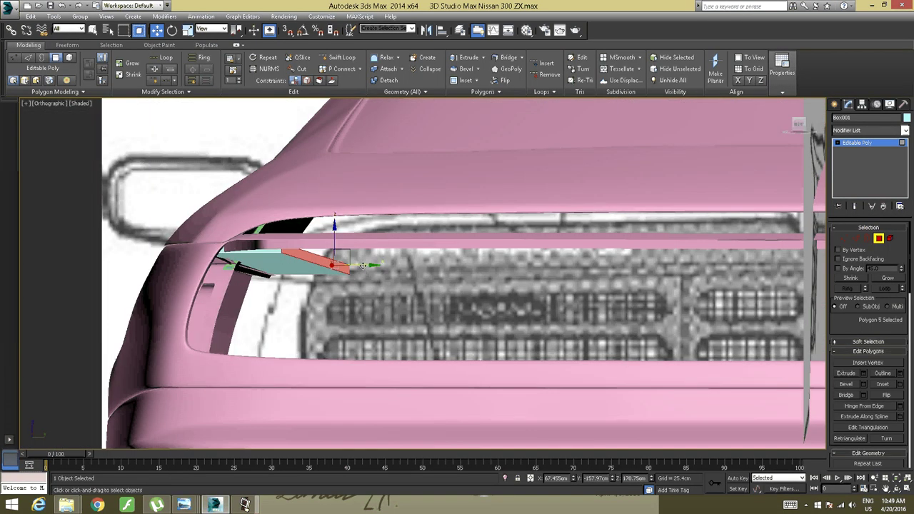
{"action": "left_click_drag", "start_coordinate": [362, 266], "coordinate": [308, 267]}
{"action": "middle_click_drag", "start_coordinate": [308, 286], "coordinate": [255, 268], "text": "alt"}
{"action": "scroll", "coordinate": [156, 249], "scroll_direction": "up", "scroll_amount": 4}
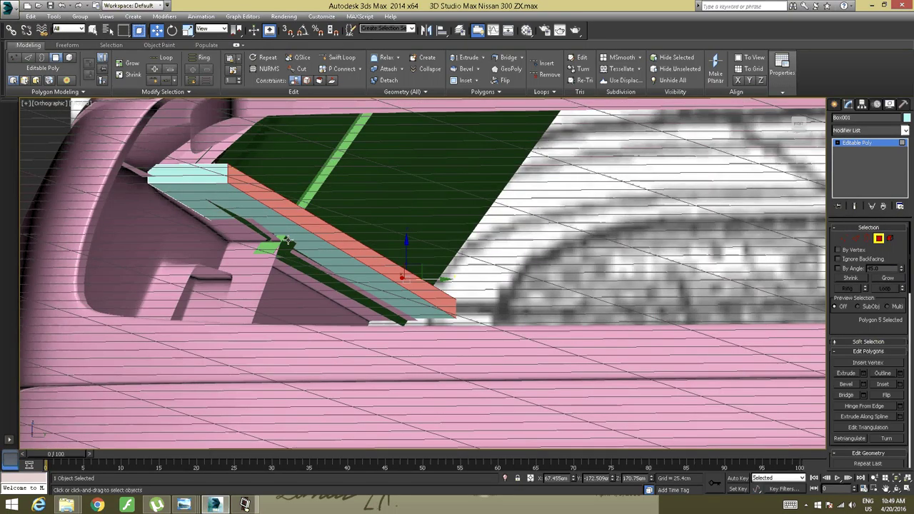
{"action": "middle_click_drag", "start_coordinate": [288, 243], "coordinate": [476, 236], "text": "alt"}
{"action": "scroll", "coordinate": [285, 240], "scroll_direction": "up", "scroll_amount": 3}
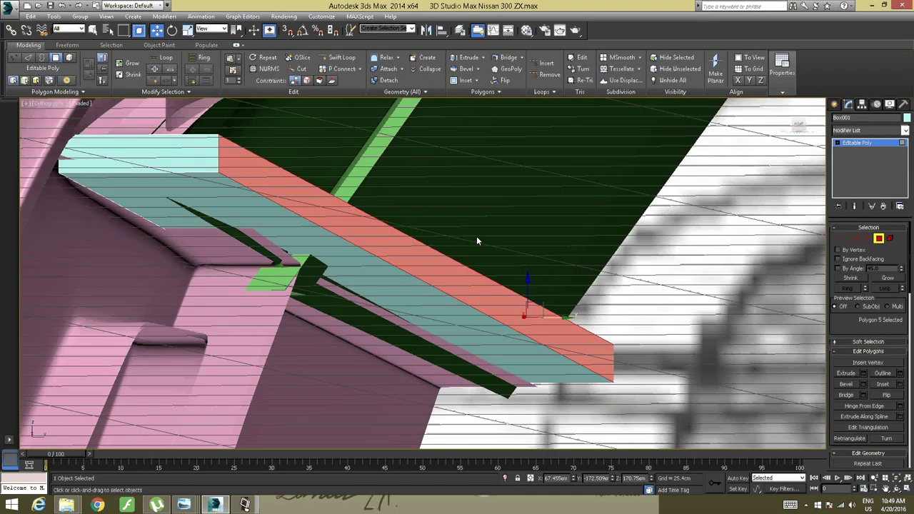
{"action": "left_click_drag", "start_coordinate": [550, 315], "coordinate": [476, 312]}
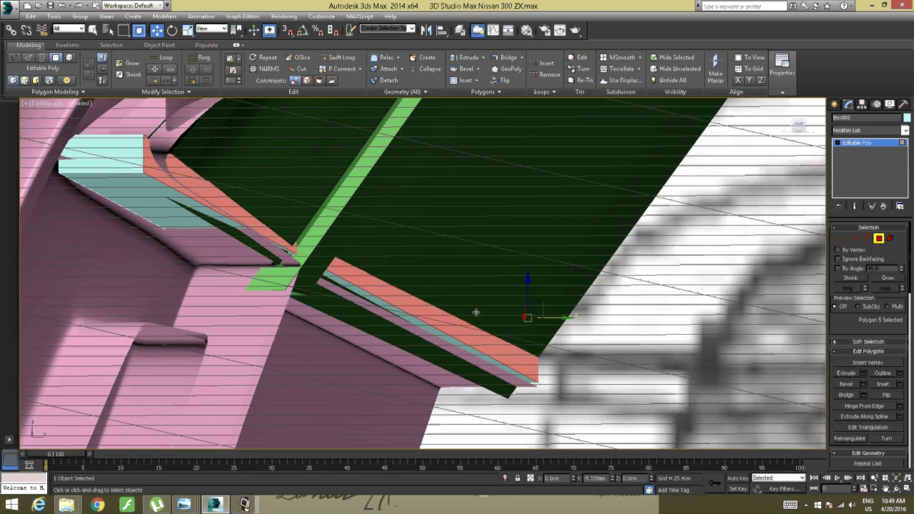
Examine the slimmed strip along the door glass from several angles and leave polygon editing
{"action": "scroll", "coordinate": [412, 276], "scroll_direction": "down", "scroll_amount": 3}
{"action": "middle_click_drag", "start_coordinate": [412, 276], "coordinate": [537, 280], "text": "alt"}
{"action": "scroll", "coordinate": [537, 280], "scroll_direction": "down", "scroll_amount": 1}
{"action": "middle_click_drag", "start_coordinate": [553, 247], "coordinate": [340, 224]}
{"action": "scroll", "coordinate": [479, 234], "scroll_direction": "down", "scroll_amount": 4}
{"action": "middle_click_drag", "start_coordinate": [479, 234], "coordinate": [348, 233], "text": "alt"}
{"action": "scroll", "coordinate": [459, 240], "scroll_direction": "up", "scroll_amount": 3}
{"action": "middle_click_drag", "start_coordinate": [320, 278], "coordinate": [570, 249], "text": "alt"}
{"action": "scroll", "coordinate": [319, 256], "scroll_direction": "down", "scroll_amount": 3}
{"action": "left_click", "coordinate": [849, 147]}
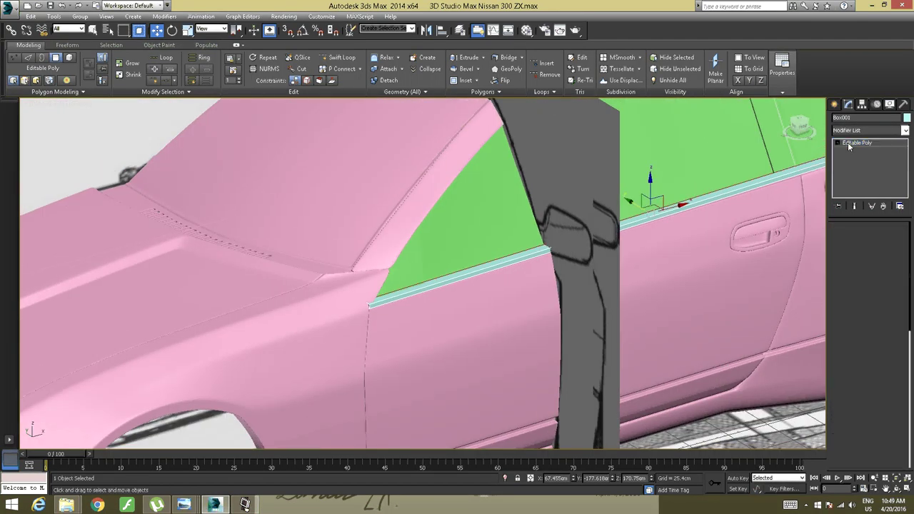
Isolate the front fender, door, door glass, front corner piece, trim strip and rear quarter body panel
{"action": "left_click", "coordinate": [469, 348]}
{"action": "left_click", "coordinate": [351, 342]}
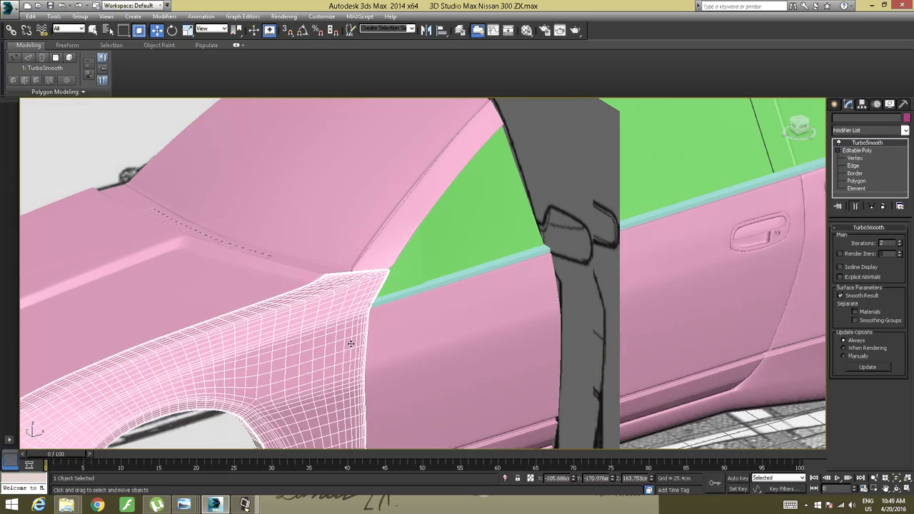
{"action": "left_click", "coordinate": [461, 312], "text": "ctrl"}
{"action": "left_click", "coordinate": [459, 259], "text": "ctrl"}
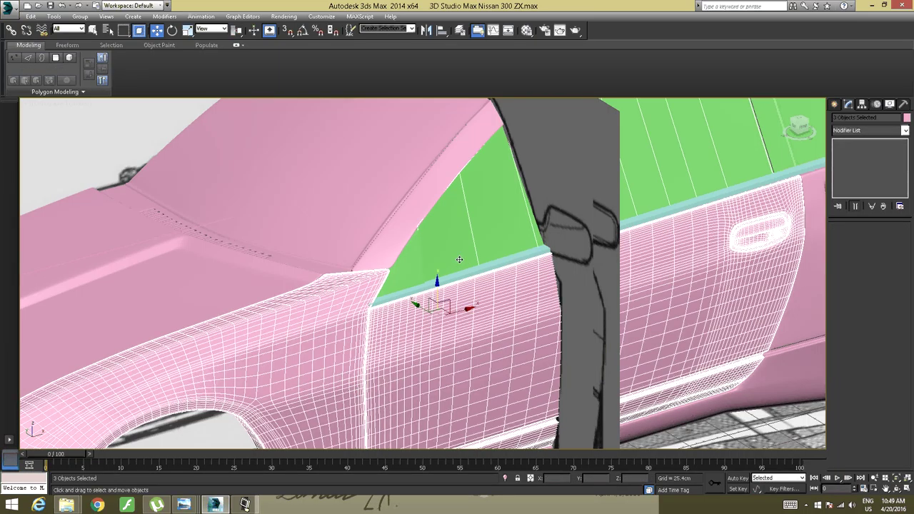
{"action": "left_click", "coordinate": [483, 269], "text": "ctrl"}
{"action": "middle_click_drag", "start_coordinate": [482, 269], "coordinate": [453, 262], "text": "alt"}
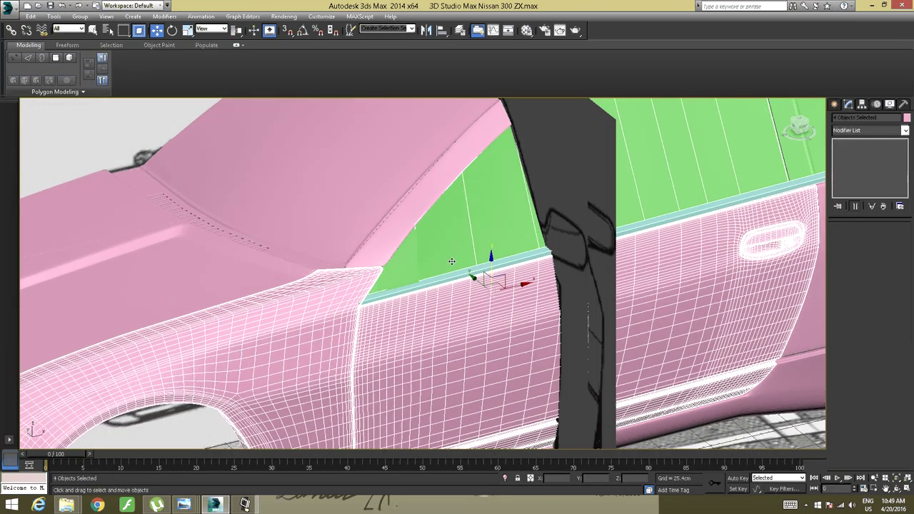
{"action": "left_click", "coordinate": [411, 280], "text": "ctrl"}
{"action": "middle_click_drag", "start_coordinate": [693, 214], "coordinate": [667, 214], "text": "alt"}
{"action": "middle_click_drag", "start_coordinate": [667, 213], "coordinate": [645, 274]}
{"action": "left_click", "coordinate": [612, 289], "text": "ctrl"}
{"action": "middle_click_drag", "start_coordinate": [564, 274], "coordinate": [555, 268], "text": "alt"}
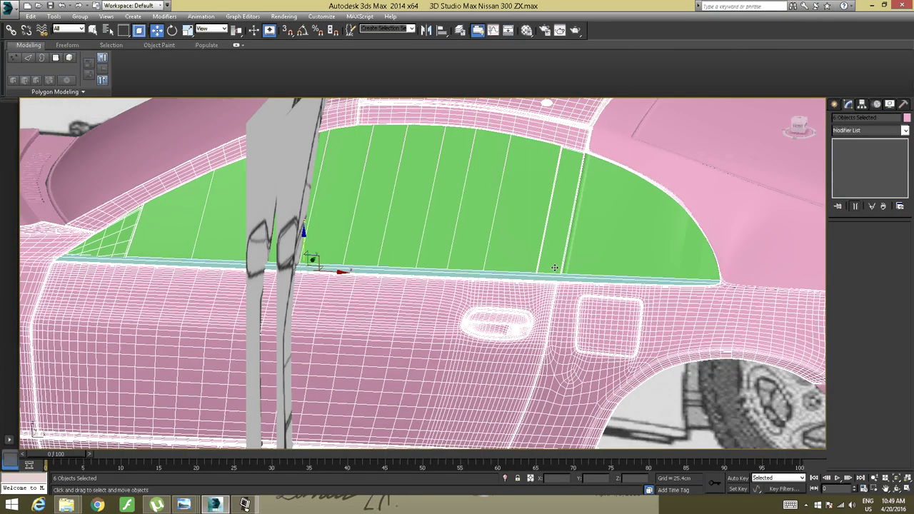
{"action": "middle_click_drag", "start_coordinate": [433, 228], "coordinate": [468, 240]}
{"action": "right_click", "coordinate": [469, 235]}
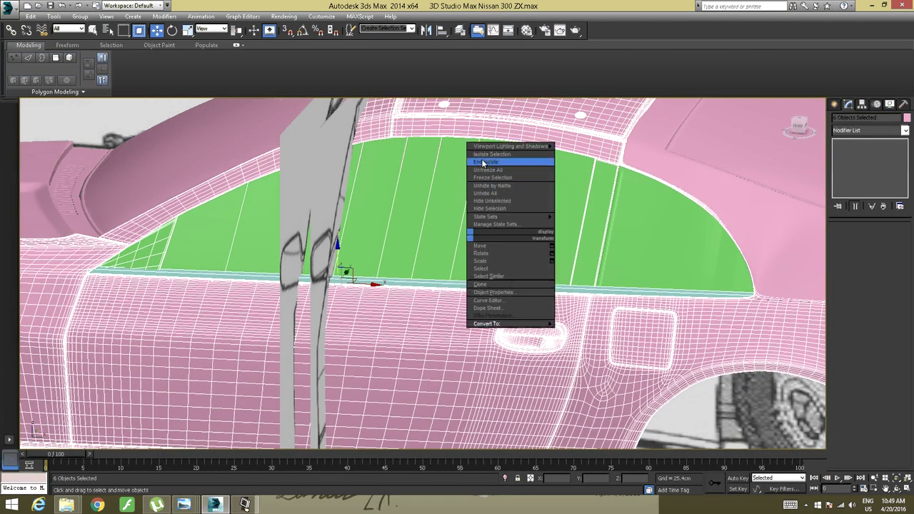
{"action": "left_click", "coordinate": [484, 156]}
Examine from inside and outside how the trim strip meets the door glass and the body sill
{"action": "mouse_move", "coordinate": [527, 197]}
{"action": "middle_mouse_down", "text": "alt"}
{"action": "mouse_move", "coordinate": [473, 229]}
{"action": "mouse_move", "coordinate": [445, 263]}
{"action": "mouse_move", "coordinate": [399, 273]}
{"action": "mouse_move", "coordinate": [518, 198]}
{"action": "middle_mouse_up", "text": "alt"}
{"action": "scroll", "coordinate": [472, 229], "scroll_direction": "up", "scroll_amount": 4}
{"action": "scroll", "coordinate": [489, 217], "scroll_direction": "up", "scroll_amount": 4}
{"action": "scroll", "coordinate": [471, 226], "scroll_direction": "up", "scroll_amount": 3}
{"action": "middle_click_drag", "start_coordinate": [451, 235], "coordinate": [542, 191]}
{"action": "scroll", "coordinate": [514, 224], "scroll_direction": "down", "scroll_amount": 3}
{"action": "middle_click_drag", "start_coordinate": [620, 232], "coordinate": [544, 258], "text": "alt"}
{"action": "scroll", "coordinate": [543, 257], "scroll_direction": "up", "scroll_amount": 3}
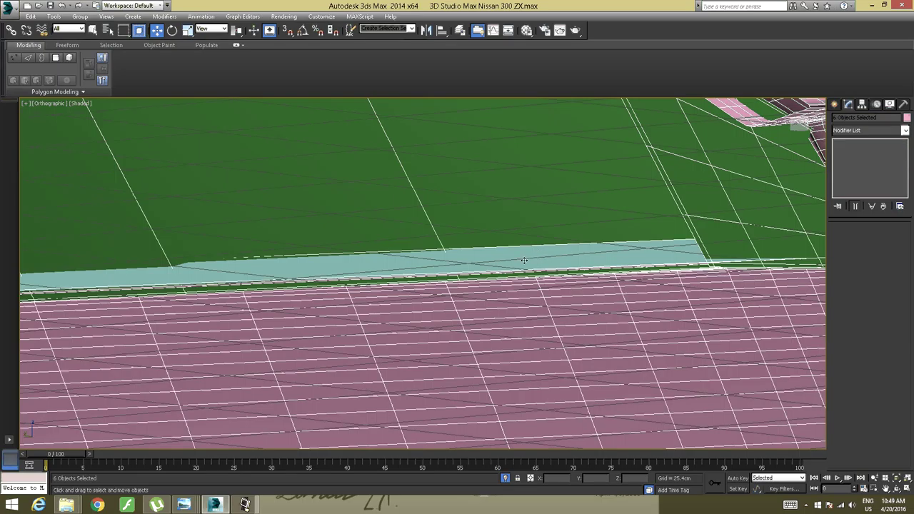
{"action": "middle_click_drag", "start_coordinate": [465, 235], "coordinate": [267, 219], "text": "alt"}
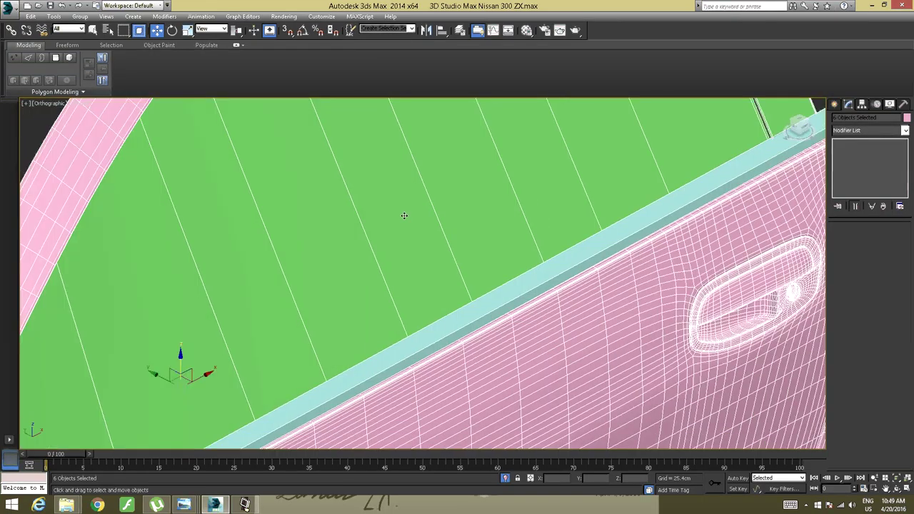
{"action": "middle_click_drag", "start_coordinate": [404, 215], "coordinate": [364, 258], "text": "alt"}
{"action": "middle_click_drag", "start_coordinate": [425, 242], "coordinate": [104, 344]}
{"action": "middle_click_drag", "start_coordinate": [462, 239], "coordinate": [288, 95], "text": "alt"}
{"action": "middle_click_drag", "start_coordinate": [366, 244], "coordinate": [245, 214]}
Move the trim strip's upper inner edge inward beneath the glass, to about Y -175.7 cm
{"action": "left_click", "coordinate": [357, 328]}
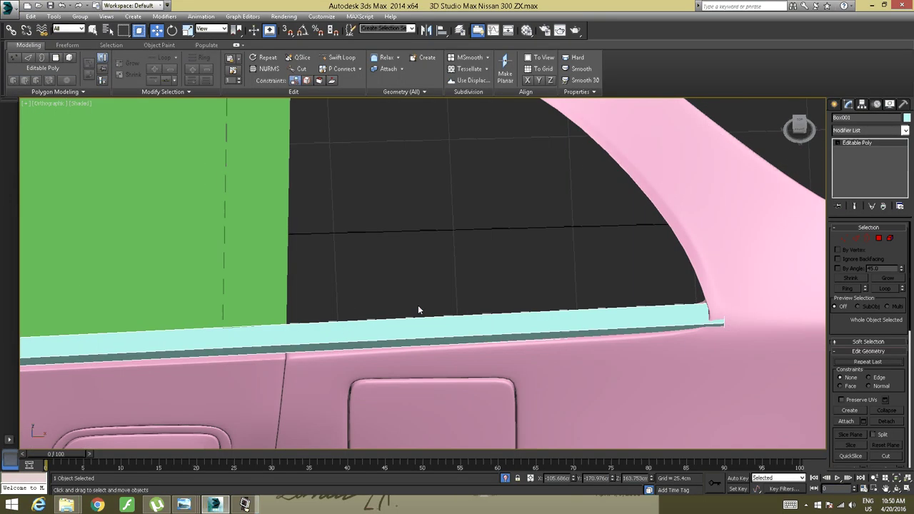
{"action": "left_click", "coordinate": [857, 238]}
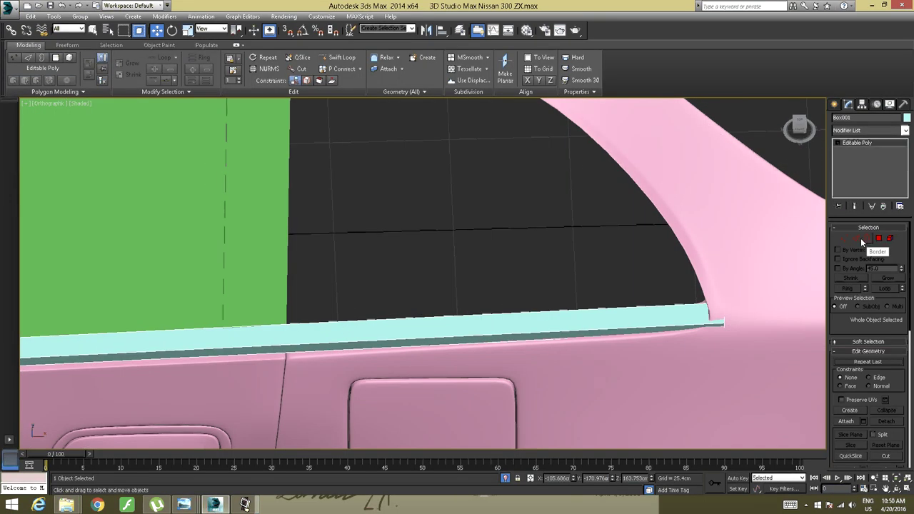
{"action": "left_click", "coordinate": [451, 336]}
{"action": "middle_click_drag", "start_coordinate": [510, 292], "coordinate": [347, 294], "text": "alt"}
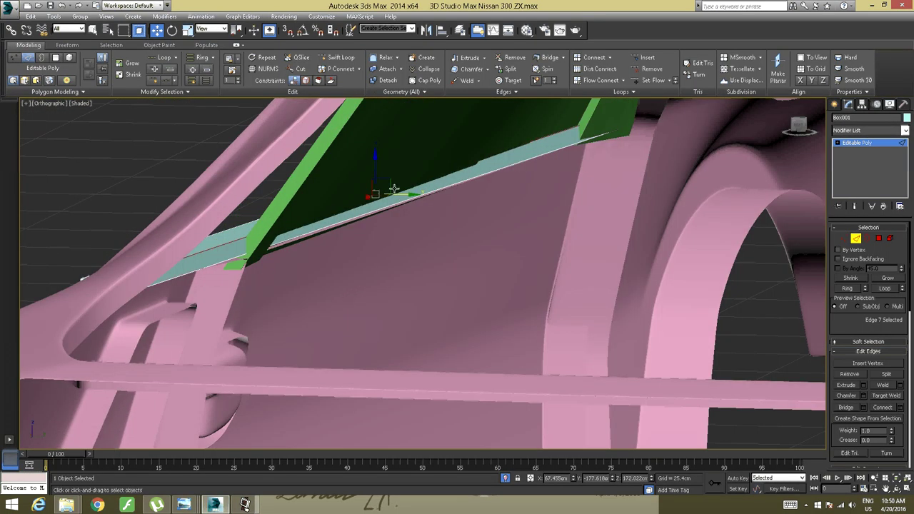
{"action": "left_click_drag", "start_coordinate": [394, 186], "coordinate": [412, 197]}
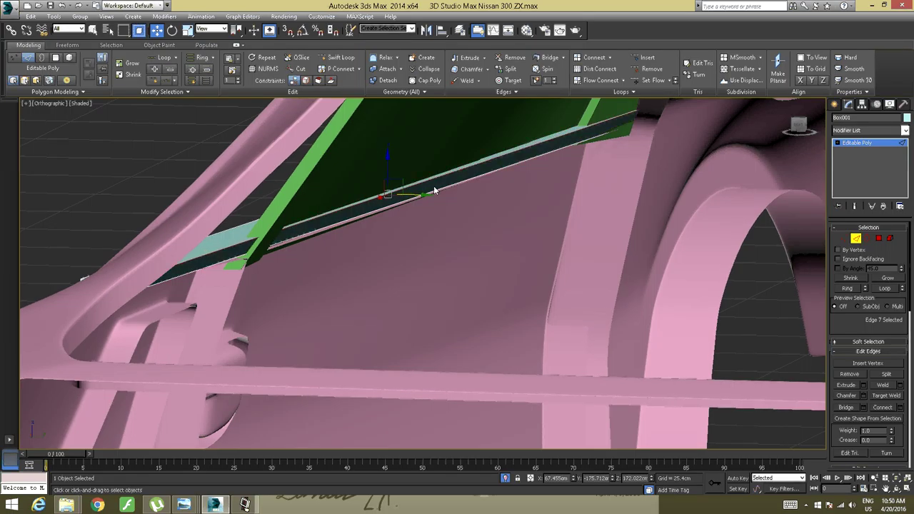
{"action": "middle_click_drag", "start_coordinate": [435, 191], "coordinate": [503, 148], "text": "alt"}
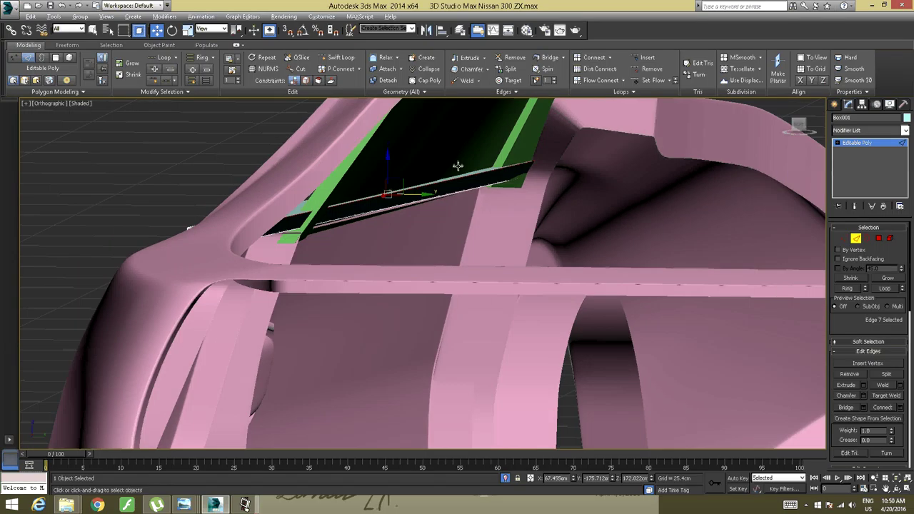
{"action": "middle_click_drag", "start_coordinate": [458, 166], "coordinate": [501, 170], "text": "alt"}
In front view, pull the strip's rear end vertices forward to the base of the rear pillar
{"action": "scroll", "coordinate": [373, 204], "scroll_direction": "down", "scroll_amount": 2}
{"action": "scroll", "coordinate": [373, 203], "scroll_direction": "down", "scroll_amount": 3}
{"action": "scroll", "coordinate": [398, 209], "scroll_direction": "up", "scroll_amount": 3}
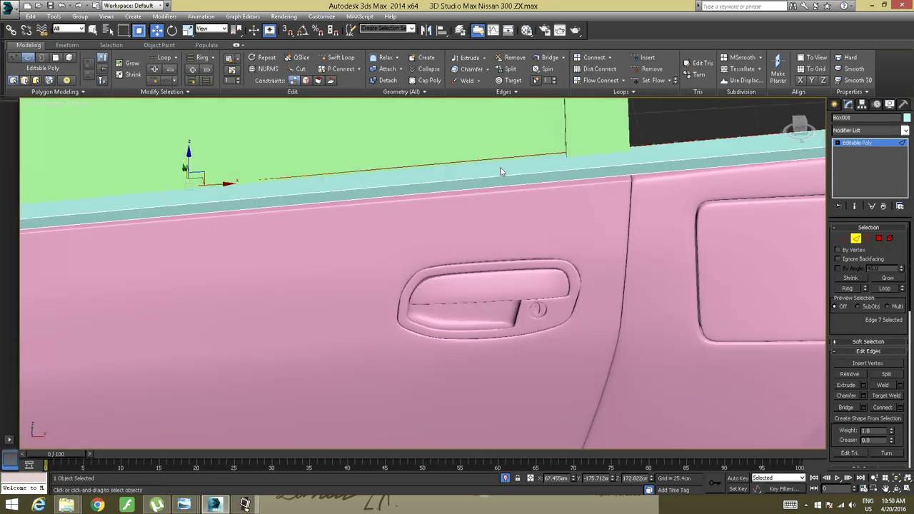
{"action": "middle_click_drag", "start_coordinate": [576, 159], "coordinate": [340, 234]}
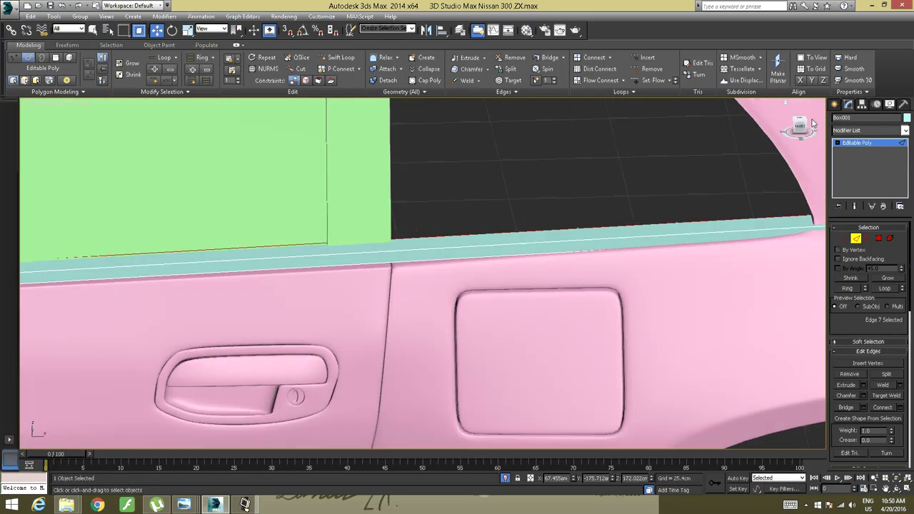
{"action": "left_click", "coordinate": [803, 126]}
{"action": "middle_click_drag", "start_coordinate": [773, 166], "coordinate": [554, 214]}
{"action": "scroll", "coordinate": [565, 215], "scroll_direction": "up", "scroll_amount": 2}
{"action": "left_click", "coordinate": [845, 240]}
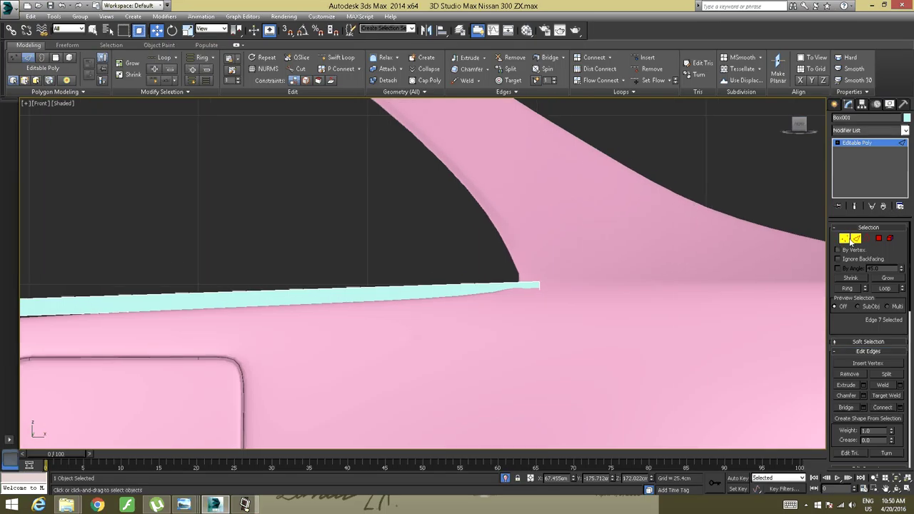
{"action": "left_click_drag", "start_coordinate": [618, 235], "coordinate": [604, 255]}
{"action": "left_click_drag", "start_coordinate": [495, 338], "coordinate": [495, 337]}
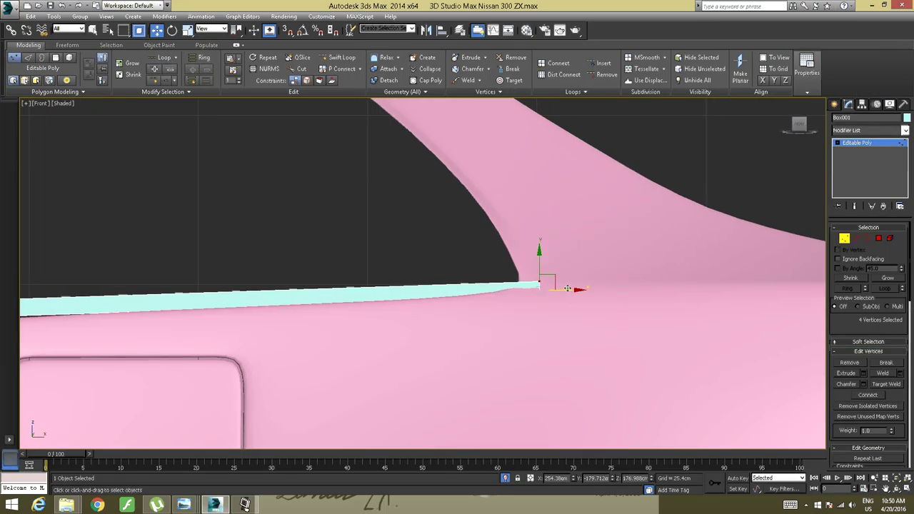
{"action": "left_click_drag", "start_coordinate": [567, 291], "coordinate": [555, 291]}
Move the strip's upper outer edge inward to about Y -181.4 cm to slope its outer side
{"action": "middle_click_drag", "start_coordinate": [560, 274], "coordinate": [498, 252], "text": "alt"}
{"action": "left_click", "coordinate": [856, 191]}
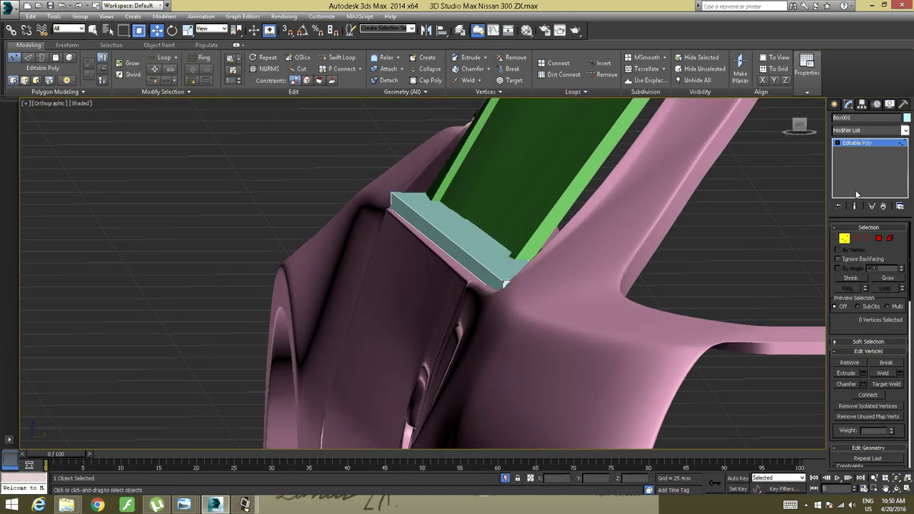
{"action": "key", "text": "2"}
{"action": "left_click", "coordinate": [473, 252]}
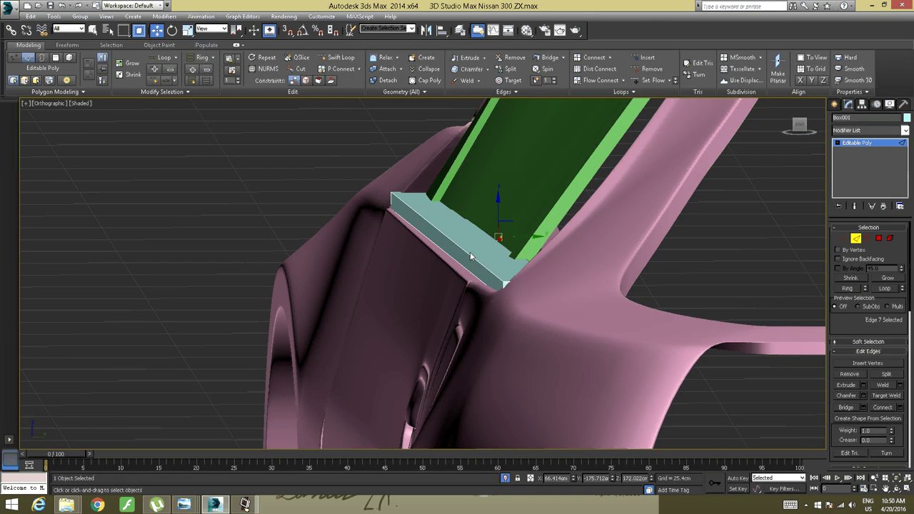
{"action": "middle_click_drag", "start_coordinate": [551, 227], "coordinate": [477, 237], "text": "alt"}
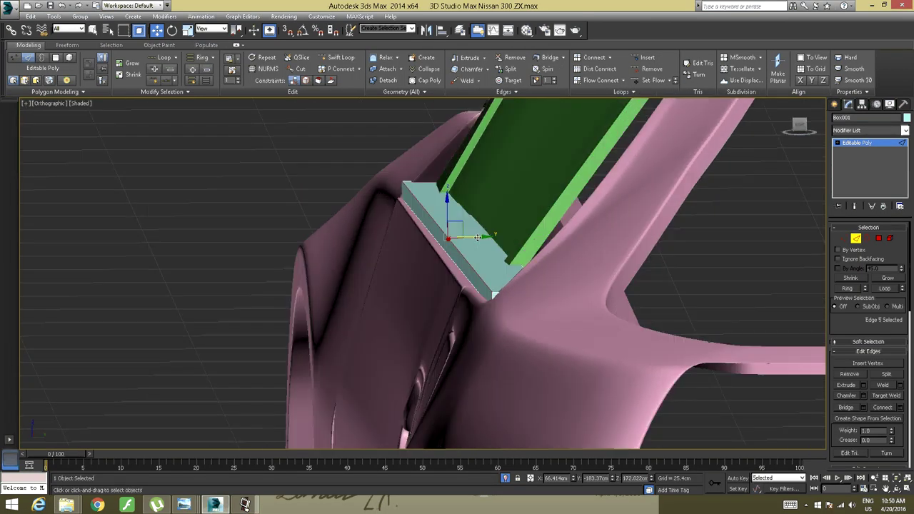
{"action": "left_click_drag", "start_coordinate": [471, 238], "coordinate": [485, 235]}
Nudge the strip's upper outer edge slightly further inward, to about Y -181.0 cm
{"action": "middle_click_drag", "start_coordinate": [485, 235], "coordinate": [629, 208], "text": "alt"}
{"action": "middle_click_drag", "start_coordinate": [628, 200], "coordinate": [364, 233]}
{"action": "middle_click_drag", "start_coordinate": [504, 233], "coordinate": [350, 286]}
{"action": "middle_click_drag", "start_coordinate": [350, 286], "coordinate": [416, 268], "text": "alt"}
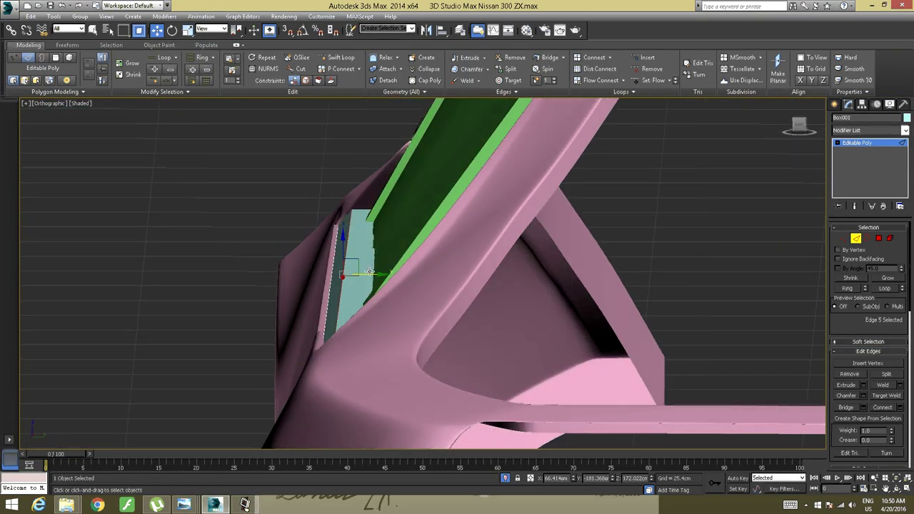
{"action": "left_click_drag", "start_coordinate": [369, 272], "coordinate": [373, 271]}
{"action": "middle_click_drag", "start_coordinate": [373, 271], "coordinate": [663, 241], "text": "alt"}
{"action": "scroll", "coordinate": [383, 264], "scroll_direction": "up", "scroll_amount": 5}
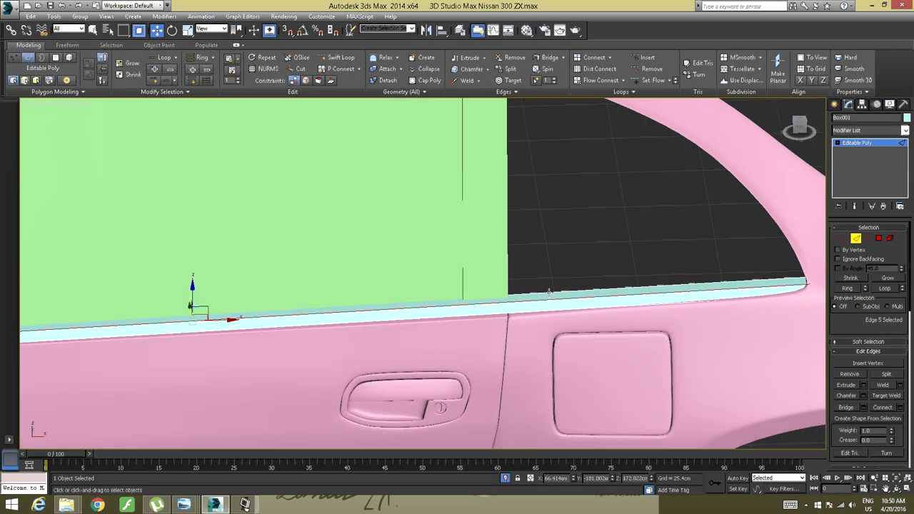
{"action": "middle_click_drag", "start_coordinate": [550, 292], "coordinate": [557, 289], "text": "alt"}
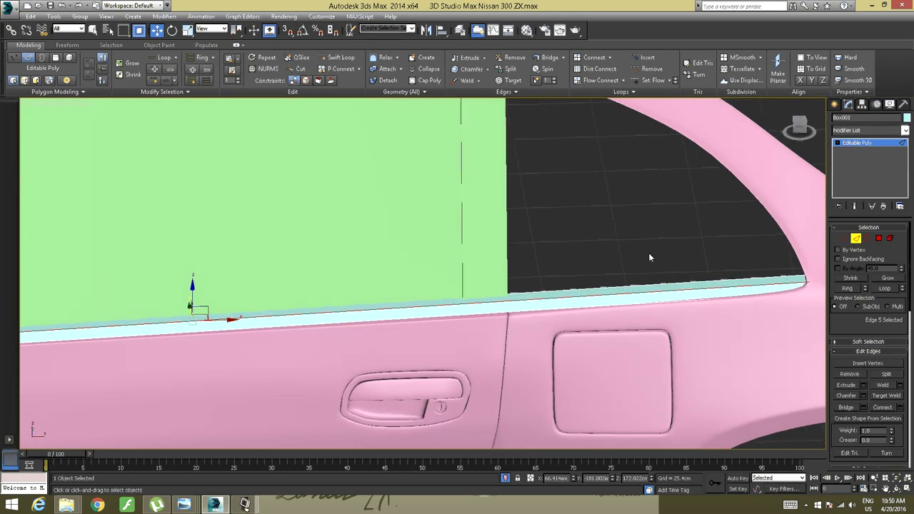
Insert a Swift Loop edge loop across the strip at the door's rear seam and lower it about 1.06 cm in front view
{"action": "left_click", "coordinate": [800, 131]}
{"action": "scroll", "coordinate": [613, 307], "scroll_direction": "down", "scroll_amount": 12}
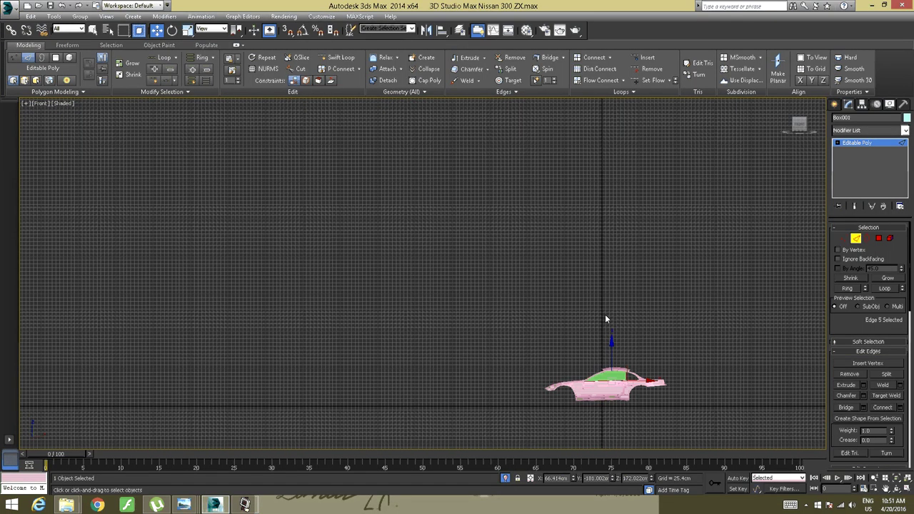
{"action": "middle_click_drag", "start_coordinate": [606, 316], "coordinate": [530, 213]}
{"action": "scroll", "coordinate": [635, 246], "scroll_direction": "up", "scroll_amount": 10}
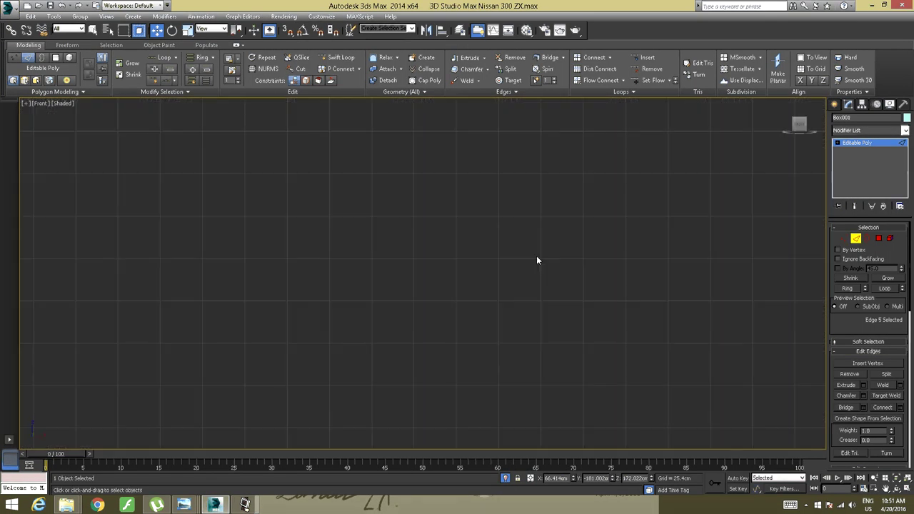
{"action": "middle_click_drag", "start_coordinate": [214, 365], "coordinate": [761, 144]}
{"action": "scroll", "coordinate": [655, 204], "scroll_direction": "up", "scroll_amount": 4}
{"action": "middle_click_drag", "start_coordinate": [545, 212], "coordinate": [615, 212]}
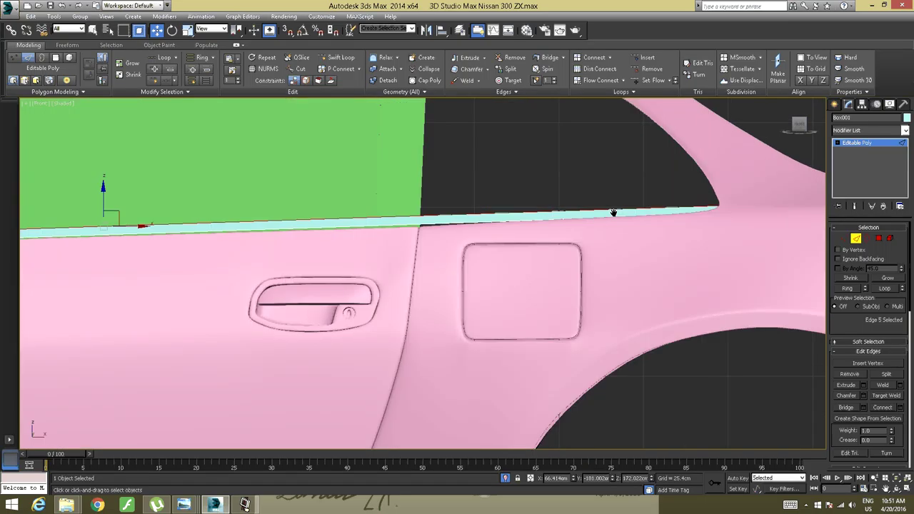
{"action": "scroll", "coordinate": [468, 206], "scroll_direction": "up", "scroll_amount": 2}
{"action": "middle_click_drag", "start_coordinate": [468, 209], "coordinate": [516, 255]}
{"action": "scroll", "coordinate": [538, 217], "scroll_direction": "up", "scroll_amount": 3}
{"action": "left_click", "coordinate": [553, 208]}
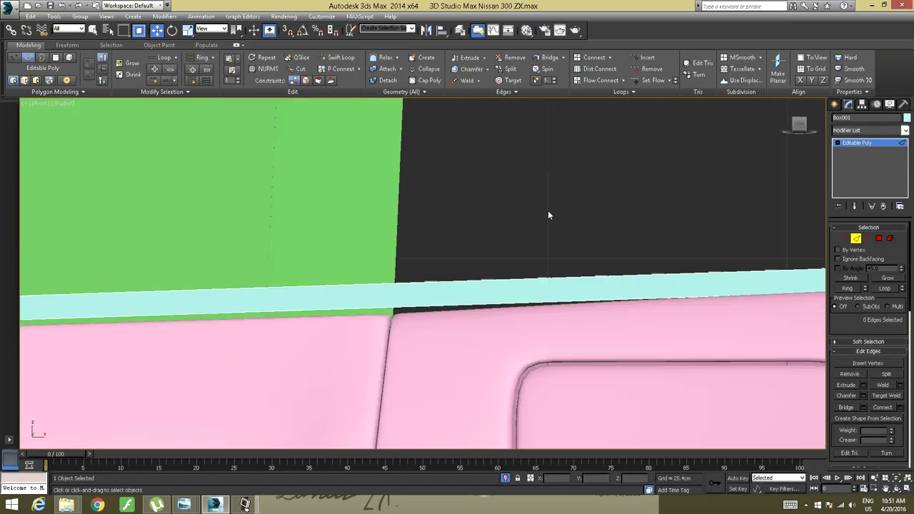
{"action": "left_click", "coordinate": [341, 57]}
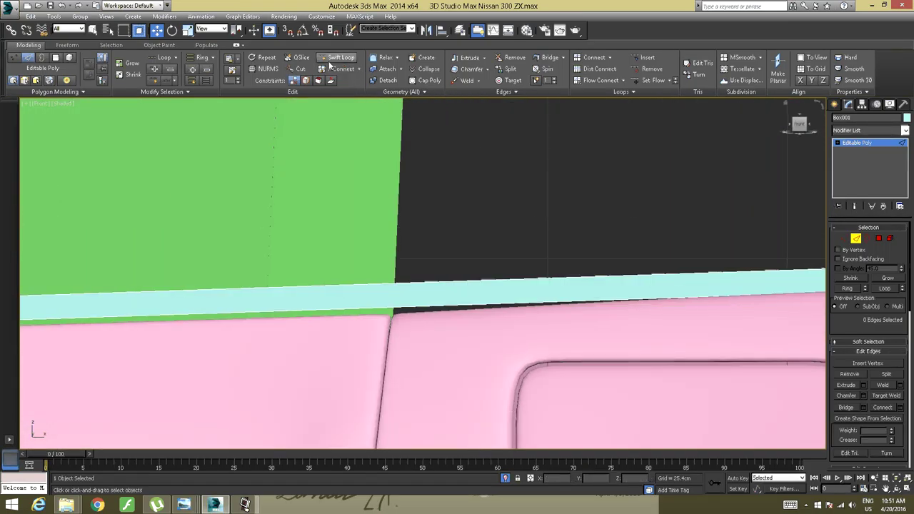
{"action": "left_click", "coordinate": [393, 290]}
{"action": "key", "text": "w"}
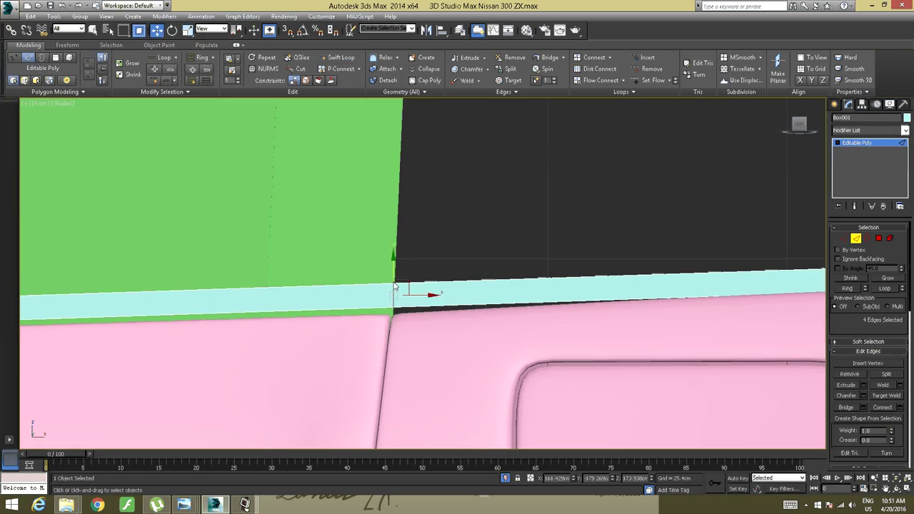
{"action": "left_click_drag", "start_coordinate": [393, 268], "coordinate": [391, 279]}
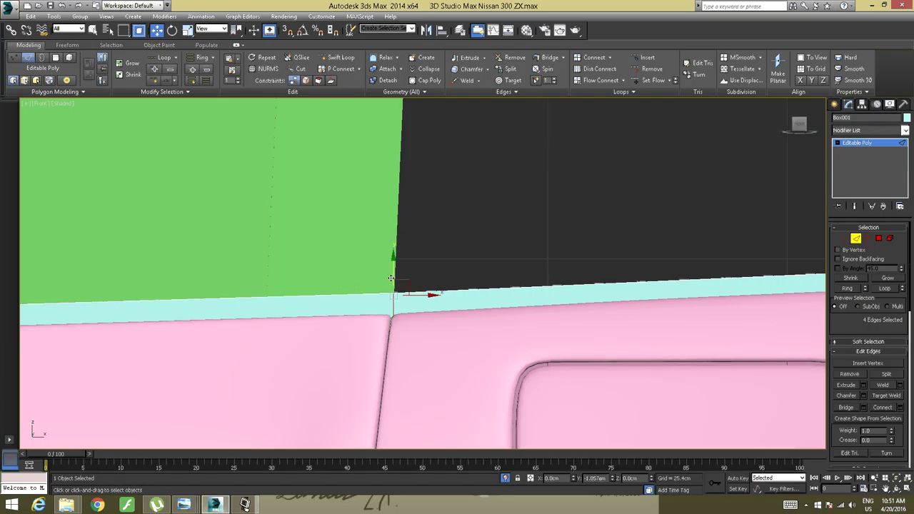
Examine the strip's fit against the door and quarter panel along its full length
{"action": "scroll", "coordinate": [392, 279], "scroll_direction": "down", "scroll_amount": 3}
{"action": "middle_click_drag", "start_coordinate": [209, 271], "coordinate": [474, 262]}
{"action": "middle_click_drag", "start_coordinate": [204, 300], "coordinate": [490, 279]}
{"action": "middle_click_drag", "start_coordinate": [249, 307], "coordinate": [207, 303]}
{"action": "middle_click_drag", "start_coordinate": [392, 268], "coordinate": [471, 286]}
{"action": "middle_click_drag", "start_coordinate": [221, 339], "coordinate": [720, 320]}
{"action": "scroll", "coordinate": [362, 319], "scroll_direction": "up", "scroll_amount": 4}
{"action": "scroll", "coordinate": [375, 315], "scroll_direction": "down", "scroll_amount": 4}
{"action": "middle_click_drag", "start_coordinate": [786, 266], "coordinate": [295, 299]}
{"action": "middle_click_drag", "start_coordinate": [108, 325], "coordinate": [549, 301]}
{"action": "scroll", "coordinate": [582, 290], "scroll_direction": "down", "scroll_amount": 2}
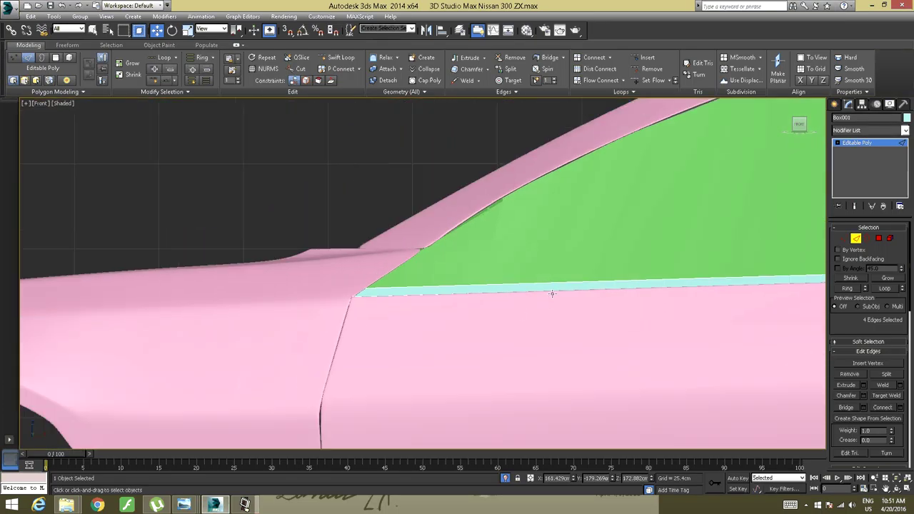
{"action": "middle_click_drag", "start_coordinate": [793, 244], "coordinate": [109, 263]}
{"action": "scroll", "coordinate": [406, 270], "scroll_direction": "up", "scroll_amount": 2}
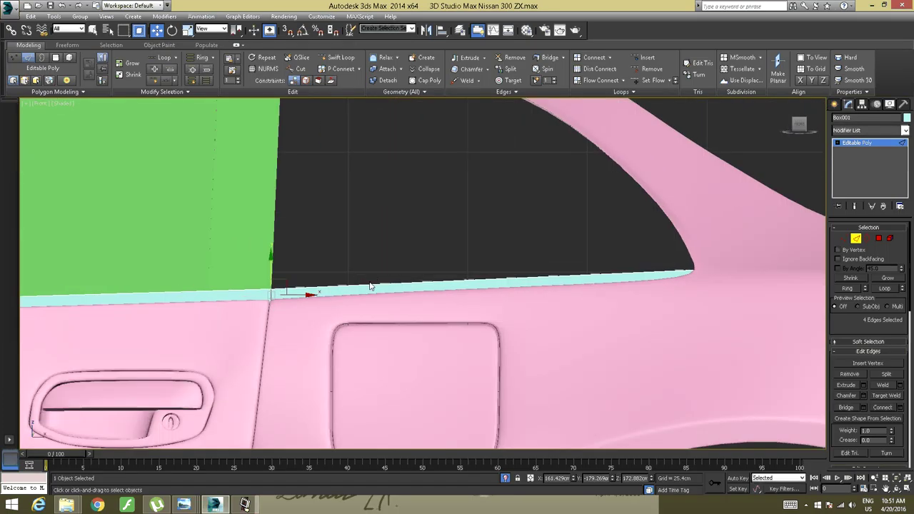
{"action": "middle_click_drag", "start_coordinate": [372, 287], "coordinate": [546, 252]}
{"action": "scroll", "coordinate": [436, 260], "scroll_direction": "up", "scroll_amount": 2}
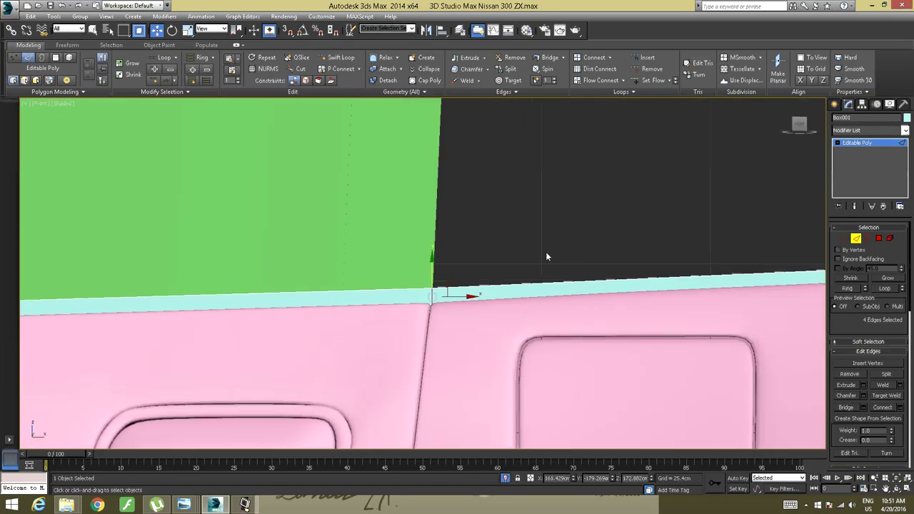
{"action": "scroll", "coordinate": [532, 249], "scroll_direction": "down", "scroll_amount": 4}
{"action": "middle_click_drag", "start_coordinate": [389, 264], "coordinate": [445, 274]}
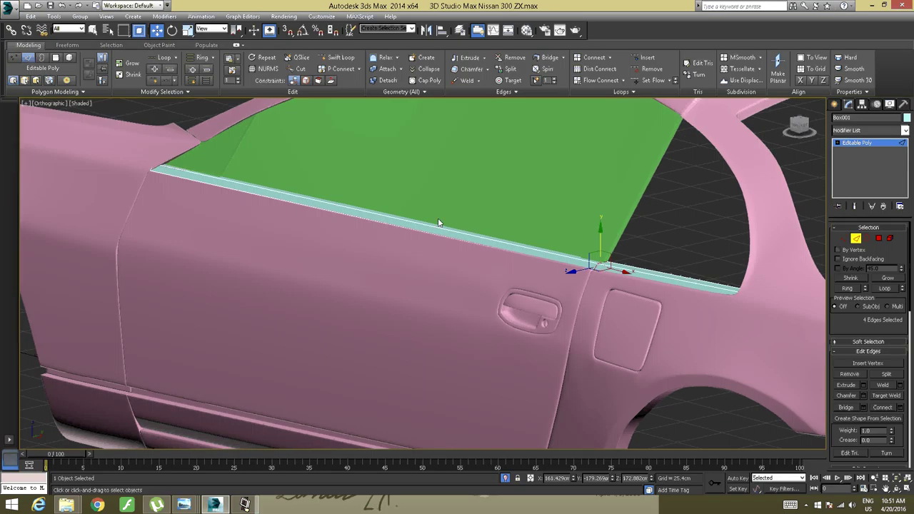
Chamfer the strip's edge loop at the door's rear seam into two closely spaced loops and switch to polygon selection
{"action": "middle_click_drag", "start_coordinate": [434, 187], "coordinate": [453, 354], "text": "alt"}
{"action": "scroll", "coordinate": [453, 354], "scroll_direction": "up", "scroll_amount": 3}
{"action": "middle_click_drag", "start_coordinate": [504, 325], "coordinate": [595, 293], "text": "alt"}
{"action": "scroll", "coordinate": [597, 287], "scroll_direction": "up", "scroll_amount": 3}
{"action": "scroll", "coordinate": [601, 280], "scroll_direction": "up", "scroll_amount": 2}
{"action": "scroll", "coordinate": [600, 278], "scroll_direction": "up", "scroll_amount": 2}
{"action": "left_click", "coordinate": [599, 183]}
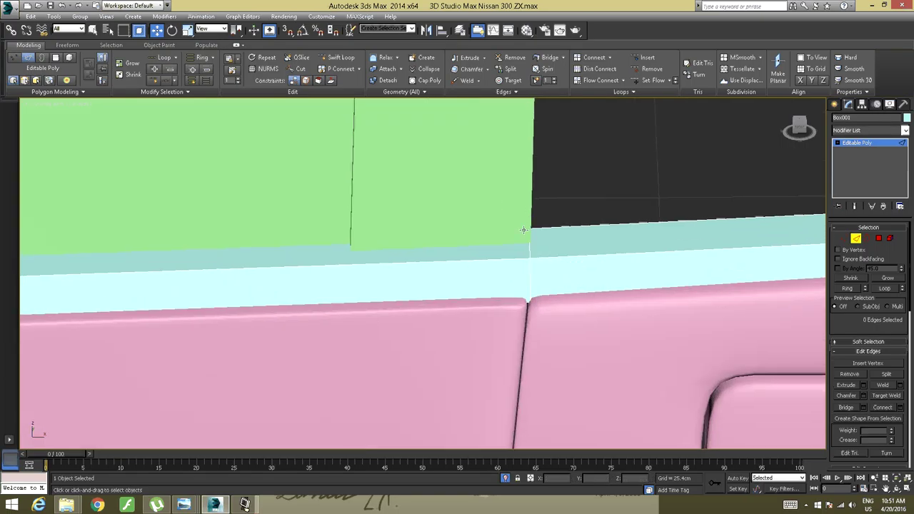
{"action": "left_click", "coordinate": [529, 254]}
{"action": "left_click", "coordinate": [158, 60]}
{"action": "middle_click_drag", "start_coordinate": [351, 193], "coordinate": [359, 187], "text": "alt"}
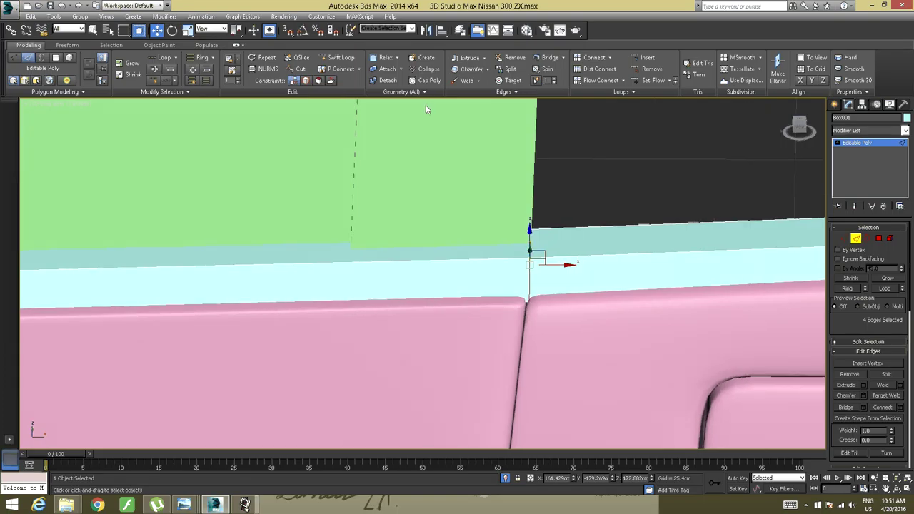
{"action": "left_click", "coordinate": [469, 69]}
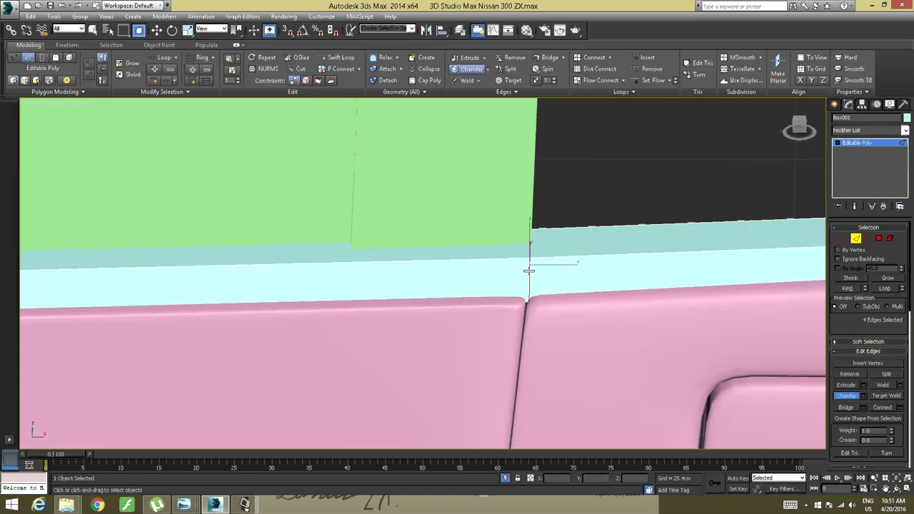
{"action": "left_click_drag", "start_coordinate": [529, 272], "coordinate": [533, 266]}
{"action": "right_click", "coordinate": [543, 257]}
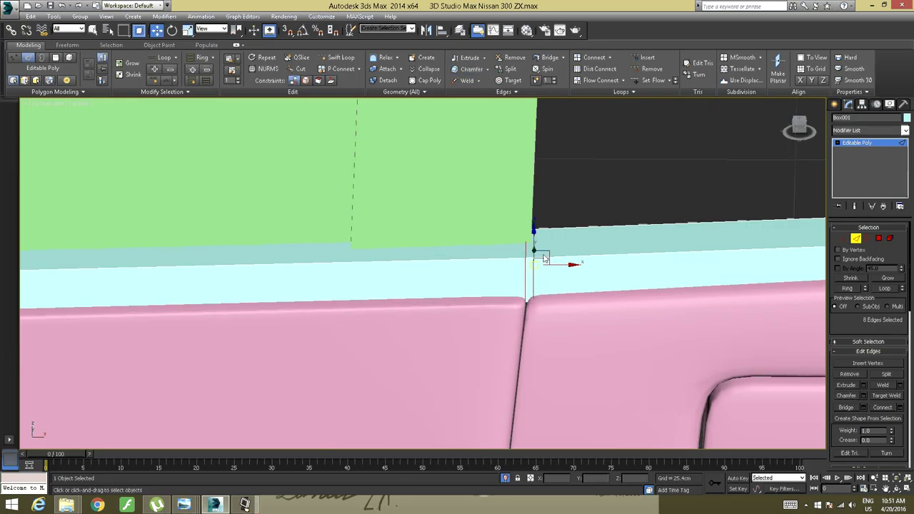
{"action": "left_click", "coordinate": [591, 203]}
{"action": "left_click", "coordinate": [878, 239]}
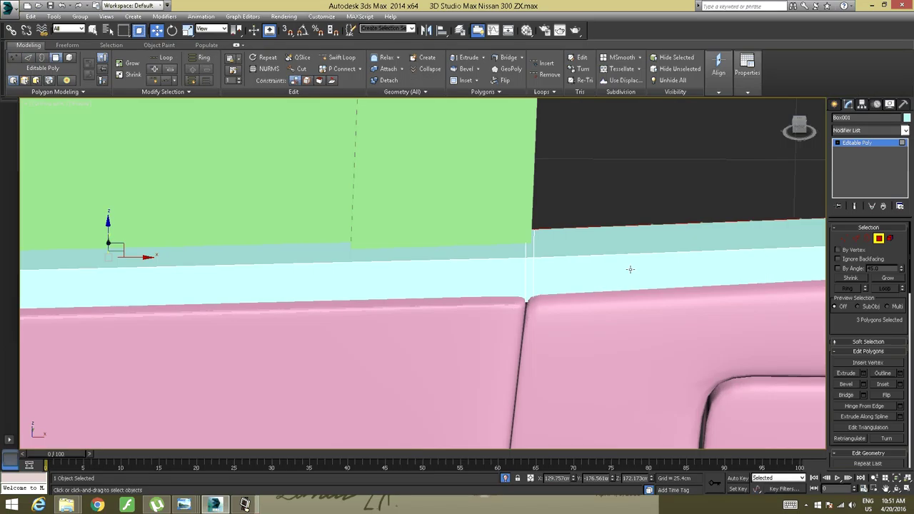
{"action": "left_click", "coordinate": [531, 277], "text": "ctrl"}
{"action": "left_click", "coordinate": [530, 250], "text": "ctrl"}
{"action": "left_click", "coordinate": [154, 58]}
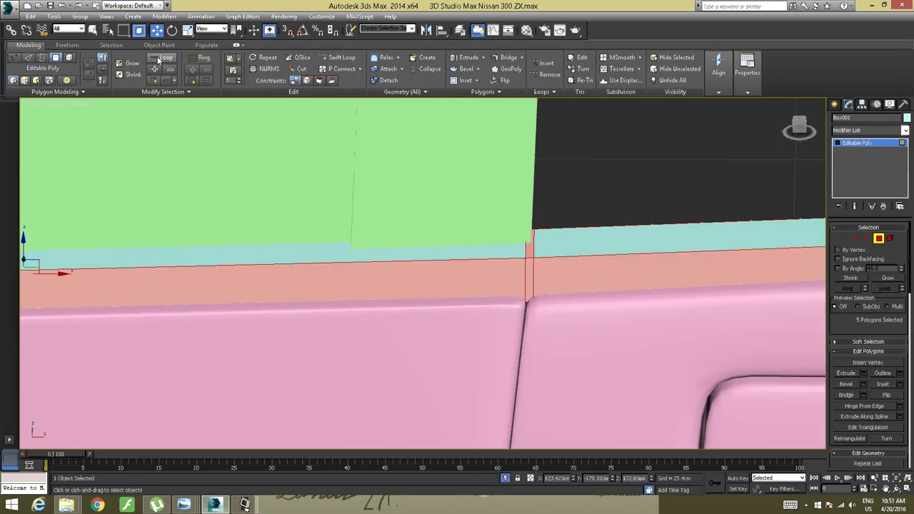
{"action": "left_click", "coordinate": [590, 189]}
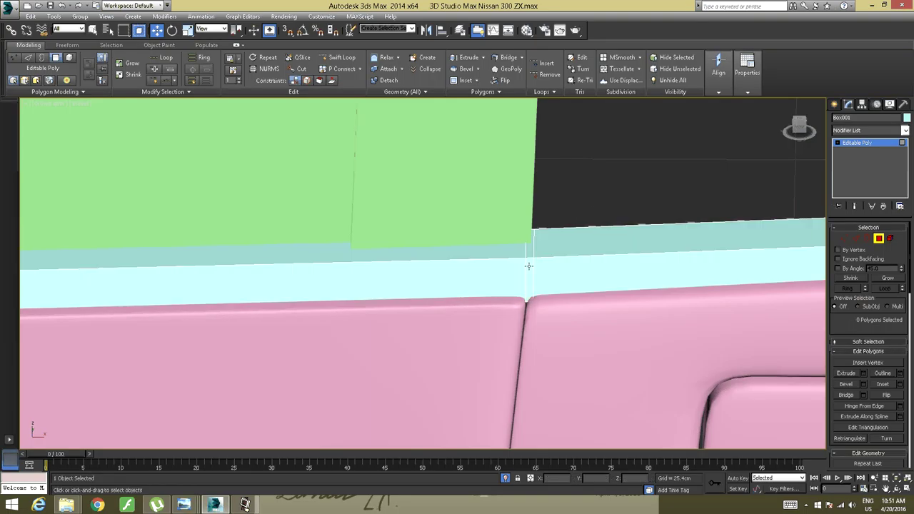
{"action": "left_click", "coordinate": [527, 265]}
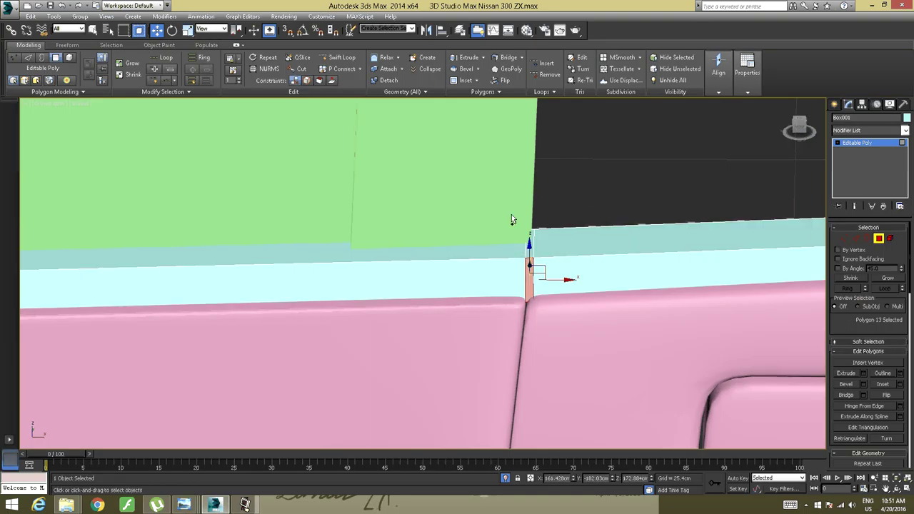
{"action": "left_click", "coordinate": [165, 57]}
{"action": "left_click", "coordinate": [609, 177]}
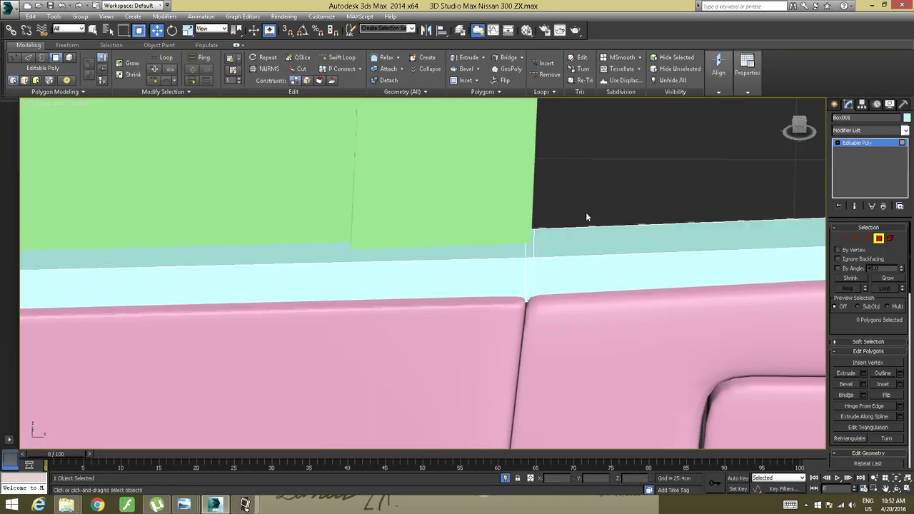
Delete the narrow ring of four polygons between the chamfered loops to split the strip at the door's rear seam
{"action": "left_click", "coordinate": [528, 252]}
{"action": "left_click", "coordinate": [528, 268], "text": "ctrl"}
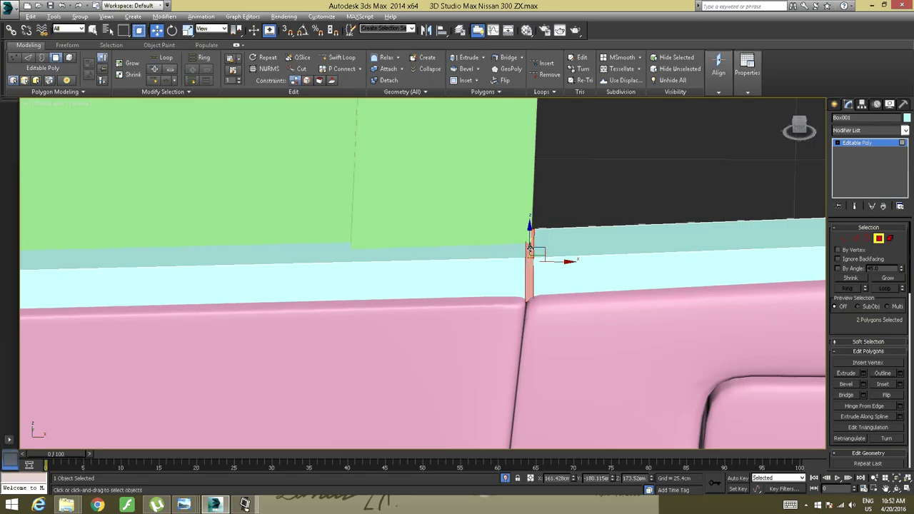
{"action": "middle_click_drag", "start_coordinate": [531, 249], "coordinate": [528, 240], "text": "alt"}
{"action": "middle_click_drag", "start_coordinate": [512, 279], "coordinate": [485, 303], "text": "alt"}
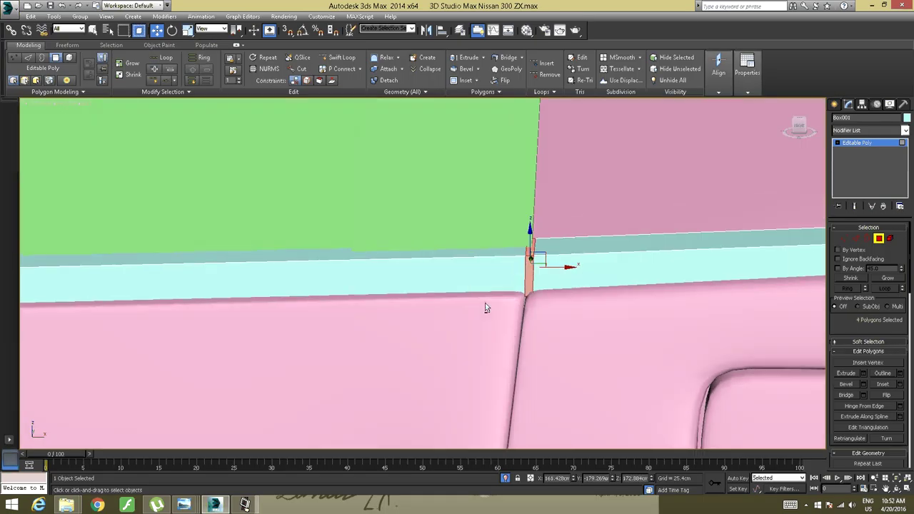
{"action": "key", "text": "Delete"}
Cap both open borders of the strip at the seam gap
{"action": "middle_click_drag", "start_coordinate": [539, 240], "coordinate": [478, 288], "text": "alt"}
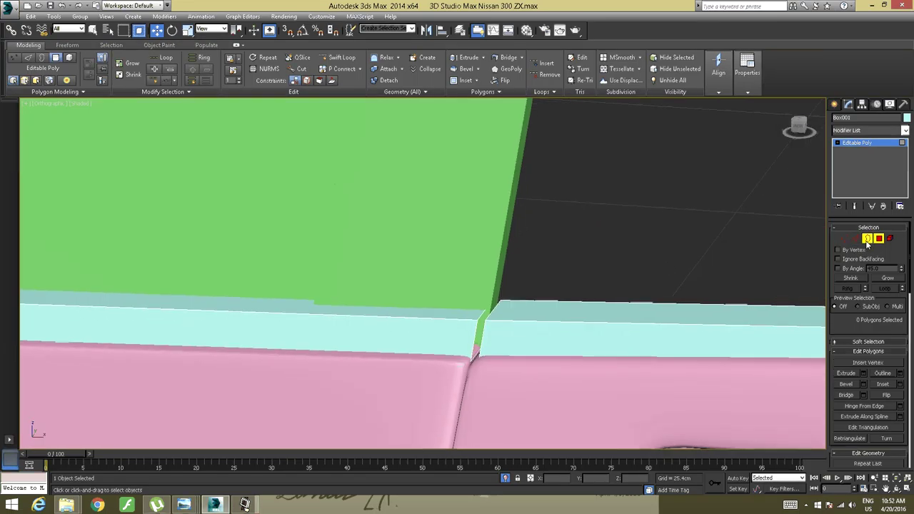
{"action": "left_click", "coordinate": [867, 238]}
{"action": "left_click", "coordinate": [483, 318]}
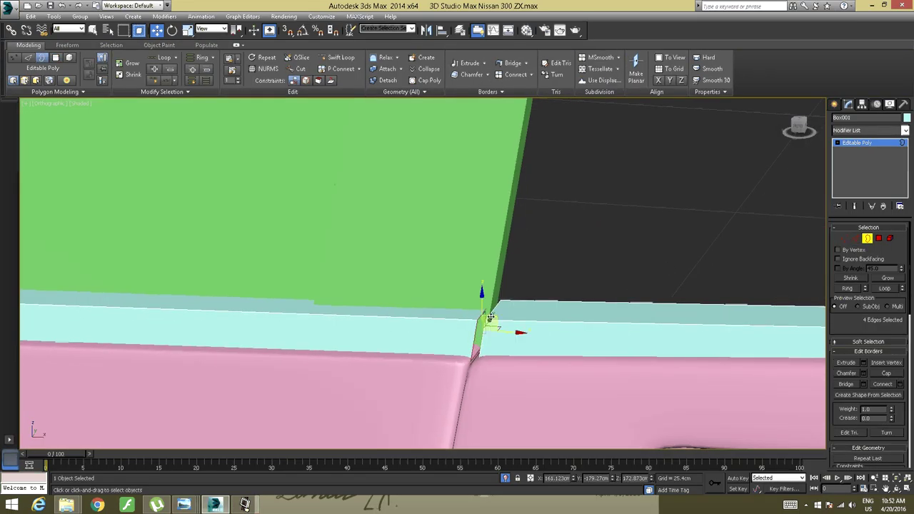
{"action": "left_click", "coordinate": [432, 82]}
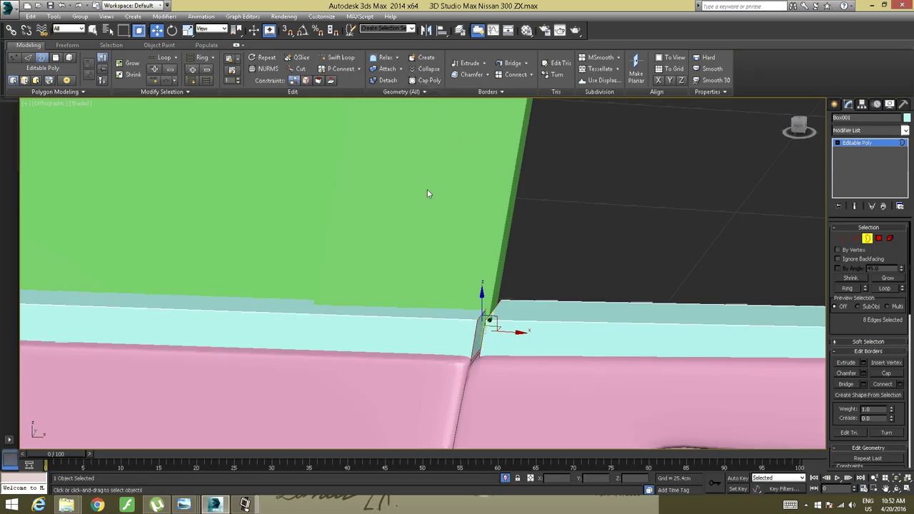
{"action": "middle_click_drag", "start_coordinate": [427, 190], "coordinate": [486, 261], "text": "alt"}
{"action": "scroll", "coordinate": [530, 283], "scroll_direction": "down", "scroll_amount": 2}
{"action": "scroll", "coordinate": [487, 261], "scroll_direction": "up", "scroll_amount": 2}
{"action": "left_click", "coordinate": [453, 283]}
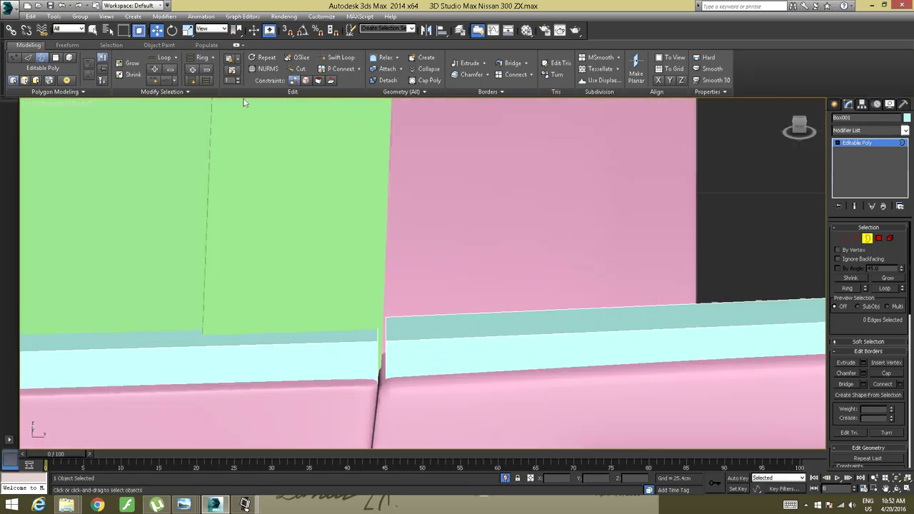
Insert Swift Loop support loops across the strip close to both capped ends at the seam gap
{"action": "left_click", "coordinate": [340, 57]}
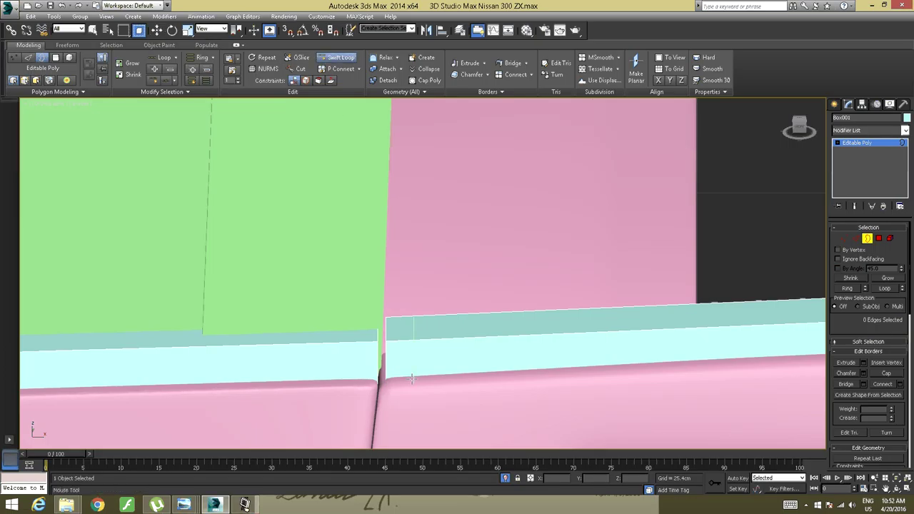
{"action": "left_click", "coordinate": [388, 344]}
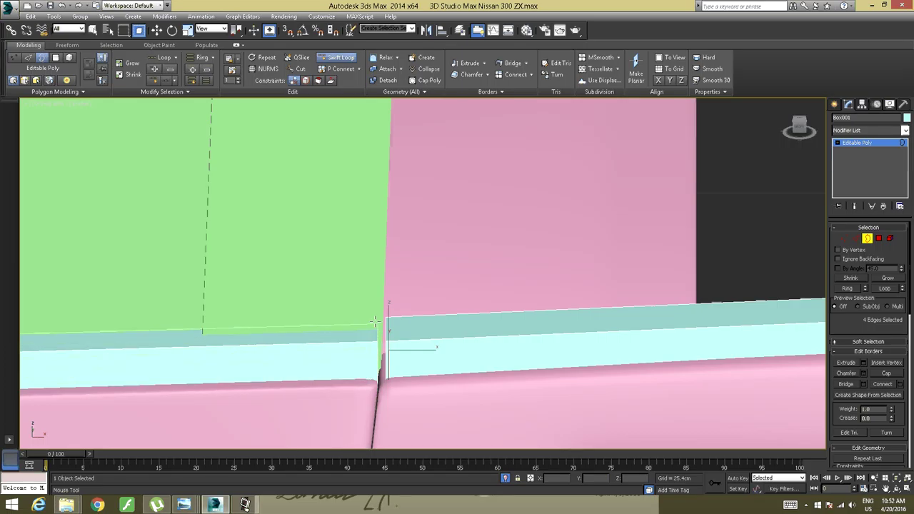
{"action": "left_click", "coordinate": [373, 384]}
{"action": "middle_click_drag", "start_coordinate": [372, 383], "coordinate": [412, 332], "text": "alt"}
{"action": "scroll", "coordinate": [382, 354], "scroll_direction": "up", "scroll_amount": 3}
{"action": "key", "text": "ctrl+z"}
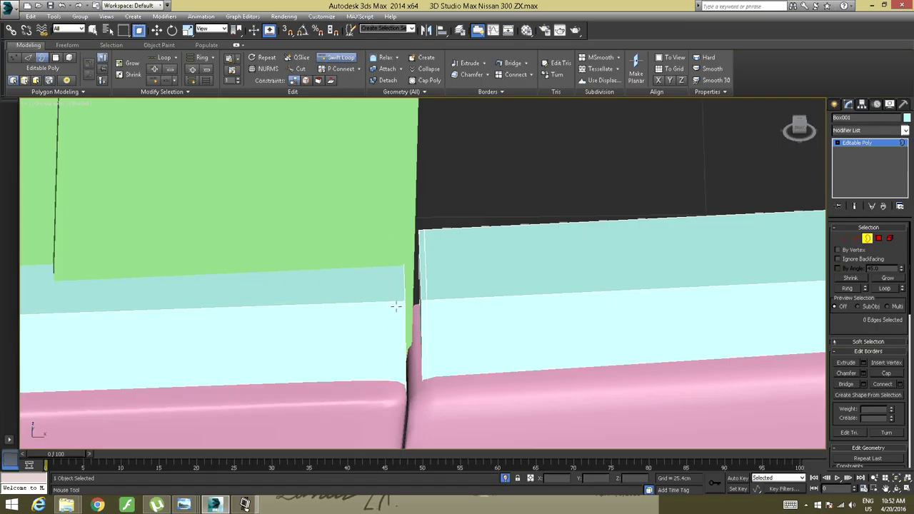
{"action": "middle_click_drag", "start_coordinate": [387, 306], "coordinate": [471, 358], "text": "alt"}
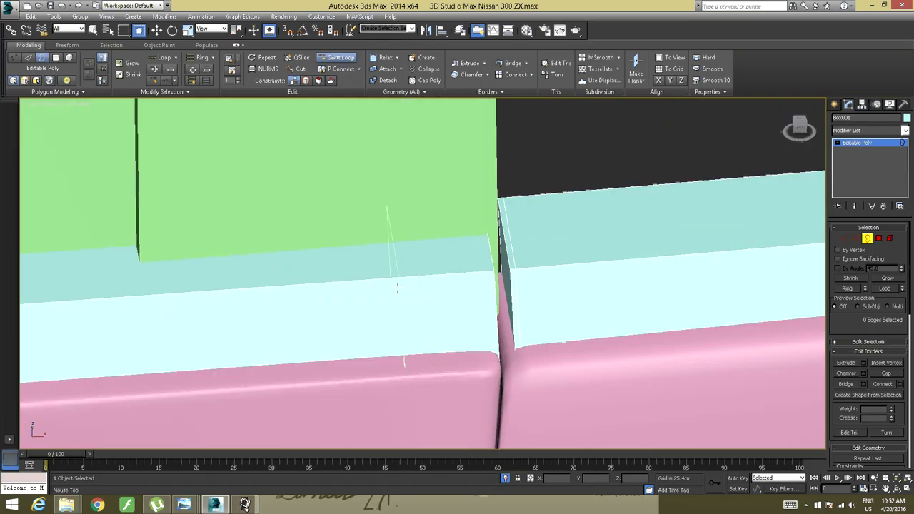
{"action": "left_click", "coordinate": [480, 274]}
{"action": "scroll", "coordinate": [504, 282], "scroll_direction": "down", "scroll_amount": 4}
{"action": "middle_click_drag", "start_coordinate": [504, 281], "coordinate": [494, 280], "text": "alt"}
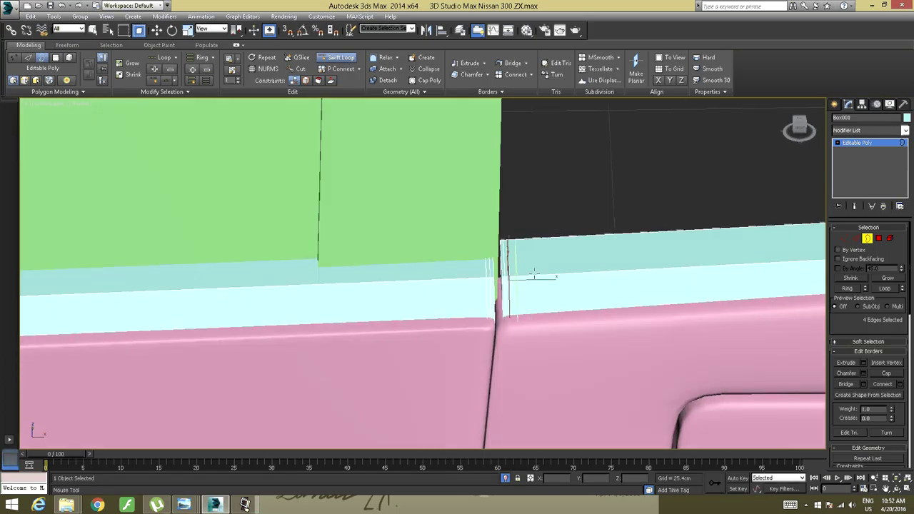
End the current isolation to view the strip on the full car, and isolate the trim strip alone
{"action": "scroll", "coordinate": [561, 262], "scroll_direction": "down", "scroll_amount": 4}
{"action": "middle_click_drag", "start_coordinate": [620, 261], "coordinate": [136, 328]}
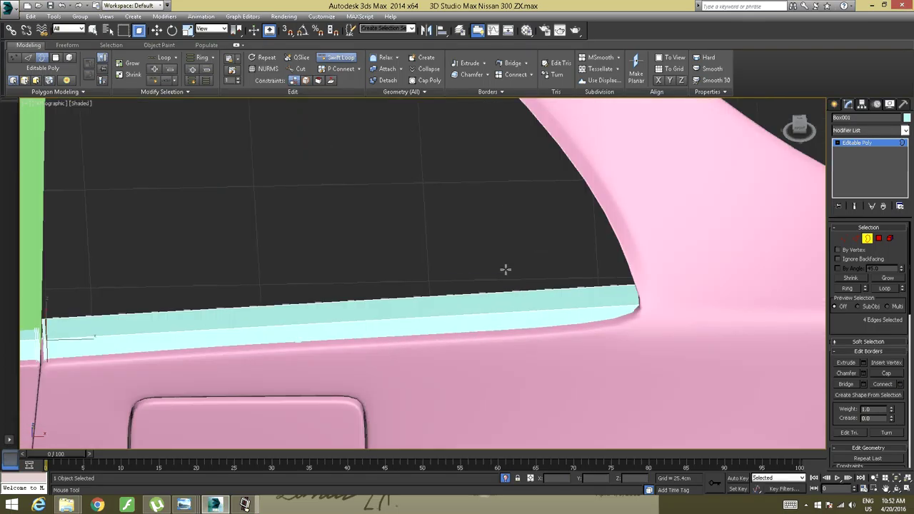
{"action": "middle_click_drag", "start_coordinate": [506, 269], "coordinate": [396, 286], "text": "alt"}
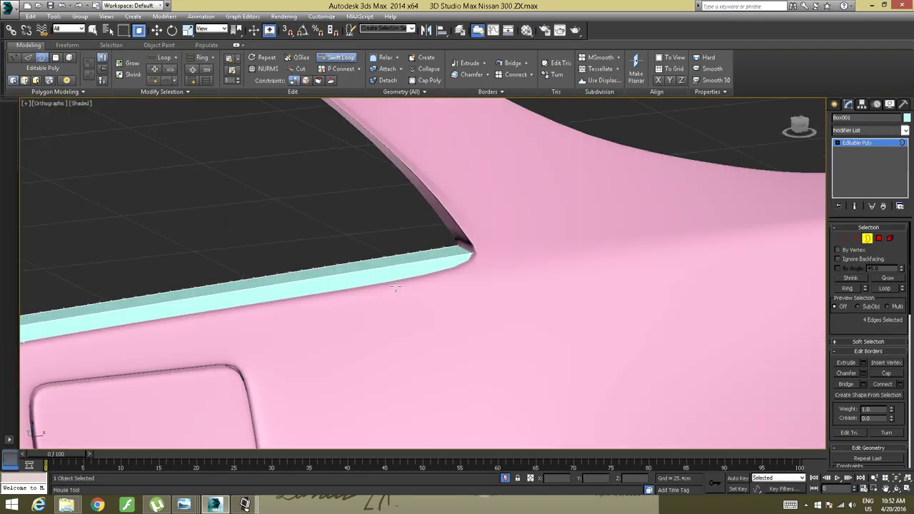
{"action": "key", "text": "w"}
{"action": "right_click", "coordinate": [359, 277]}
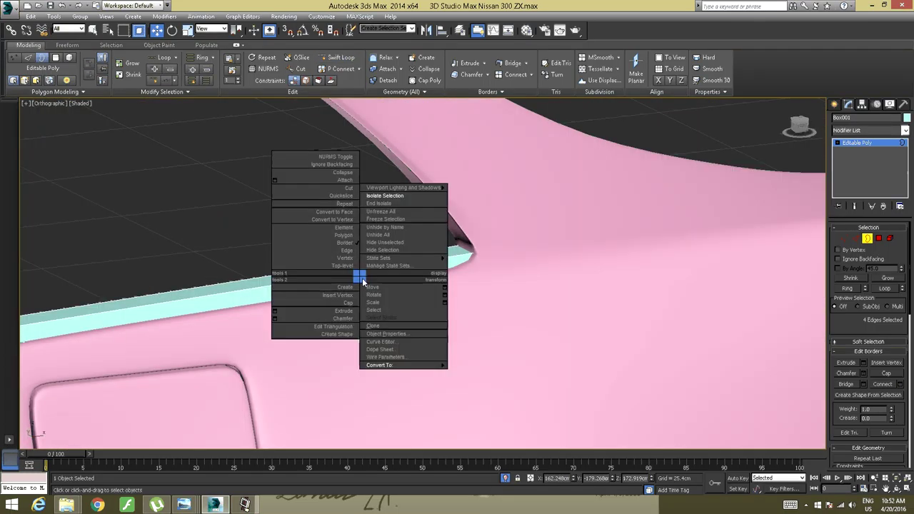
{"action": "left_click", "coordinate": [377, 204]}
{"action": "middle_click_drag", "start_coordinate": [434, 262], "coordinate": [445, 260], "text": "alt"}
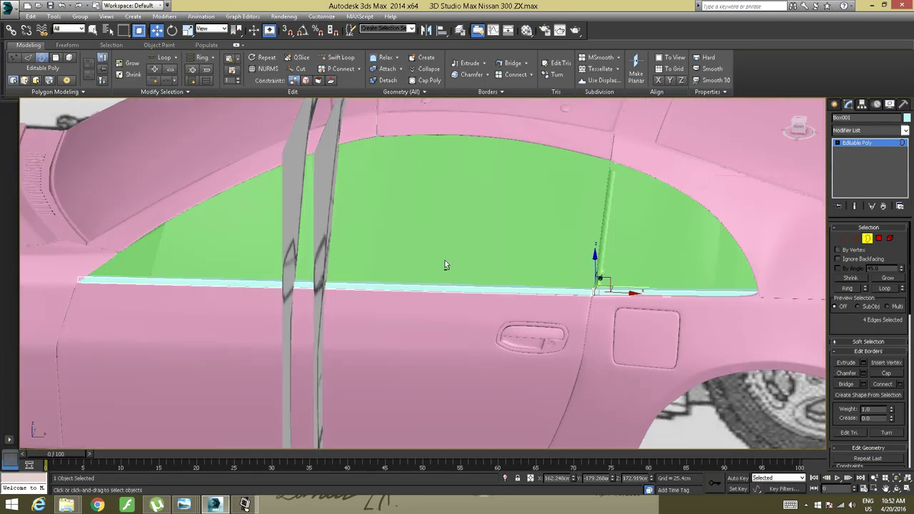
{"action": "right_click", "coordinate": [647, 292]}
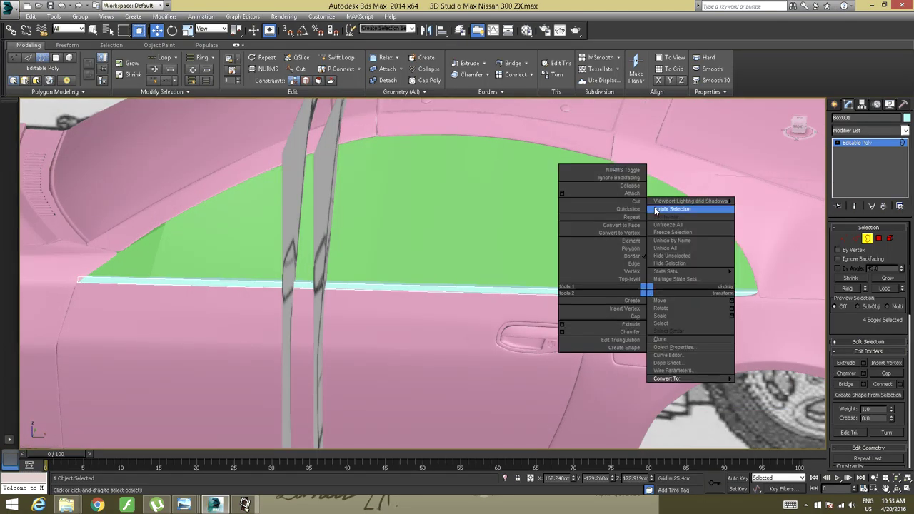
{"action": "left_click", "coordinate": [657, 208]}
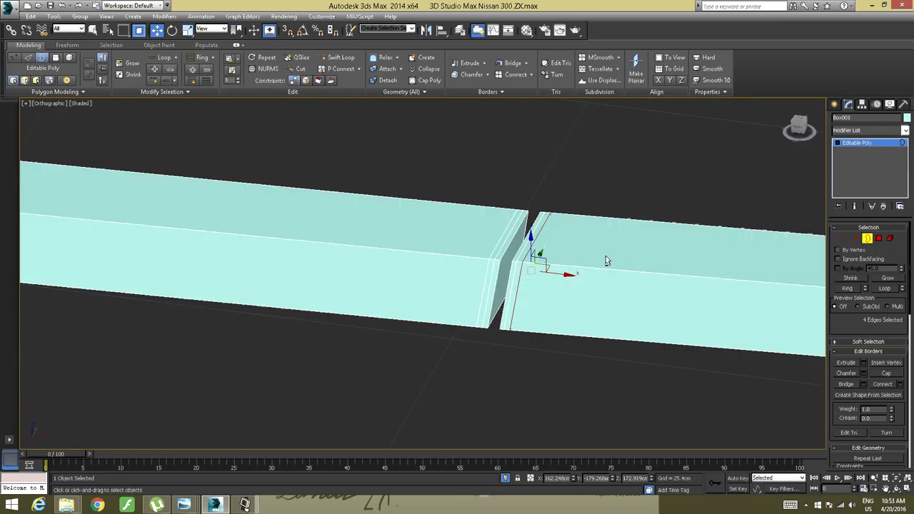
Insert a Swift Loop support loop across the strip close to its rear end
{"action": "middle_click_drag", "start_coordinate": [606, 258], "coordinate": [185, 250], "text": "alt"}
{"action": "middle_click_drag", "start_coordinate": [527, 256], "coordinate": [29, 196]}
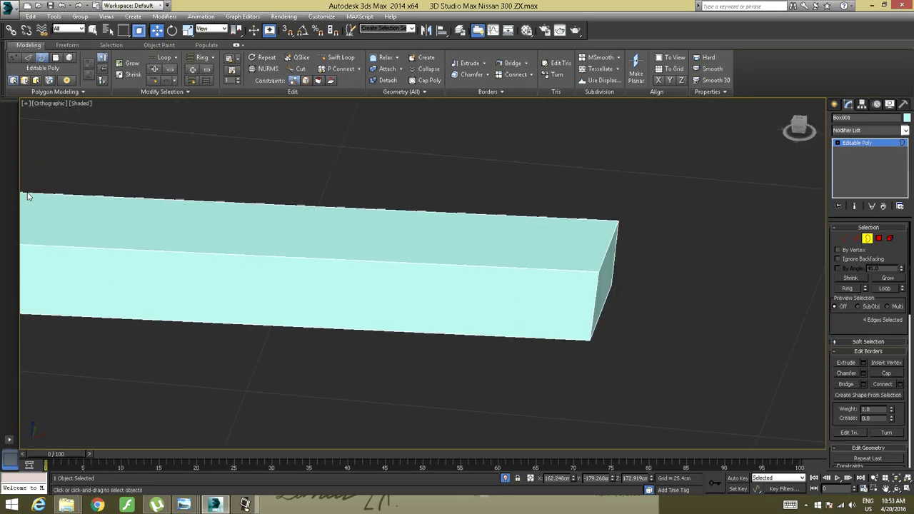
{"action": "left_click", "coordinate": [344, 59]}
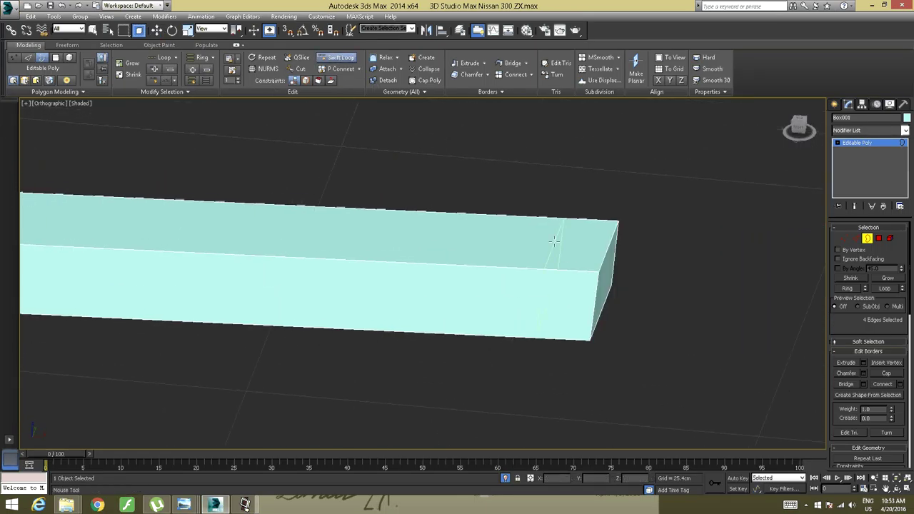
{"action": "left_click", "coordinate": [595, 275]}
Insert a Swift Loop support loop across the strip close to its front end
{"action": "scroll", "coordinate": [522, 260], "scroll_direction": "down", "scroll_amount": 3}
{"action": "middle_click_drag", "start_coordinate": [455, 256], "coordinate": [735, 253], "text": "alt"}
{"action": "middle_click_drag", "start_coordinate": [286, 249], "coordinate": [546, 259]}
{"action": "scroll", "coordinate": [498, 259], "scroll_direction": "down", "scroll_amount": 4}
{"action": "middle_click_drag", "start_coordinate": [317, 258], "coordinate": [306, 266], "text": "alt"}
{"action": "middle_click_drag", "start_coordinate": [243, 284], "coordinate": [629, 229]}
{"action": "middle_click_drag", "start_coordinate": [103, 253], "coordinate": [333, 258]}
{"action": "scroll", "coordinate": [290, 255], "scroll_direction": "up", "scroll_amount": 5}
{"action": "scroll", "coordinate": [333, 259], "scroll_direction": "up", "scroll_amount": 3}
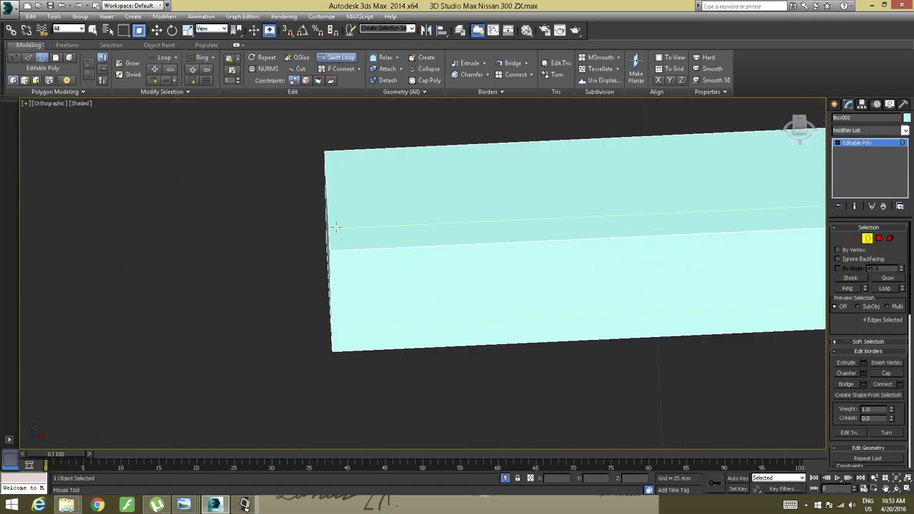
{"action": "left_click", "coordinate": [334, 158]}
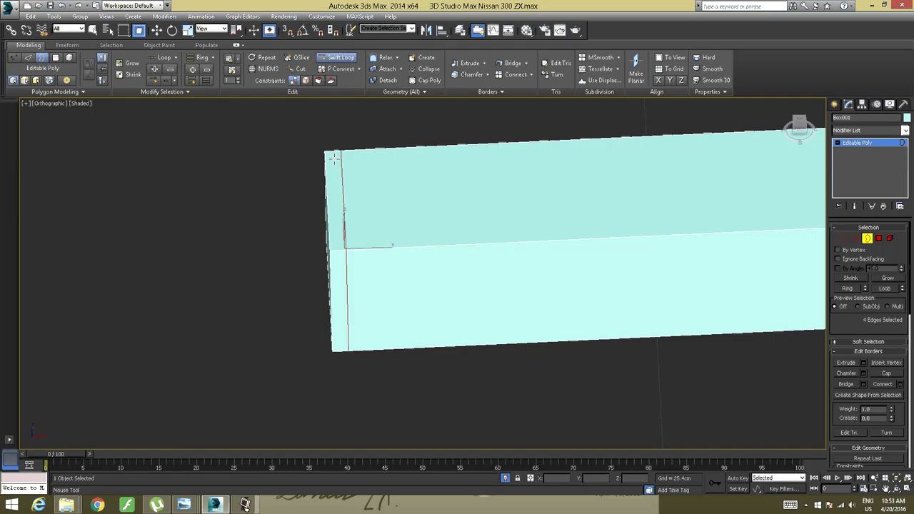
{"action": "scroll", "coordinate": [350, 175], "scroll_direction": "down", "scroll_amount": 2}
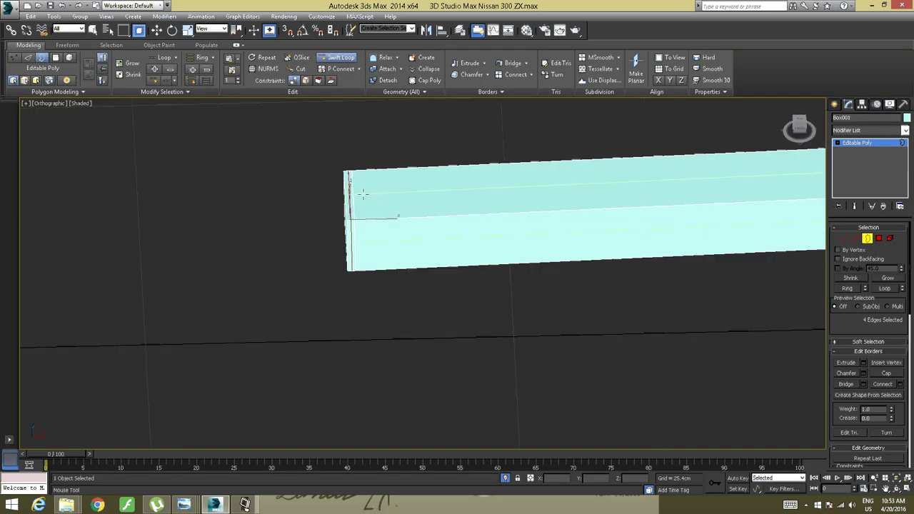
Insert lengthwise Swift Loops close to the door strip's bottom and inner edges, and through its top and outer sloped faces
{"action": "middle_click_drag", "start_coordinate": [362, 194], "coordinate": [364, 218], "text": "alt"}
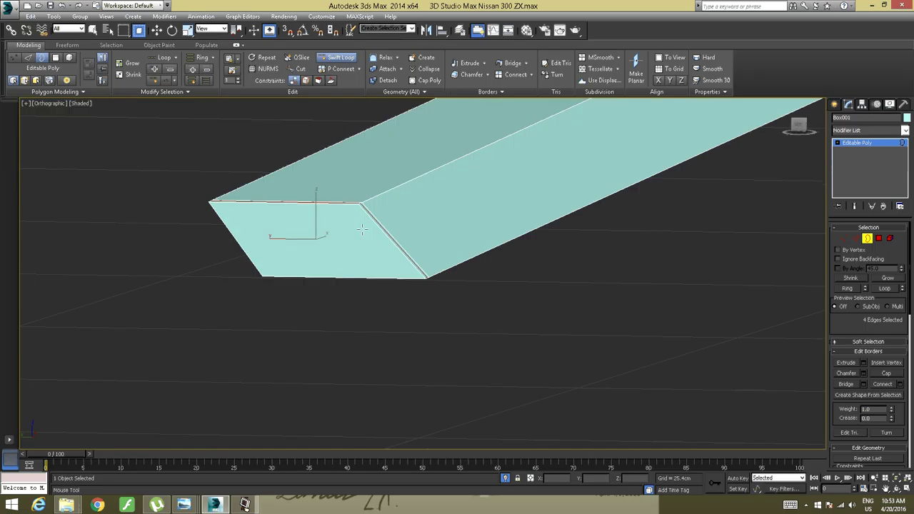
{"action": "left_click", "coordinate": [427, 272]}
{"action": "middle_click_drag", "start_coordinate": [426, 271], "coordinate": [375, 251], "text": "alt"}
{"action": "middle_click_drag", "start_coordinate": [574, 170], "coordinate": [295, 225]}
{"action": "left_click", "coordinate": [428, 193]}
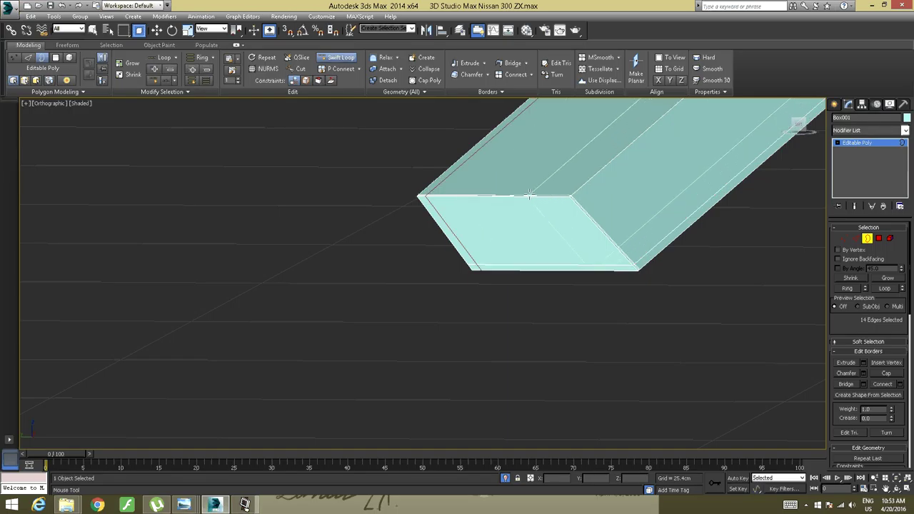
{"action": "left_click", "coordinate": [528, 195]}
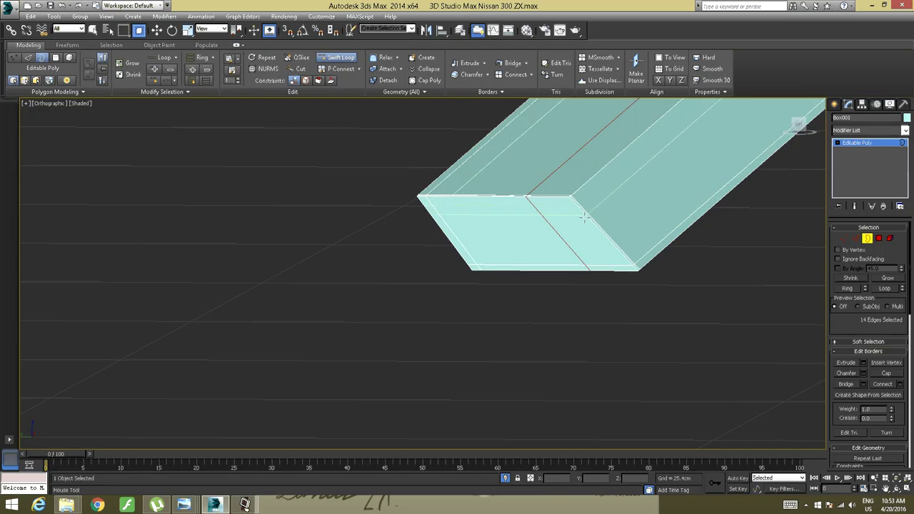
{"action": "left_click", "coordinate": [607, 231]}
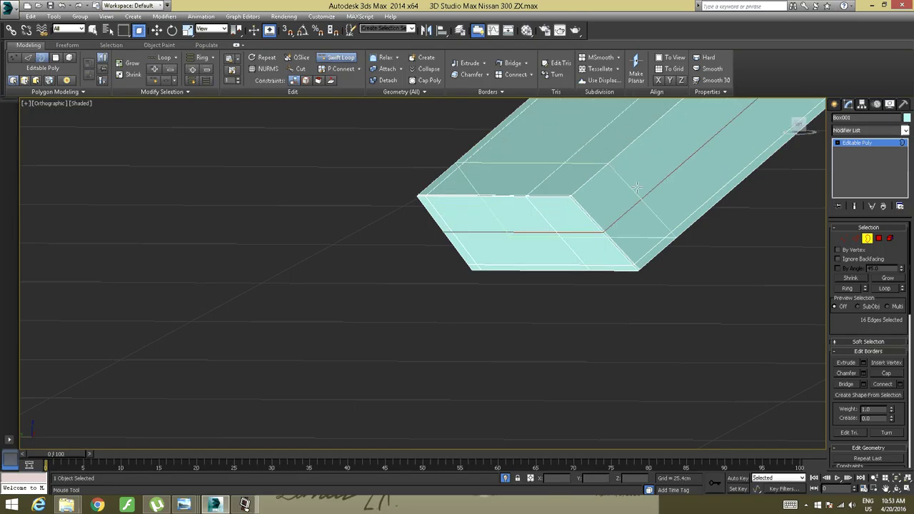
Insert lengthwise Swift Loops near the rear trim section's bottom and inner edges, and through its outer and top faces
{"action": "scroll", "coordinate": [643, 186], "scroll_direction": "down", "scroll_amount": 5}
{"action": "middle_click_drag", "start_coordinate": [643, 186], "coordinate": [250, 258], "text": "alt"}
{"action": "middle_click_drag", "start_coordinate": [586, 184], "coordinate": [328, 214]}
{"action": "scroll", "coordinate": [444, 271], "scroll_direction": "up", "scroll_amount": 5}
{"action": "middle_click_drag", "start_coordinate": [445, 272], "coordinate": [289, 219]}
{"action": "scroll", "coordinate": [386, 239], "scroll_direction": "up", "scroll_amount": 3}
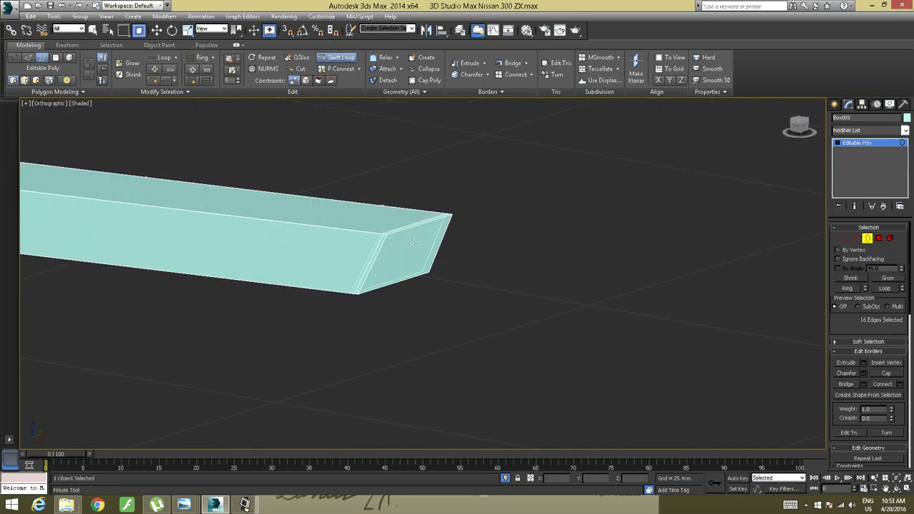
{"action": "left_click", "coordinate": [310, 335]}
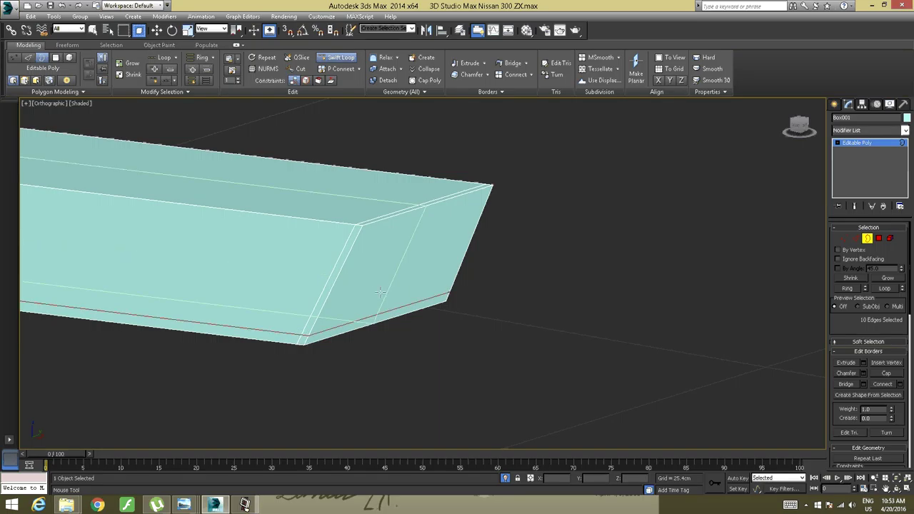
{"action": "left_click", "coordinate": [483, 190]}
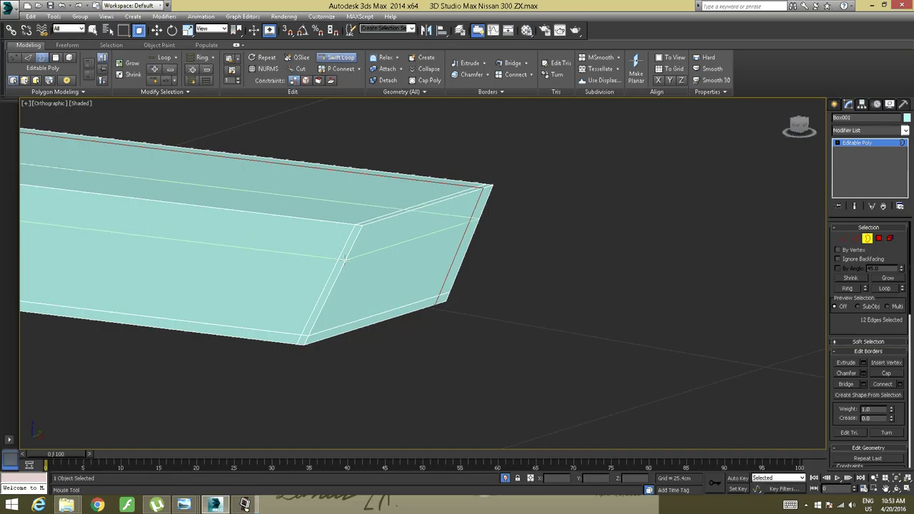
{"action": "left_click", "coordinate": [336, 281]}
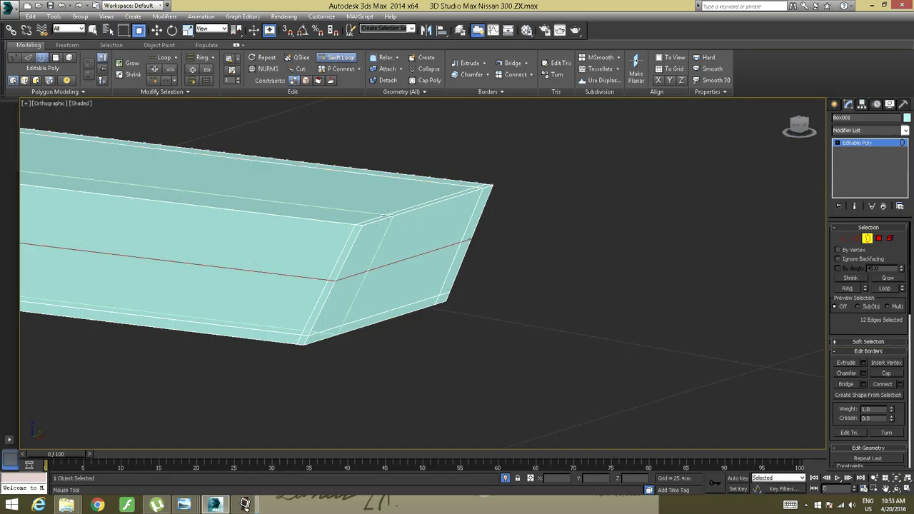
{"action": "left_click", "coordinate": [399, 210]}
{"action": "right_click", "coordinate": [397, 210]}
{"action": "scroll", "coordinate": [381, 211], "scroll_direction": "down", "scroll_amount": 6}
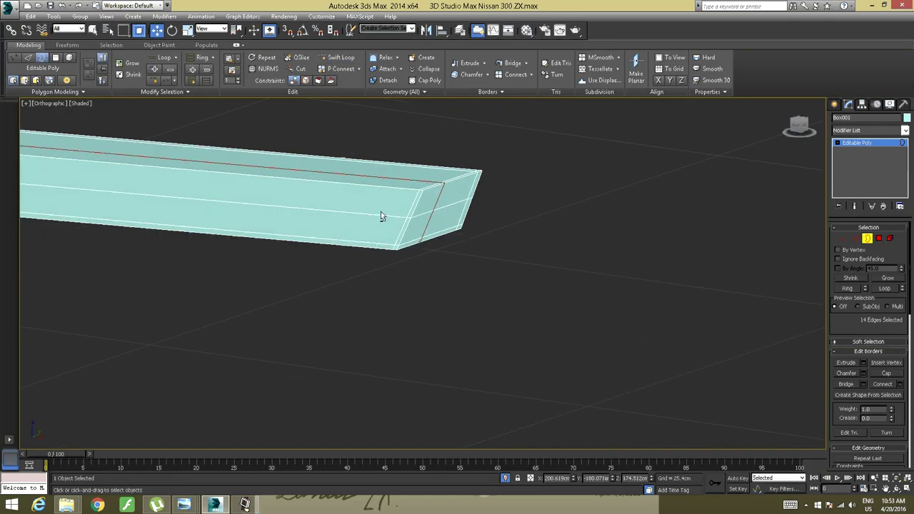
End the isolation to view the looped trim strip on the full car, and leave border editing
{"action": "middle_click_drag", "start_coordinate": [380, 211], "coordinate": [368, 196], "text": "alt"}
{"action": "middle_click_drag", "start_coordinate": [367, 196], "coordinate": [418, 265]}
{"action": "scroll", "coordinate": [413, 262], "scroll_direction": "down", "scroll_amount": 4}
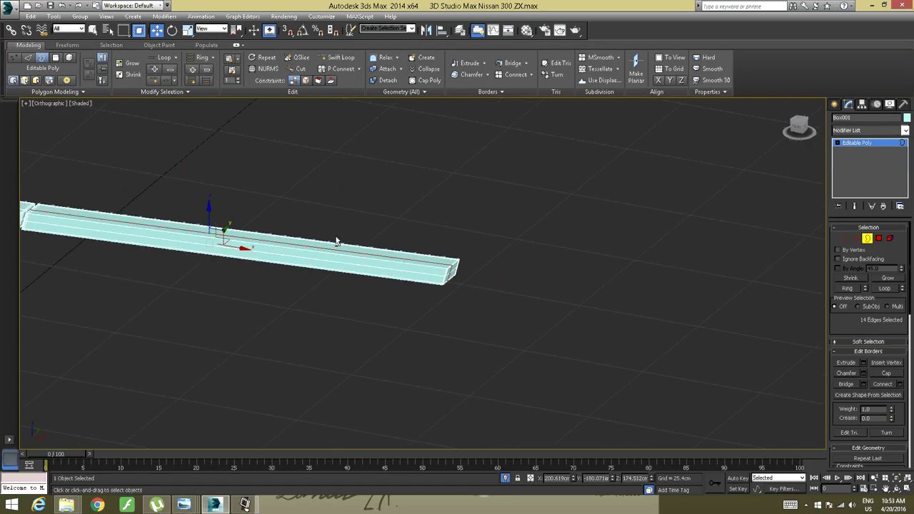
{"action": "middle_click_drag", "start_coordinate": [336, 243], "coordinate": [377, 257], "text": "alt"}
{"action": "scroll", "coordinate": [377, 258], "scroll_direction": "down", "scroll_amount": 3}
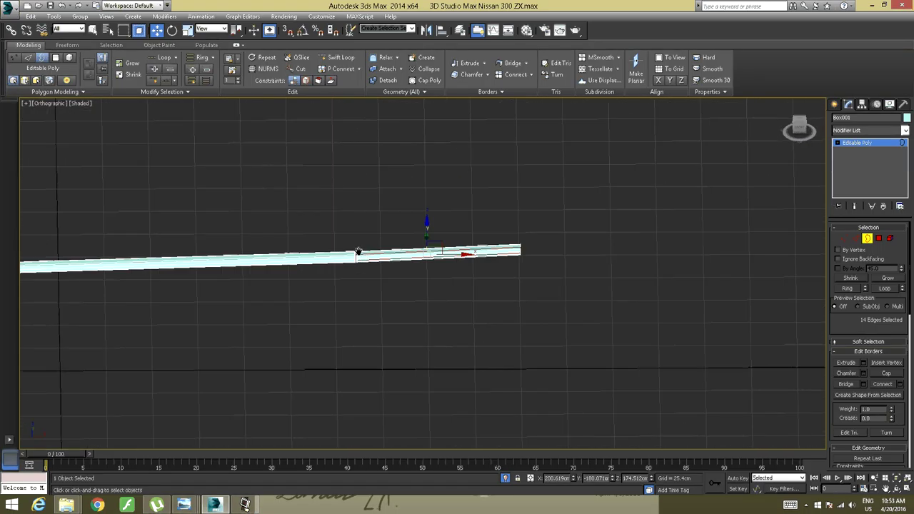
{"action": "scroll", "coordinate": [436, 258], "scroll_direction": "up", "scroll_amount": 3}
{"action": "right_click", "coordinate": [436, 255]}
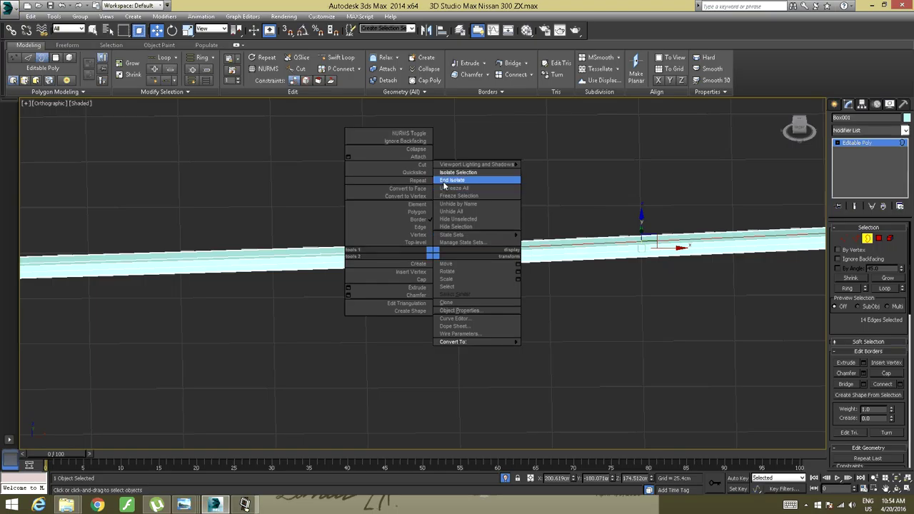
{"action": "left_click", "coordinate": [446, 181]}
{"action": "mouse_move", "coordinate": [446, 235]}
{"action": "middle_mouse_down", "text": "alt"}
{"action": "mouse_move", "coordinate": [425, 235]}
{"action": "mouse_move", "coordinate": [457, 232]}
{"action": "middle_mouse_up", "text": "alt"}
{"action": "scroll", "coordinate": [461, 231], "scroll_direction": "up", "scroll_amount": 4}
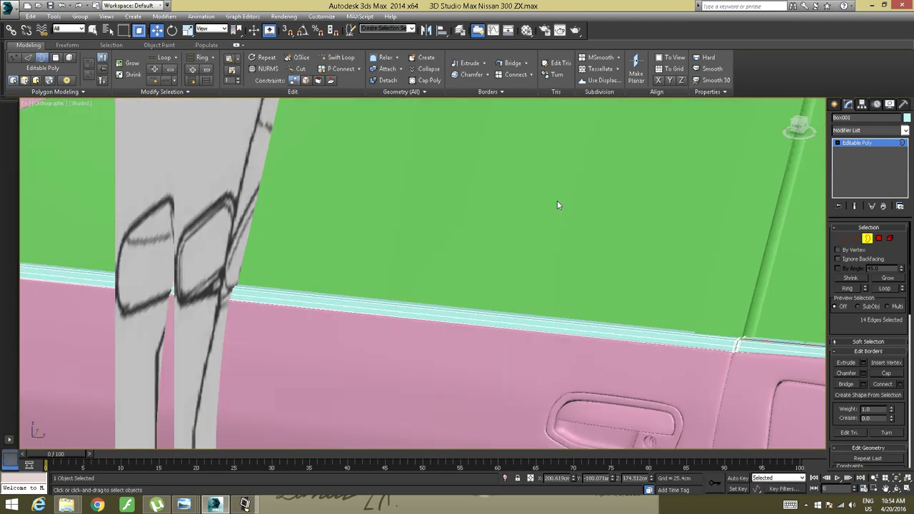
{"action": "middle_click_drag", "start_coordinate": [557, 200], "coordinate": [347, 216]}
{"action": "left_click", "coordinate": [347, 217]}
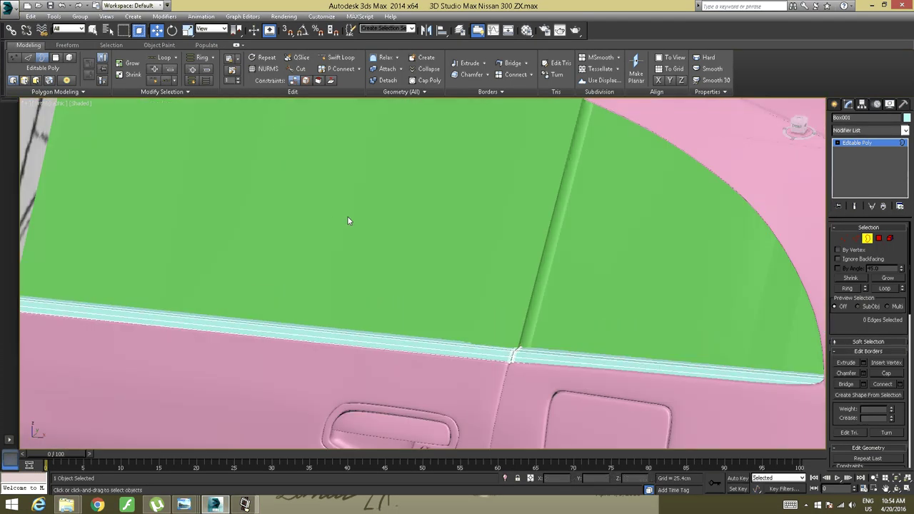
{"action": "left_click", "coordinate": [850, 145]}
Attach the trim strip, the rear quarter window and the small front window pane to the door window glass
{"action": "left_click", "coordinate": [442, 215]}
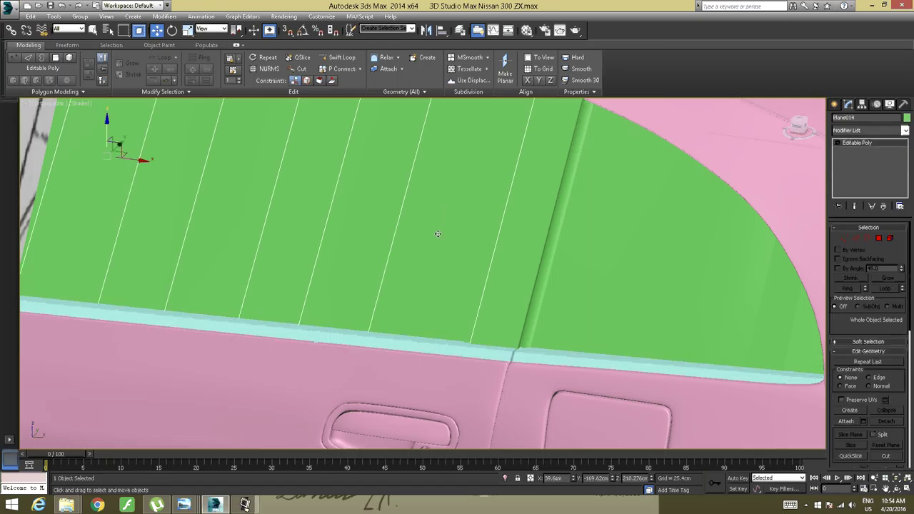
{"action": "middle_click_drag", "start_coordinate": [436, 234], "coordinate": [437, 234], "text": "alt"}
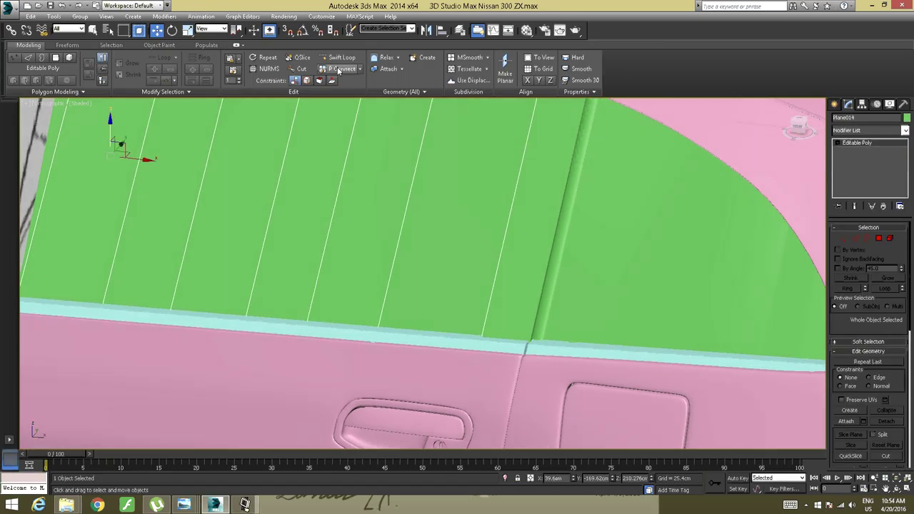
{"action": "left_click", "coordinate": [388, 68]}
{"action": "left_click", "coordinate": [416, 338]}
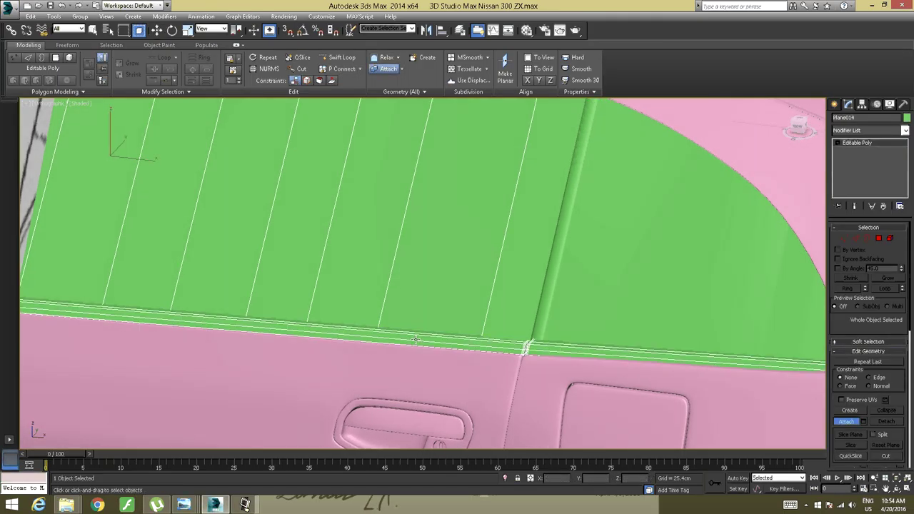
{"action": "left_click", "coordinate": [566, 325]}
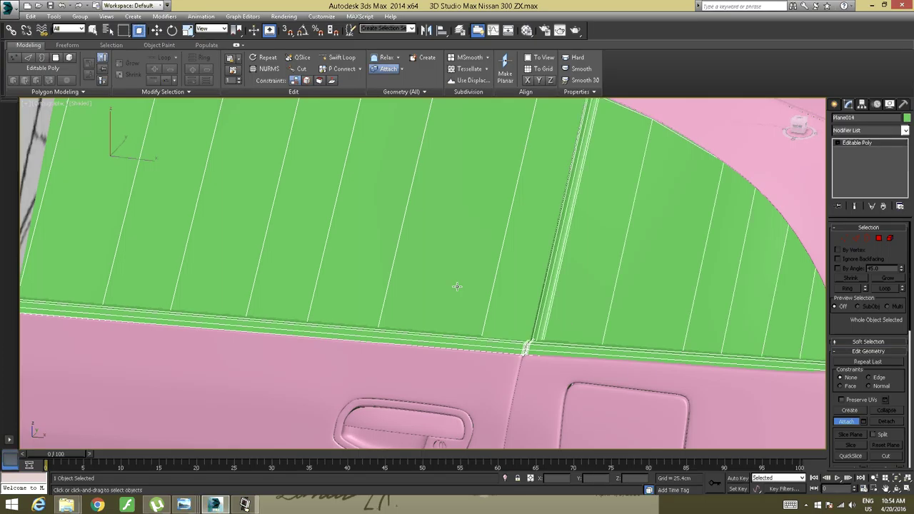
{"action": "scroll", "coordinate": [457, 286], "scroll_direction": "down", "scroll_amount": 4}
{"action": "middle_click_drag", "start_coordinate": [332, 286], "coordinate": [554, 291]}
{"action": "scroll", "coordinate": [419, 298], "scroll_direction": "up", "scroll_amount": 3}
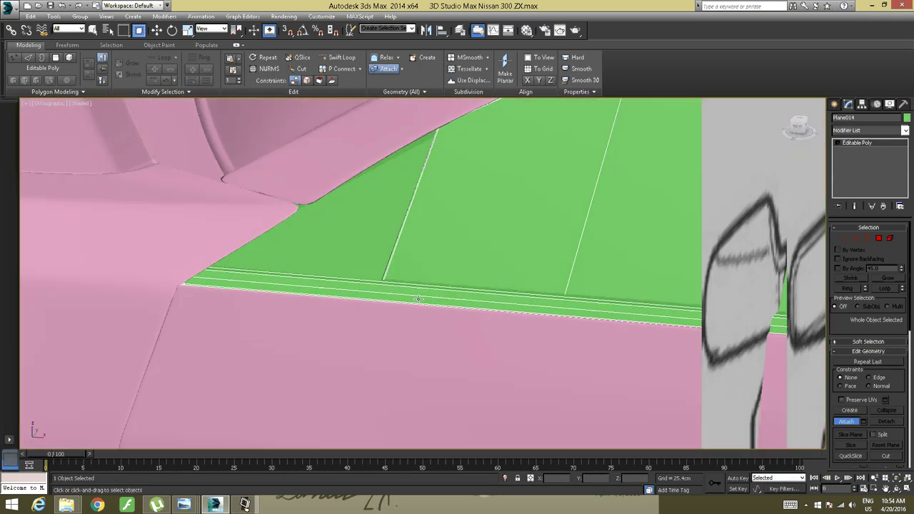
{"action": "left_click", "coordinate": [352, 242]}
{"action": "scroll", "coordinate": [456, 238], "scroll_direction": "down", "scroll_amount": 4}
{"action": "middle_click_drag", "start_coordinate": [456, 239], "coordinate": [341, 283], "text": "alt"}
{"action": "middle_click_drag", "start_coordinate": [428, 269], "coordinate": [364, 258], "text": "alt"}
{"action": "scroll", "coordinate": [365, 257], "scroll_direction": "up", "scroll_amount": 8}
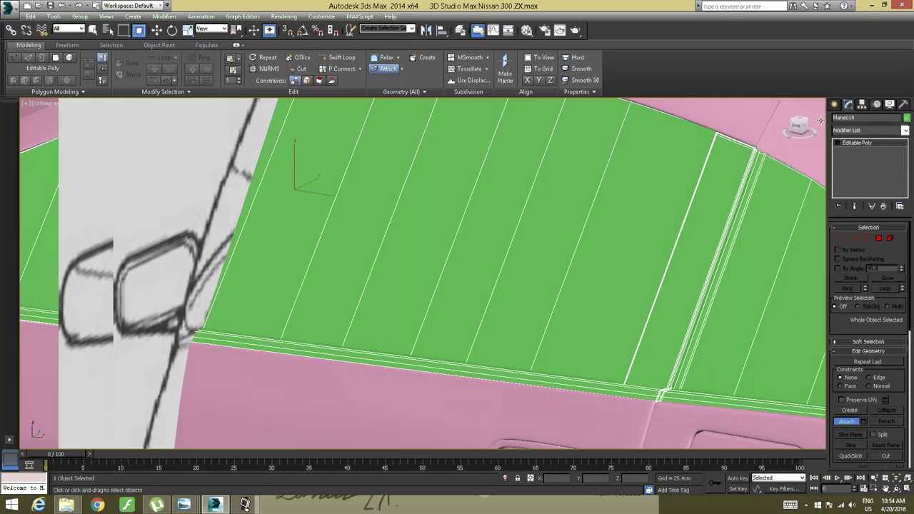
Add a TurboSmooth modifier with 2 iterations to the combined side window object
{"action": "left_click", "coordinate": [906, 132]}
{"action": "scroll", "coordinate": [852, 230], "scroll_direction": "down", "scroll_amount": 15}
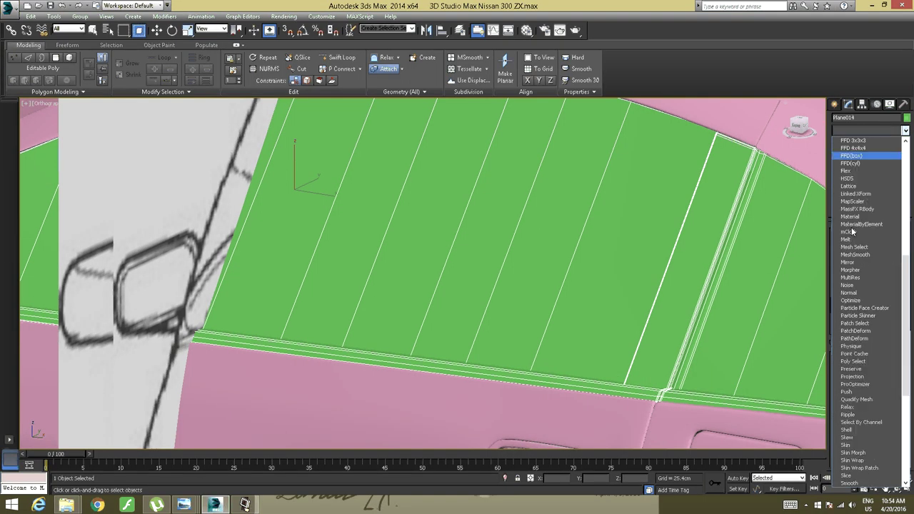
{"action": "scroll", "coordinate": [856, 243], "scroll_direction": "down", "scroll_amount": 2}
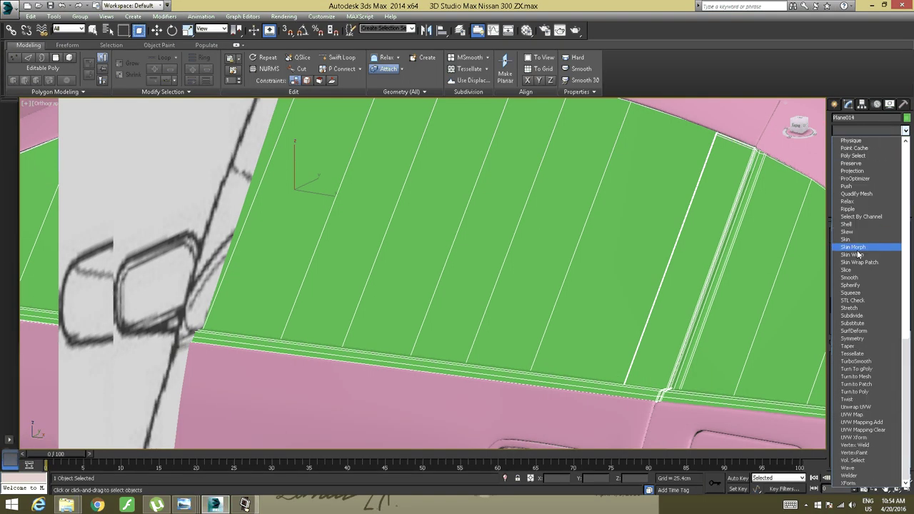
{"action": "left_click", "coordinate": [857, 361]}
{"action": "left_click", "coordinate": [901, 242]}
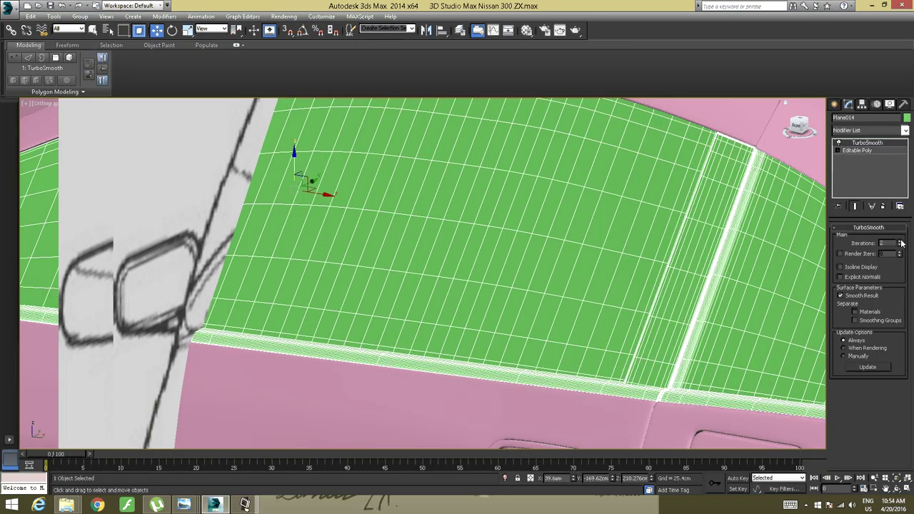
{"action": "middle_click_drag", "start_coordinate": [668, 287], "coordinate": [438, 267], "text": "alt"}
{"action": "scroll", "coordinate": [421, 291], "scroll_direction": "down", "scroll_amount": 2}
Isolate the smoothed side window object to inspect it alone, and end the isolation
{"action": "right_click", "coordinate": [438, 266]}
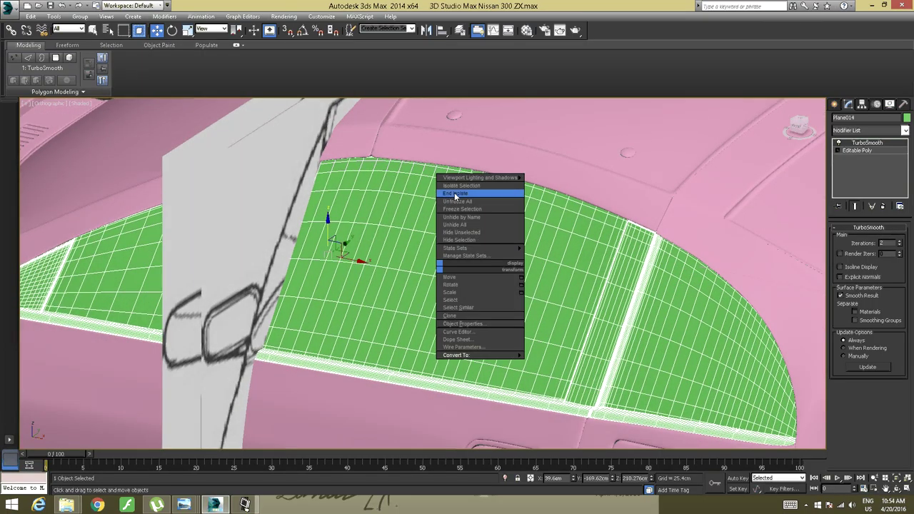
{"action": "left_click", "coordinate": [455, 193]}
{"action": "middle_click_drag", "start_coordinate": [557, 247], "coordinate": [498, 257], "text": "alt"}
{"action": "right_click", "coordinate": [498, 255]}
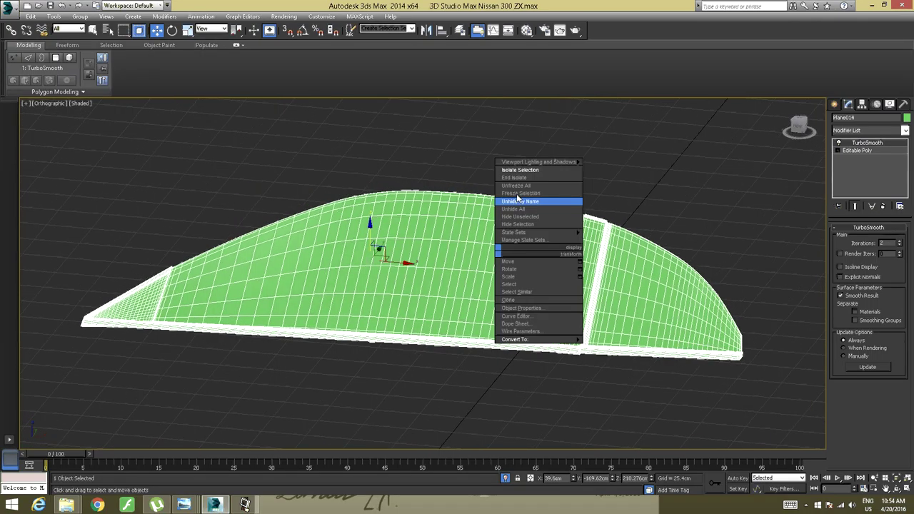
{"action": "left_click", "coordinate": [517, 177]}
Move only the side window object's pivot to the car's centreline by setting its Y position to 0
{"action": "middle_click_drag", "start_coordinate": [569, 223], "coordinate": [538, 313], "text": "alt"}
{"action": "scroll", "coordinate": [580, 247], "scroll_direction": "down", "scroll_amount": 3}
{"action": "middle_click_drag", "start_coordinate": [664, 214], "coordinate": [496, 264]}
{"action": "left_click", "coordinate": [533, 240]}
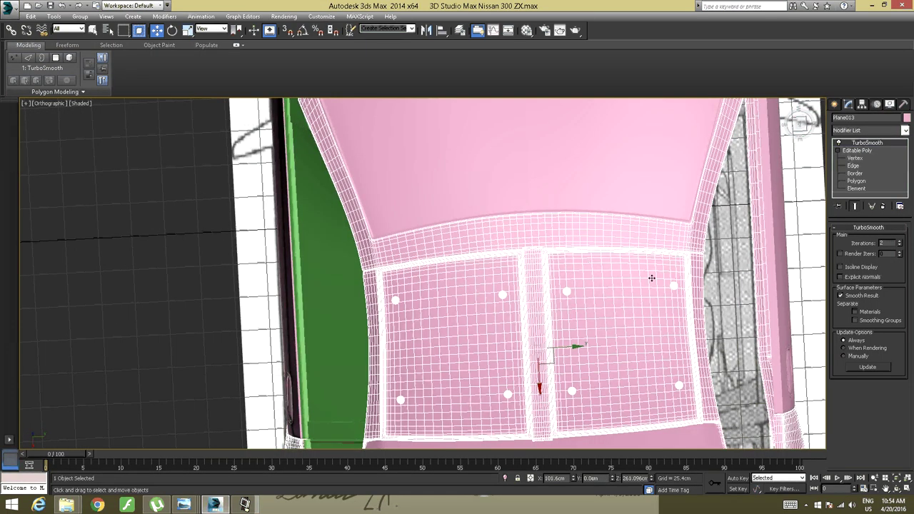
{"action": "left_click", "coordinate": [340, 306]}
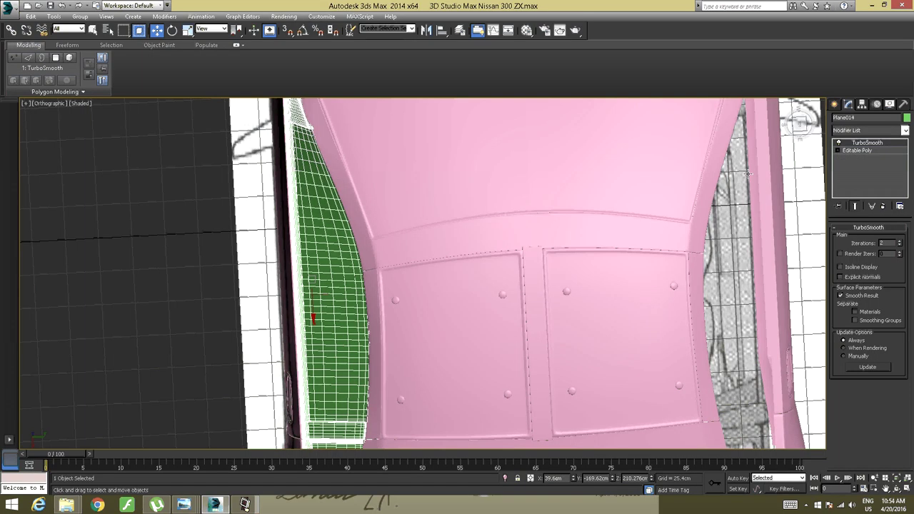
{"action": "left_click", "coordinate": [877, 105]}
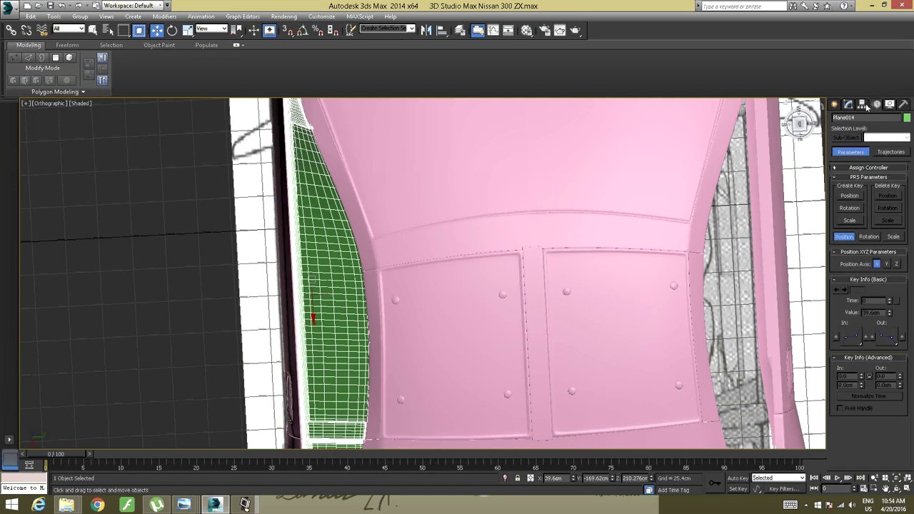
{"action": "left_click", "coordinate": [863, 105]}
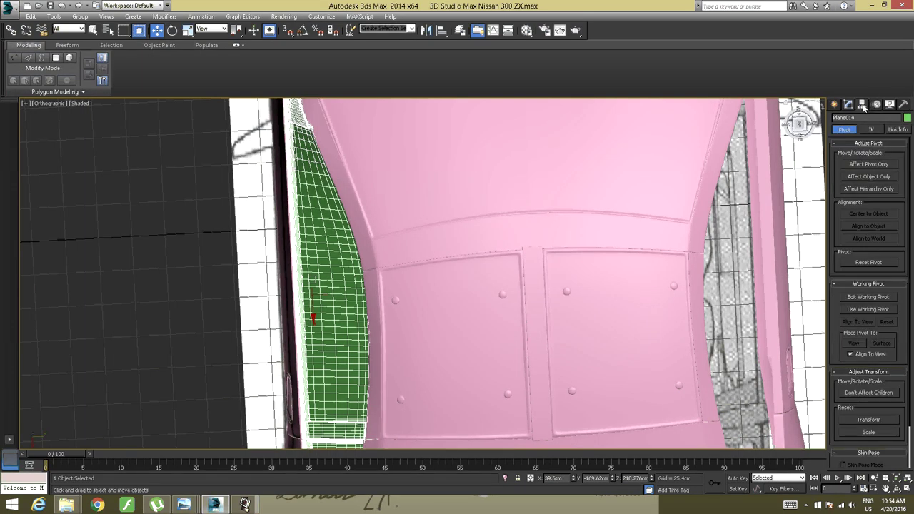
{"action": "left_click", "coordinate": [868, 164]}
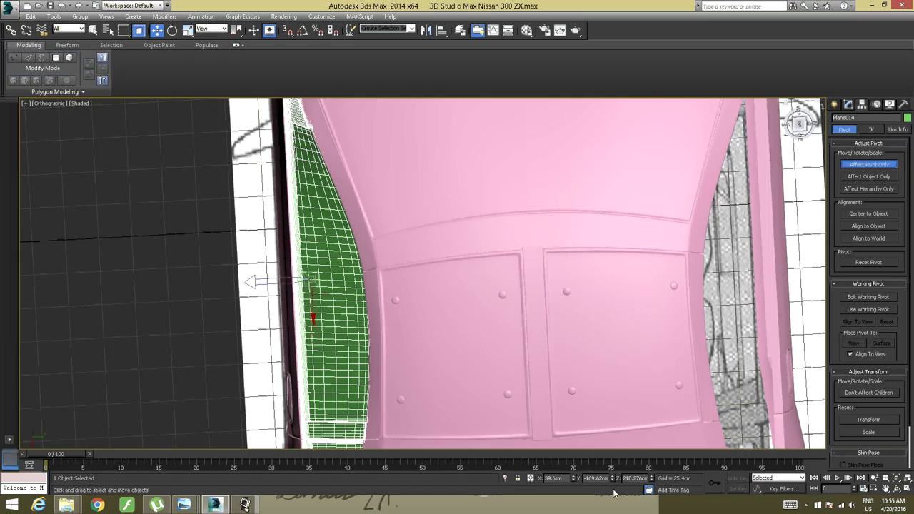
{"action": "left_click_drag", "start_coordinate": [608, 478], "coordinate": [573, 481]}
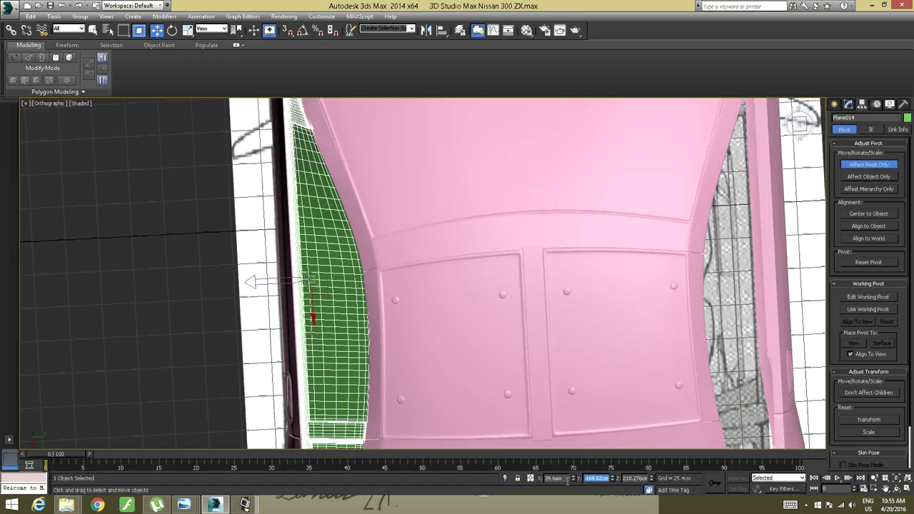
{"action": "type", "text": "0"}
{"action": "key", "text": "Return"}
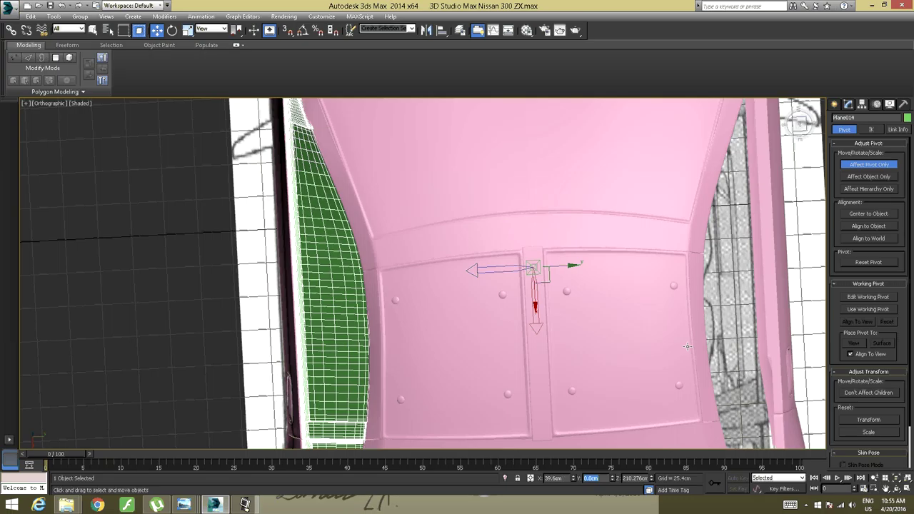
{"action": "left_click", "coordinate": [877, 165]}
Mirror the side window object across the Y axis as a copy for the car's opposite side
{"action": "middle_click_drag", "start_coordinate": [463, 343], "coordinate": [408, 265], "text": "alt"}
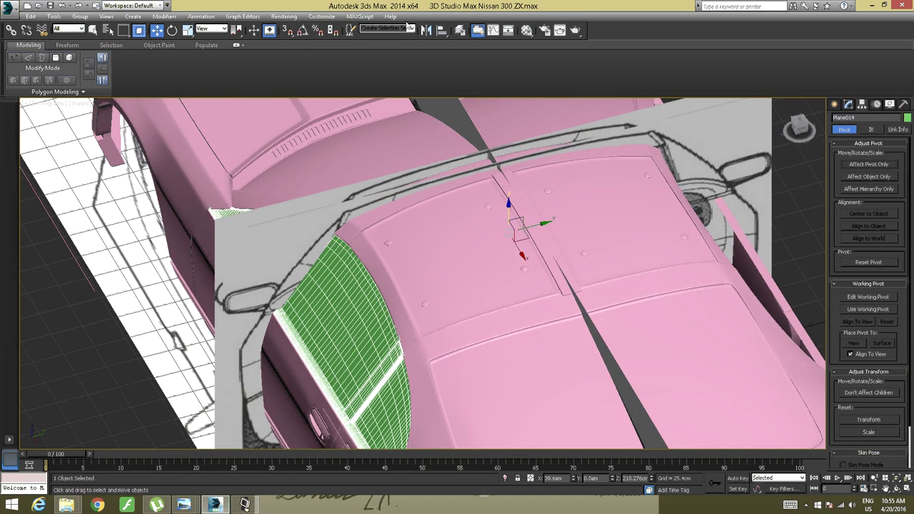
{"action": "left_click", "coordinate": [426, 30]}
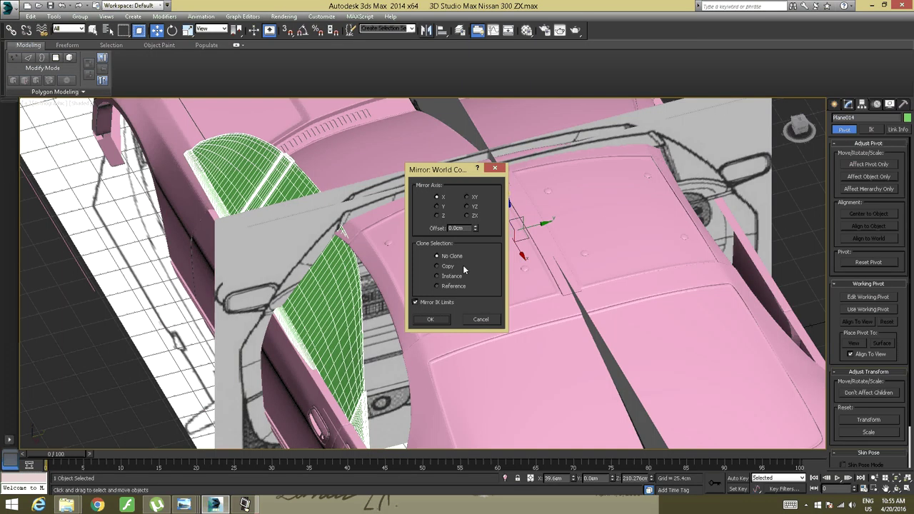
{"action": "left_click", "coordinate": [437, 267]}
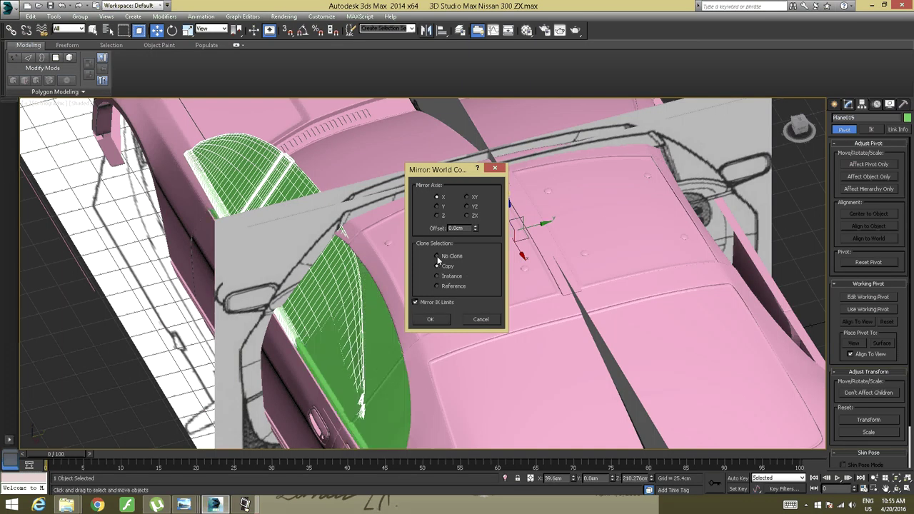
{"action": "left_click", "coordinate": [439, 207]}
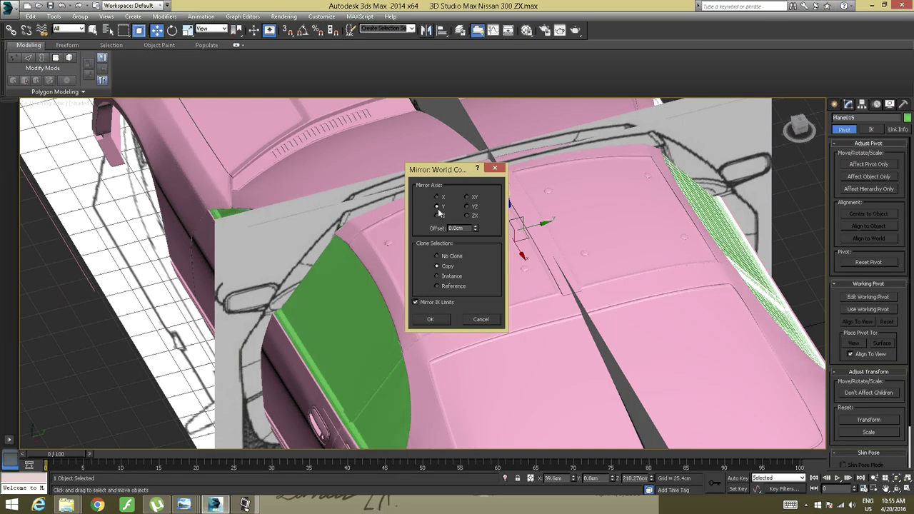
{"action": "left_click", "coordinate": [441, 319]}
{"action": "middle_click_drag", "start_coordinate": [614, 286], "coordinate": [493, 215], "text": "alt"}
{"action": "middle_click_drag", "start_coordinate": [757, 193], "coordinate": [486, 295]}
{"action": "middle_click_drag", "start_coordinate": [425, 308], "coordinate": [414, 243], "text": "alt"}
Select a side window together with the roof and quarter panel body, the near door, the rear bumper and the glass panels
{"action": "left_click", "coordinate": [294, 299]}
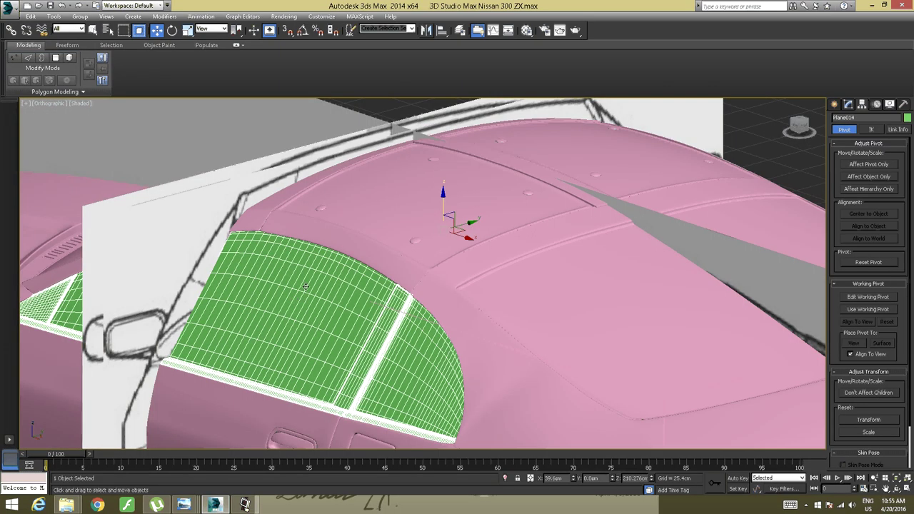
{"action": "middle_click_drag", "start_coordinate": [306, 287], "coordinate": [335, 283], "text": "alt"}
{"action": "left_click", "coordinate": [419, 275], "text": "ctrl"}
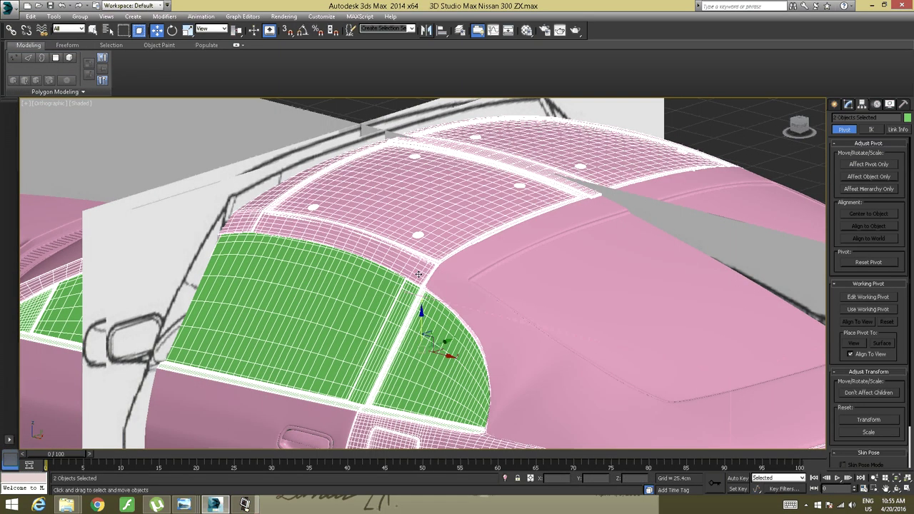
{"action": "left_click", "coordinate": [463, 265], "text": "ctrl"}
{"action": "scroll", "coordinate": [463, 265], "scroll_direction": "down", "scroll_amount": 3}
{"action": "middle_click_drag", "start_coordinate": [463, 265], "coordinate": [425, 296], "text": "alt"}
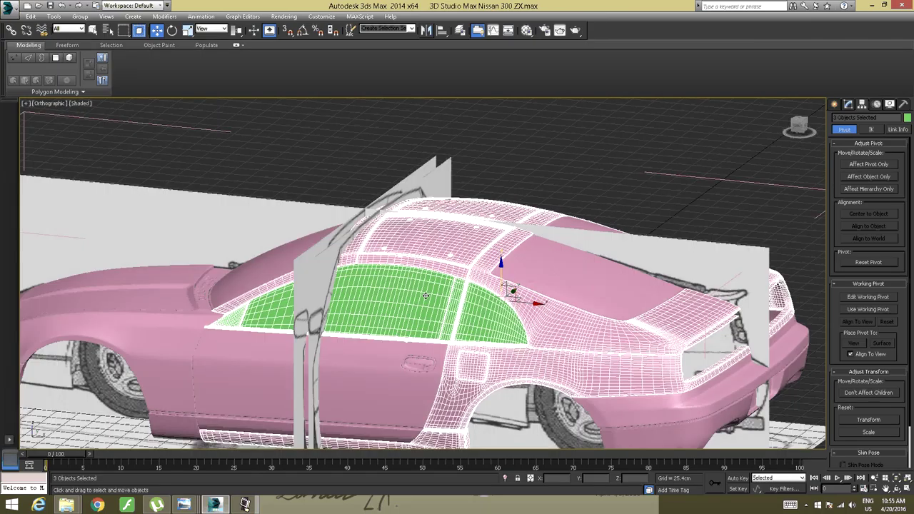
{"action": "left_click", "coordinate": [399, 367], "text": "ctrl"}
{"action": "left_click", "coordinate": [646, 377], "text": "ctrl"}
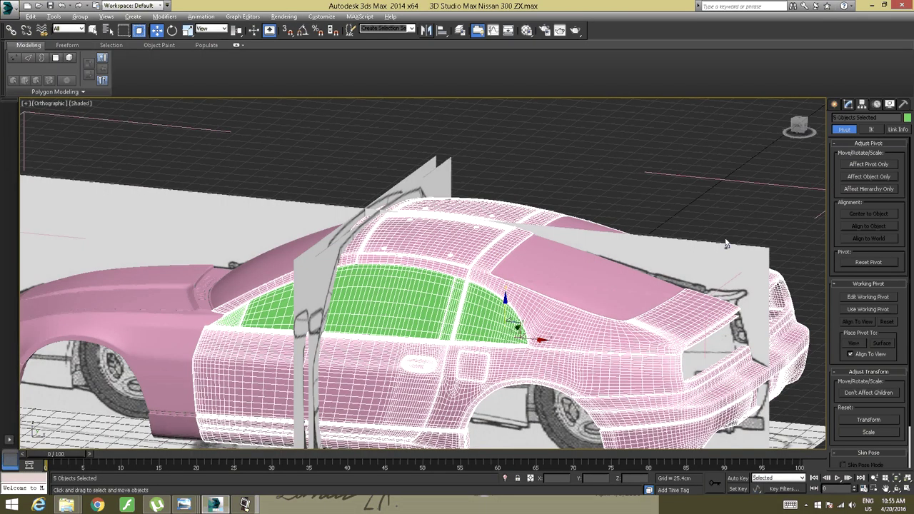
{"action": "middle_click_drag", "start_coordinate": [726, 243], "coordinate": [569, 270], "text": "alt"}
{"action": "left_click", "coordinate": [561, 300], "text": "ctrl"}
{"action": "left_click", "coordinate": [492, 315], "text": "ctrl"}
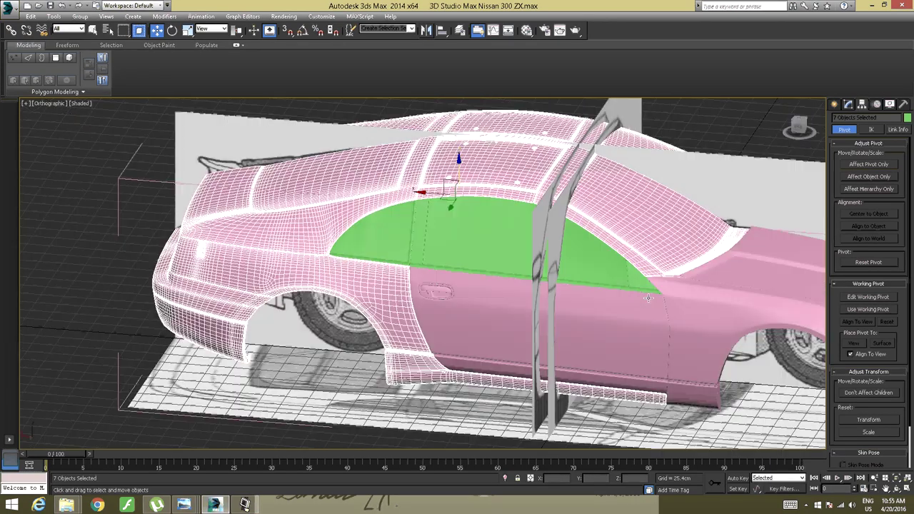
Add the fenders, other door, hood, front bumper and remaining side window to the selection, and isolate the whole car body without the blueprints
{"action": "left_click", "coordinate": [696, 301], "text": "ctrl"}
{"action": "left_click", "coordinate": [637, 314], "text": "ctrl"}
{"action": "middle_click_drag", "start_coordinate": [638, 315], "coordinate": [473, 319], "text": "alt"}
{"action": "left_click", "coordinate": [466, 315], "text": "ctrl"}
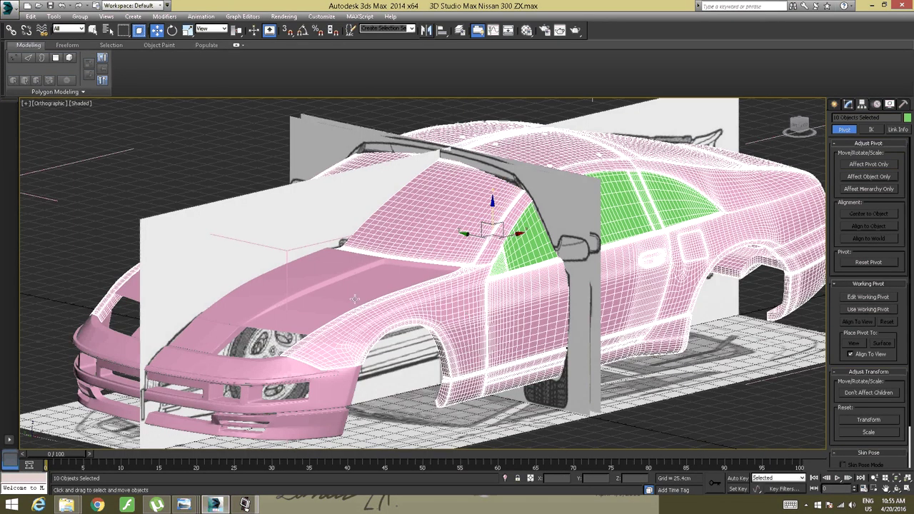
{"action": "left_click", "coordinate": [355, 300], "text": "ctrl"}
{"action": "left_click", "coordinate": [214, 373], "text": "ctrl"}
{"action": "middle_click_drag", "start_coordinate": [215, 373], "coordinate": [323, 340], "text": "alt"}
{"action": "left_click", "coordinate": [359, 275], "text": "ctrl"}
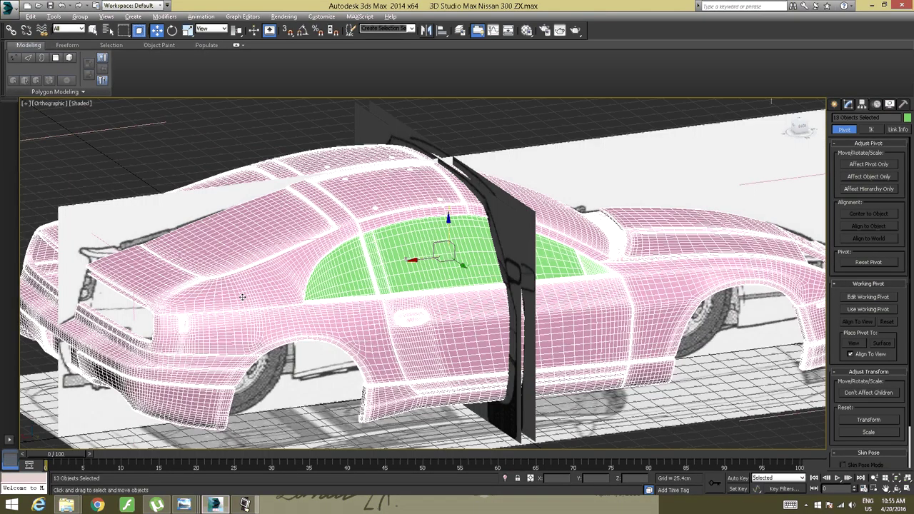
{"action": "middle_click_drag", "start_coordinate": [242, 297], "coordinate": [454, 296], "text": "alt"}
{"action": "right_click", "coordinate": [500, 291]}
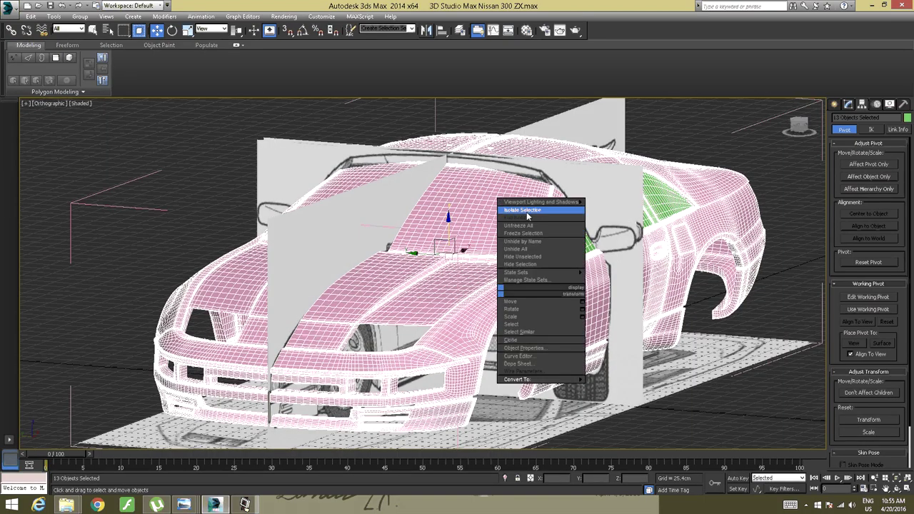
{"action": "left_click", "coordinate": [524, 211]}
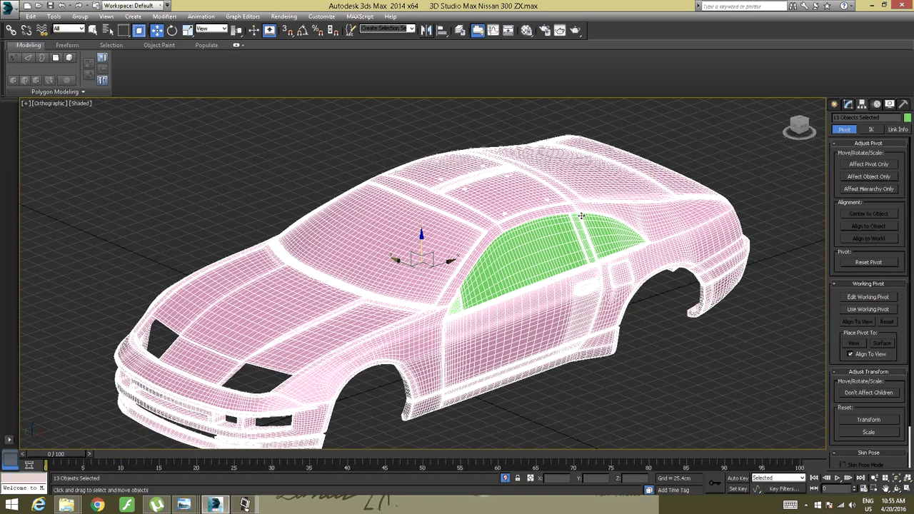
Change the object color of all isolated car parts to light grey and deselect them
{"action": "left_click", "coordinate": [834, 104]}
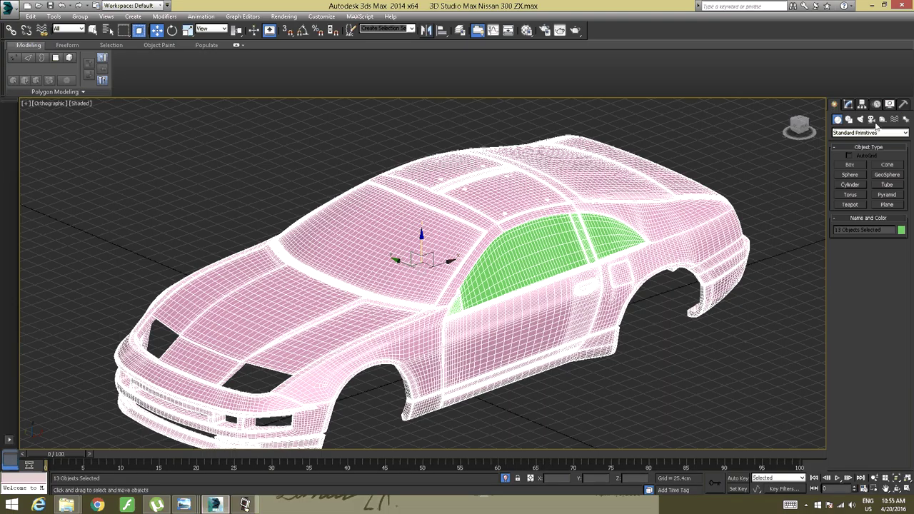
{"action": "left_click", "coordinate": [849, 105]}
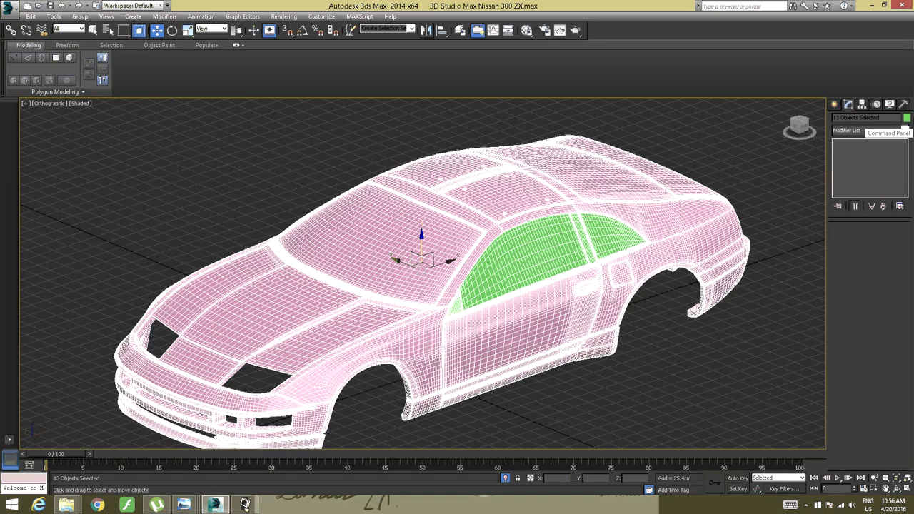
{"action": "left_click", "coordinate": [906, 118]}
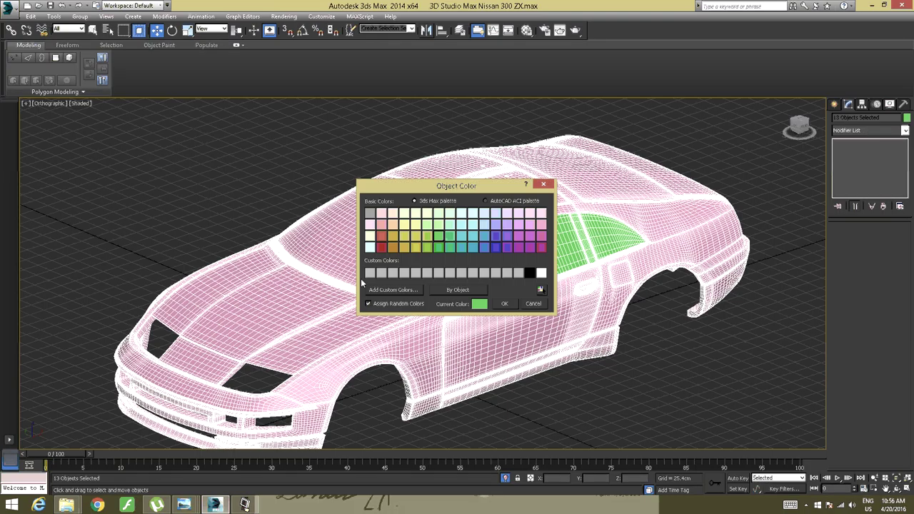
{"action": "left_click", "coordinate": [370, 213]}
{"action": "left_click", "coordinate": [506, 304]}
{"action": "middle_click_drag", "start_coordinate": [492, 302], "coordinate": [438, 301], "text": "alt"}
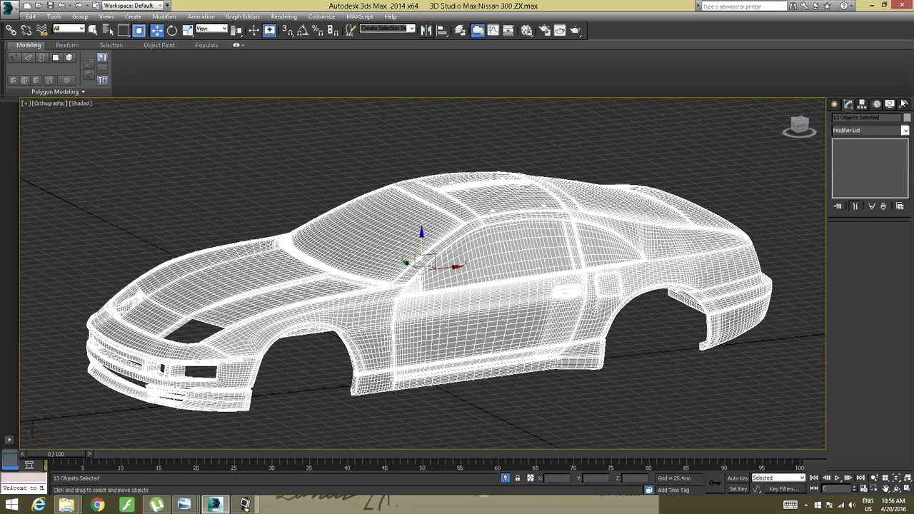
{"action": "left_click", "coordinate": [906, 120]}
{"action": "left_click", "coordinate": [371, 277]}
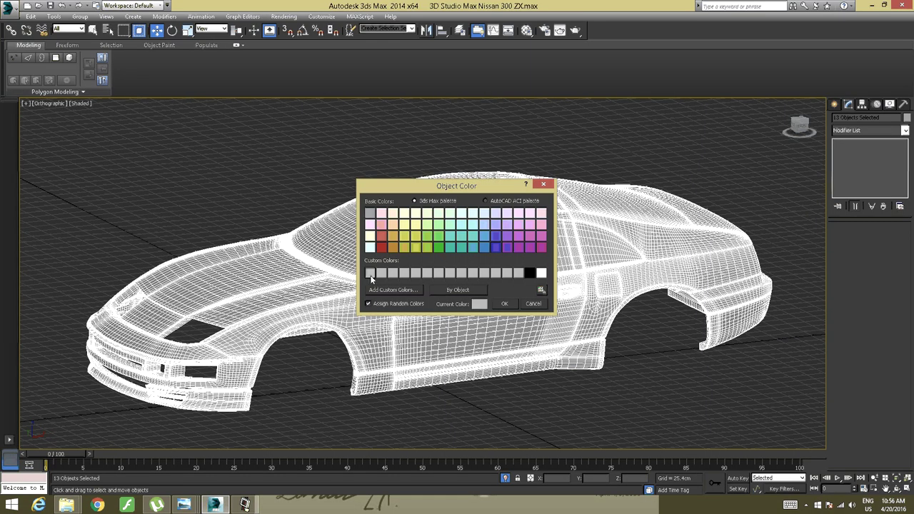
{"action": "left_click", "coordinate": [508, 304]}
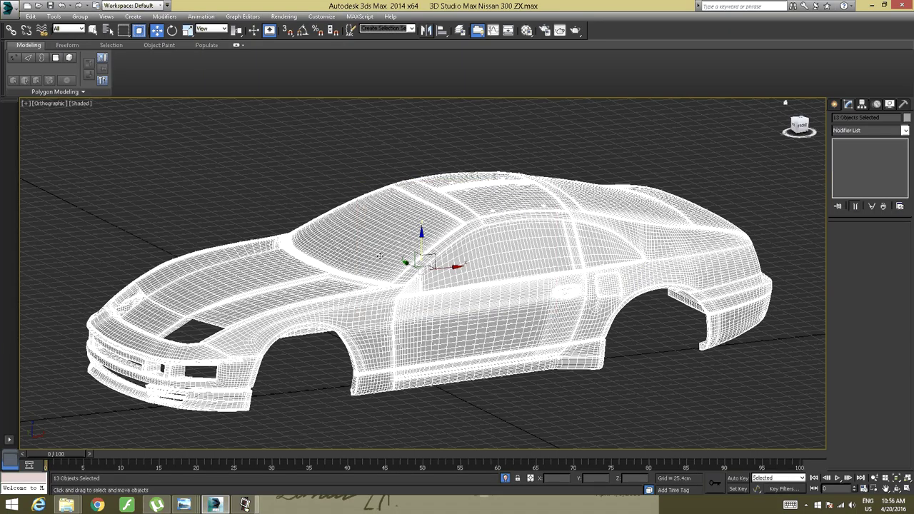
{"action": "middle_click_drag", "start_coordinate": [368, 244], "coordinate": [391, 263], "text": "alt"}
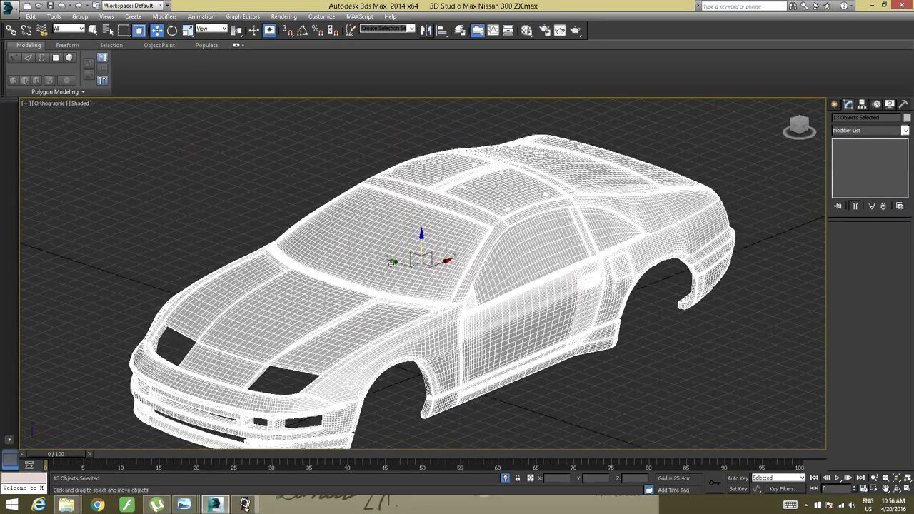
{"action": "left_click", "coordinate": [584, 354]}
Examine the grey car body around the side windows, door, windshield pillar and roof edge for fit and smoothness
{"action": "scroll", "coordinate": [538, 297], "scroll_direction": "up", "scroll_amount": 6}
{"action": "scroll", "coordinate": [538, 297], "scroll_direction": "down", "scroll_amount": 5}
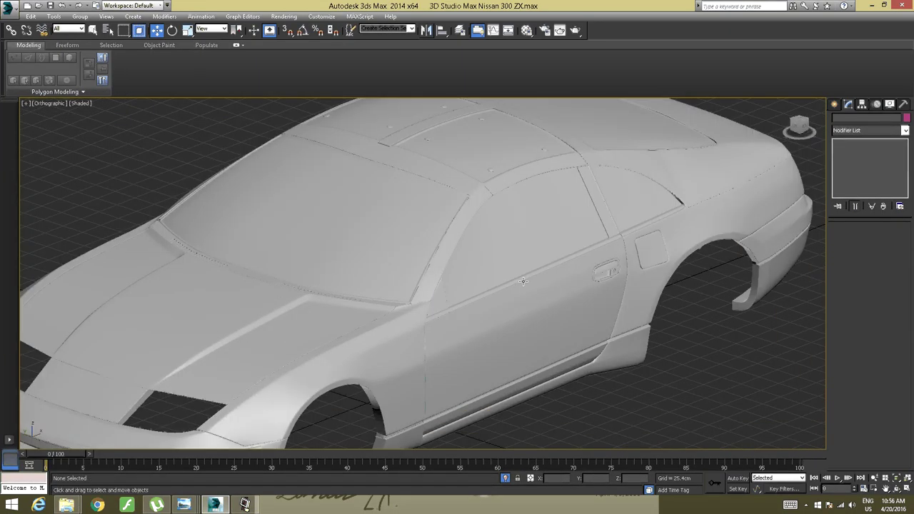
{"action": "middle_click_drag", "start_coordinate": [523, 279], "coordinate": [441, 267], "text": "alt"}
{"action": "scroll", "coordinate": [407, 219], "scroll_direction": "up", "scroll_amount": 4}
{"action": "middle_click_drag", "start_coordinate": [407, 219], "coordinate": [526, 325]}
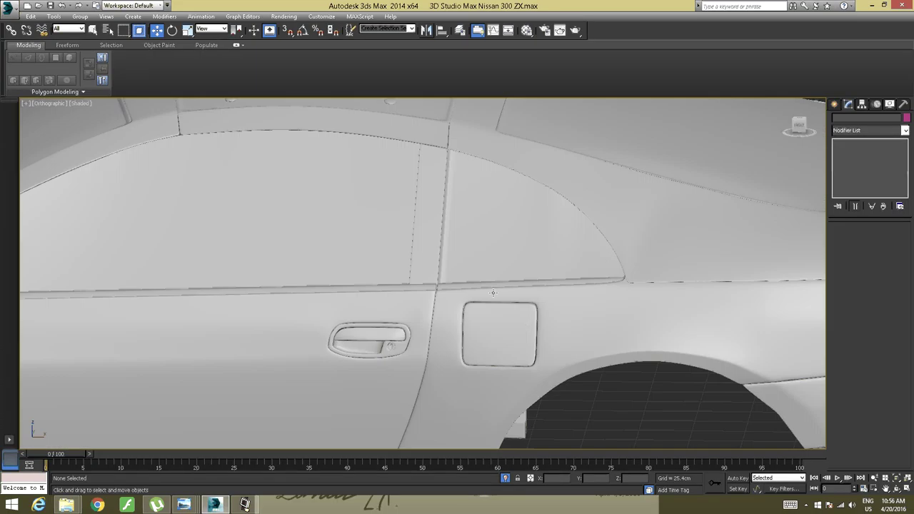
{"action": "scroll", "coordinate": [493, 293], "scroll_direction": "down", "scroll_amount": 5}
{"action": "middle_click_drag", "start_coordinate": [493, 293], "coordinate": [246, 252], "text": "alt"}
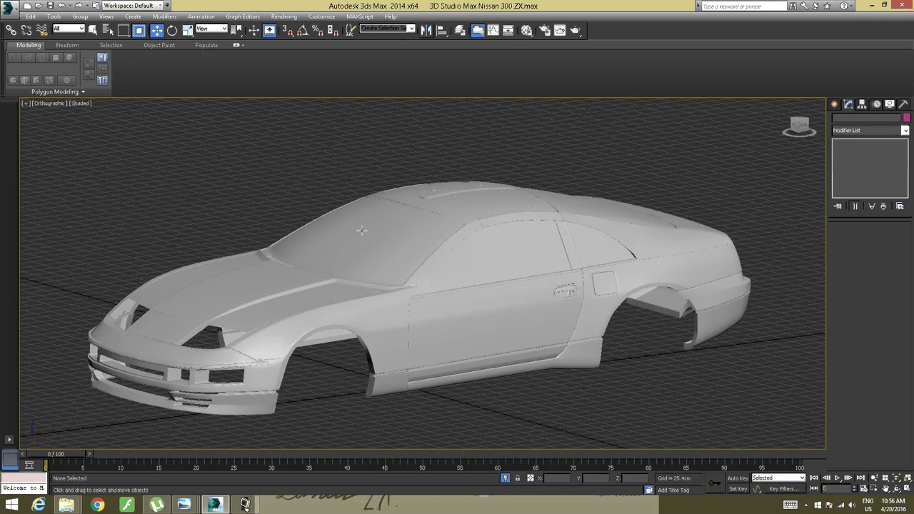
{"action": "scroll", "coordinate": [484, 245], "scroll_direction": "up", "scroll_amount": 5}
{"action": "scroll", "coordinate": [484, 245], "scroll_direction": "up", "scroll_amount": 2}
{"action": "scroll", "coordinate": [474, 214], "scroll_direction": "down", "scroll_amount": 2}
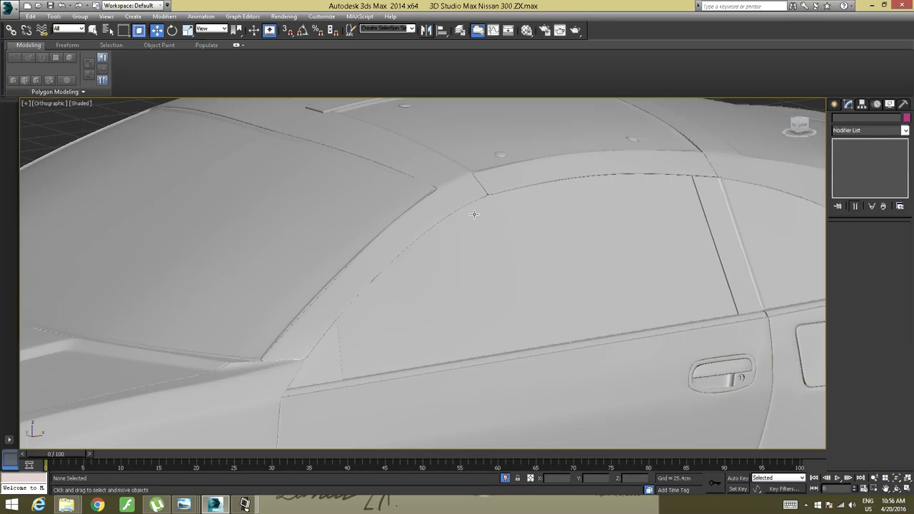
{"action": "scroll", "coordinate": [474, 214], "scroll_direction": "down", "scroll_amount": 4}
{"action": "middle_click_drag", "start_coordinate": [474, 214], "coordinate": [355, 242], "text": "alt"}
{"action": "scroll", "coordinate": [503, 212], "scroll_direction": "up", "scroll_amount": 2}
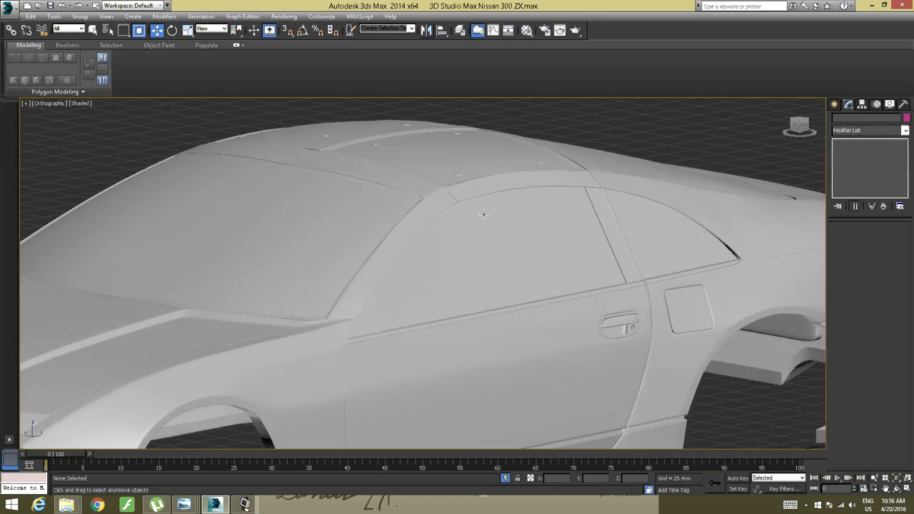
{"action": "scroll", "coordinate": [516, 168], "scroll_direction": "down", "scroll_amount": 3}
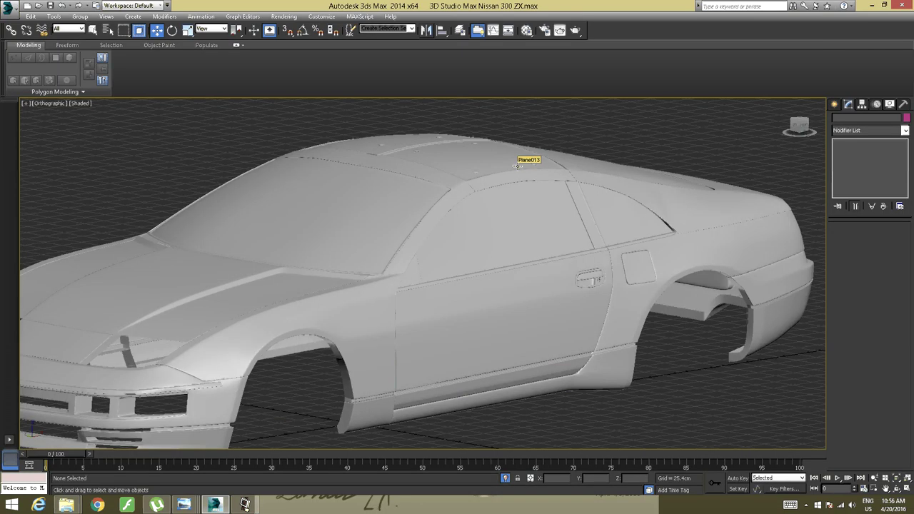
{"action": "scroll", "coordinate": [517, 166], "scroll_direction": "down", "scroll_amount": 2}
Select the side window object and examine the rear quarter, hatch and tail light area from several angles
{"action": "middle_click_drag", "start_coordinate": [457, 170], "coordinate": [420, 213], "text": "alt"}
{"action": "left_click", "coordinate": [483, 245]}
{"action": "middle_click_drag", "start_coordinate": [420, 213], "coordinate": [306, 158]}
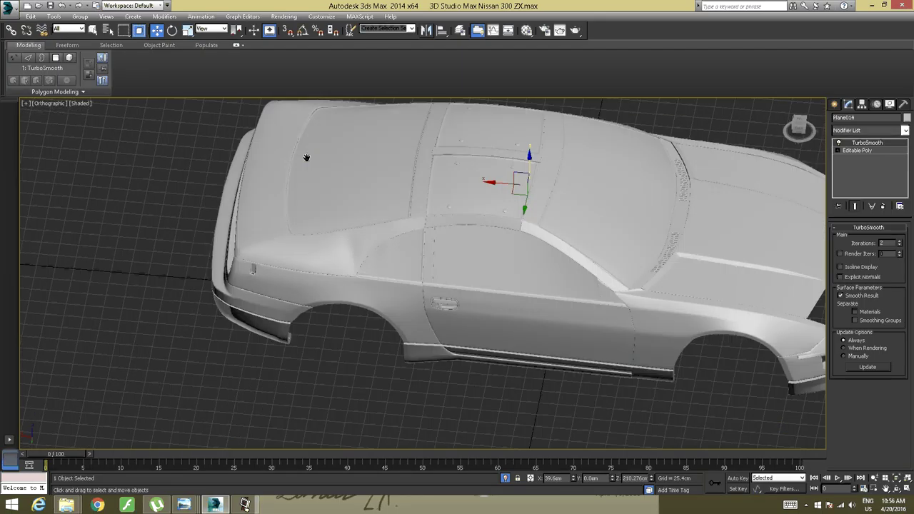
{"action": "scroll", "coordinate": [353, 200], "scroll_direction": "up", "scroll_amount": 8}
{"action": "middle_click_drag", "start_coordinate": [351, 229], "coordinate": [337, 205], "text": "alt"}
{"action": "middle_click_drag", "start_coordinate": [329, 164], "coordinate": [380, 354]}
{"action": "scroll", "coordinate": [357, 235], "scroll_direction": "up", "scroll_amount": 2}
{"action": "scroll", "coordinate": [357, 235], "scroll_direction": "down", "scroll_amount": 4}
{"action": "middle_click_drag", "start_coordinate": [335, 247], "coordinate": [371, 168], "text": "alt"}
{"action": "middle_click_drag", "start_coordinate": [371, 168], "coordinate": [362, 313]}
{"action": "scroll", "coordinate": [357, 268], "scroll_direction": "up", "scroll_amount": 4}
{"action": "scroll", "coordinate": [357, 268], "scroll_direction": "down", "scroll_amount": 8}
{"action": "middle_click_drag", "start_coordinate": [357, 266], "coordinate": [391, 181], "text": "alt"}
{"action": "scroll", "coordinate": [392, 181], "scroll_direction": "up", "scroll_amount": 5}
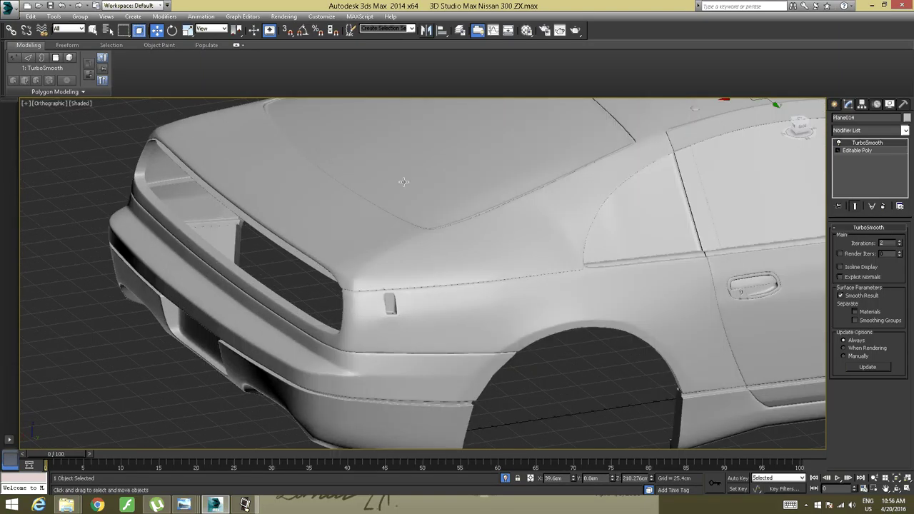
{"action": "scroll", "coordinate": [350, 333], "scroll_direction": "down", "scroll_amount": 5}
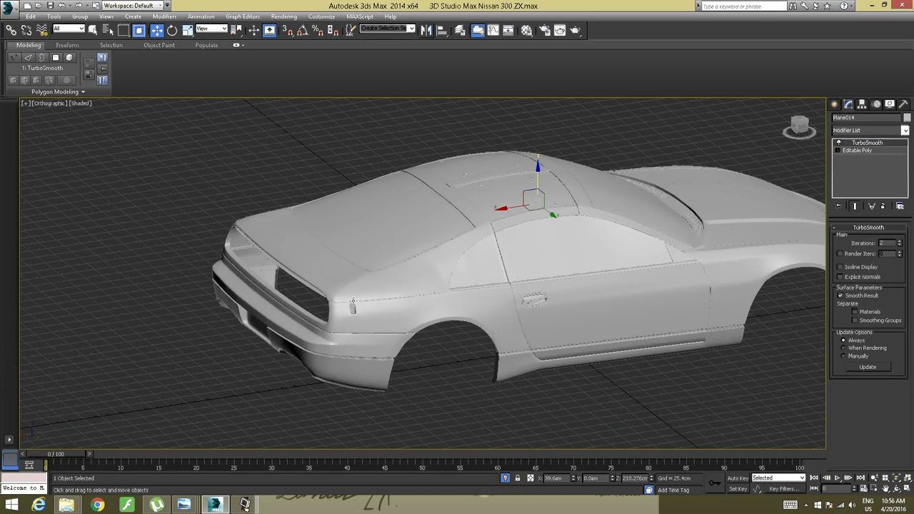
Examine the selected side window's mesh at its front corner, where it meets the windshield pillar and door
{"action": "middle_click_drag", "start_coordinate": [350, 328], "coordinate": [491, 254], "text": "alt"}
{"action": "scroll", "coordinate": [482, 255], "scroll_direction": "up", "scroll_amount": 4}
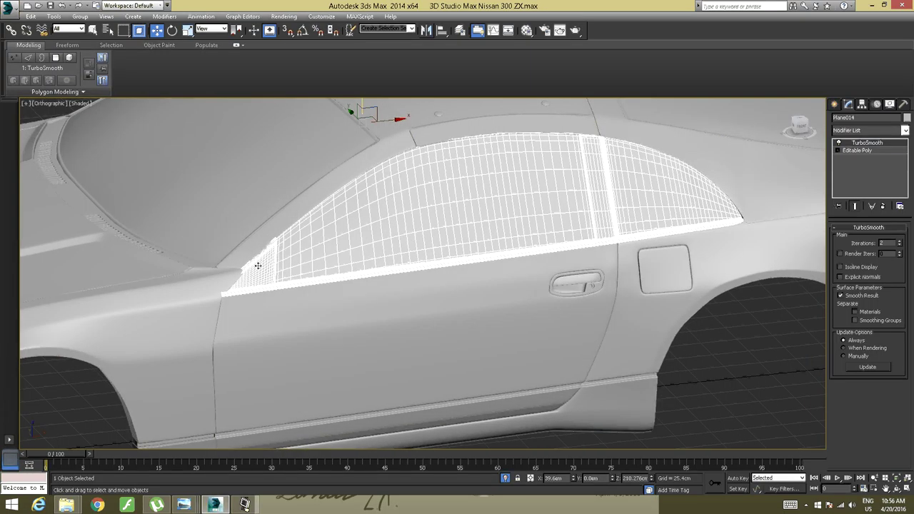
{"action": "middle_click_drag", "start_coordinate": [264, 271], "coordinate": [369, 310], "text": "alt"}
{"action": "scroll", "coordinate": [306, 247], "scroll_direction": "up", "scroll_amount": 3}
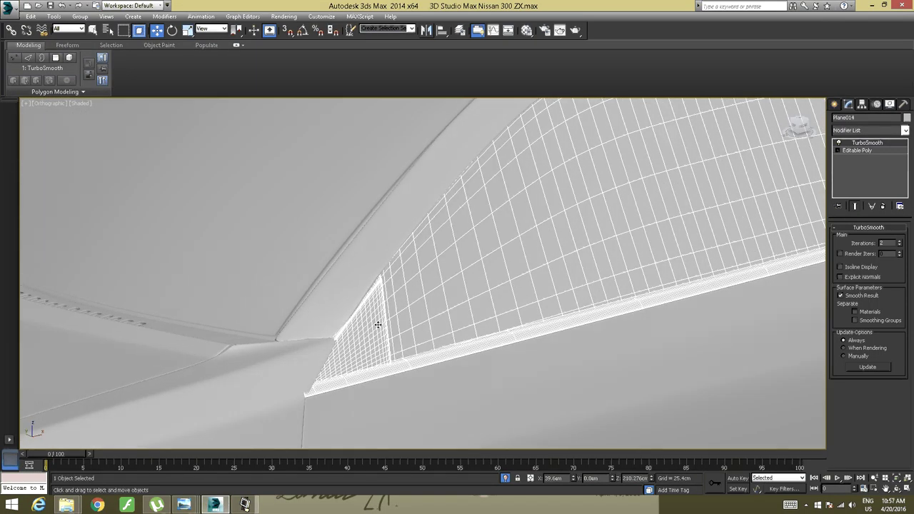
{"action": "middle_click_drag", "start_coordinate": [367, 361], "coordinate": [348, 328], "text": "alt"}
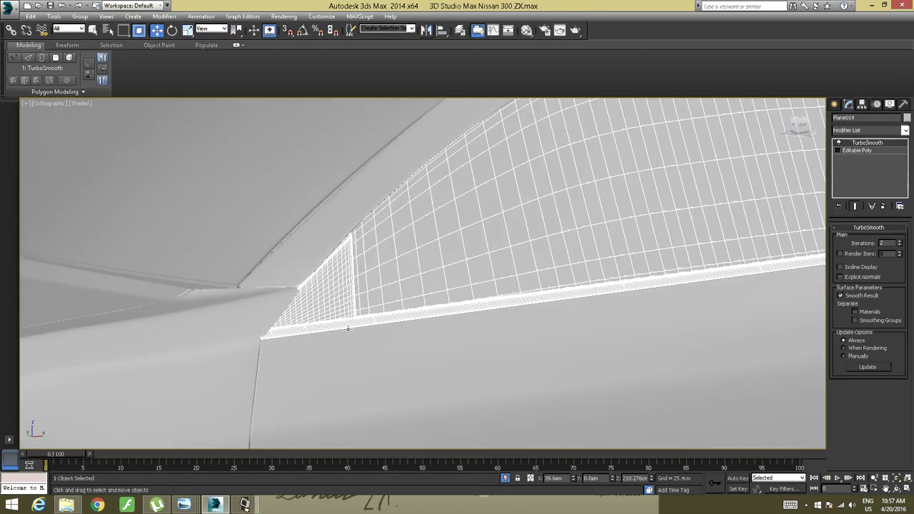
{"action": "scroll", "coordinate": [333, 297], "scroll_direction": "down", "scroll_amount": 2}
{"action": "scroll", "coordinate": [334, 297], "scroll_direction": "down", "scroll_amount": 2}
{"action": "middle_click_drag", "start_coordinate": [333, 296], "coordinate": [422, 299], "text": "alt"}
{"action": "left_click", "coordinate": [738, 411]}
{"action": "middle_click_drag", "start_coordinate": [545, 260], "coordinate": [336, 250]}
{"action": "scroll", "coordinate": [283, 259], "scroll_direction": "down", "scroll_amount": 4}
{"action": "middle_click_drag", "start_coordinate": [336, 250], "coordinate": [404, 246]}
{"action": "scroll", "coordinate": [493, 224], "scroll_direction": "up", "scroll_amount": 5}
{"action": "scroll", "coordinate": [439, 229], "scroll_direction": "down", "scroll_amount": 2}
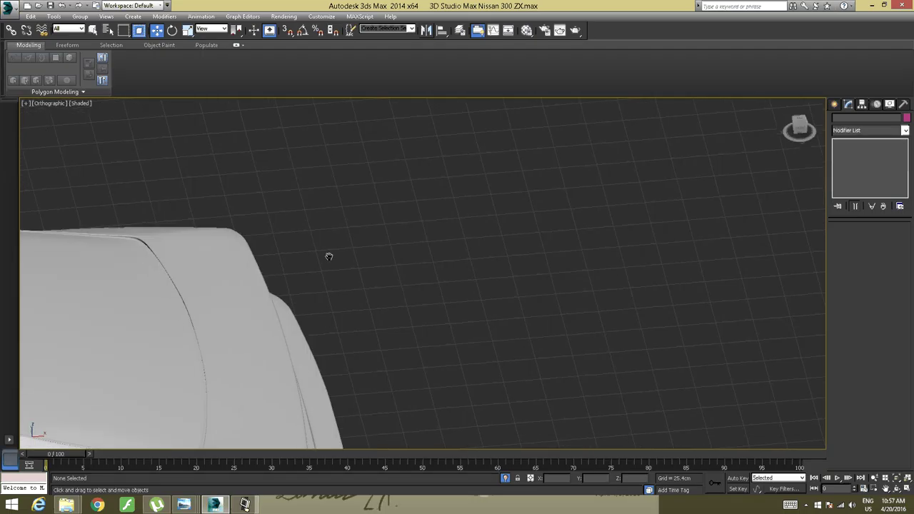
{"action": "middle_click_drag", "start_coordinate": [233, 305], "coordinate": [794, 123]}
{"action": "left_click", "coordinate": [245, 505]}
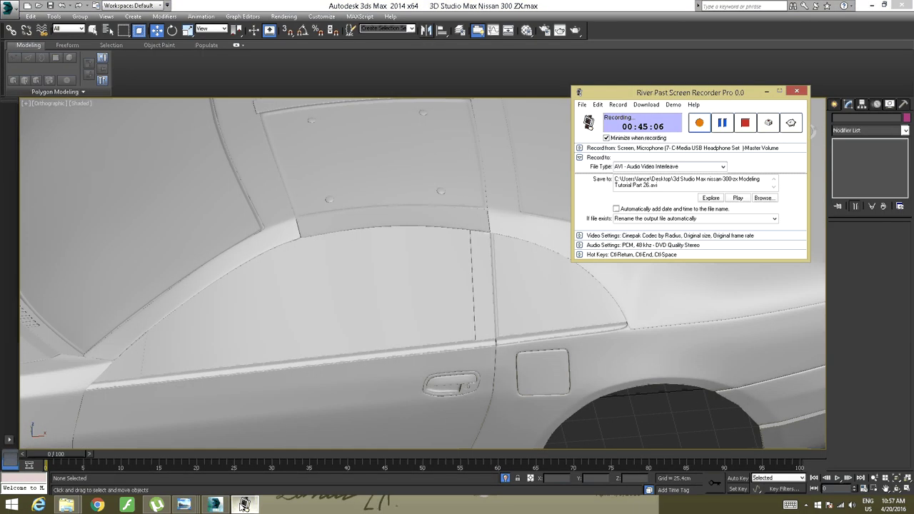
{"action": "left_click", "coordinate": [245, 504]}
End the isolation of the full car body and isolate only the roof and quarter panel object
{"action": "middle_click_drag", "start_coordinate": [412, 232], "coordinate": [429, 280]}
{"action": "scroll", "coordinate": [415, 270], "scroll_direction": "up", "scroll_amount": 2}
{"action": "left_click", "coordinate": [409, 269]}
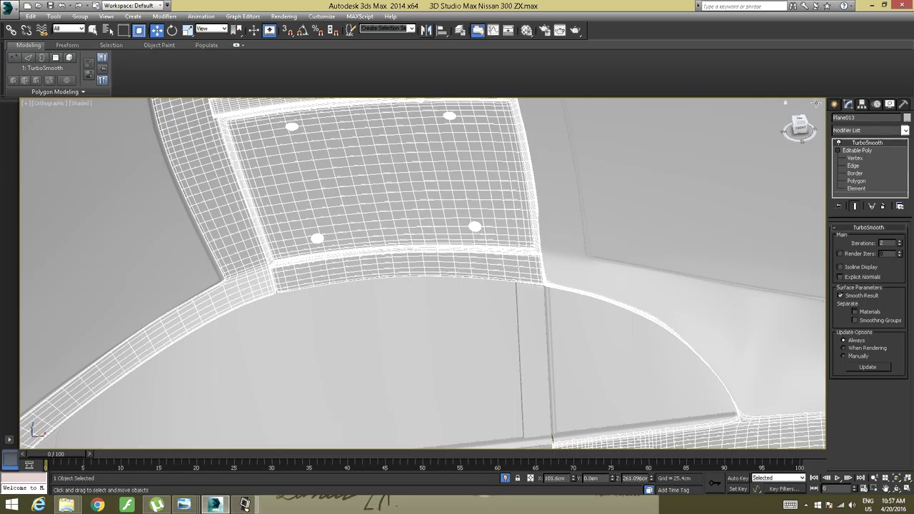
{"action": "right_click", "coordinate": [428, 253]}
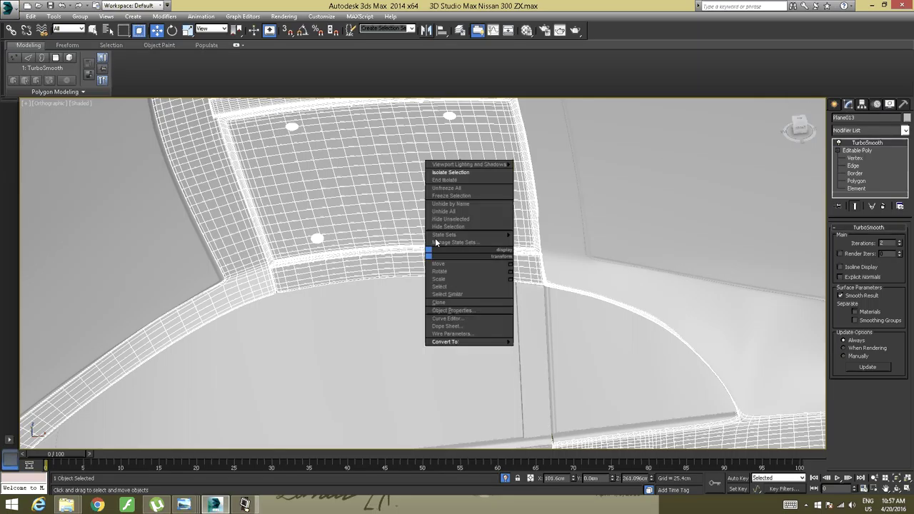
{"action": "left_click", "coordinate": [437, 180]}
{"action": "right_click", "coordinate": [486, 180]}
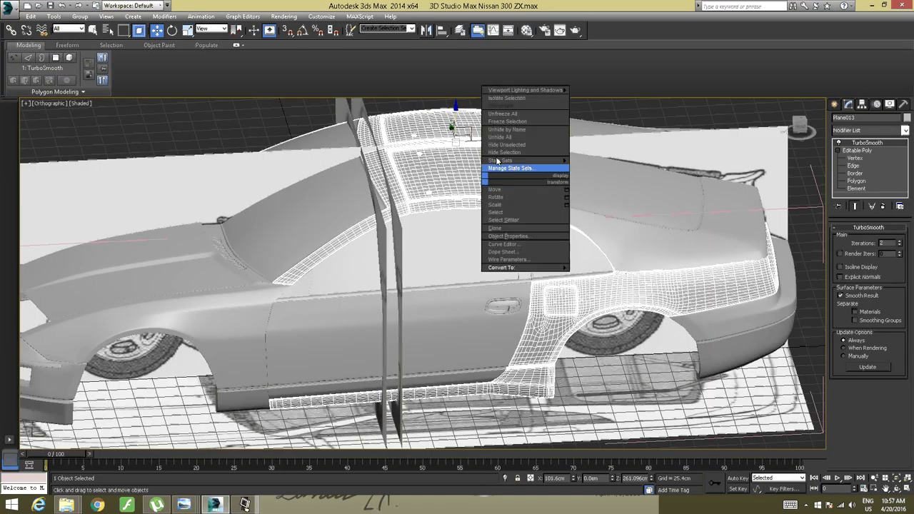
{"action": "left_click", "coordinate": [500, 98]}
Switch the roof and quarter panel object to edge editing on the base mesh beneath its TurboSmooth
{"action": "scroll", "coordinate": [504, 195], "scroll_direction": "up", "scroll_amount": 5}
{"action": "middle_click_drag", "start_coordinate": [500, 246], "coordinate": [376, 203], "text": "alt"}
{"action": "scroll", "coordinate": [485, 219], "scroll_direction": "up", "scroll_amount": 3}
{"action": "scroll", "coordinate": [511, 230], "scroll_direction": "up", "scroll_amount": 2}
{"action": "scroll", "coordinate": [479, 234], "scroll_direction": "up", "scroll_amount": 2}
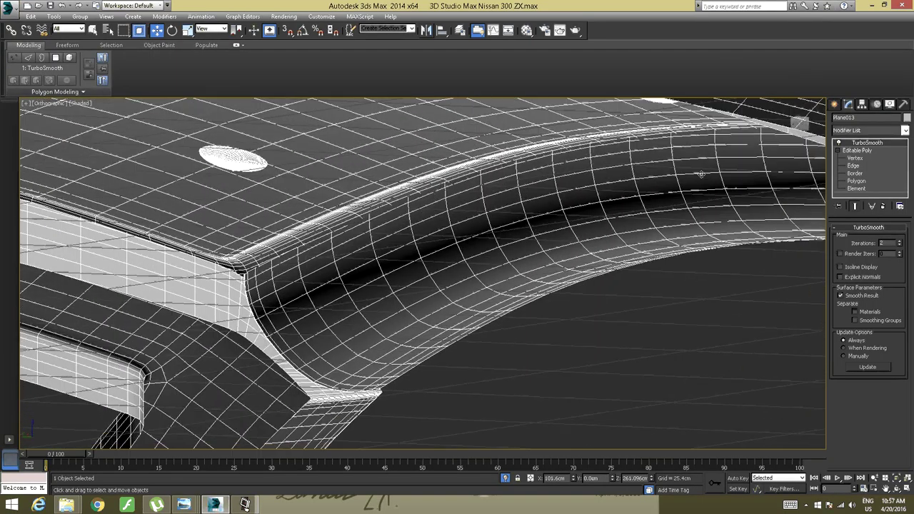
{"action": "left_click", "coordinate": [837, 105]}
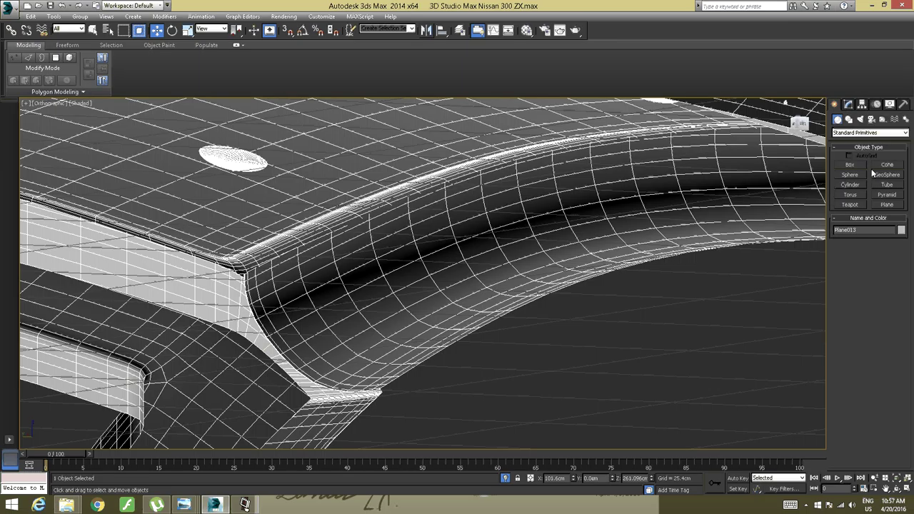
{"action": "left_click", "coordinate": [849, 119]}
{"action": "left_click", "coordinate": [849, 105]}
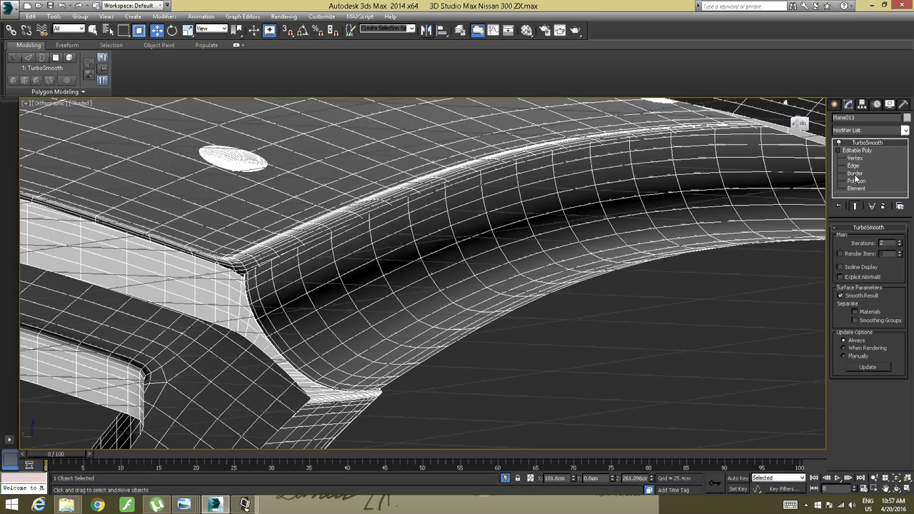
{"action": "left_click", "coordinate": [857, 151]}
{"action": "key", "text": "2"}
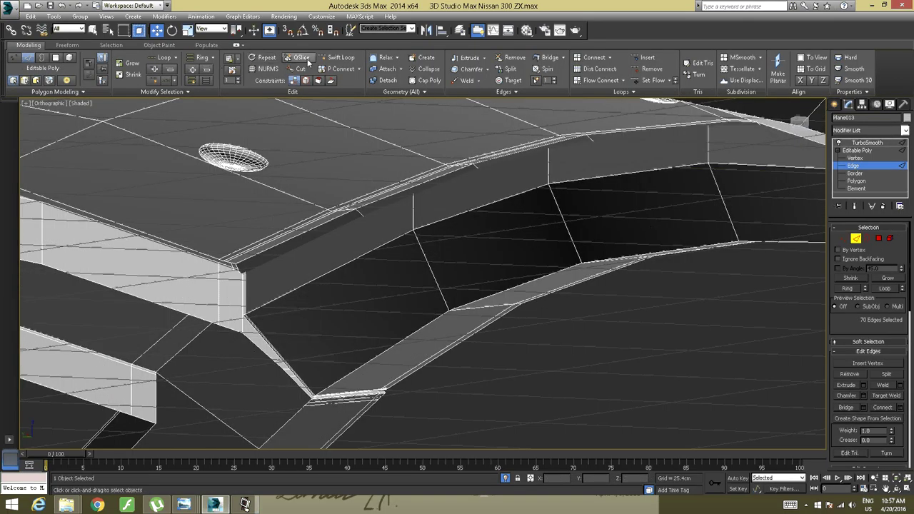
Add an edge loop with Swift Loop close to the inner corner of the roof's side rail above the side window
{"action": "left_click", "coordinate": [339, 57]}
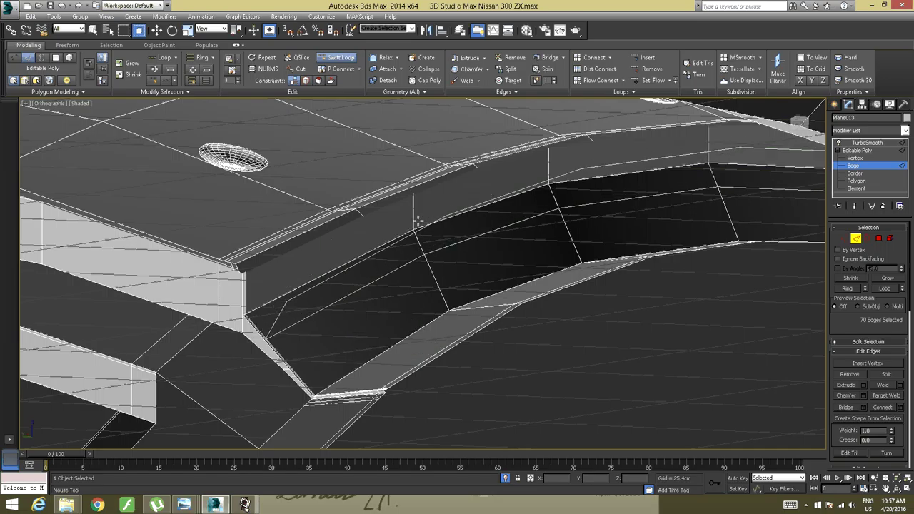
{"action": "middle_click_drag", "start_coordinate": [463, 307], "coordinate": [349, 169], "text": "alt"}
{"action": "left_click", "coordinate": [390, 252]}
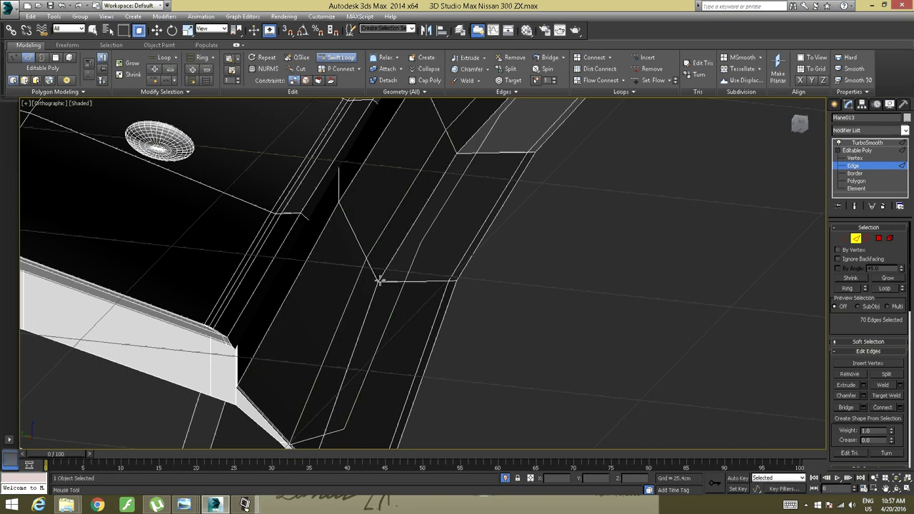
{"action": "middle_click_drag", "start_coordinate": [406, 271], "coordinate": [402, 268], "text": "alt"}
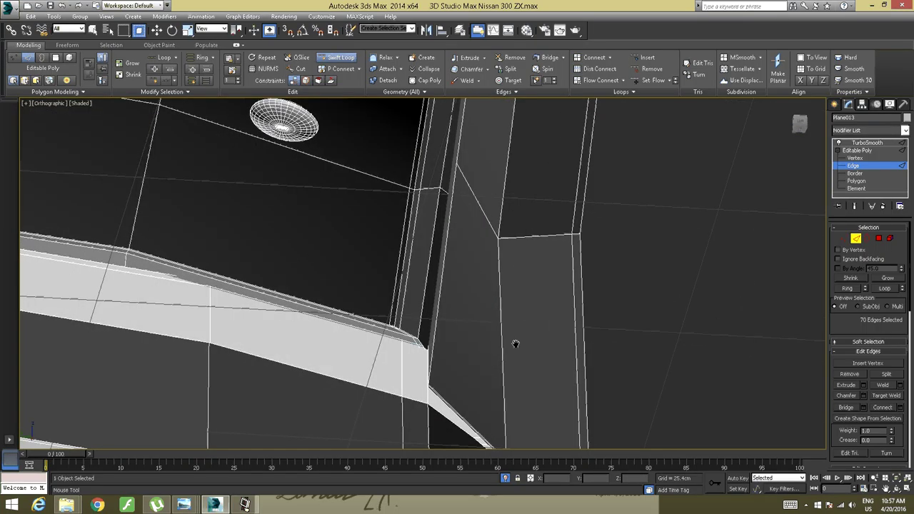
{"action": "middle_click_drag", "start_coordinate": [517, 346], "coordinate": [449, 214]}
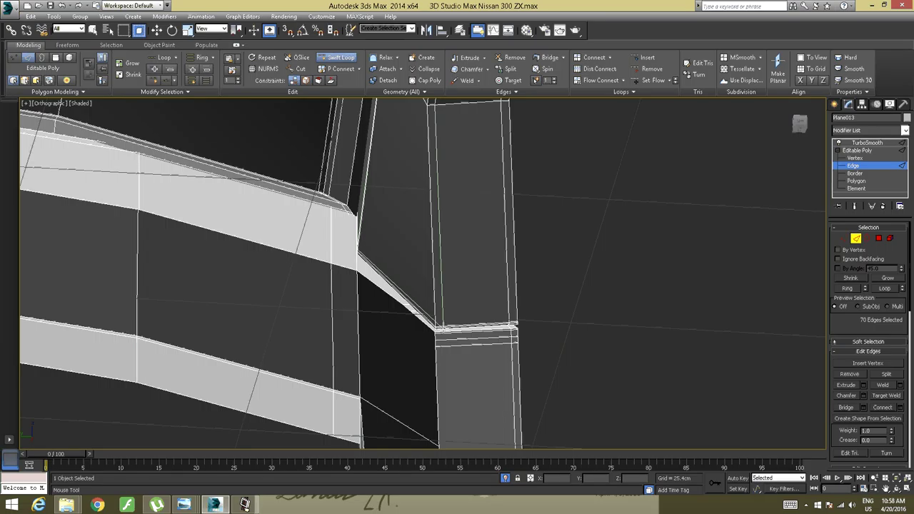
{"action": "left_click", "coordinate": [440, 327]}
Add a matching edge loop close to the inner corner of the opposite roof side rail and finish Swift Loop
{"action": "scroll", "coordinate": [403, 304], "scroll_direction": "down", "scroll_amount": 2}
{"action": "middle_click_drag", "start_coordinate": [359, 280], "coordinate": [807, 290]}
{"action": "middle_click_drag", "start_coordinate": [307, 251], "coordinate": [565, 324]}
{"action": "middle_click_drag", "start_coordinate": [331, 272], "coordinate": [757, 293]}
{"action": "middle_click_drag", "start_coordinate": [200, 283], "coordinate": [255, 205]}
{"action": "scroll", "coordinate": [247, 263], "scroll_direction": "up", "scroll_amount": 3}
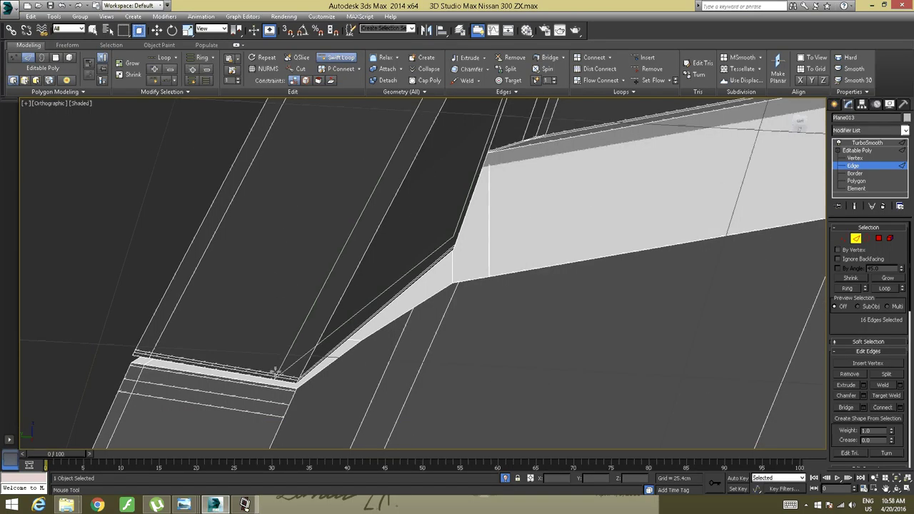
{"action": "left_click", "coordinate": [284, 373]}
{"action": "scroll", "coordinate": [337, 294], "scroll_direction": "down", "scroll_amount": 5}
{"action": "middle_click_drag", "start_coordinate": [437, 242], "coordinate": [133, 306]}
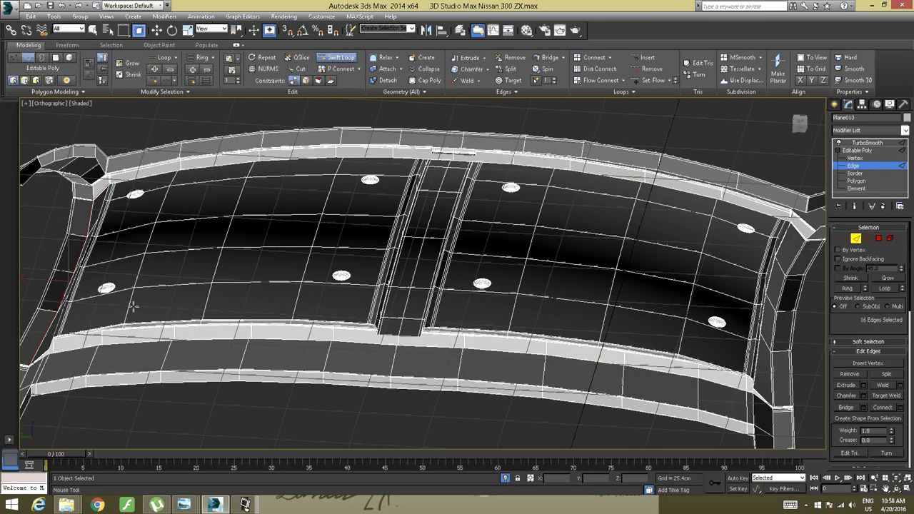
{"action": "key", "text": "w"}
Return the roof object to its TurboSmooth level, check the smoothed result and end its isolation
{"action": "middle_click_drag", "start_coordinate": [294, 266], "coordinate": [302, 196], "text": "alt"}
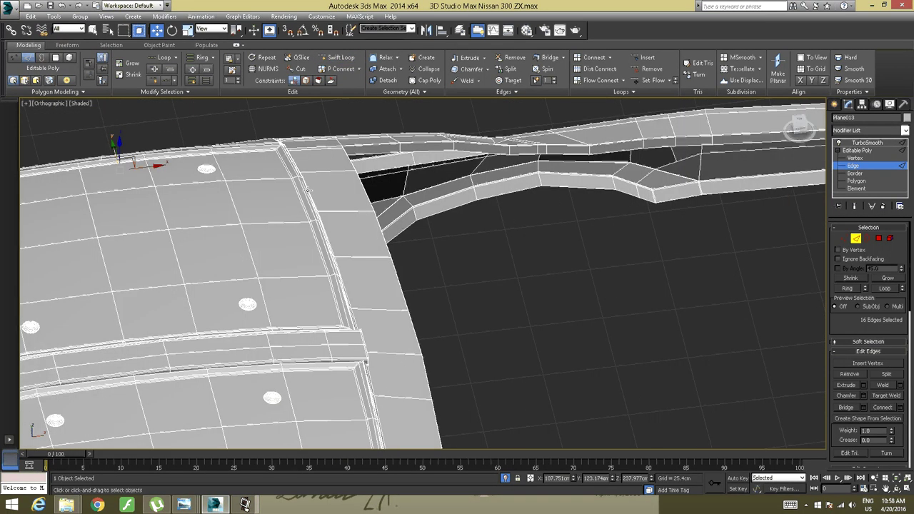
{"action": "scroll", "coordinate": [301, 196], "scroll_direction": "down", "scroll_amount": 3}
{"action": "middle_click_drag", "start_coordinate": [268, 232], "coordinate": [447, 137], "text": "alt"}
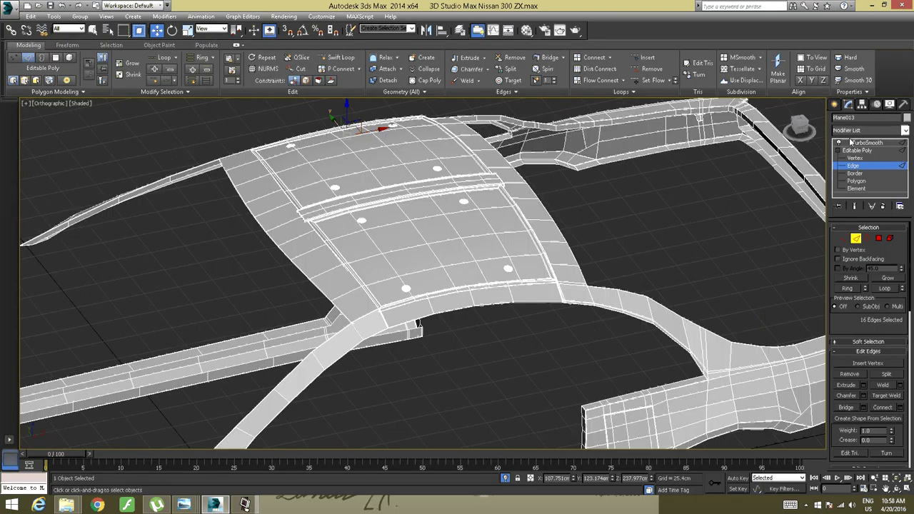
{"action": "left_click", "coordinate": [853, 150]}
{"action": "left_click", "coordinate": [861, 144]}
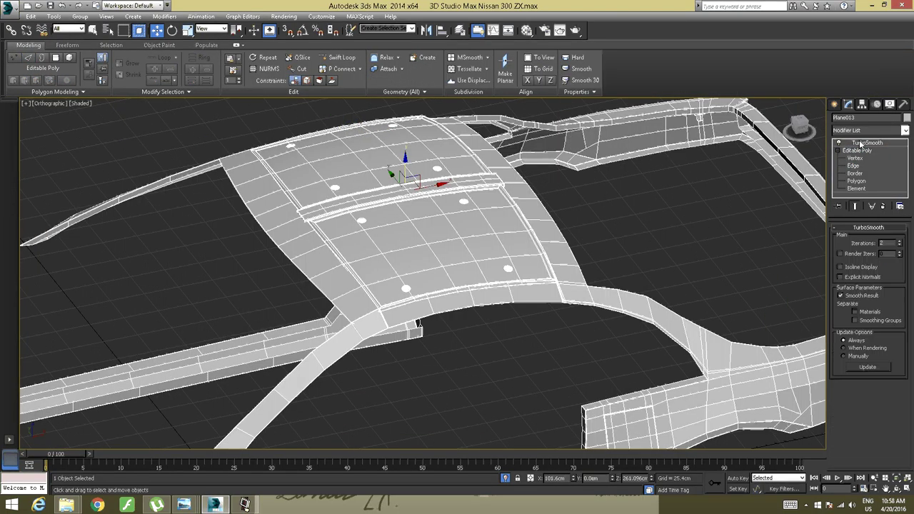
{"action": "middle_click_drag", "start_coordinate": [562, 196], "coordinate": [415, 213], "text": "alt"}
{"action": "scroll", "coordinate": [405, 229], "scroll_direction": "up", "scroll_amount": 6}
{"action": "scroll", "coordinate": [383, 245], "scroll_direction": "down", "scroll_amount": 7}
{"action": "right_click", "coordinate": [281, 229]}
{"action": "left_click", "coordinate": [294, 163]}
{"action": "scroll", "coordinate": [340, 214], "scroll_direction": "down", "scroll_amount": 3}
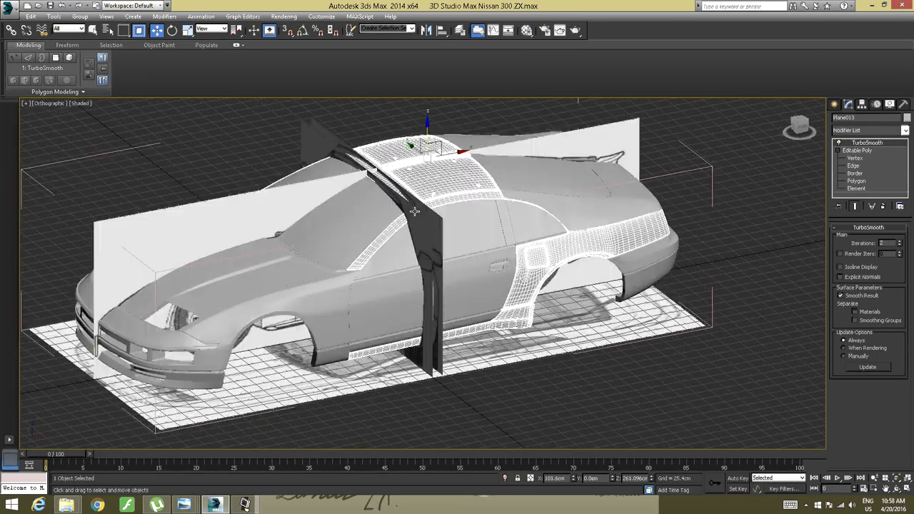
Select the hood, front bumper, near-side fender, door and side window, the roof and quarter panels, hatch and windshield together
{"action": "left_click", "coordinate": [636, 389]}
{"action": "middle_click_drag", "start_coordinate": [550, 325], "coordinate": [560, 322], "text": "alt"}
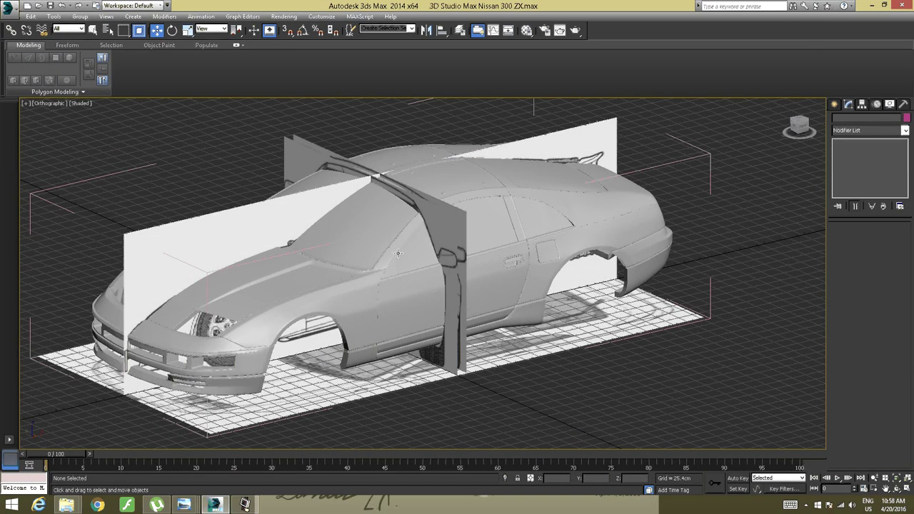
{"action": "middle_click_drag", "start_coordinate": [398, 253], "coordinate": [400, 260], "text": "alt"}
{"action": "left_click", "coordinate": [294, 294]}
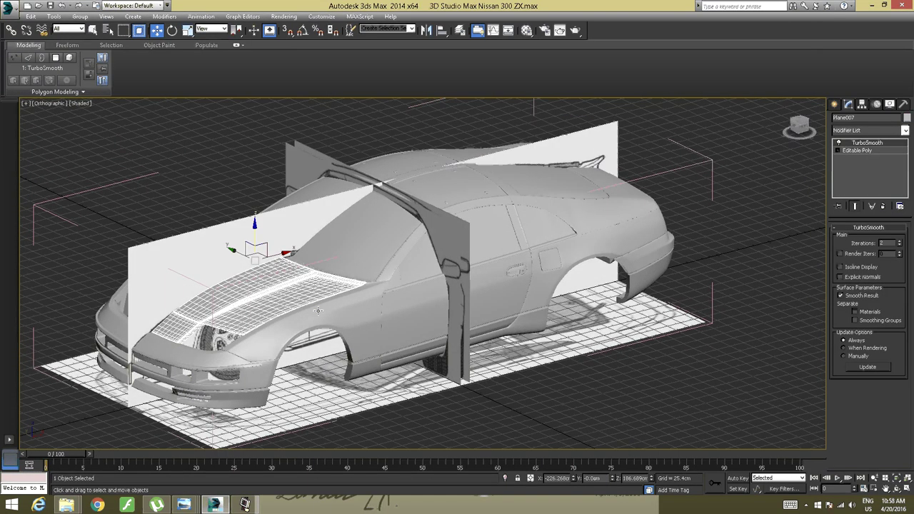
{"action": "left_click", "coordinate": [319, 312], "text": "ctrl"}
{"action": "left_click", "coordinate": [221, 361], "text": "ctrl"}
{"action": "middle_click_drag", "start_coordinate": [223, 362], "coordinate": [346, 369], "text": "alt"}
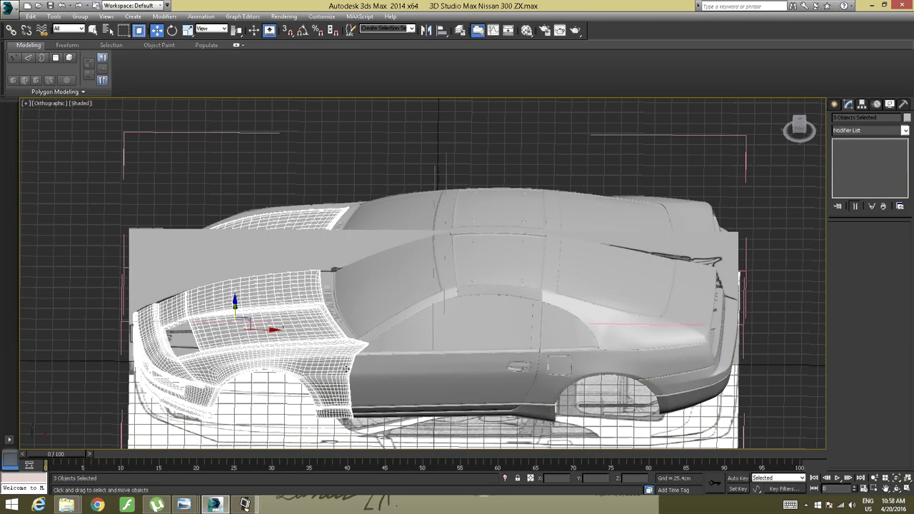
{"action": "left_click", "coordinate": [470, 355], "text": "ctrl"}
{"action": "left_click", "coordinate": [473, 341], "text": "ctrl"}
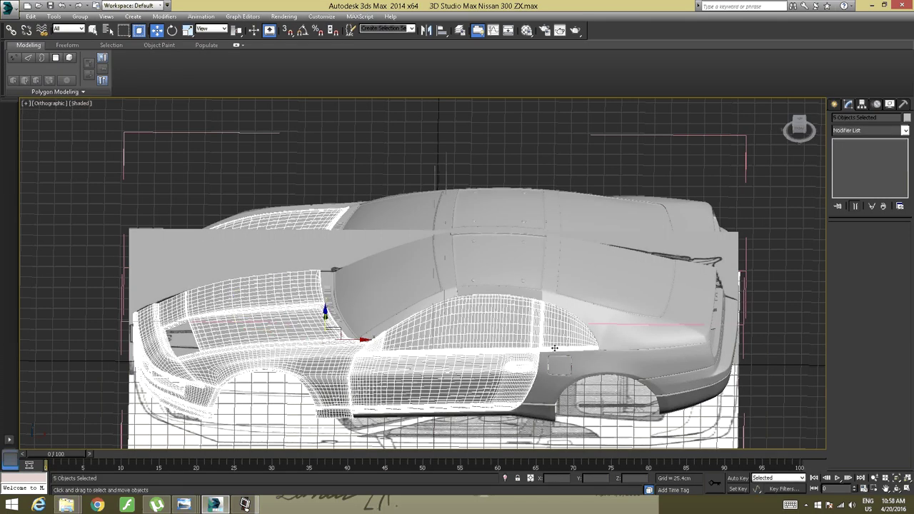
{"action": "left_click", "coordinate": [615, 344], "text": "ctrl"}
{"action": "left_click", "coordinate": [635, 328], "text": "ctrl"}
{"action": "left_click", "coordinate": [619, 291], "text": "ctrl"}
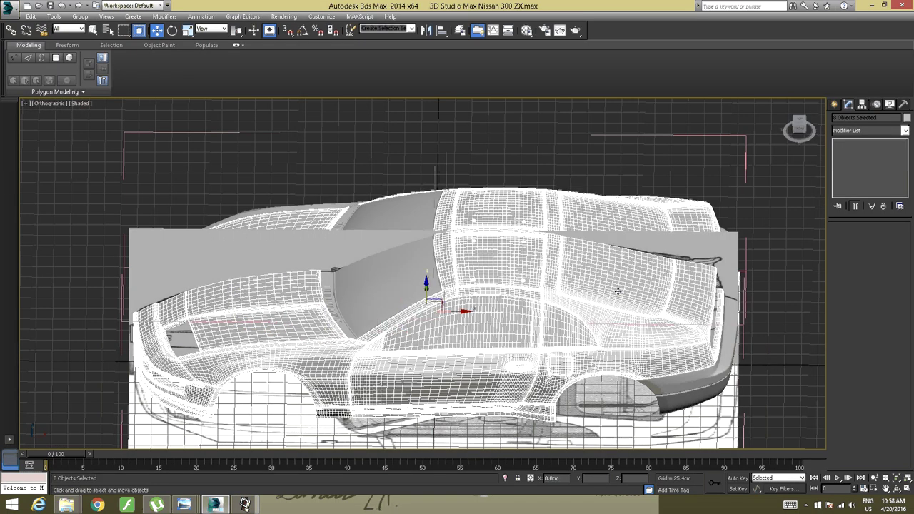
{"action": "left_click", "coordinate": [383, 288], "text": "ctrl"}
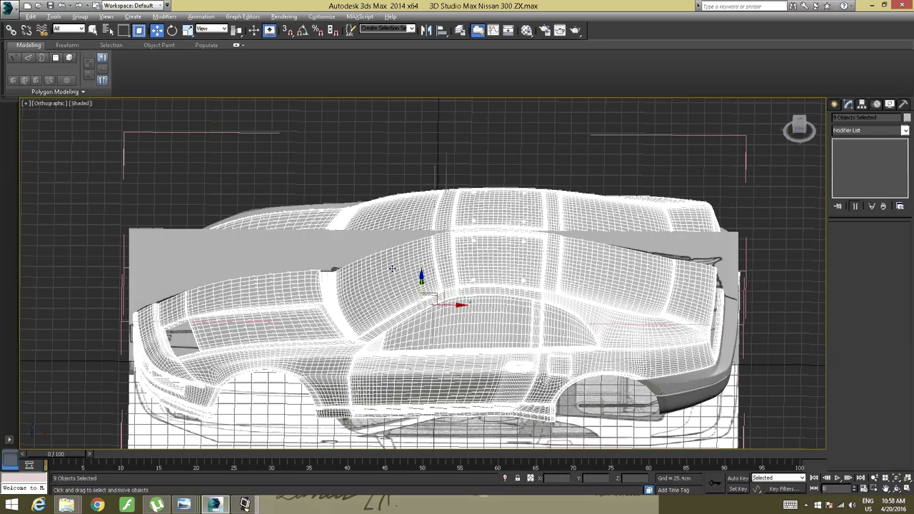
Add the opposite door, side window and fender plus the rear bumper to the selection, and isolate all the body panels
{"action": "middle_click_drag", "start_coordinate": [394, 268], "coordinate": [377, 258], "text": "alt"}
{"action": "left_click", "coordinate": [420, 337], "text": "ctrl"}
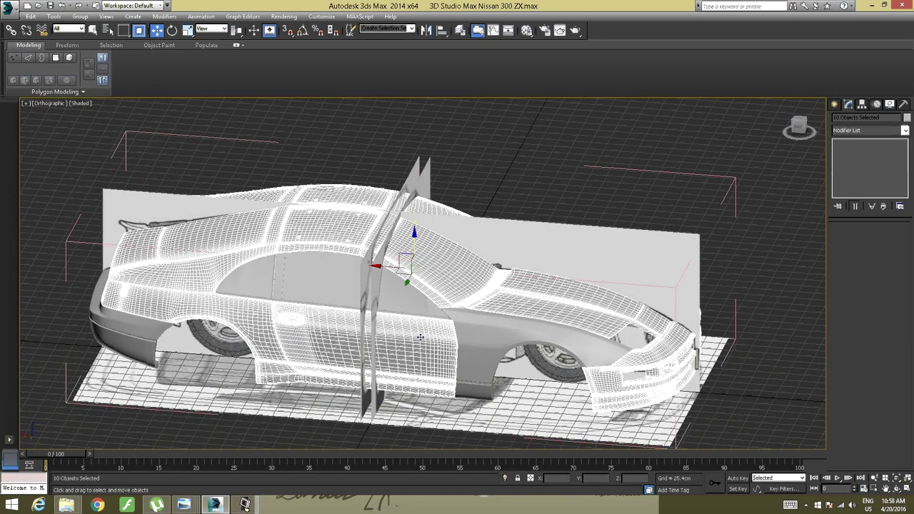
{"action": "left_click", "coordinate": [401, 305], "text": "ctrl"}
{"action": "left_click", "coordinate": [480, 321], "text": "ctrl"}
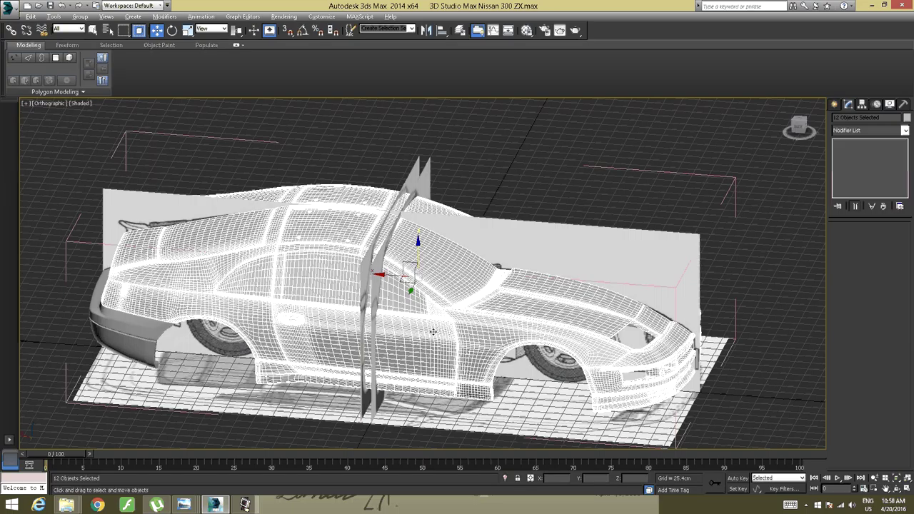
{"action": "middle_click_drag", "start_coordinate": [432, 332], "coordinate": [490, 315], "text": "alt"}
{"action": "left_click", "coordinate": [312, 341], "text": "ctrl"}
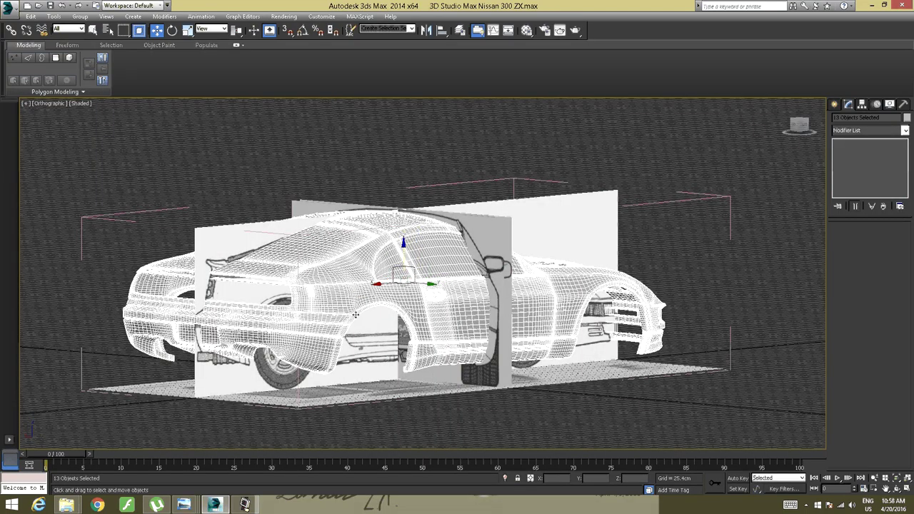
{"action": "right_click", "coordinate": [355, 304]}
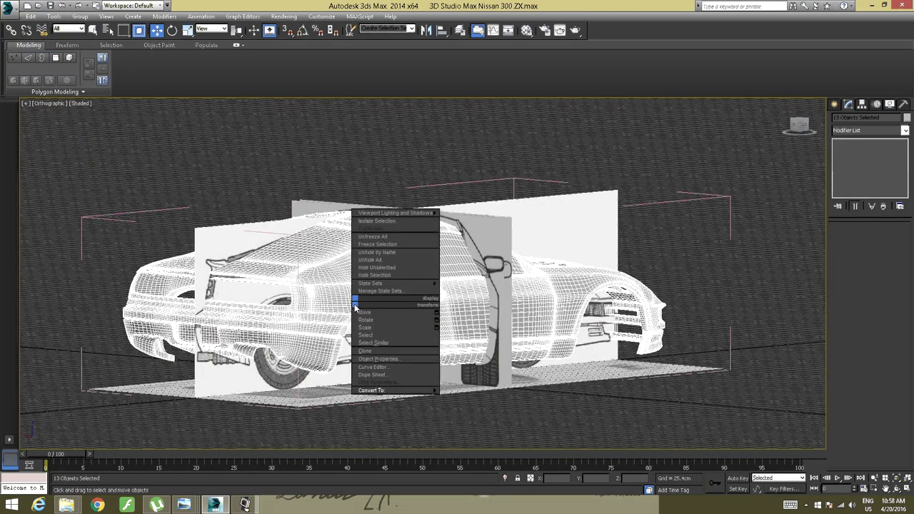
{"action": "left_click", "coordinate": [371, 222]}
Show the isolated car body from the front corner, clear the selection and save the scene
{"action": "middle_click_drag", "start_coordinate": [459, 245], "coordinate": [348, 259], "text": "alt"}
{"action": "left_click", "coordinate": [648, 391]}
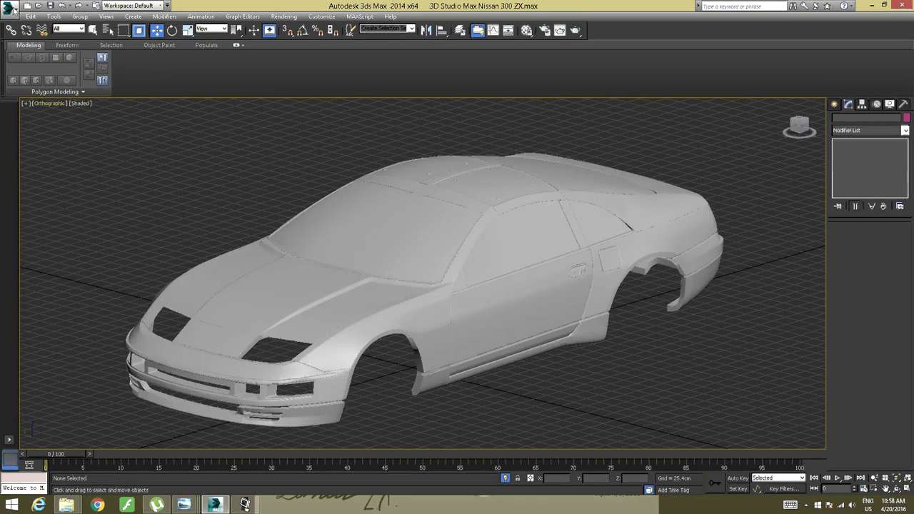
{"action": "left_click", "coordinate": [48, 7]}
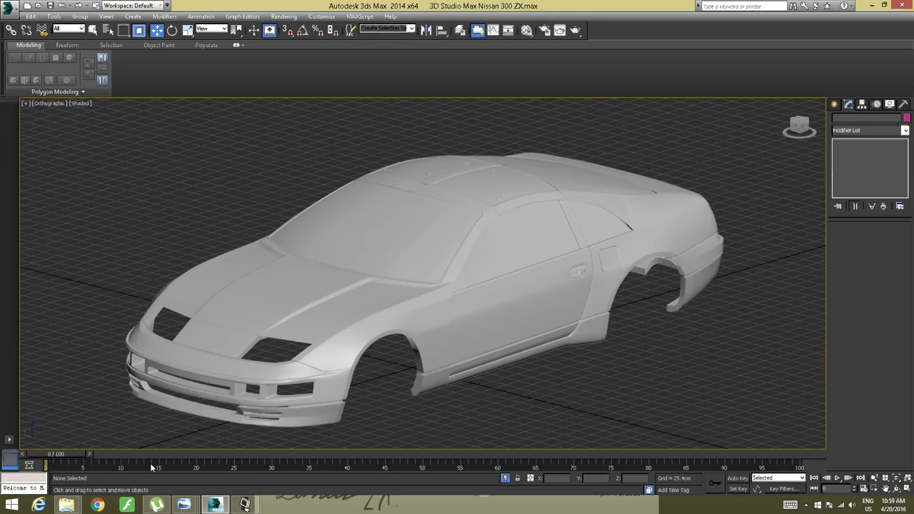
{"action": "mouse_move", "coordinate": [247, 506]}
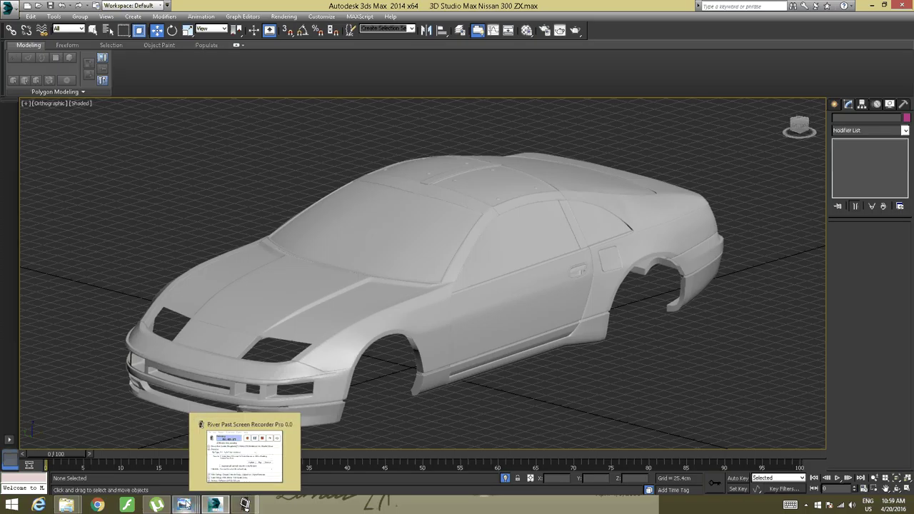
{"action": "mouse_move", "coordinate": [184, 506]}
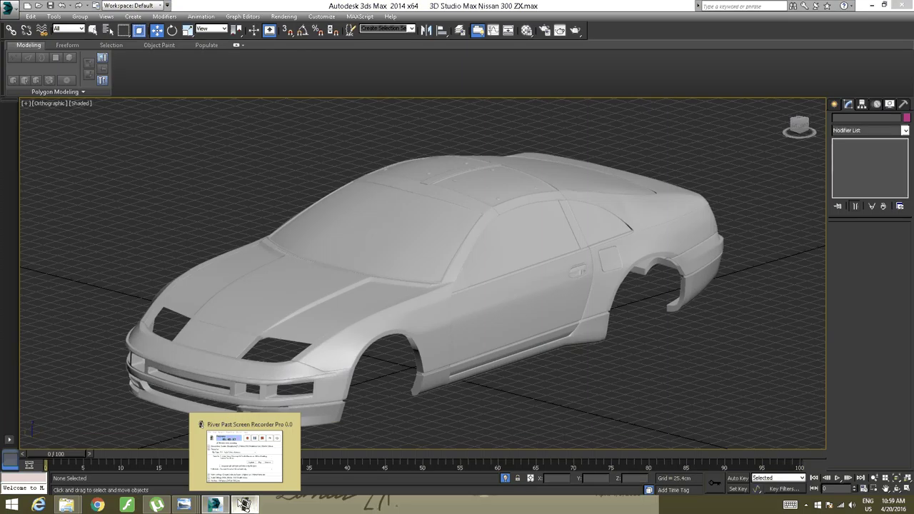
{"action": "left_click", "coordinate": [244, 505]}
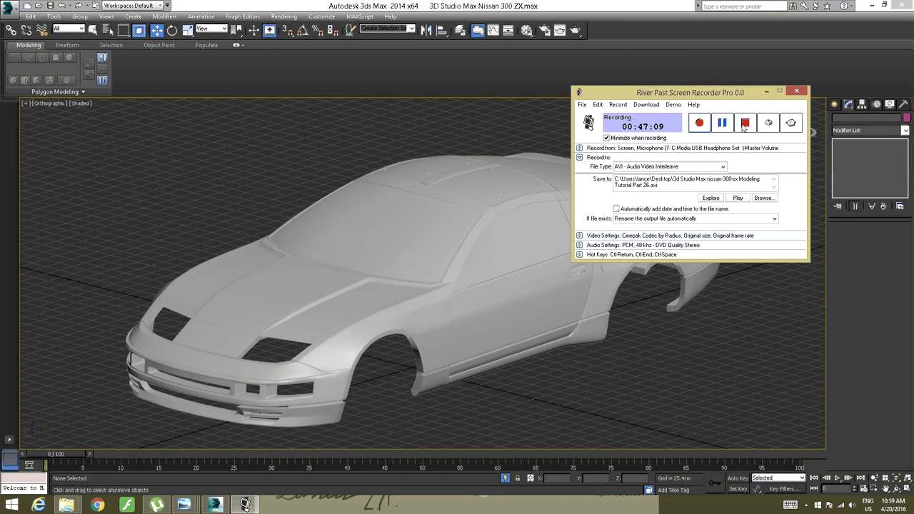